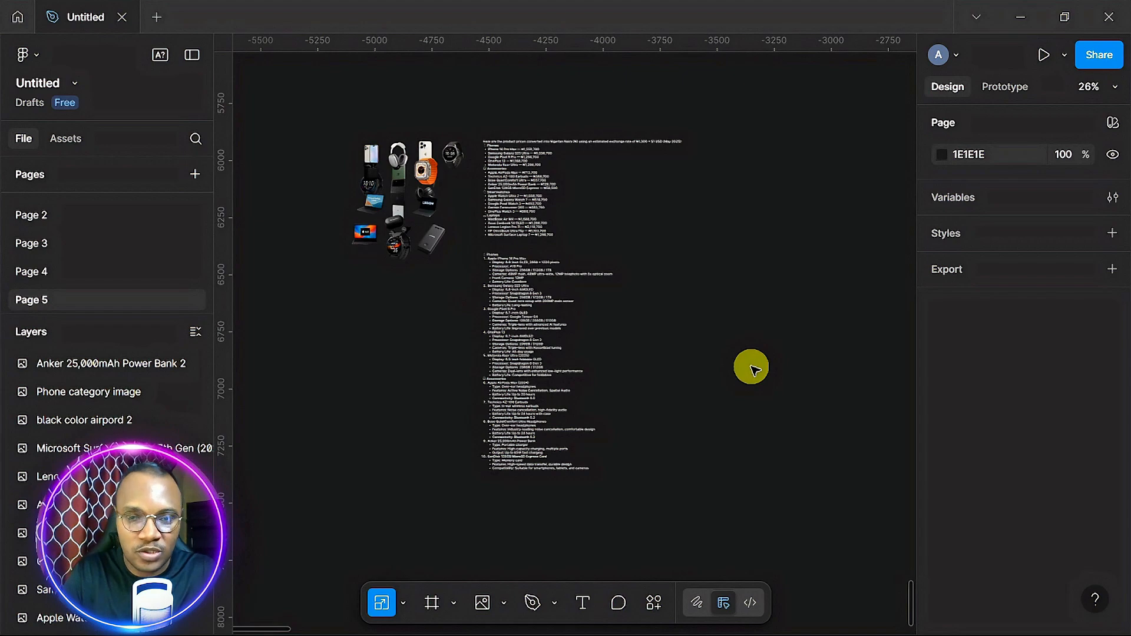
- Examine the product images and the Nigerian Naira price list on the Page 5 canvas
scroll(754, 368, right, 3)
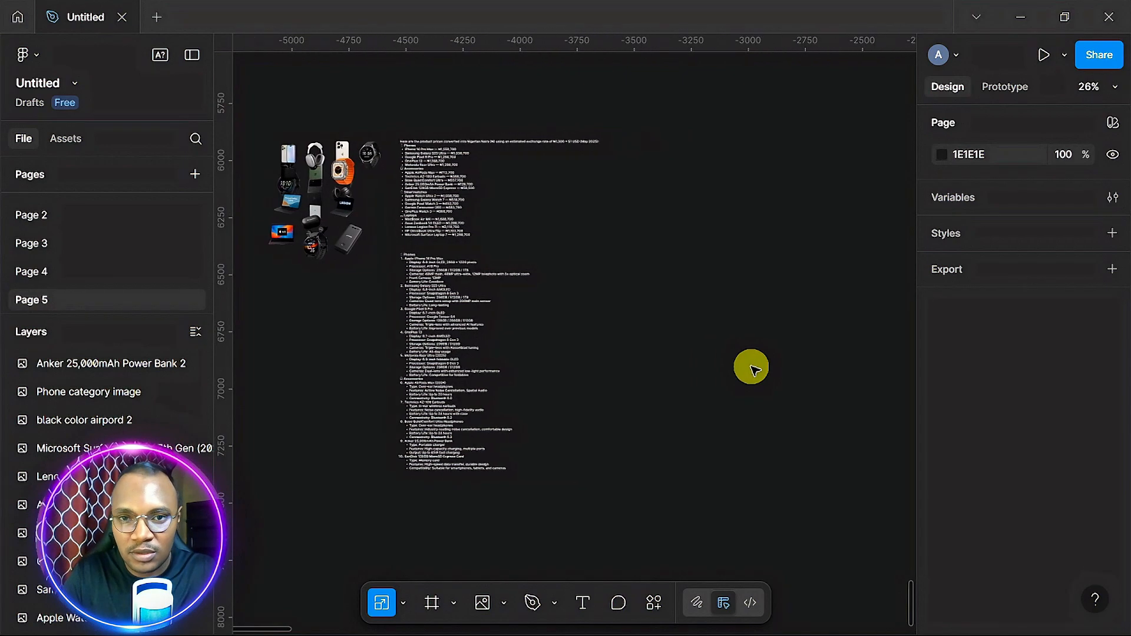
scroll(754, 369, left, 5)
scroll(754, 368, up, 3)
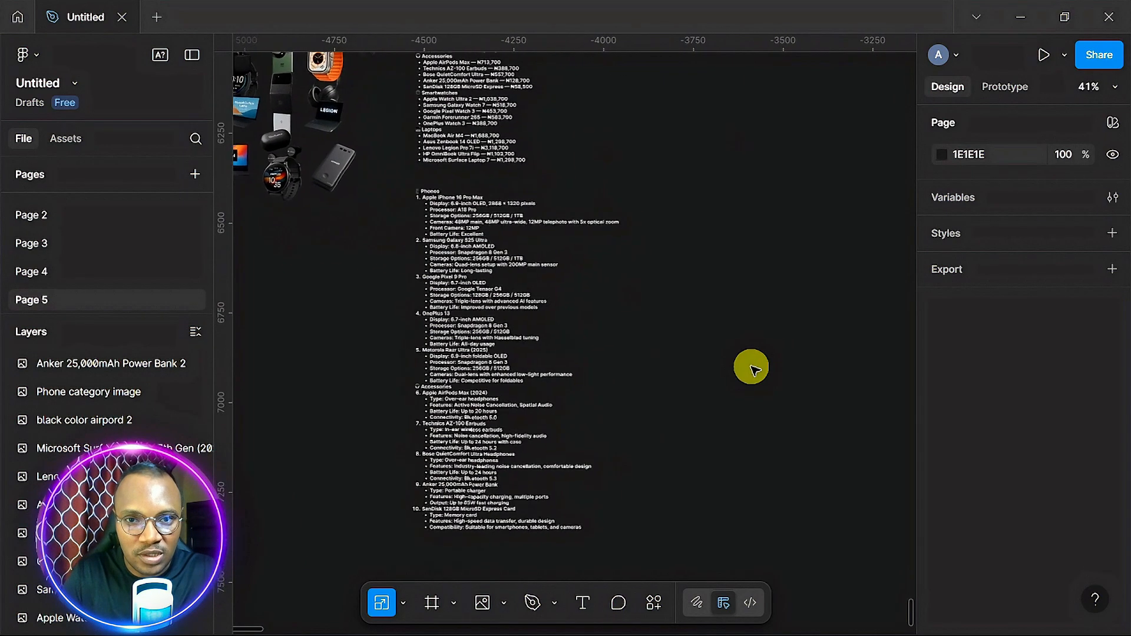
scroll(754, 369, up, 2)
scroll(754, 368, left, 3)
scroll(754, 369, right, 5)
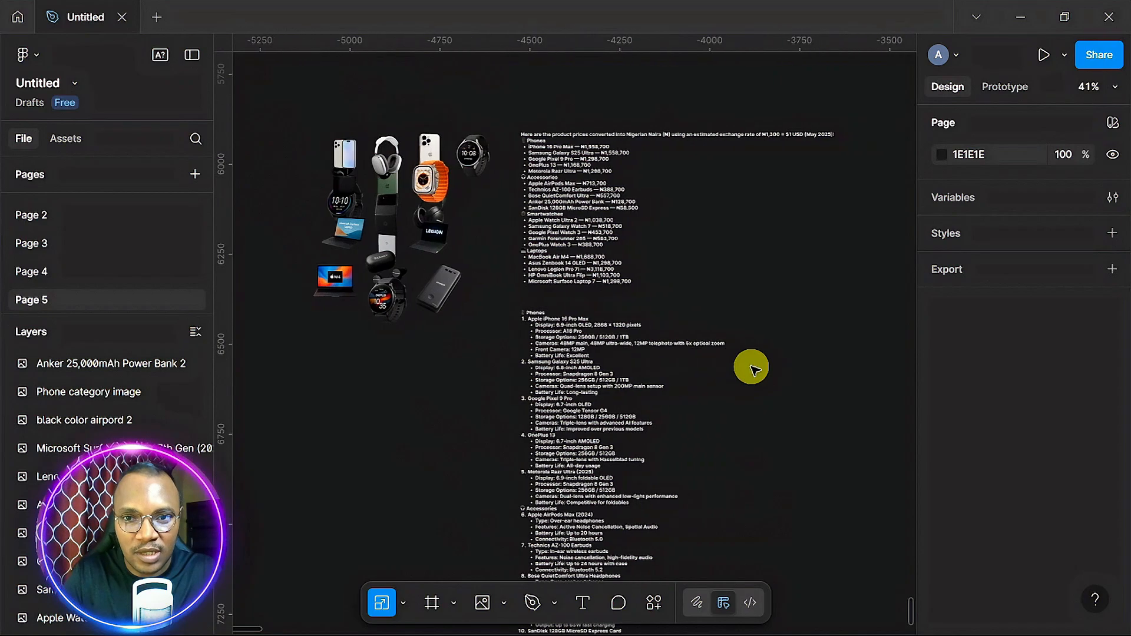
scroll(753, 368, up, 1)
scroll(754, 369, up, 2)
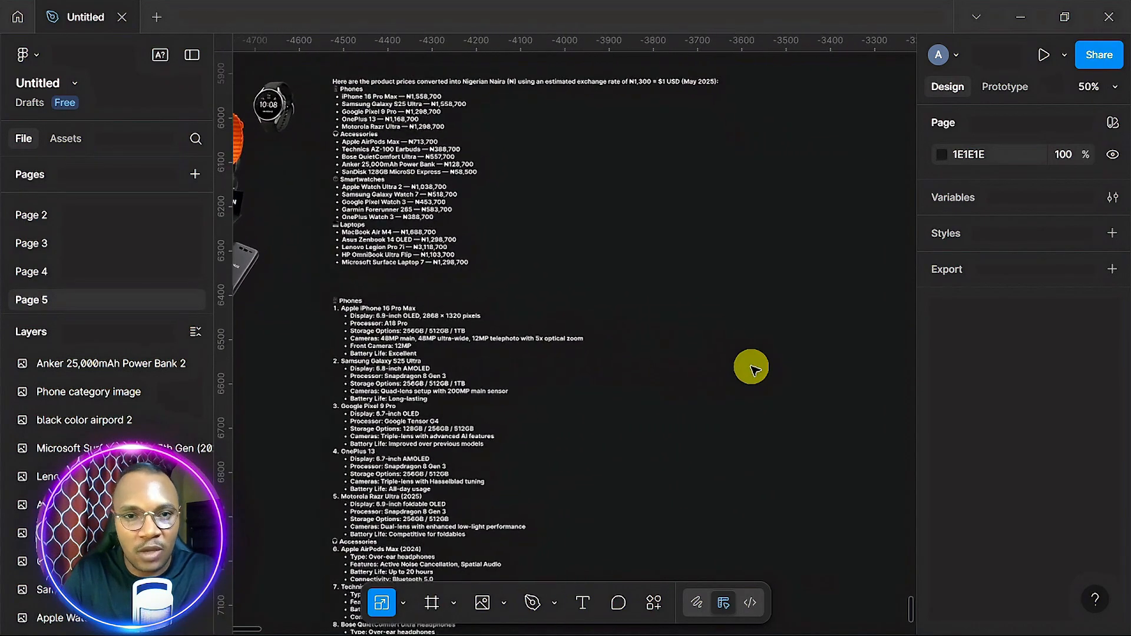
scroll(754, 368, up, 1)
scroll(754, 368, up, 2)
scroll(754, 369, up, 2)
scroll(754, 369, left, 2)
scroll(754, 369, left, 1)
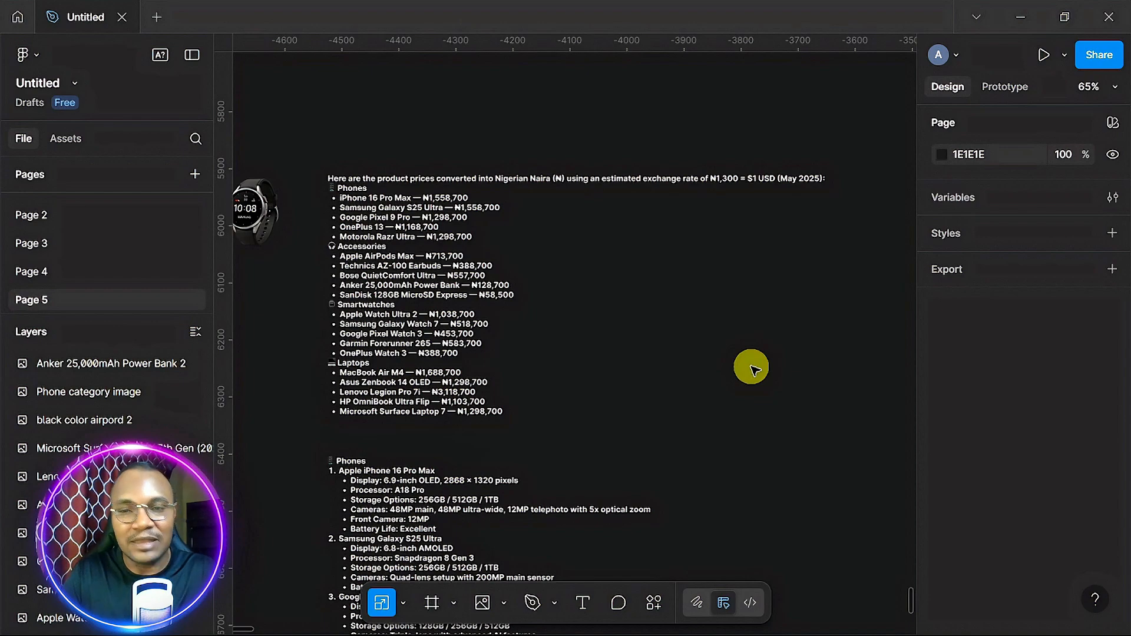
scroll(753, 369, down, 5)
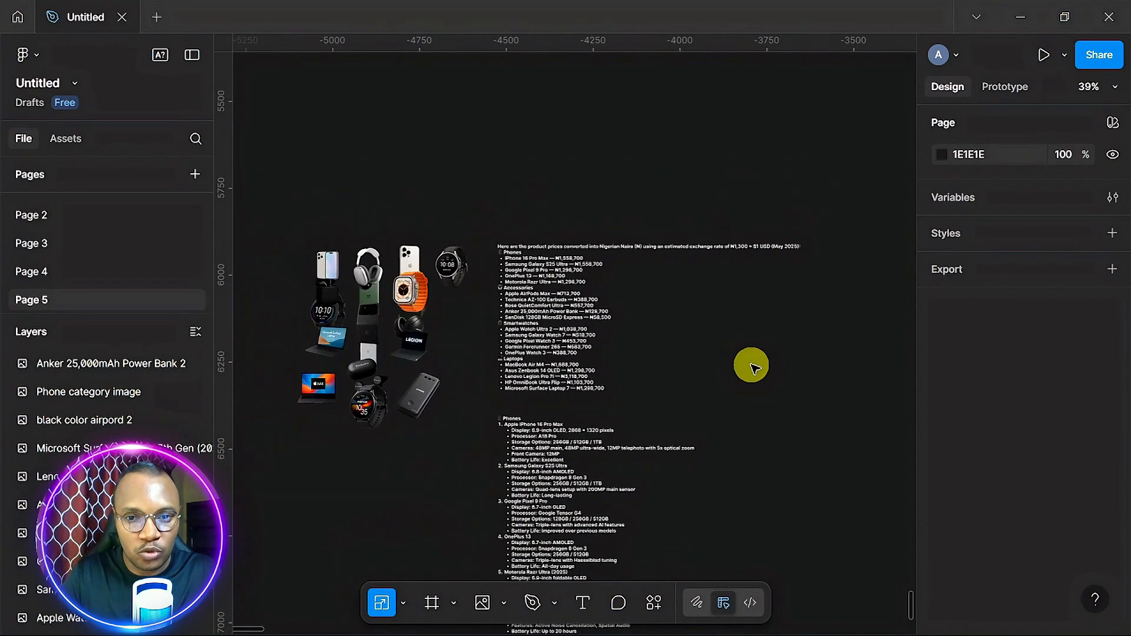
scroll(753, 366, up, 5)
scroll(753, 367, left, 2)
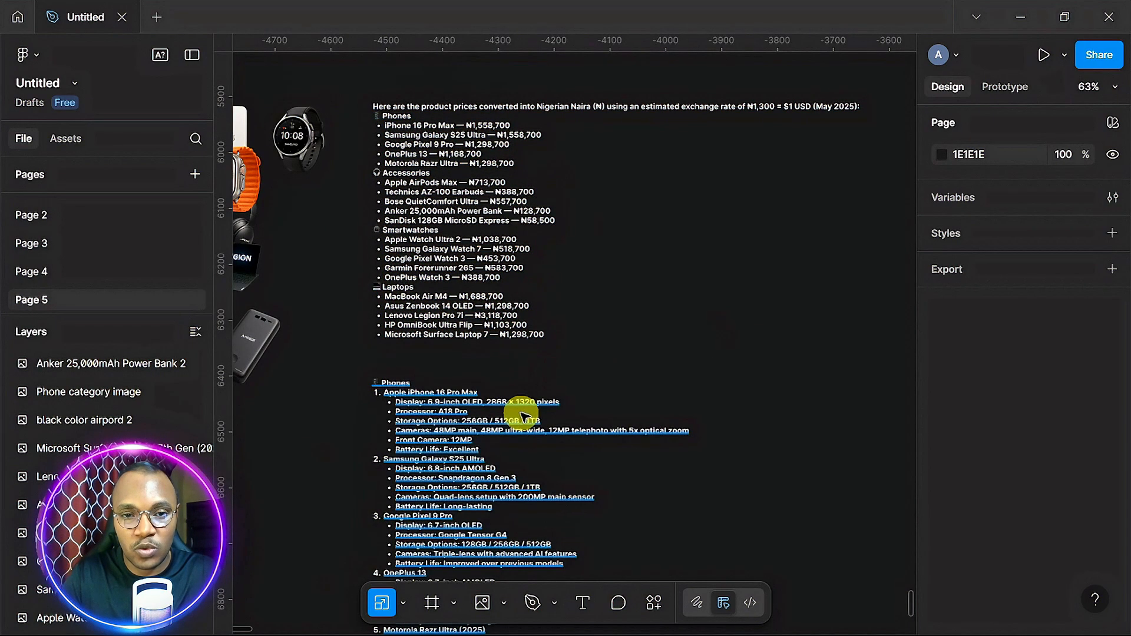
- Review the product specifications text below the price list and the collected product images beside it
scroll(517, 354, down, 3)
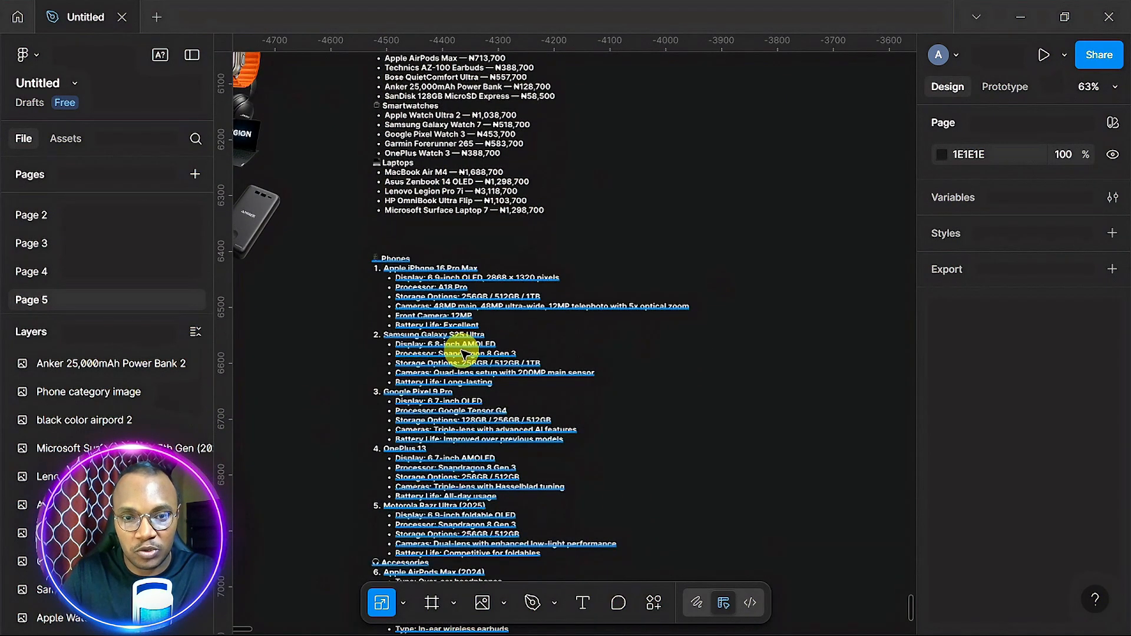
scroll(462, 353, down, 2)
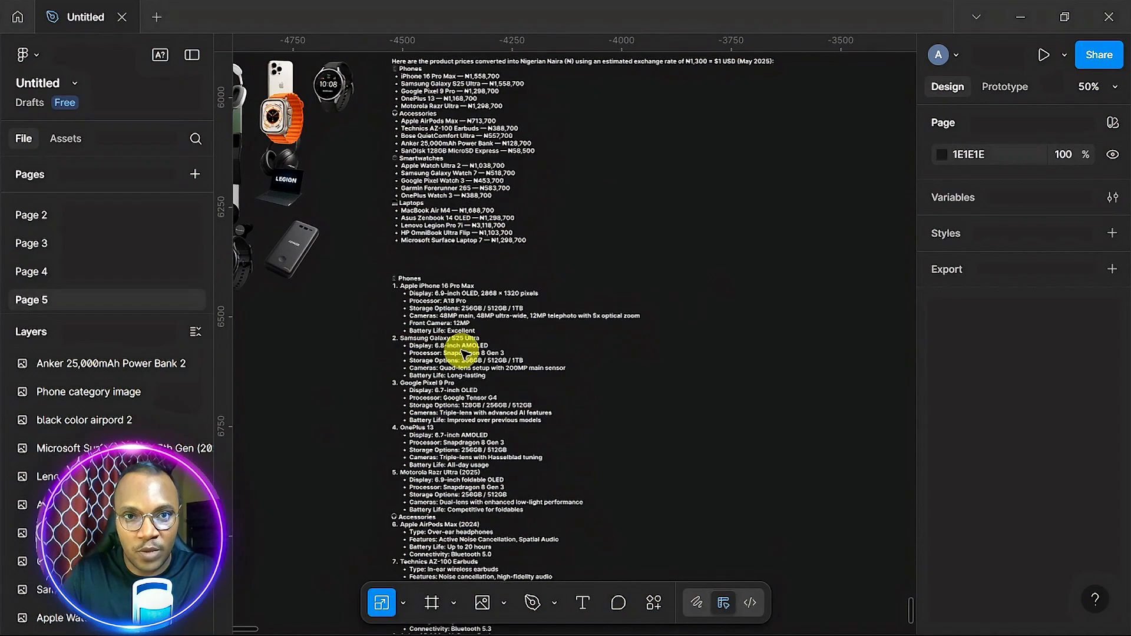
scroll(464, 353, up, 2)
scroll(464, 353, left, 3)
scroll(464, 353, up, 2)
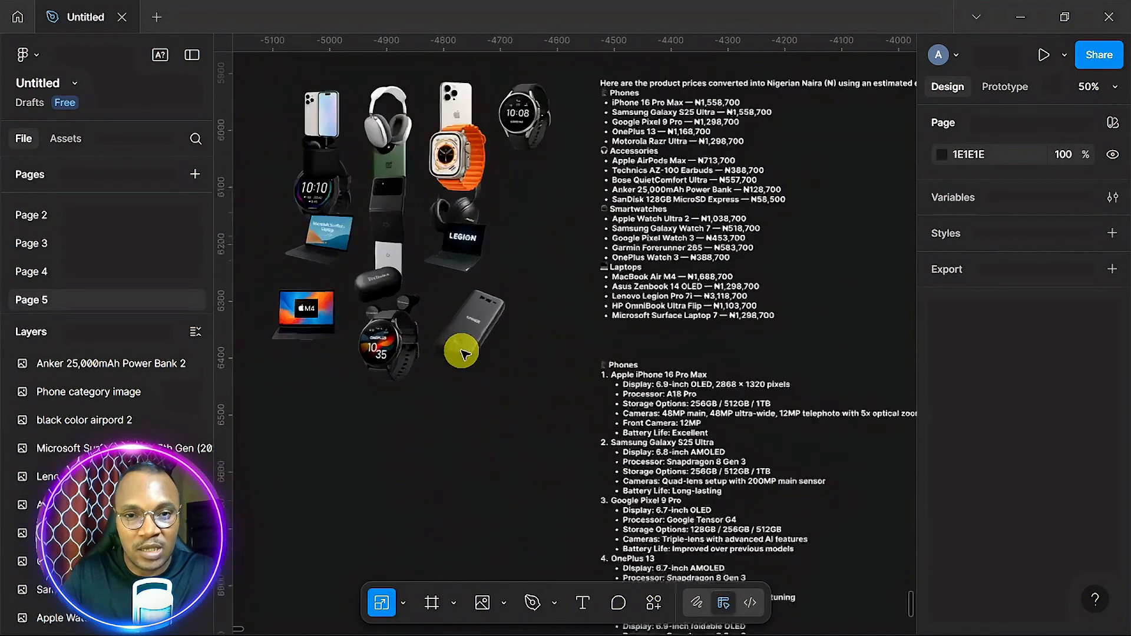
scroll(463, 354, up, 5)
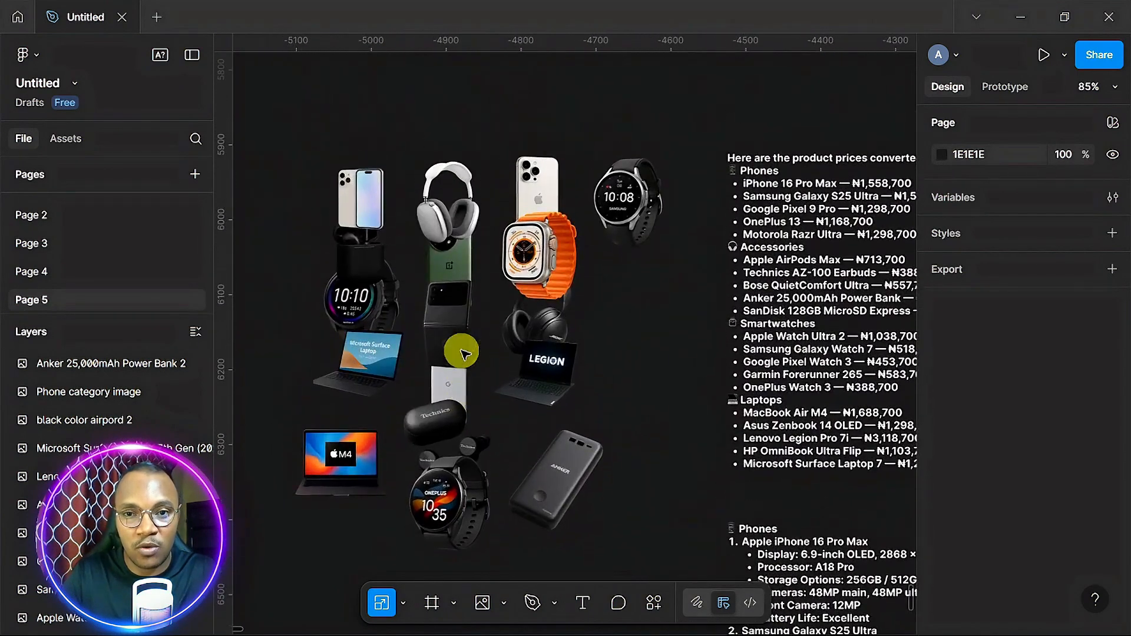
scroll(461, 354, down, 2)
scroll(462, 354, right, 2)
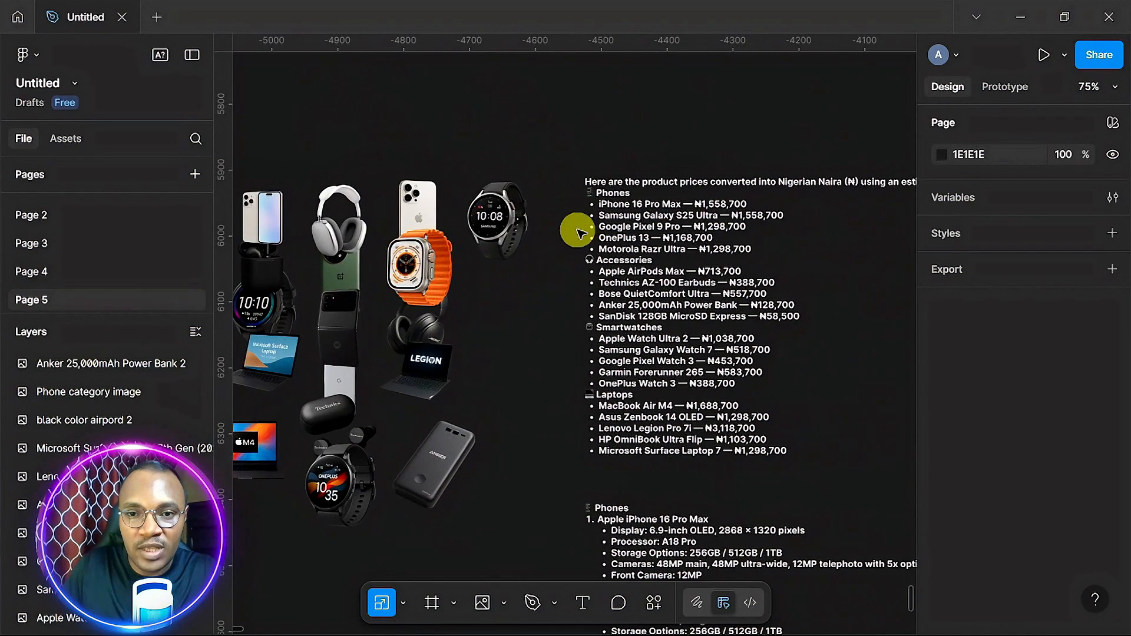
- Copy the product name "iPhone 16 Pro Max" from the Phones section of the price list text
scroll(607, 218, right, 3)
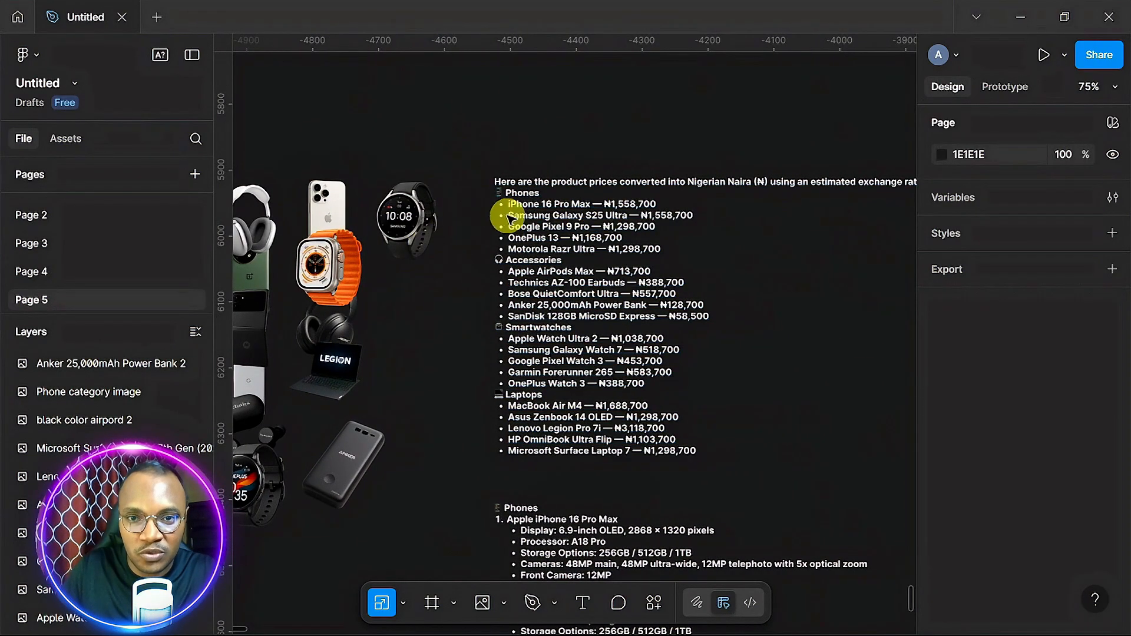
scroll(514, 217, up, 5)
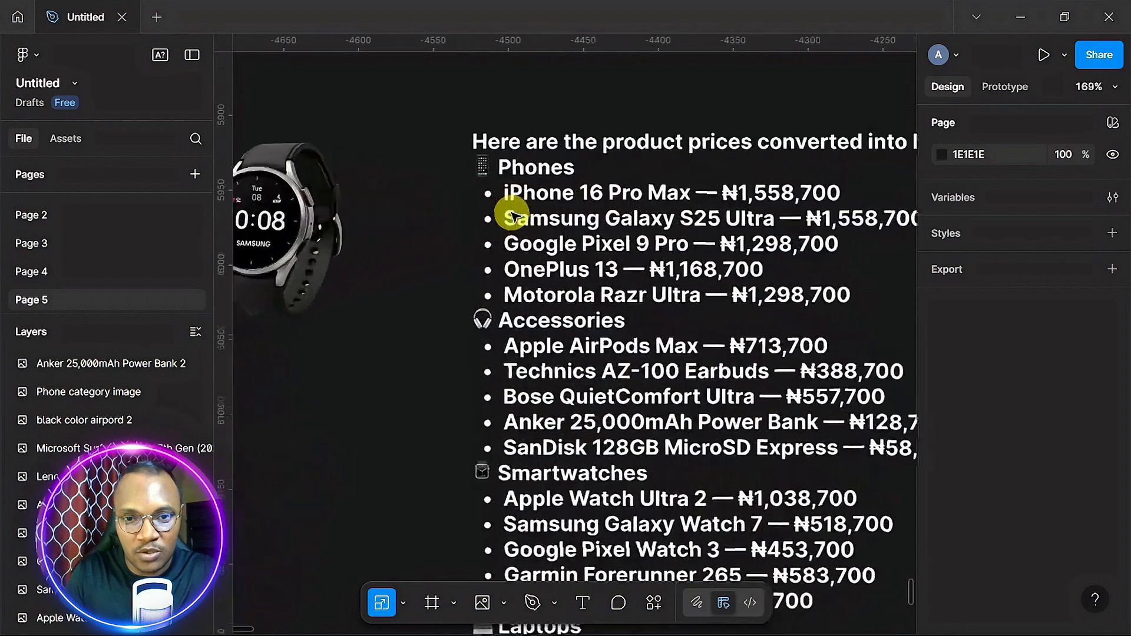
double_click(508, 195)
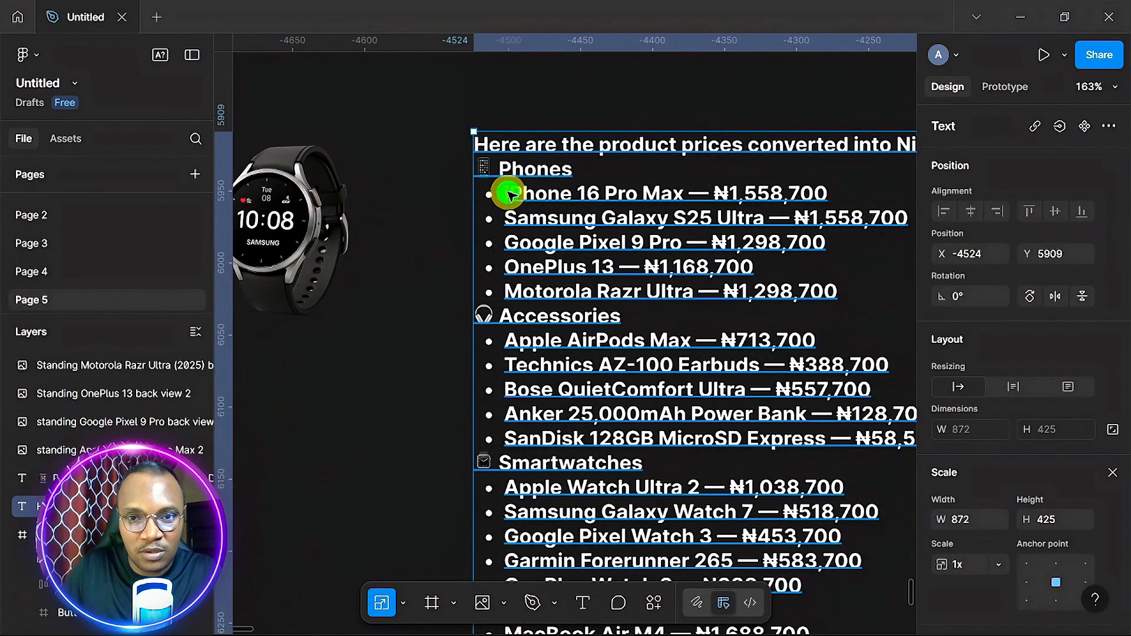
drag(500, 195, 686, 190)
key(ctrl+c)
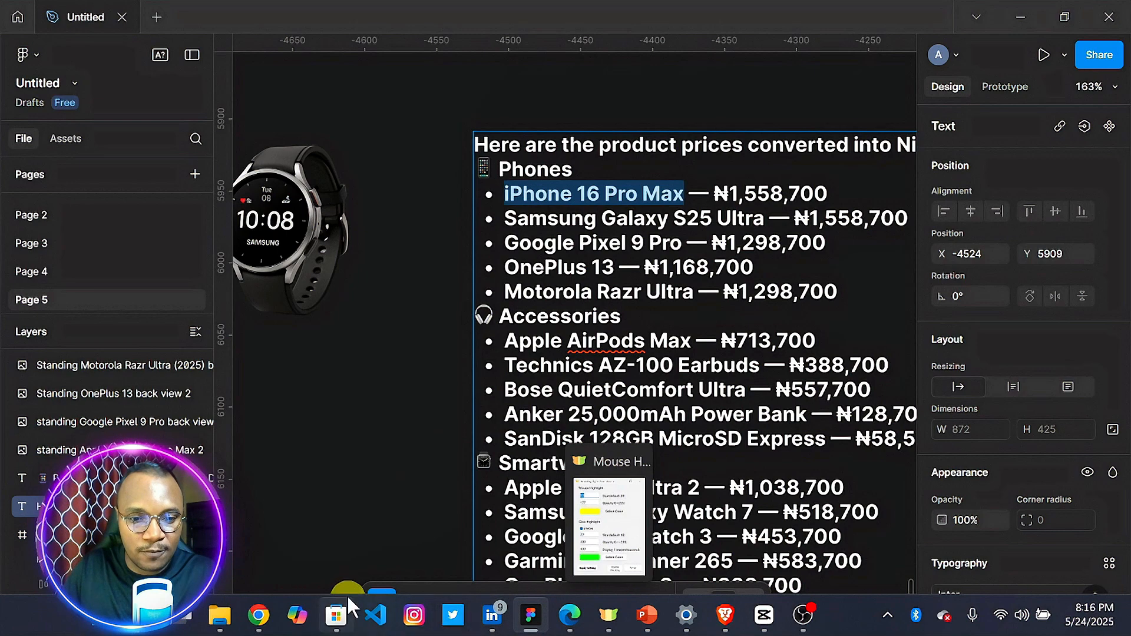
- Switch to the Whisk page in Google Chrome and paste "iPhone 16 Pro Max" into the image prompt
key(super+Tab)
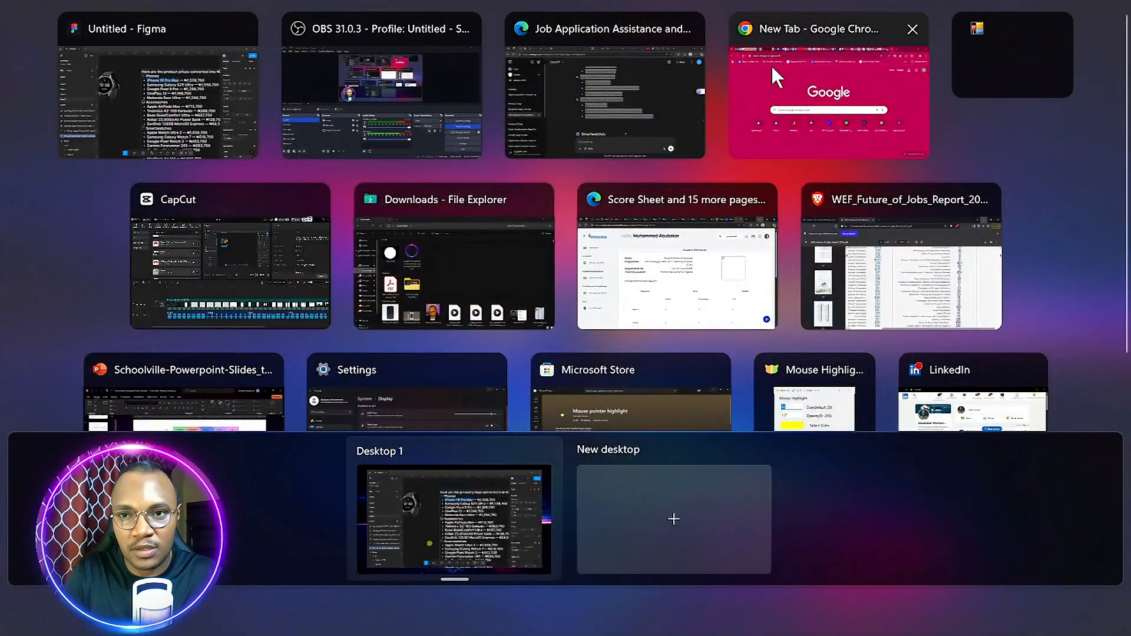
click(771, 65)
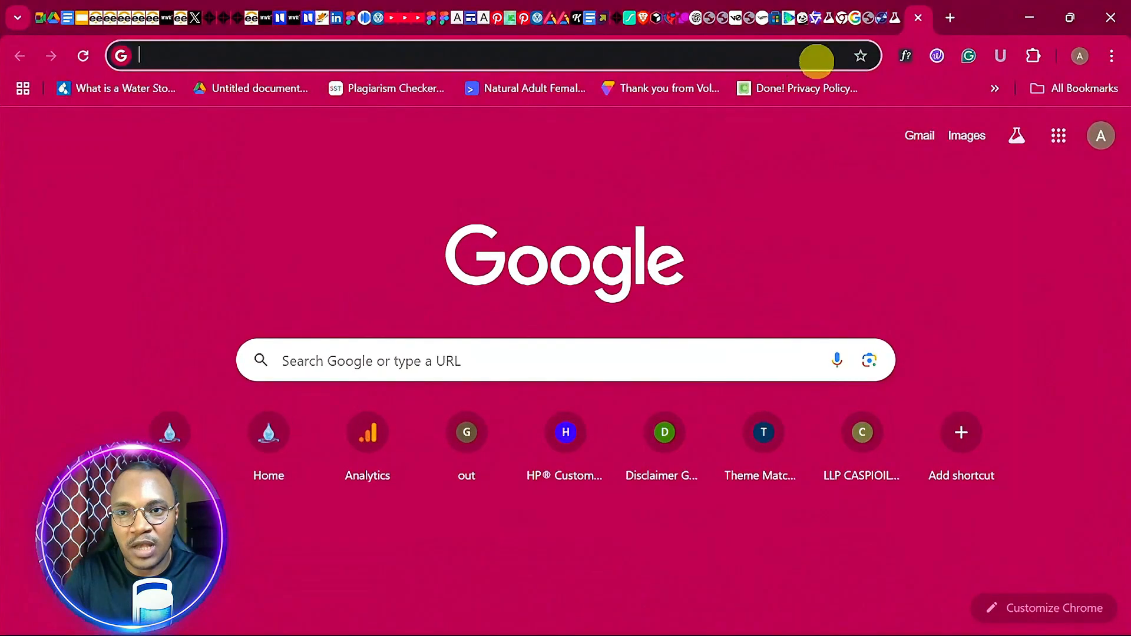
click(895, 17)
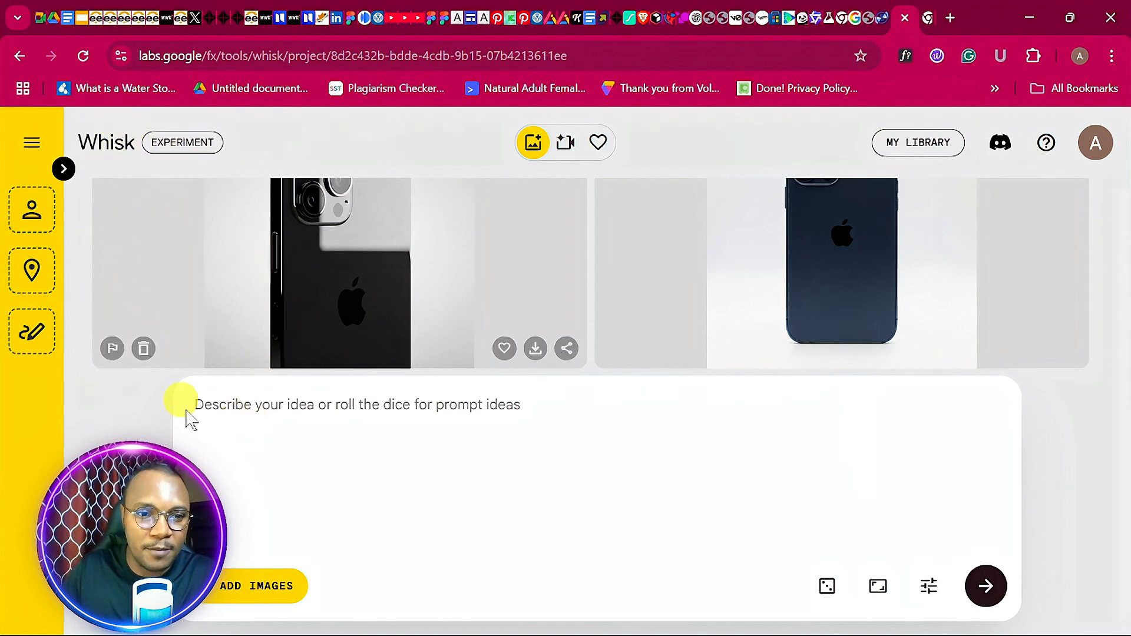
click(248, 409)
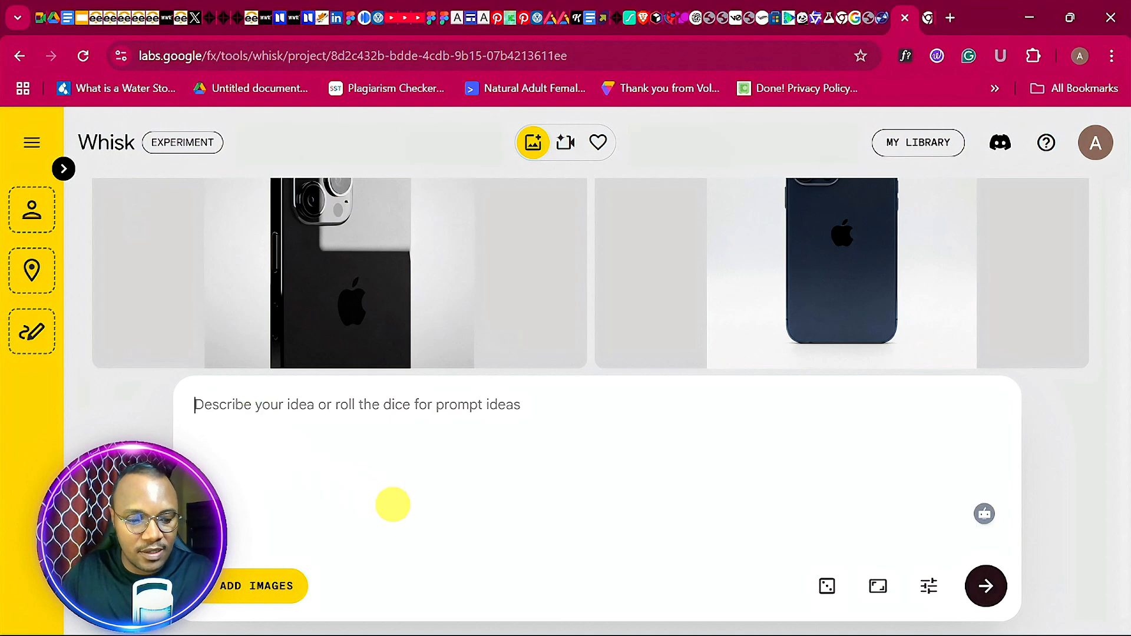
key(ctrl+v)
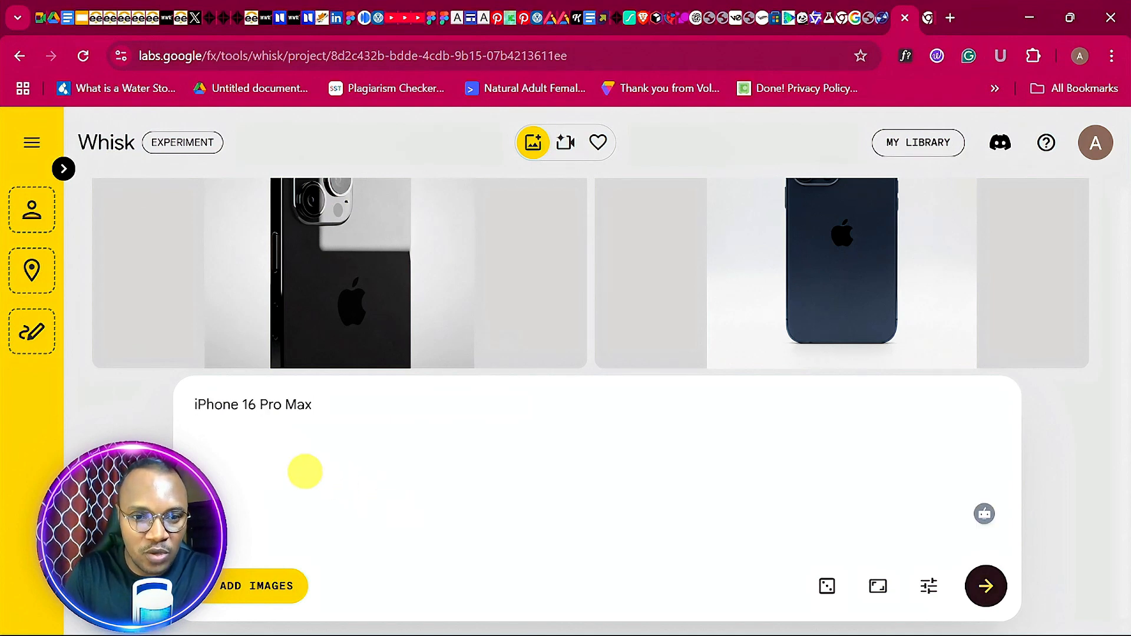
- Extend the image prompt to read "Standing iPhone 16 Pro Max full back image"
click(194, 402)
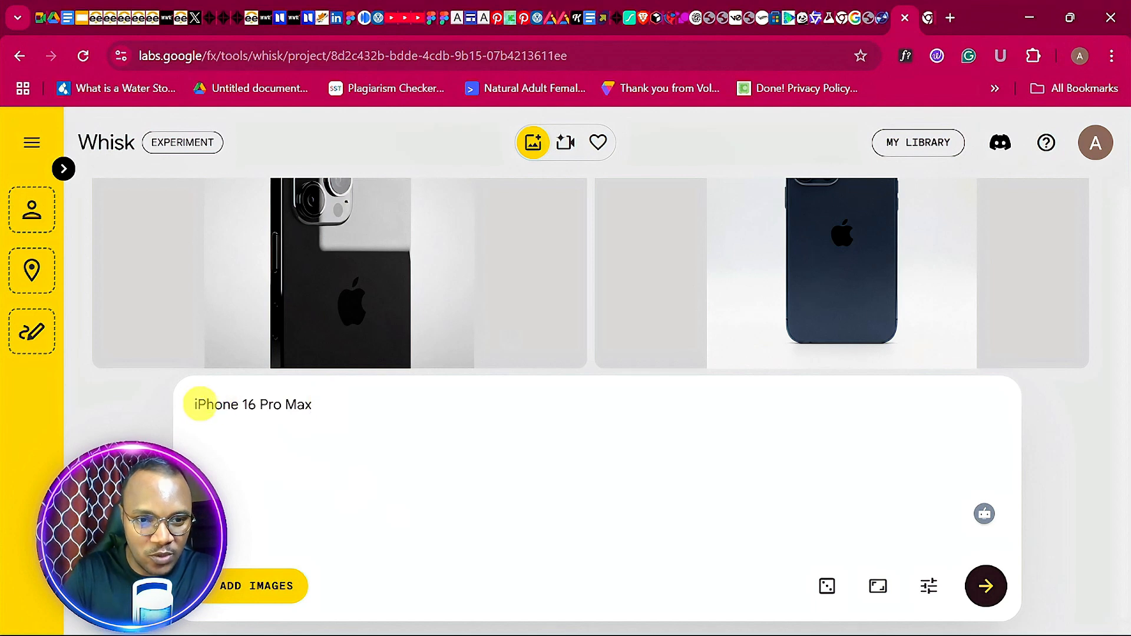
click(194, 403)
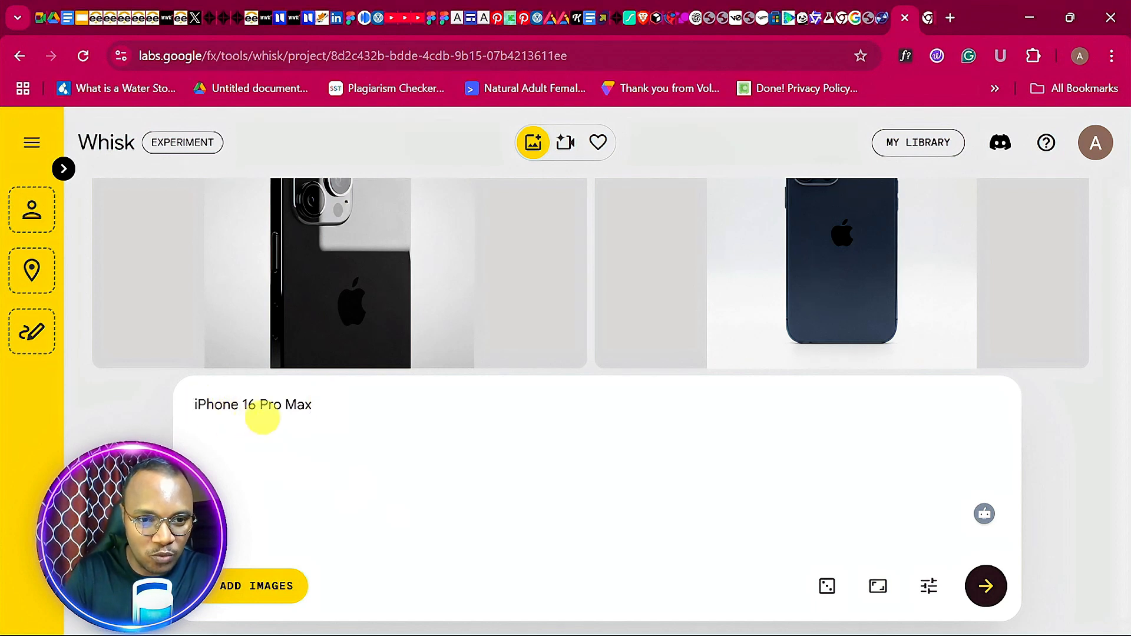
text(Standing)
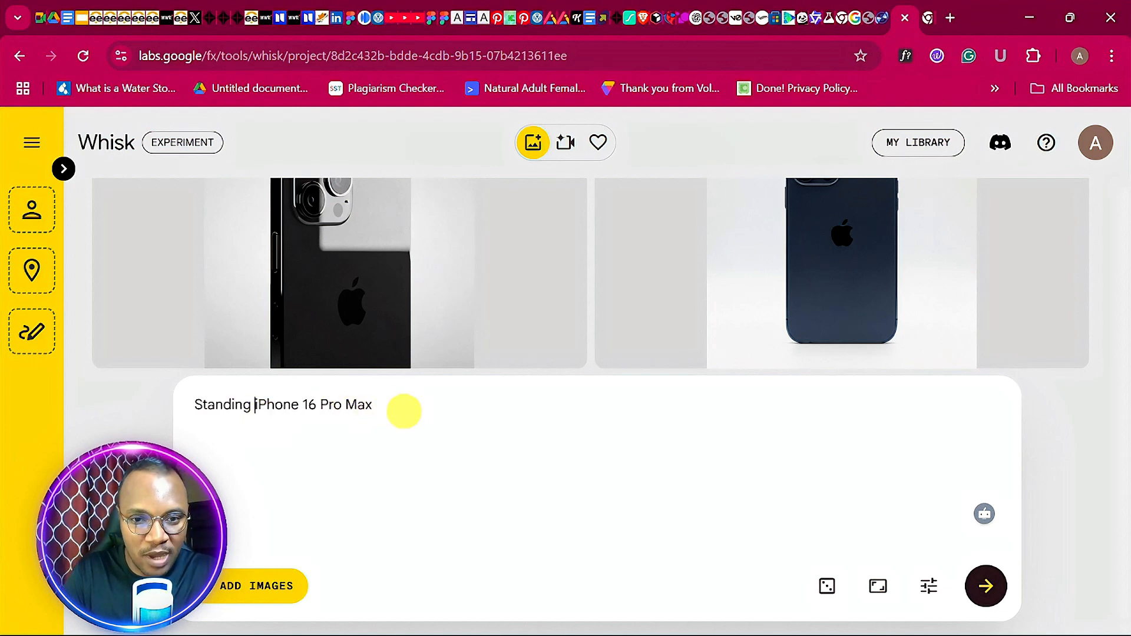
click(386, 404)
text(full i)
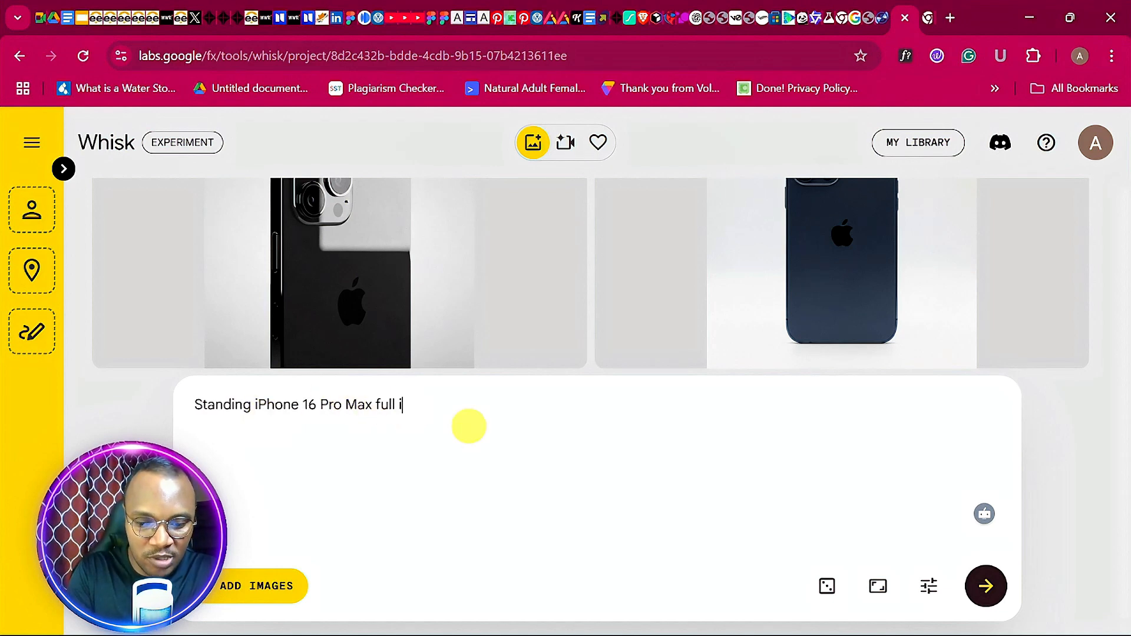
text(mage)
click(393, 404)
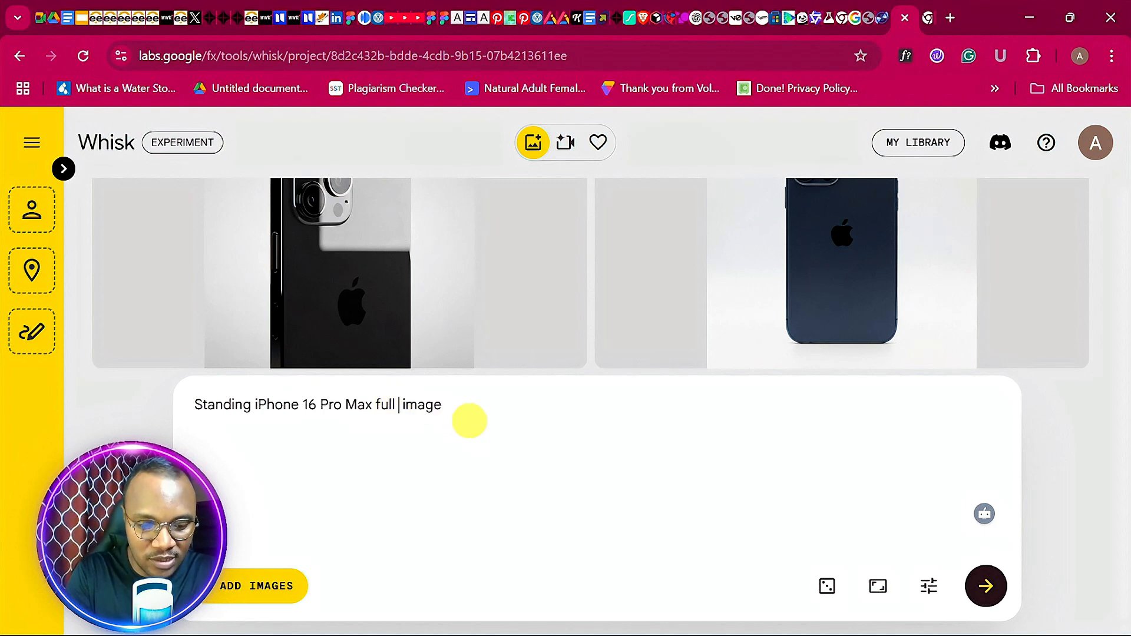
text(back)
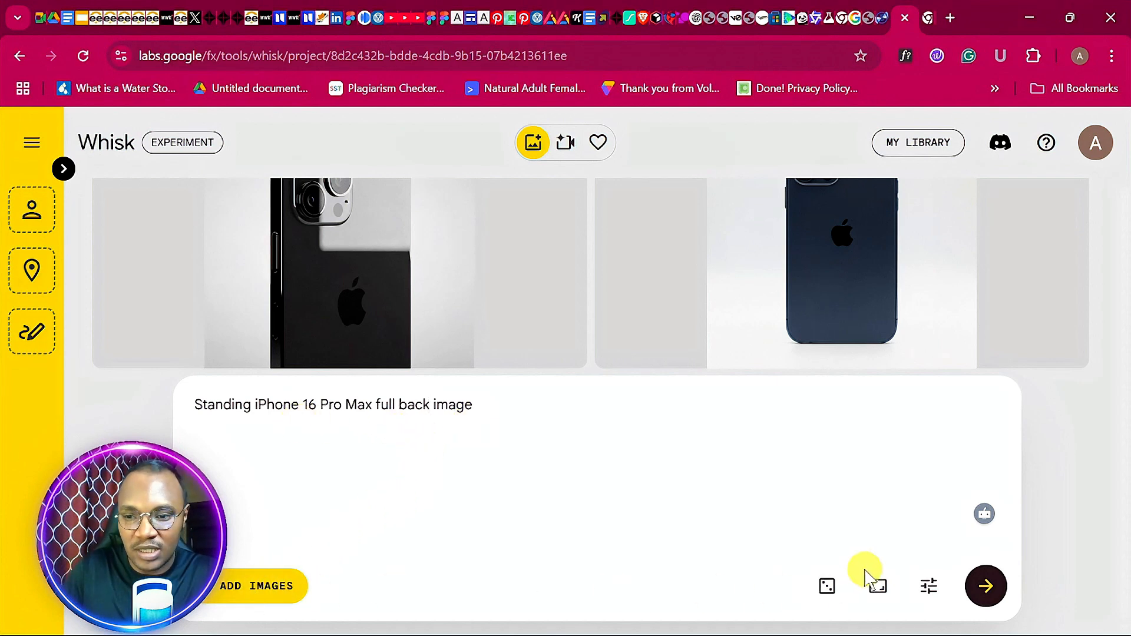
- Generate images from the prompt and download the one showing the dark phone against a blue background
click(986, 587)
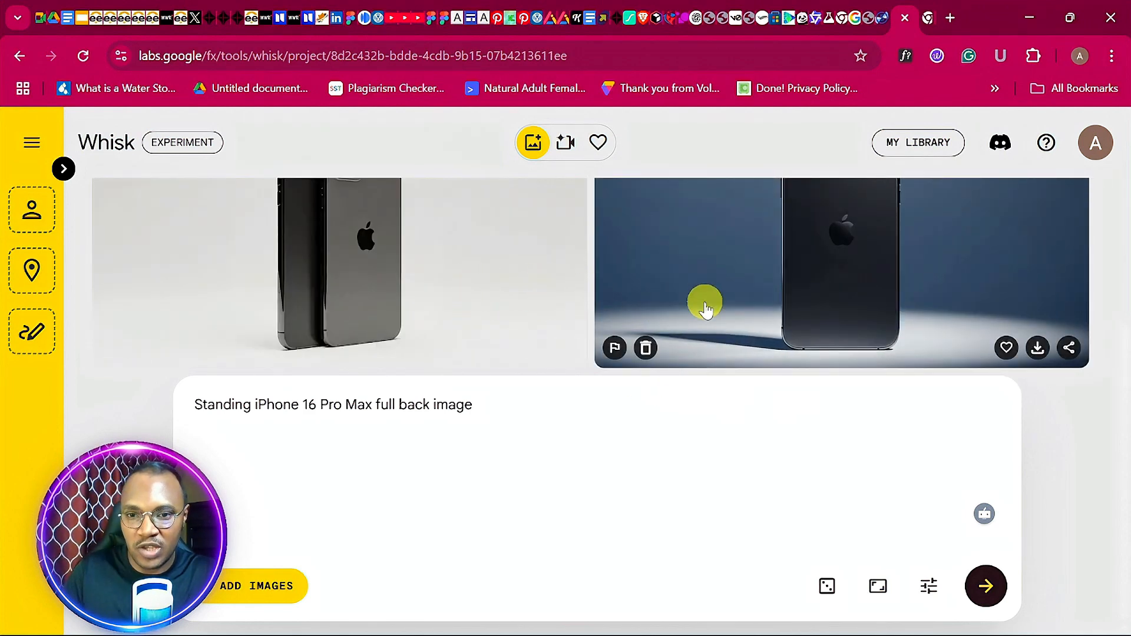
click(1039, 349)
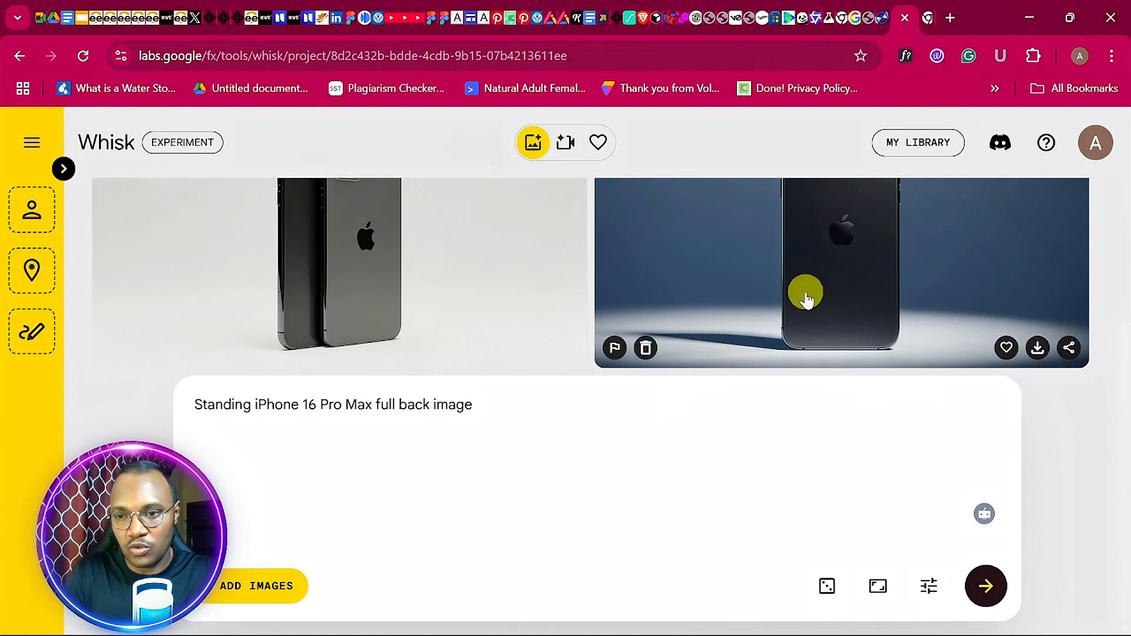
click(1038, 352)
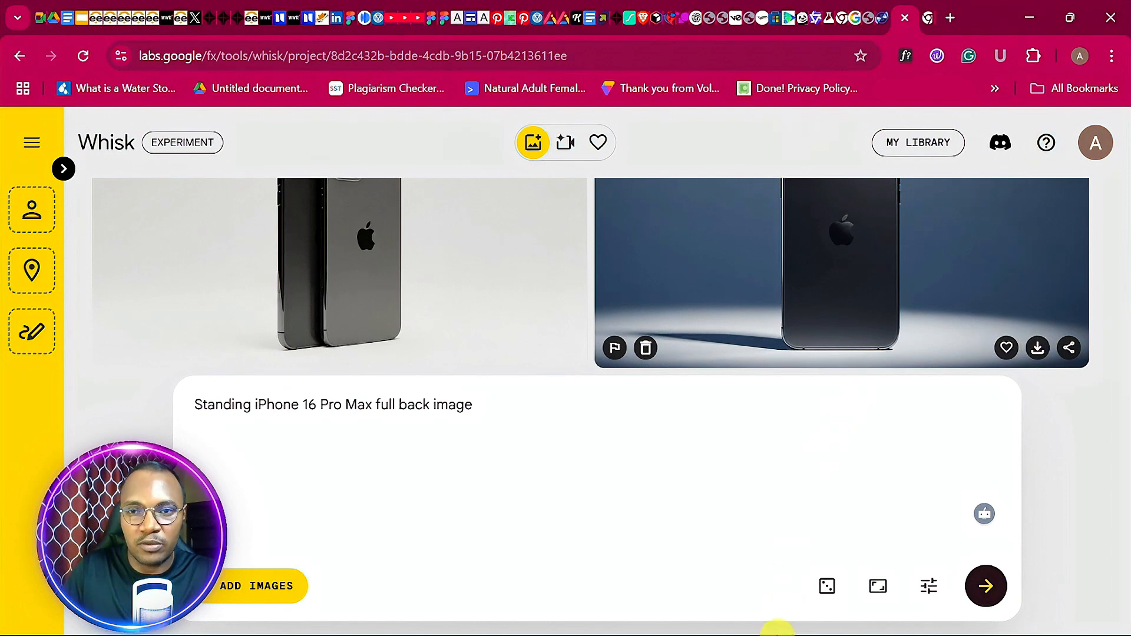
- Switch from the browser to the untitled Figma design file
mouse_move(582, 608)
mouse_move(529, 622)
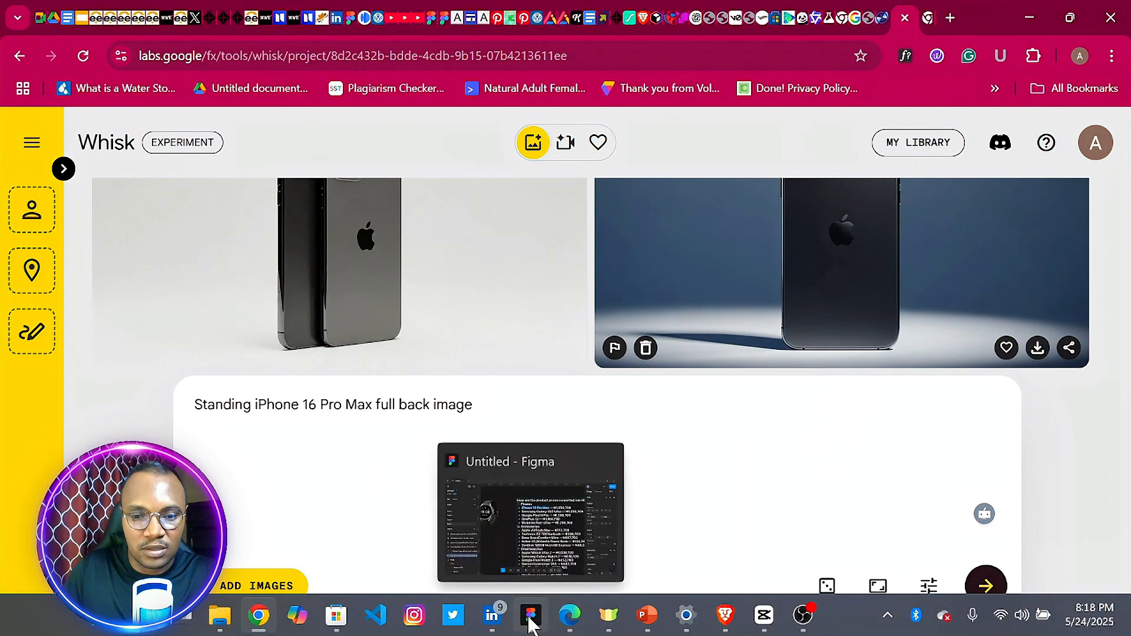
click(529, 621)
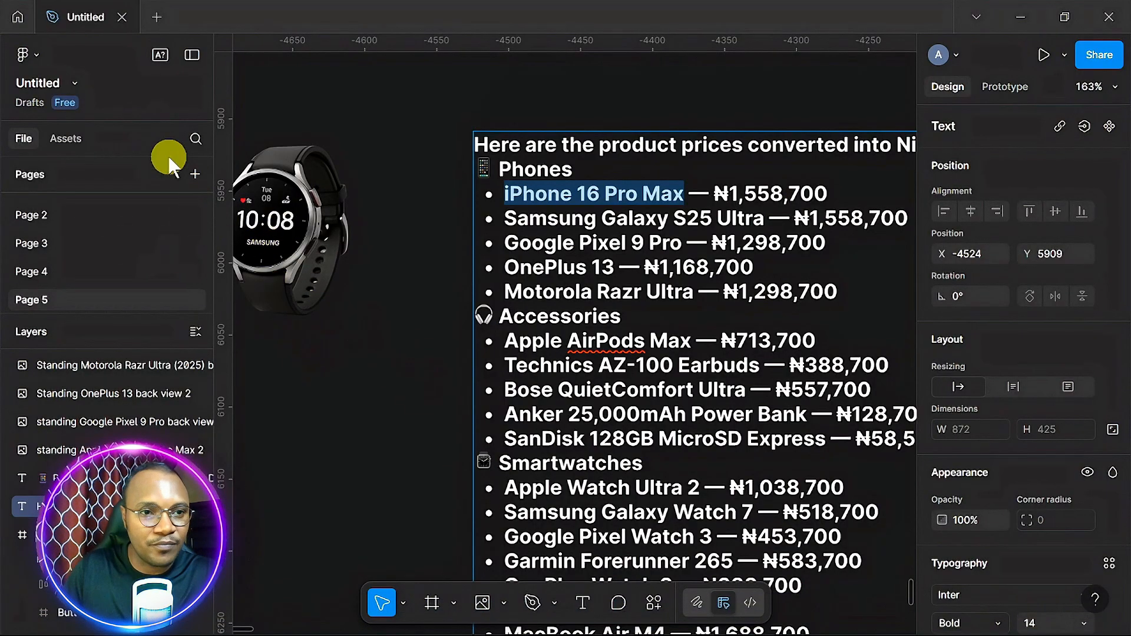
click(36, 57)
mouse_move(54, 125)
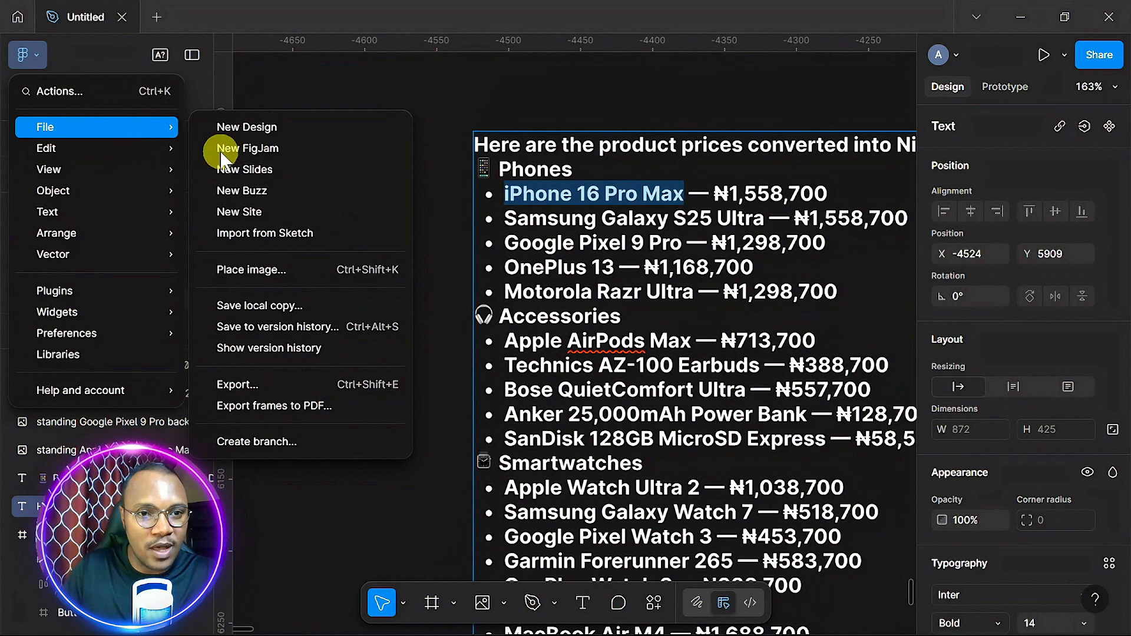
click(275, 270)
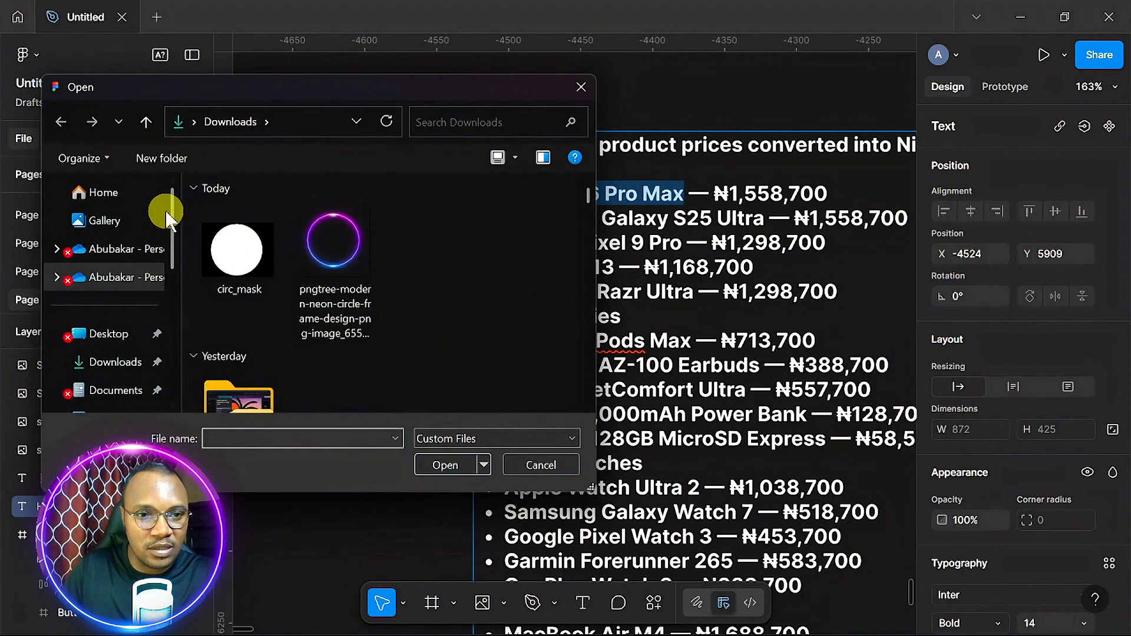
click(132, 222)
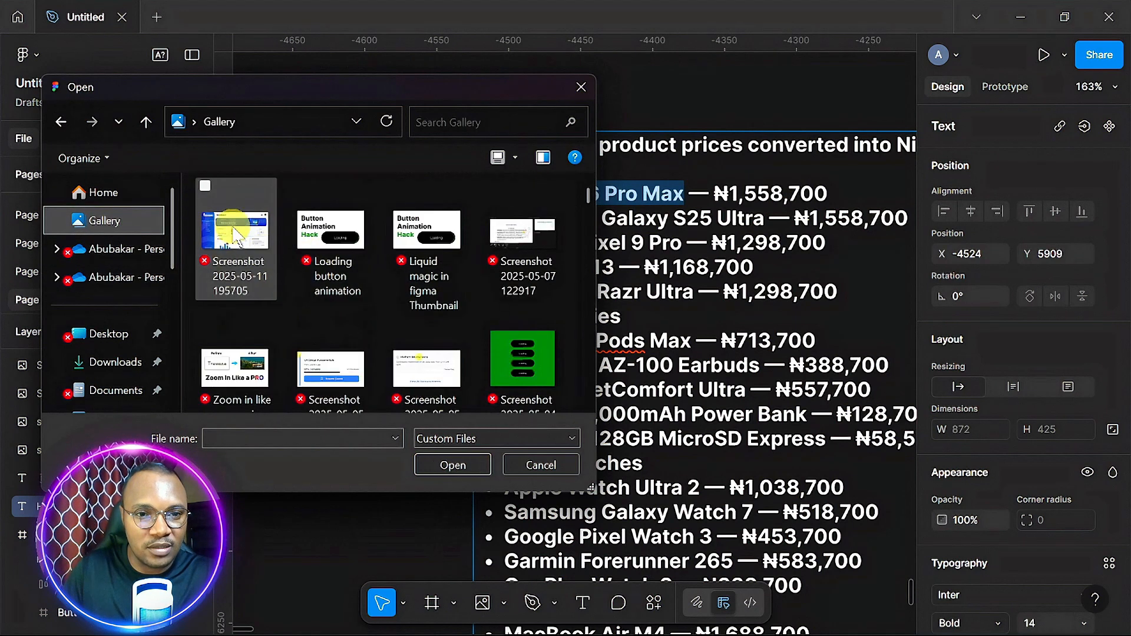
click(116, 362)
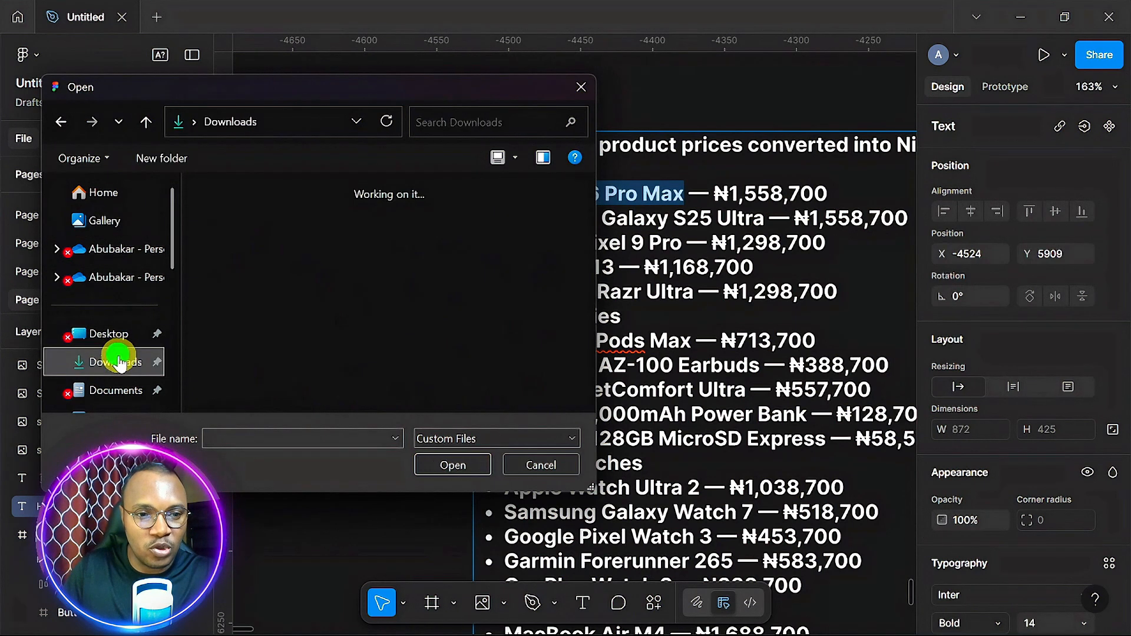
click(581, 94)
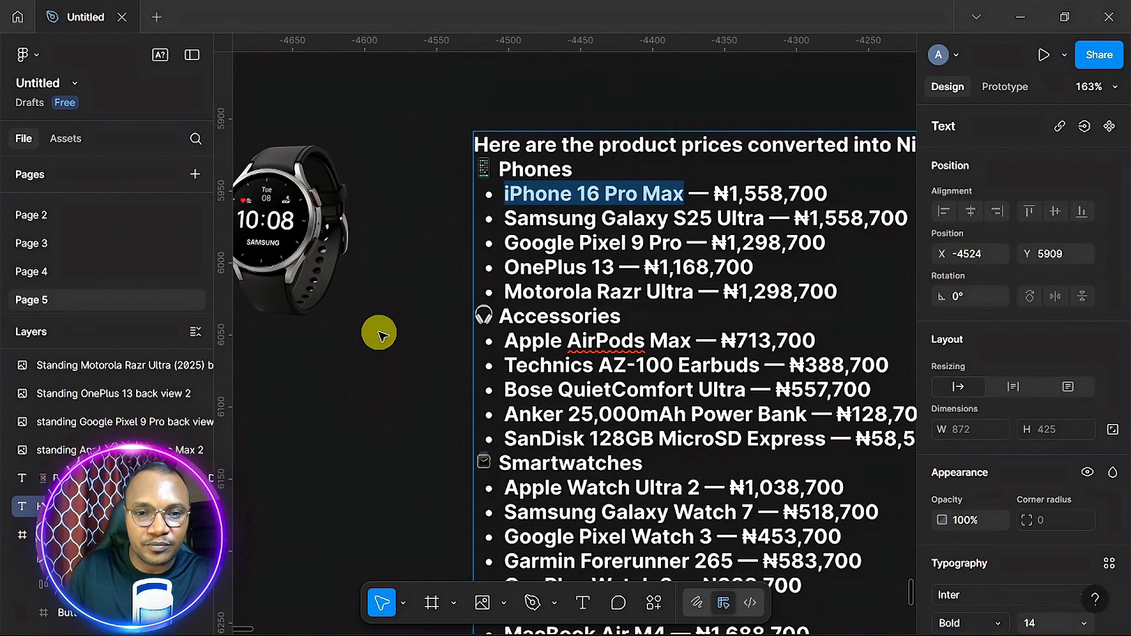
- Review the product images, the Naira price list and the product specifications text on the canvas
scroll(379, 334, down, 4)
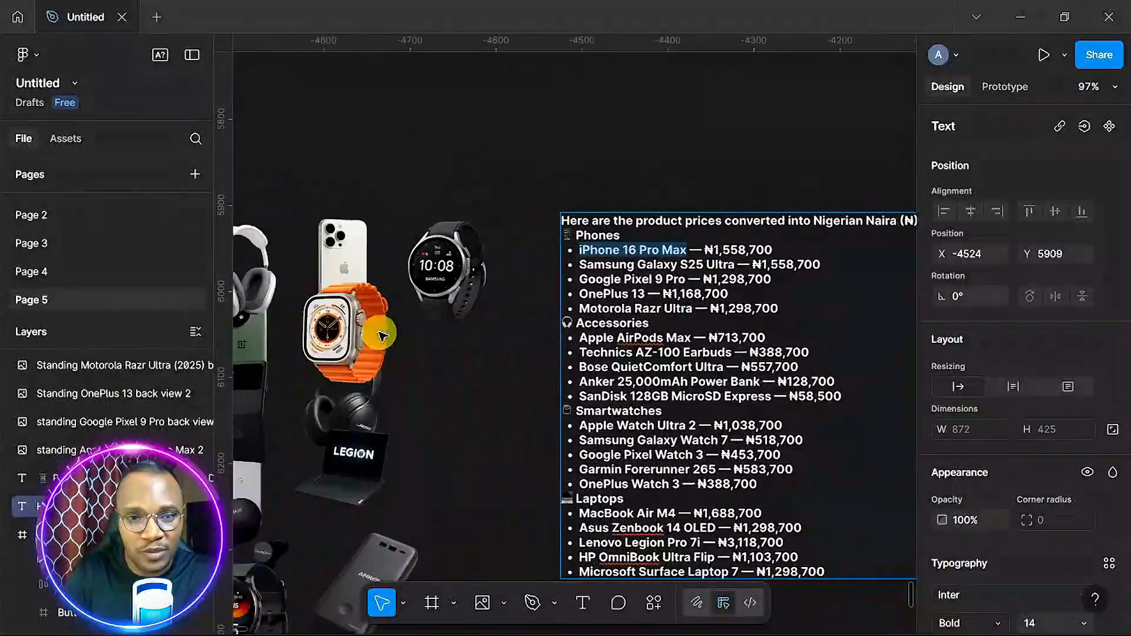
scroll(379, 334, up, 2)
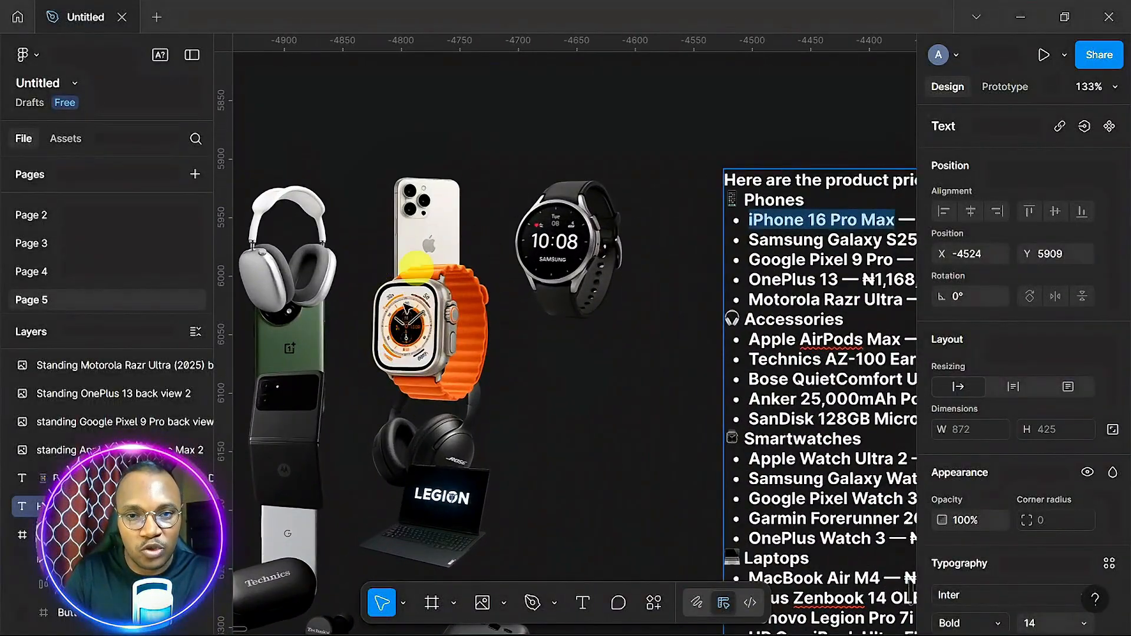
scroll(471, 362, down, 5)
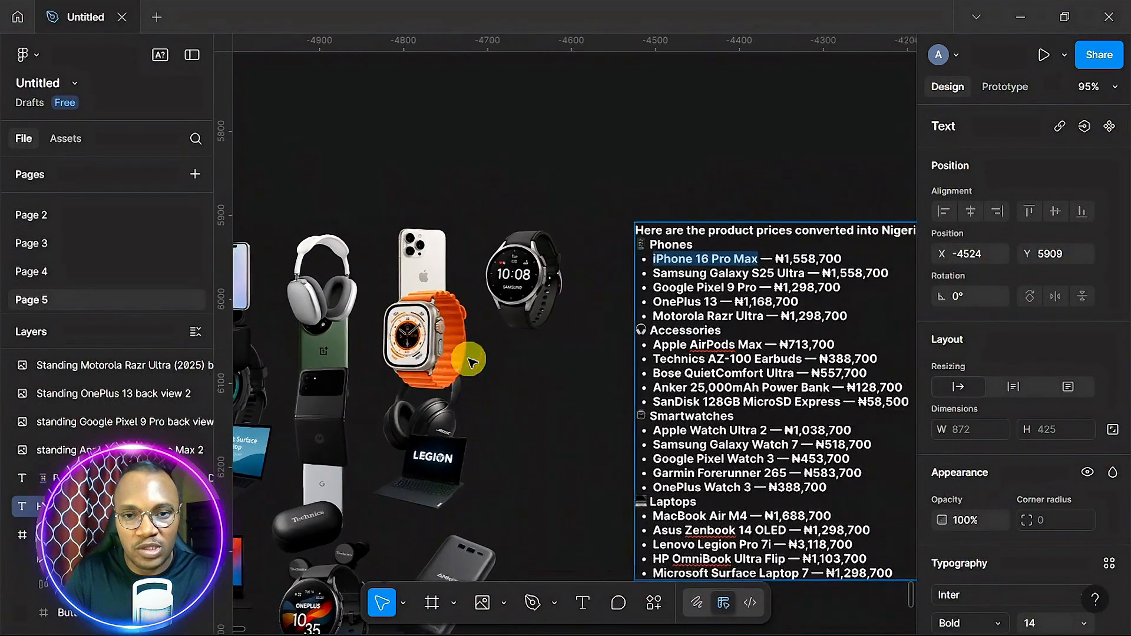
click(432, 209)
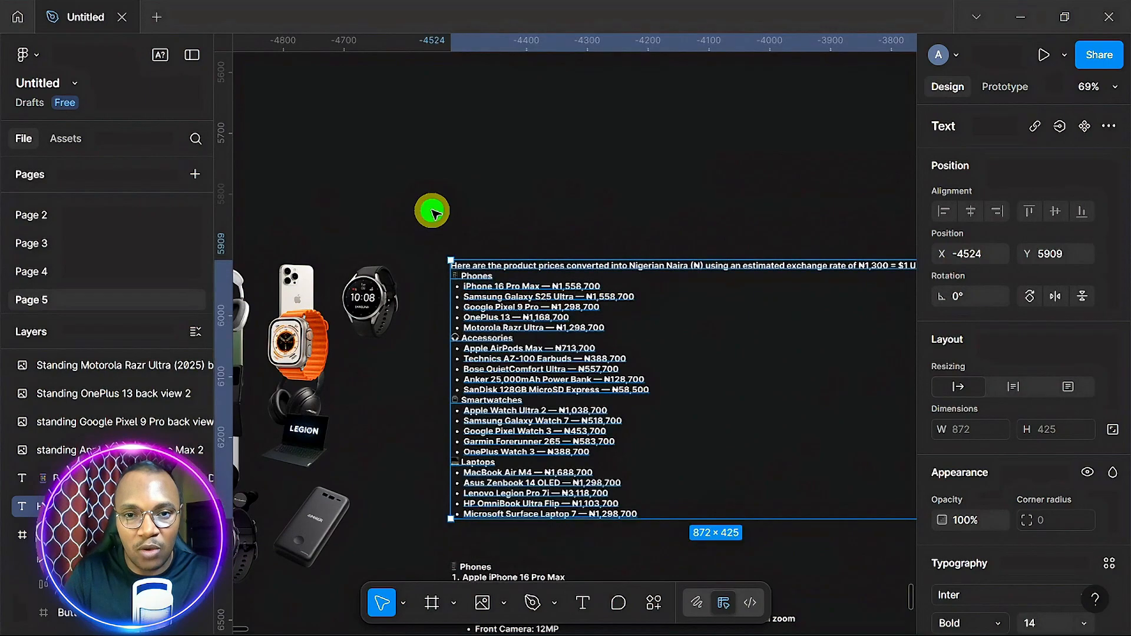
scroll(502, 283, down, 3)
scroll(502, 285, down, 4)
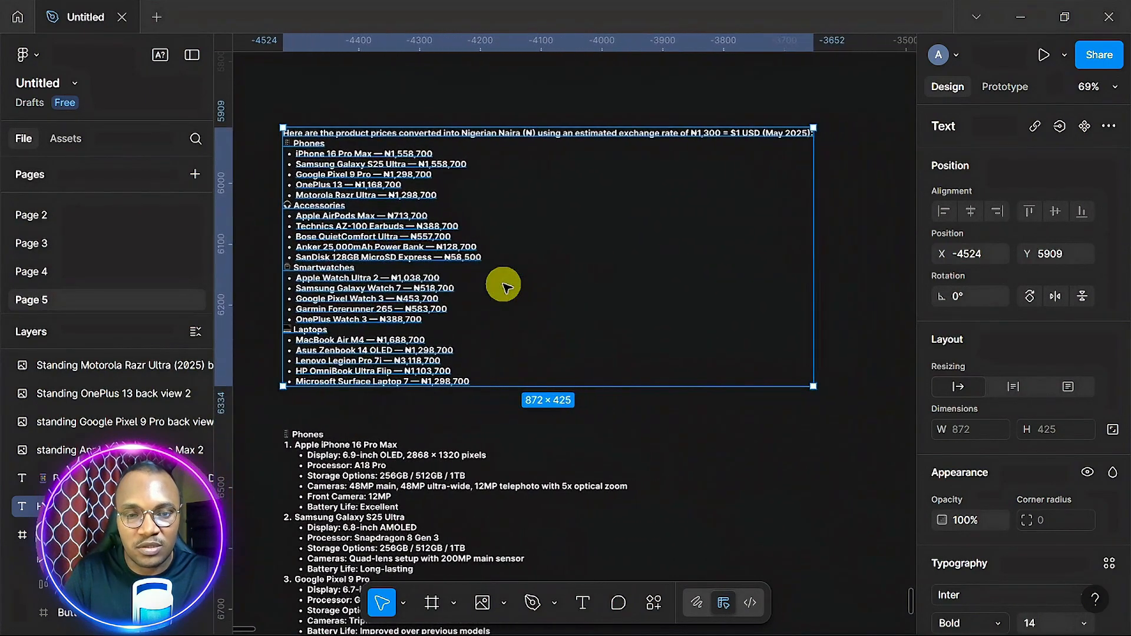
scroll(504, 287, down, 4)
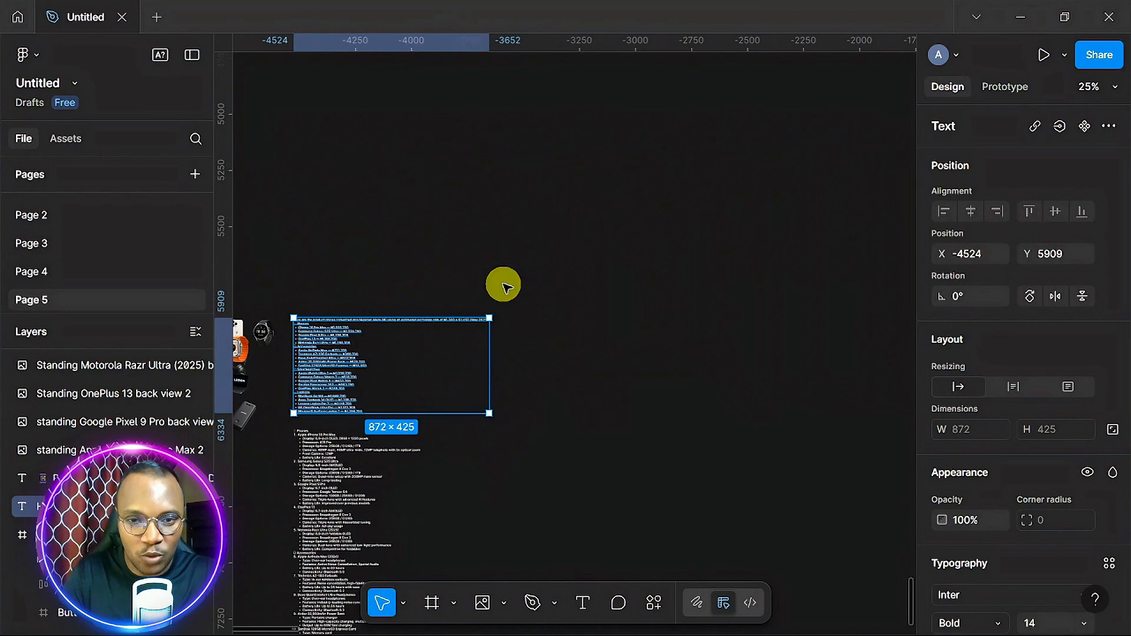
scroll(505, 287, down, 1)
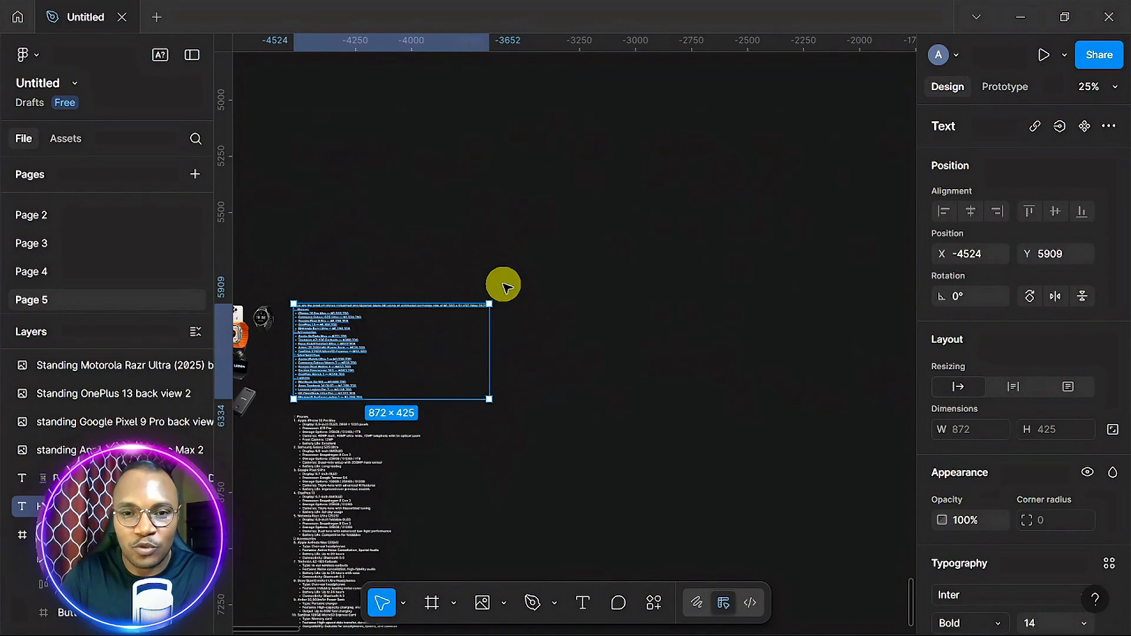
- Copy the Home frame that has no product popup or View Cart bar and place the copy beside the price list, at about X -3220, Y 5402
scroll(504, 286, up, 5)
scroll(503, 286, right, 2)
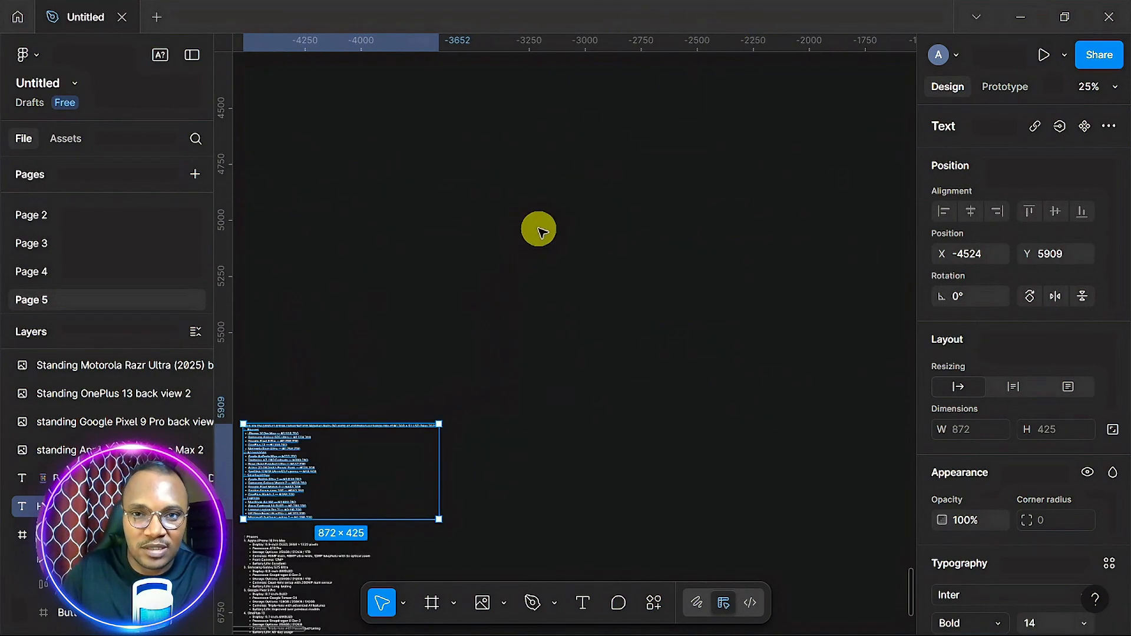
scroll(539, 229, up, 10)
scroll(539, 230, left, 5)
scroll(538, 230, up, 5)
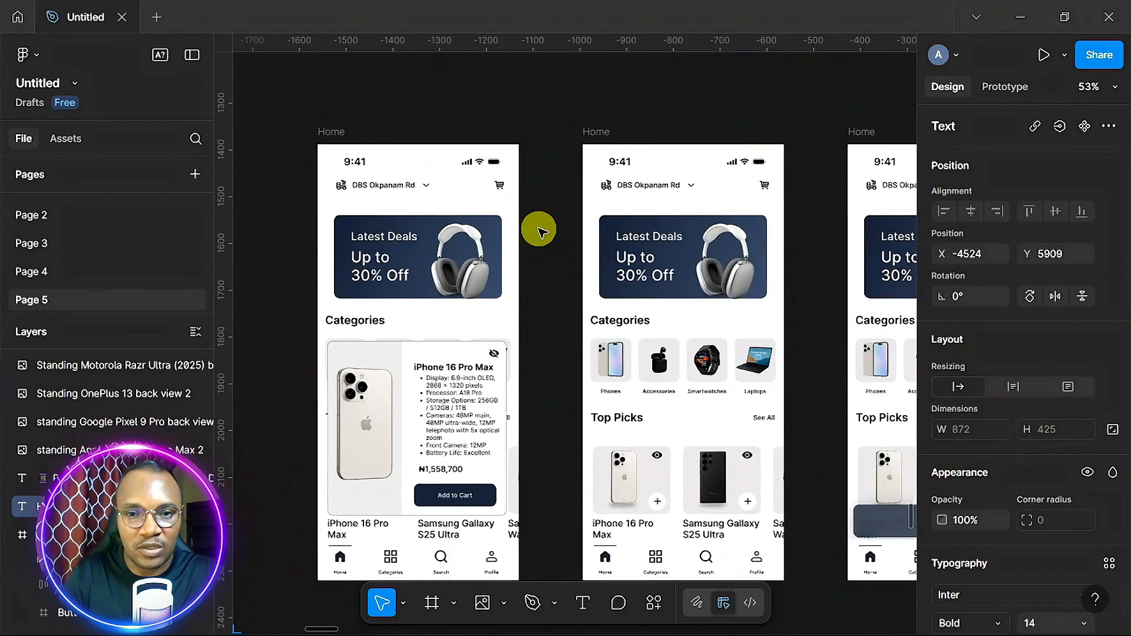
scroll(538, 230, right, 5)
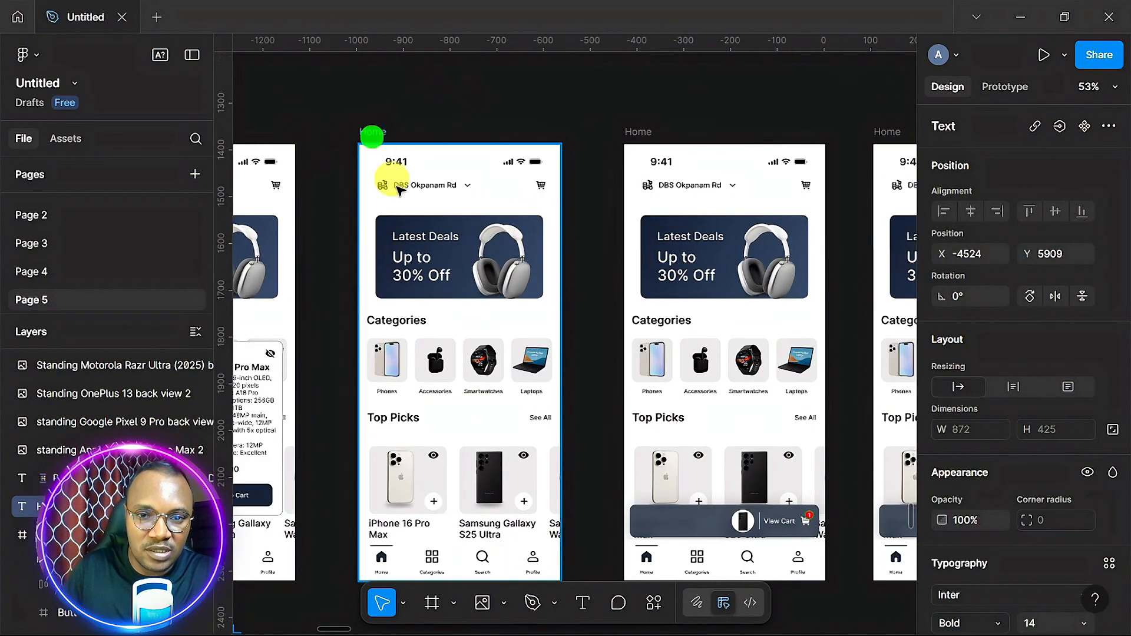
click(372, 133)
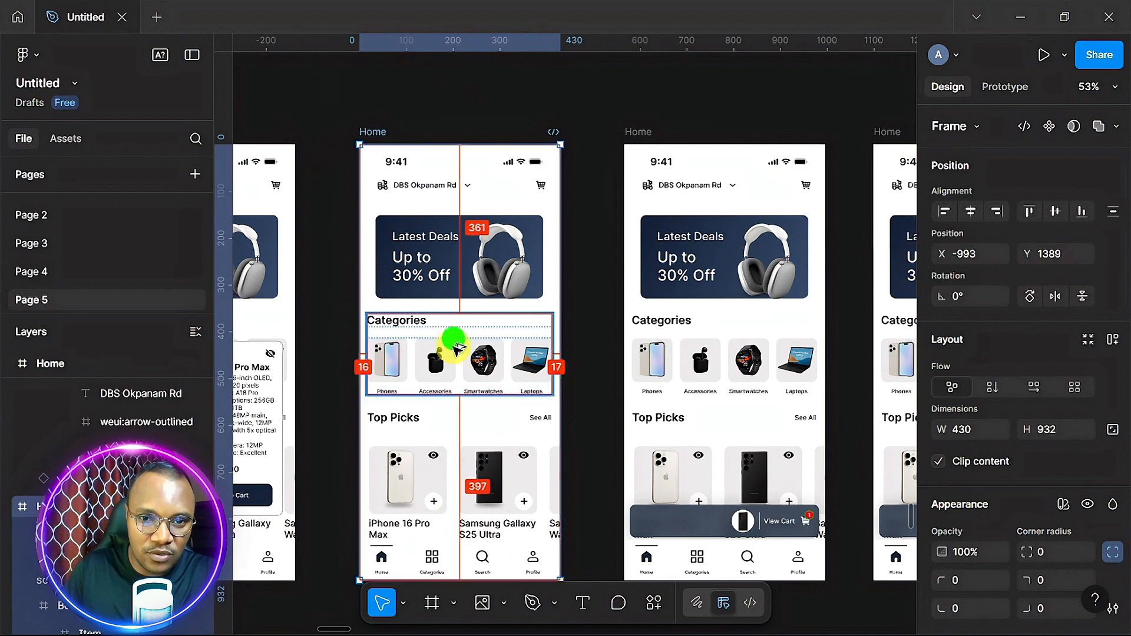
drag(468, 631, 384, 604)
scroll(511, 486, down, 5)
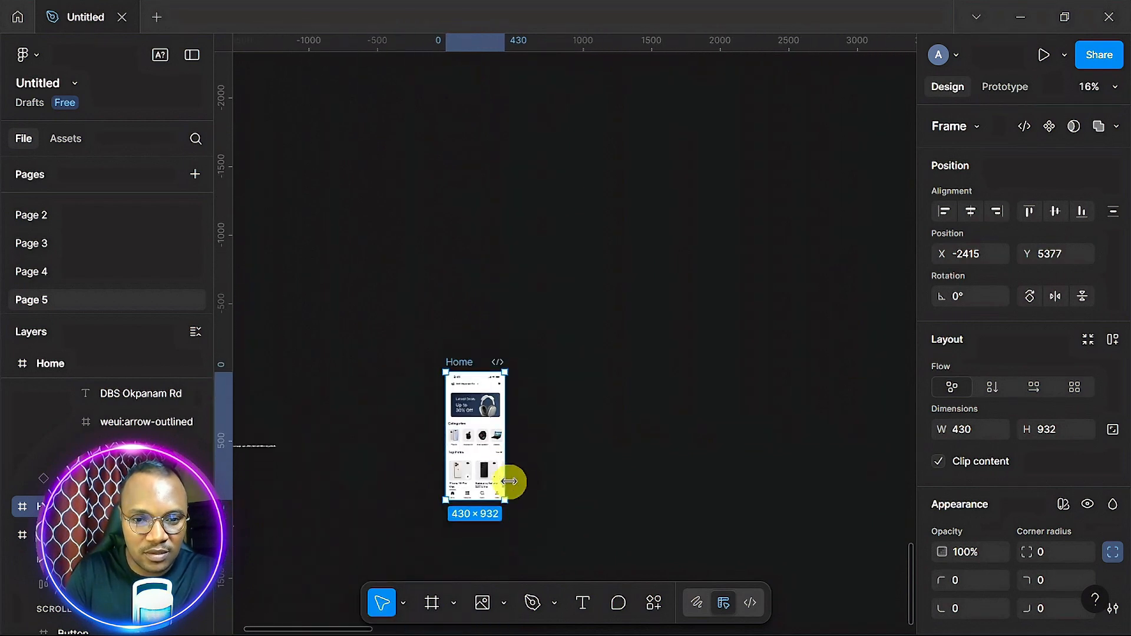
scroll(509, 482, down, 3)
drag(461, 266, 355, 274)
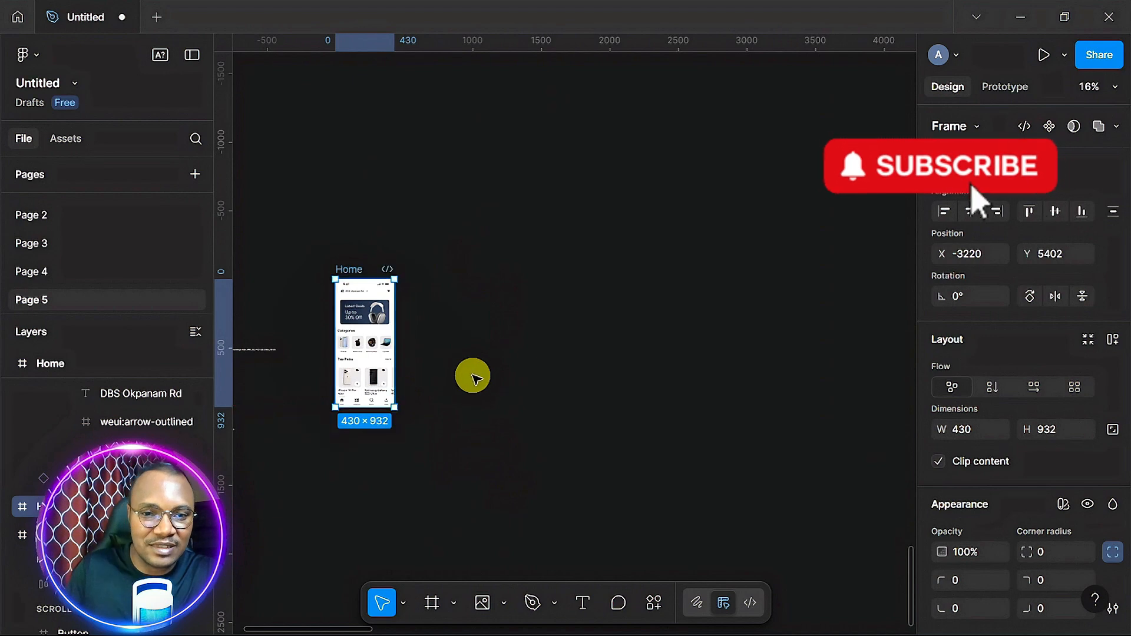
- Run the Iconify plugin beside the copied Home frame
scroll(472, 377, up, 3)
key(shift+2)
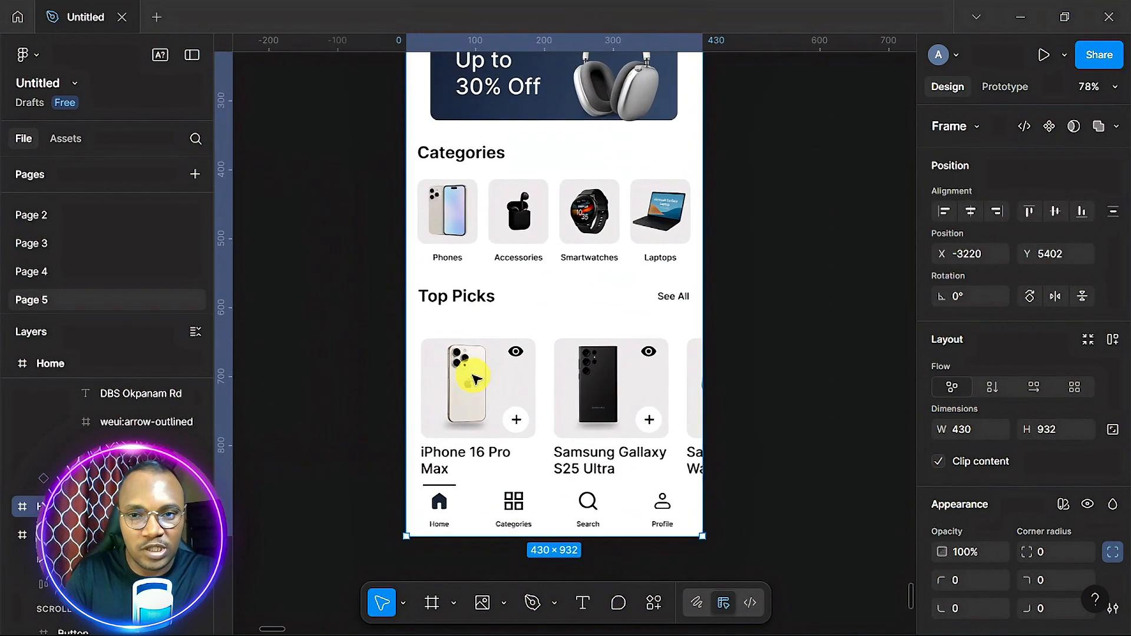
scroll(475, 377, right, 2)
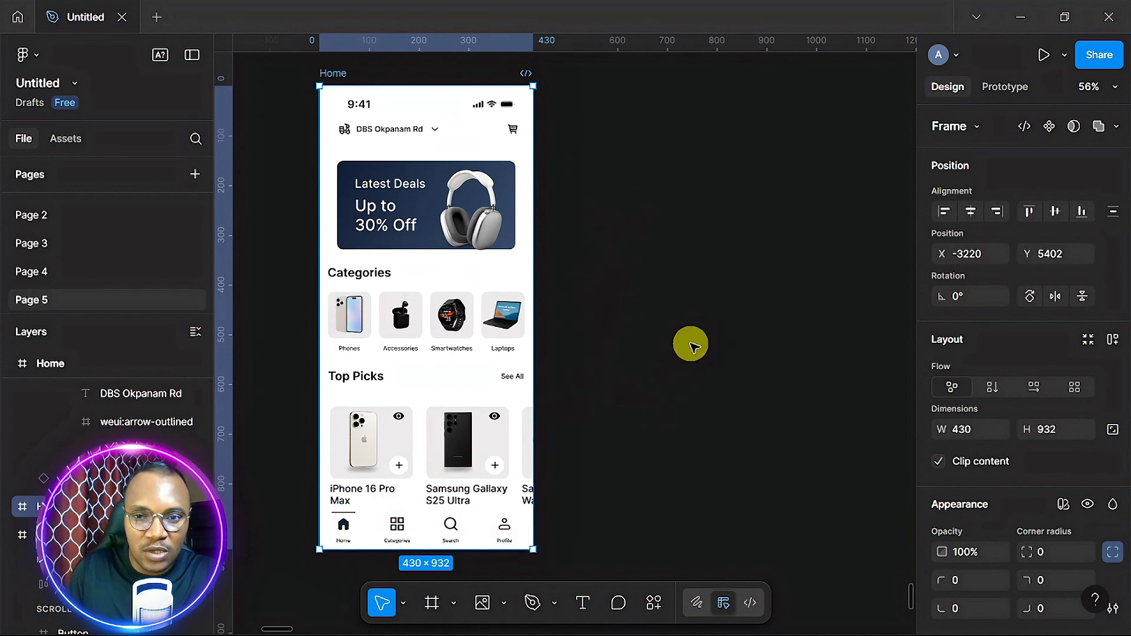
right_click(623, 234)
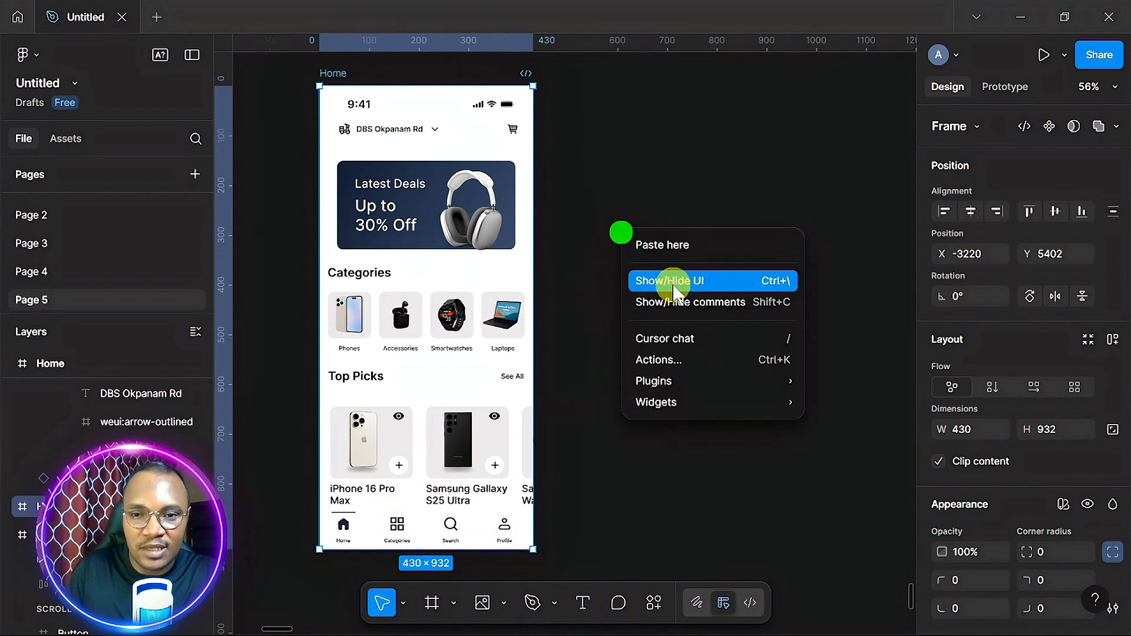
mouse_move(737, 381)
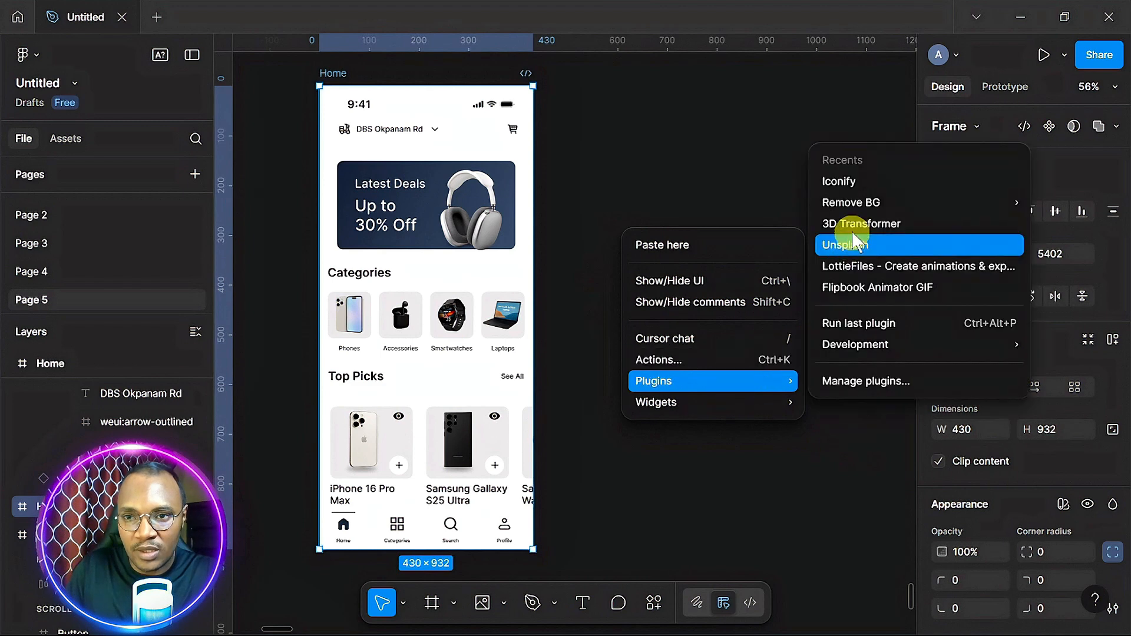
click(874, 180)
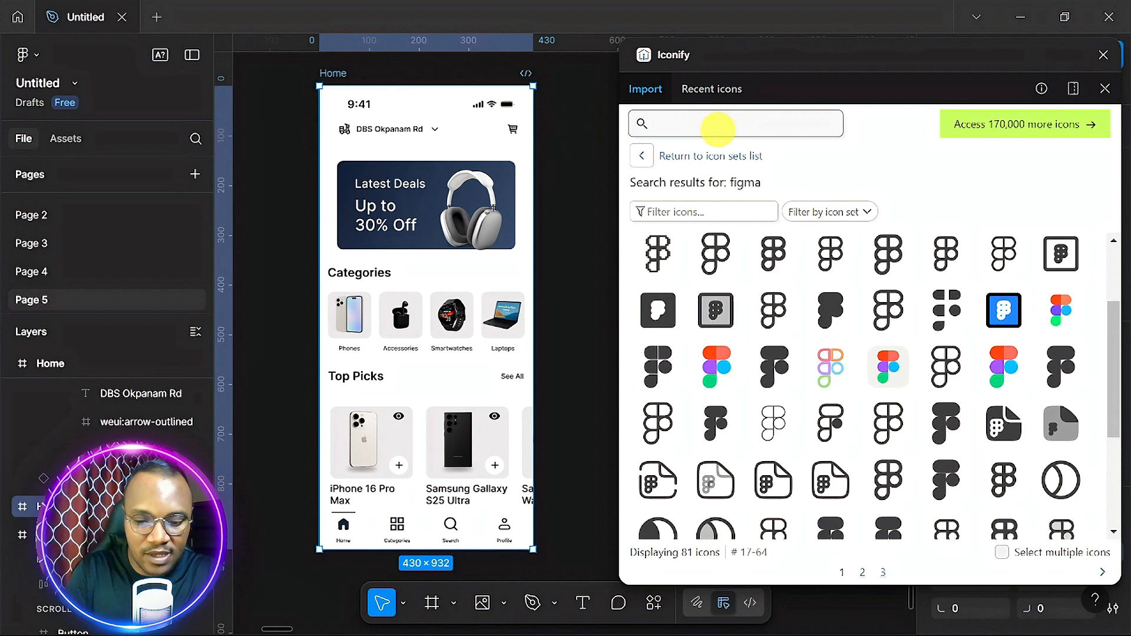
- Search Iconify for "bike" and place the ri:e-bike-2-line icon on the canvas, just outside the Home frame
click(718, 128)
text(bike)
key(Return)
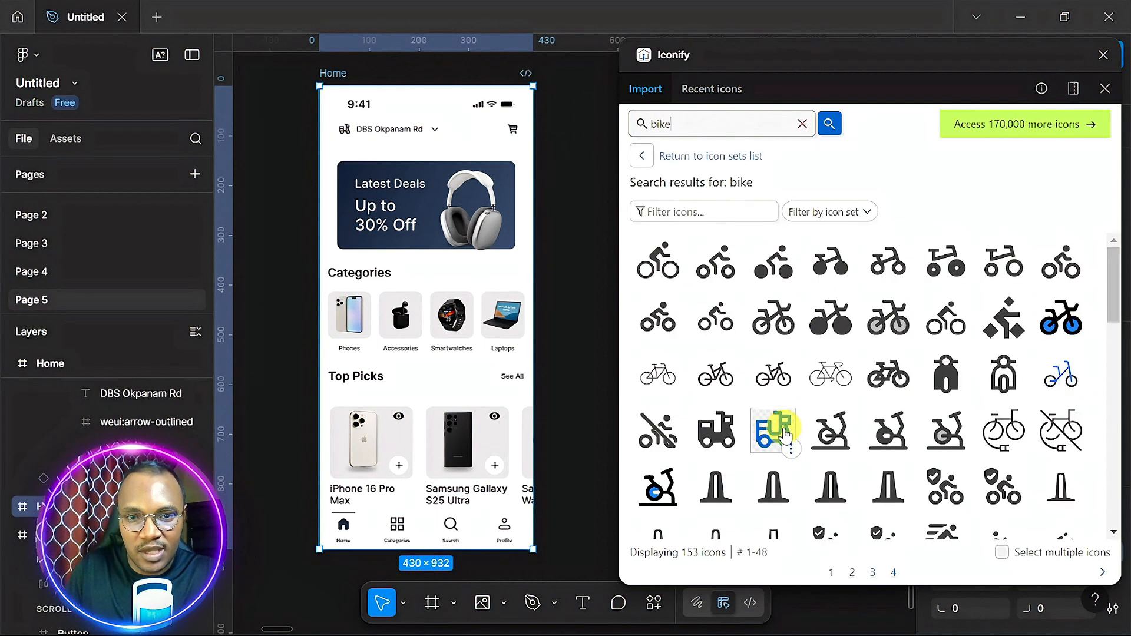
drag(786, 433, 291, 210)
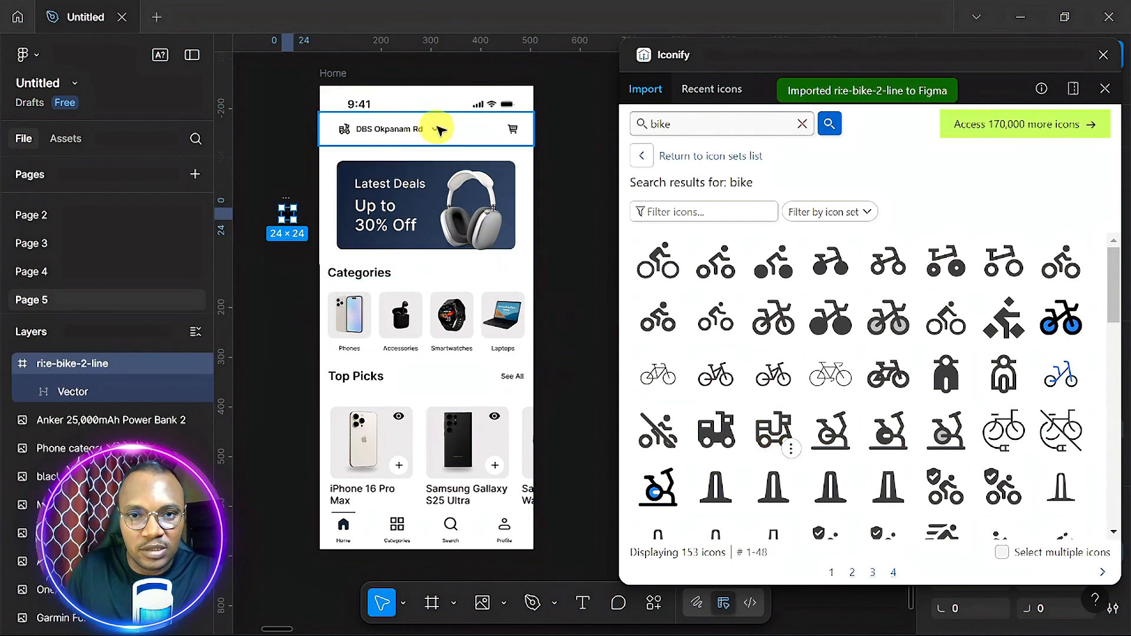
- Search Iconify for "arrow" and place the weui:arrow-outlined icon below the bike icon
click(693, 126)
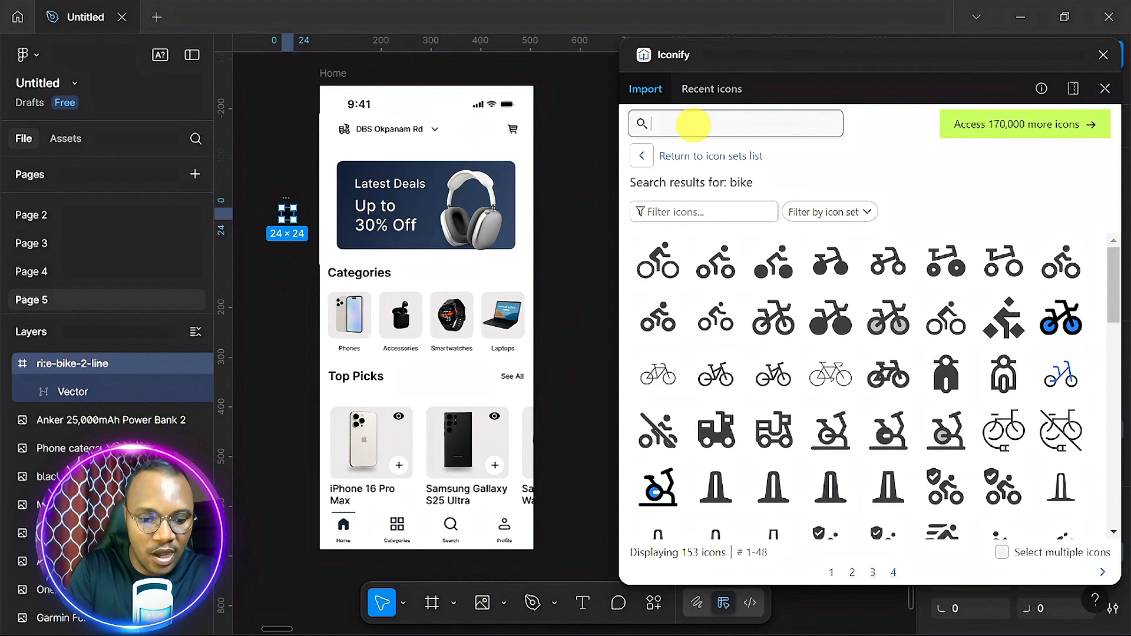
text(arrow)
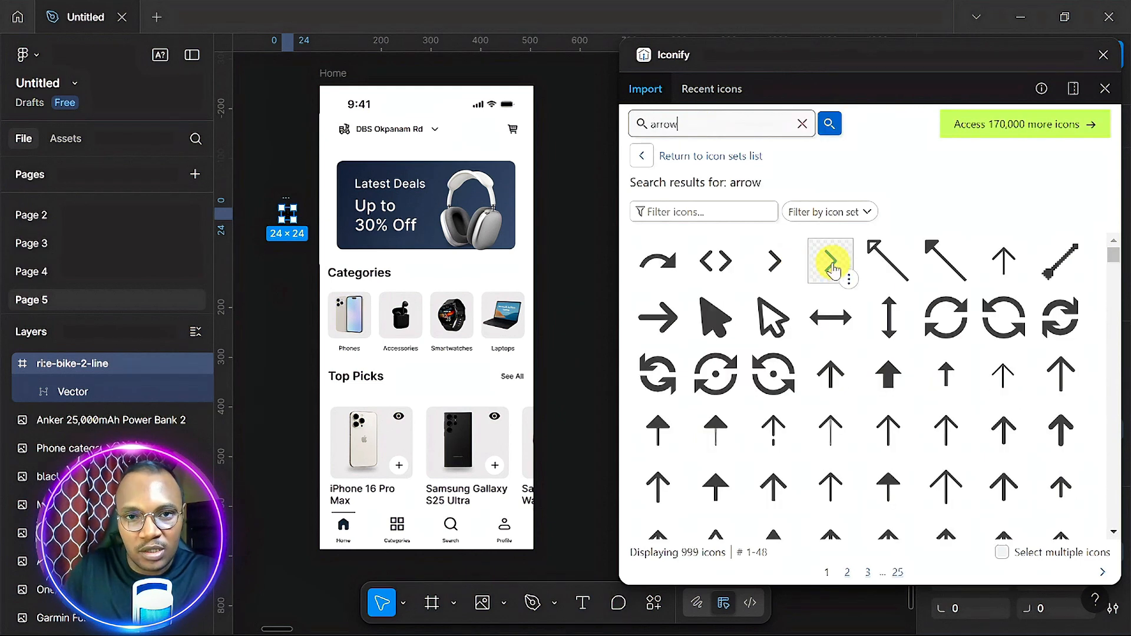
drag(833, 269, 285, 267)
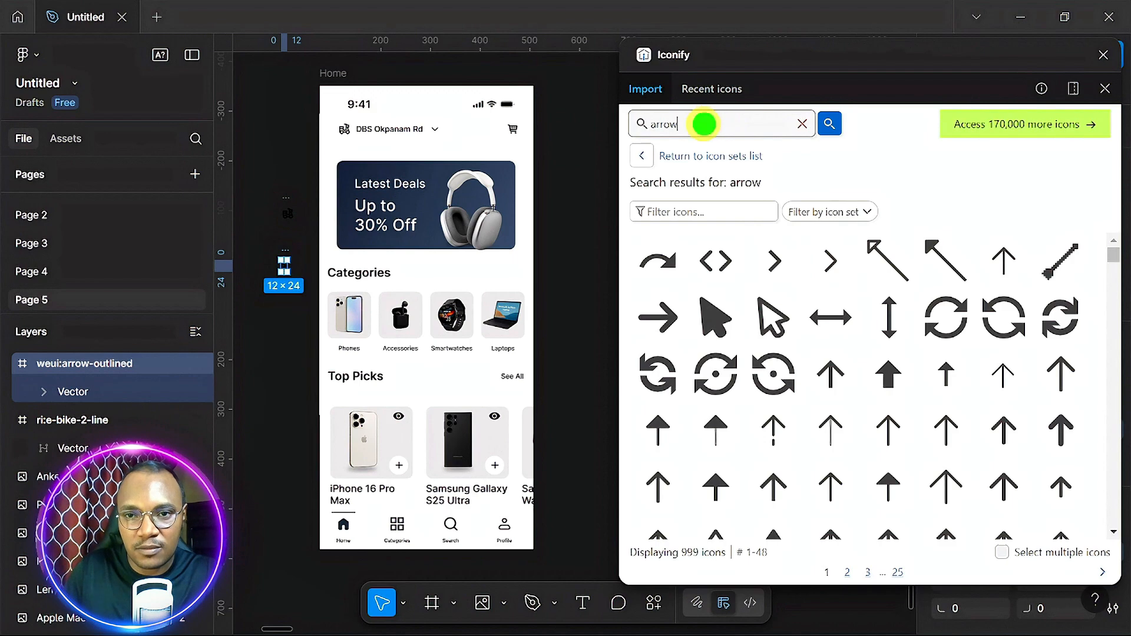
- Search Iconify for "cart" and place the typcn:shopping-cart icon below the arrow icon
click(702, 124)
text(cart)
key(Return)
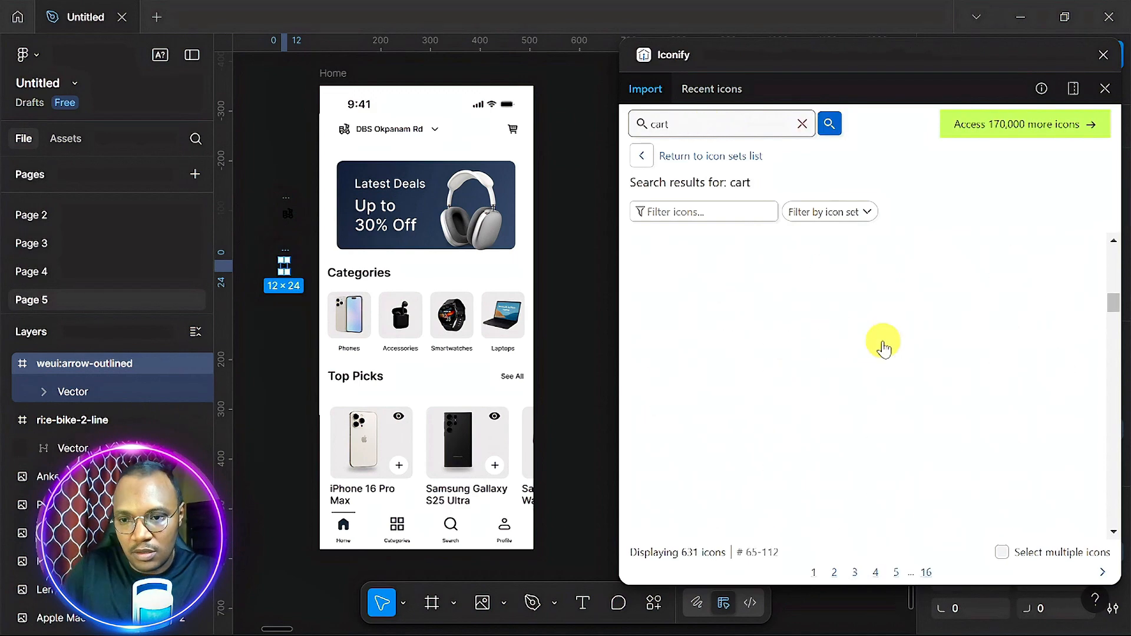
scroll(884, 348, down, 15)
scroll(884, 348, down, 5)
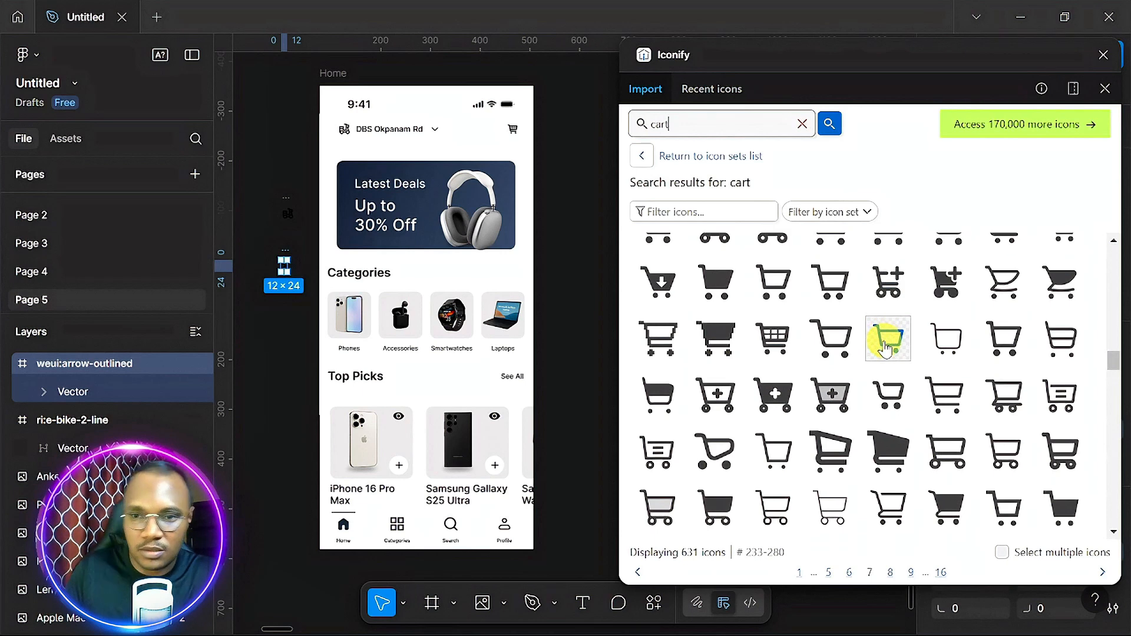
drag(780, 342, 287, 326)
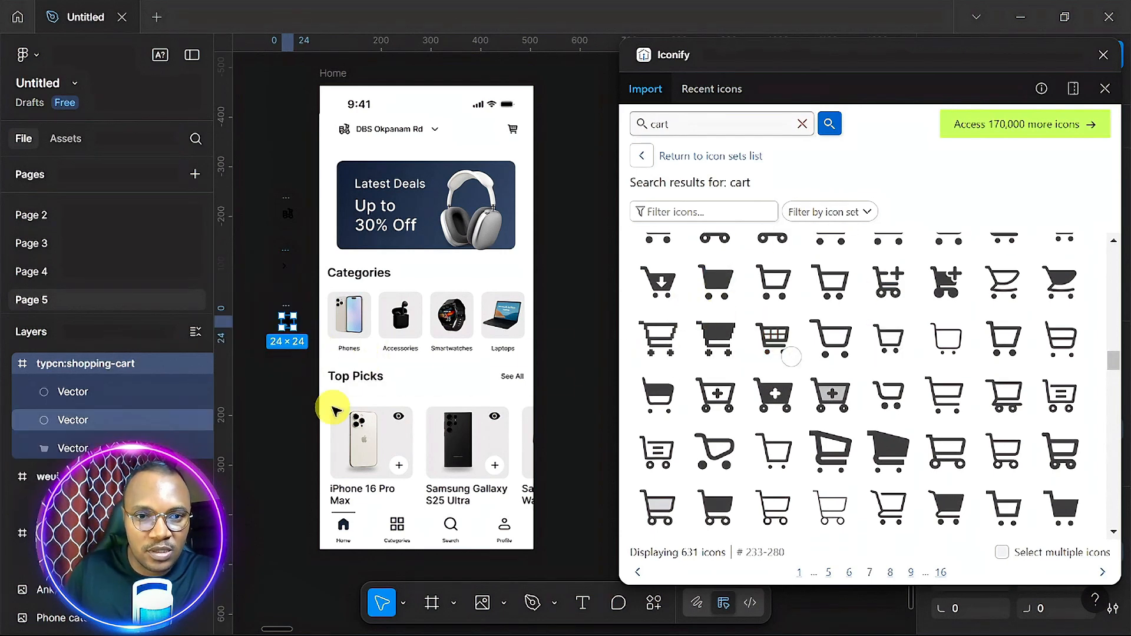
- Search Iconify for "eye" and place the mdi:eye icon on the canvas below the cart icon
scroll(450, 369, down, 3)
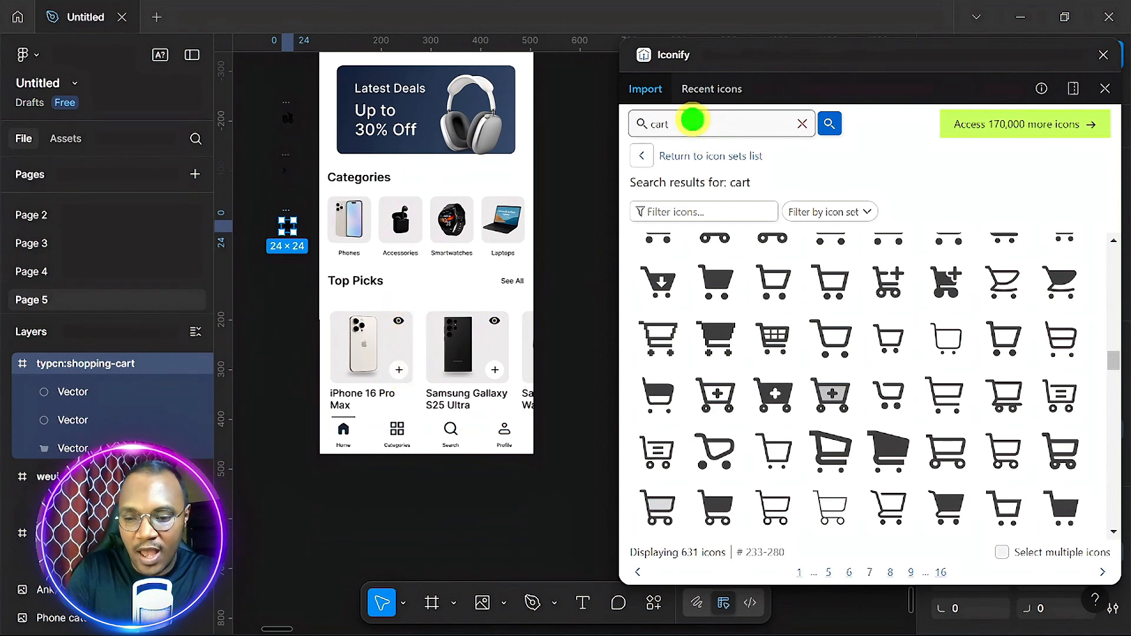
key(Return)
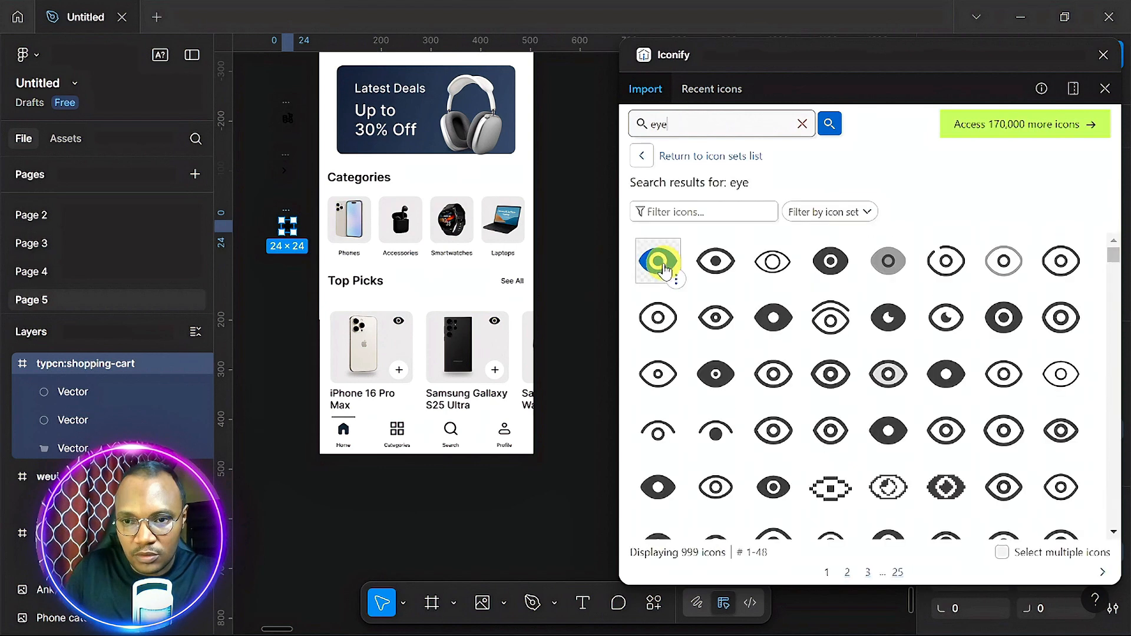
drag(664, 270, 289, 288)
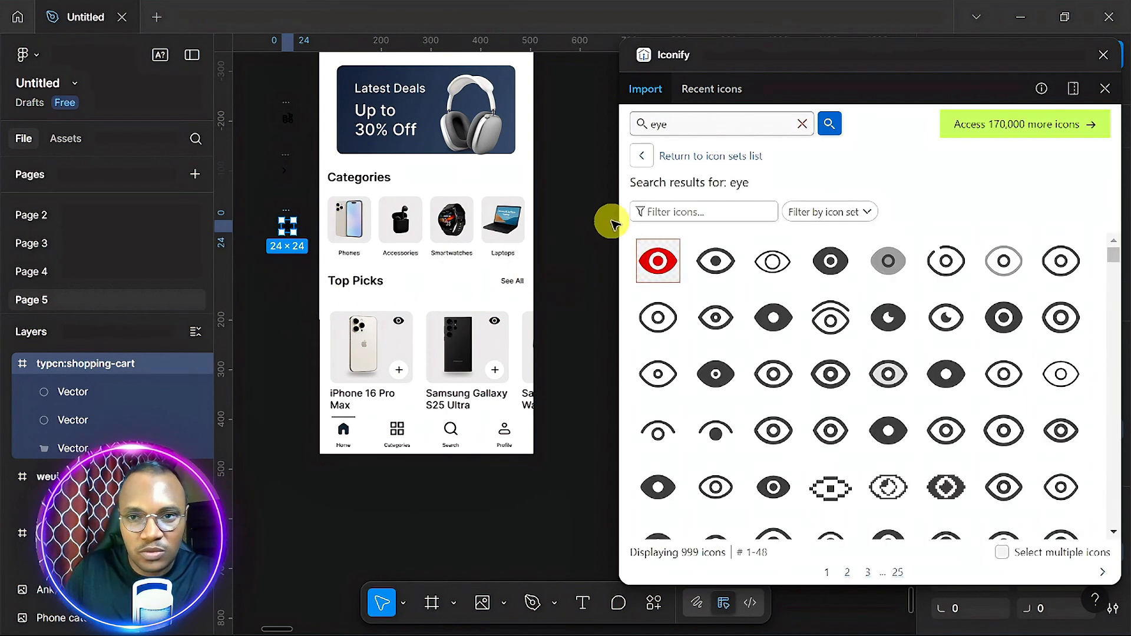
- Find a crossed-out eye in the Iconify "eye" results and place the famicons:eye-off-sharp icon below the mdi:eye icon
click(692, 122)
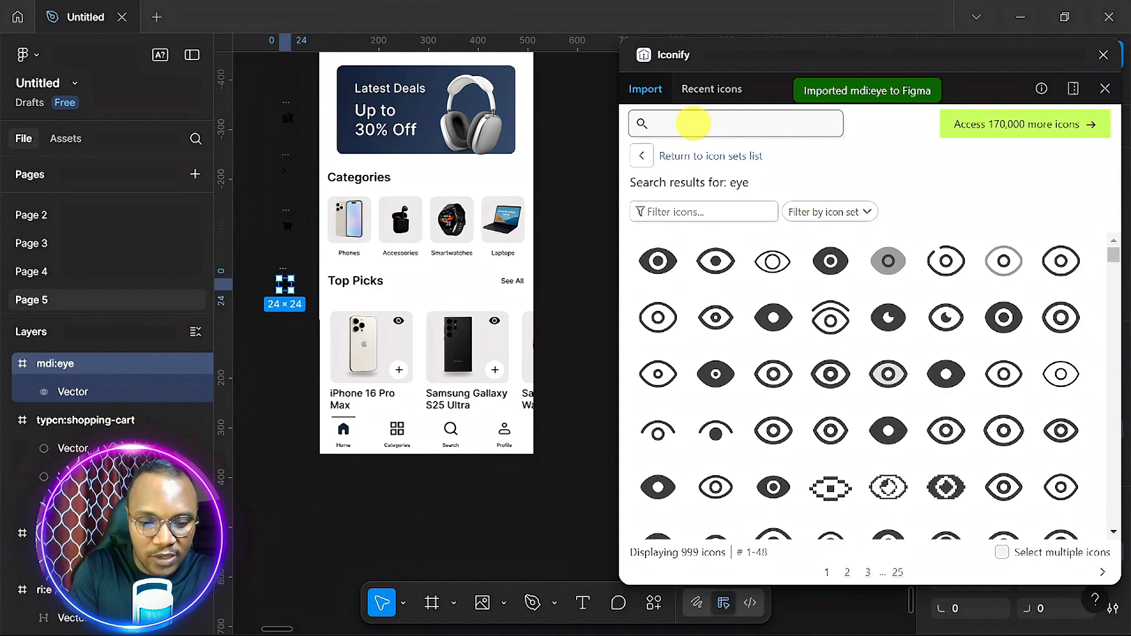
text(eye)
key(Return)
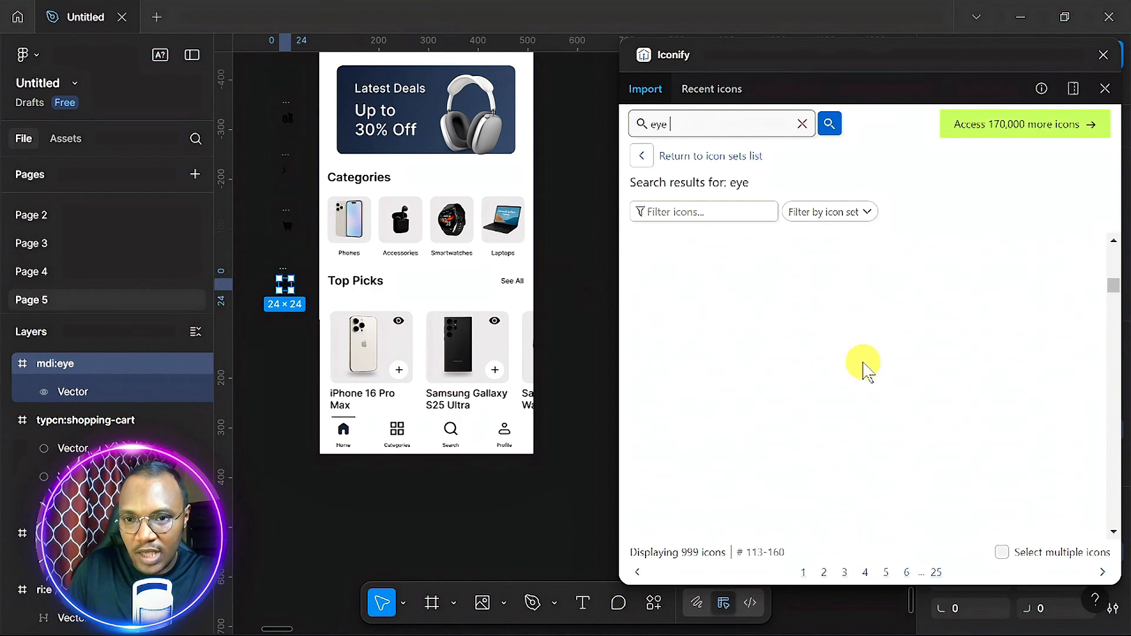
scroll(864, 370, down, 10)
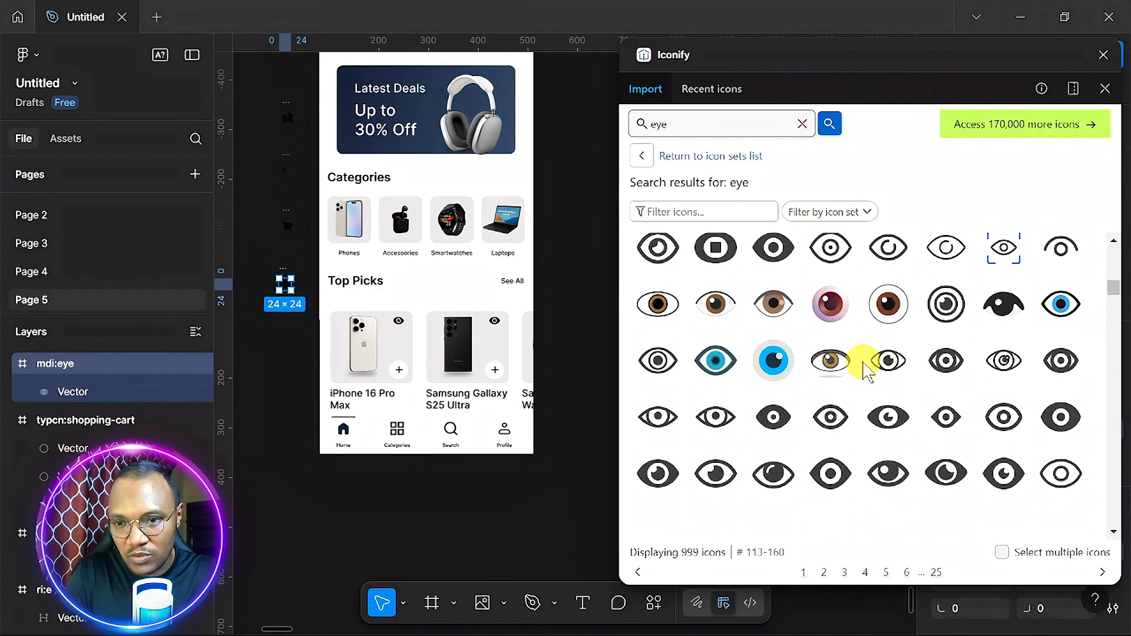
scroll(864, 369, down, 1)
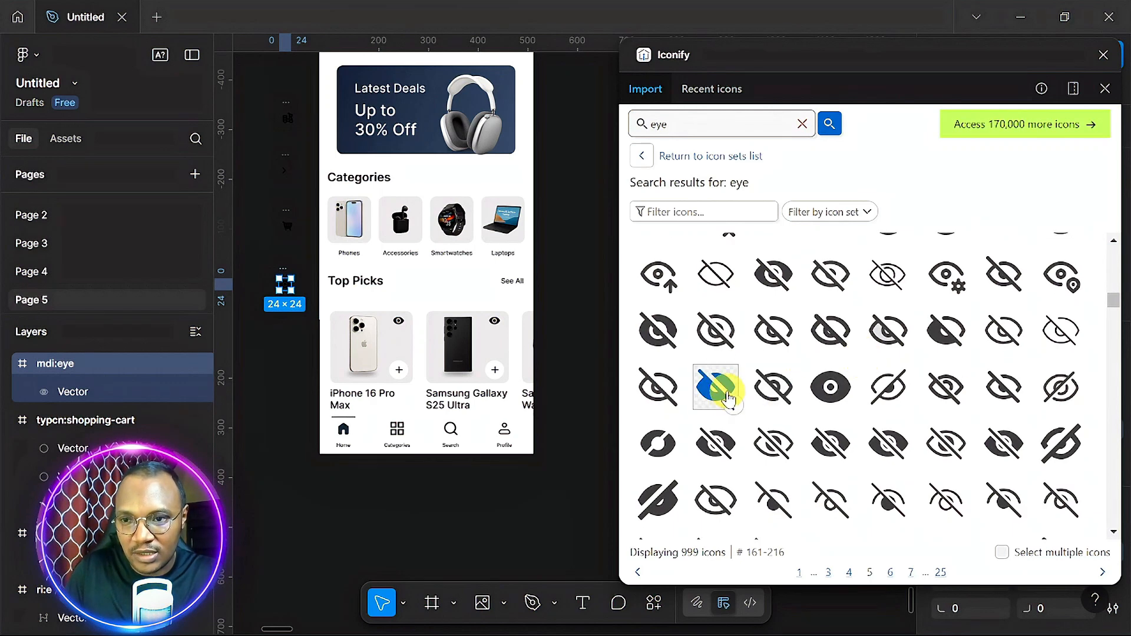
mouse_move(729, 399)
mouse_down()
mouse_move(342, 385)
mouse_move(745, 386)
mouse_move(721, 388)
mouse_move(739, 404)
mouse_up()
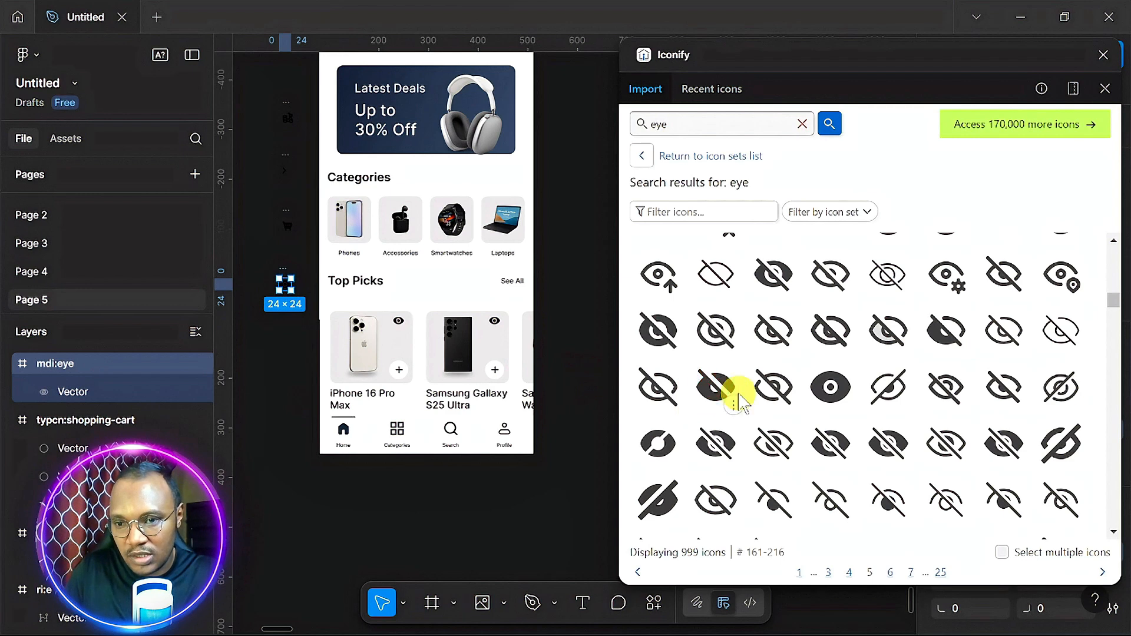
drag(1013, 445, 294, 327)
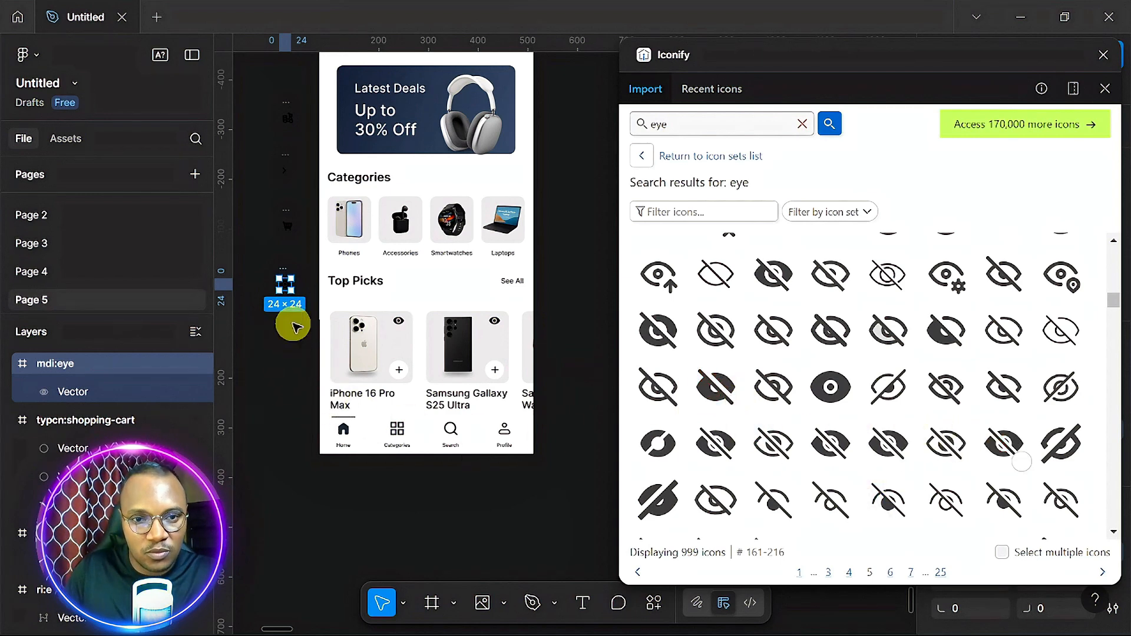
- Search Iconify for "plus" and place the ic:round-plus icon below the eye-off icon
click(702, 131)
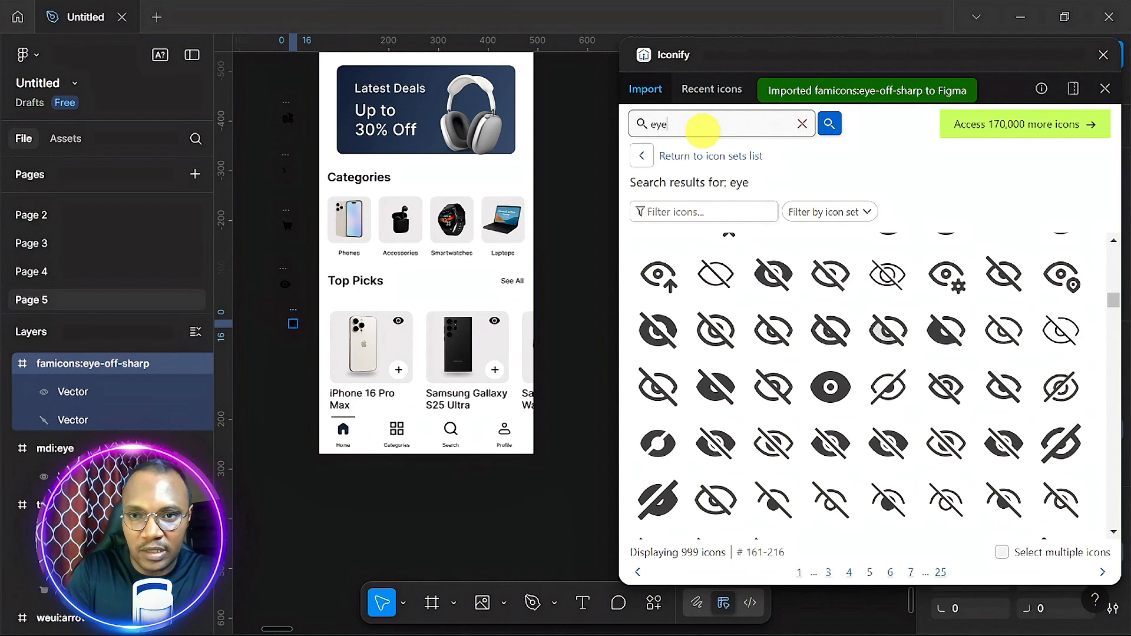
text(pl)
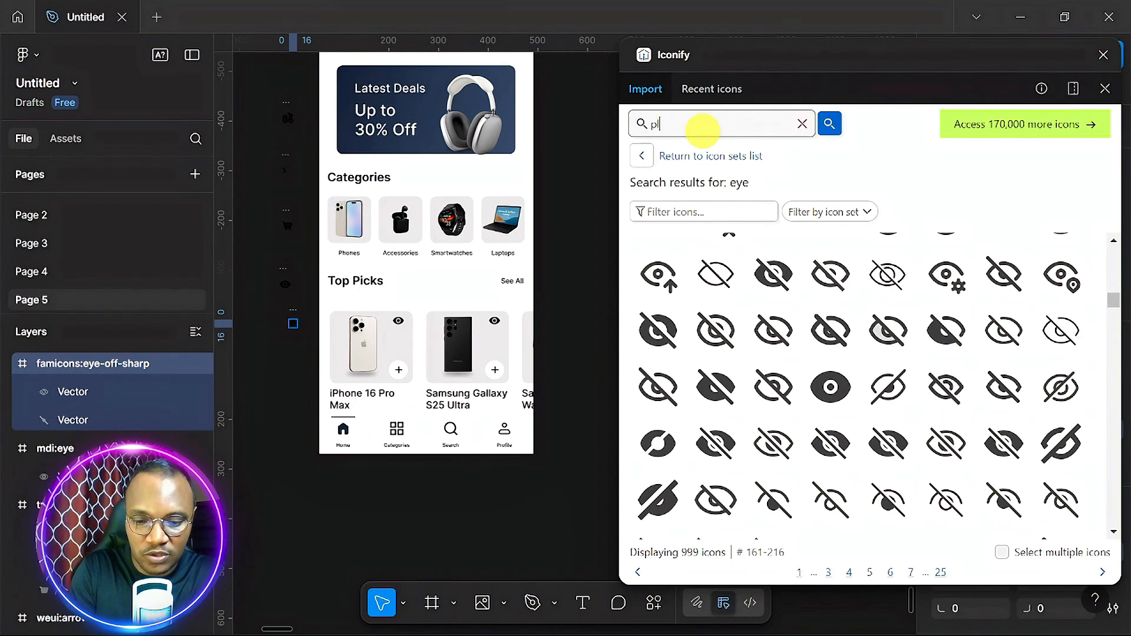
text(us)
key(Return)
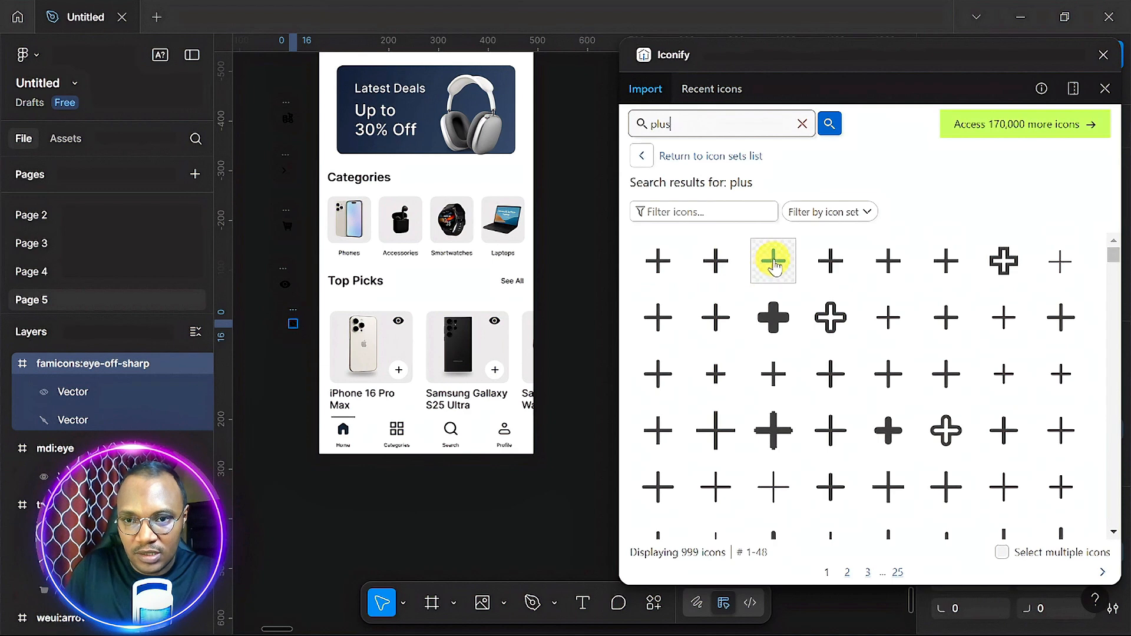
drag(774, 268, 284, 354)
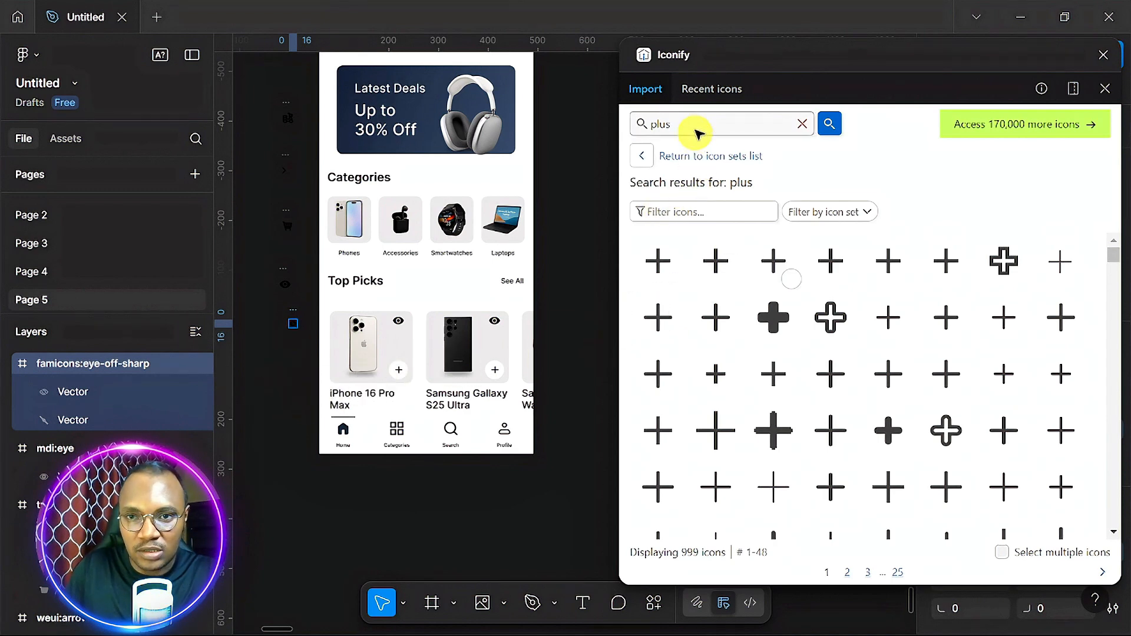
- Search Iconify for "delete" and place the material-symbols:delete-outline icon below the plus icon
click(699, 127)
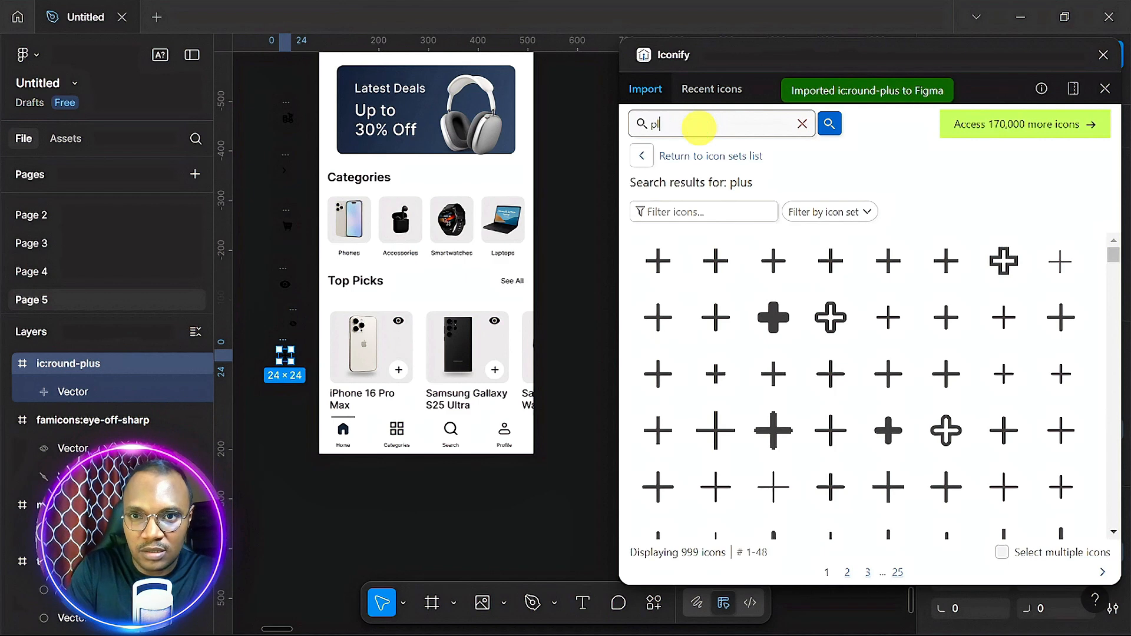
text(delete)
key(Return)
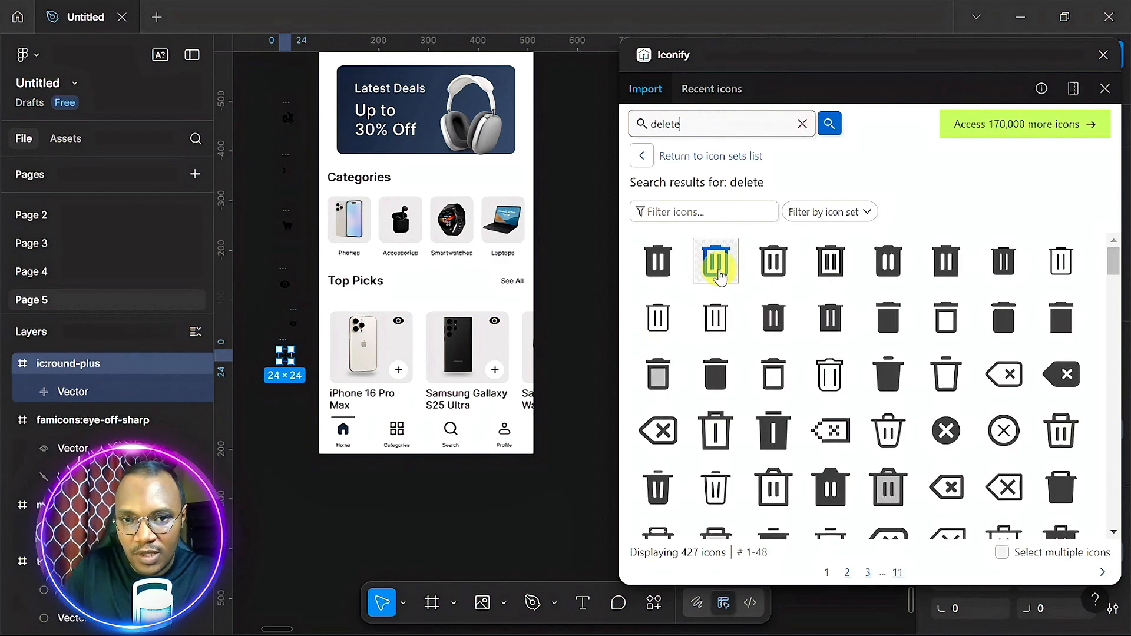
drag(715, 260, 277, 407)
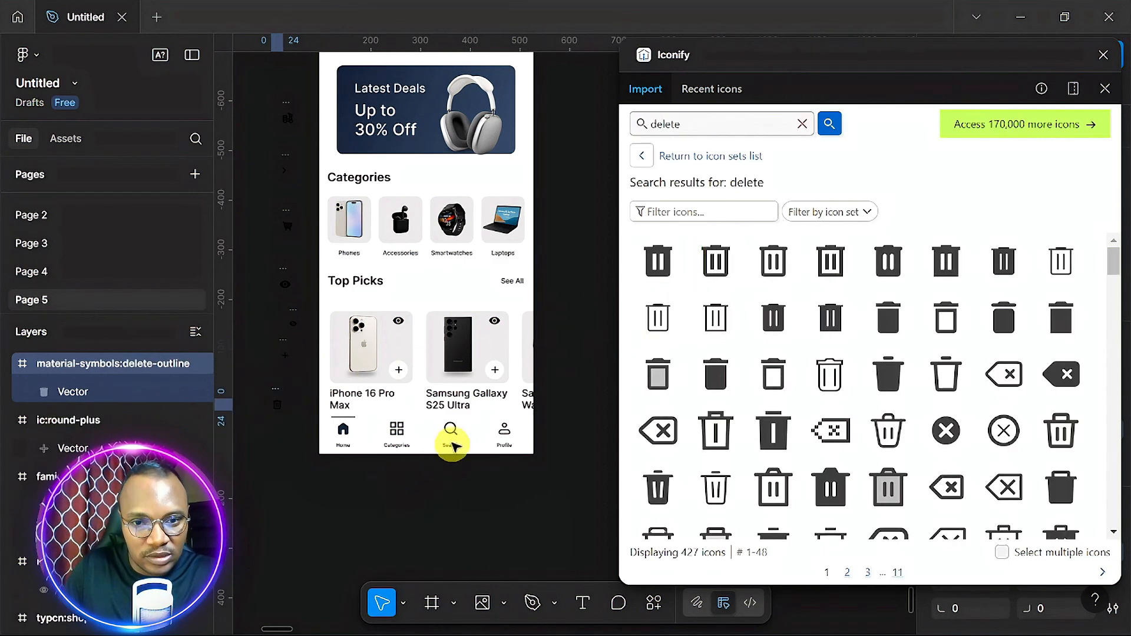
- Search Iconify for "home" and place the material-symbols:home-rounded icon below the delete icon
click(719, 123)
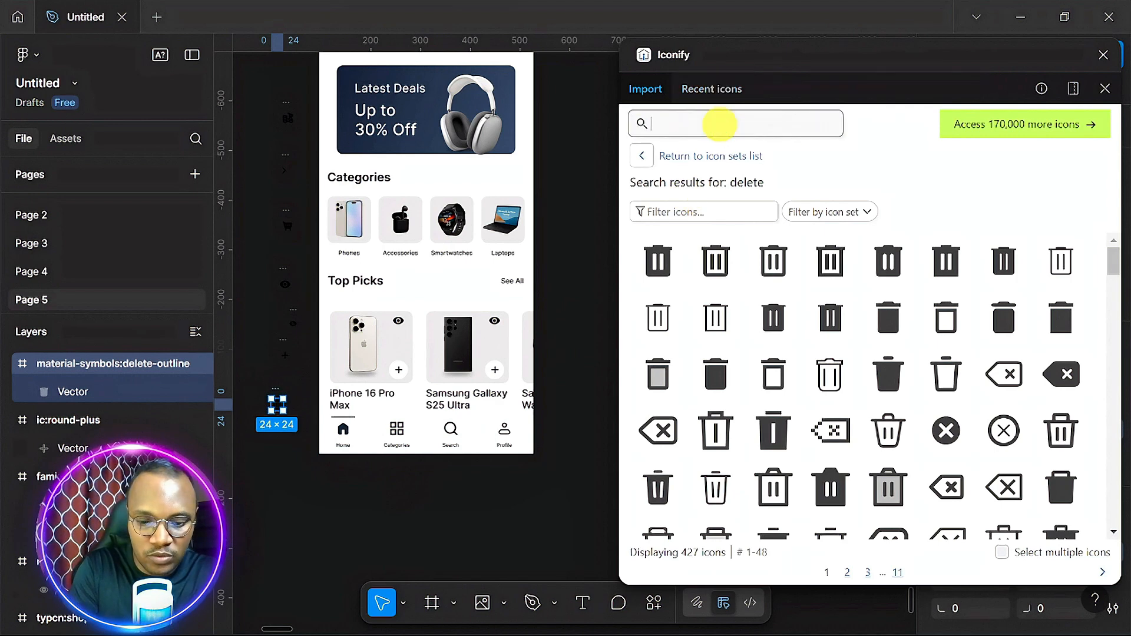
text(home)
key(Return)
drag(833, 262, 281, 462)
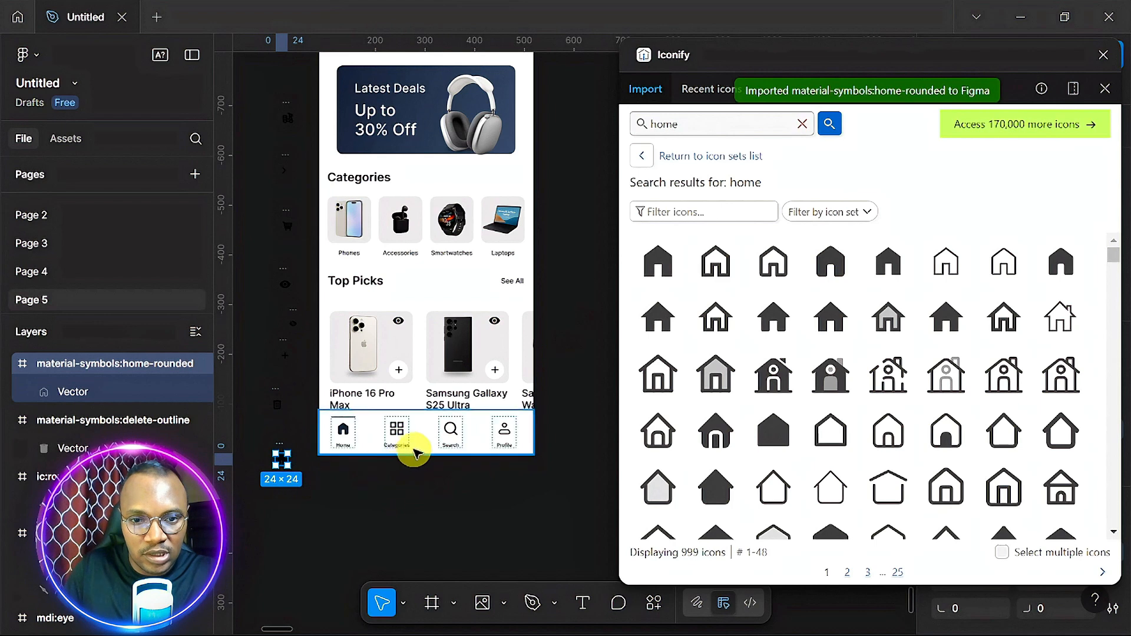
- Search Iconify for "category" and place the nrk:category icon on the canvas beside the cart icon
double_click(690, 124)
text(category)
key(Return)
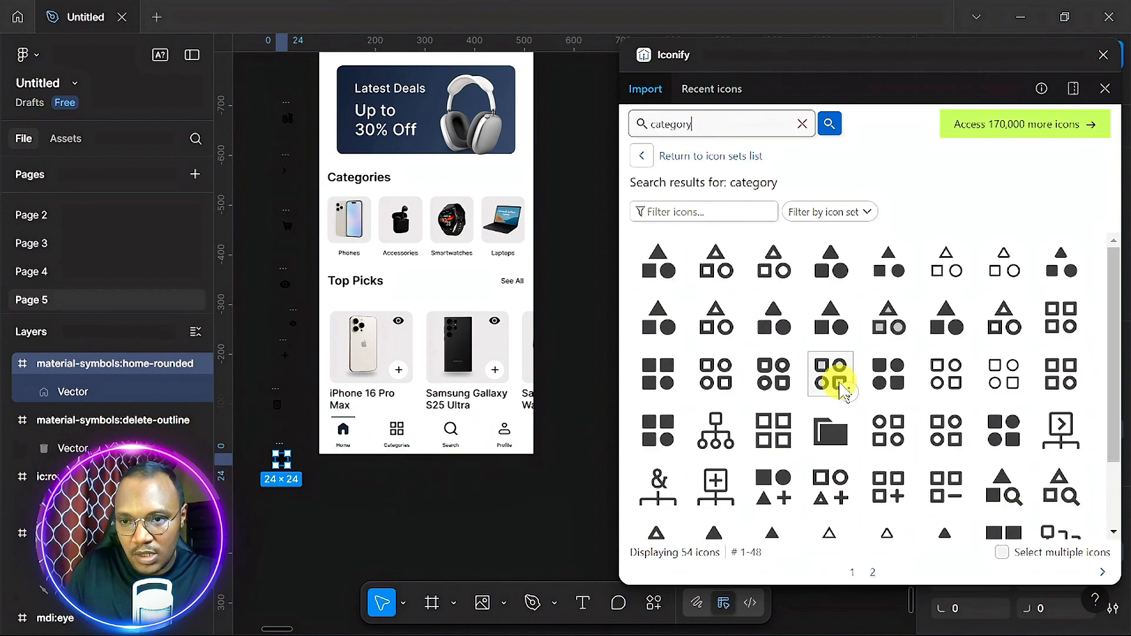
scroll(836, 383, down, 3)
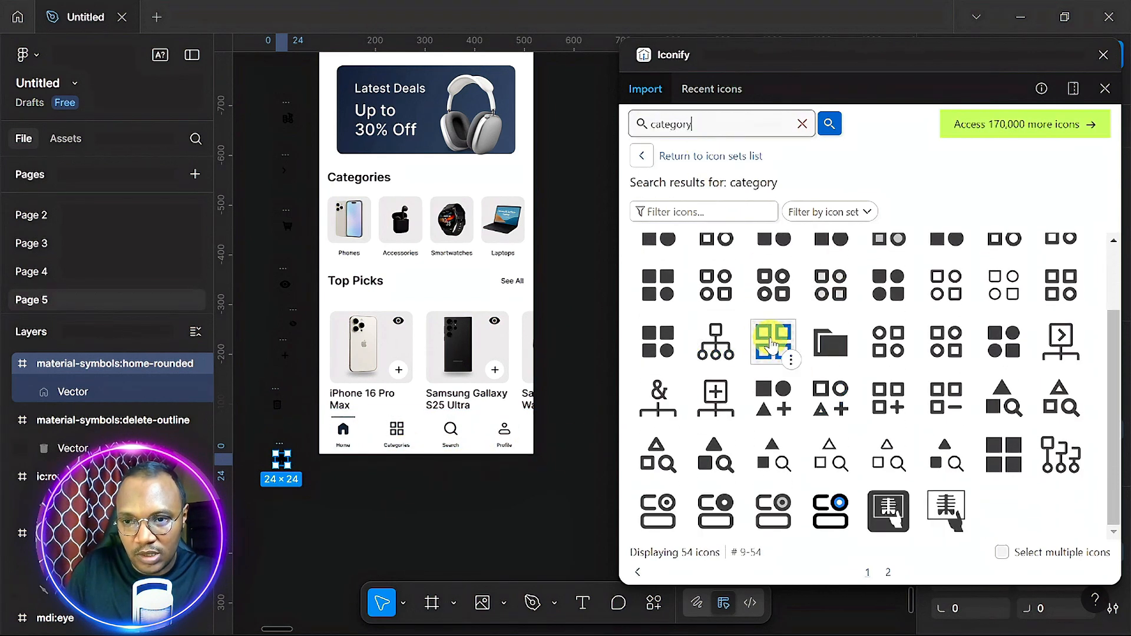
drag(772, 345, 255, 235)
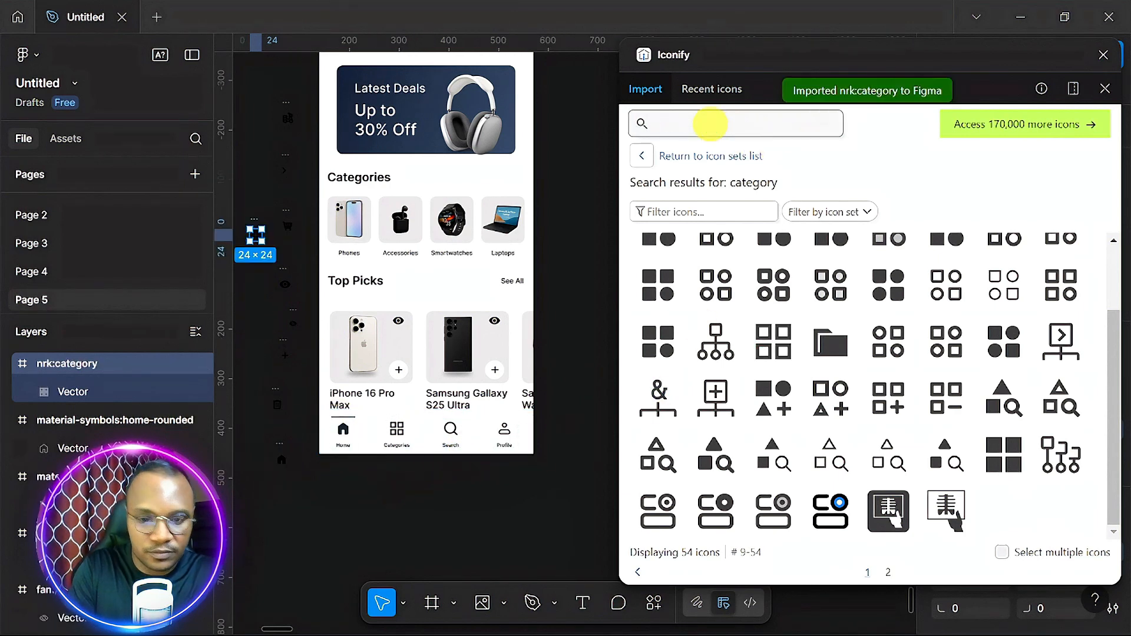
- Search Iconify for "search" and place the iconamoon:search icon below the category icon
click(710, 124)
text(sa)
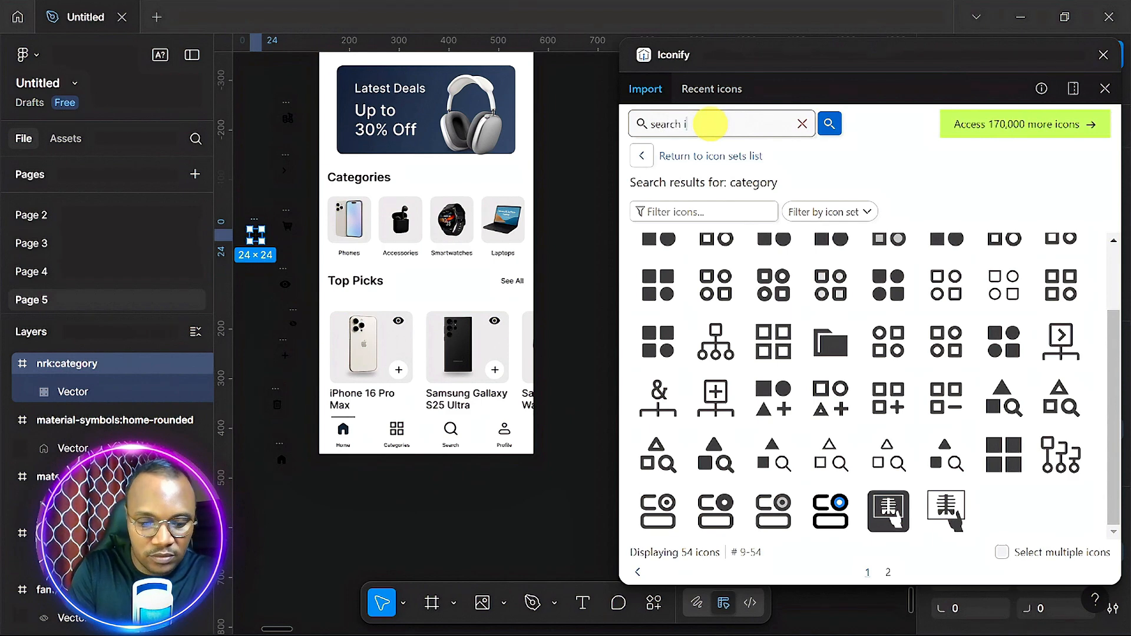
text(arch)
key(Return)
scroll(901, 389, down, 3)
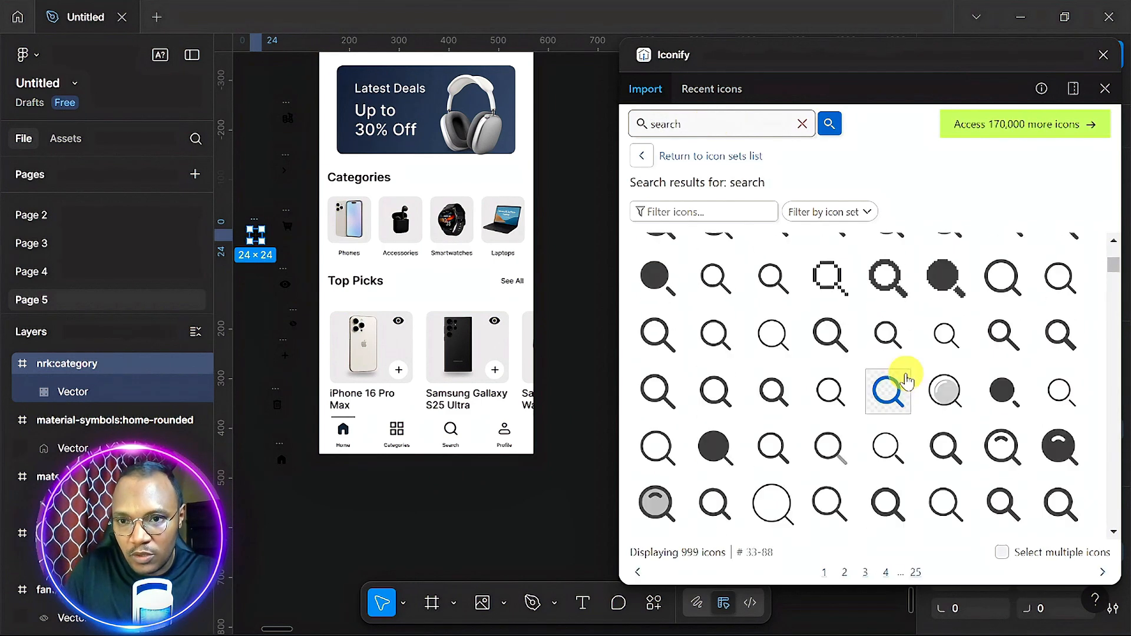
scroll(905, 380, up, 4)
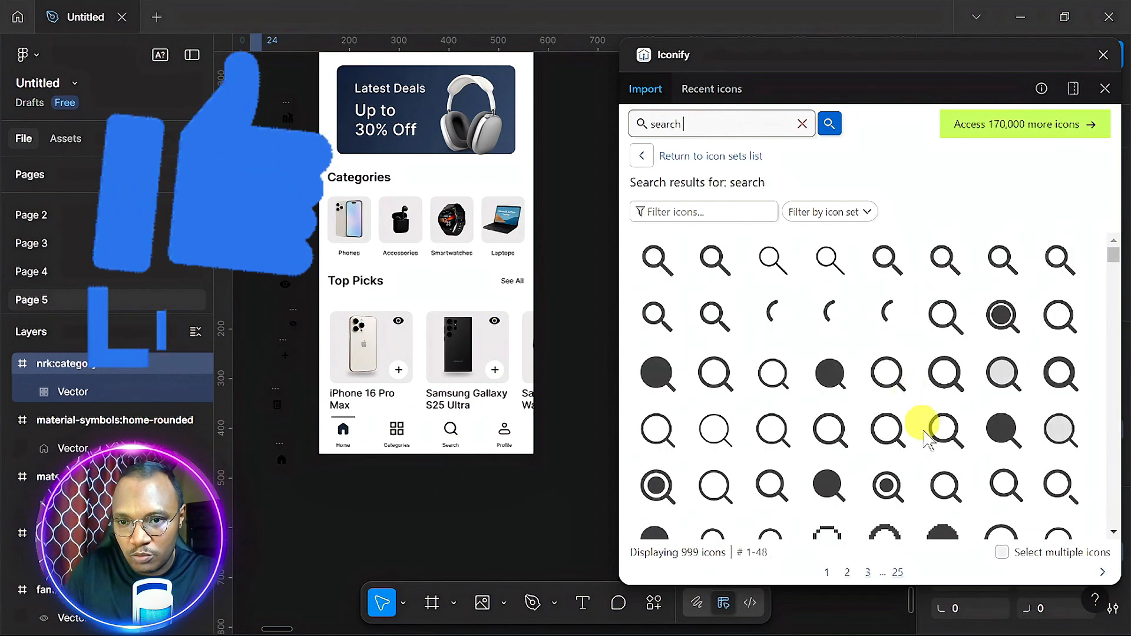
click(900, 389)
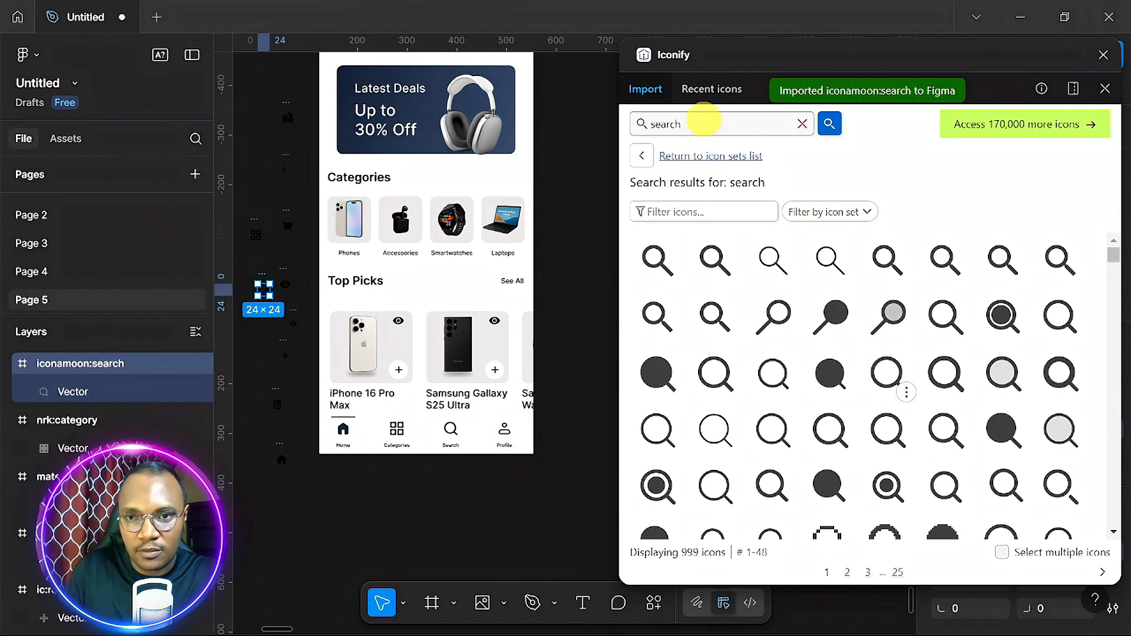
- Search Iconify for "profile", place the iconamoon:profile icon below the search icon, and close the plugin
click(704, 122)
text(p)
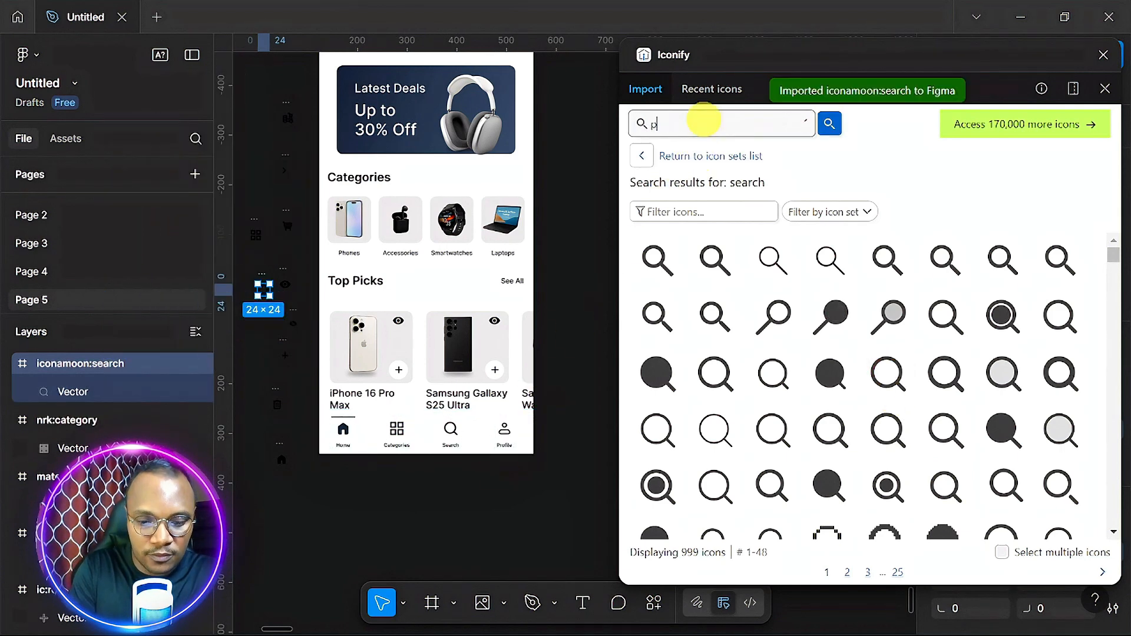
text(rofile)
key(Return)
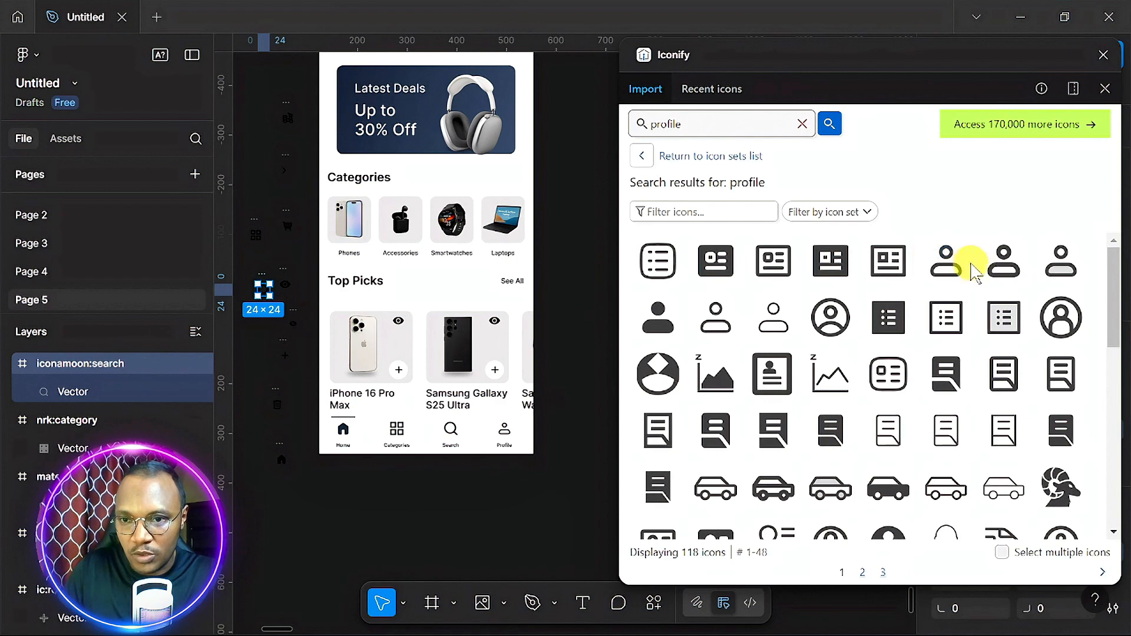
click(945, 261)
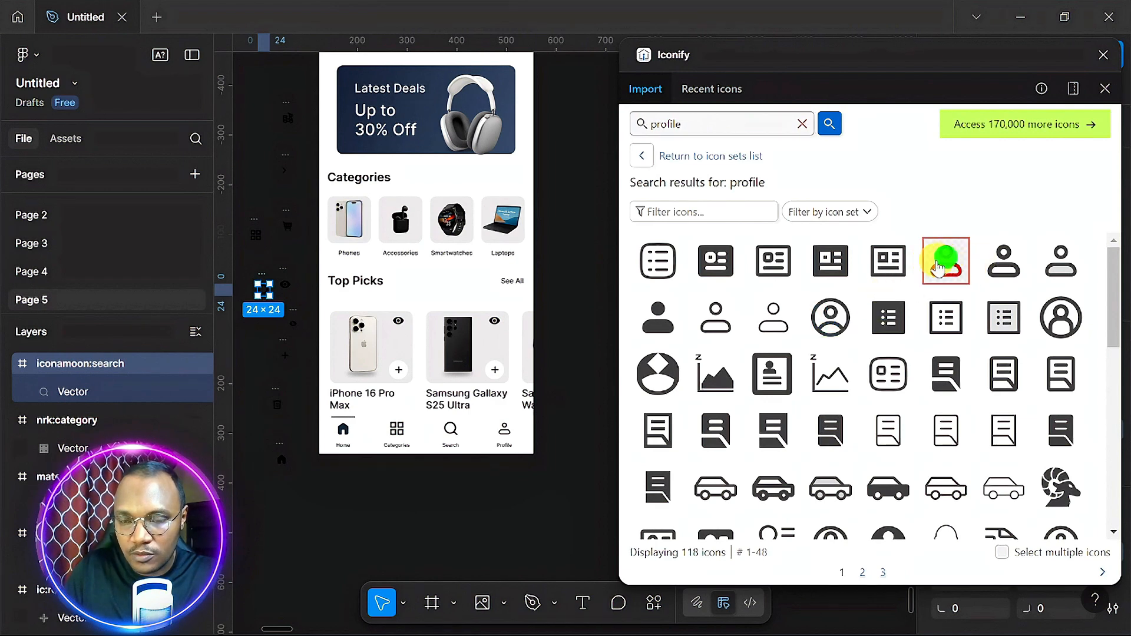
click(1103, 56)
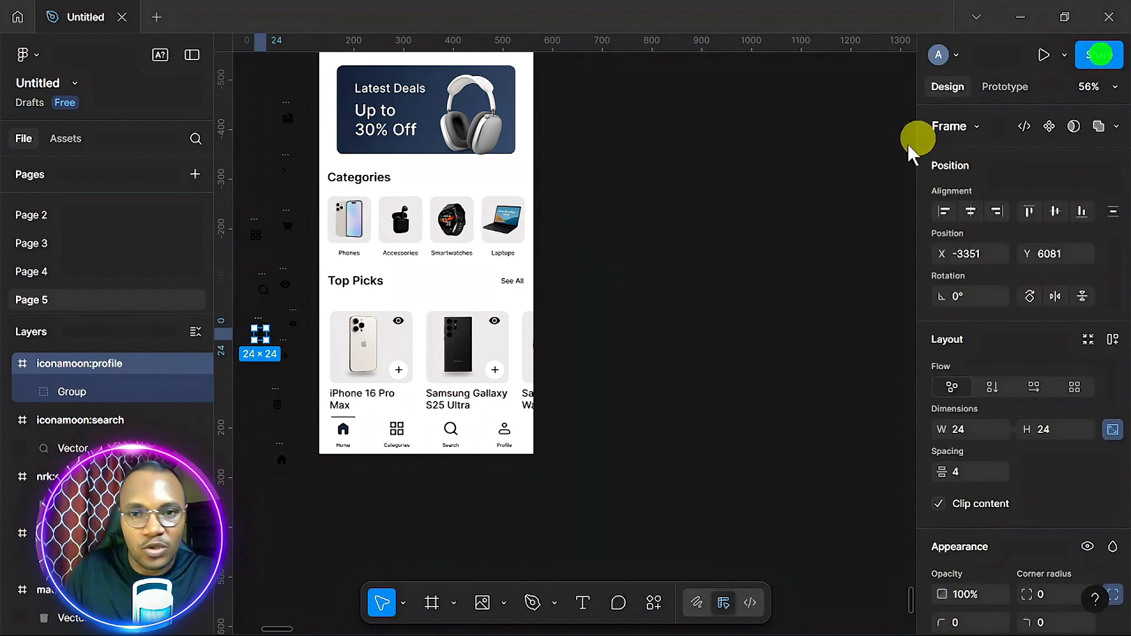
- Draw a frame about 547 × 365 on the empty canvas above the price text, beside the Home frame
scroll(629, 229, down, 2)
scroll(629, 228, left, 3)
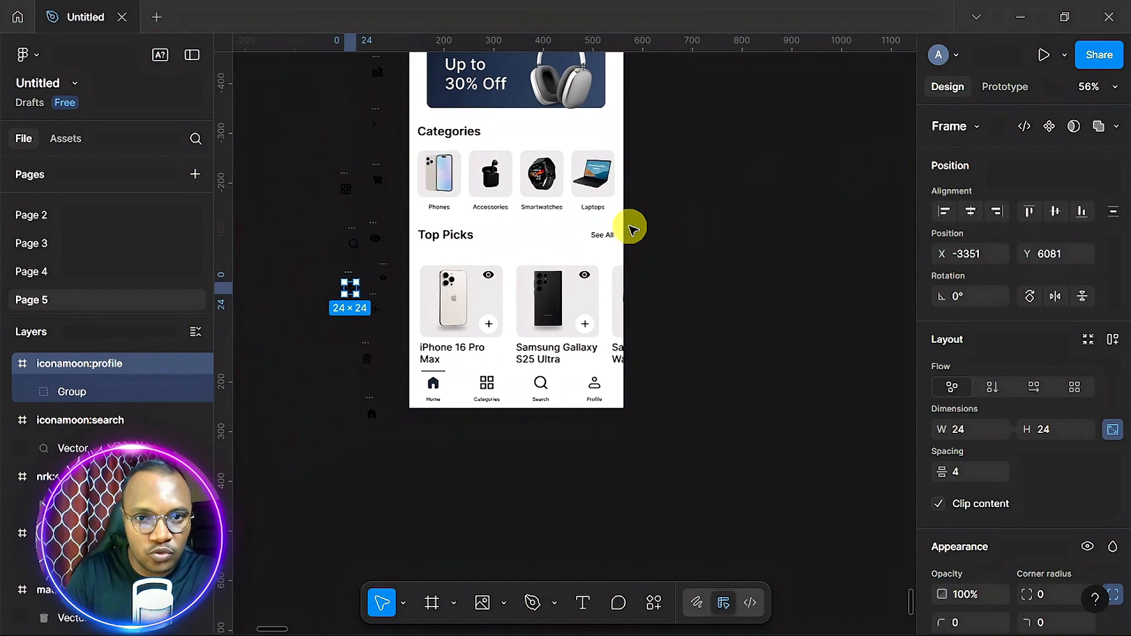
ctrl+scroll(629, 228, down, 5)
scroll(630, 228, up, 5)
scroll(631, 229, left, 2)
ctrl+scroll(630, 228, down, 1)
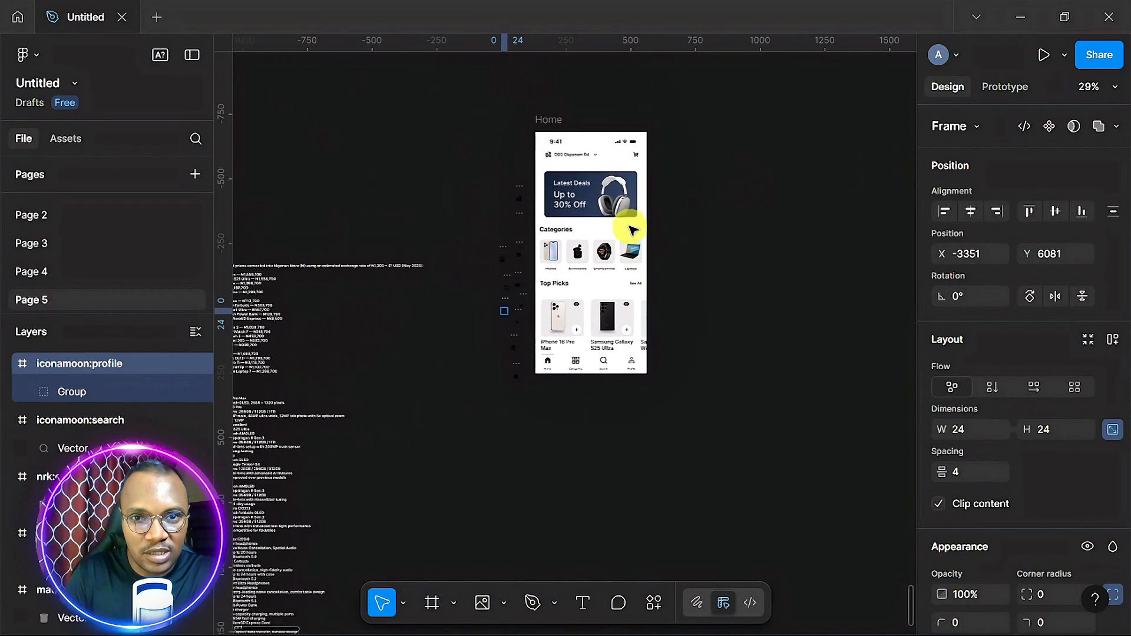
click(431, 602)
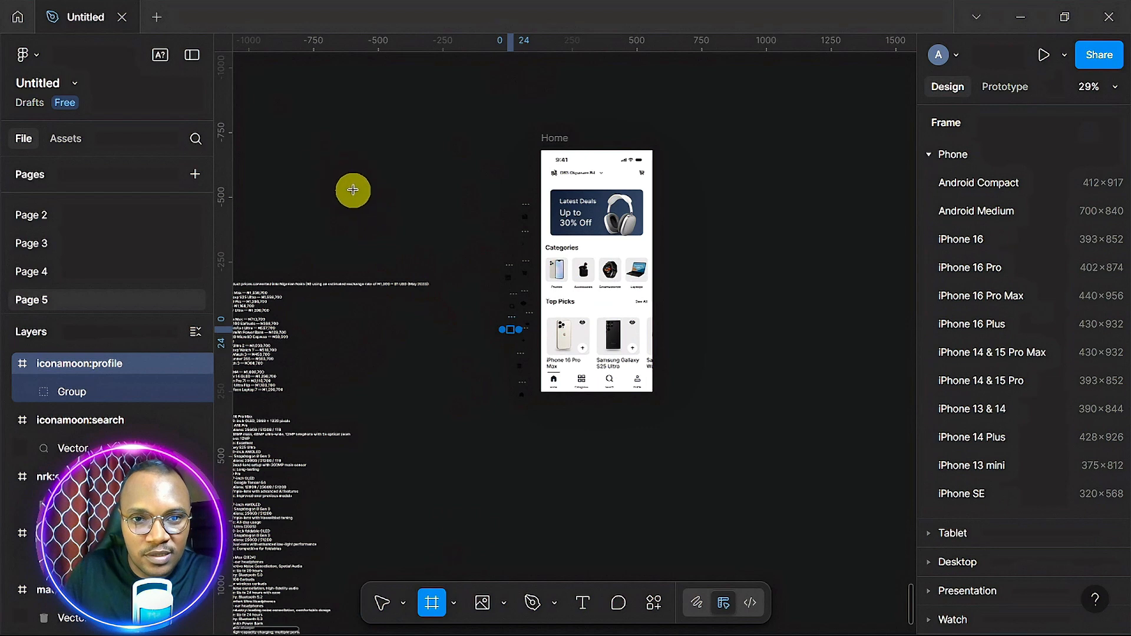
drag(322, 171, 458, 265)
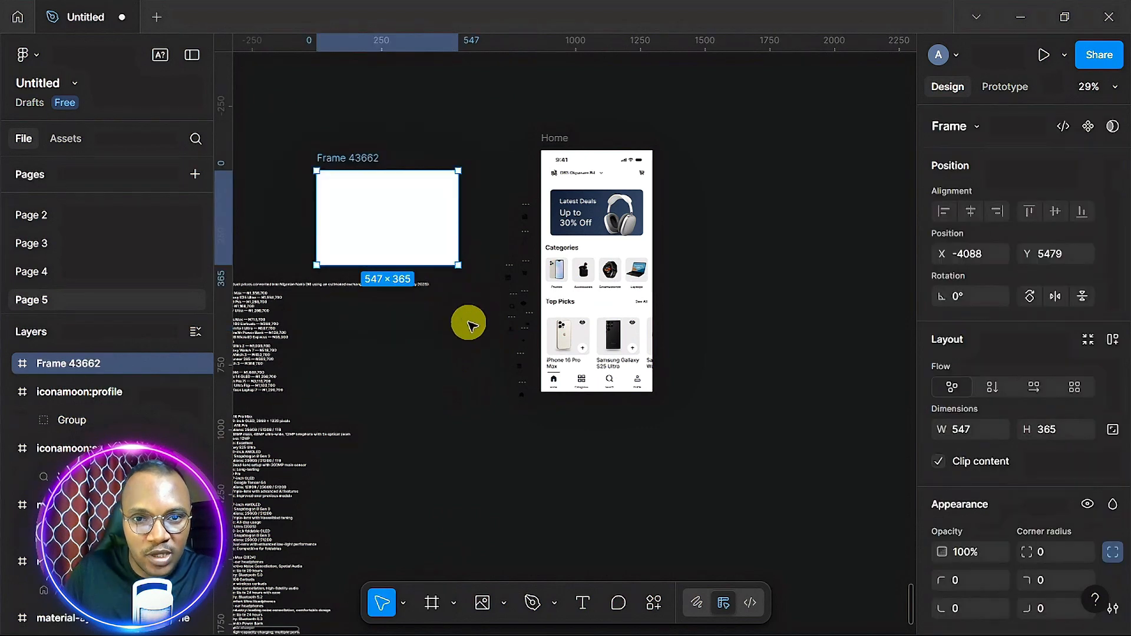
scroll(470, 326, up, 5)
scroll(470, 324, down, 3)
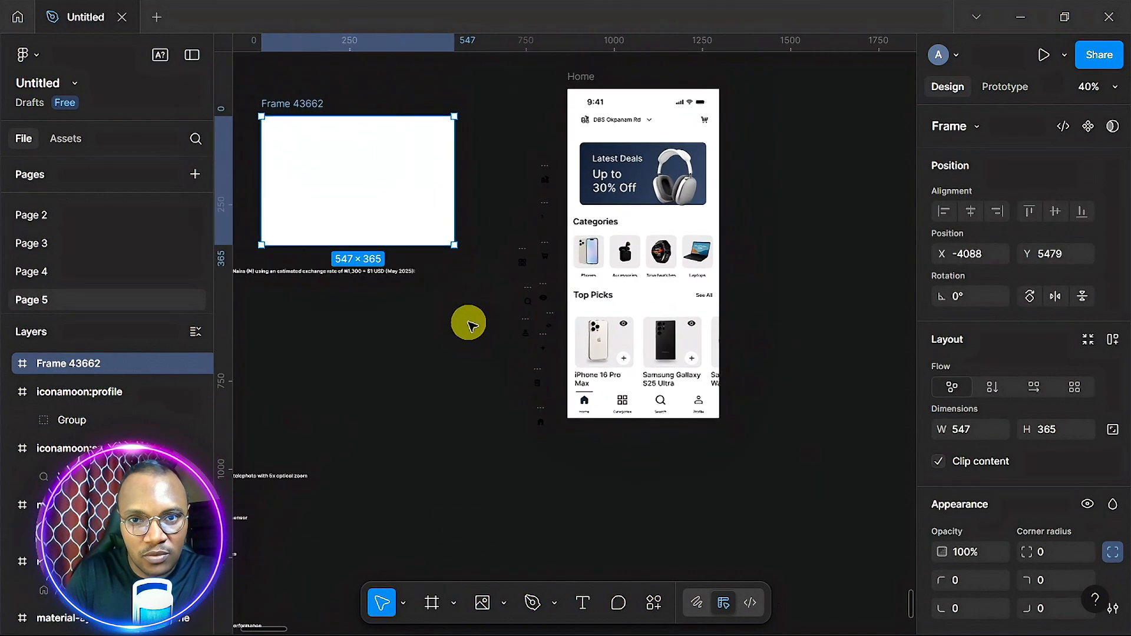
click(486, 131)
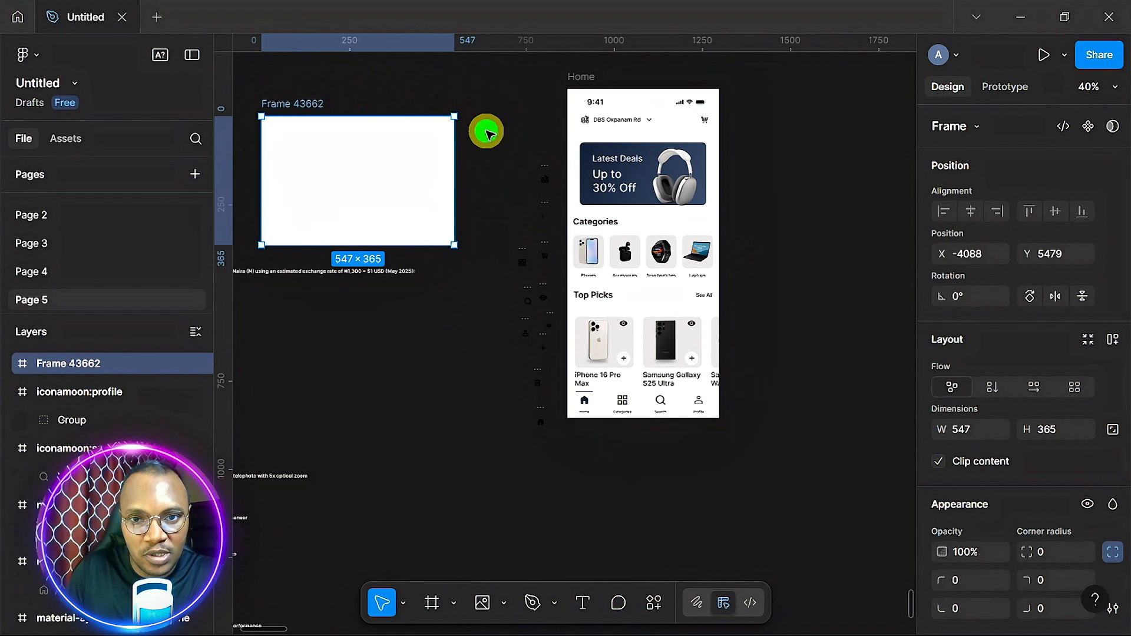
- Distribute the vertical spacing of all the loose icons between the empty frame and the Home frame
drag(528, 166, 557, 451)
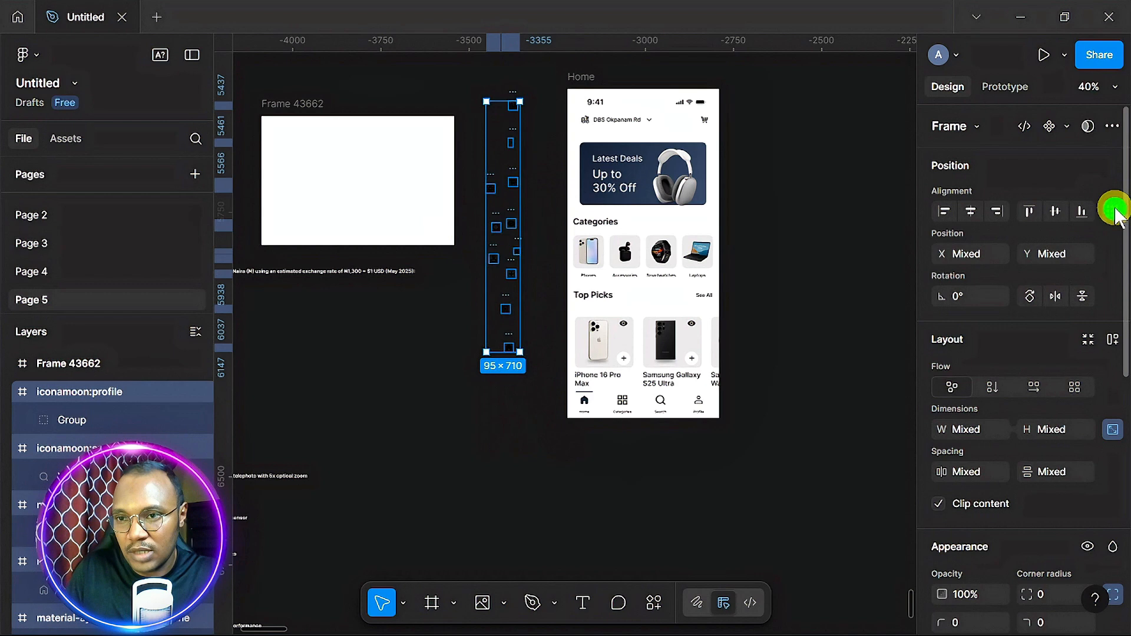
click(1112, 211)
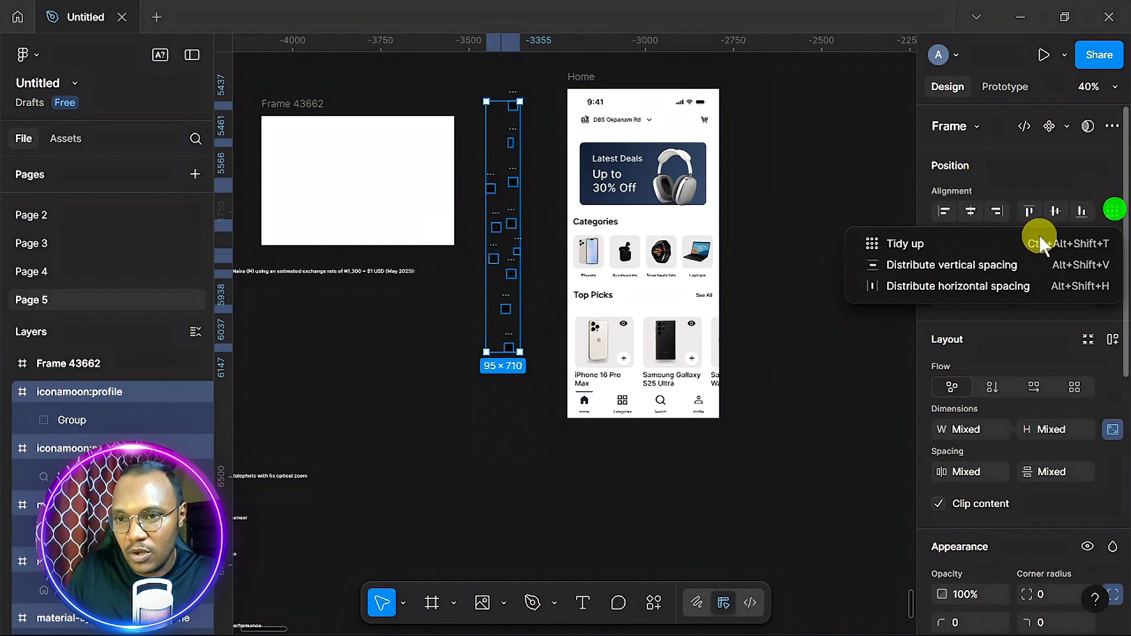
click(854, 265)
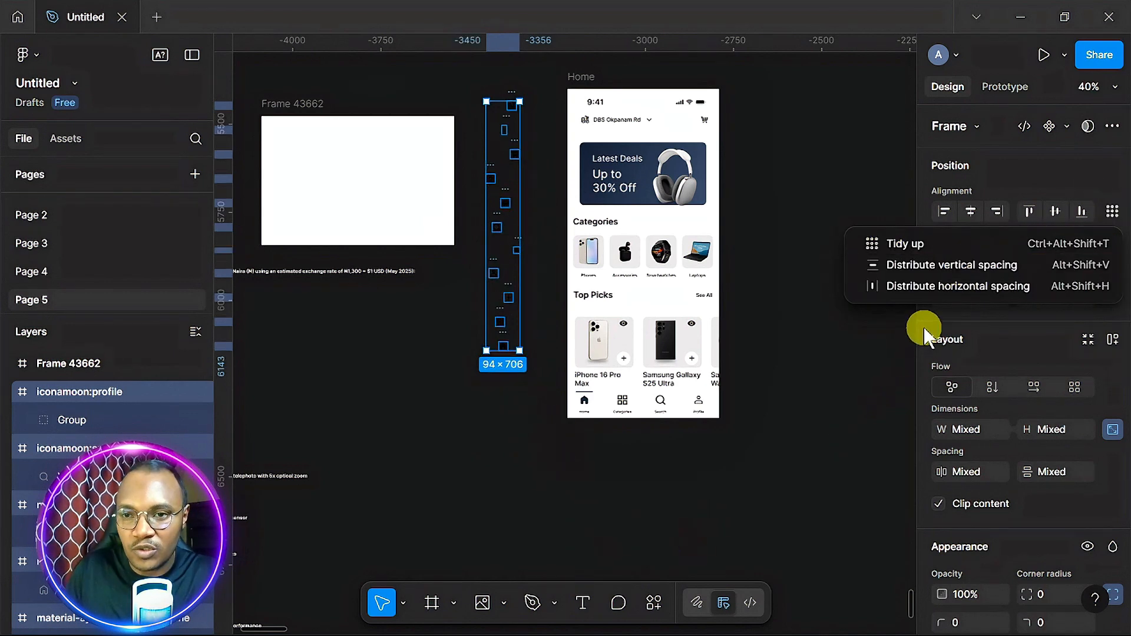
click(818, 339)
- Move the loose icons, in groups, into the empty white frame beside the Home frame
drag(474, 164, 541, 314)
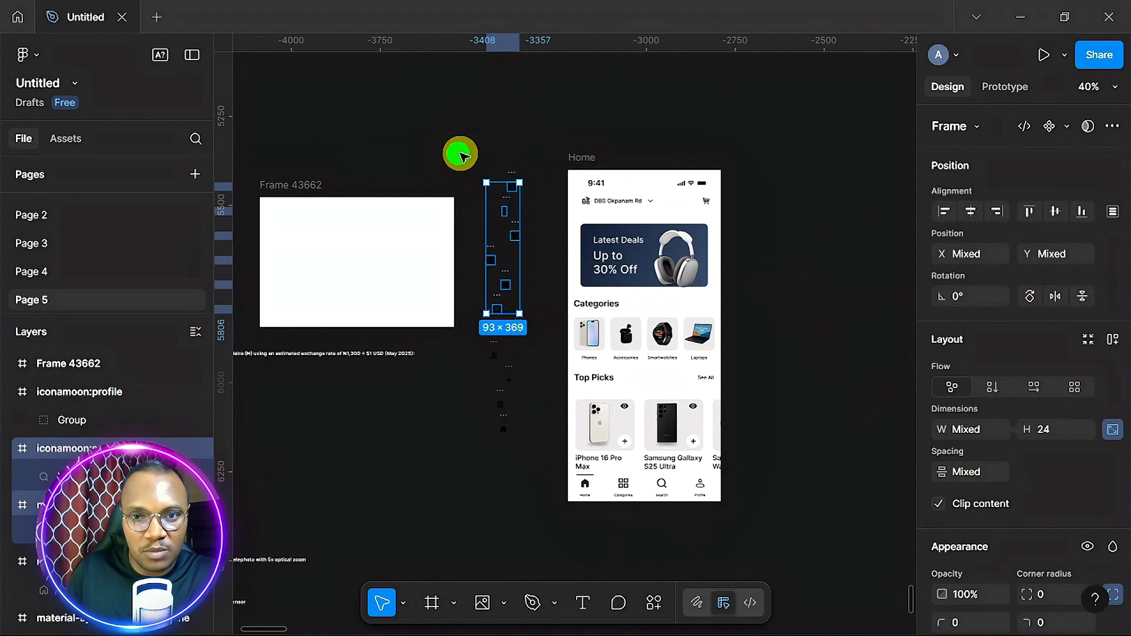
drag(463, 156, 537, 272)
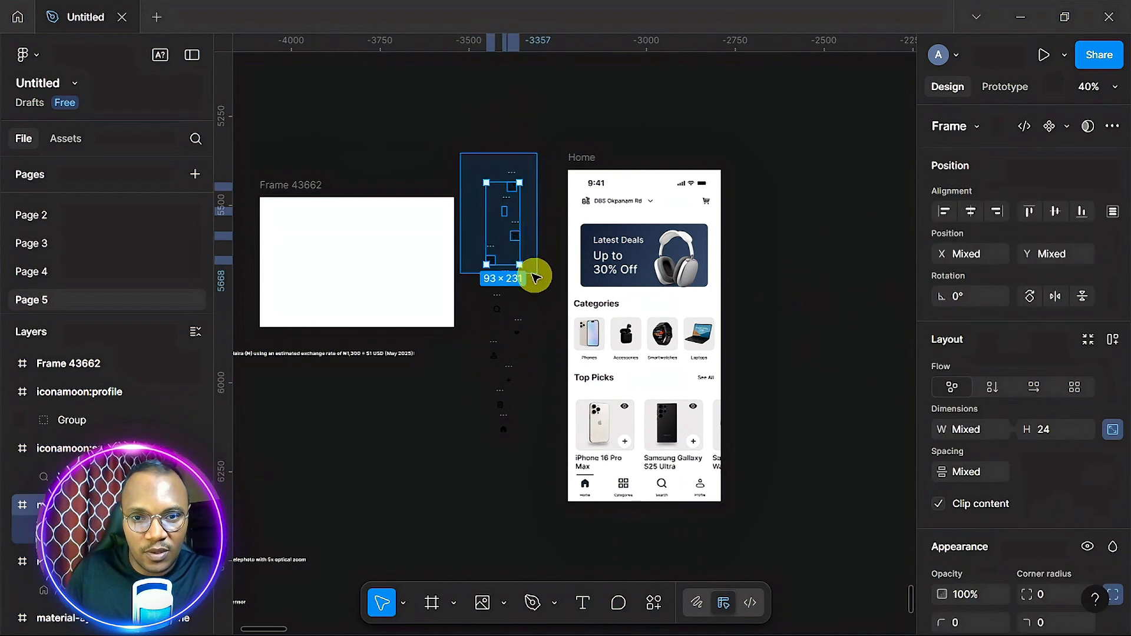
drag(497, 241, 342, 269)
drag(478, 338, 546, 493)
drag(506, 413, 398, 268)
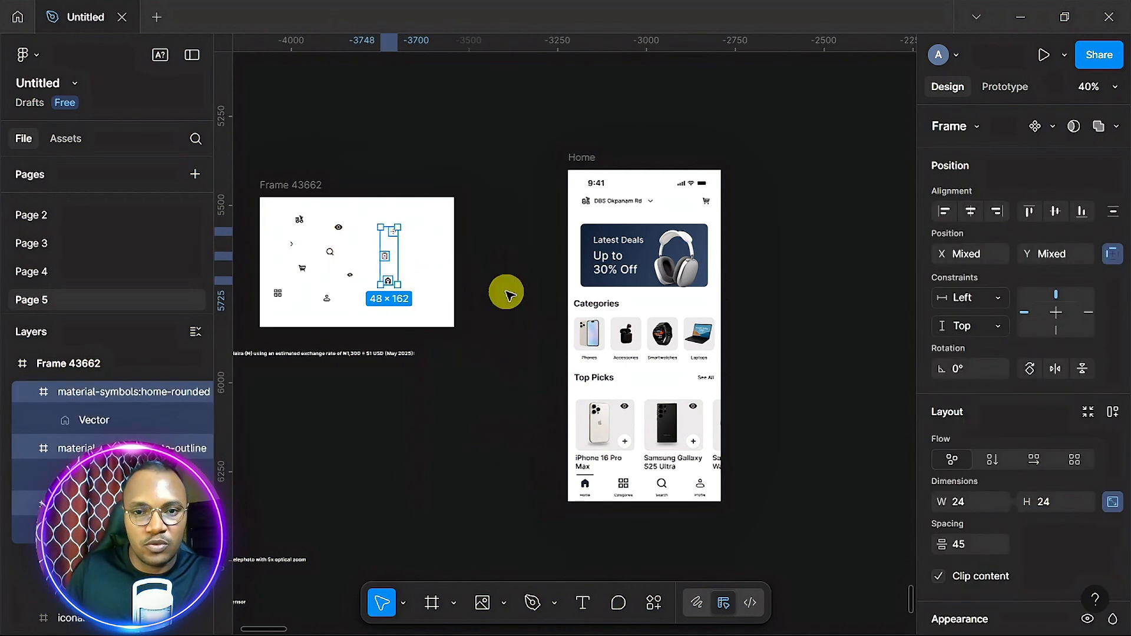
click(508, 293)
- Examine the Home screen design from its header and deals banner down to the bottom navigation
scroll(508, 292, left, 1)
scroll(509, 293, down, 1)
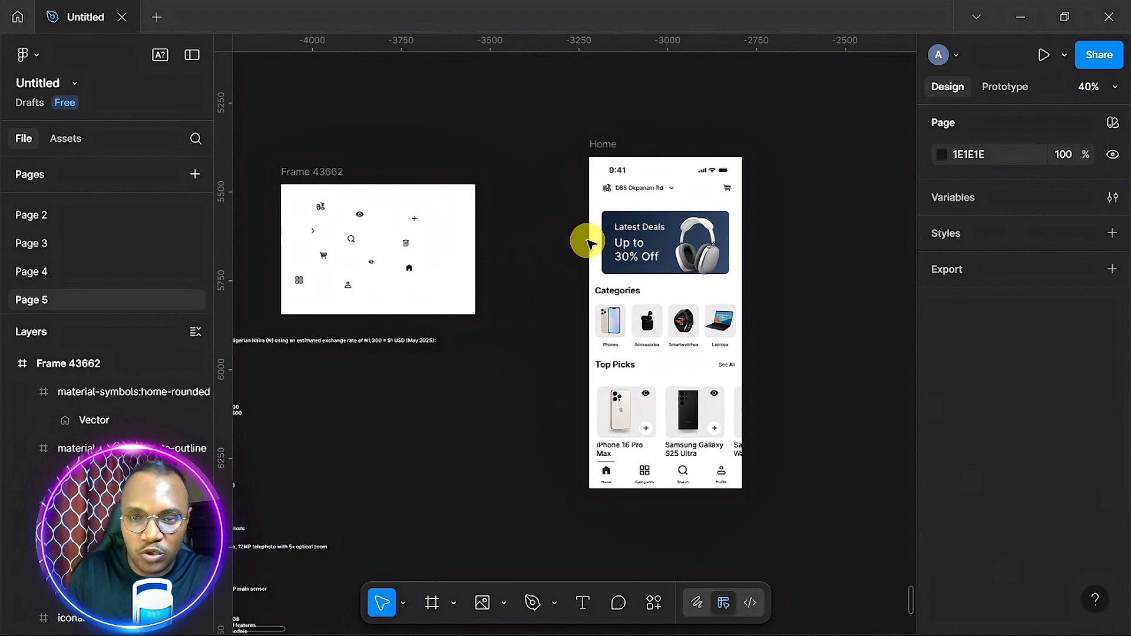
scroll(587, 241, right, 2)
scroll(587, 241, up, 5)
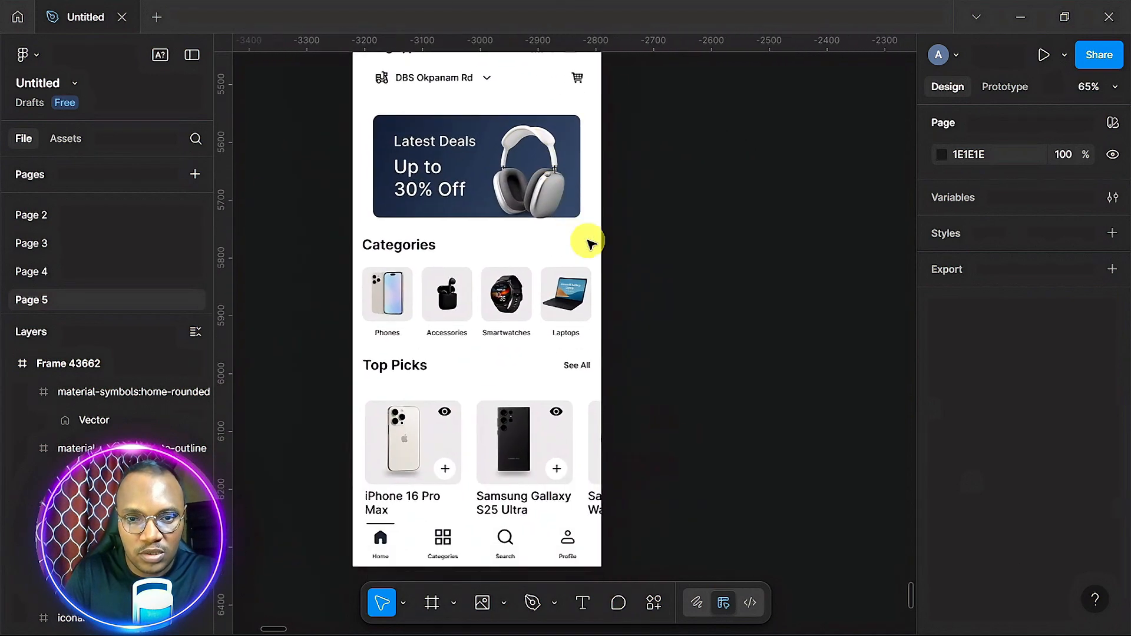
scroll(589, 242, left, 3)
scroll(589, 242, up, 2)
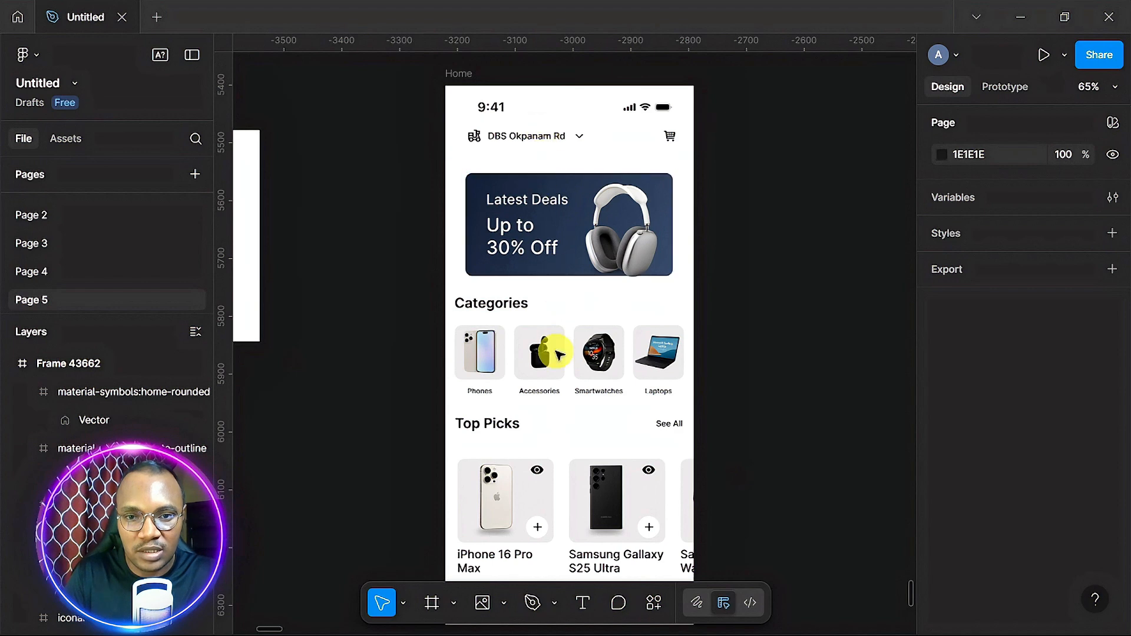
scroll(600, 544, down, 3)
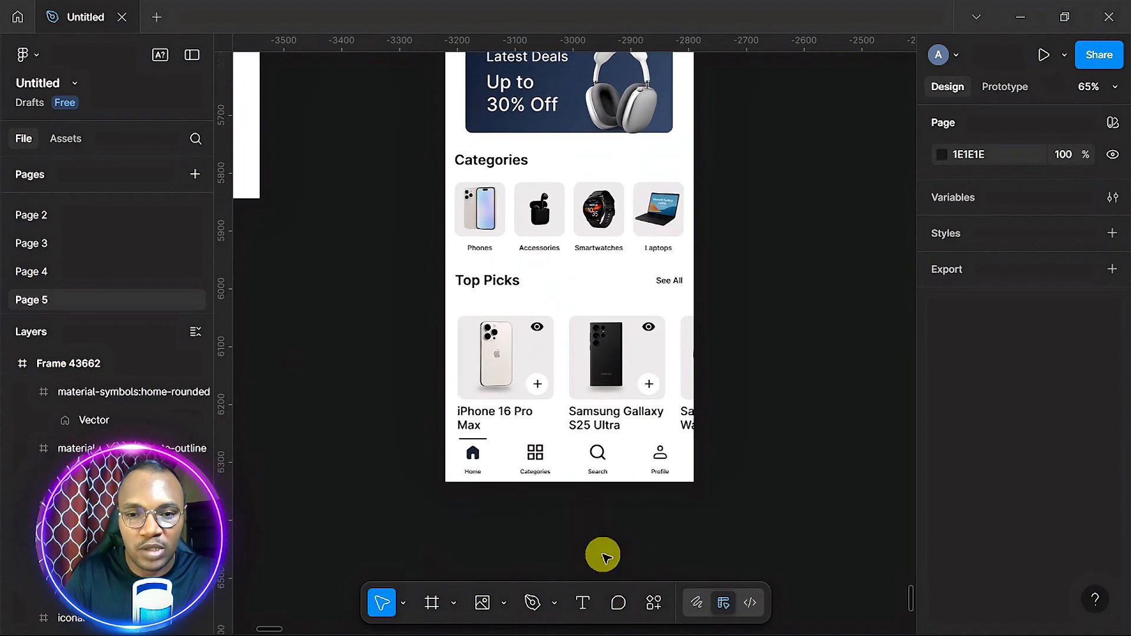
scroll(613, 380, up, 2)
ctrl+scroll(610, 383, down, 3)
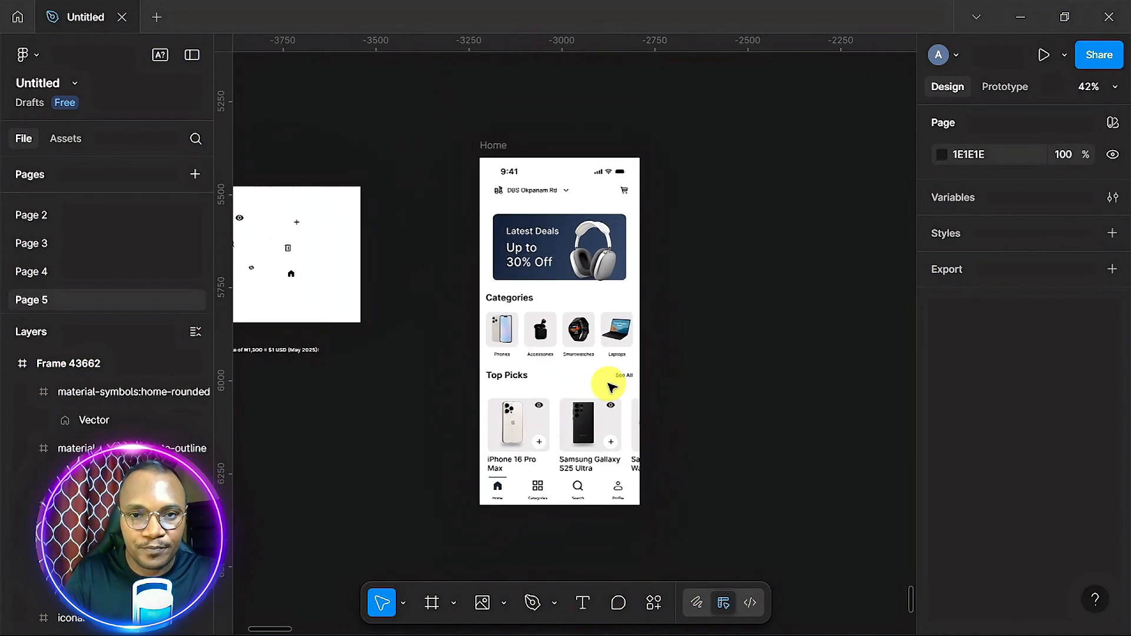
- Shift the Home frame closer to the icon frame and add an iPhone 14 & 15 Pro Max frame beside it
scroll(589, 353, right, 2)
click(453, 146)
drag(452, 146, 404, 145)
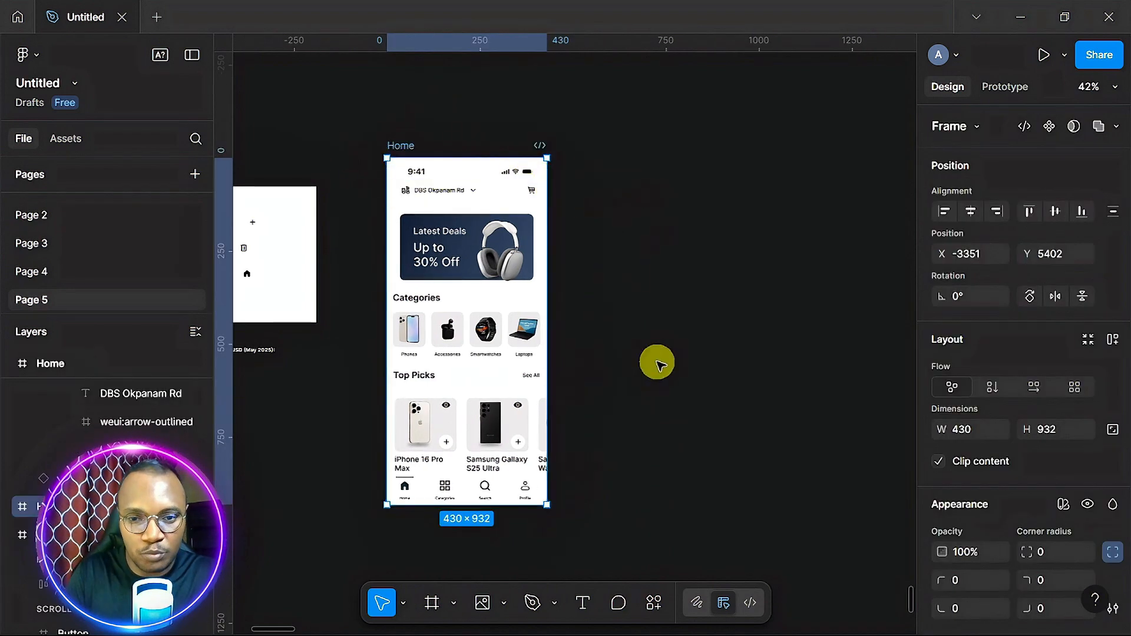
scroll(657, 362, right, 2)
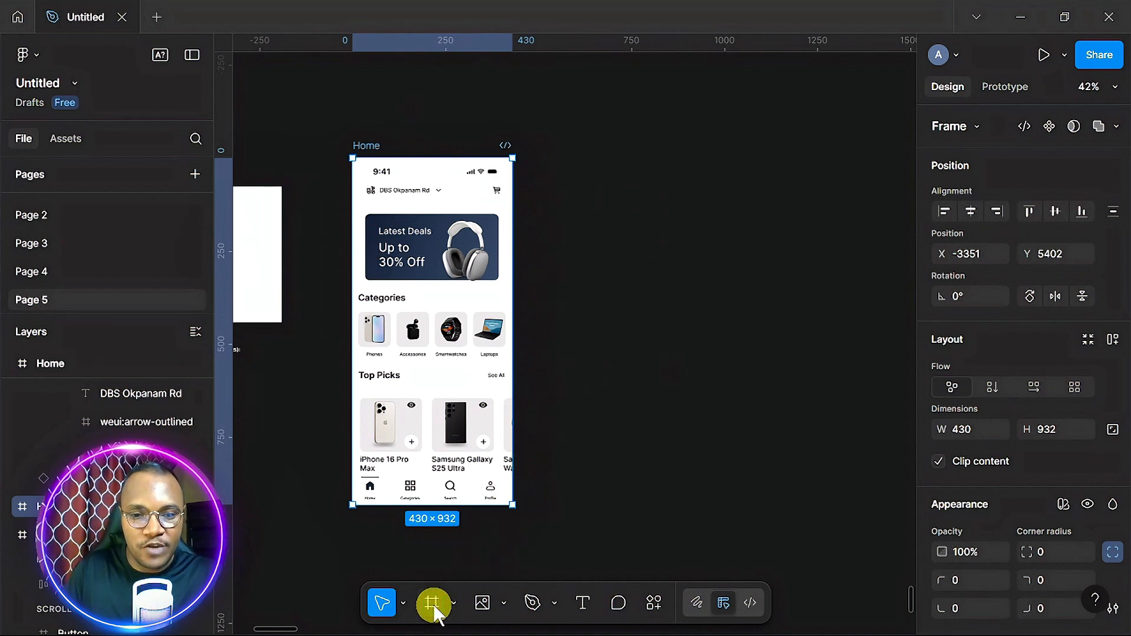
click(433, 606)
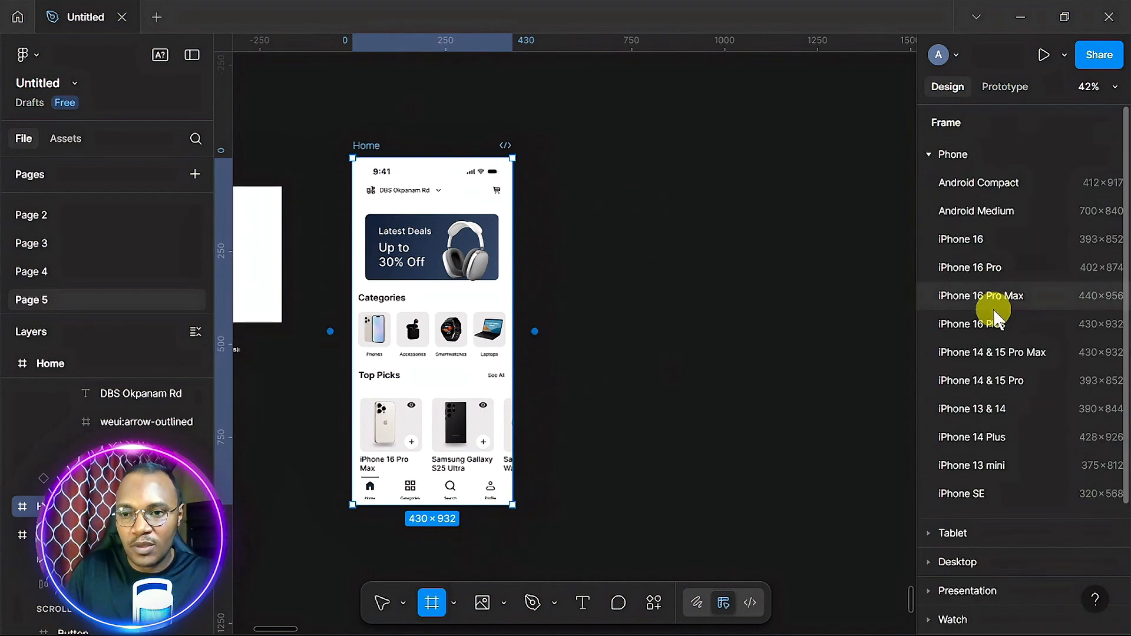
click(1016, 359)
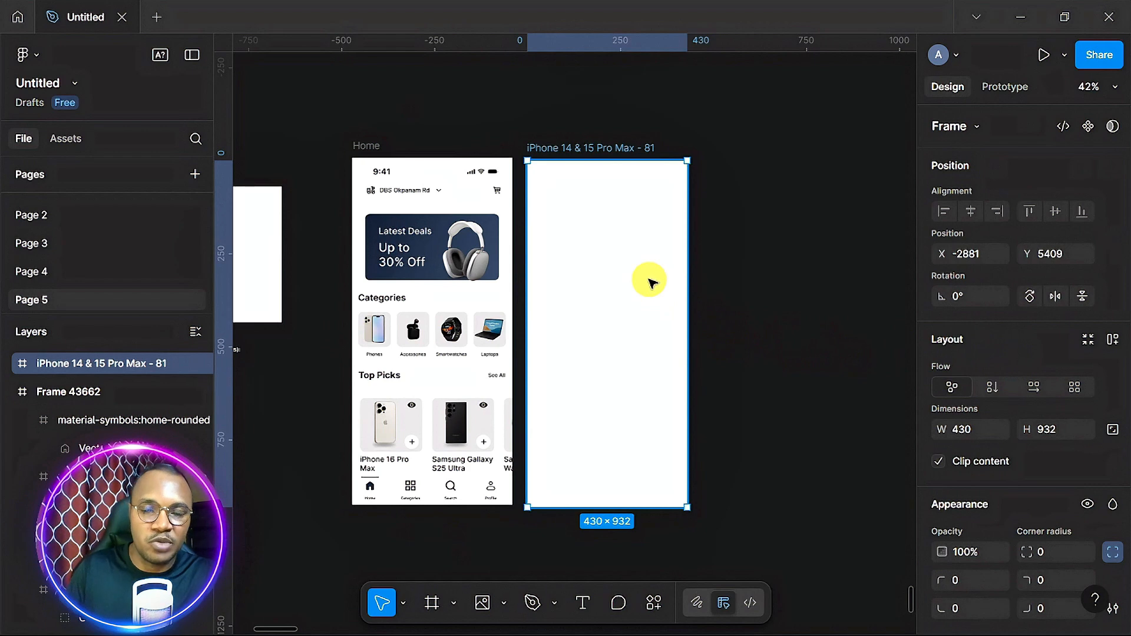
- Add a column layout guide to the new iPhone frame with a count of 4, margin of 16 and gutter of 16
scroll(996, 362, down, 5)
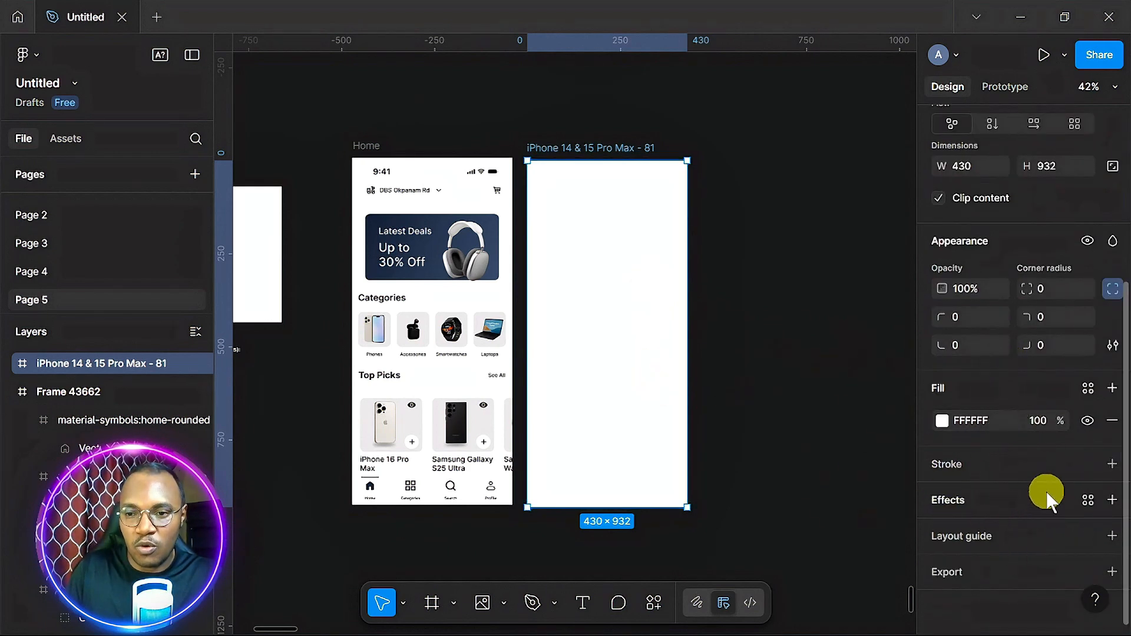
click(1112, 536)
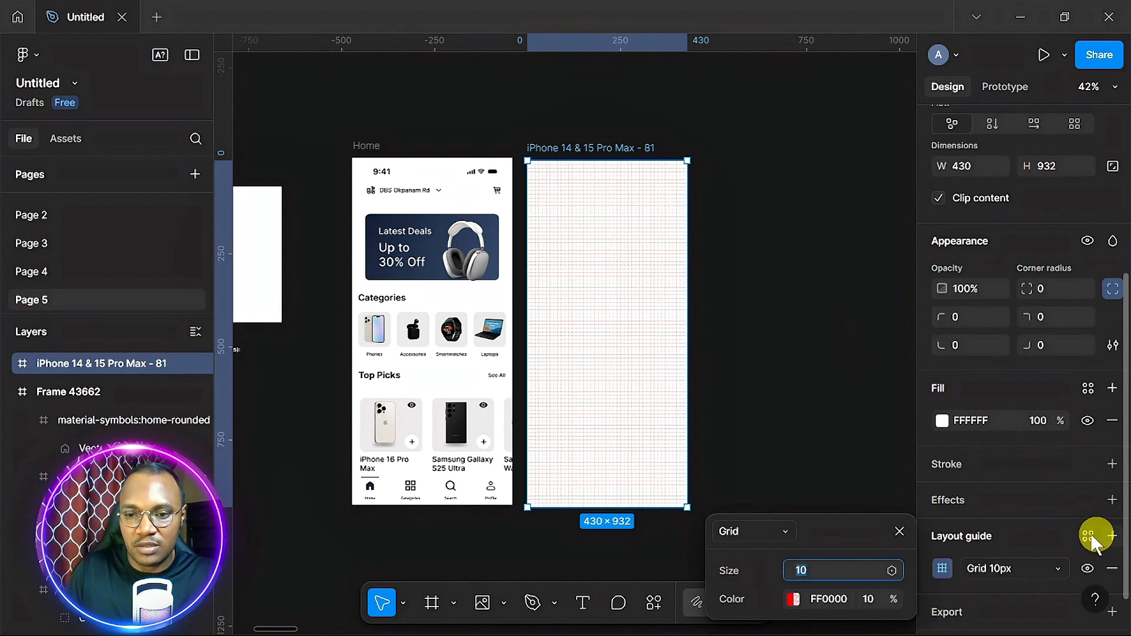
click(783, 530)
click(782, 552)
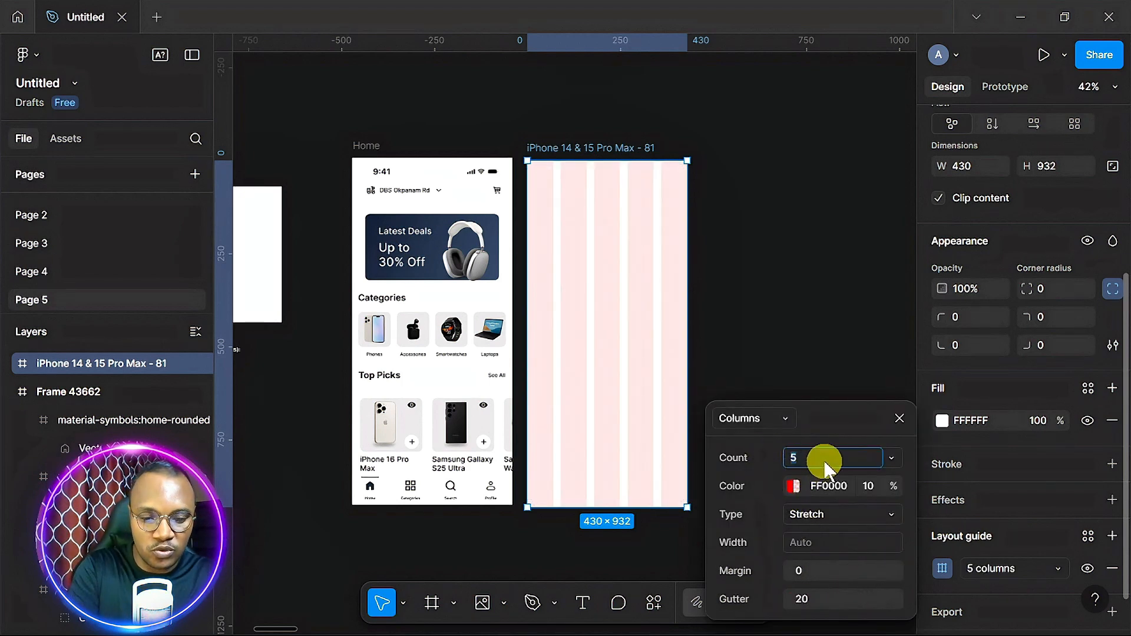
key(Return)
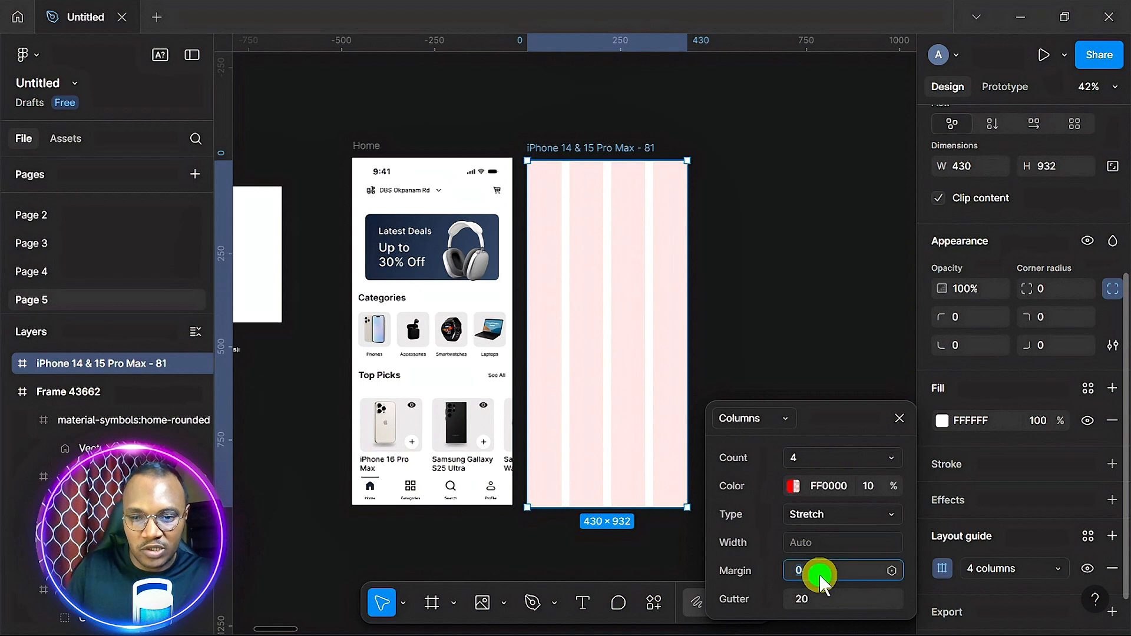
click(819, 574)
text(16)
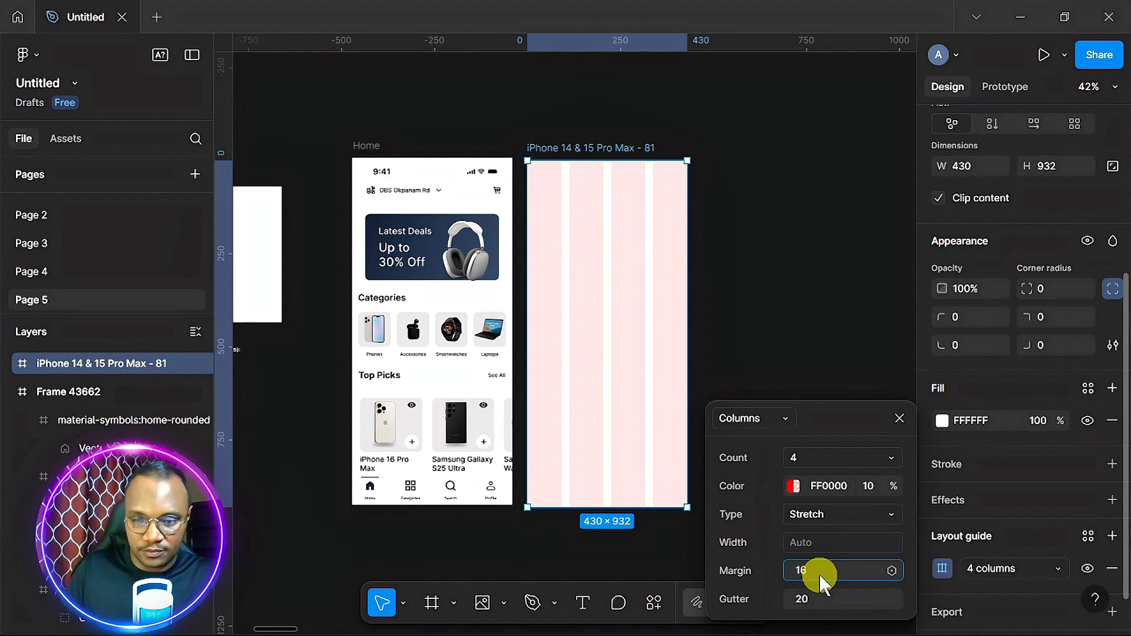
click(825, 599)
text(16)
key(Return)
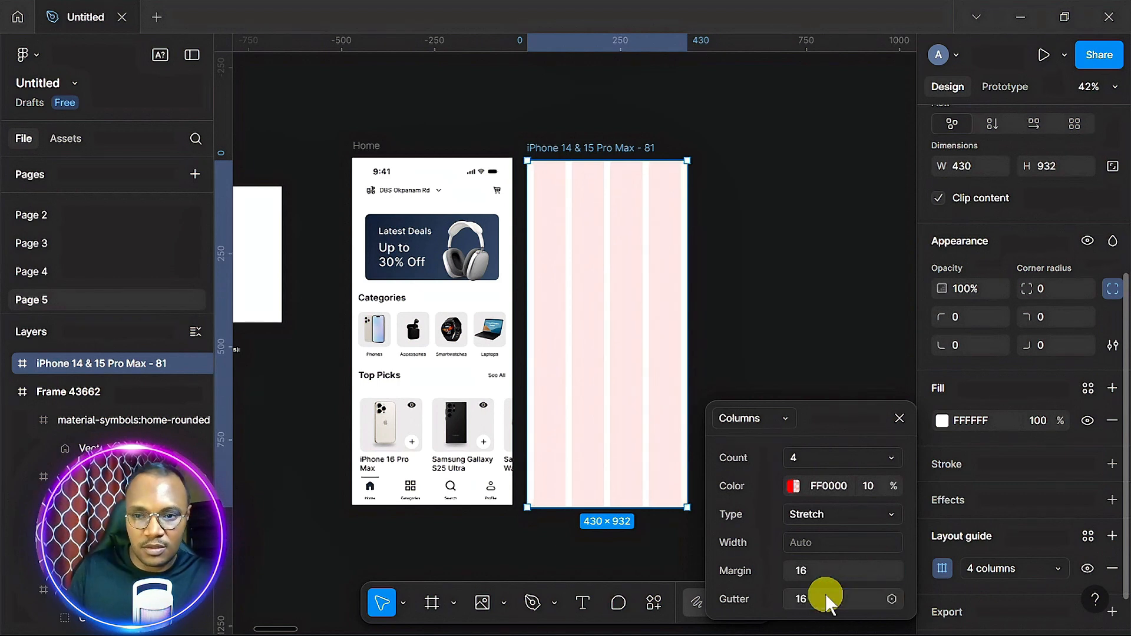
click(899, 419)
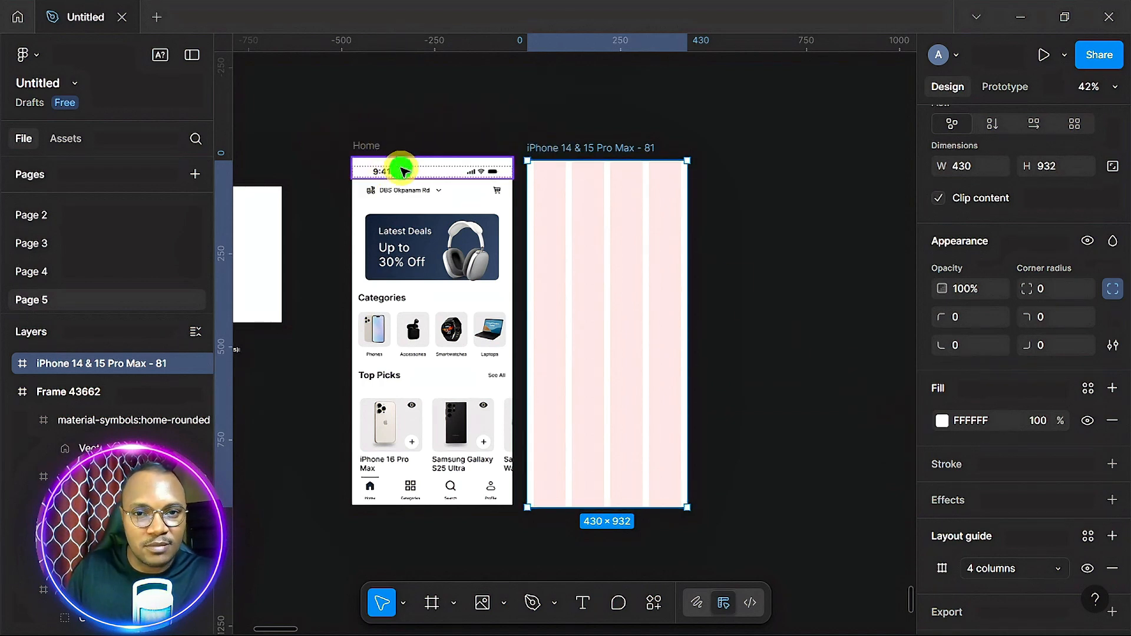
- Search the iOS 18 and iPadOS 18 library for "top bar" and place the iPhone status bar in the new frame
click(417, 172)
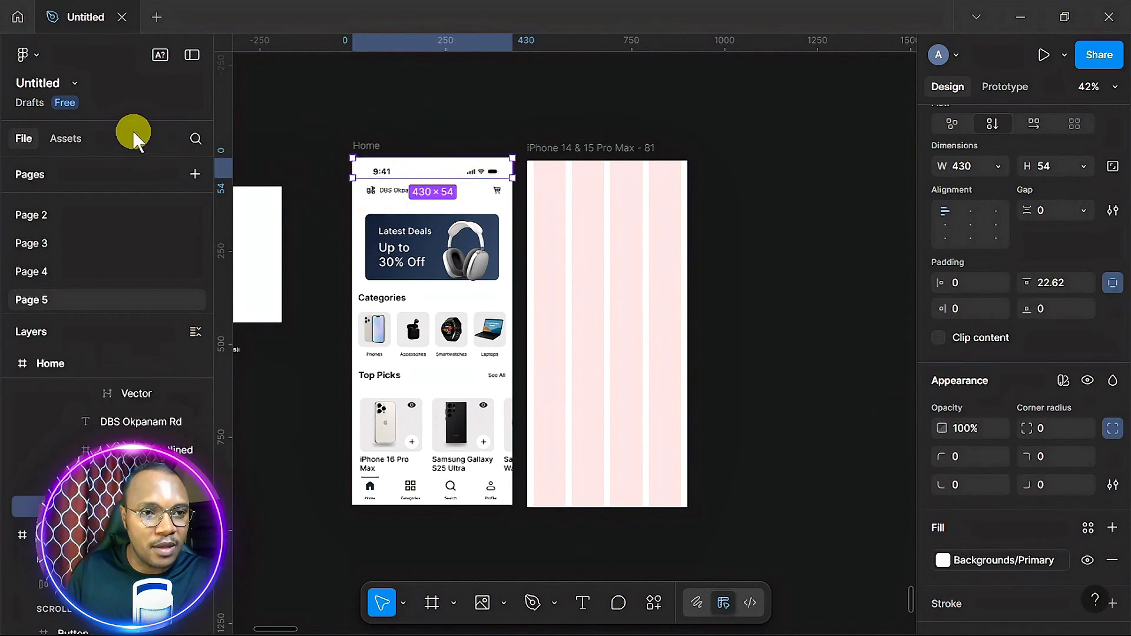
click(67, 140)
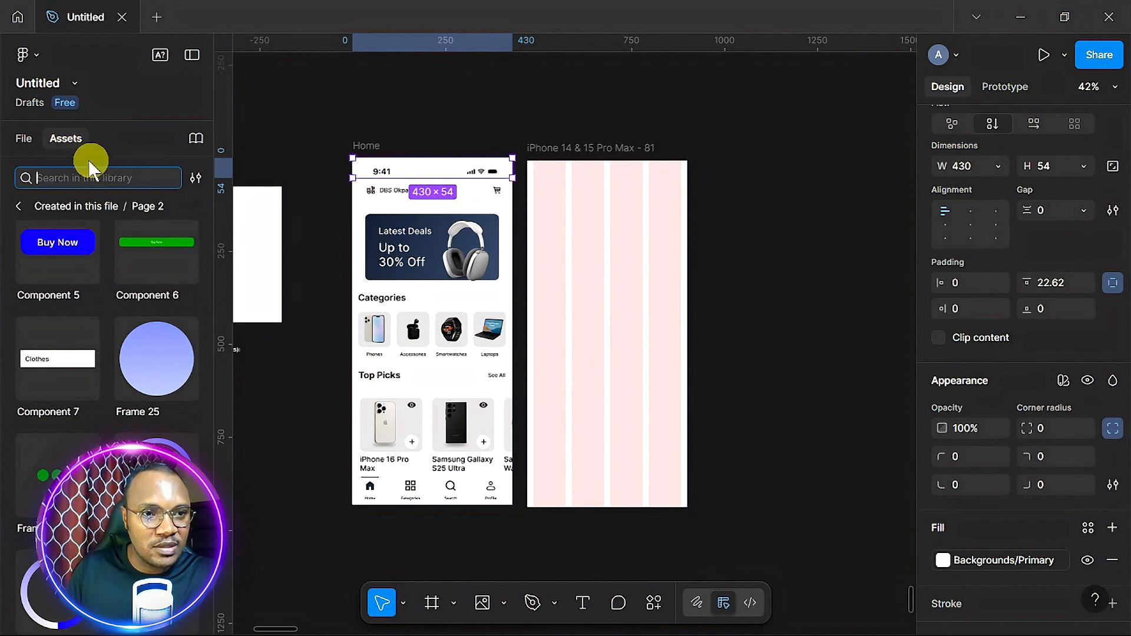
click(196, 179)
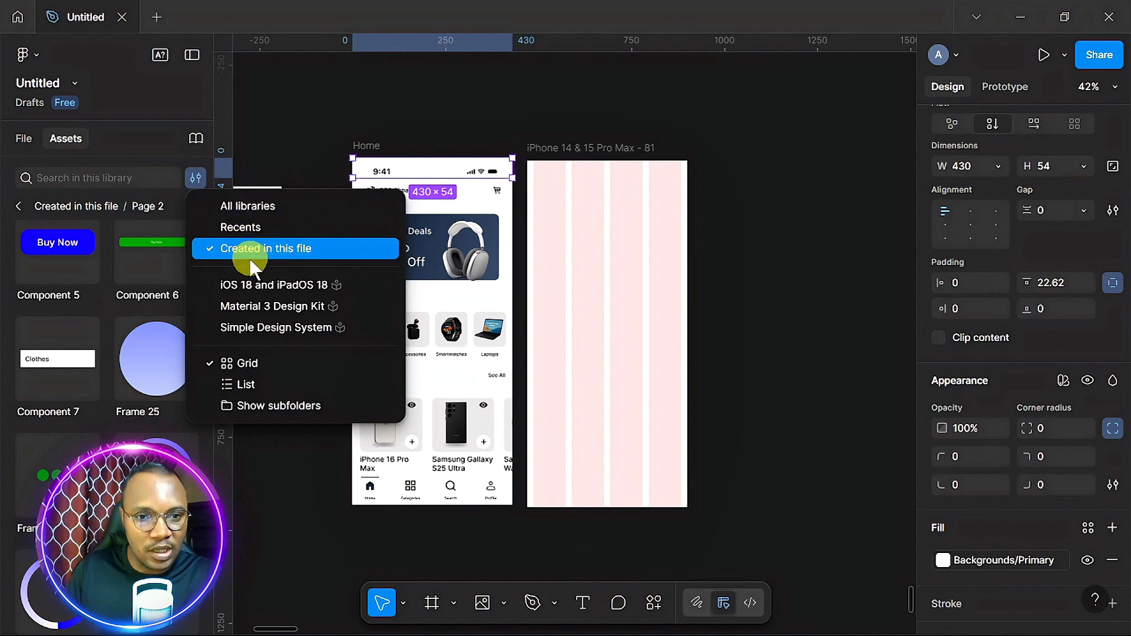
click(271, 285)
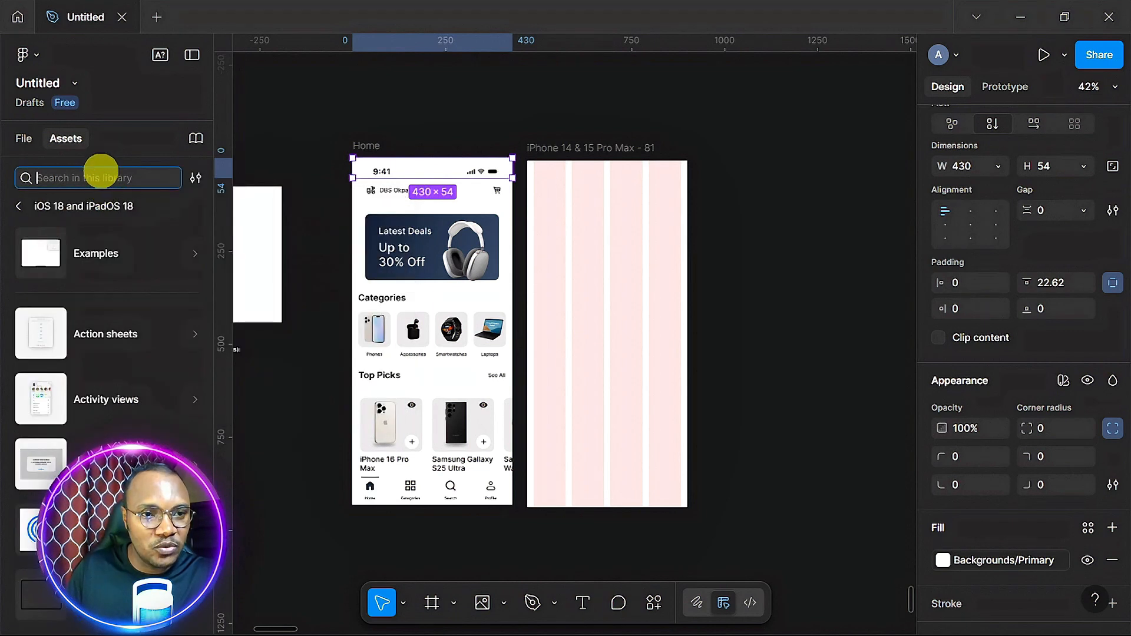
text(top bar)
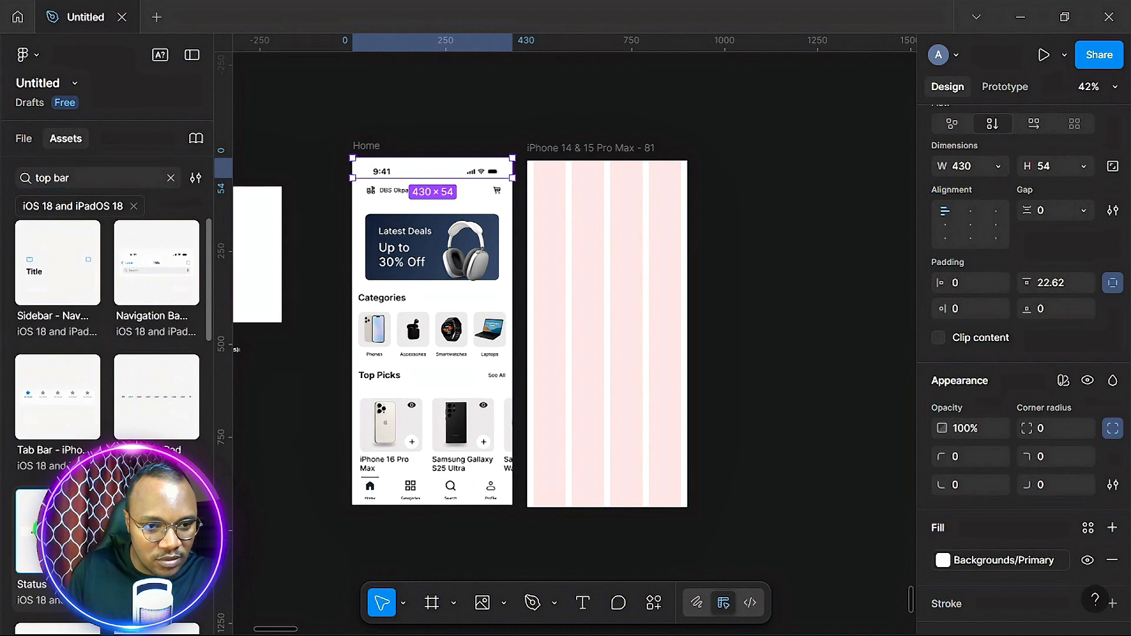
drag(32, 531, 589, 184)
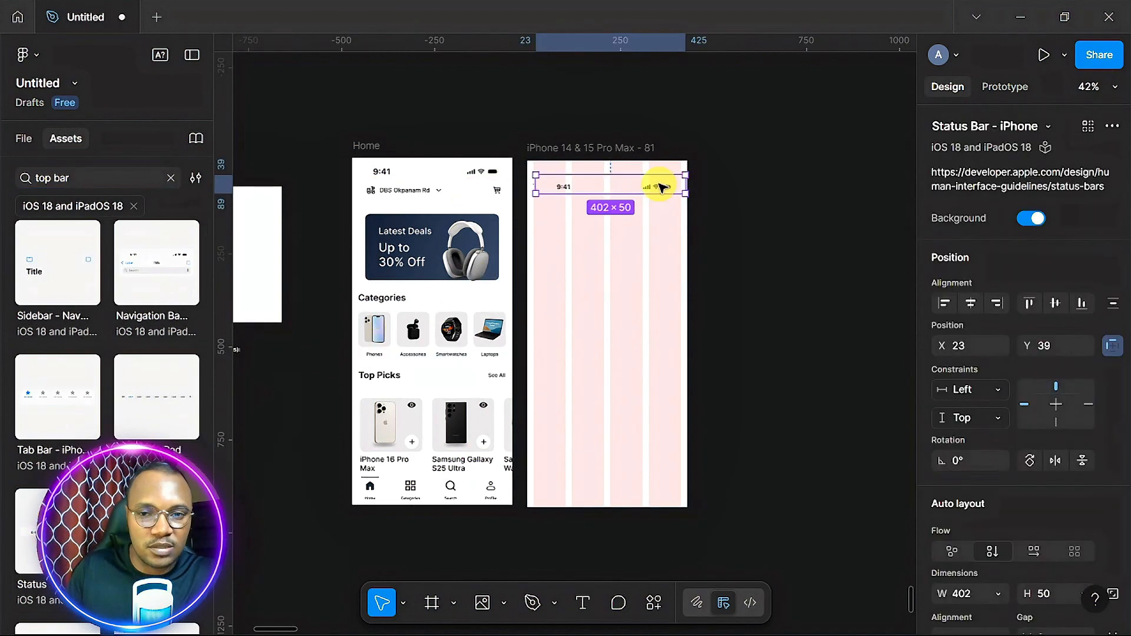
- Stretch the status bar to the frame's full 430 width and align it to the frame's top edge
scroll(660, 187, up, 6)
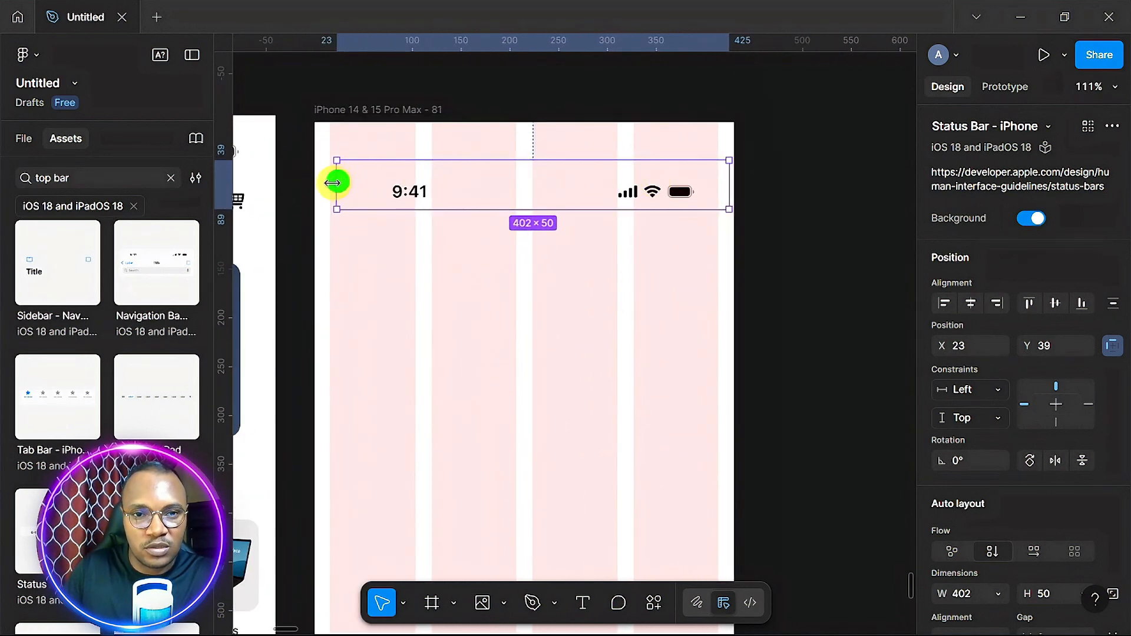
drag(333, 182, 315, 184)
drag(732, 188, 734, 188)
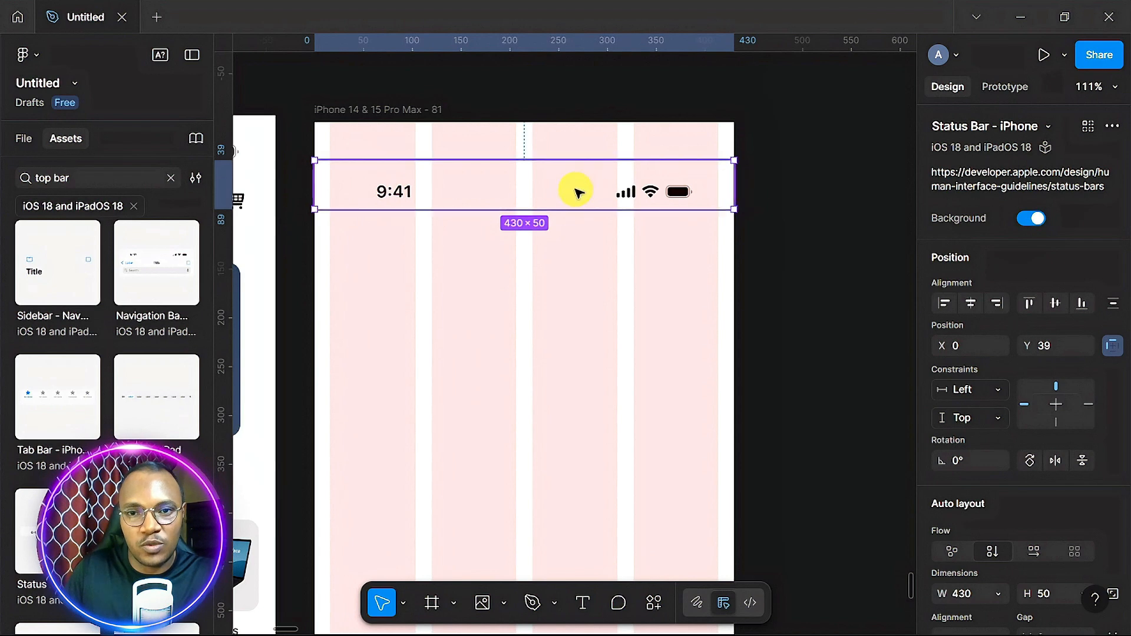
click(170, 178)
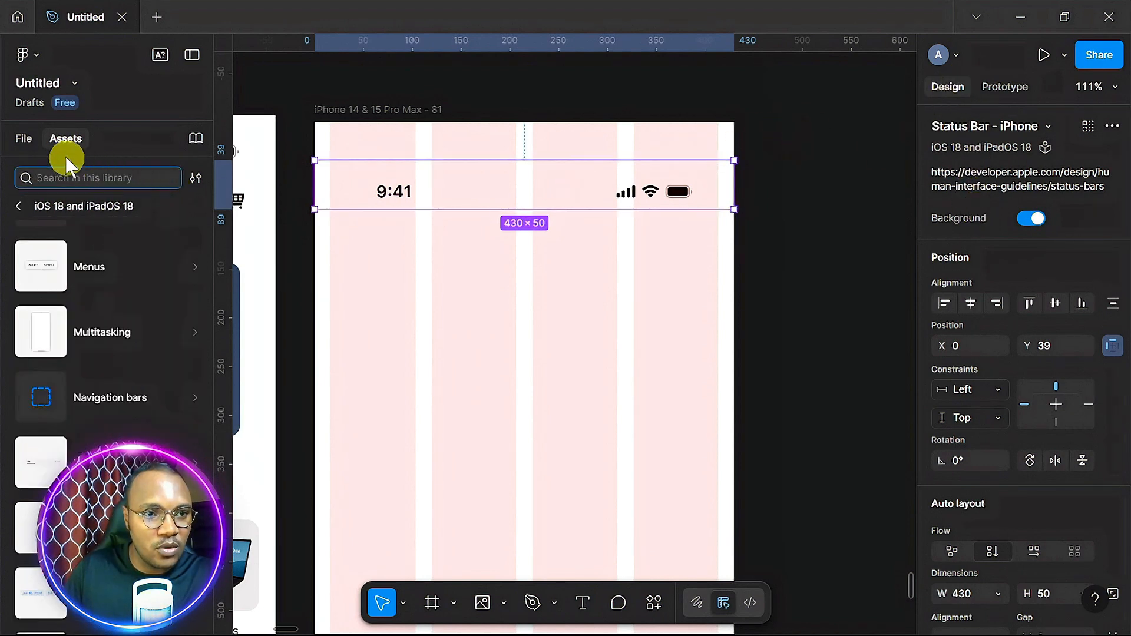
click(20, 140)
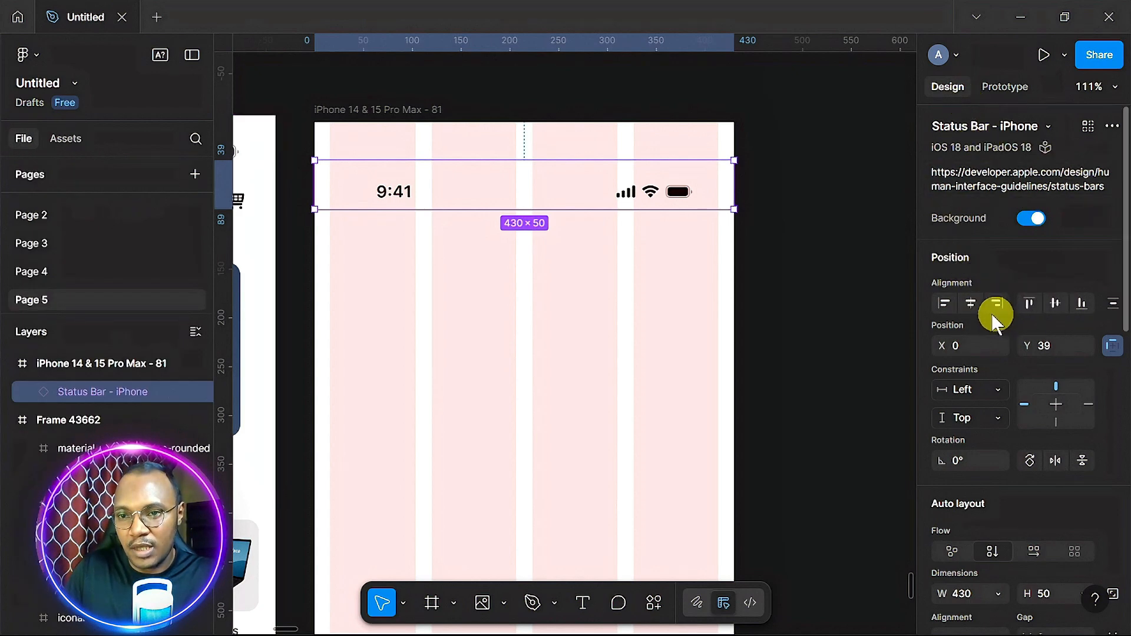
click(1028, 303)
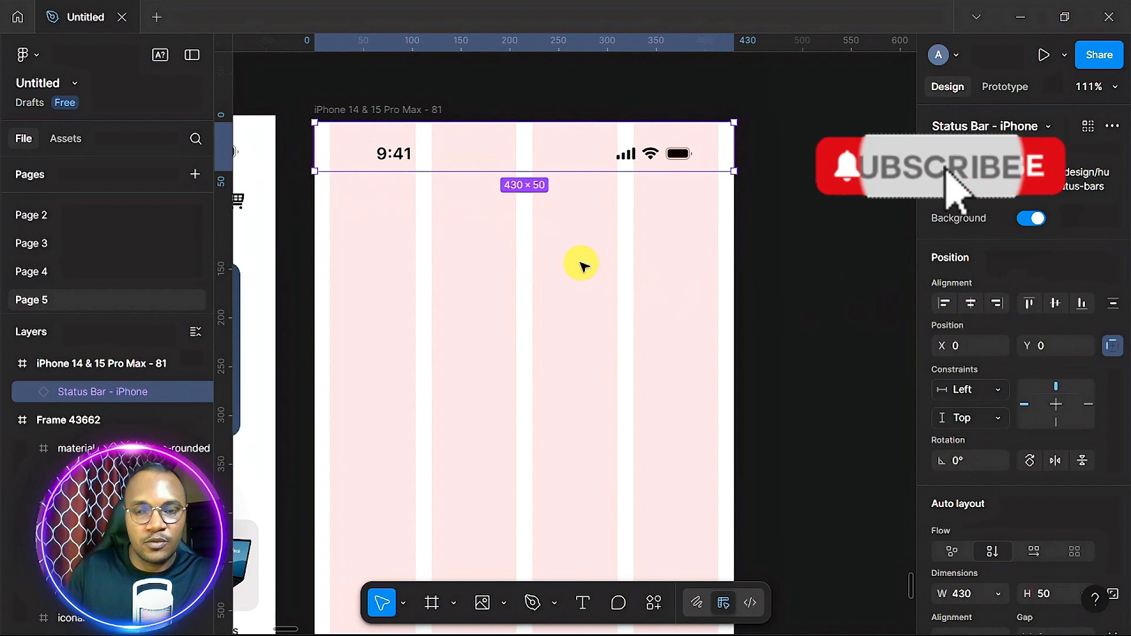
- Draw a header frame about 430 × 53 directly below the status bar, spanning the full width of the new iPhone frame
scroll(582, 265, left, 5)
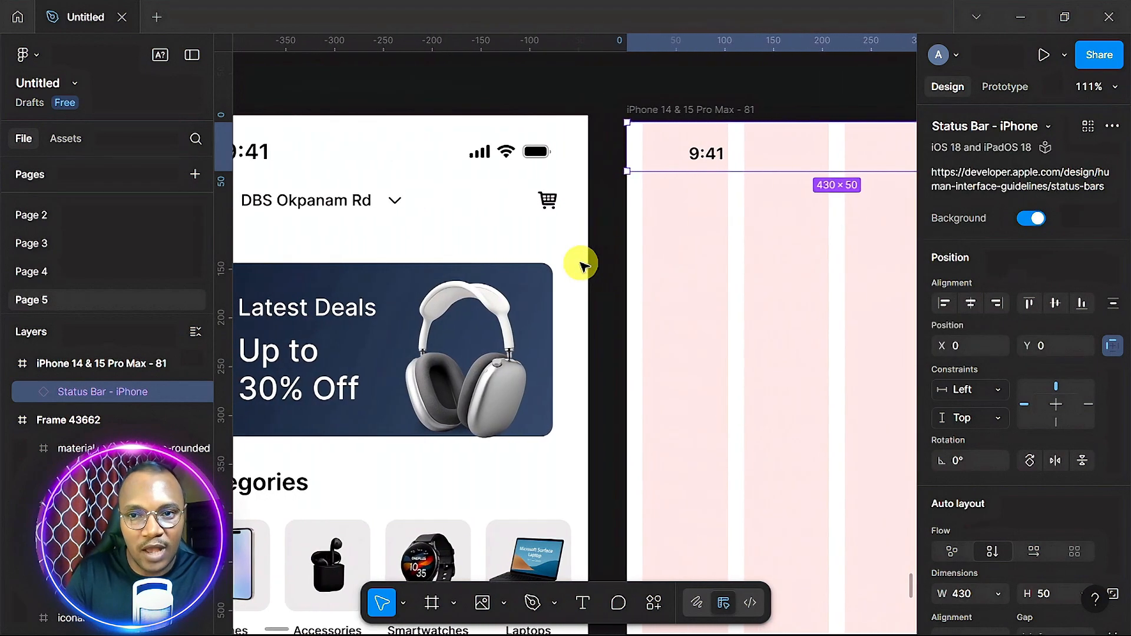
scroll(582, 265, left, 2)
scroll(582, 265, right, 1)
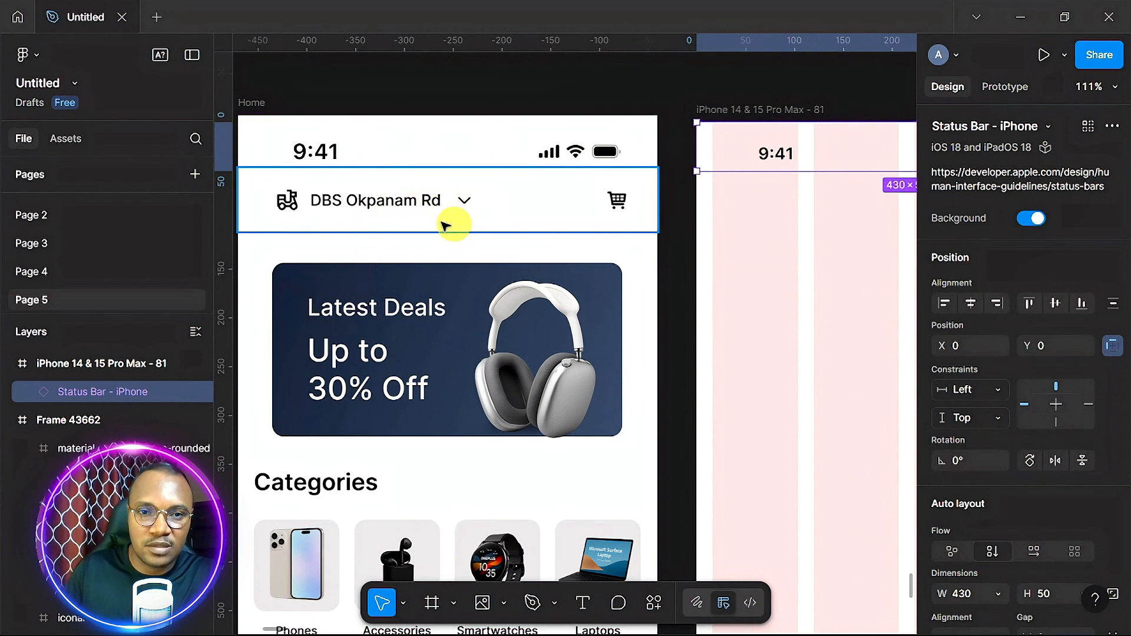
scroll(743, 327, left, 3)
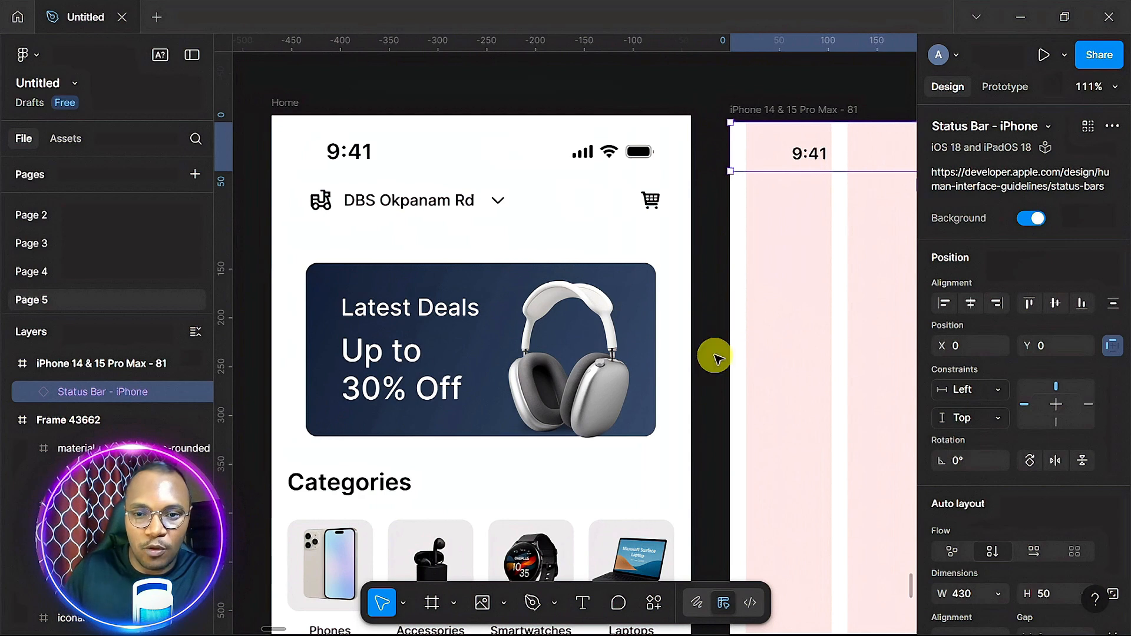
scroll(715, 353, right, 10)
click(432, 603)
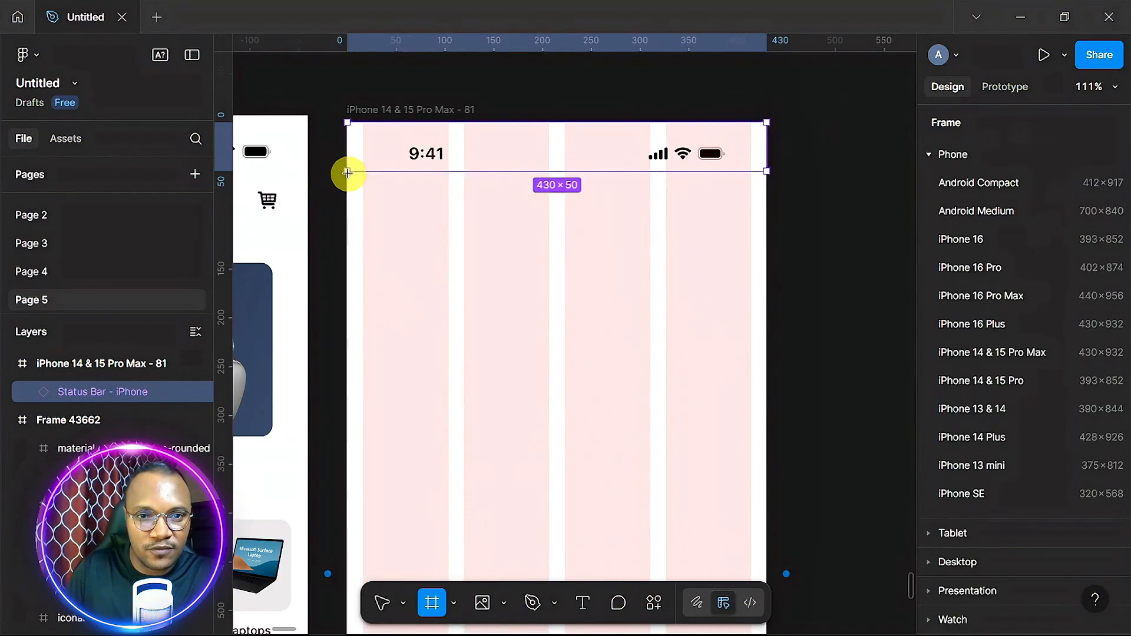
drag(352, 183, 765, 223)
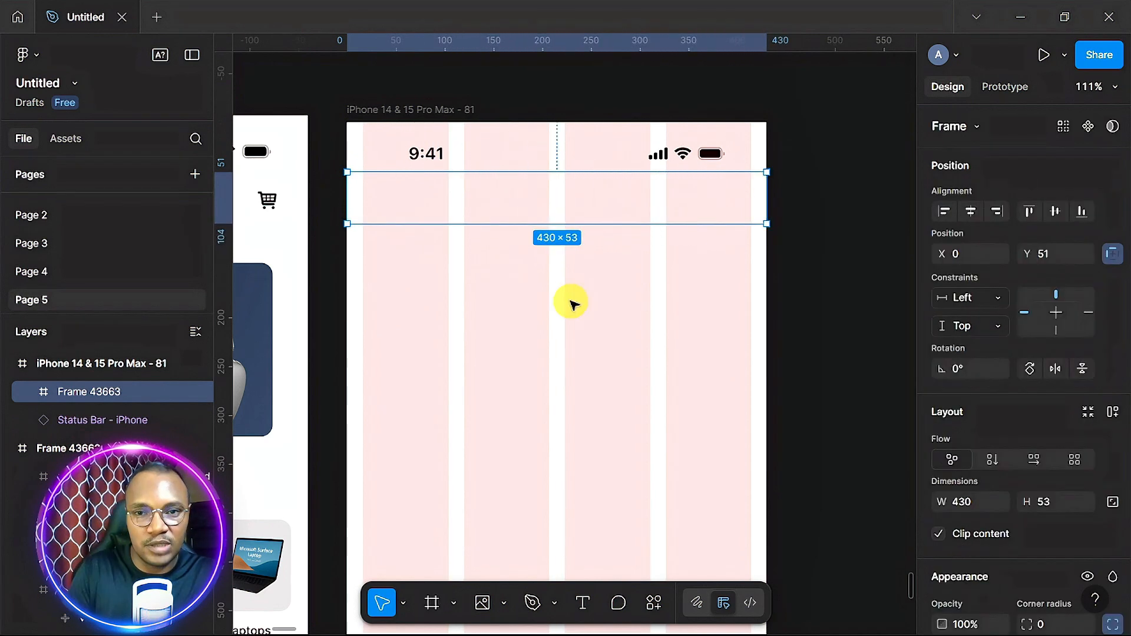
- Add the street address text from the reference Home header to the new header frame and nudge it into place
scroll(574, 303, left, 7)
scroll(574, 303, left, 2)
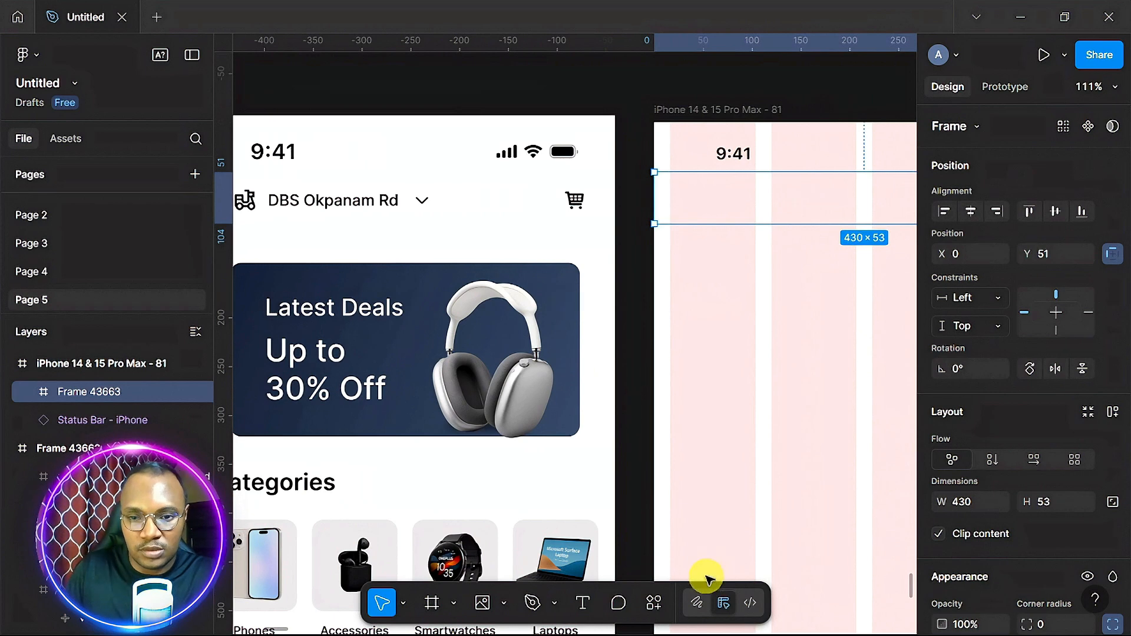
click(583, 602)
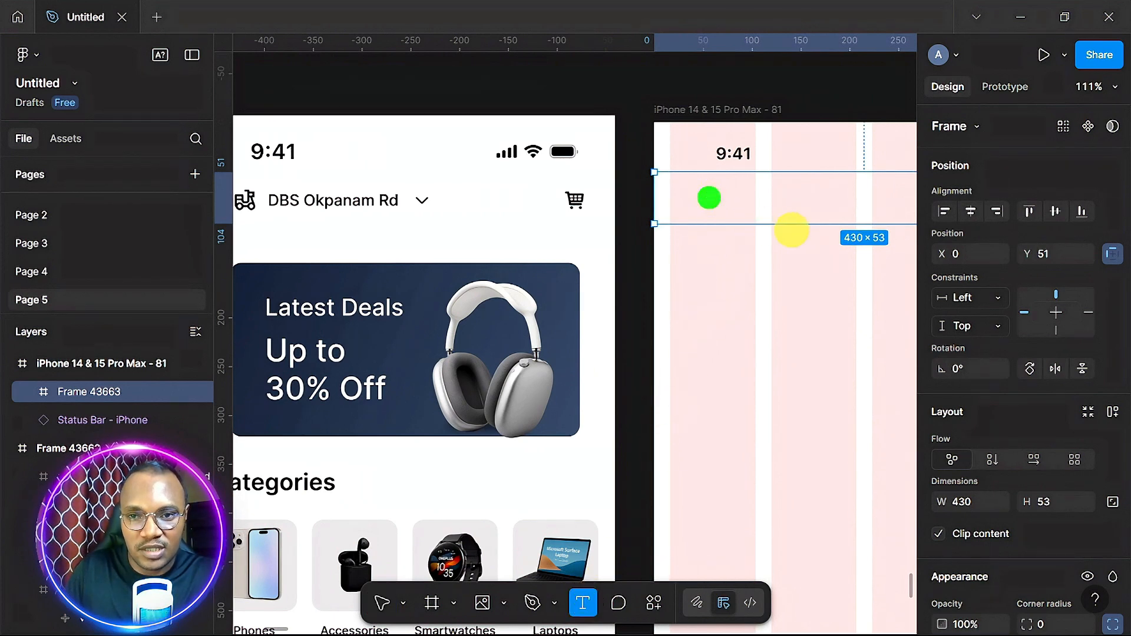
click(802, 235)
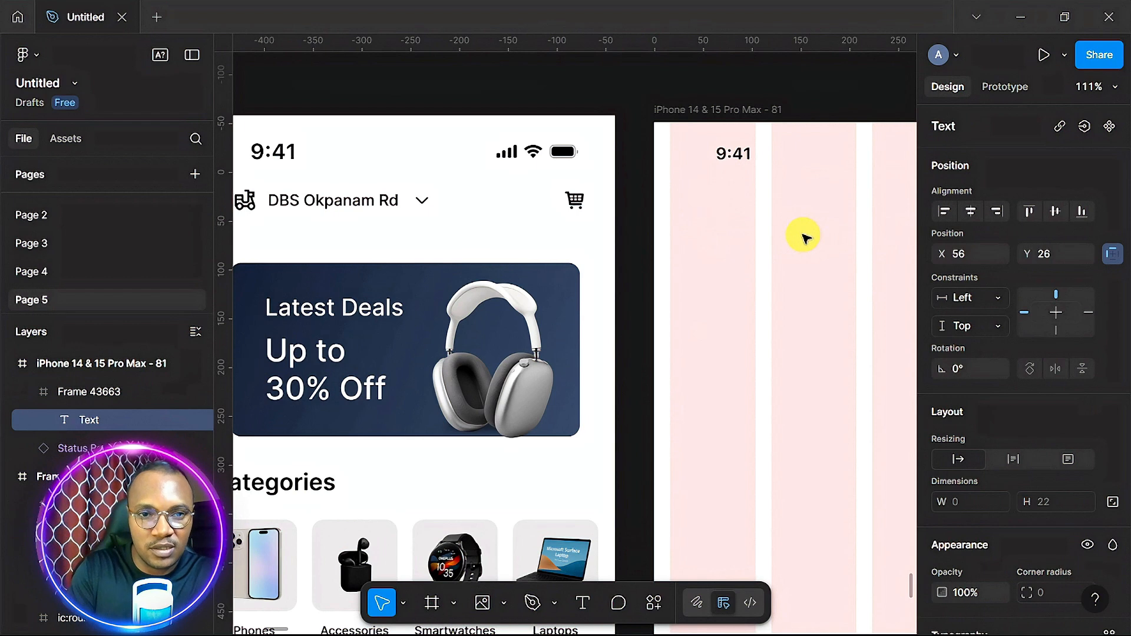
text(D)
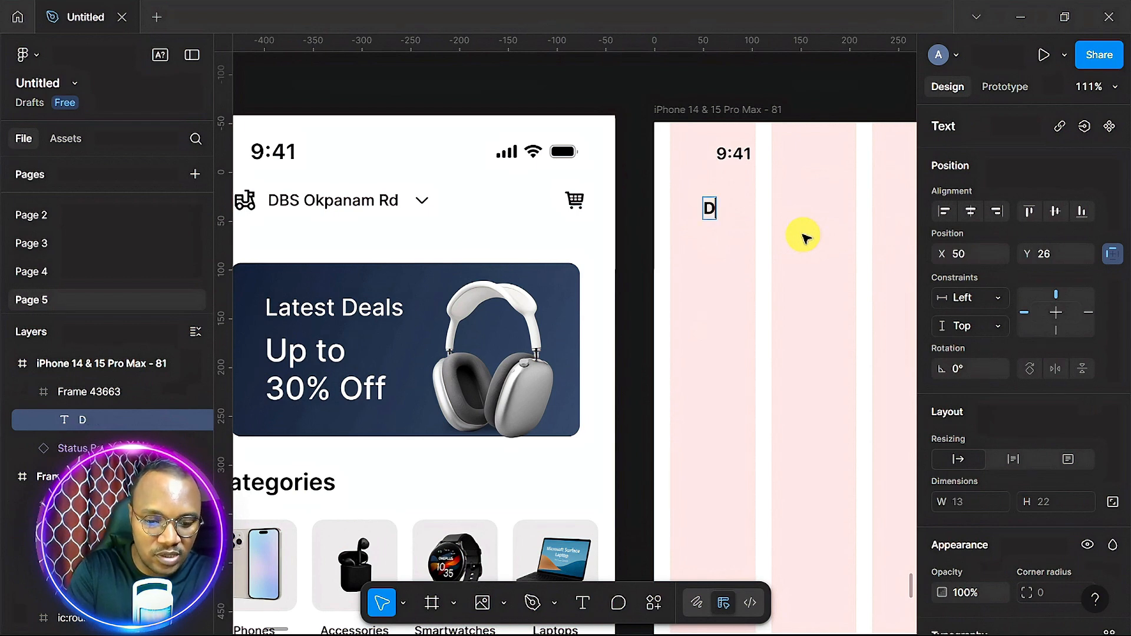
text(bs)
drag(789, 210, 800, 212)
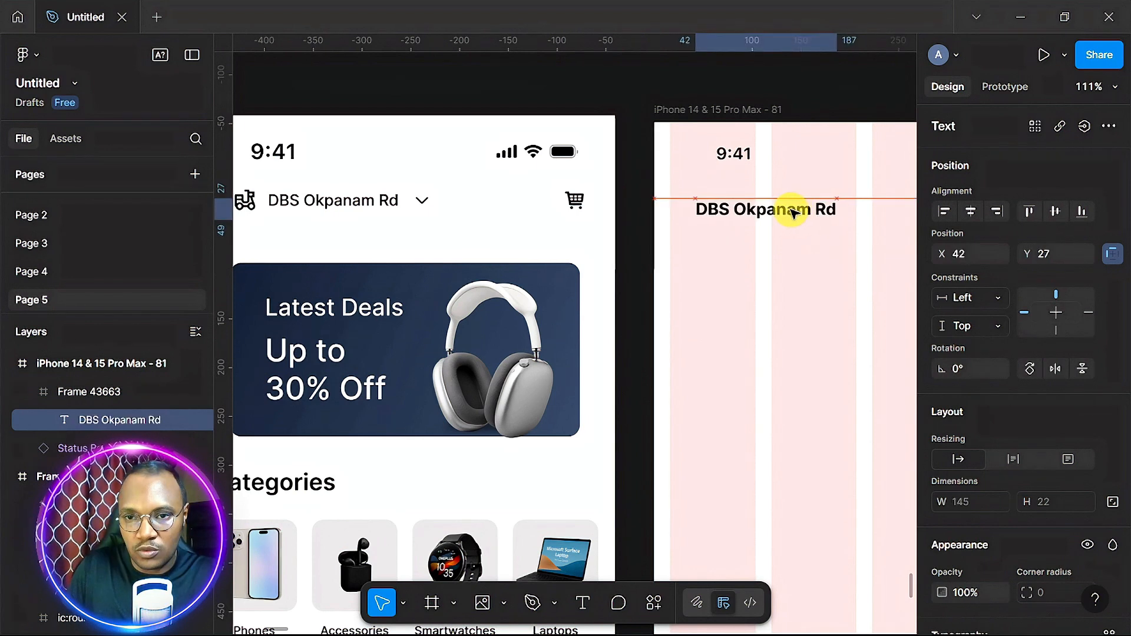
- Set the header's address text to size 16 with Medium weight
scroll(999, 456, down, 6)
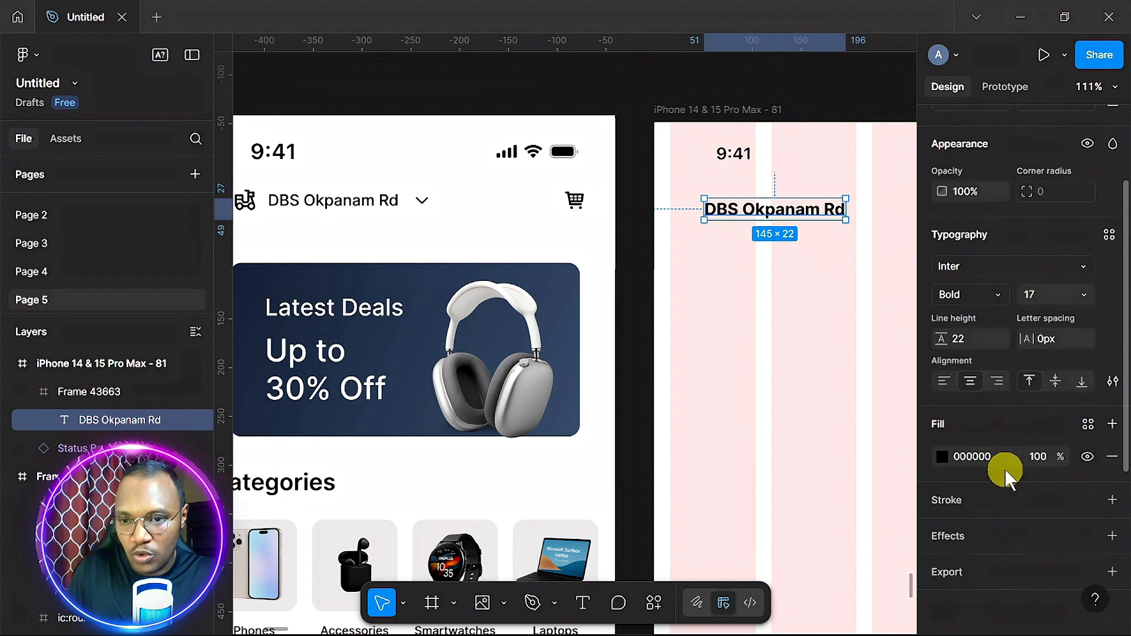
click(1085, 294)
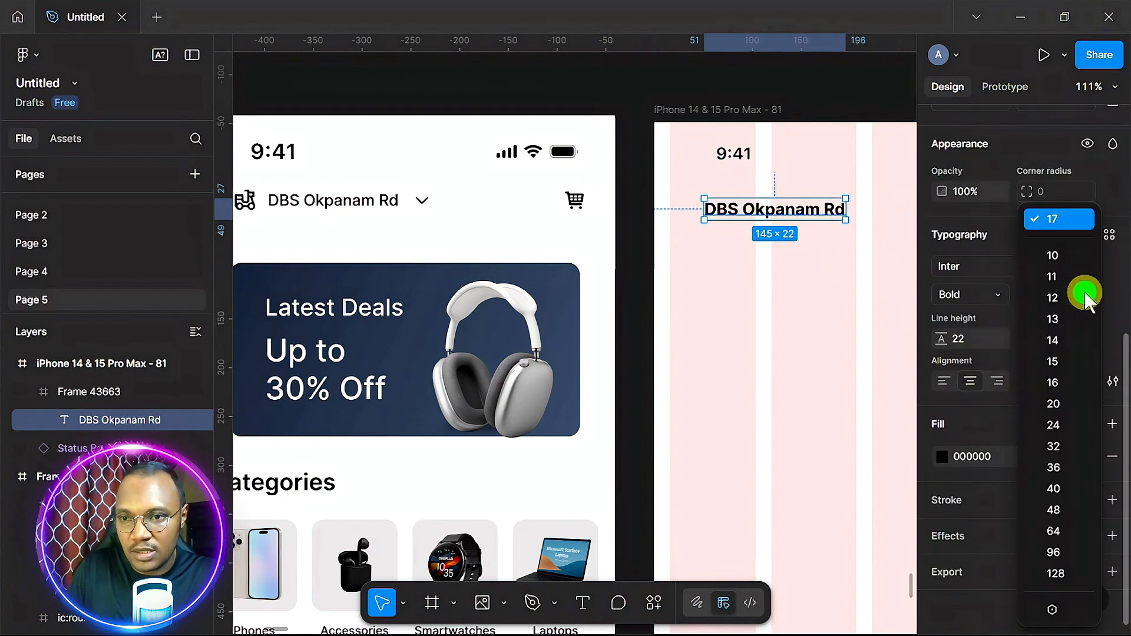
click(1075, 383)
click(1001, 293)
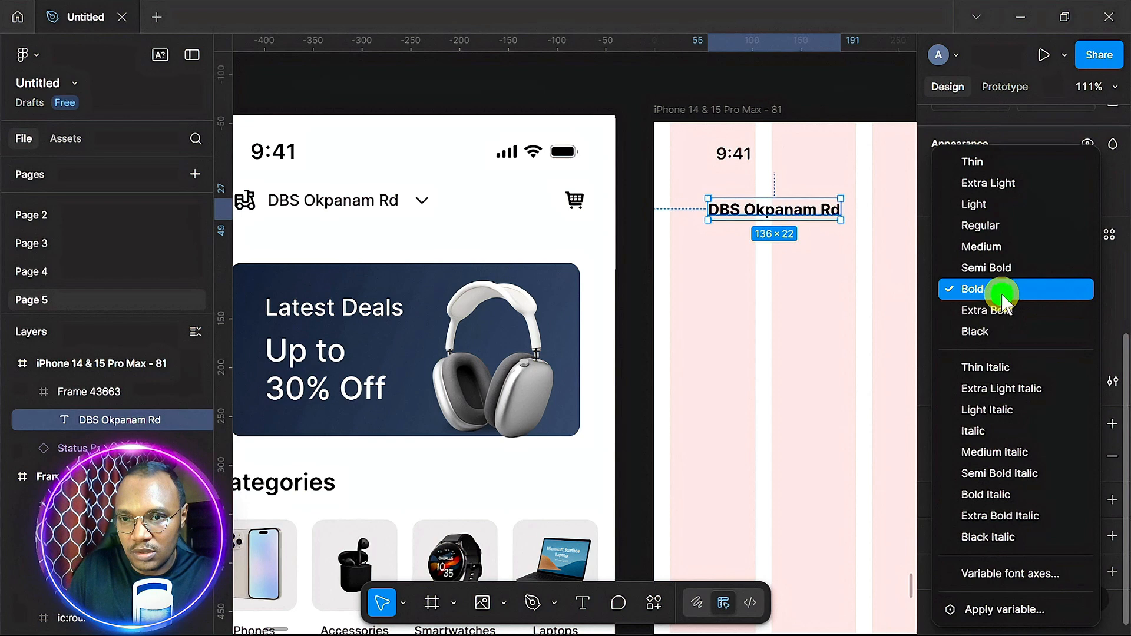
click(1008, 246)
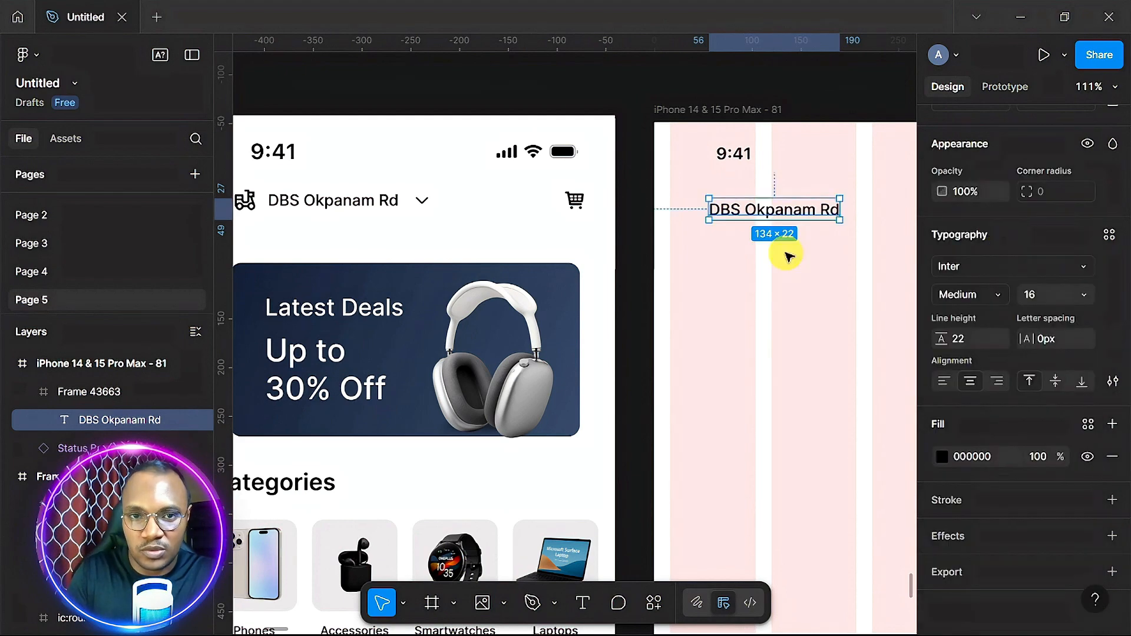
- Move the icon frame from beside the Home design to the far side of the new iPhone frame
scroll(786, 255, right, 1)
scroll(786, 255, down, 3)
scroll(786, 255, up, 1)
scroll(786, 255, right, 1)
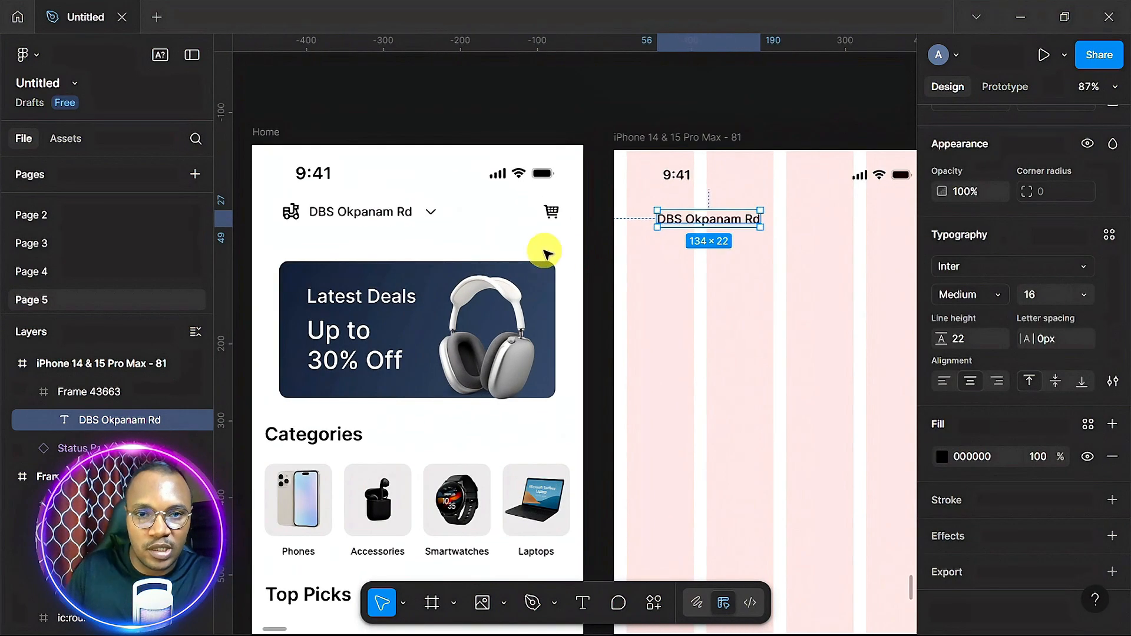
scroll(544, 253, left, 5)
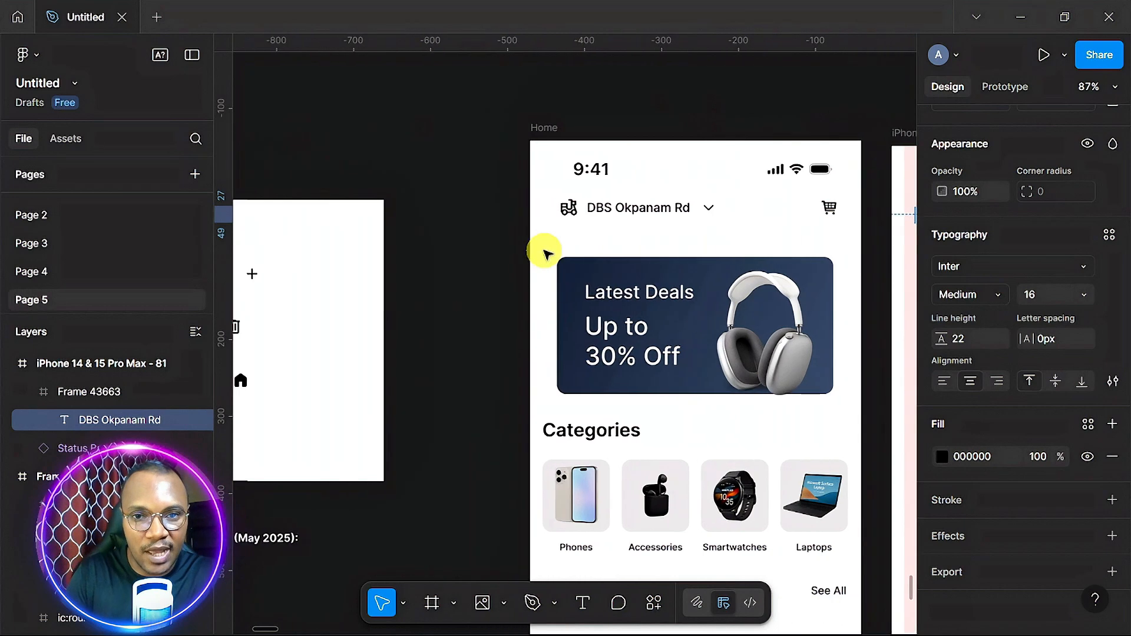
scroll(545, 253, down, 3)
scroll(545, 254, left, 2)
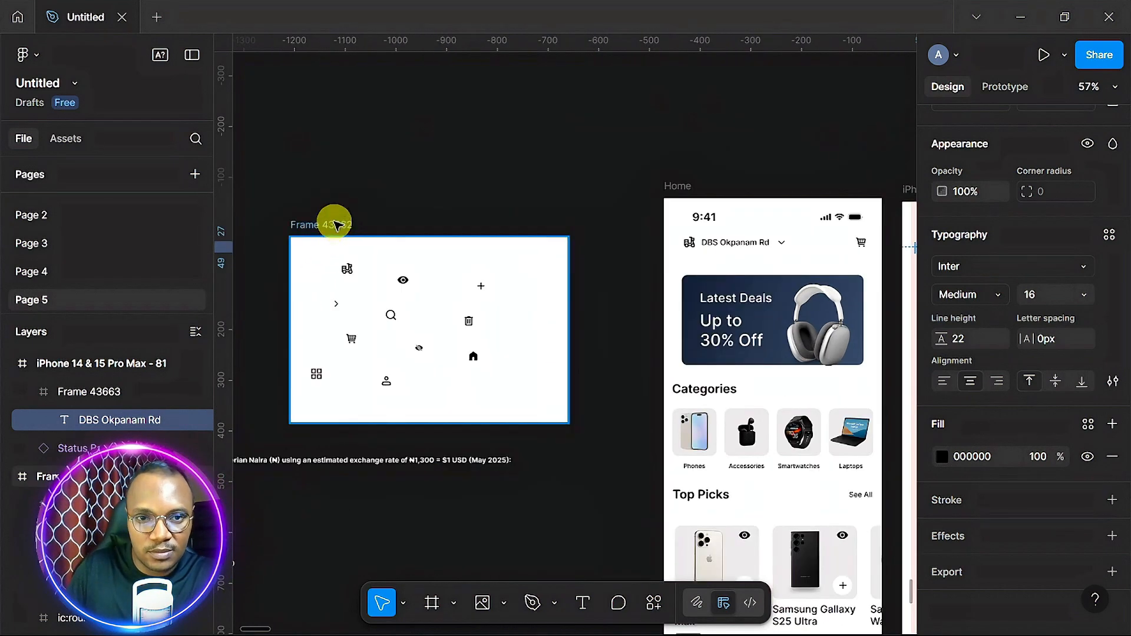
mouse_move(334, 222)
mouse_down()
mouse_move(540, 172)
mouse_move(821, 143)
mouse_move(1056, 179)
mouse_move(785, 210)
mouse_move(777, 195)
mouse_move(748, 188)
mouse_up()
- Move the e-bike icon from the icon frame into the header, just before the address text
scroll(592, 392, up, 5)
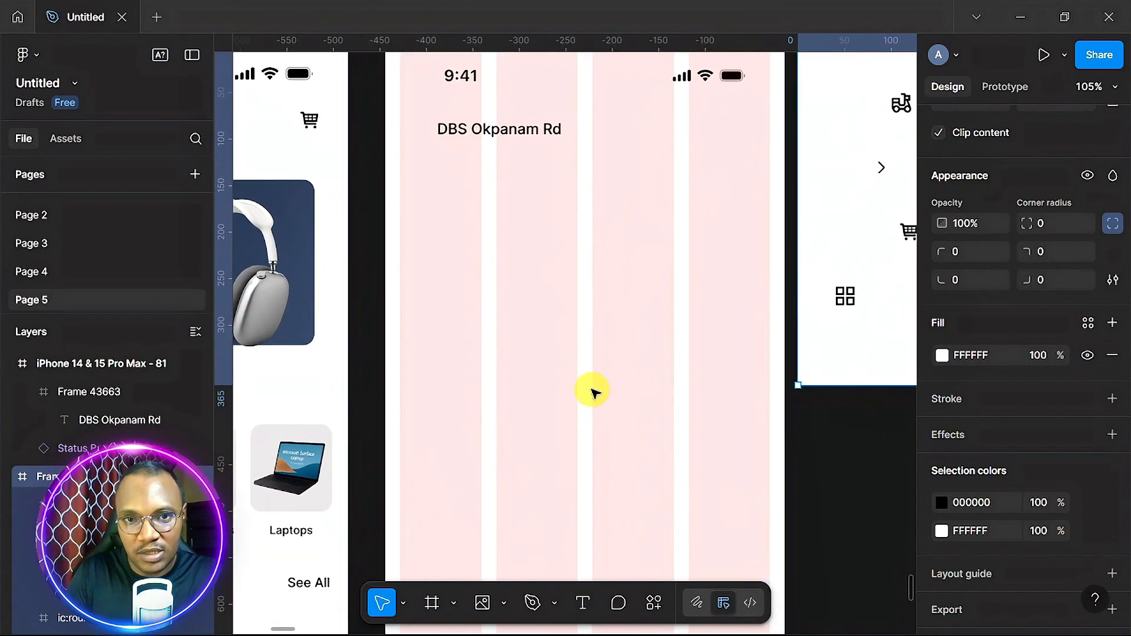
scroll(592, 392, right, 3)
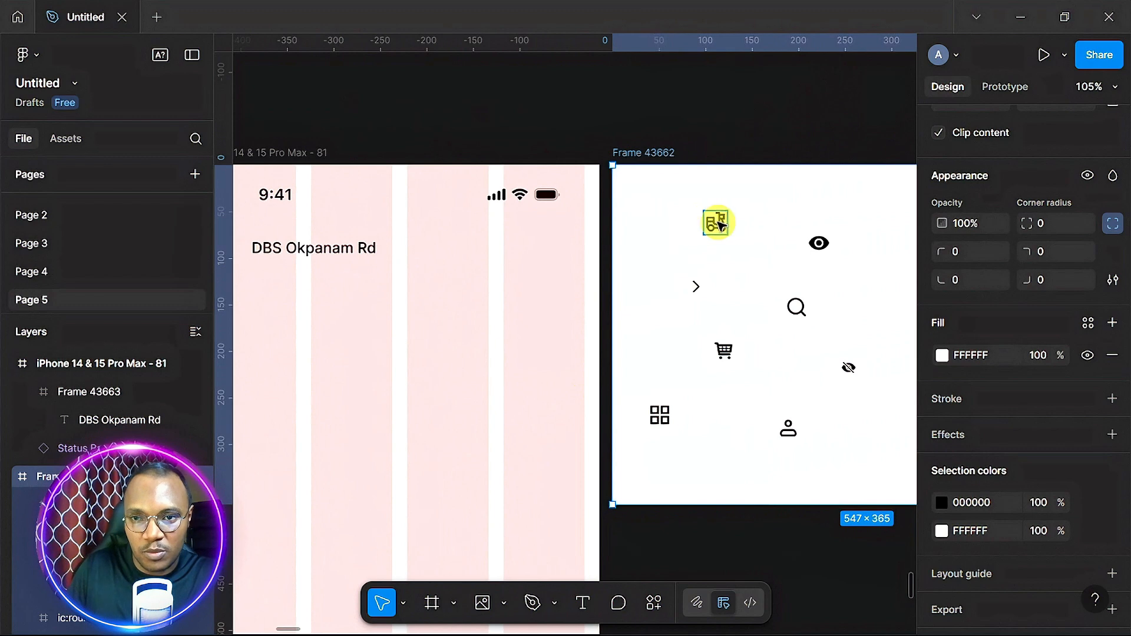
drag(716, 222, 543, 252)
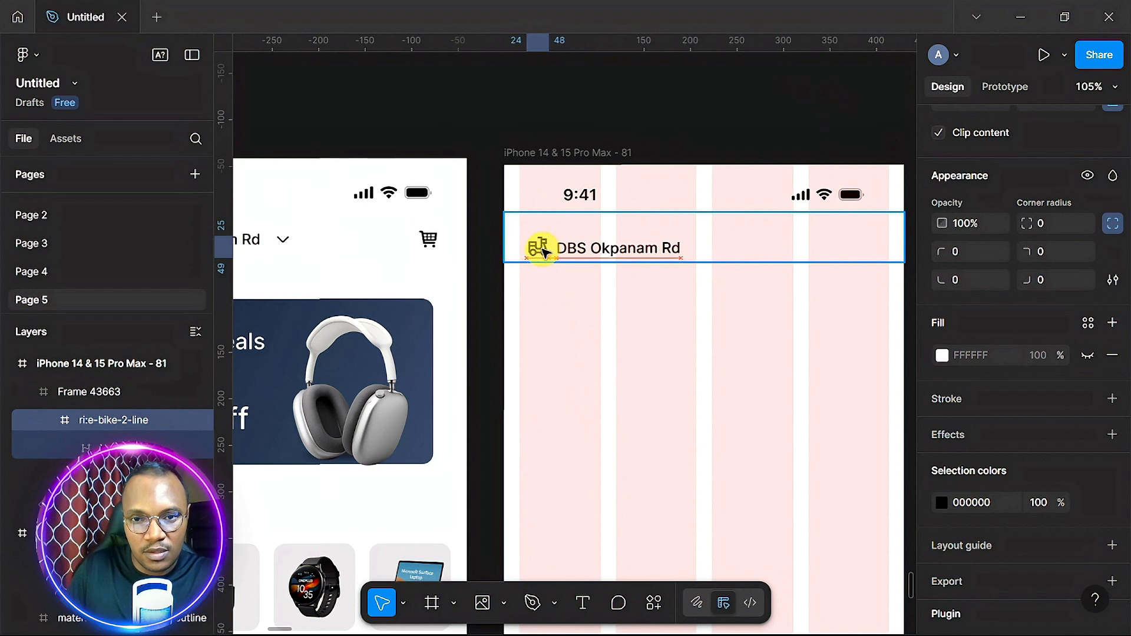
click(572, 224)
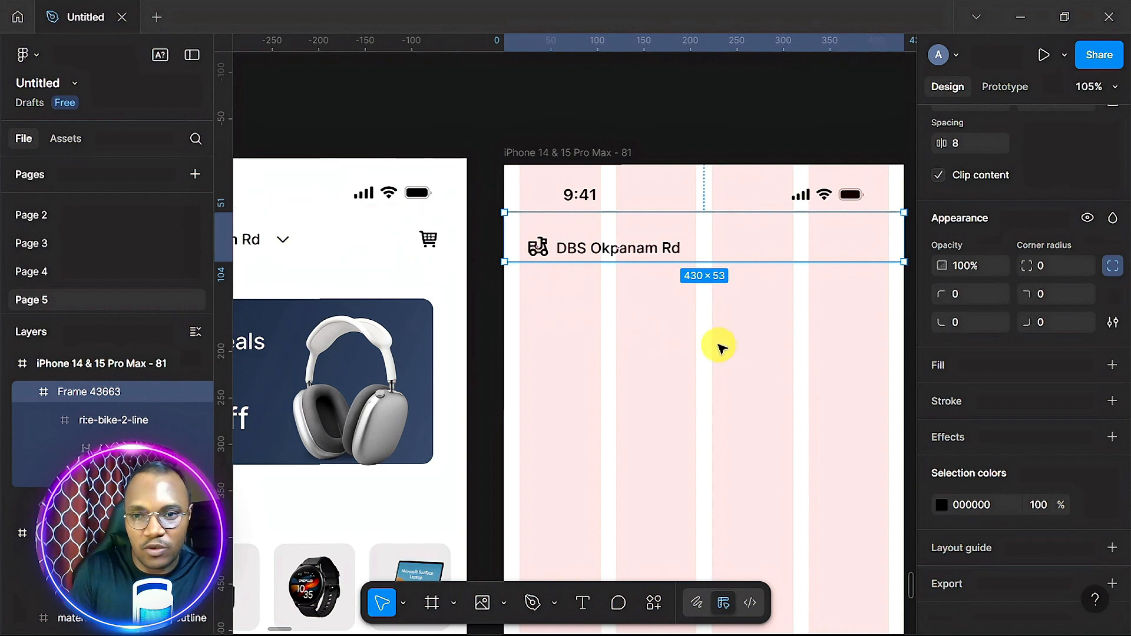
- Move the arrow icon into the header just after the address text and rotate it to -90° so it points down
scroll(719, 347, right, 5)
scroll(718, 347, right, 2)
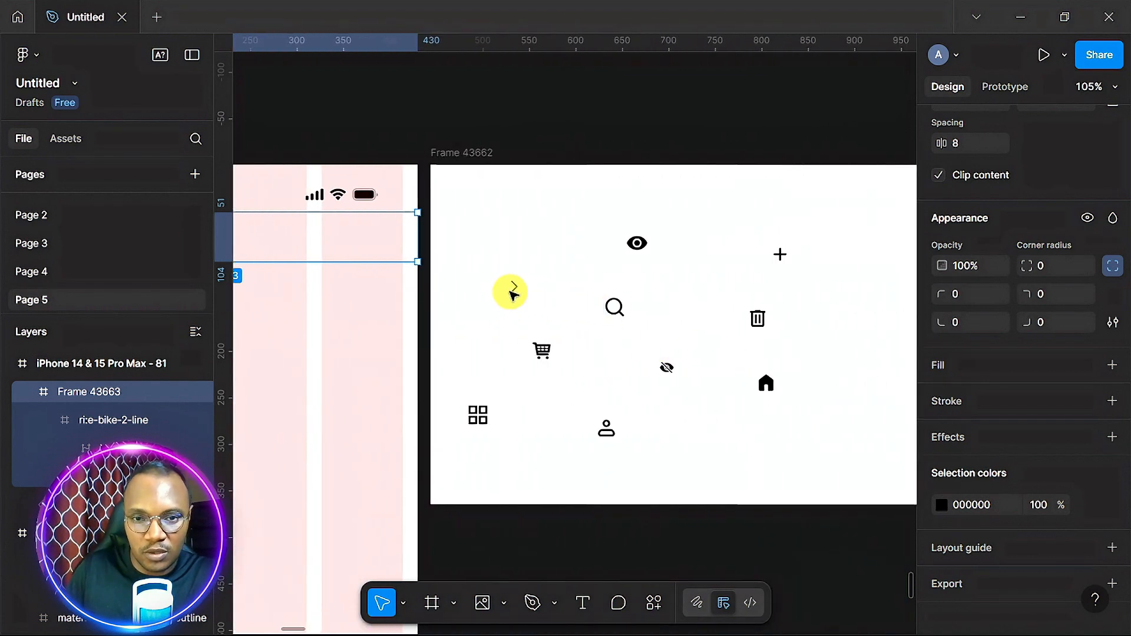
drag(514, 289, 258, 248)
scroll(259, 249, left, 5)
drag(578, 247, 536, 247)
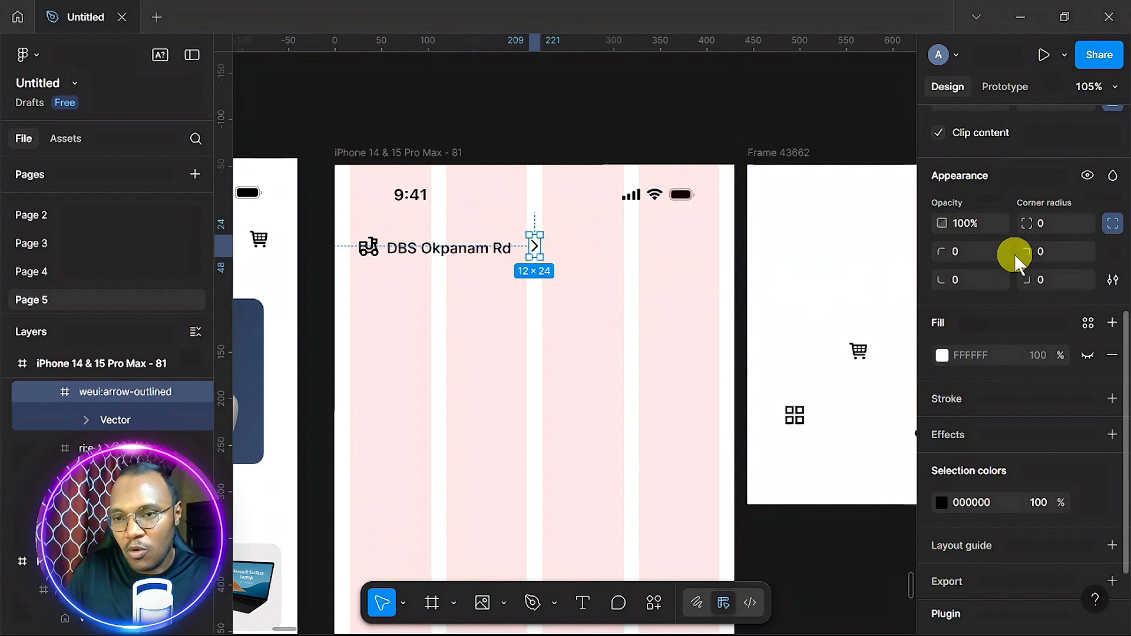
scroll(1014, 259, up, 5)
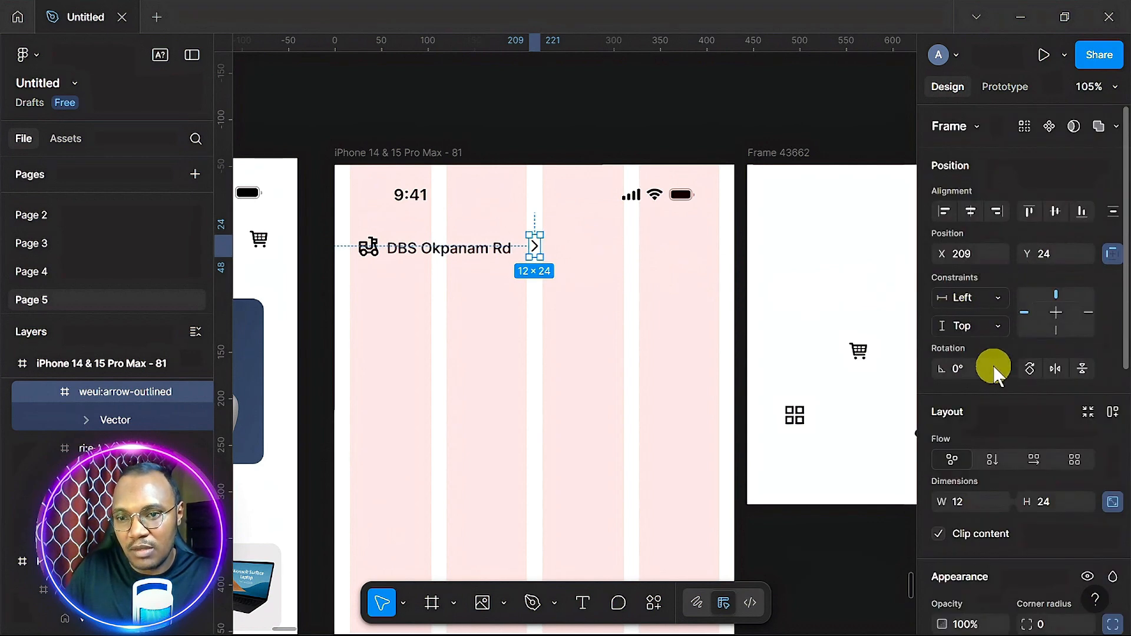
click(1032, 371)
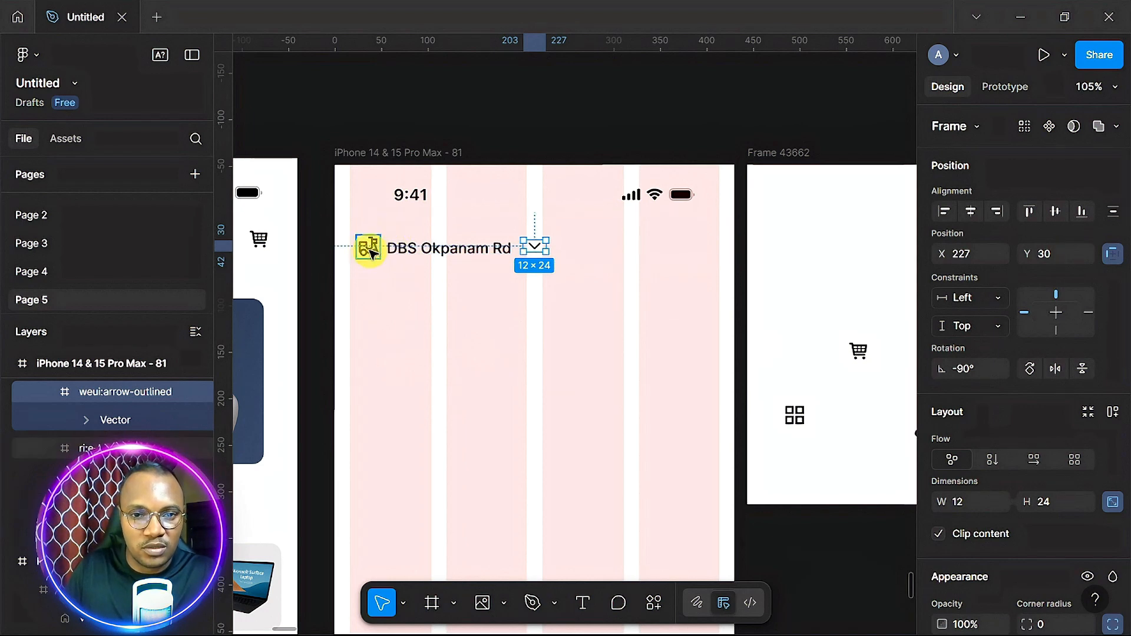
- Combine the e-bike icon, address text and arrow into a horizontal auto layout with a gap of 16
click(371, 250)
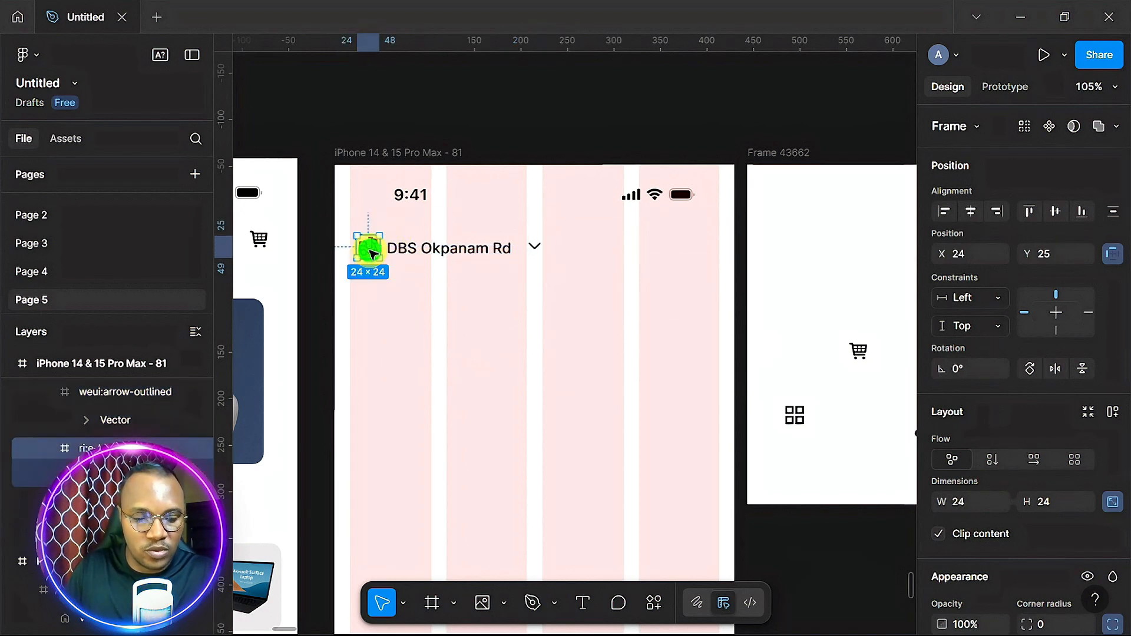
shift+click(424, 251)
shift+click(536, 248)
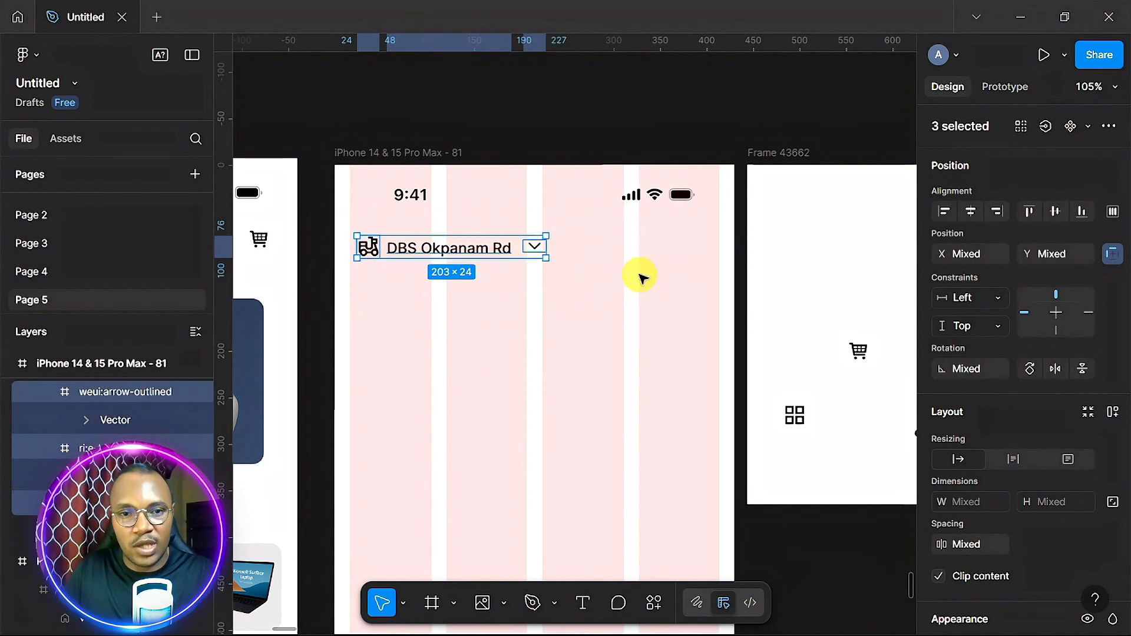
key(shift+a)
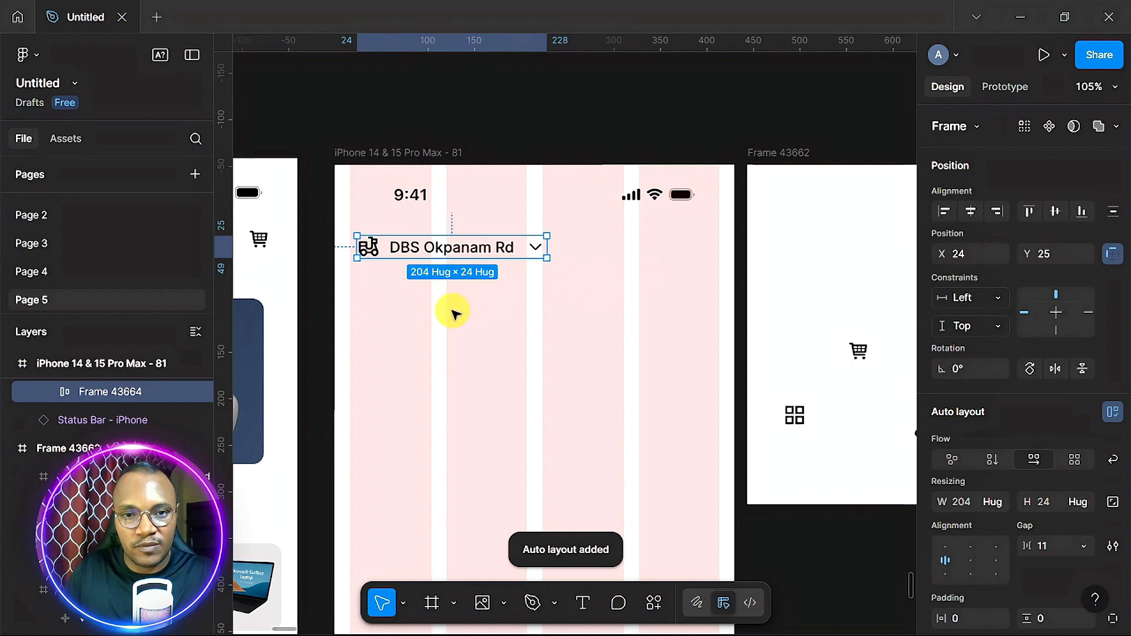
scroll(1030, 460, down, 5)
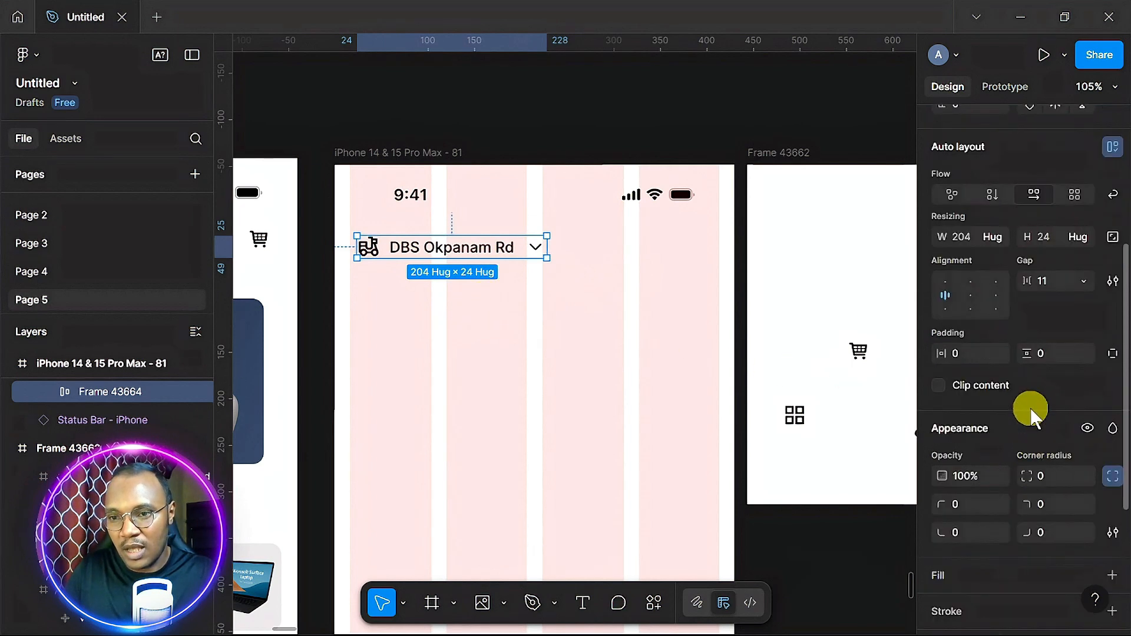
click(1055, 282)
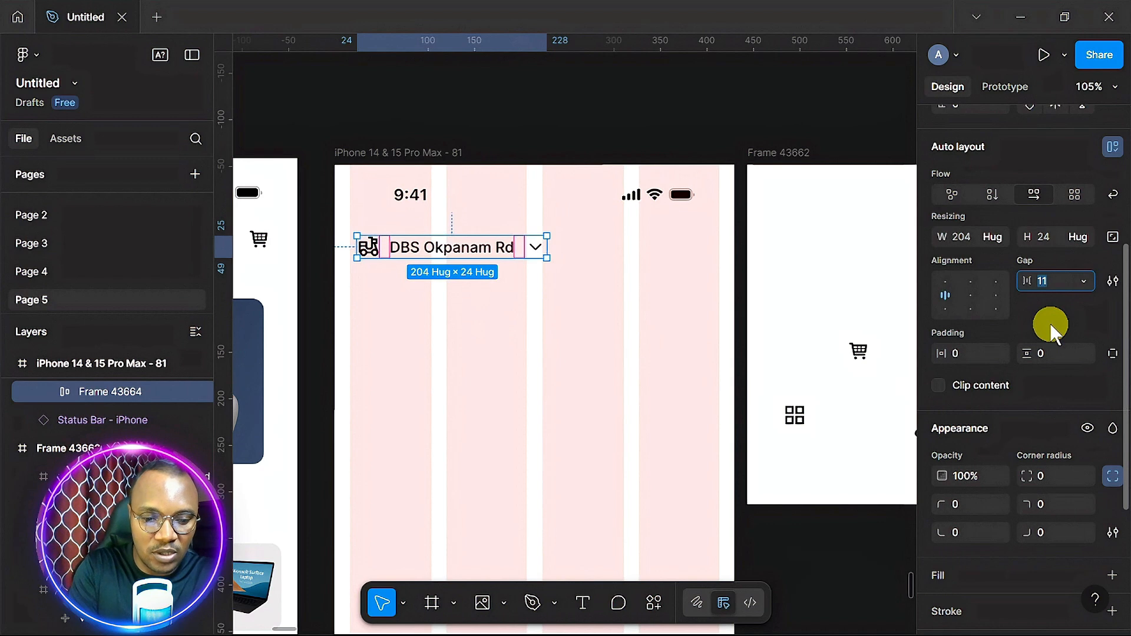
text(16)
key(Return)
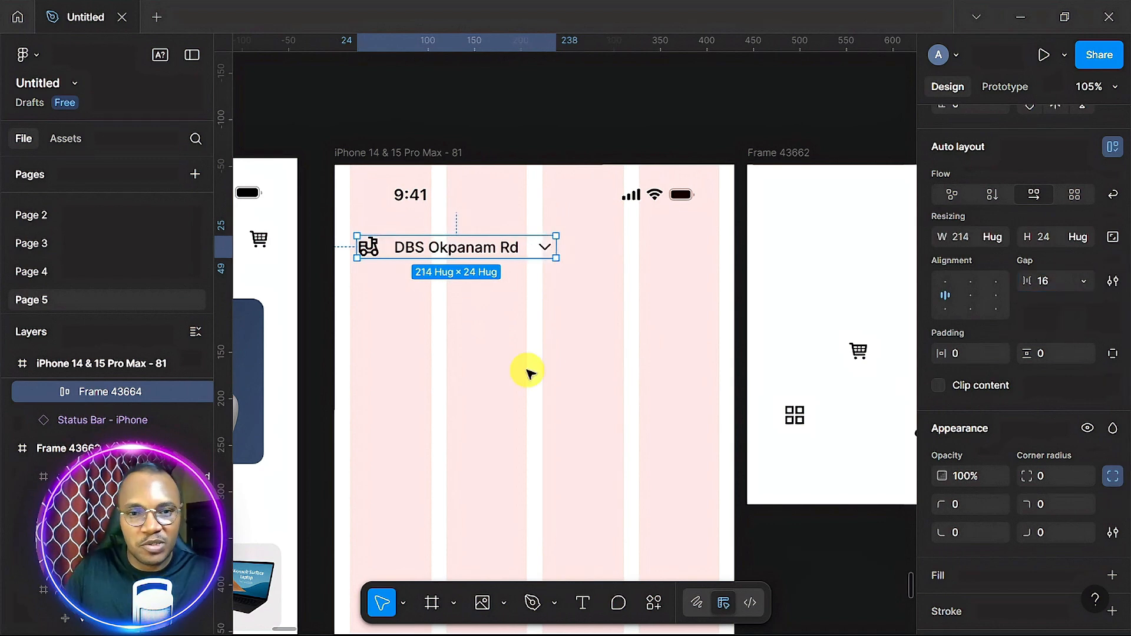
- Move the shopping cart icon from the icon frame to the far end of the header, opposite the address row
scroll(528, 371, down, 3)
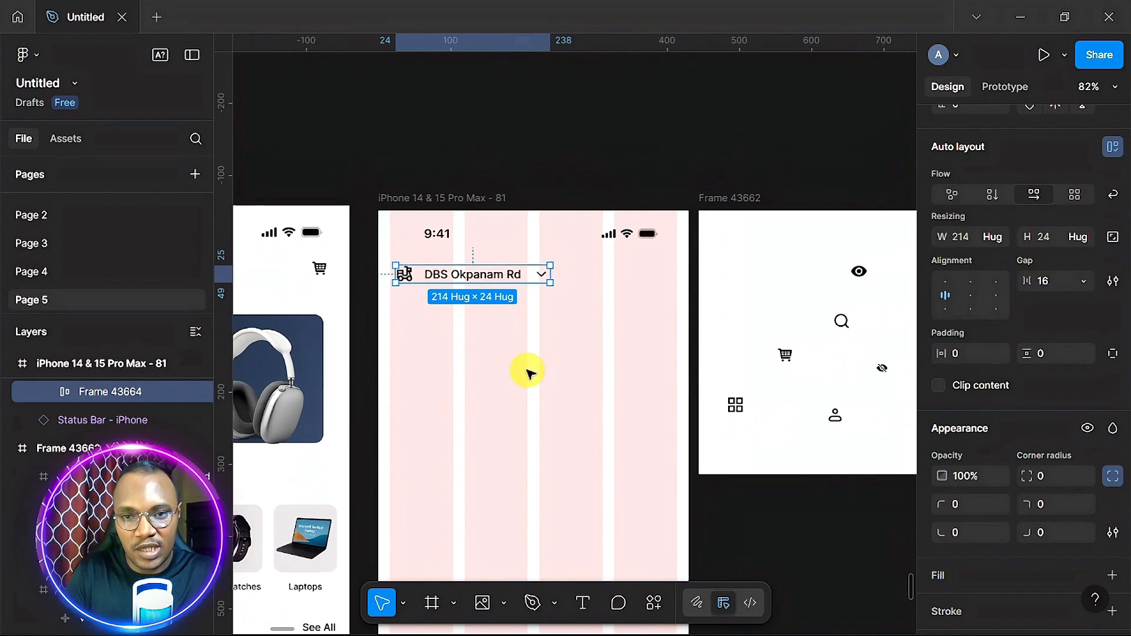
click(790, 355)
drag(788, 359, 644, 271)
scroll(563, 332, up, 3)
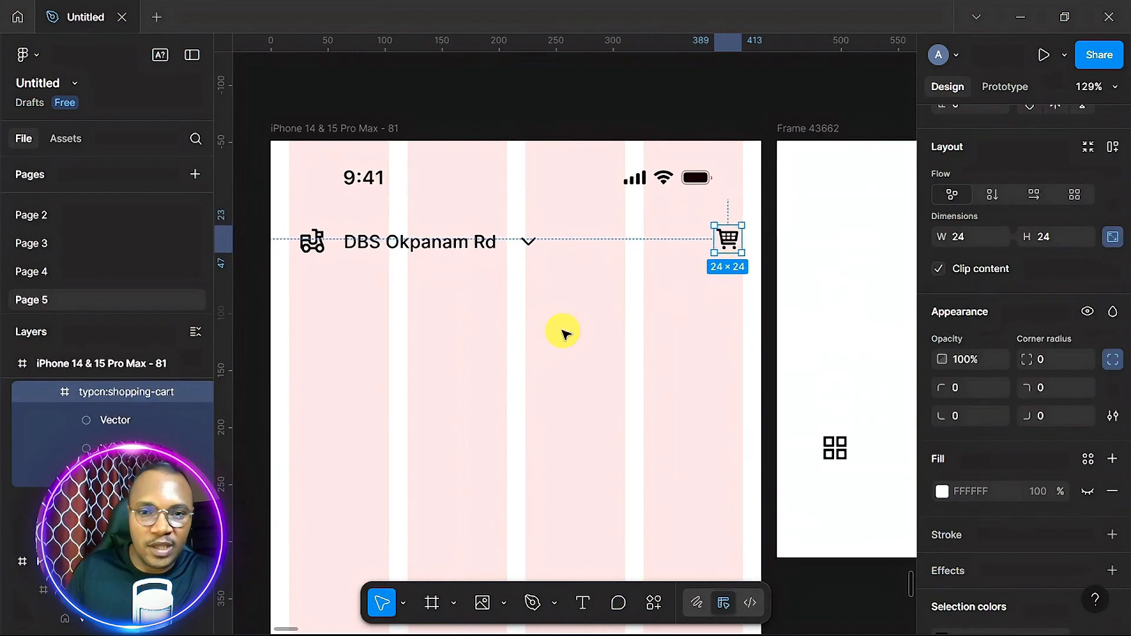
- Centre the address row vertically within the header frame
click(448, 250)
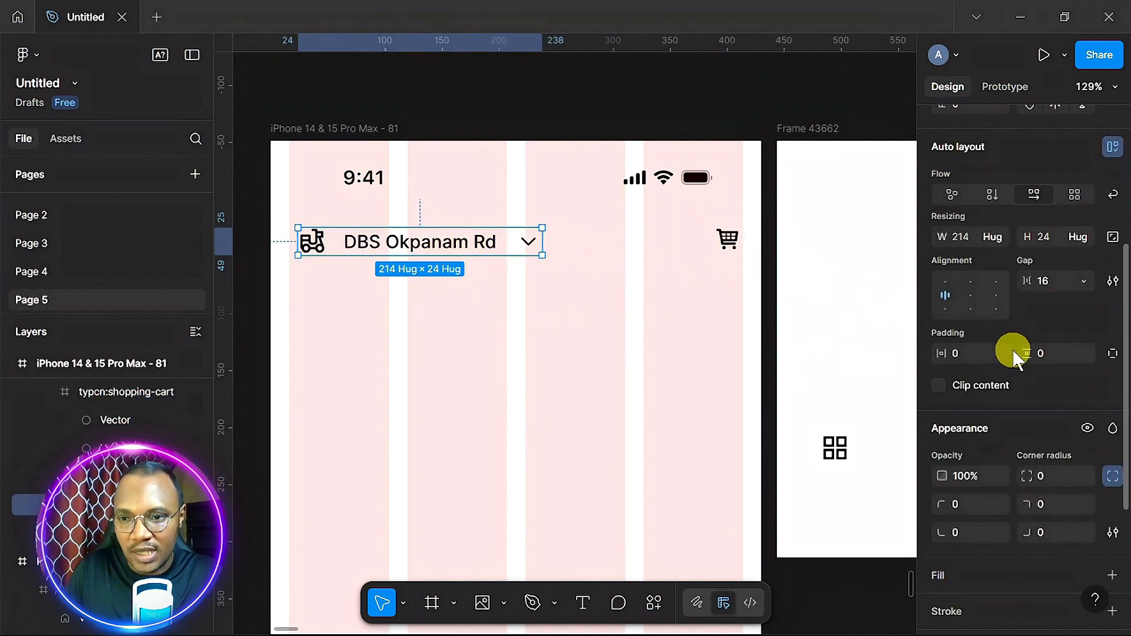
scroll(977, 330, up, 3)
scroll(972, 315, up, 3)
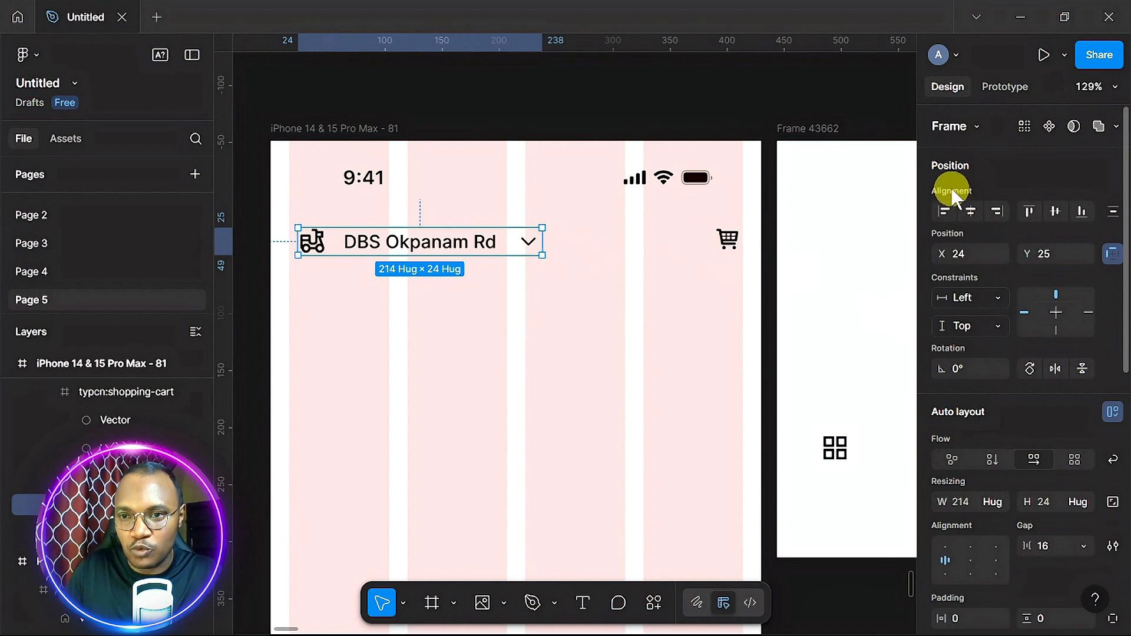
click(1054, 211)
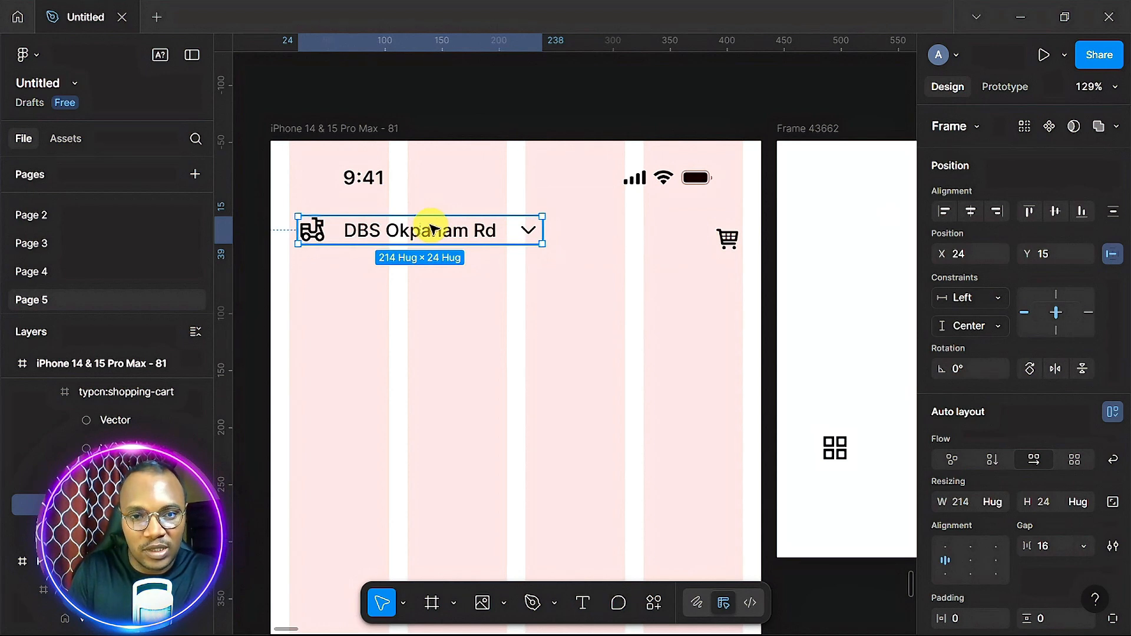
- Nudge the address row sideways to X 18 so it lines up with the first layout column
key(Left)
key(Left)
key(Left)
key(Left)
key(Left)
key(Left)
key(Left)
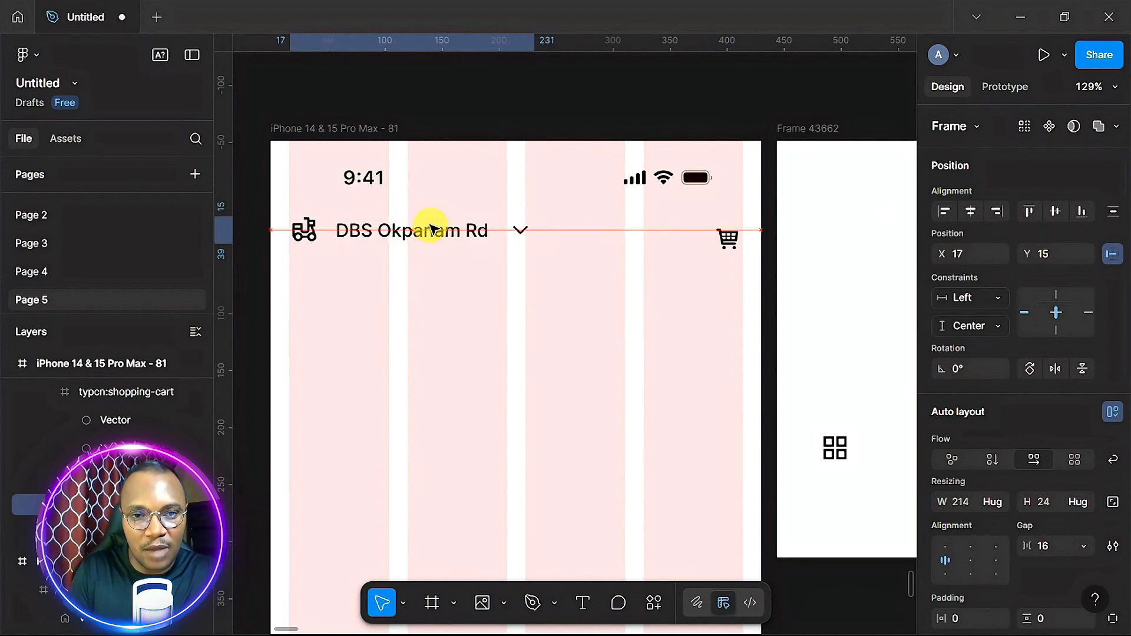
key(Left)
key(Left)
key(Right)
key(Right)
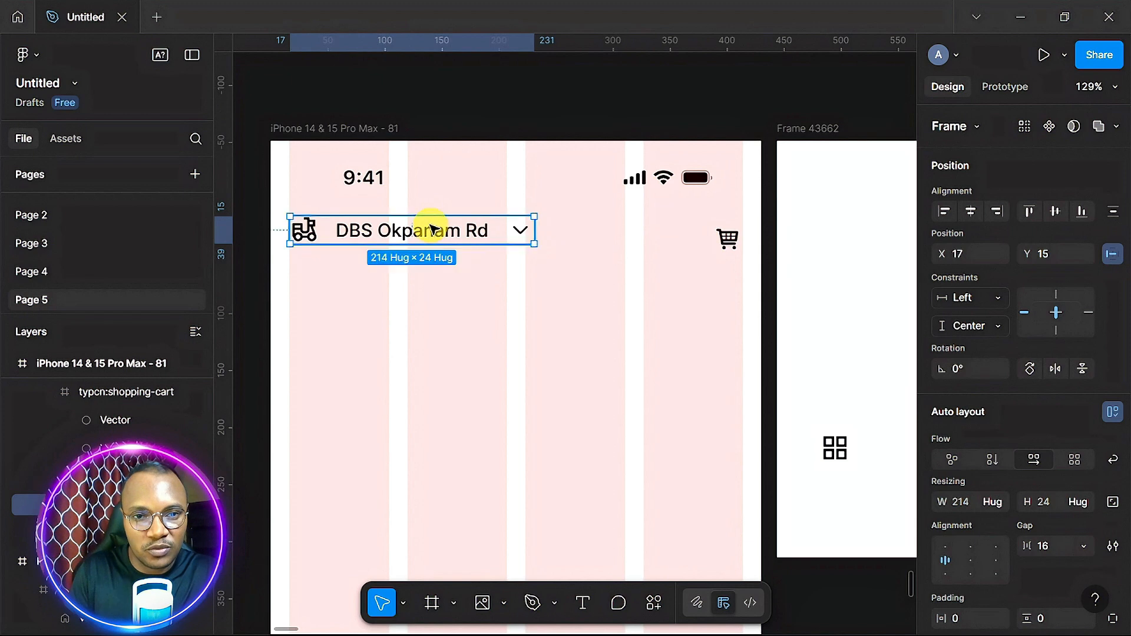
key(Right)
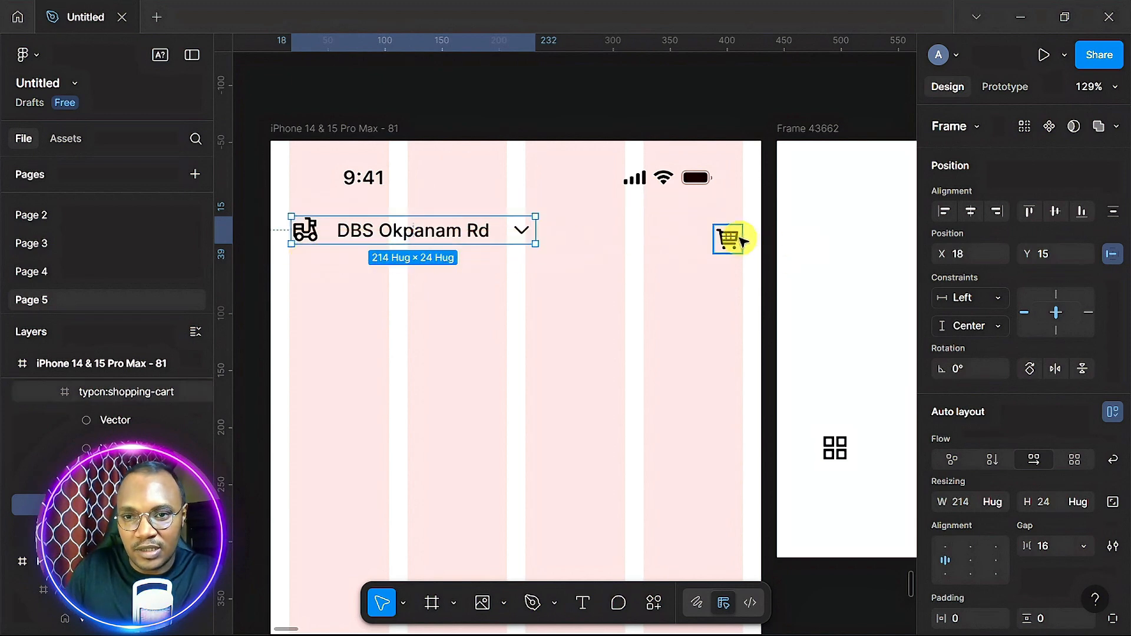
- Centre the shopping cart icon vertically within the header frame, then deselect it
click(734, 243)
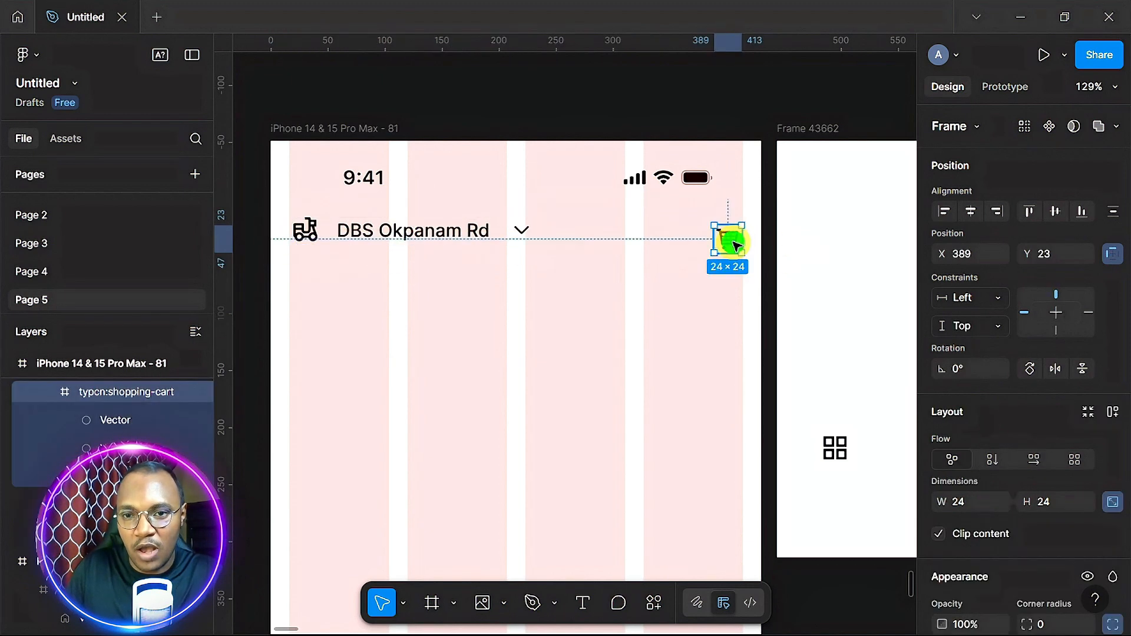
click(1055, 211)
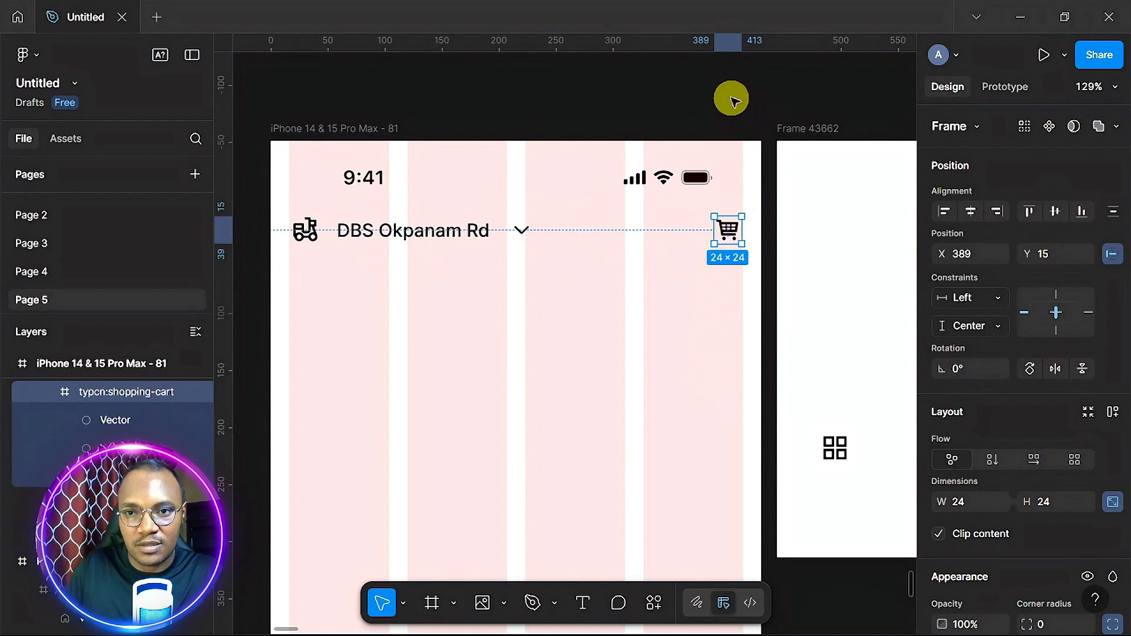
click(583, 370)
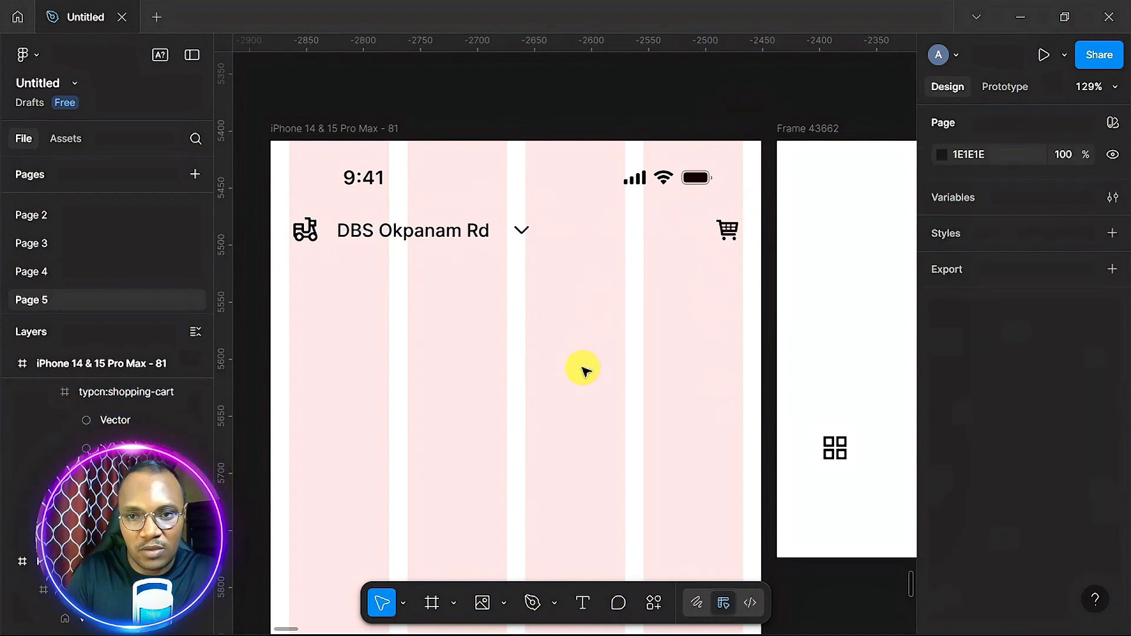
- Compare the new header with the reference Home screen and examine its Latest Deals banner
scroll(583, 370, left, 10)
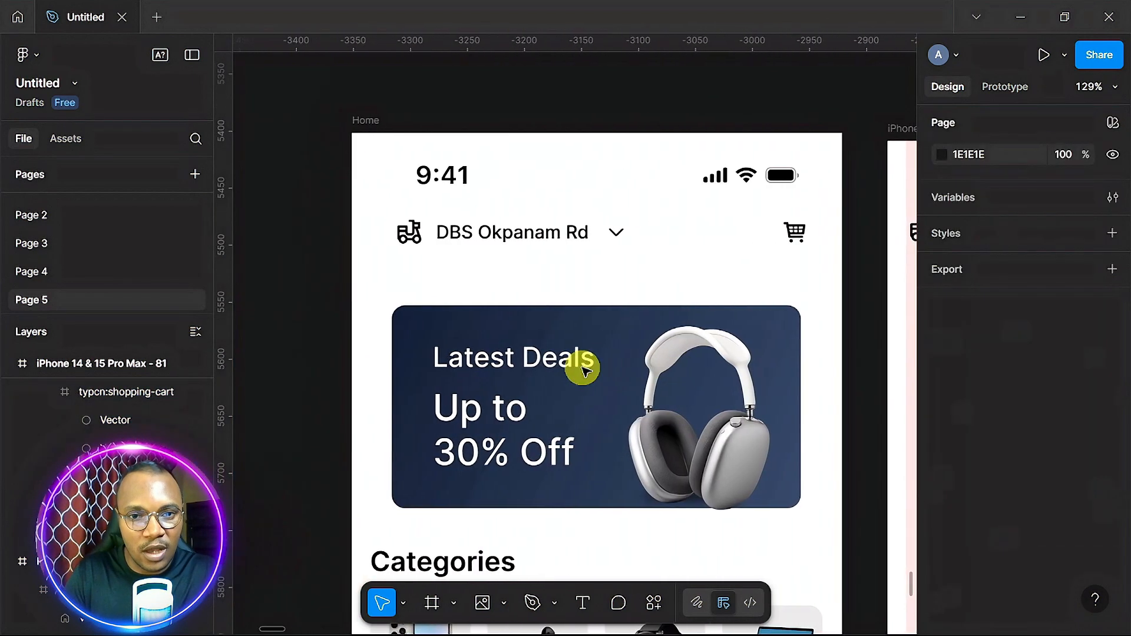
scroll(583, 369, right, 5)
scroll(583, 369, left, 4)
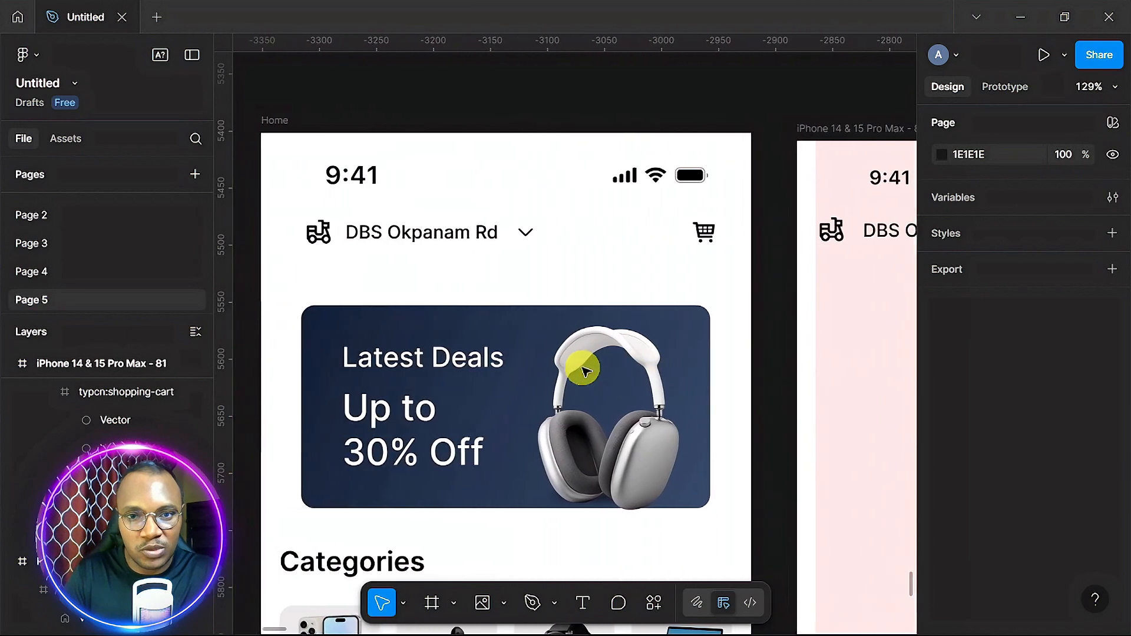
scroll(583, 369, right, 1)
scroll(583, 369, right, 5)
scroll(583, 369, down, 3)
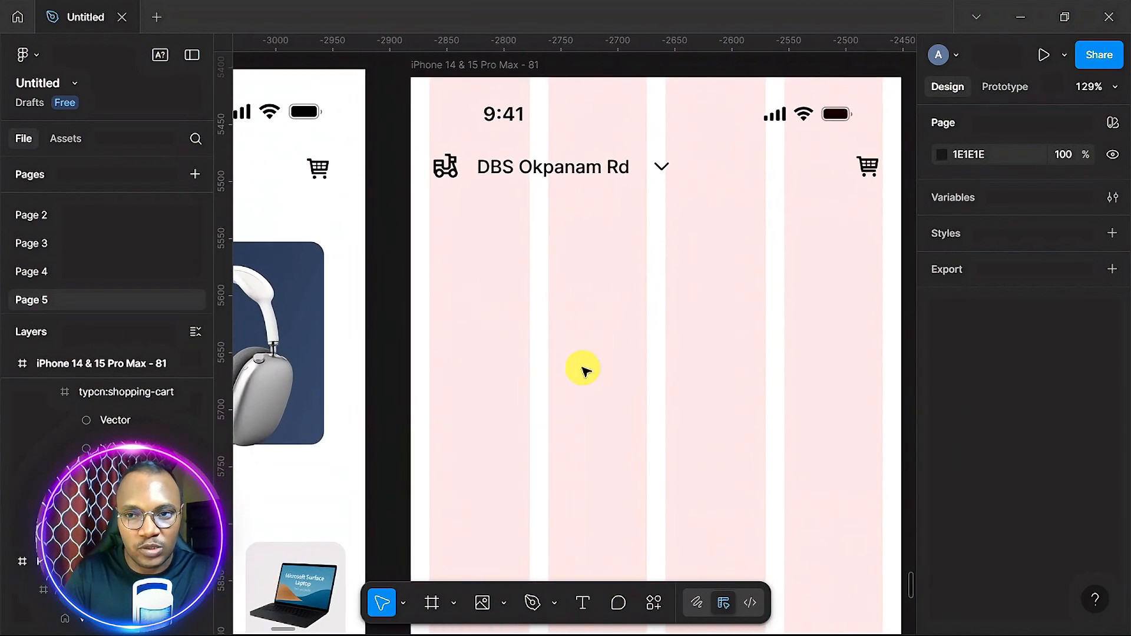
scroll(583, 369, left, 8)
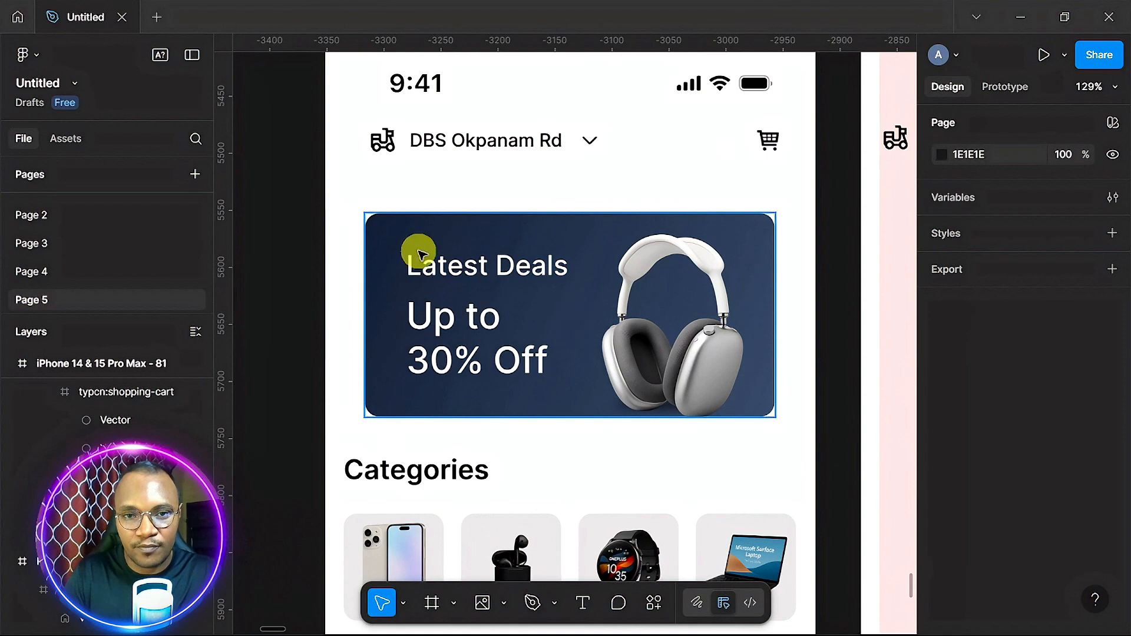
scroll(589, 328, down, 3)
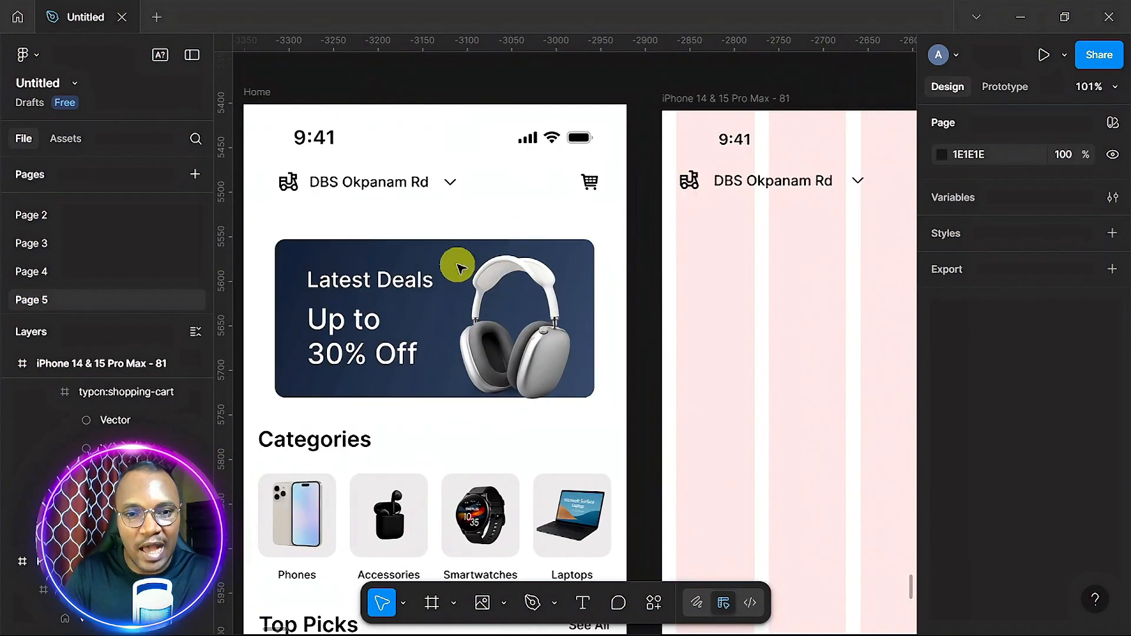
scroll(733, 305, right, 2)
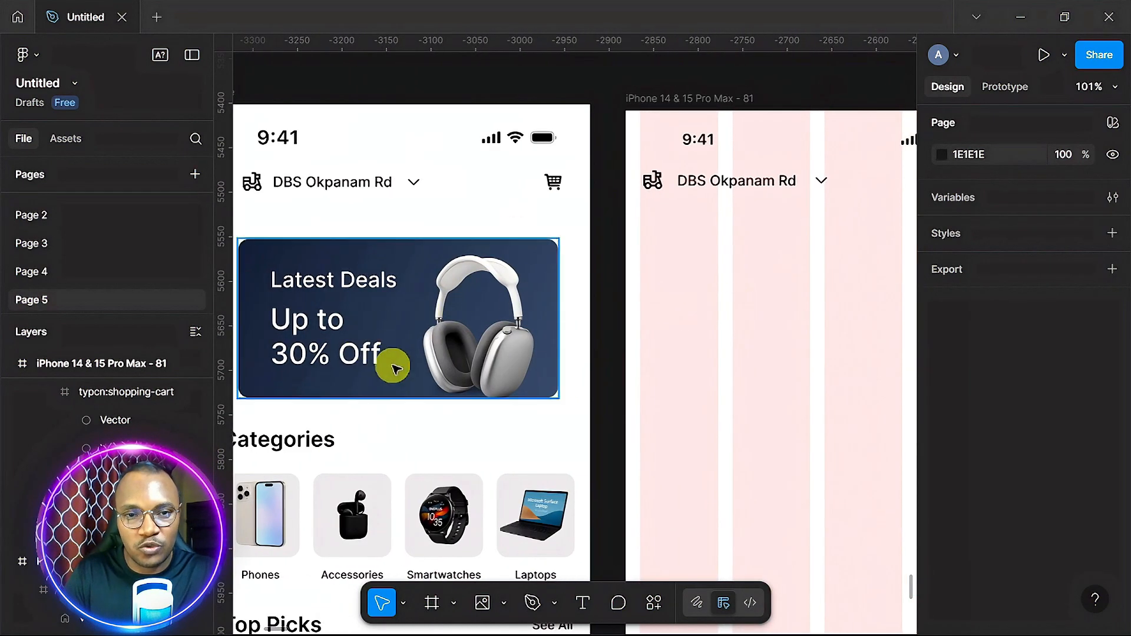
- Draw a banner frame of about 381 × 177 below the header, starting at the first layout column
scroll(712, 288, right, 10)
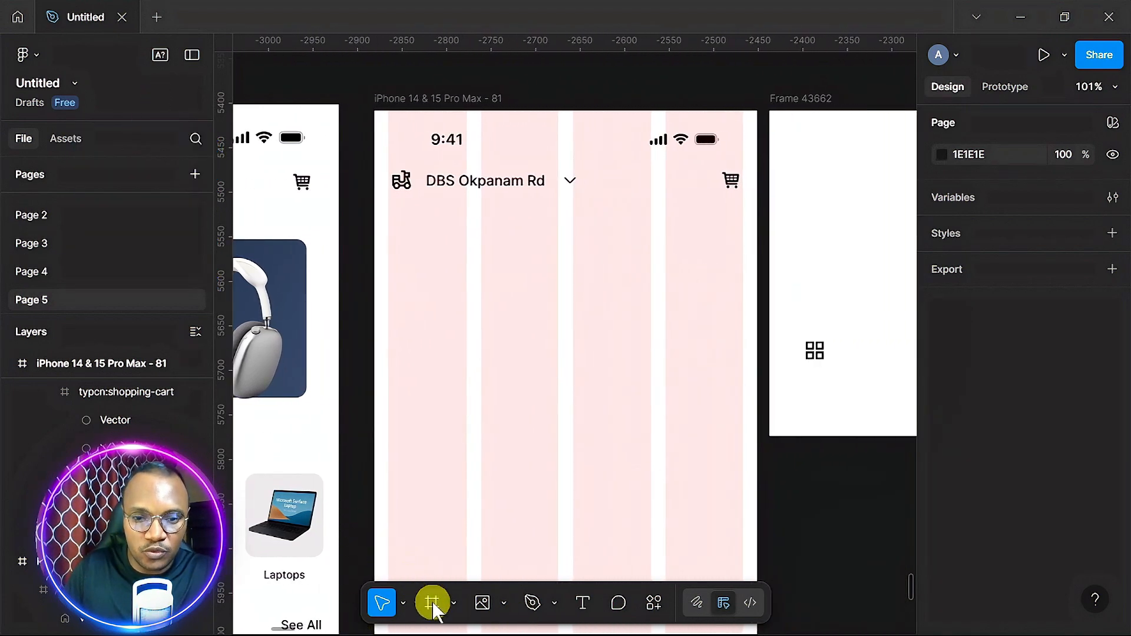
click(432, 602)
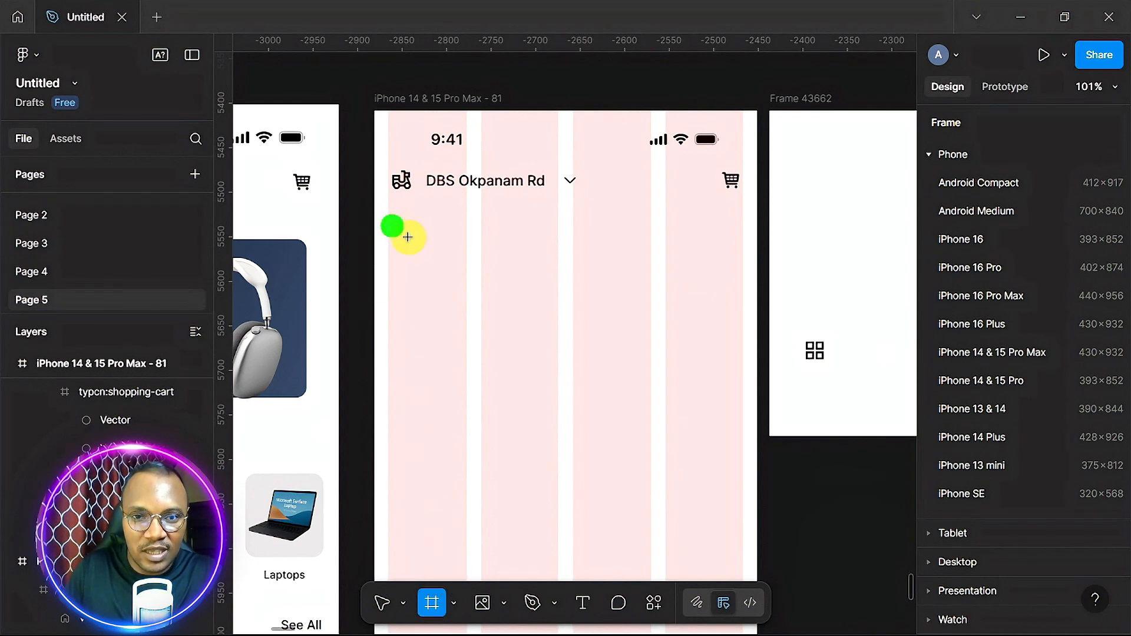
mouse_move(408, 237)
mouse_down()
mouse_move(537, 323)
mouse_move(649, 348)
mouse_move(737, 391)
mouse_move(728, 383)
mouse_up()
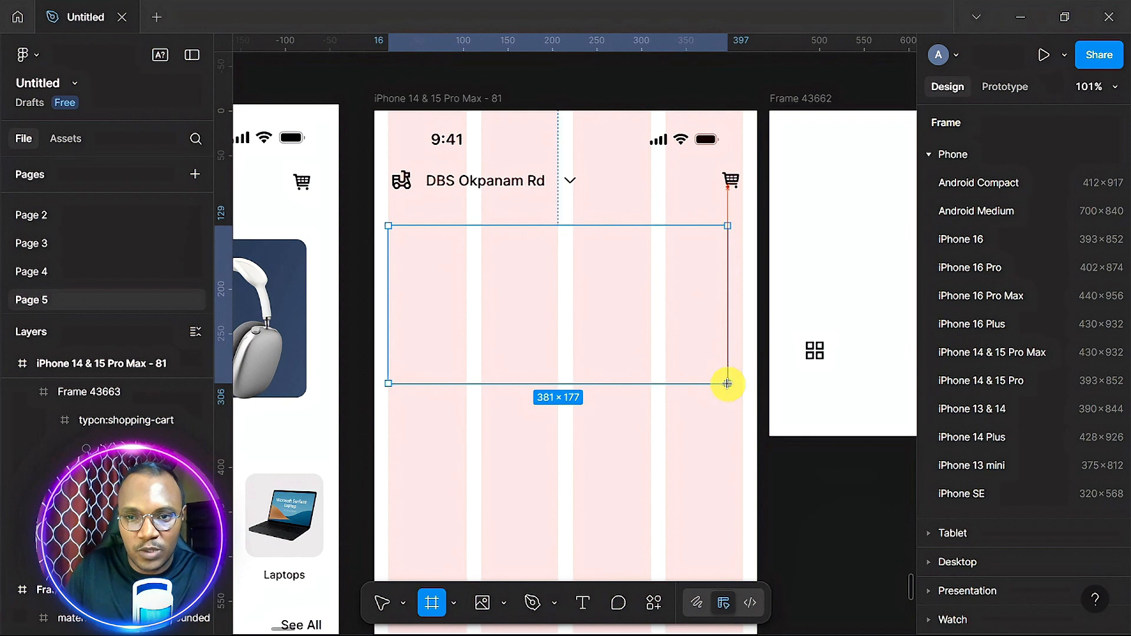
drag(728, 384, 727, 384)
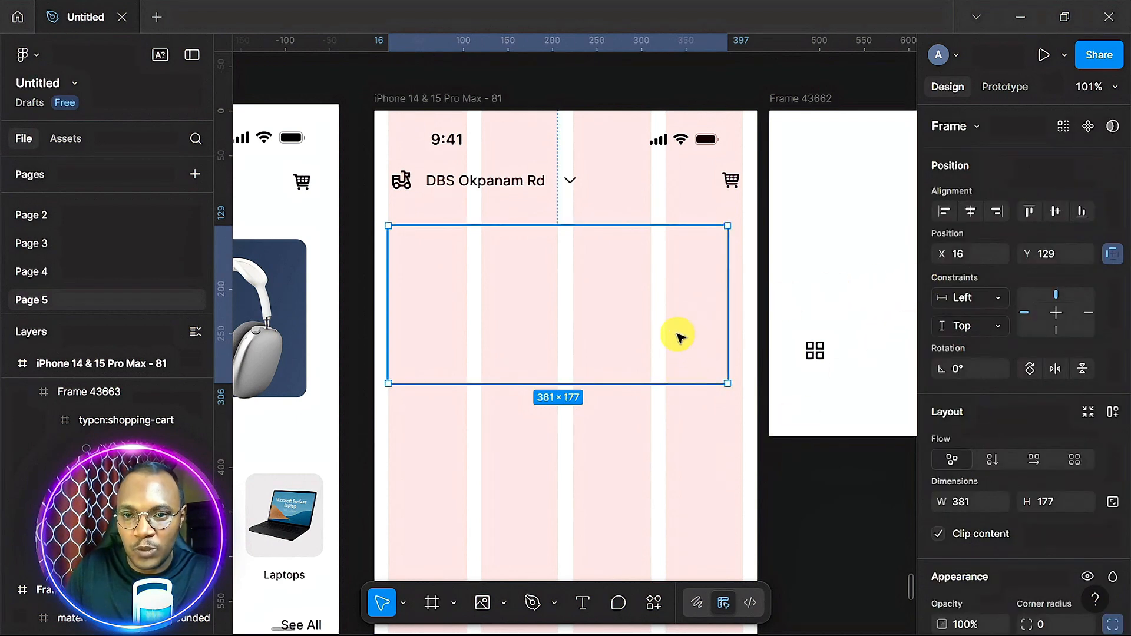
- Add a fill to the banner frame and change it from solid to a linear gradient
scroll(1049, 435, down, 5)
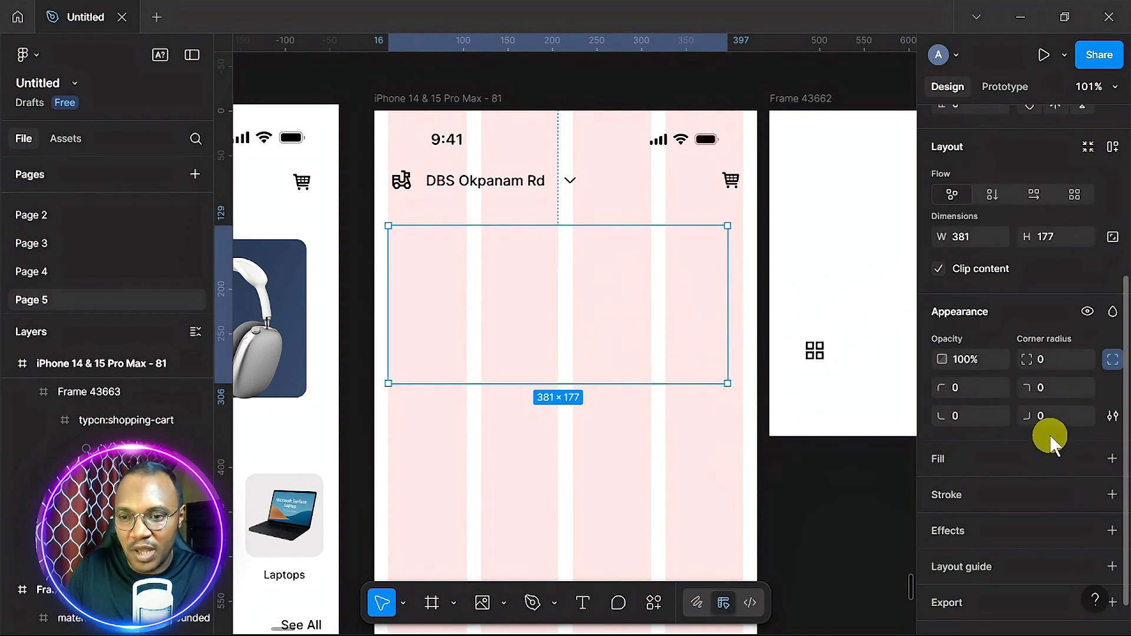
scroll(1066, 463, down, 1)
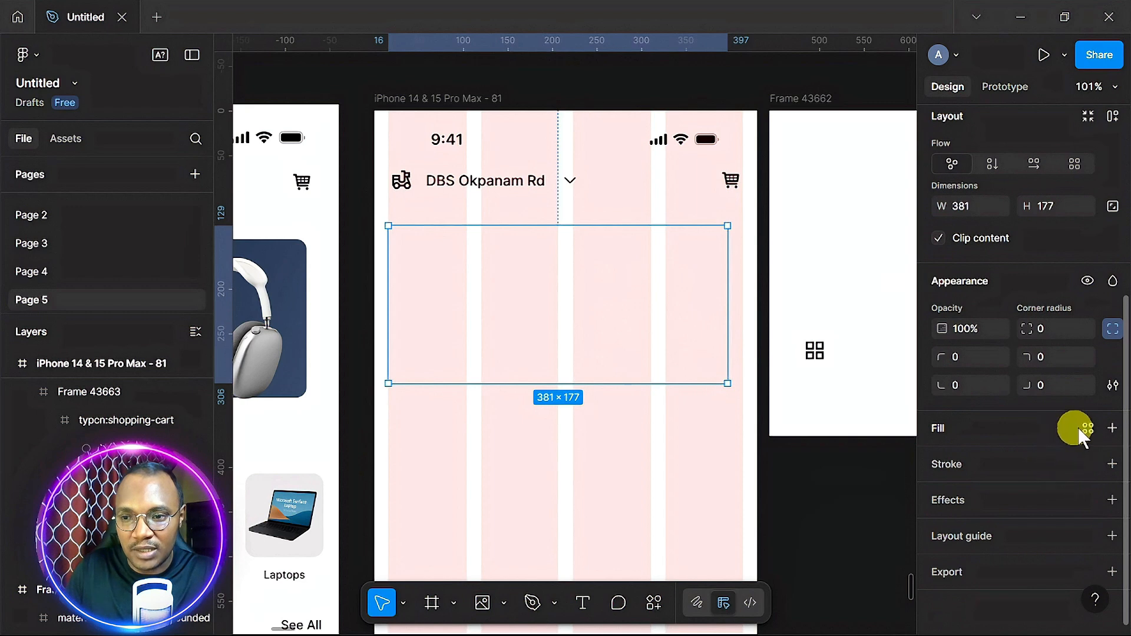
click(1114, 428)
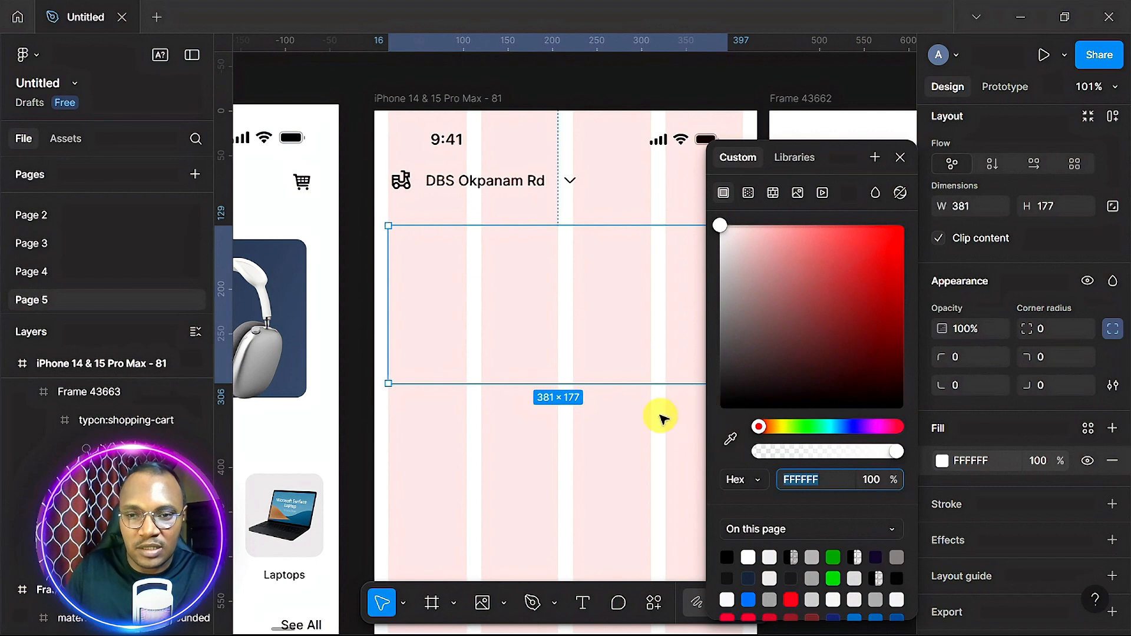
scroll(660, 419, left, 5)
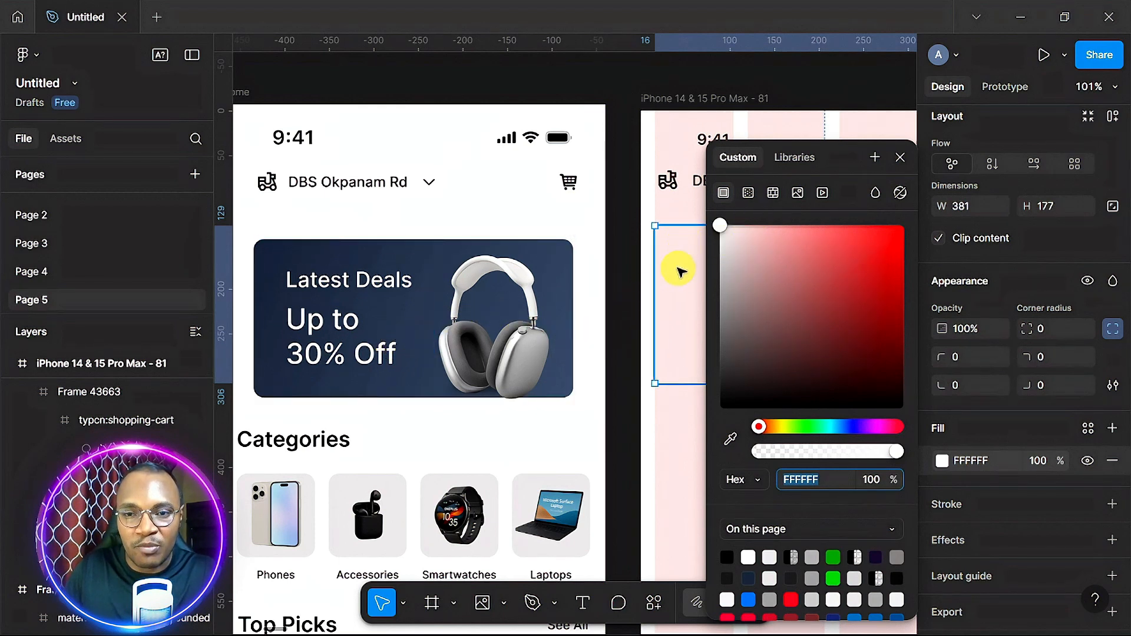
click(749, 194)
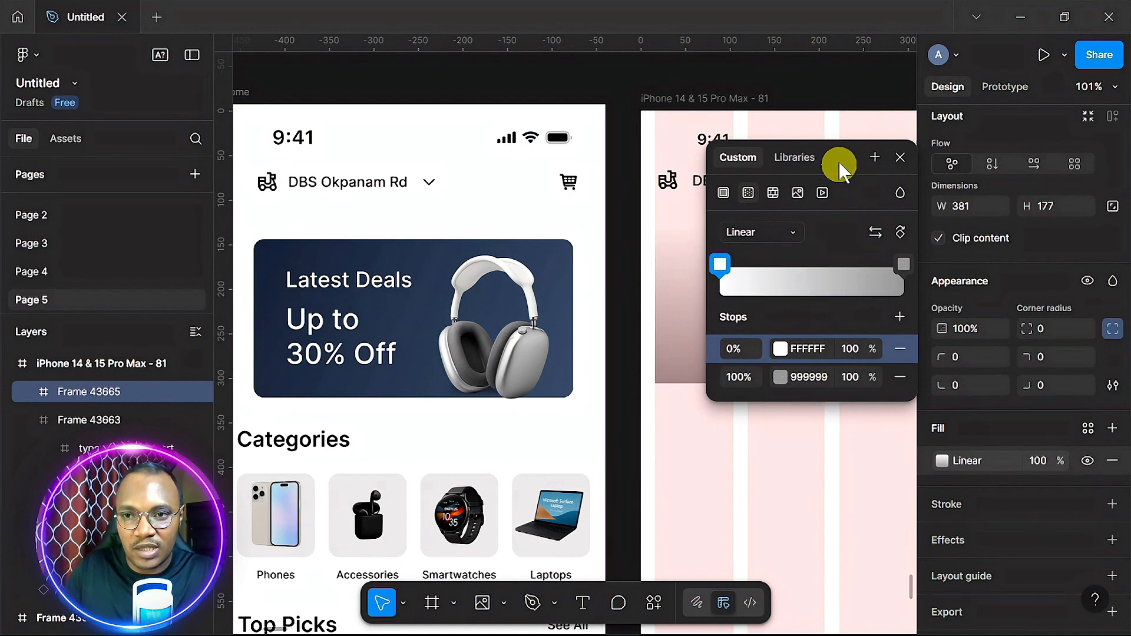
- Run the banner's gradient diagonally, with the 0% stop at its lower-right corner and the 100% stop at its upper-left corner
drag(844, 162, 563, 112)
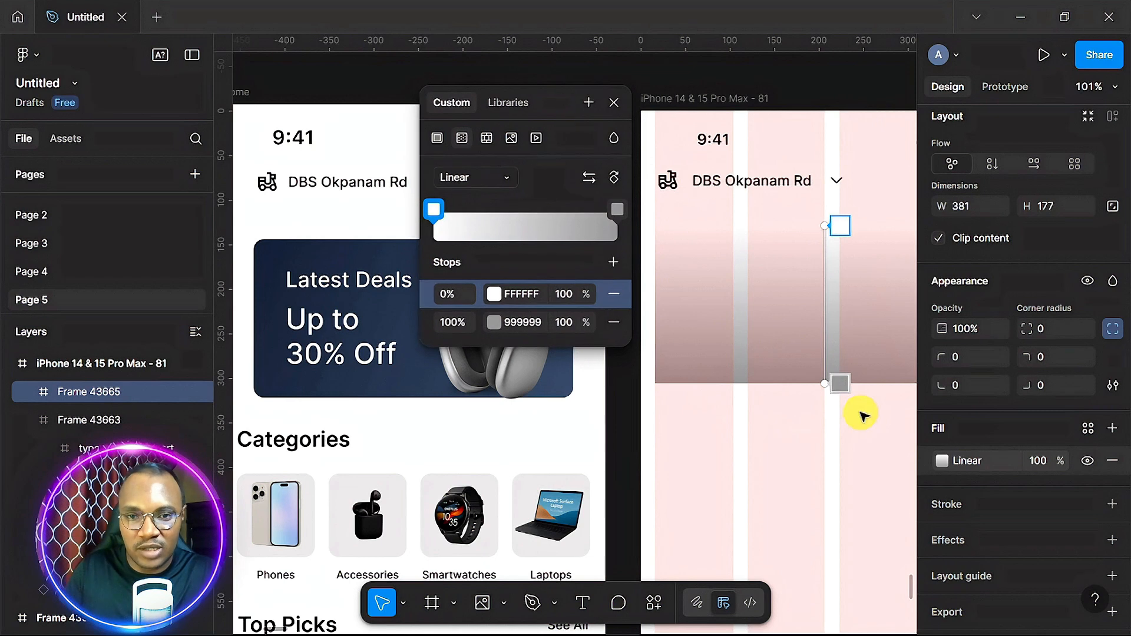
scroll(860, 414, right, 1)
scroll(861, 415, right, 3)
scroll(861, 415, left, 3)
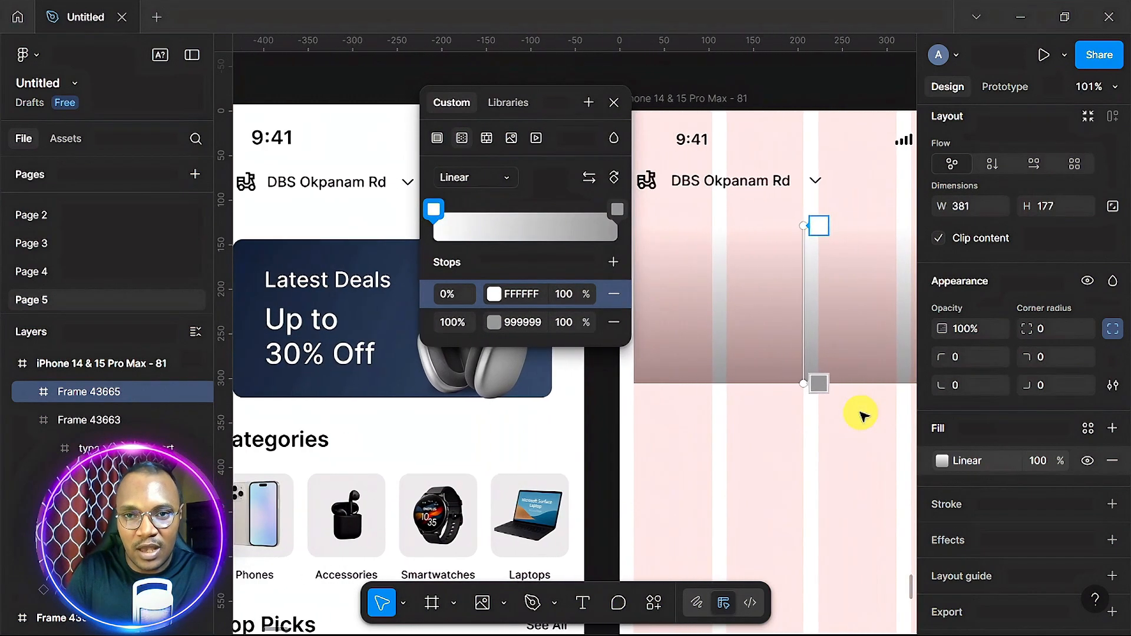
drag(524, 99, 118, 61)
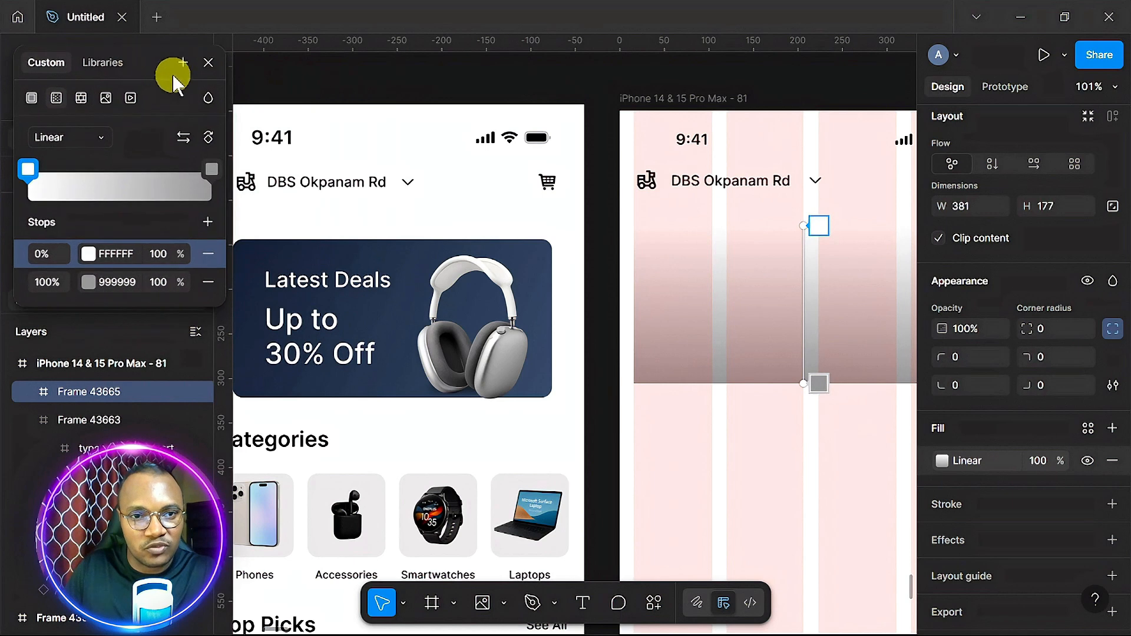
scroll(569, 163, right, 3)
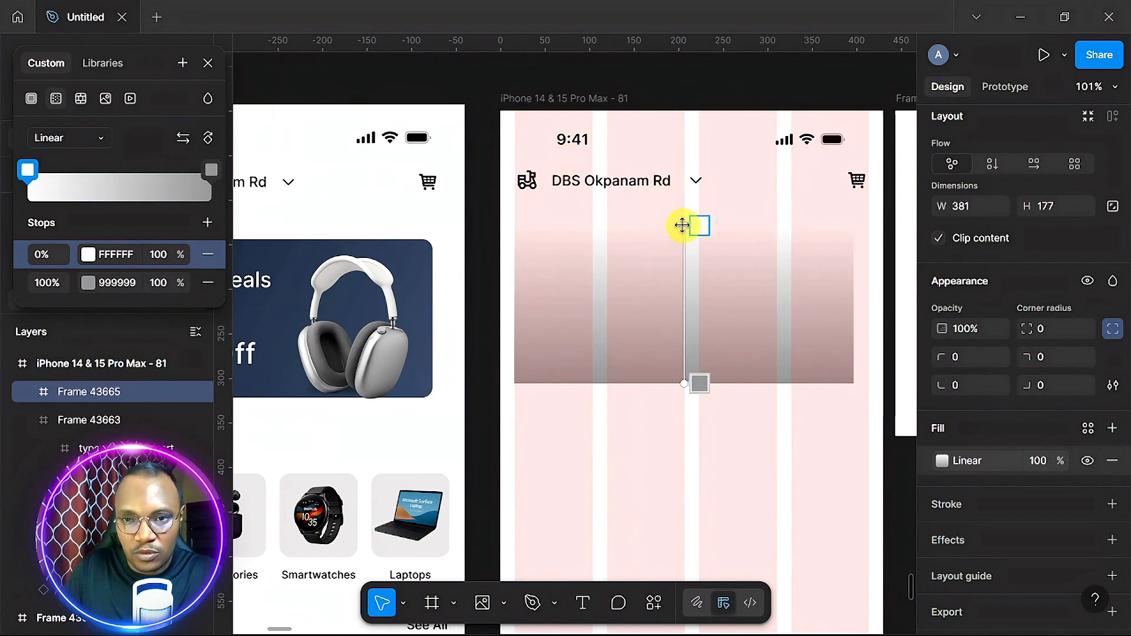
drag(684, 225, 854, 385)
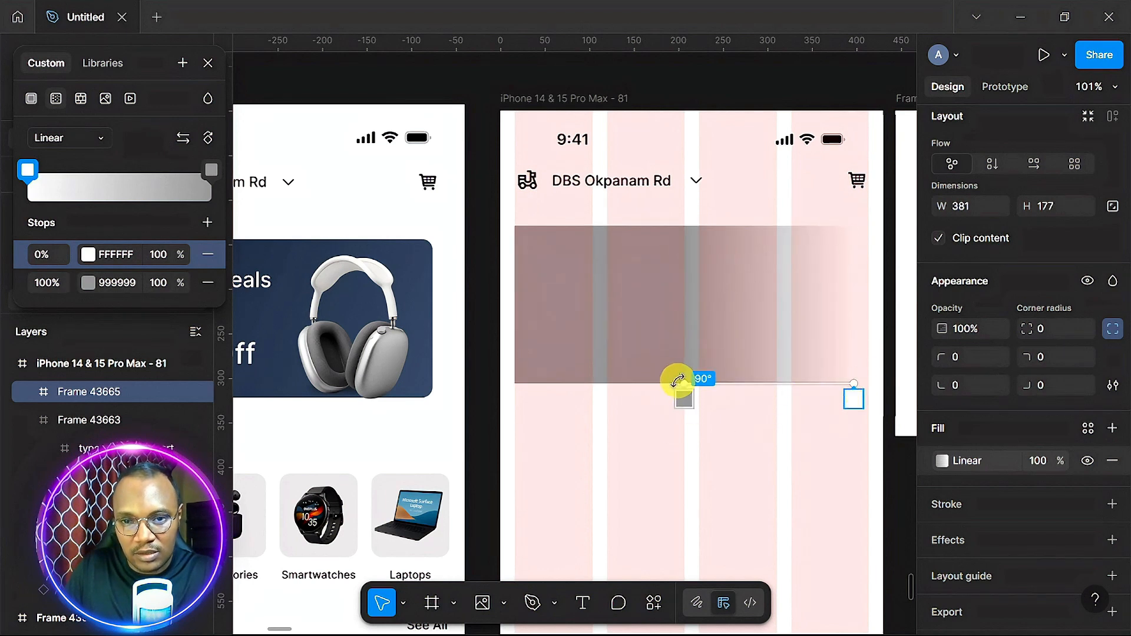
drag(681, 383, 516, 227)
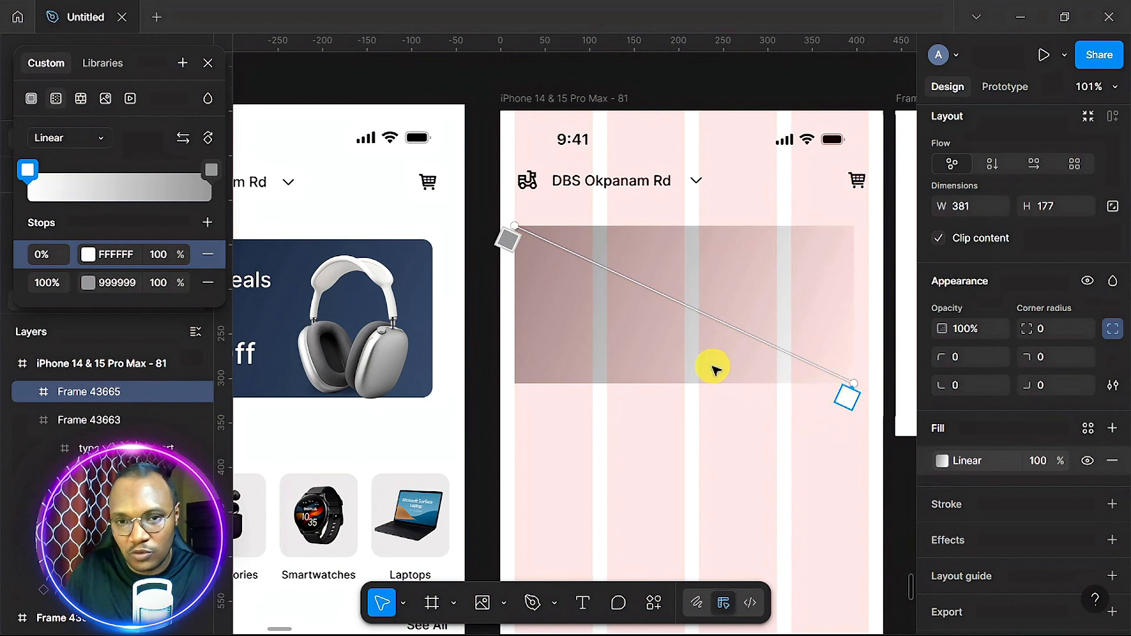
- Set the gradient's 100% stop to the dark navy sampled from the upper-left corner of the reference Latest Deals banner
scroll(734, 411, left, 10)
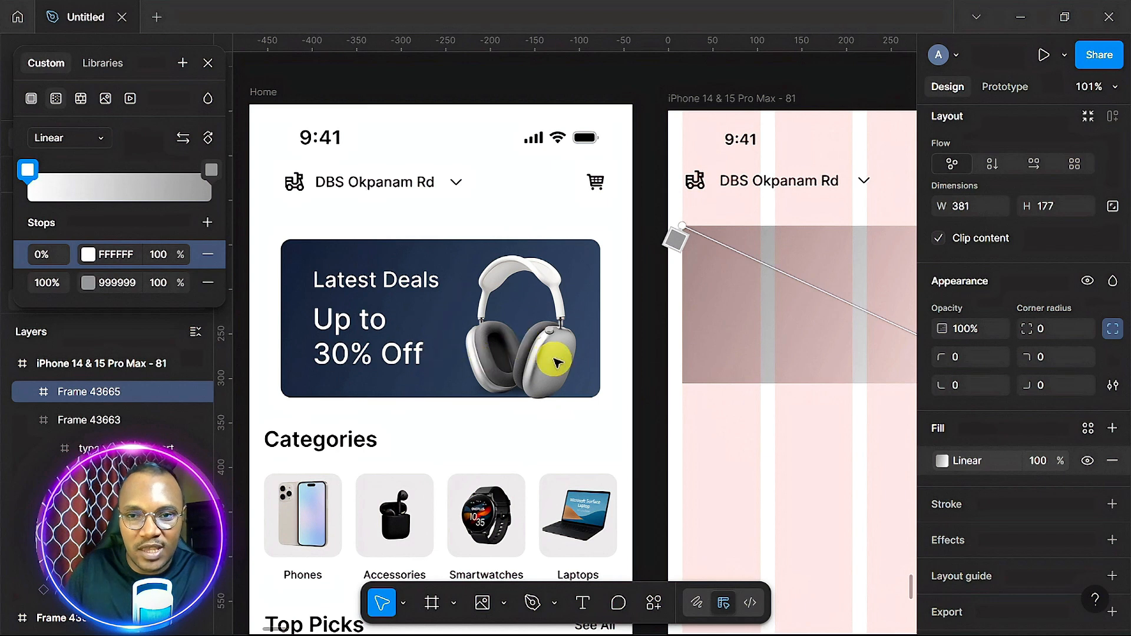
click(88, 284)
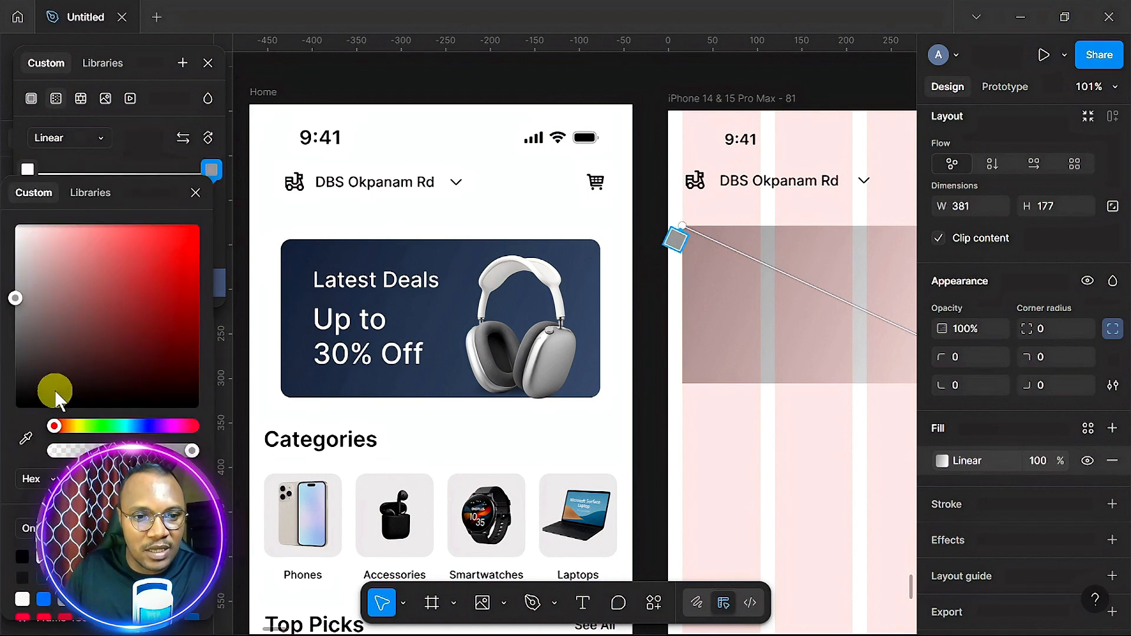
click(24, 438)
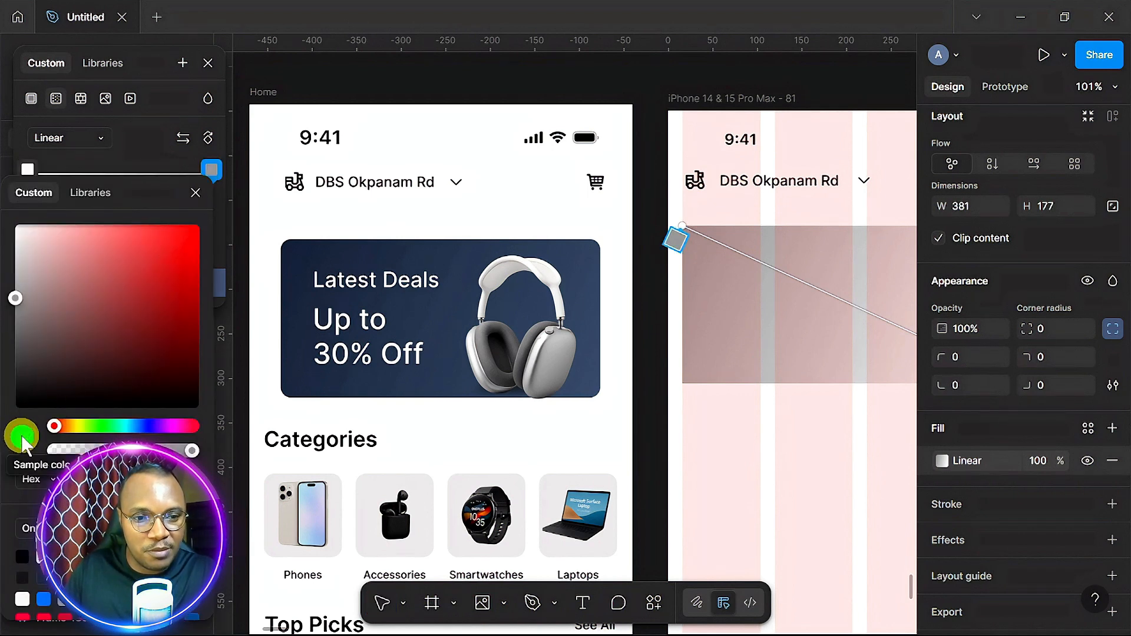
click(289, 251)
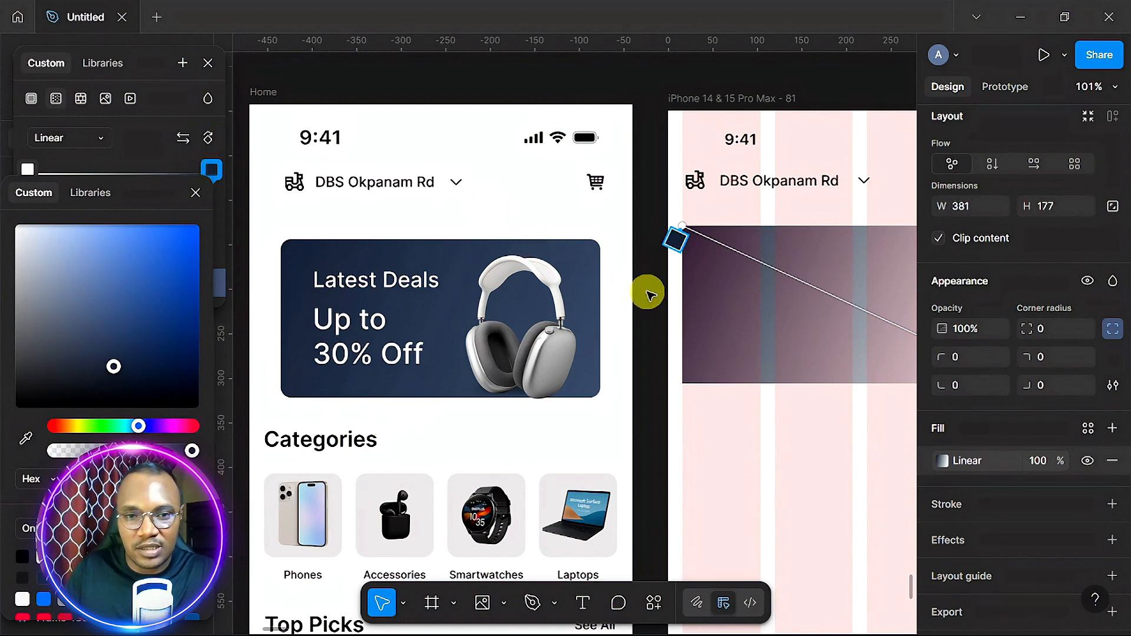
scroll(648, 291, right, 6)
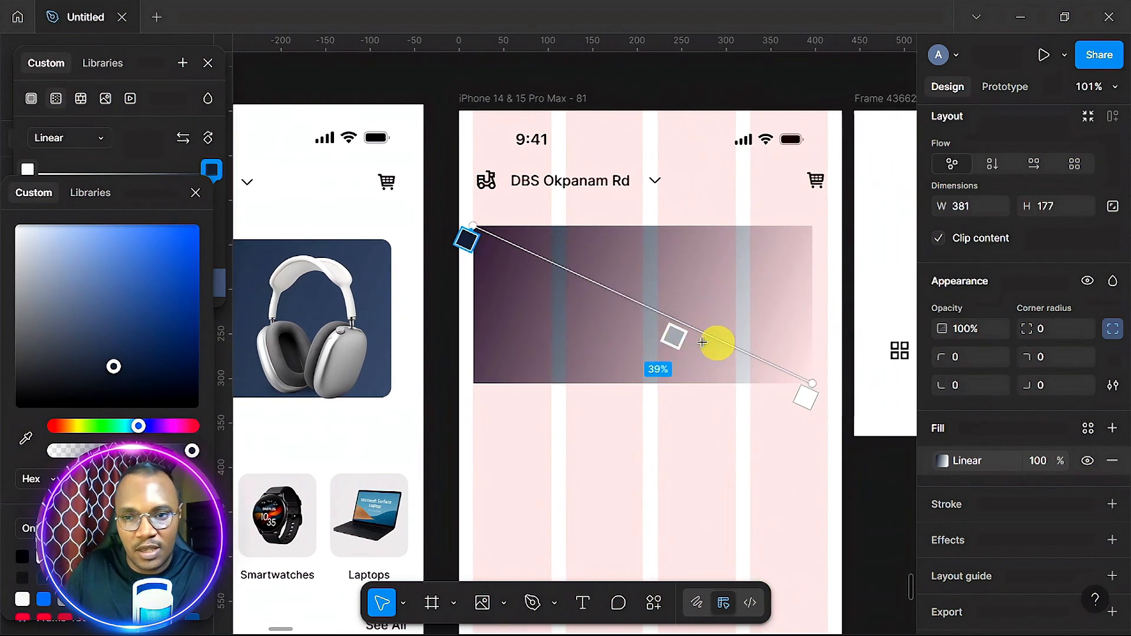
- Set the gradient's 0% stop to the blue #3E4F6B sampled near the lower-right corner of the reference Latest Deals banner
click(807, 404)
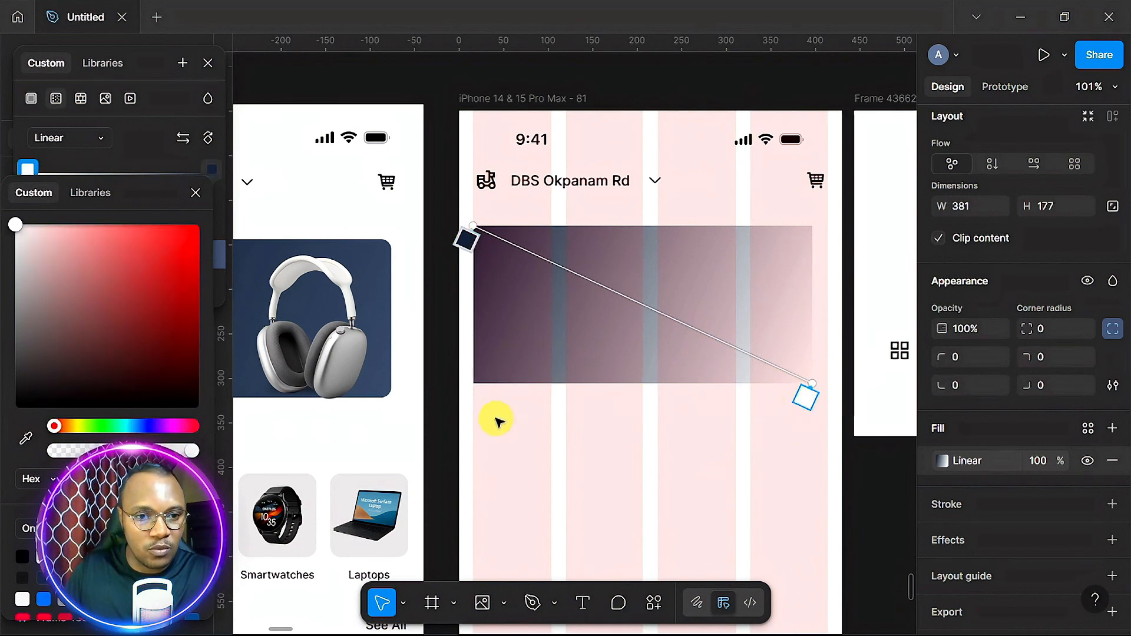
click(24, 443)
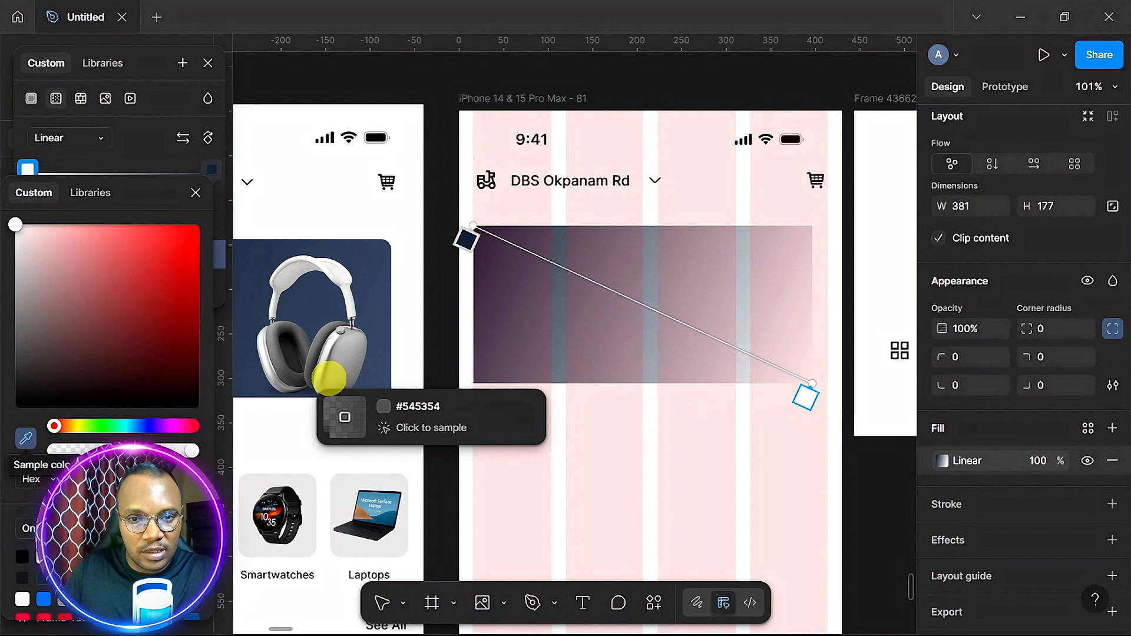
click(372, 377)
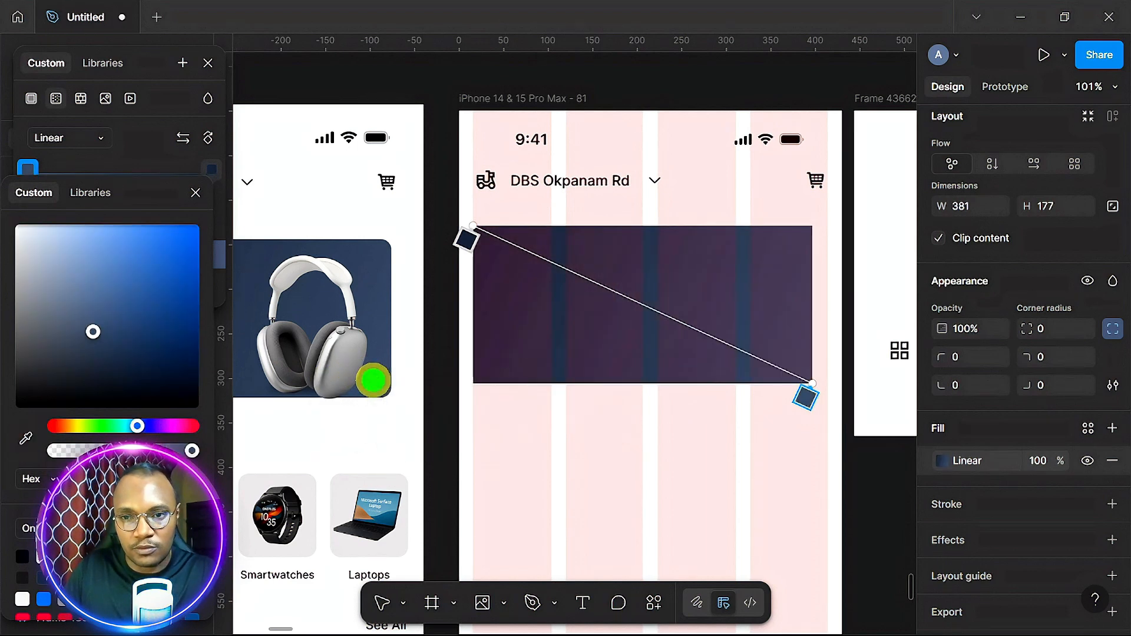
click(23, 438)
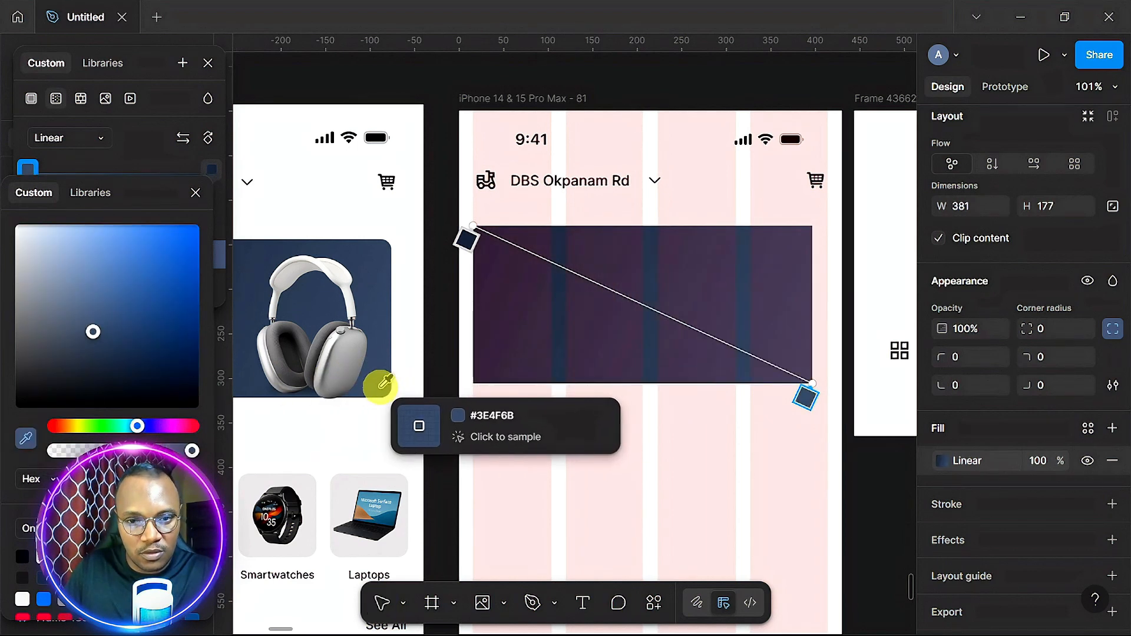
click(380, 387)
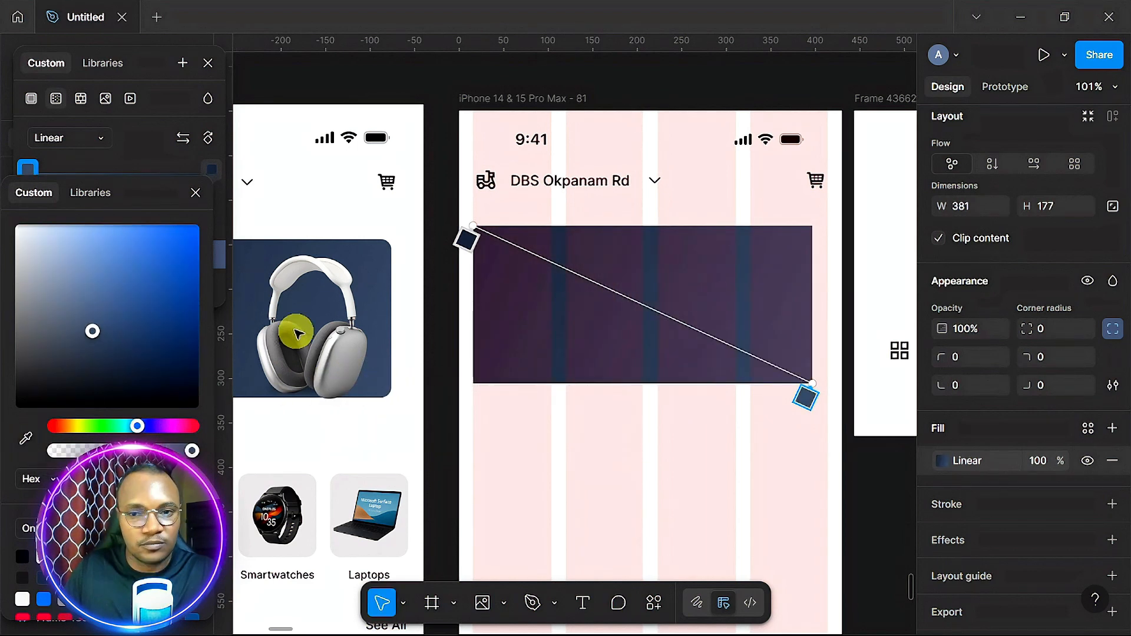
click(207, 63)
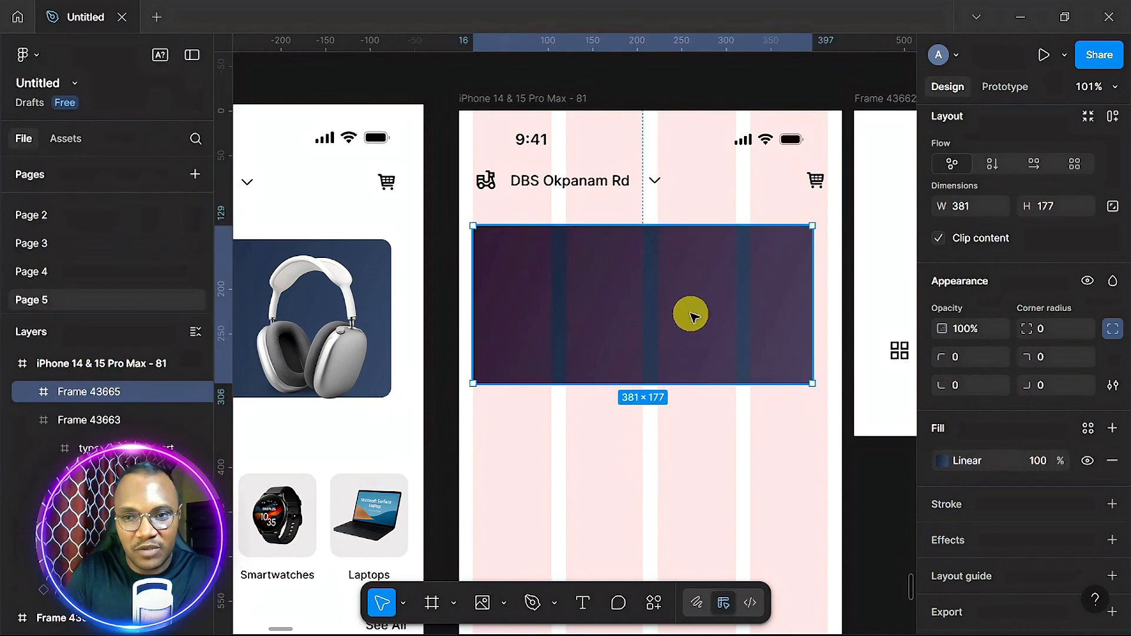
- Round all corners of the new banner frame with a corner radius of 12
scroll(690, 317, left, 2)
click(717, 287)
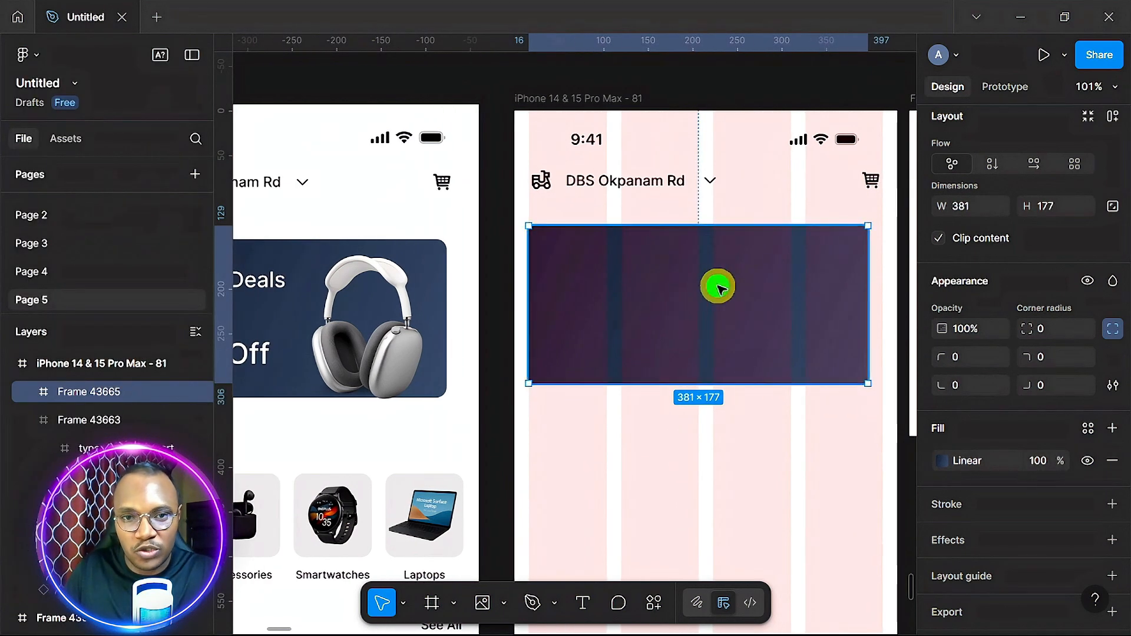
click(1051, 328)
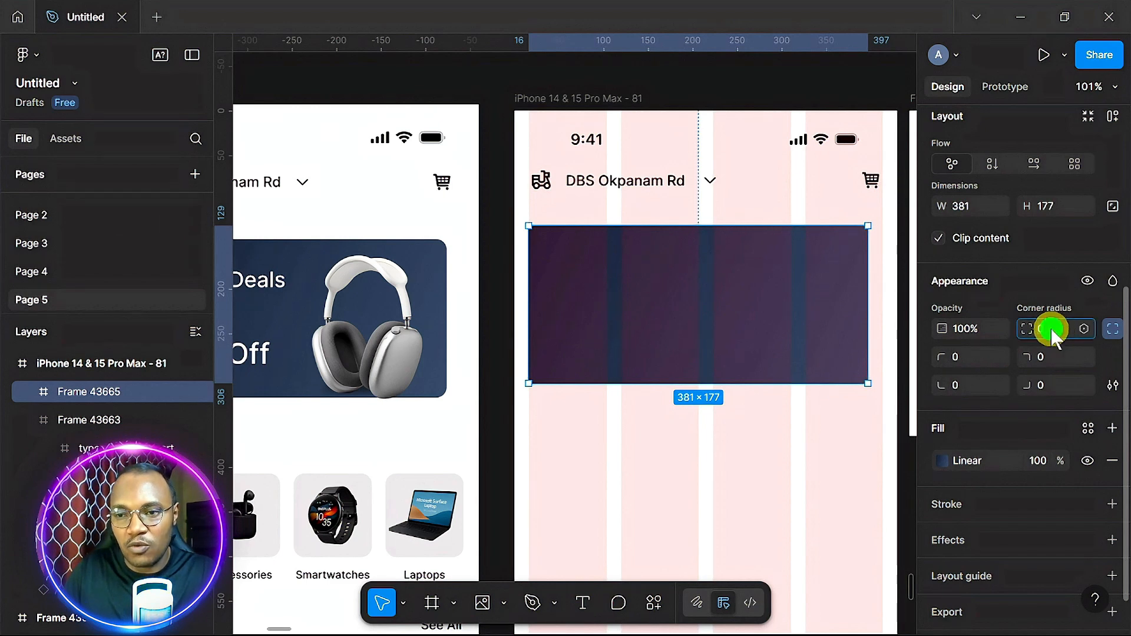
text(12)
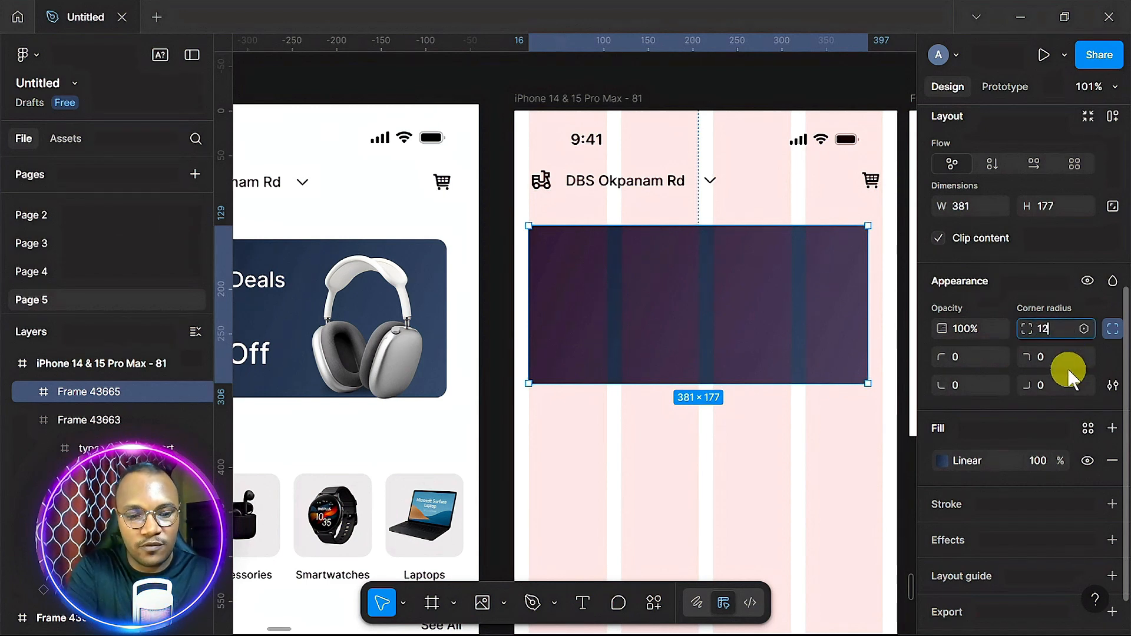
key(Return)
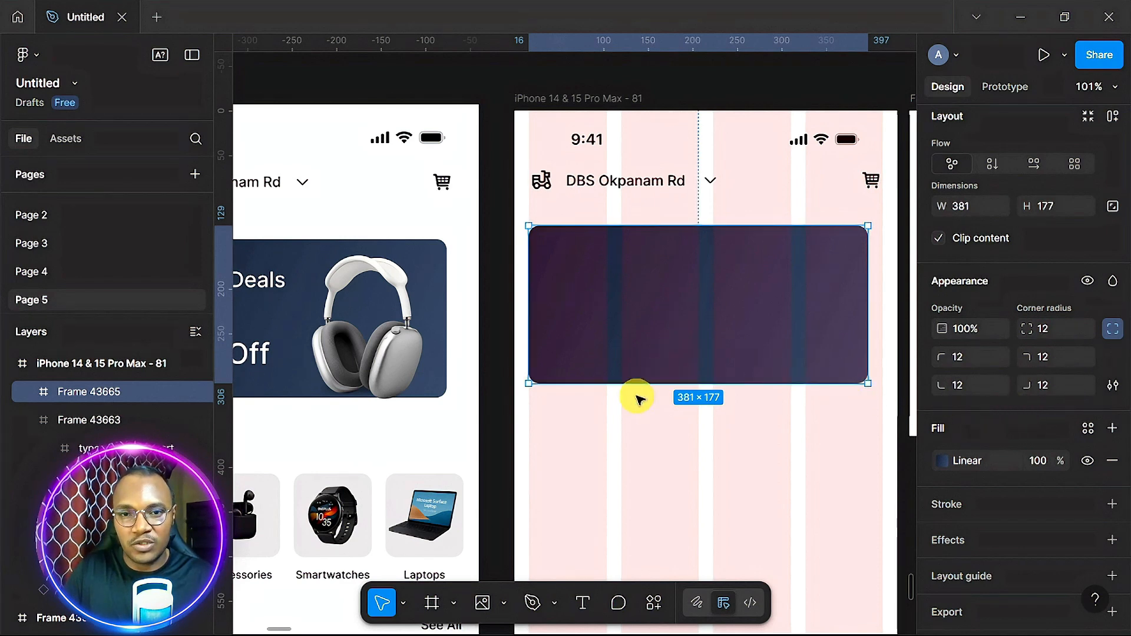
- Center the banner frame horizontally within the iPhone 14 & 15 Pro Max frame
click(683, 405)
scroll(686, 404, up, 1)
scroll(686, 404, right, 1)
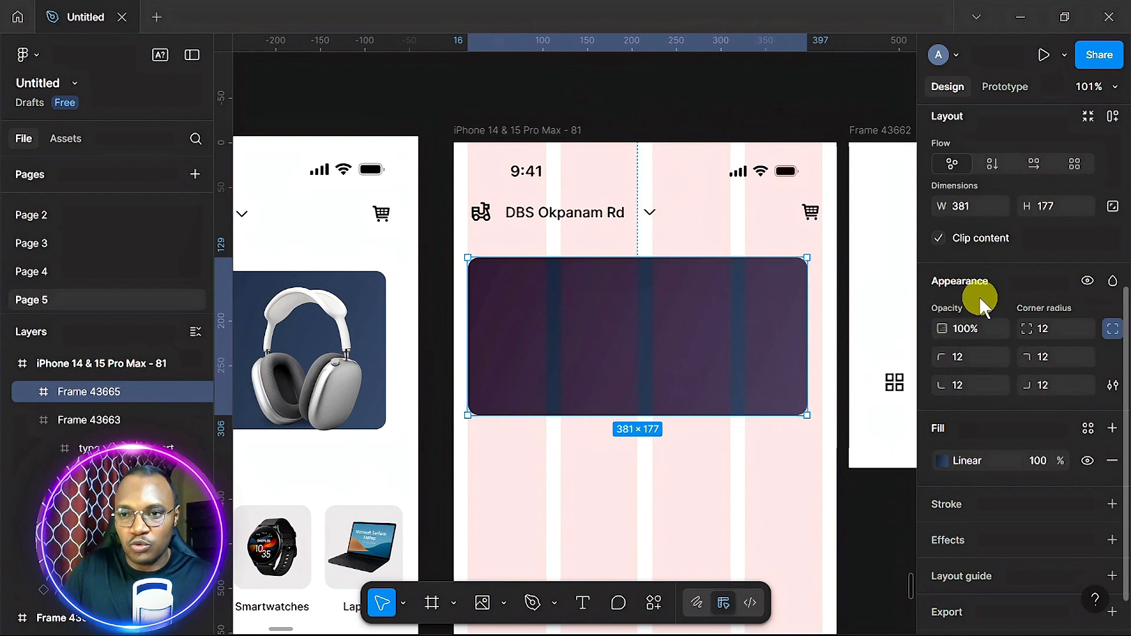
scroll(980, 297, up, 5)
click(972, 212)
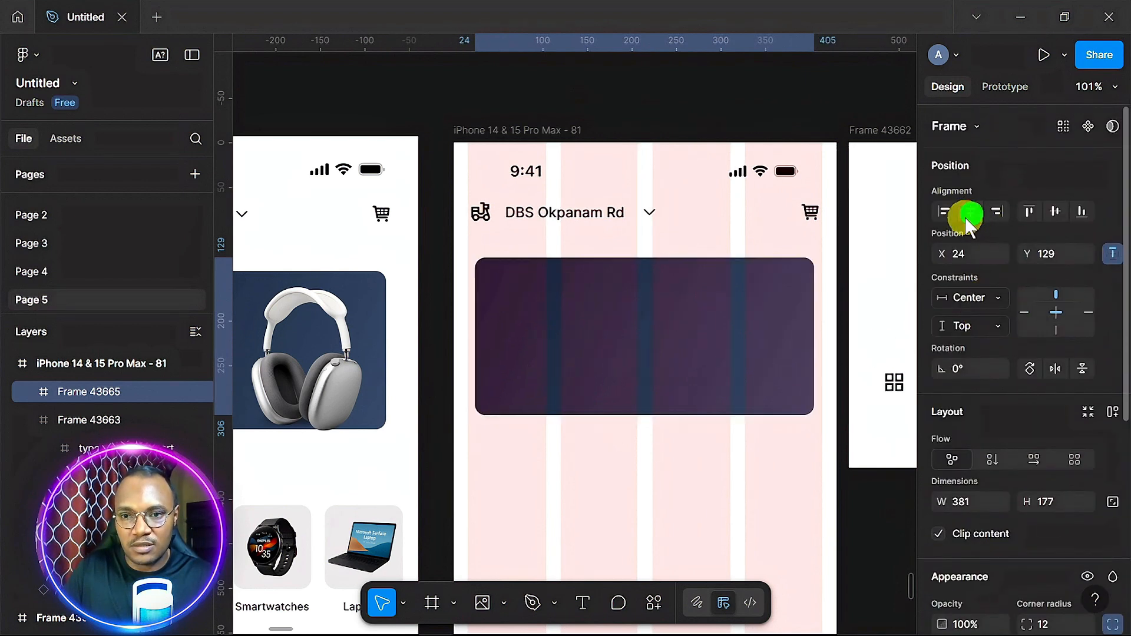
- Examine the text and headphone image layout of the reference Latest Deals banner against the new banner
scroll(564, 459, down, 2)
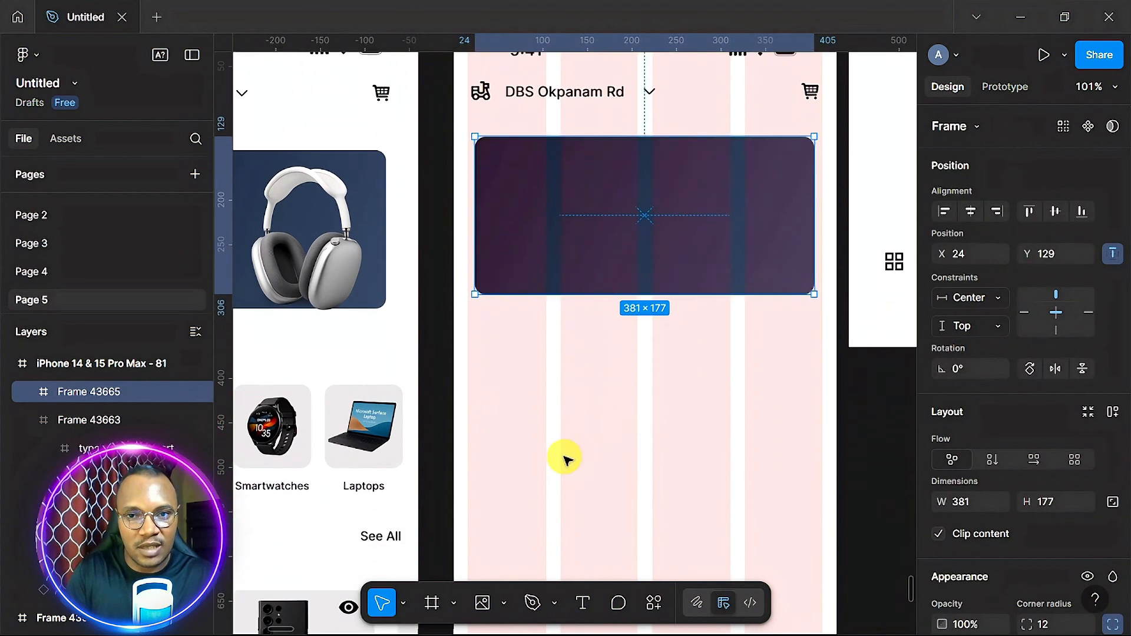
scroll(564, 458, left, 3)
scroll(565, 460, left, 1)
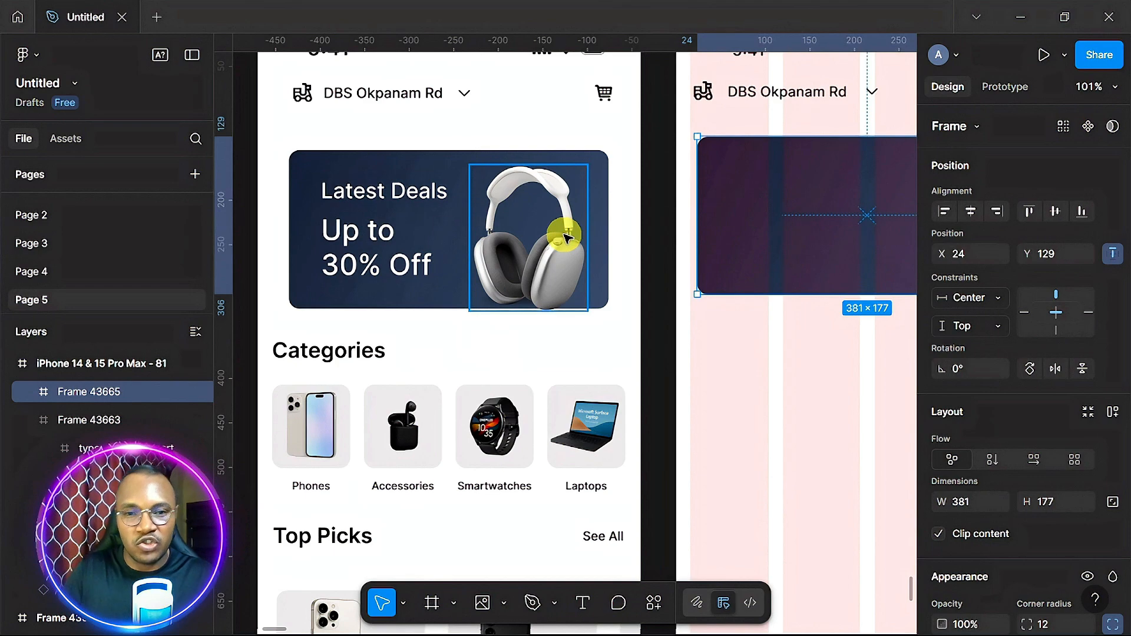
scroll(565, 238, right, 2)
scroll(565, 237, down, 3)
scroll(566, 238, right, 1)
scroll(566, 238, up, 4)
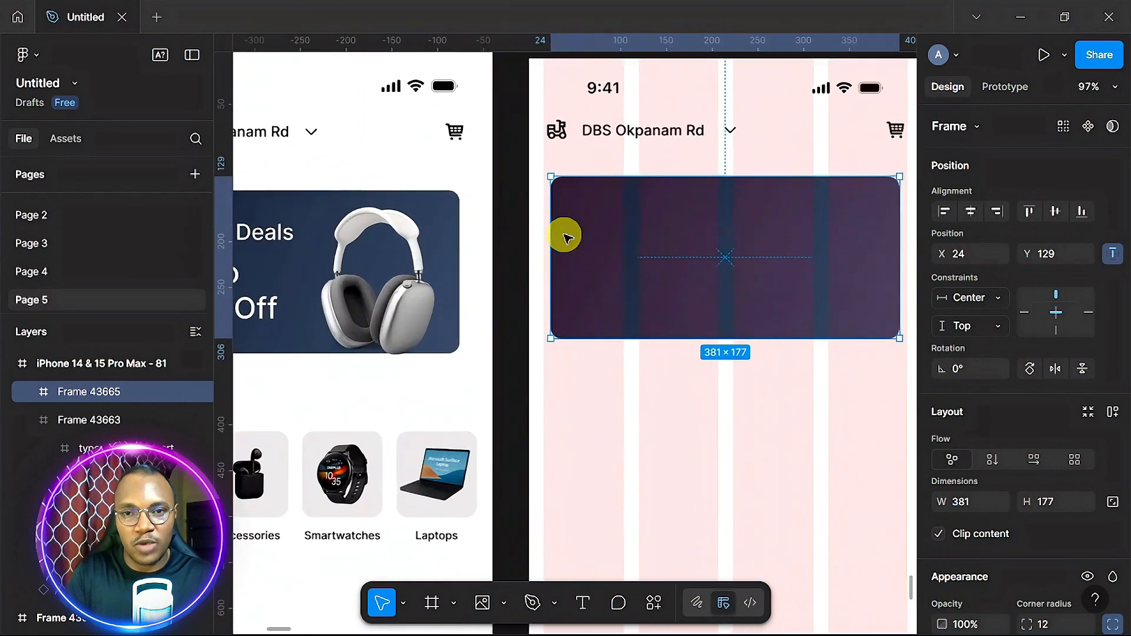
scroll(564, 235, right, 1)
scroll(565, 236, up, 4)
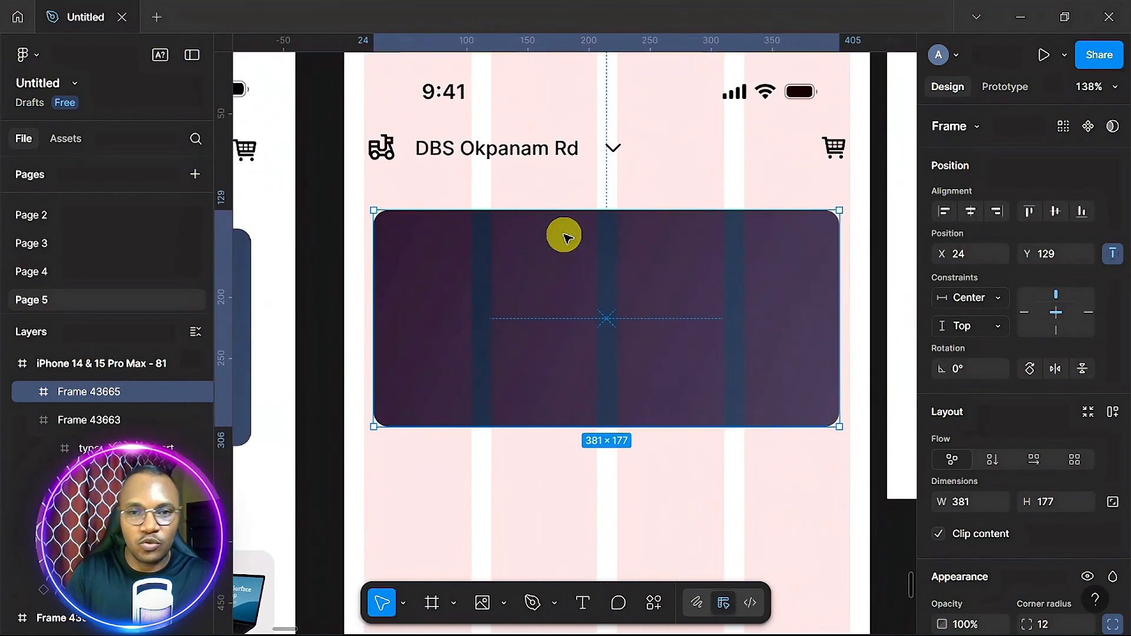
- Duplicate the header's location text into the upper-left area of the banner, at about X 26, Y 43
click(526, 154)
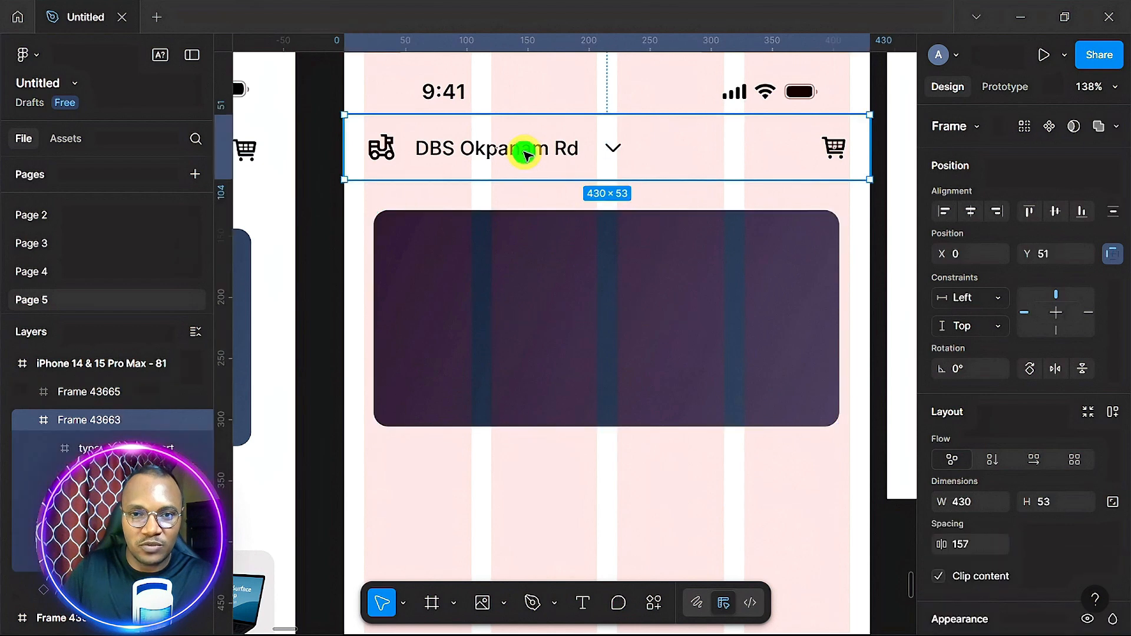
click(526, 154)
click(526, 155)
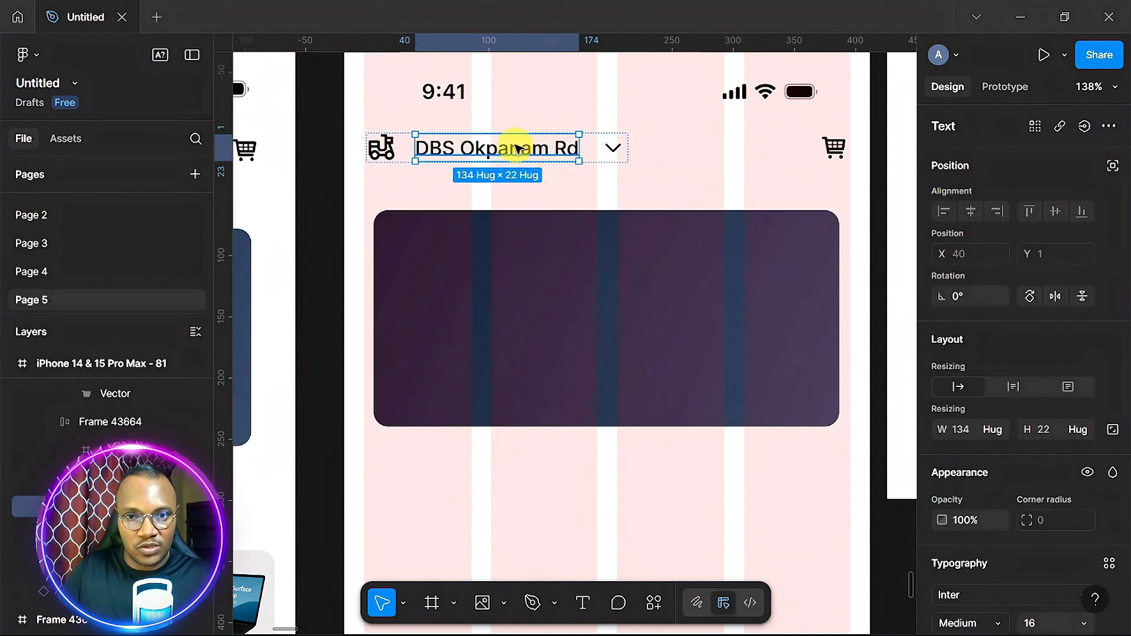
drag(517, 148, 505, 272)
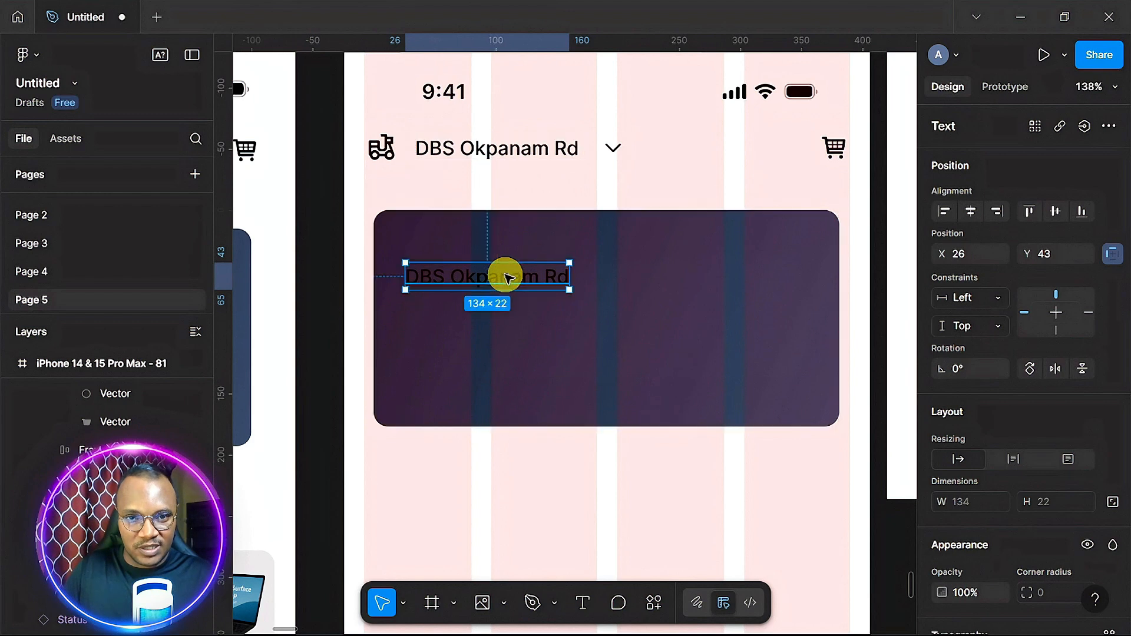
- Change the fill of the copied text in the banner to white FFFFFF
scroll(1001, 410, down, 6)
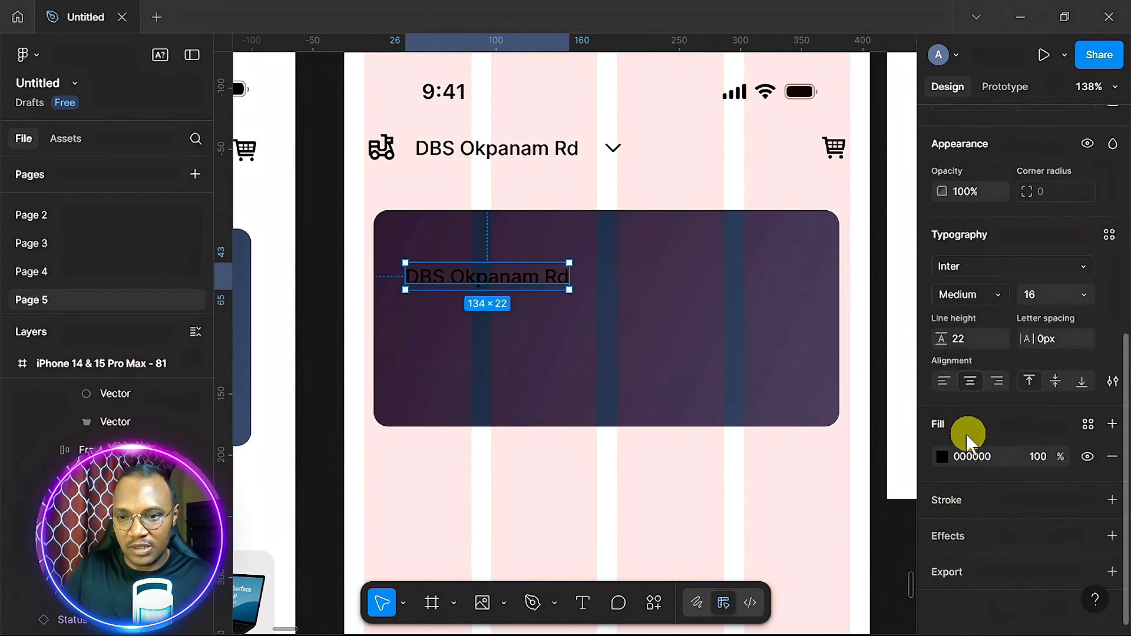
click(944, 457)
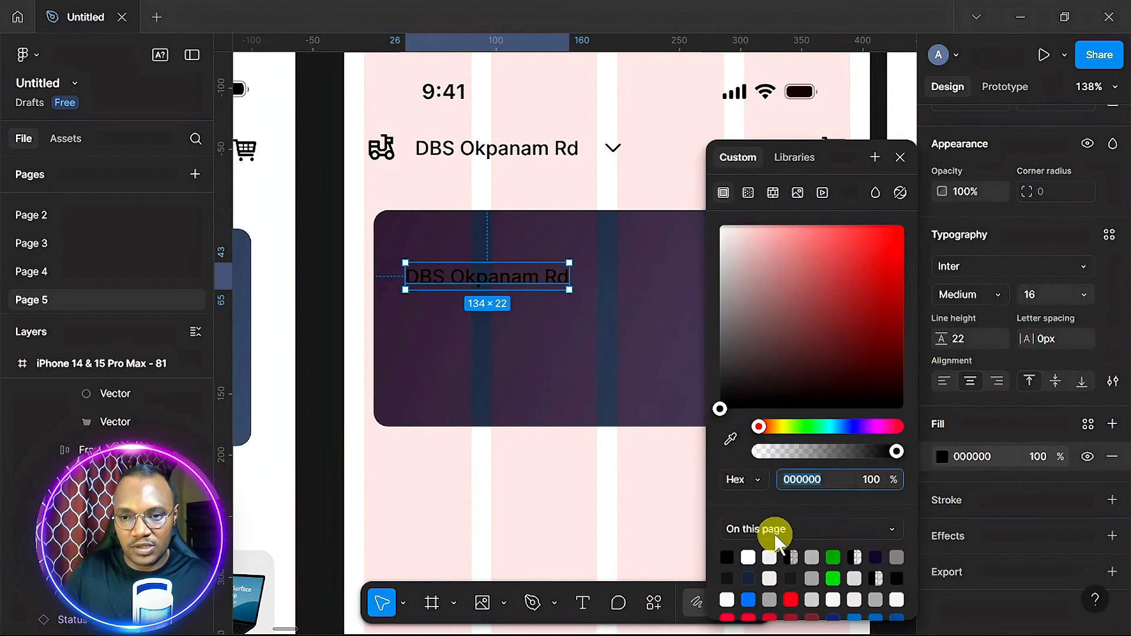
click(747, 557)
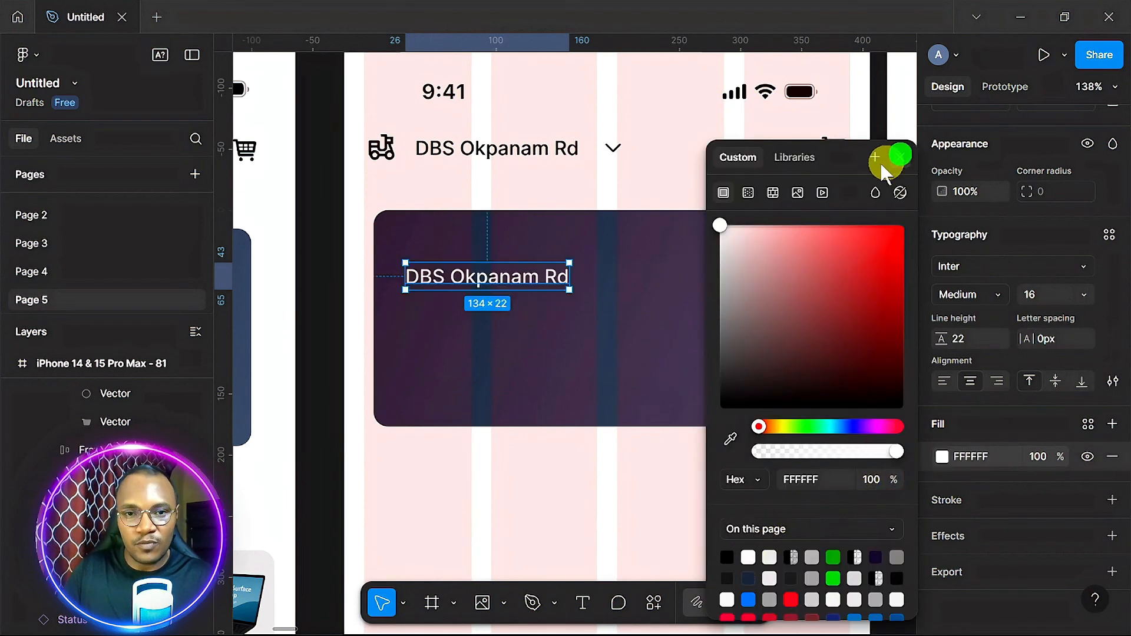
click(898, 157)
- Replace the wording of the white text in the banner with "Latest Deals"
scroll(629, 316, left, 10)
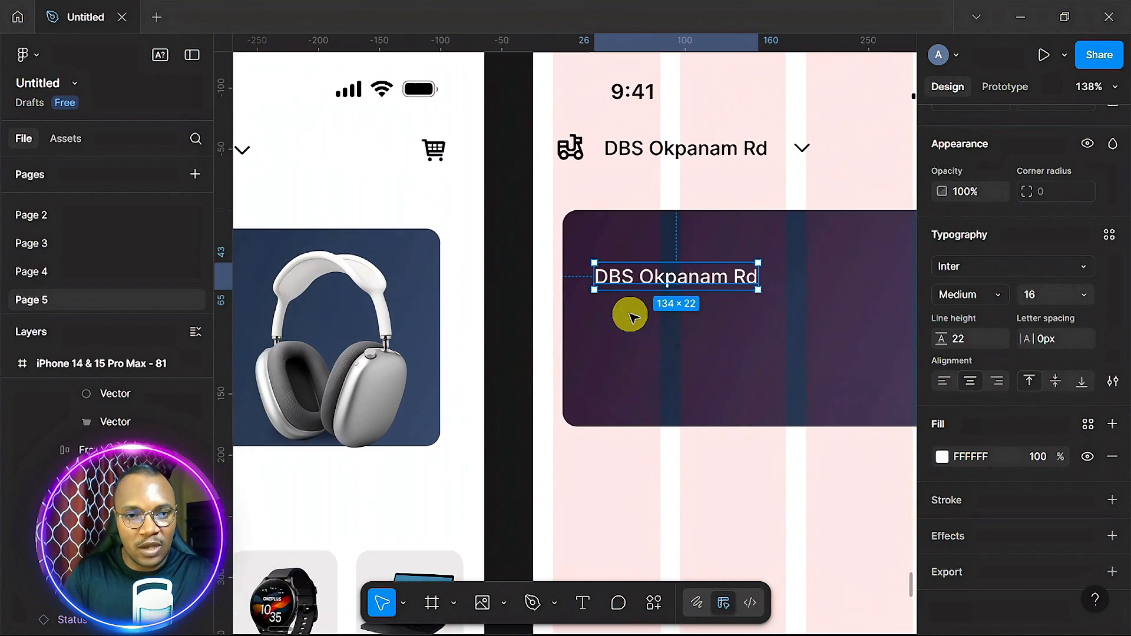
scroll(630, 317, right, 10)
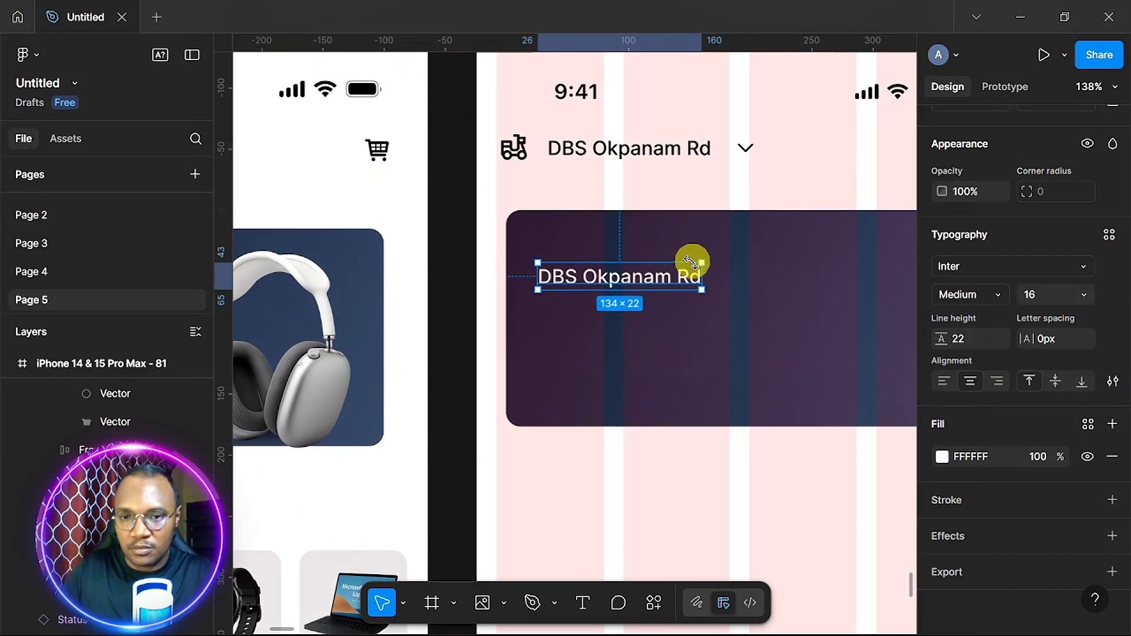
scroll(661, 274, left, 10)
scroll(661, 278, right, 10)
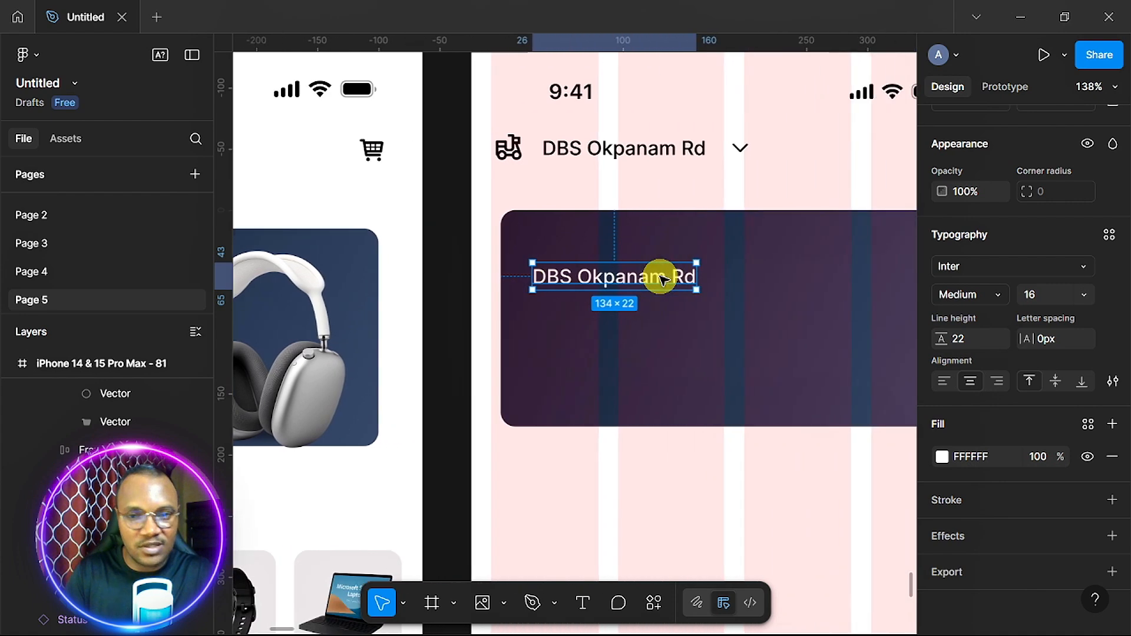
double_click(578, 271)
text(Latest Deals)
key(Escape)
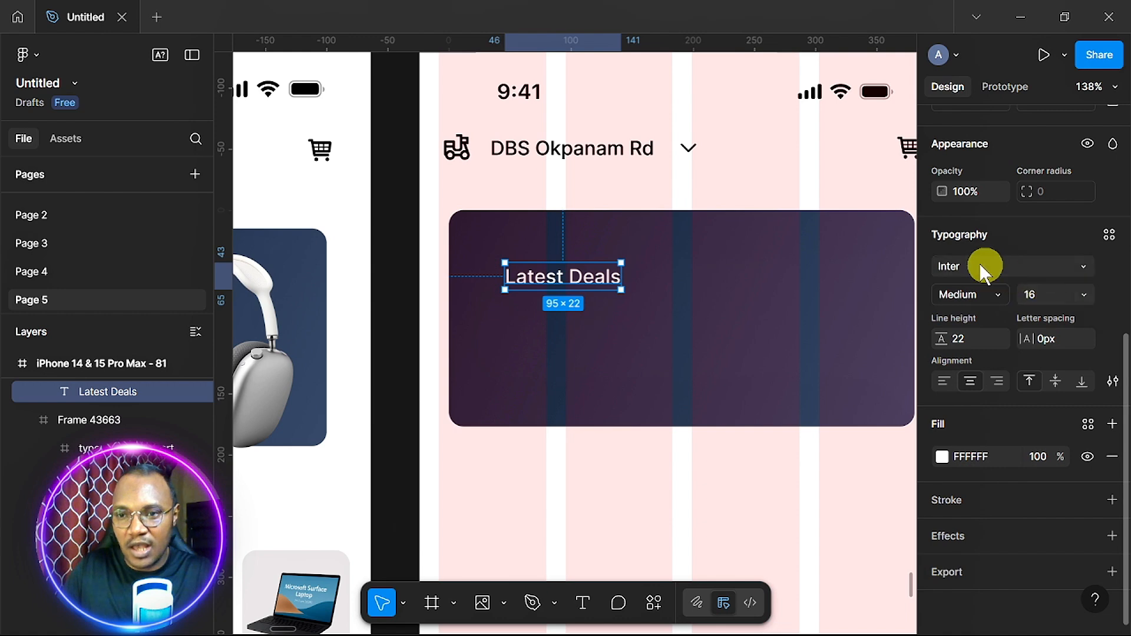
- Set the "Latest Deals" text to font size 24 and place a duplicate below it at about X 28, Y 74
click(1083, 295)
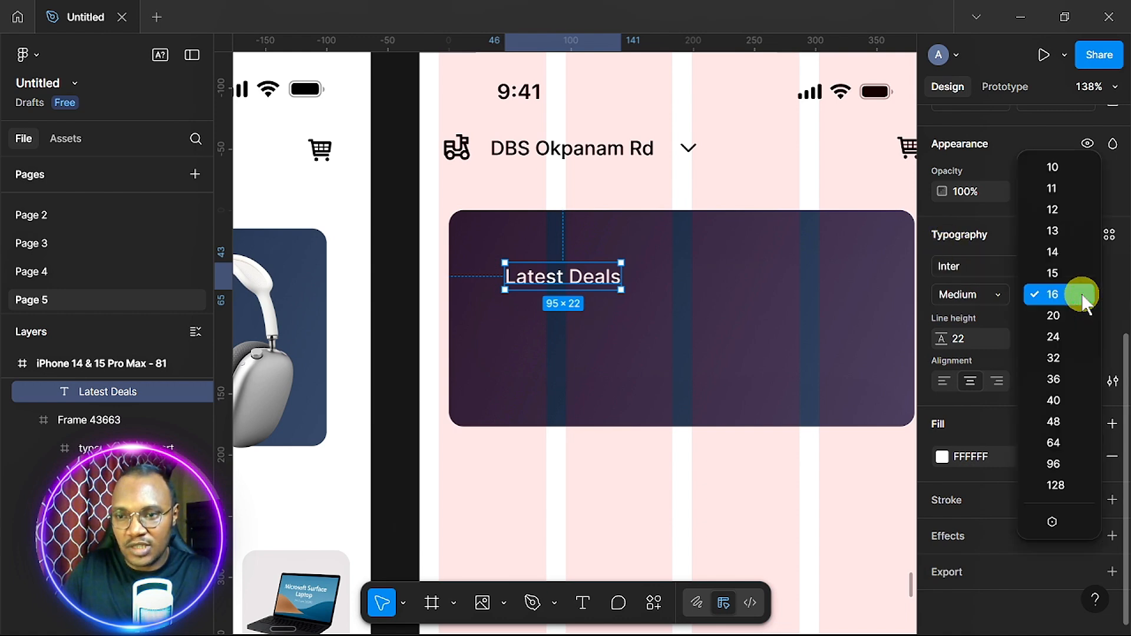
click(1067, 340)
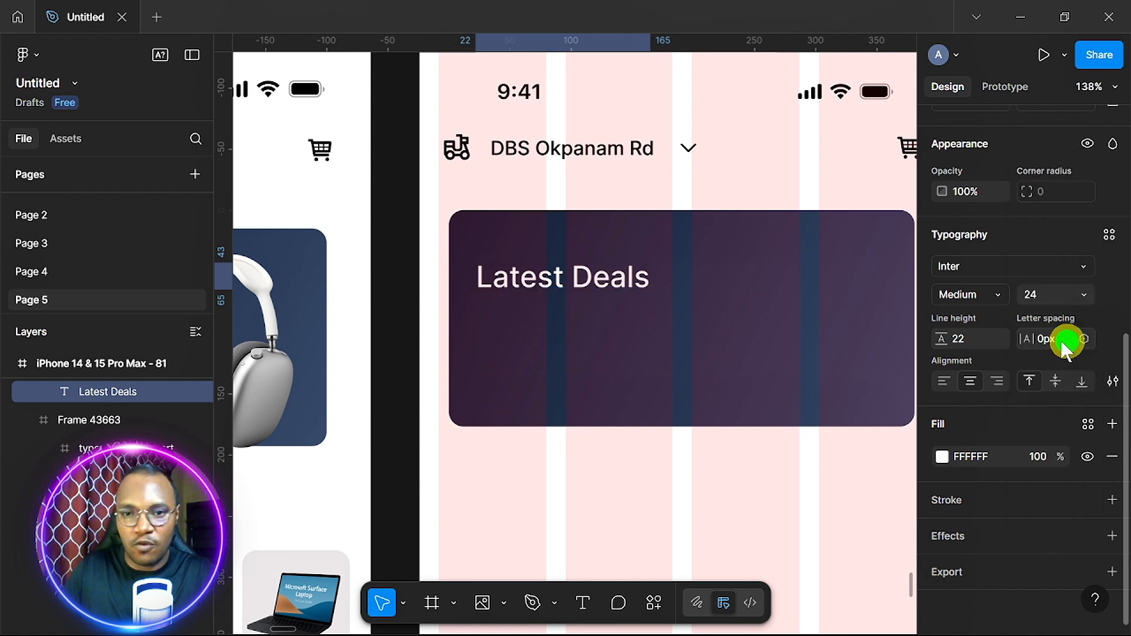
drag(594, 284, 571, 313)
- Replace the wording of the lower duplicate "Latest Deals" text in the banner with "Up to 30% Off"
scroll(574, 324, left, 3)
scroll(571, 322, left, 4)
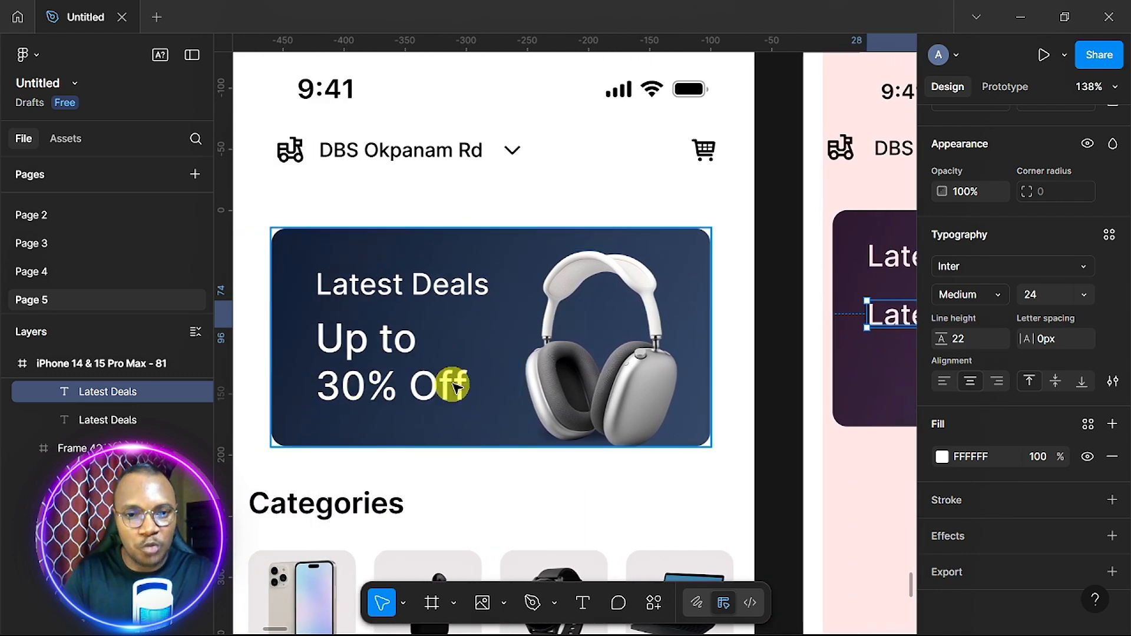
scroll(542, 405, right, 1)
scroll(542, 405, right, 6)
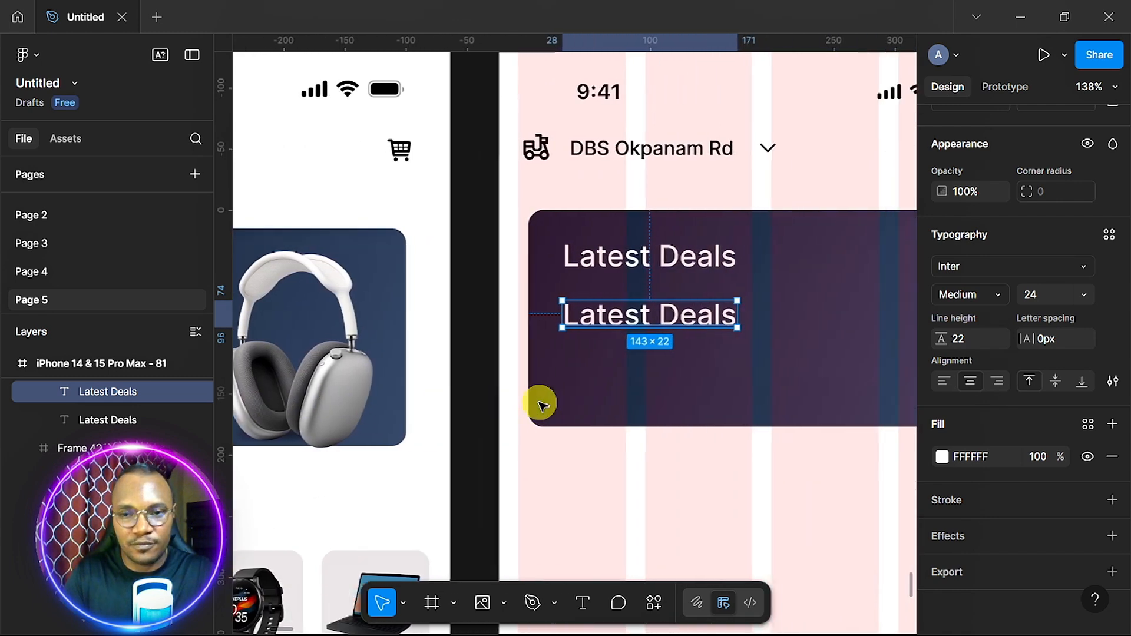
double_click(602, 316)
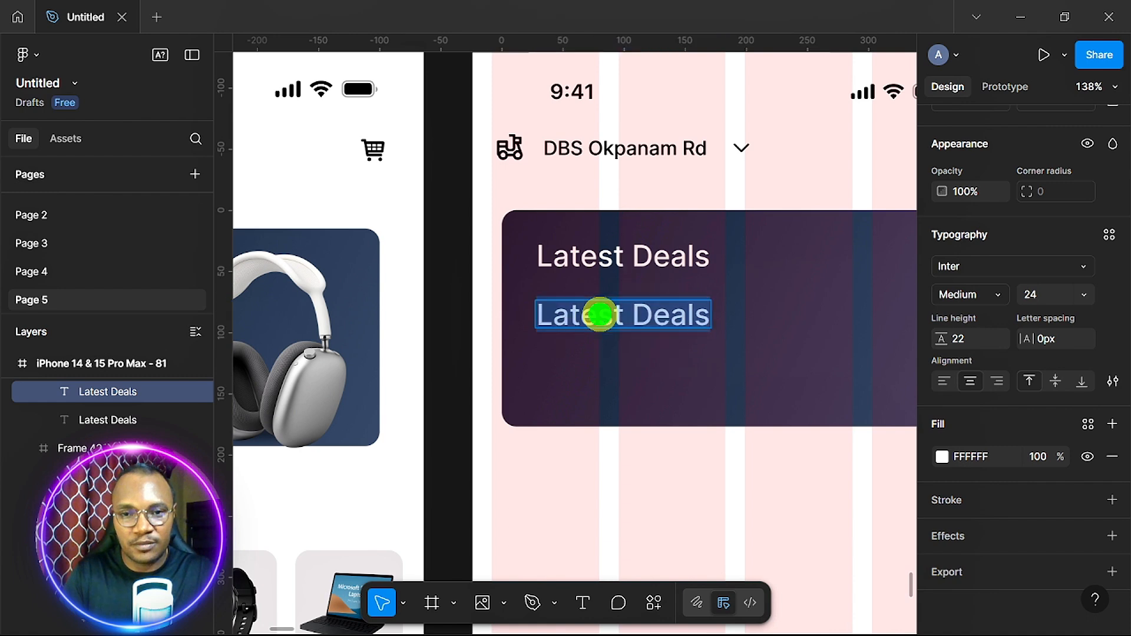
key(BackSpace)
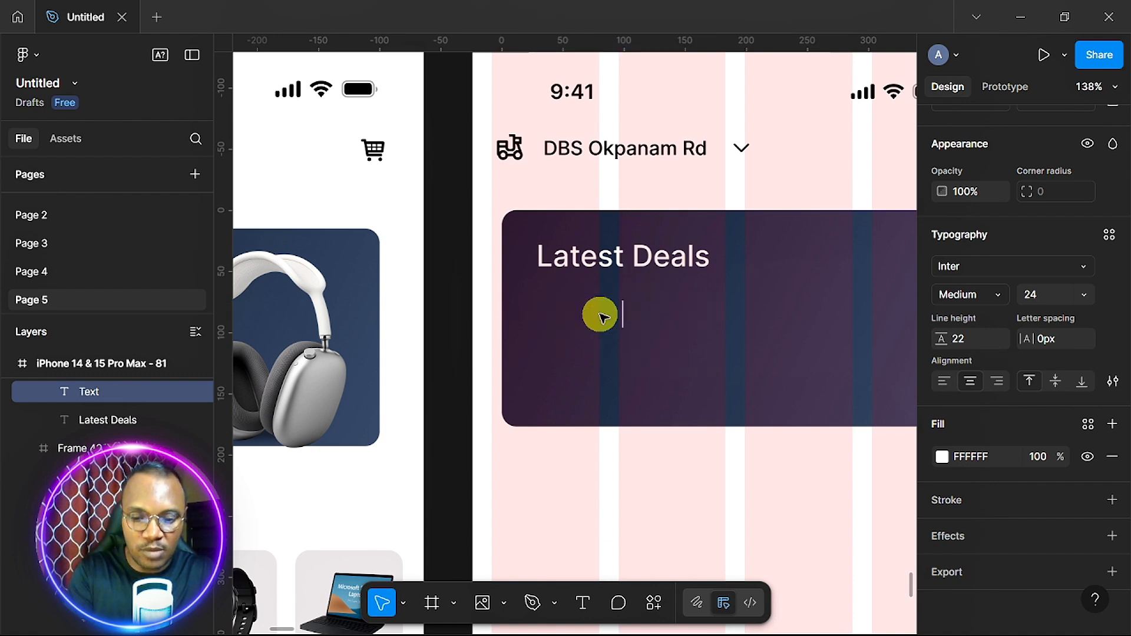
text(Up)
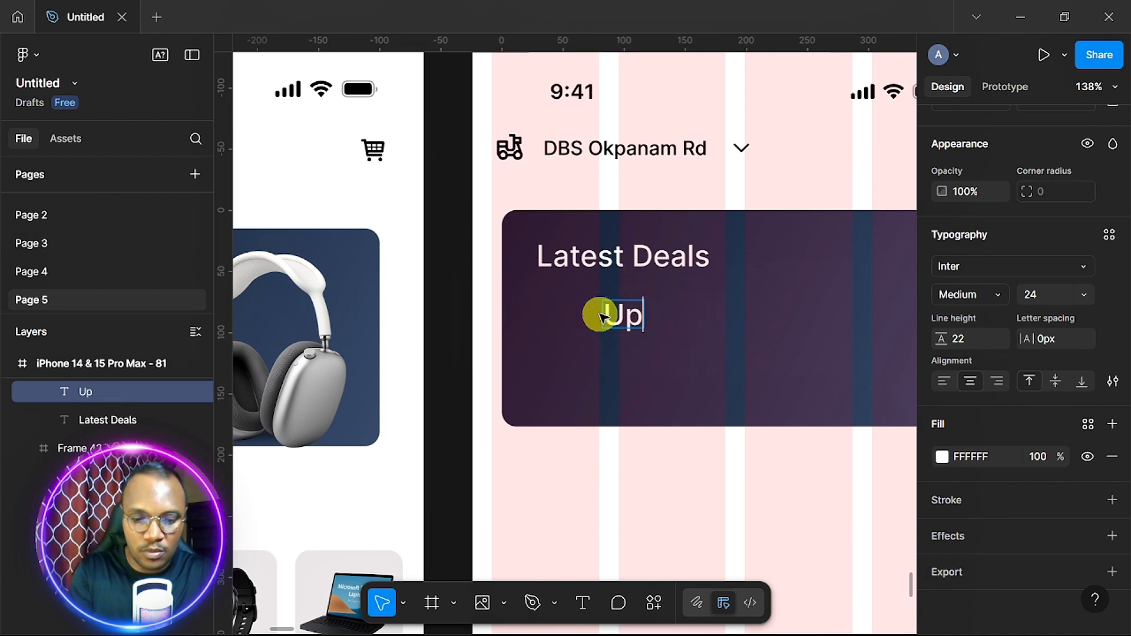
text( to 30)
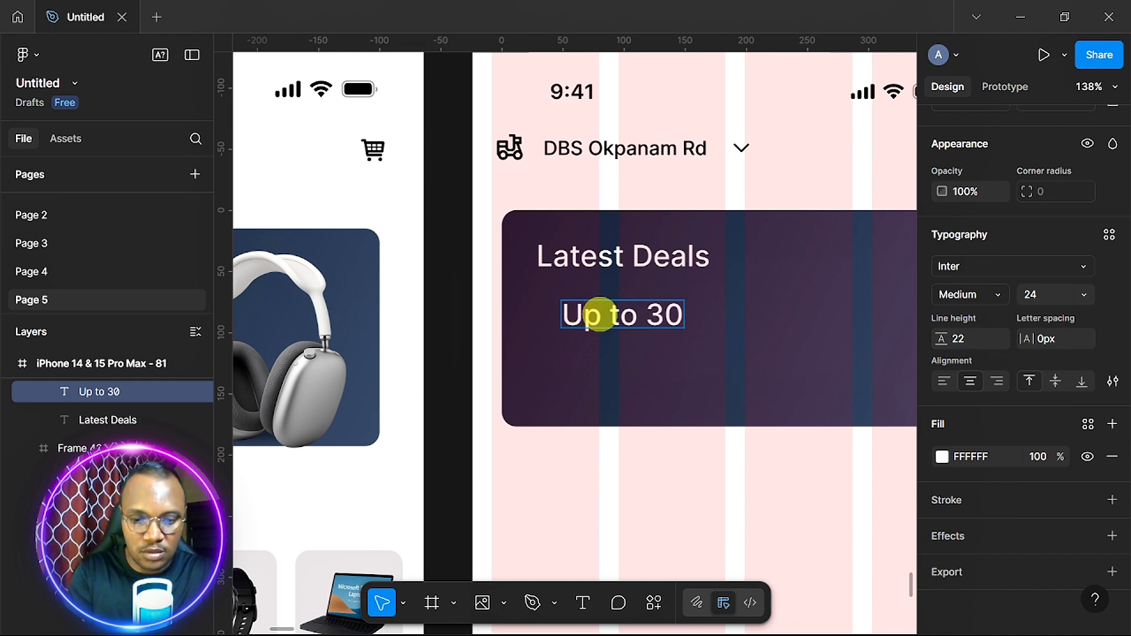
text(%)
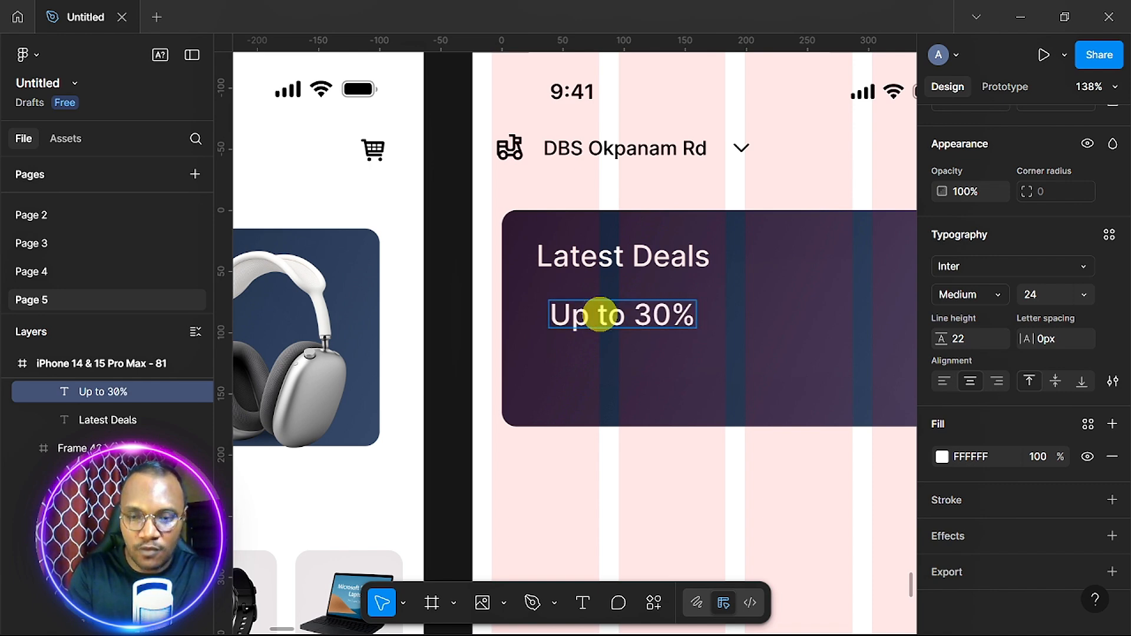
text( Off)
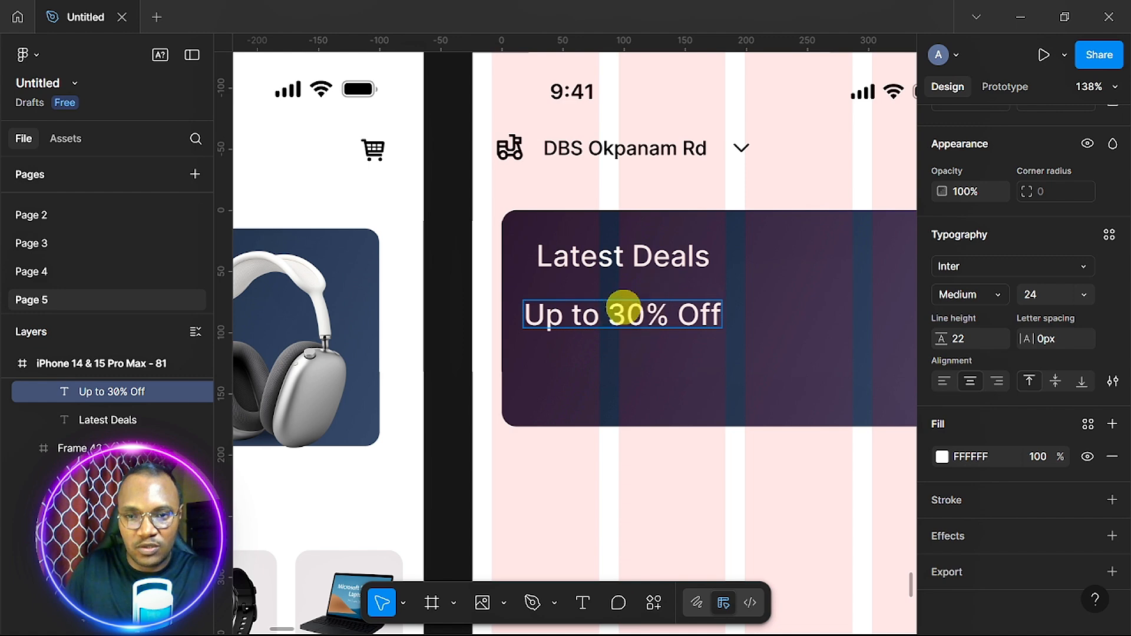
- Break the banner's "Up to 30% Off" text into two lines before "30% Off" and left-align it
scroll(618, 306, left, 2)
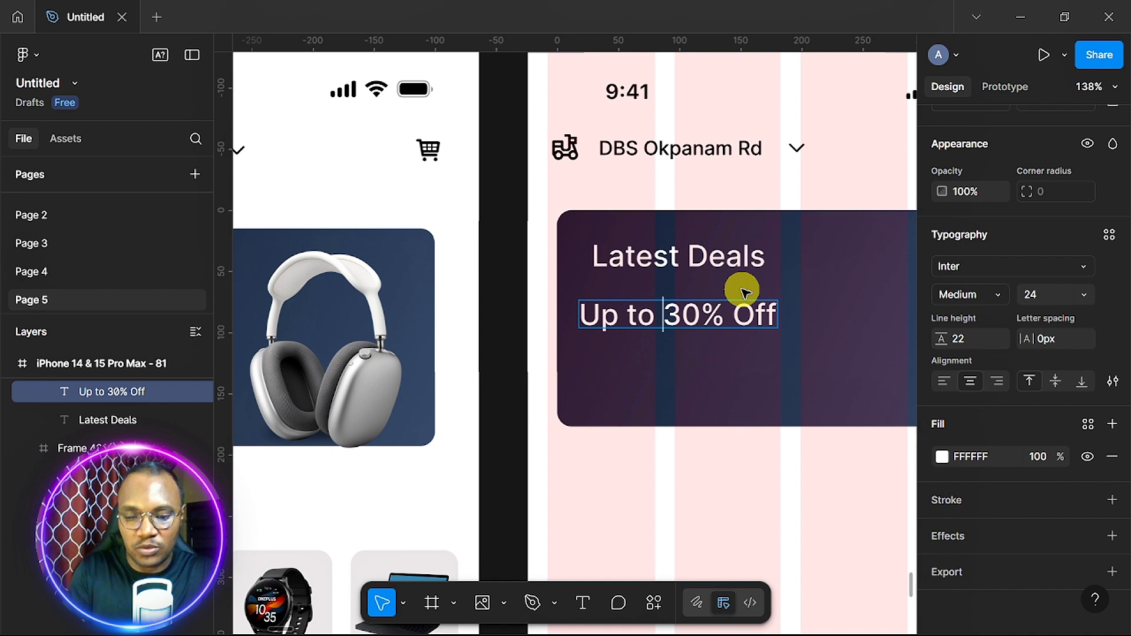
key(Return)
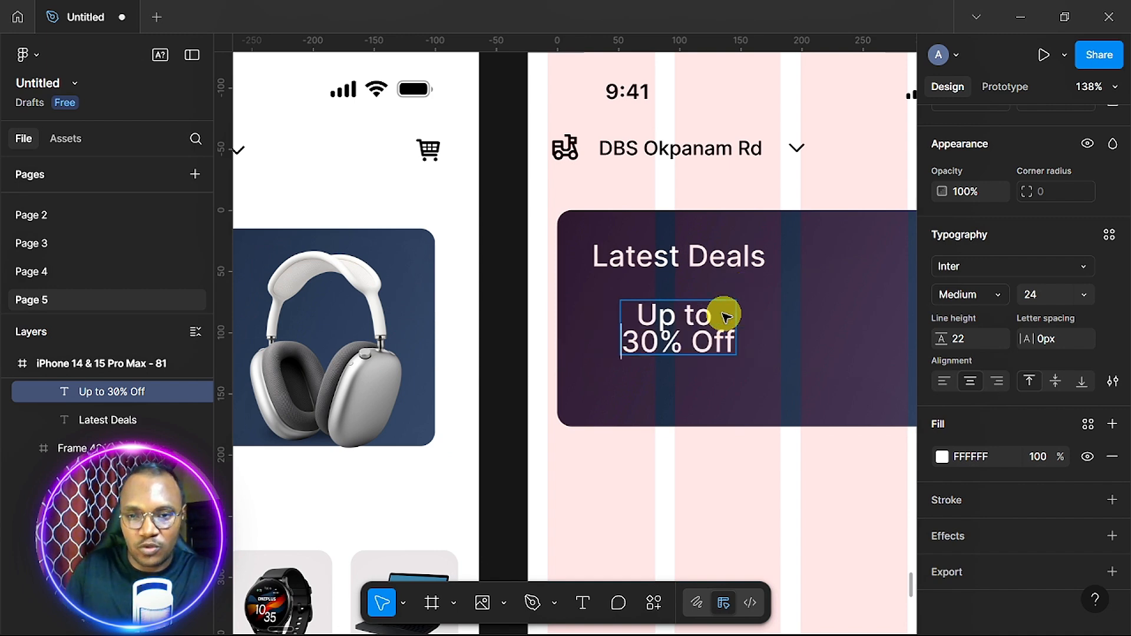
key(Escape)
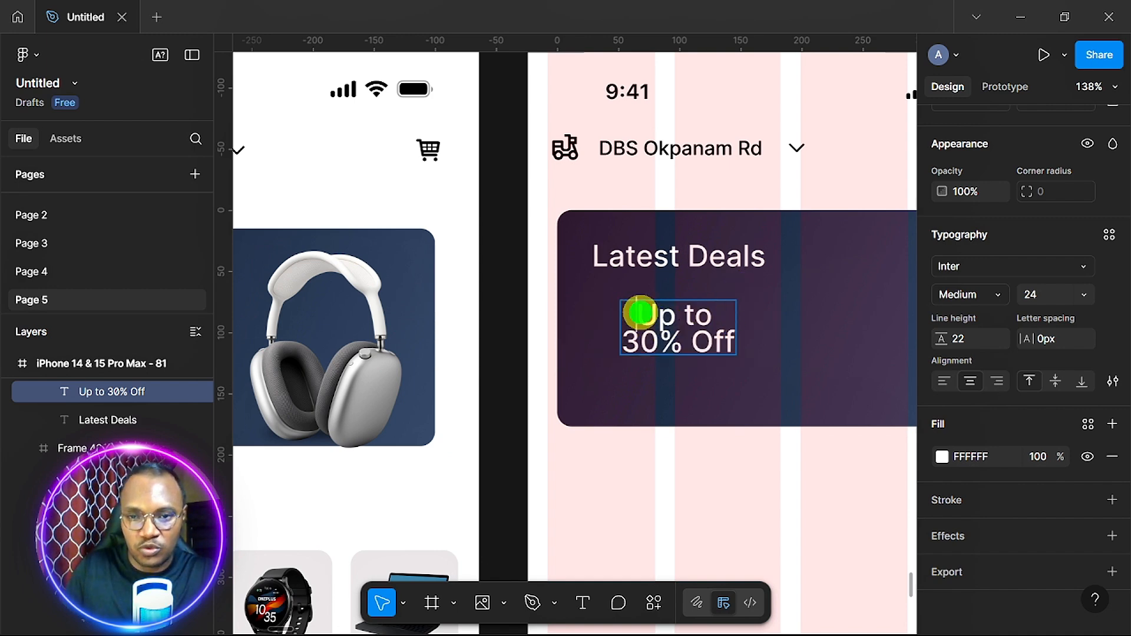
double_click(640, 313)
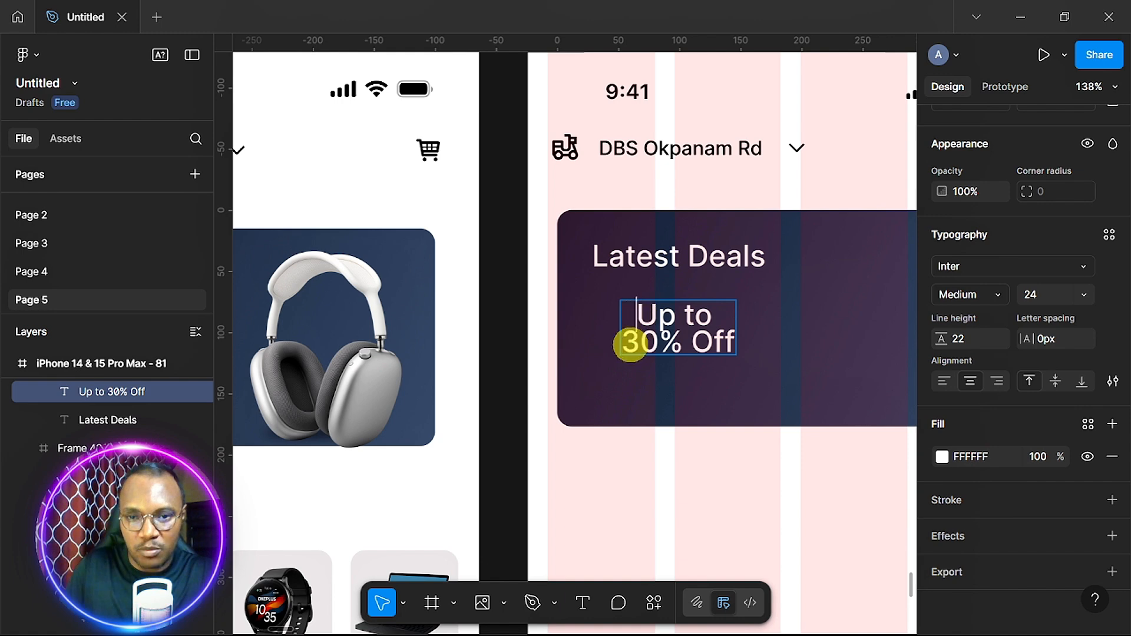
key(BackSpace)
key(BackSpace)
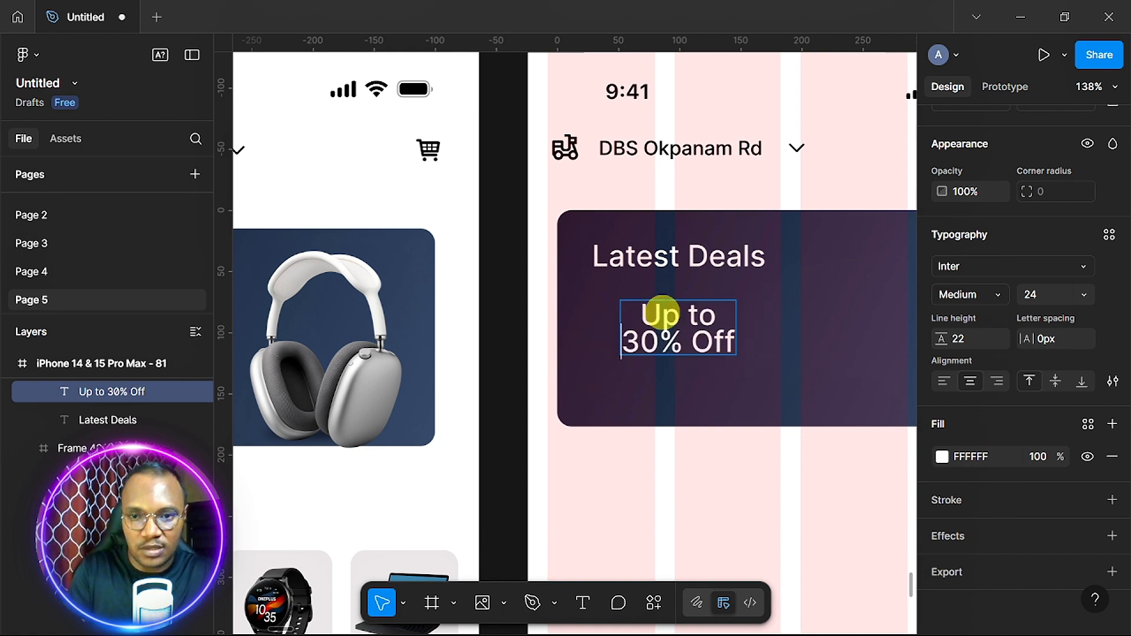
key(Escape)
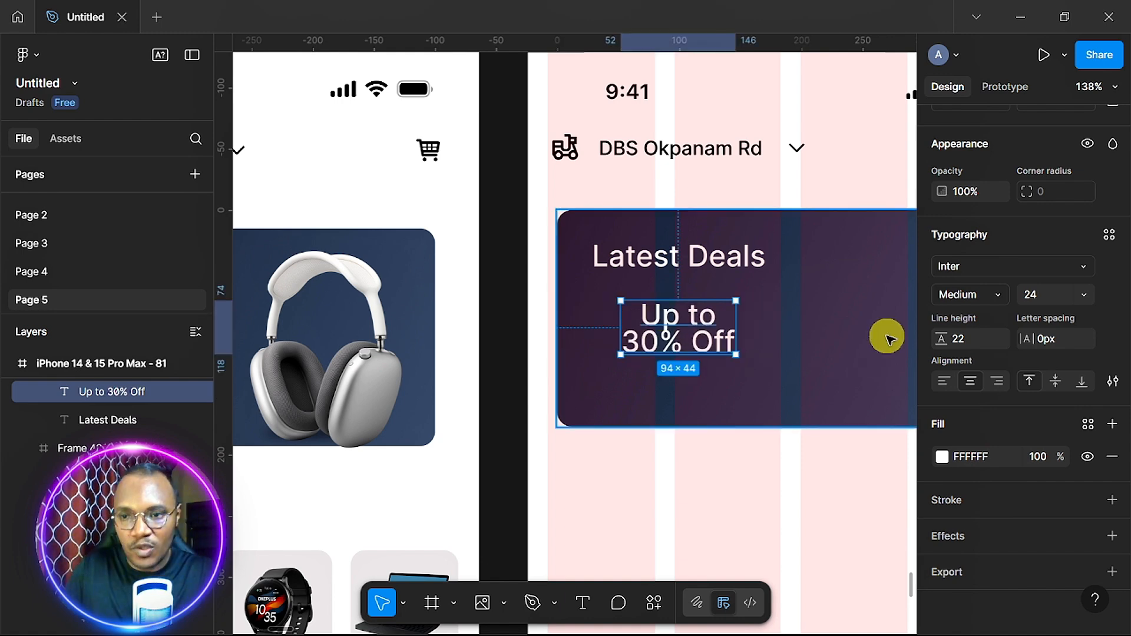
click(943, 383)
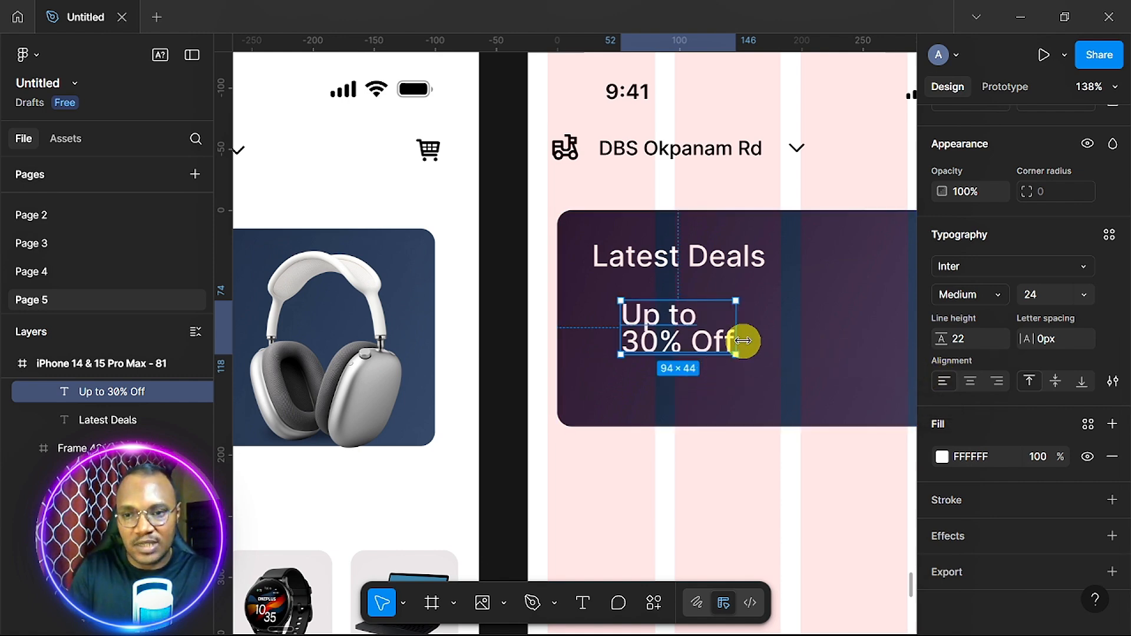
- Check the reference banner and set the "Up to 30% Off" text to font size 32
scroll(744, 341, left, 6)
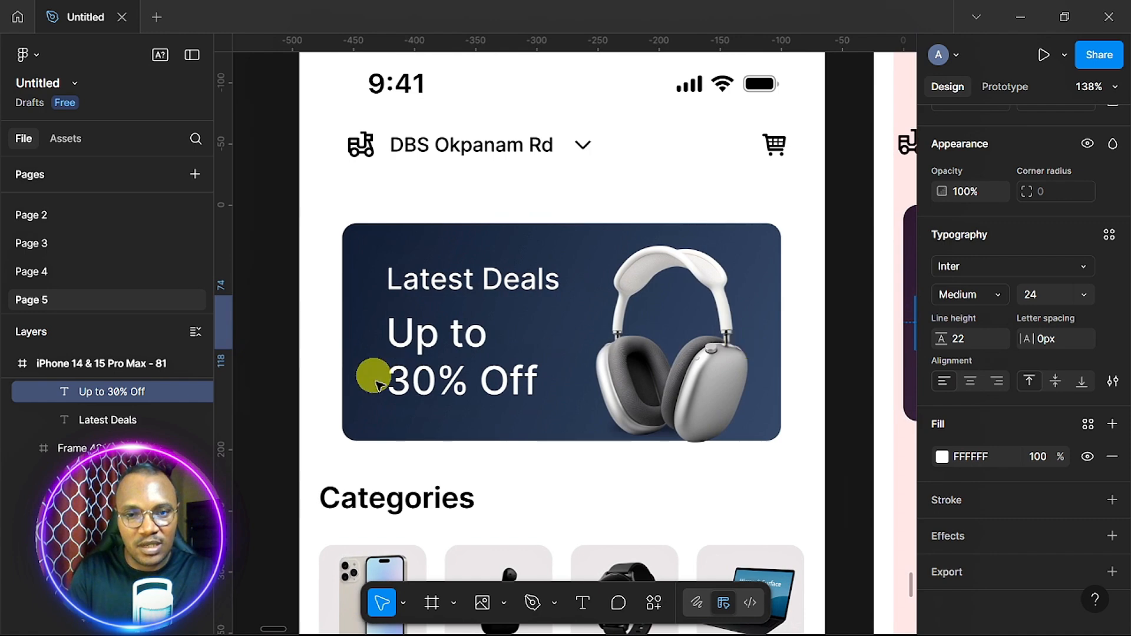
scroll(670, 345, right, 4)
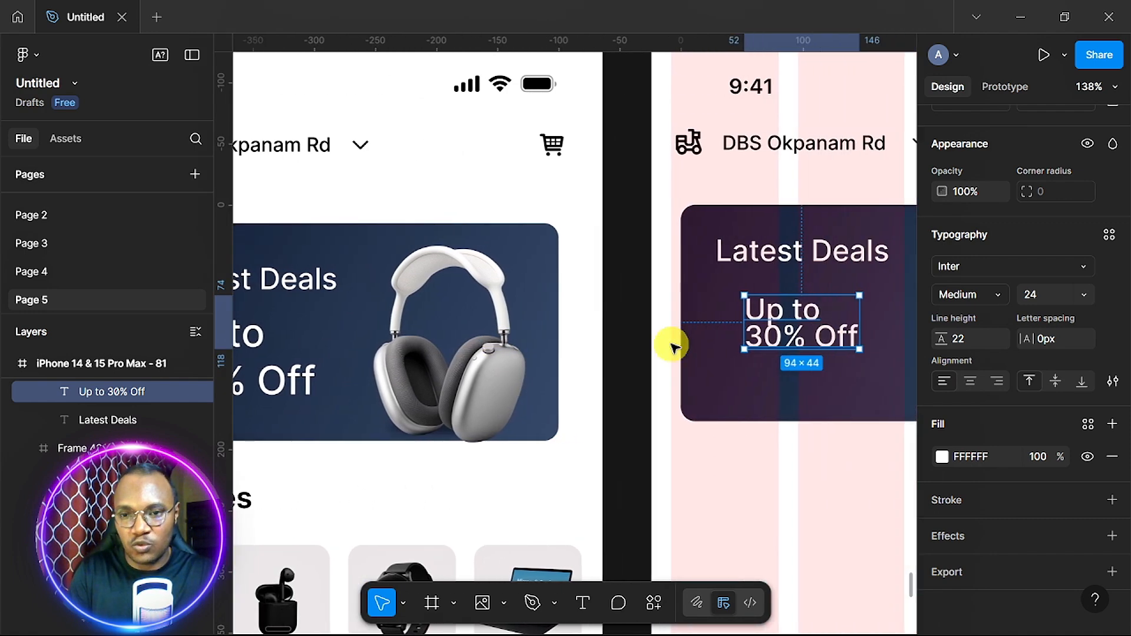
scroll(672, 346, right, 3)
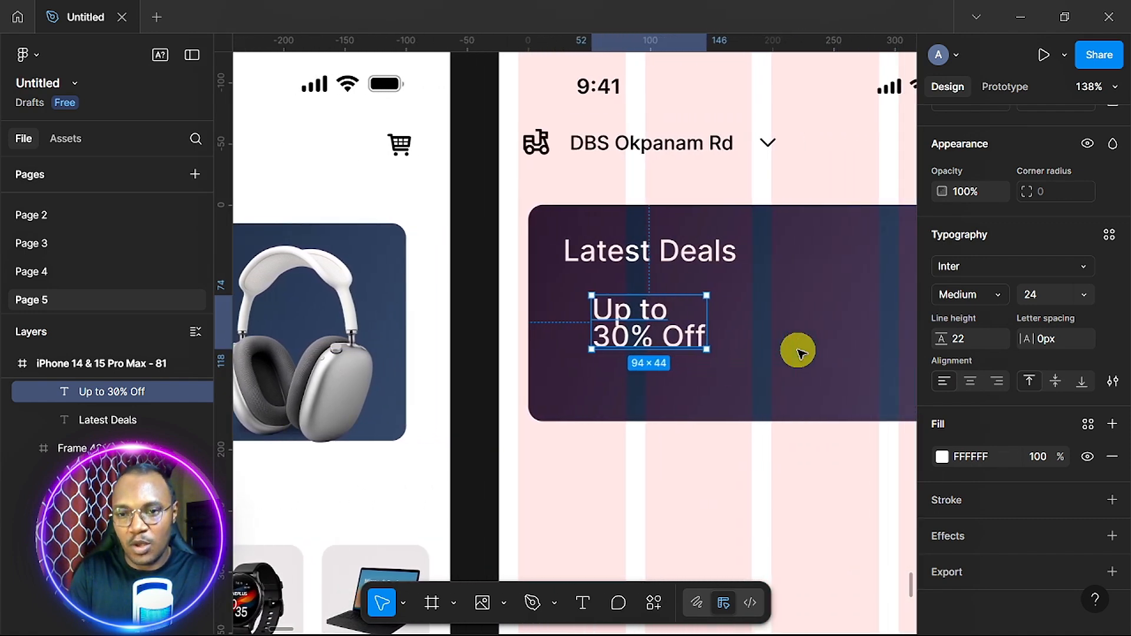
scroll(798, 351, right, 1)
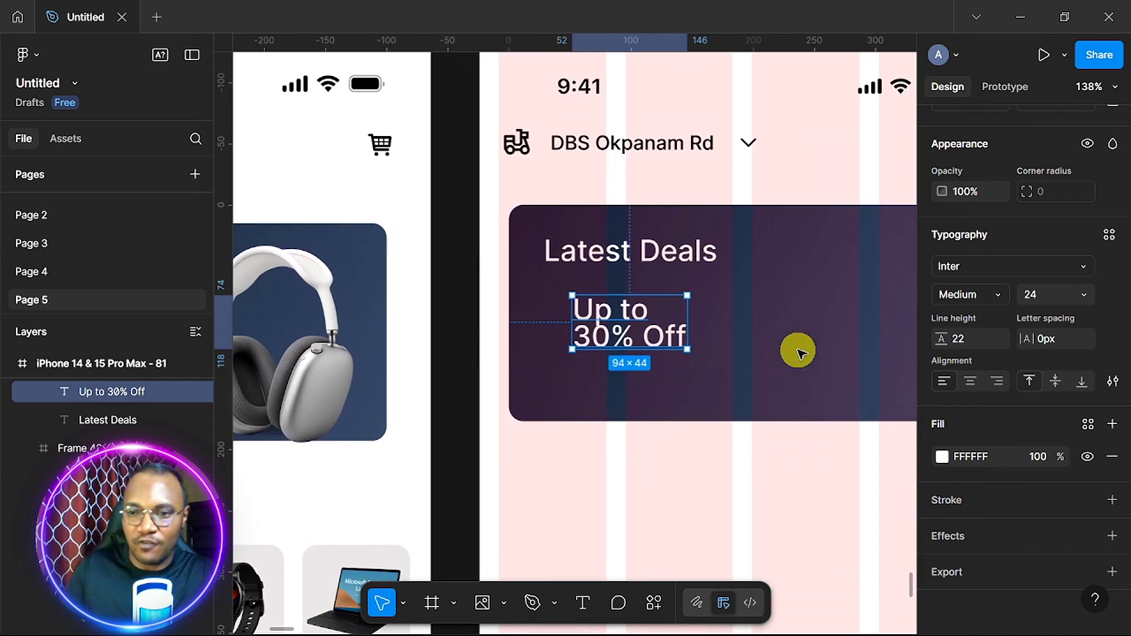
click(1084, 296)
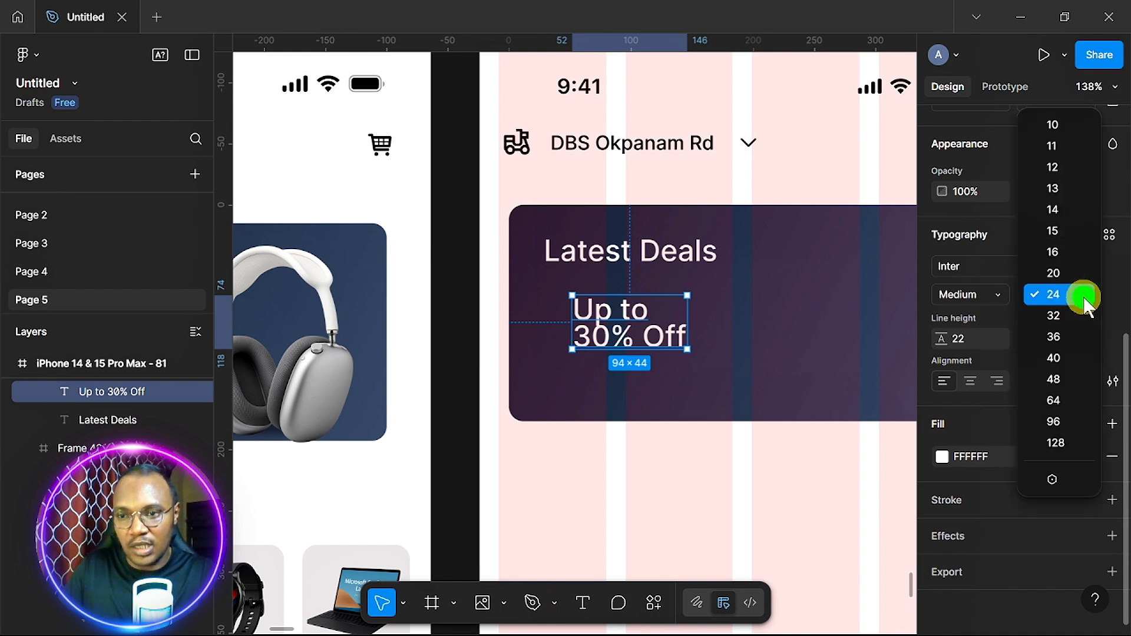
click(1060, 316)
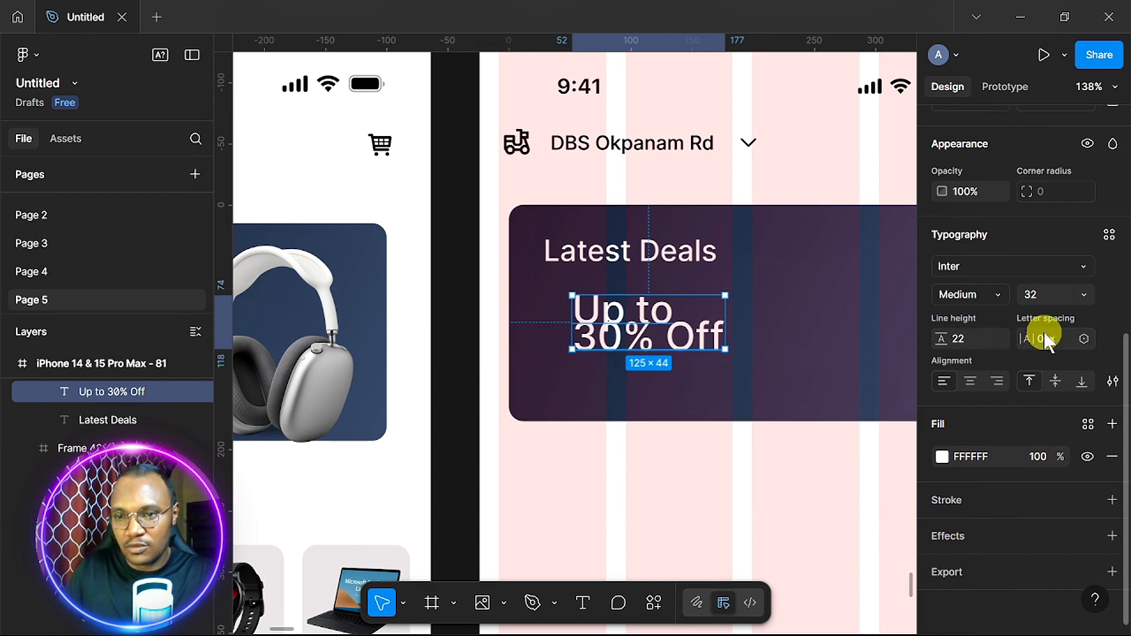
- Set the "Up to 30% Off" text's line height to 40 and place it at about X 28, Y 57 beneath "Latest Deals"
click(969, 338)
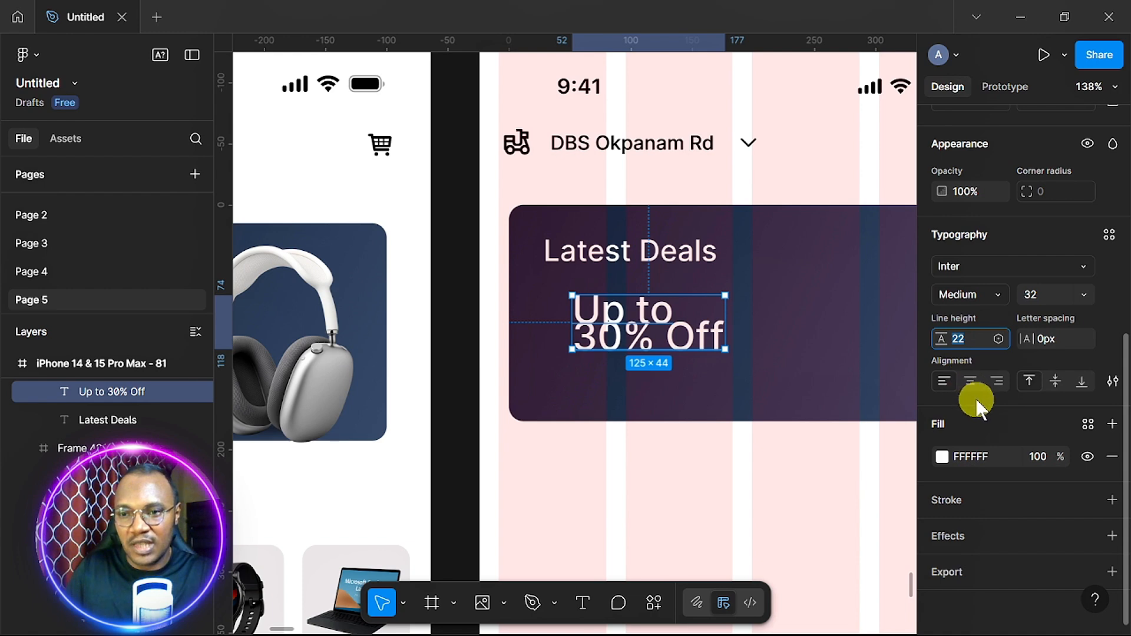
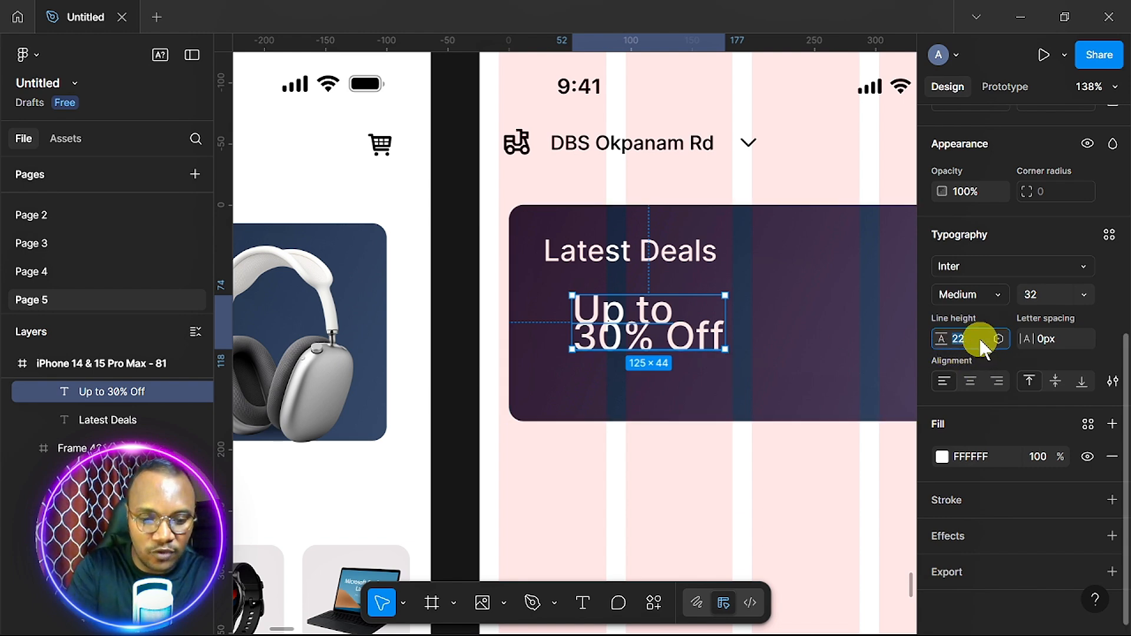
text(8)
key(Return)
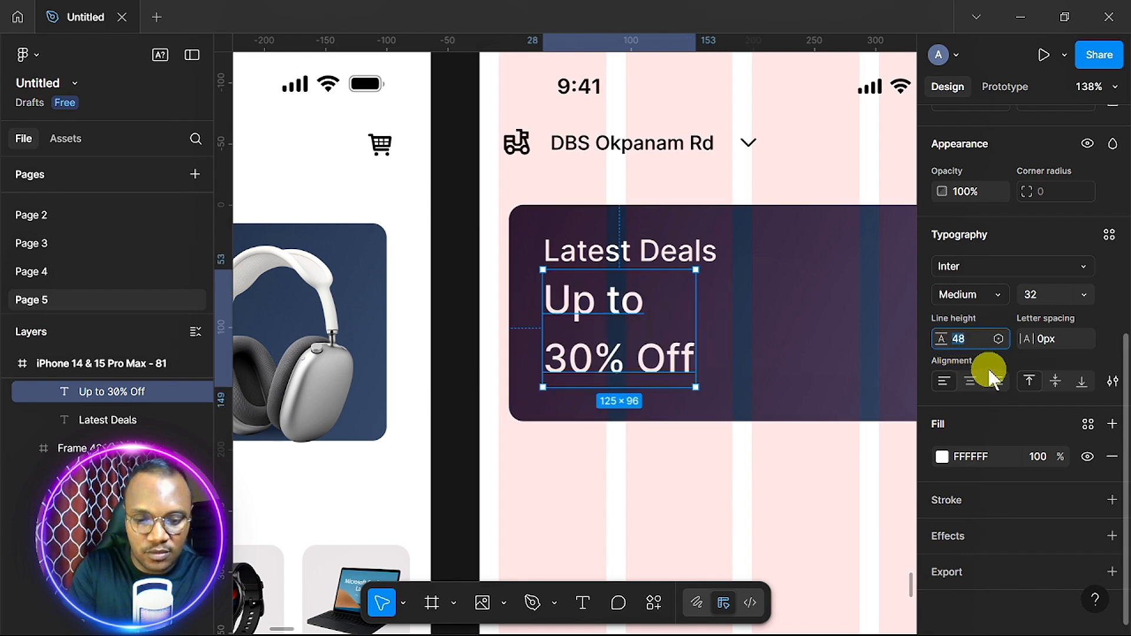
key(Return)
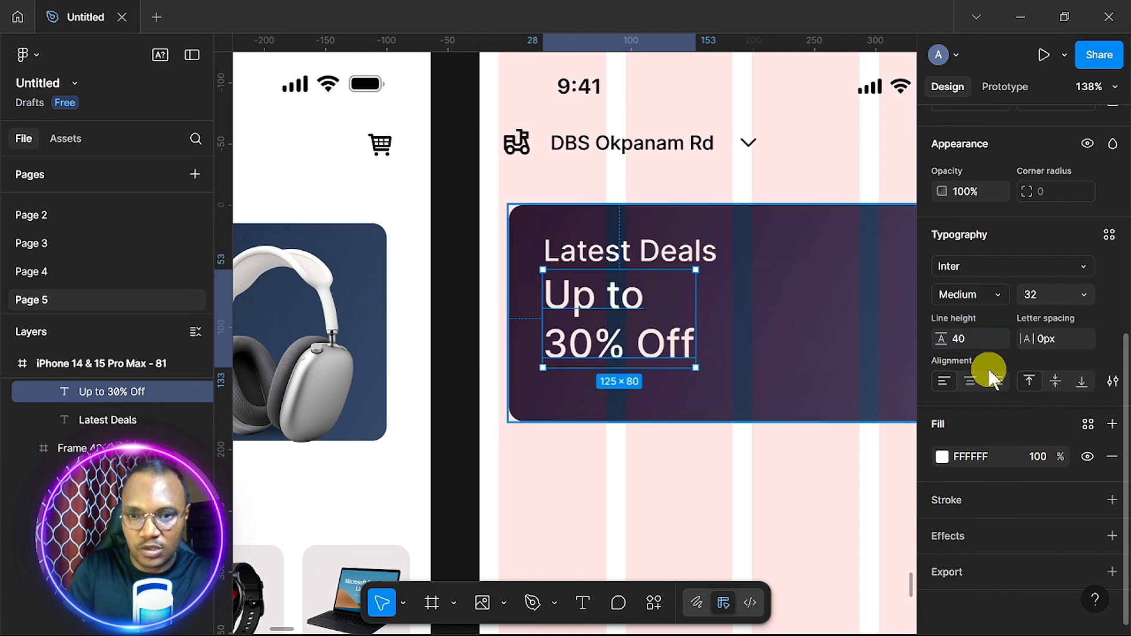
drag(663, 336, 664, 340)
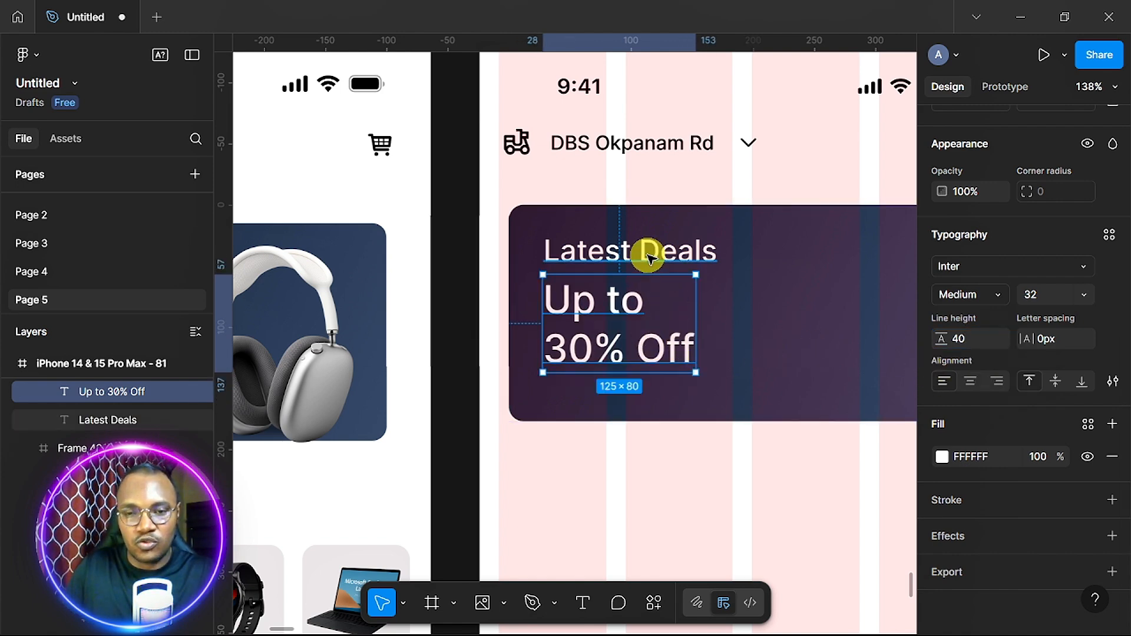
- Combine "Latest Deals" and "Up to 30% Off" in a vertical auto layout and centre it vertically in the banner
click(661, 254)
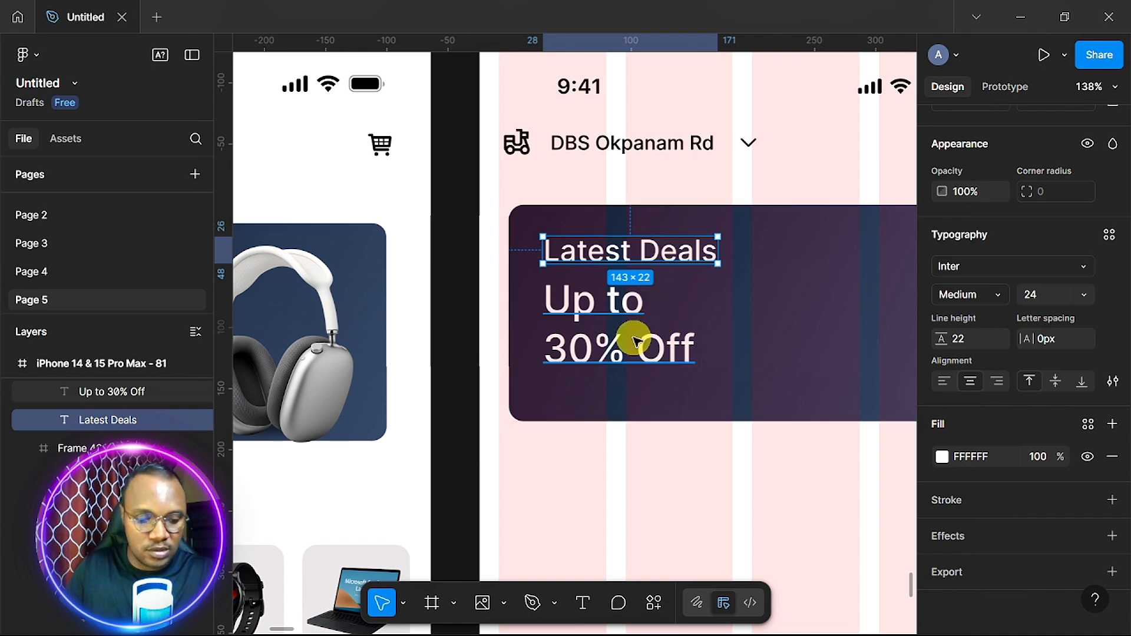
shift+click(634, 341)
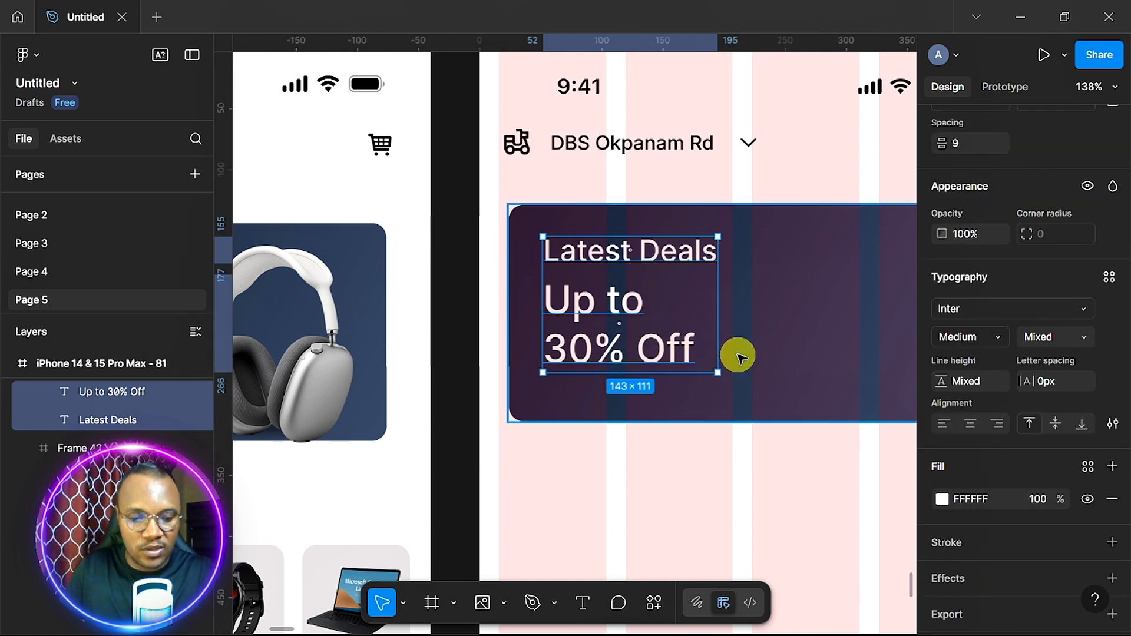
key(shift+a)
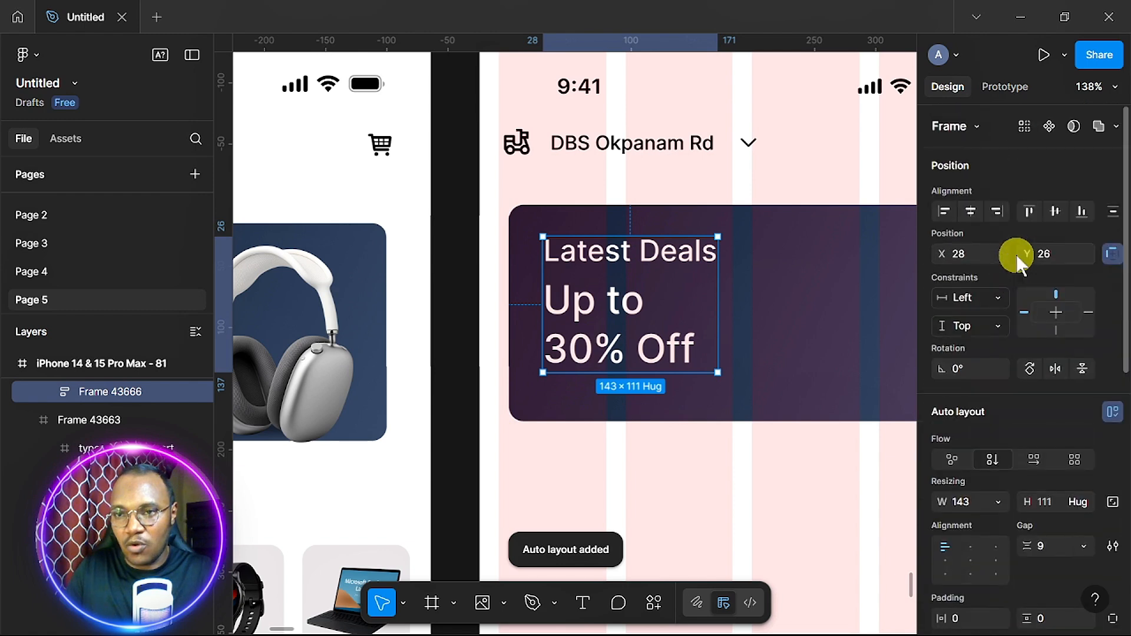
click(1054, 212)
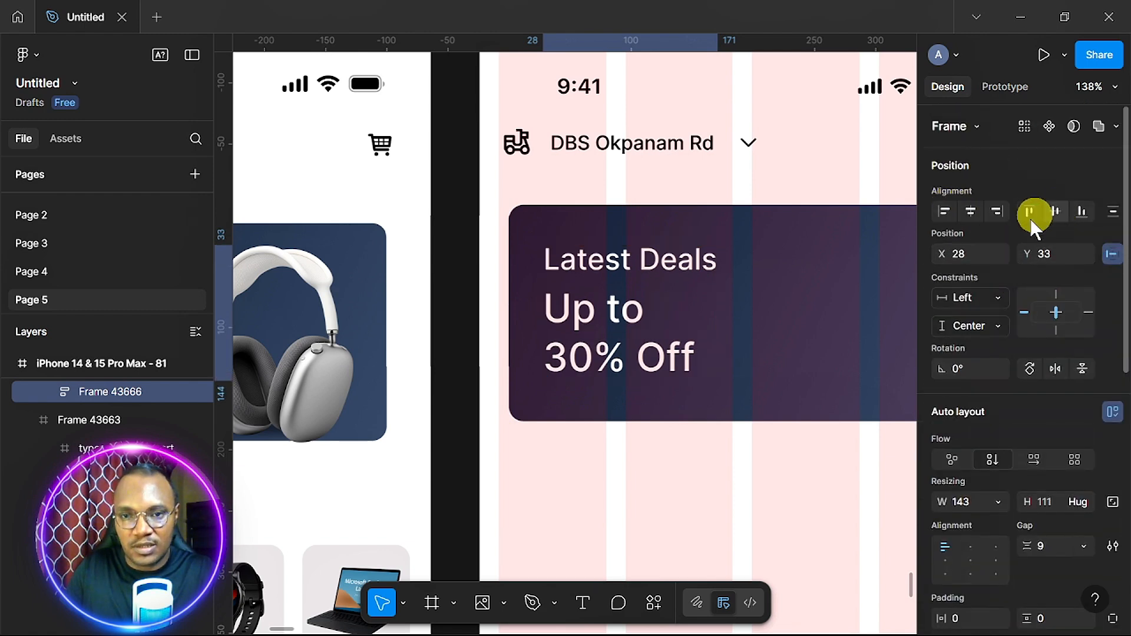
- Move the white over-ear headphones image from the product image collection into the new Latest Deals banner, beside the text
scroll(792, 336, left, 10)
scroll(793, 337, down, 3)
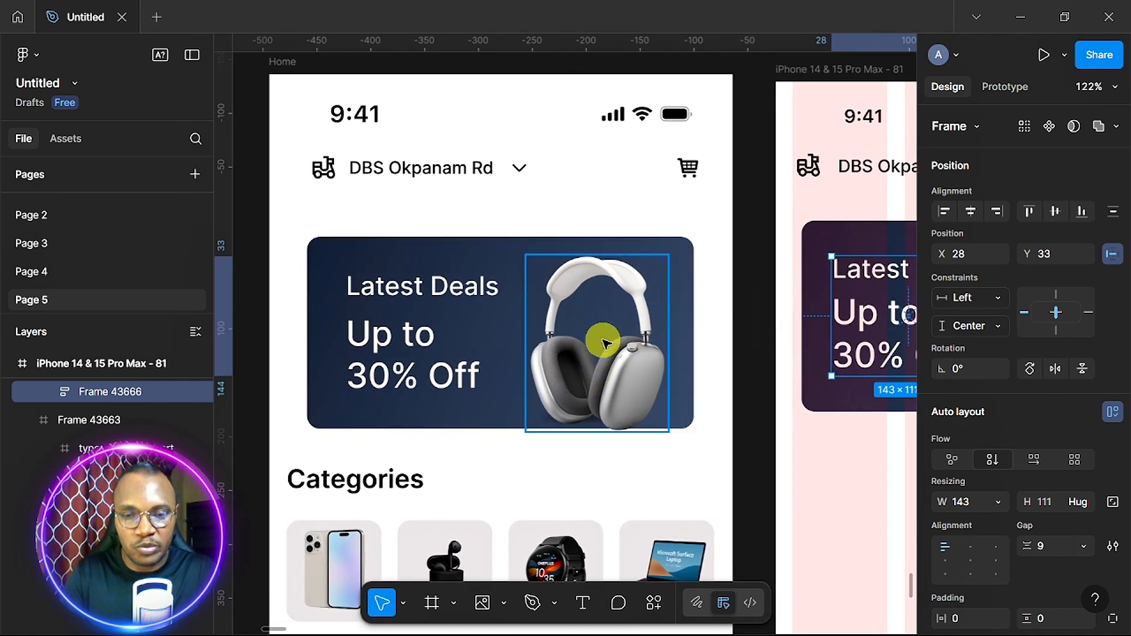
scroll(599, 366, down, 6)
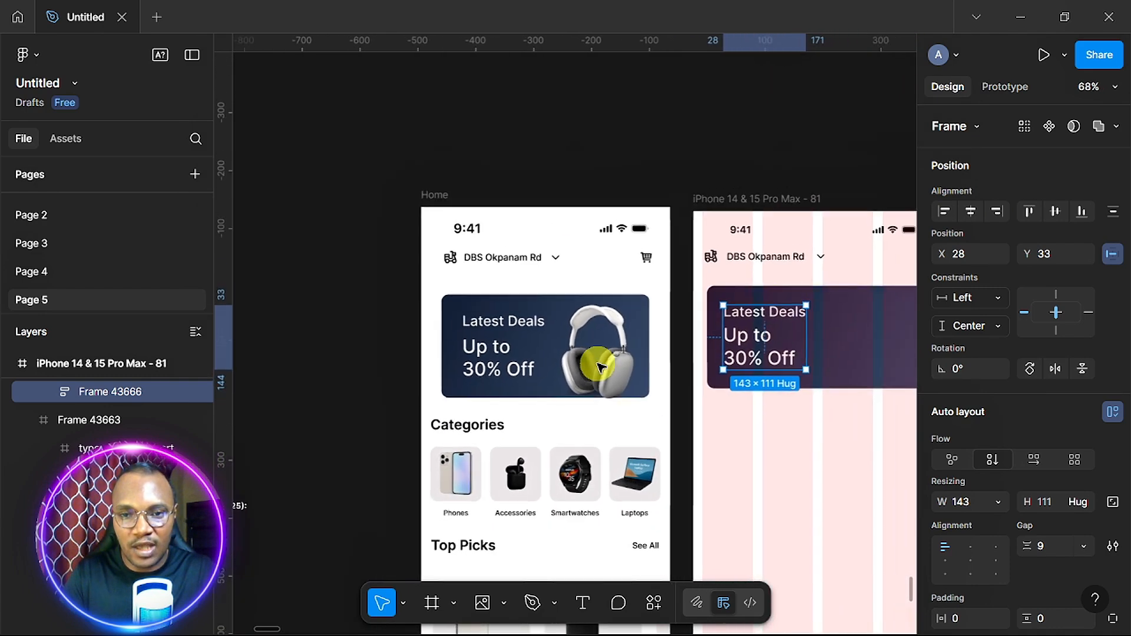
scroll(599, 366, left, 3)
scroll(599, 367, down, 2)
scroll(599, 366, left, 10)
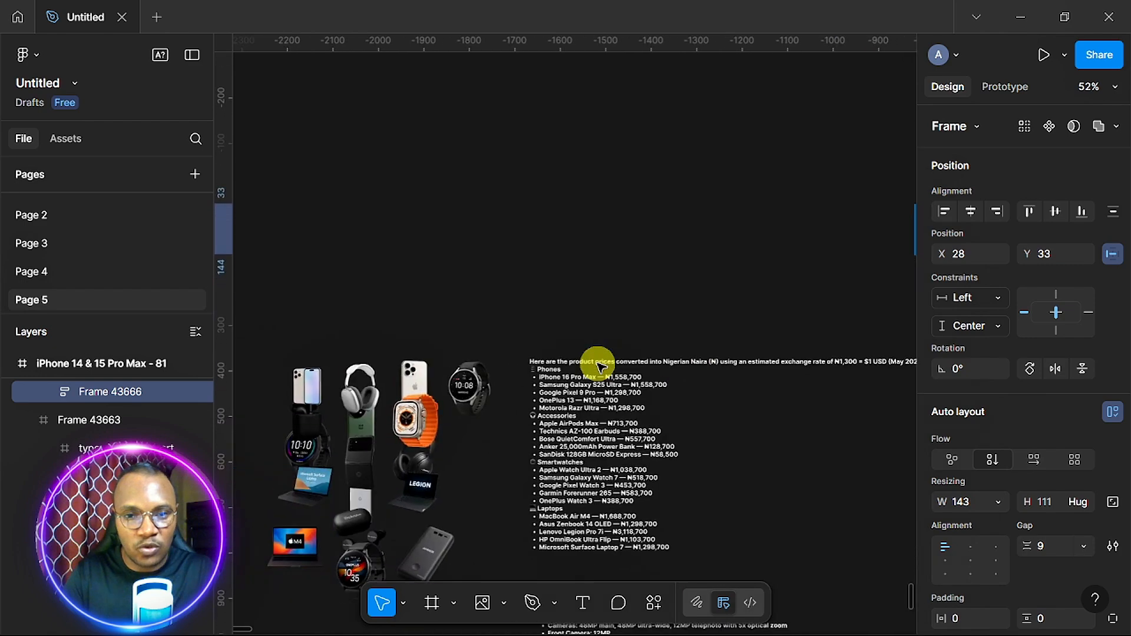
scroll(599, 366, down, 1)
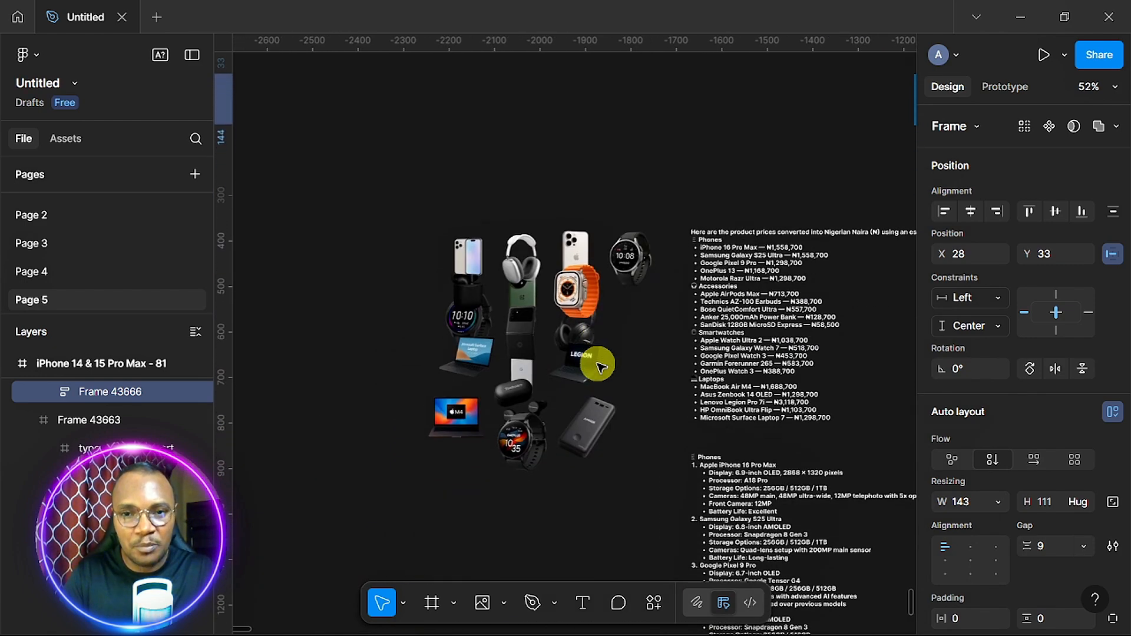
scroll(599, 366, up, 2)
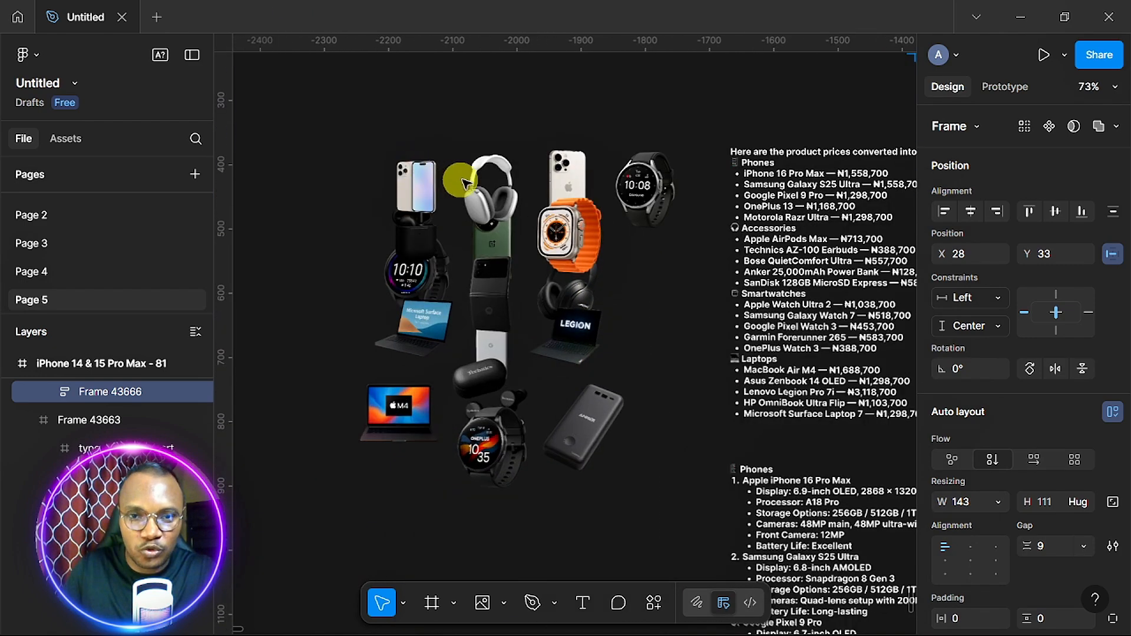
click(492, 186)
click(492, 186)
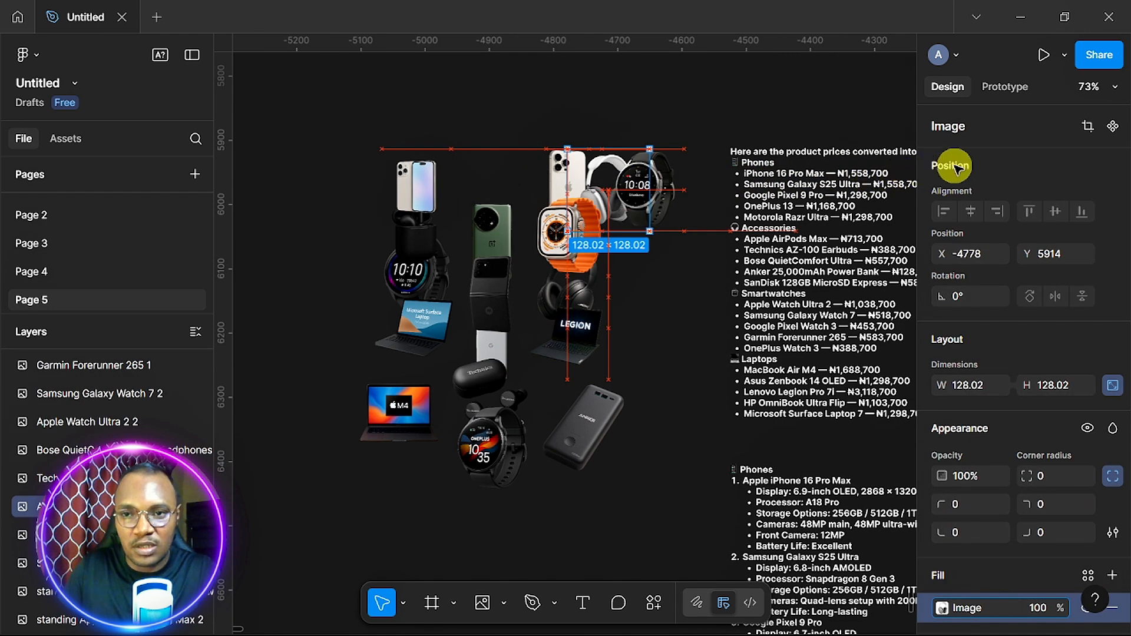
mouse_move(1017, 162)
mouse_down()
mouse_move(1051, 165)
mouse_move(1027, 177)
mouse_up()
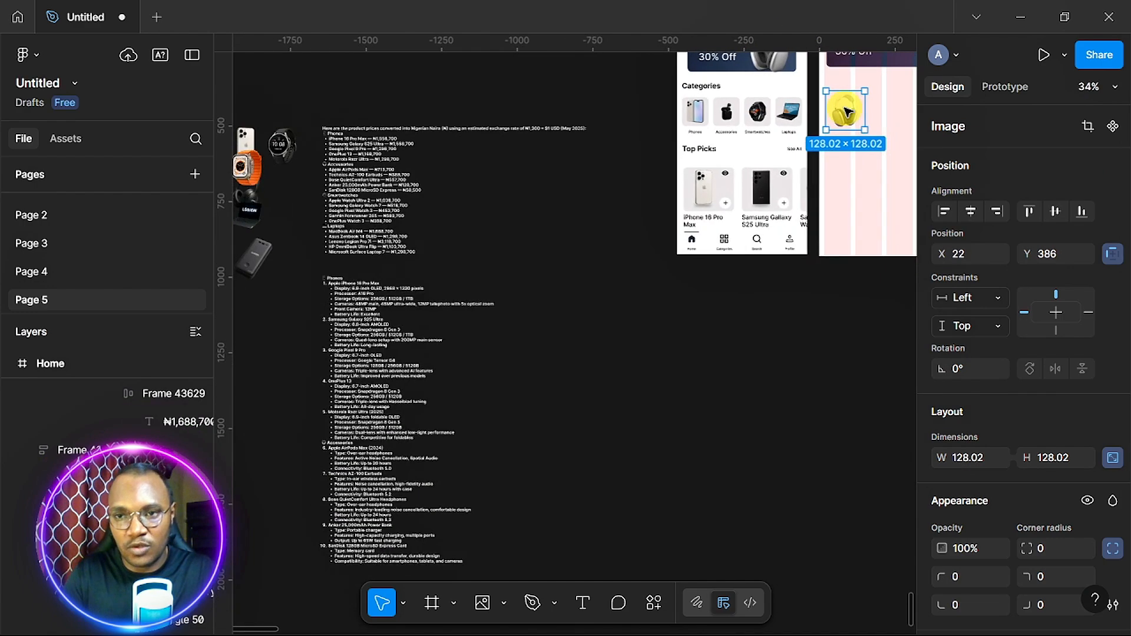
scroll(846, 110, up, 10)
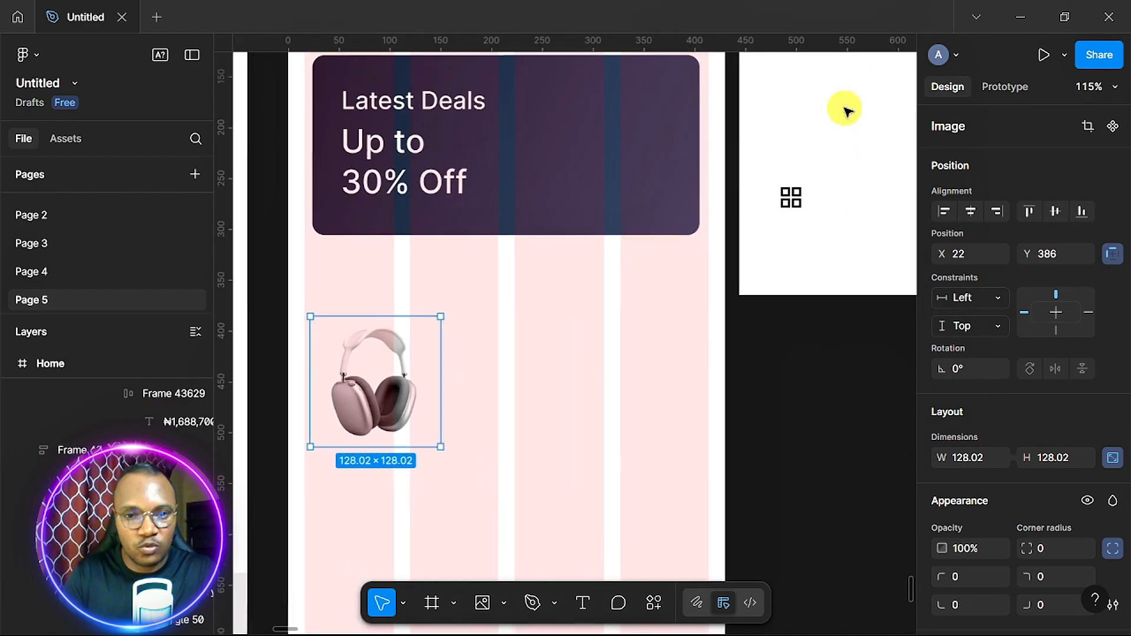
drag(371, 374, 578, 143)
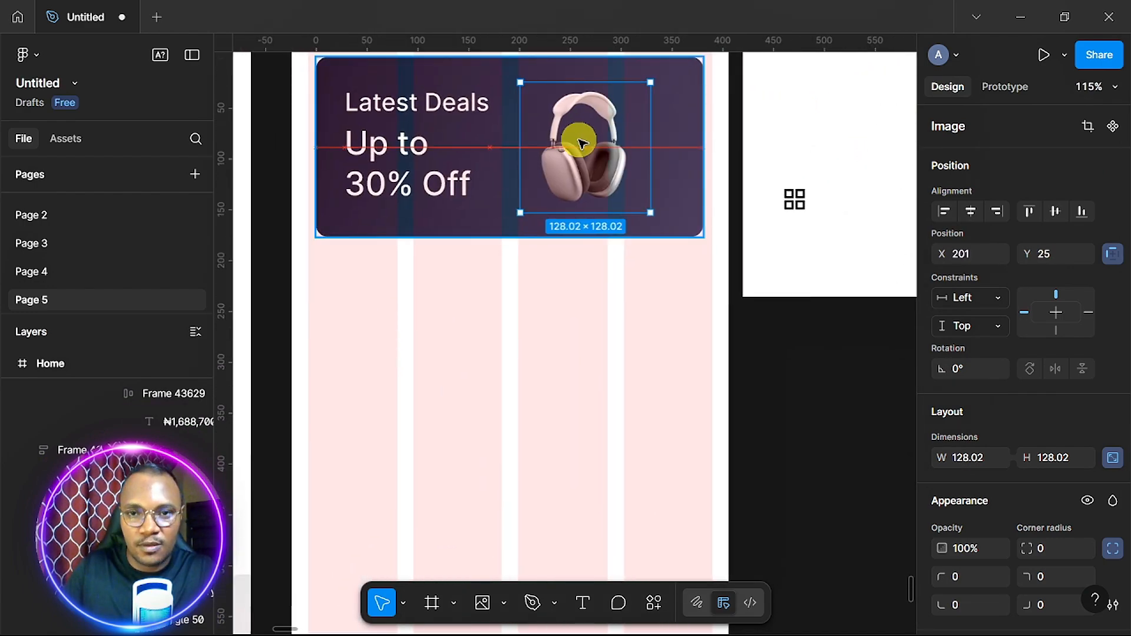
- Scale the banner's headphones image proportionally to about 190 × 190 and centre it vertically in the banner
scroll(583, 139, down, 1)
scroll(583, 140, down, 4)
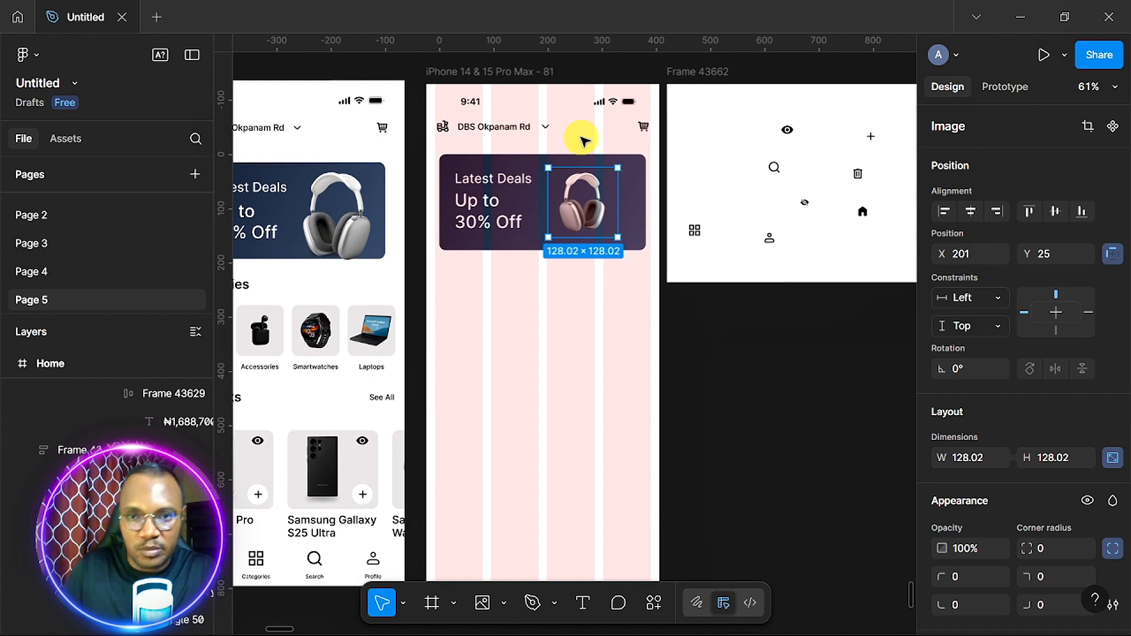
key(k)
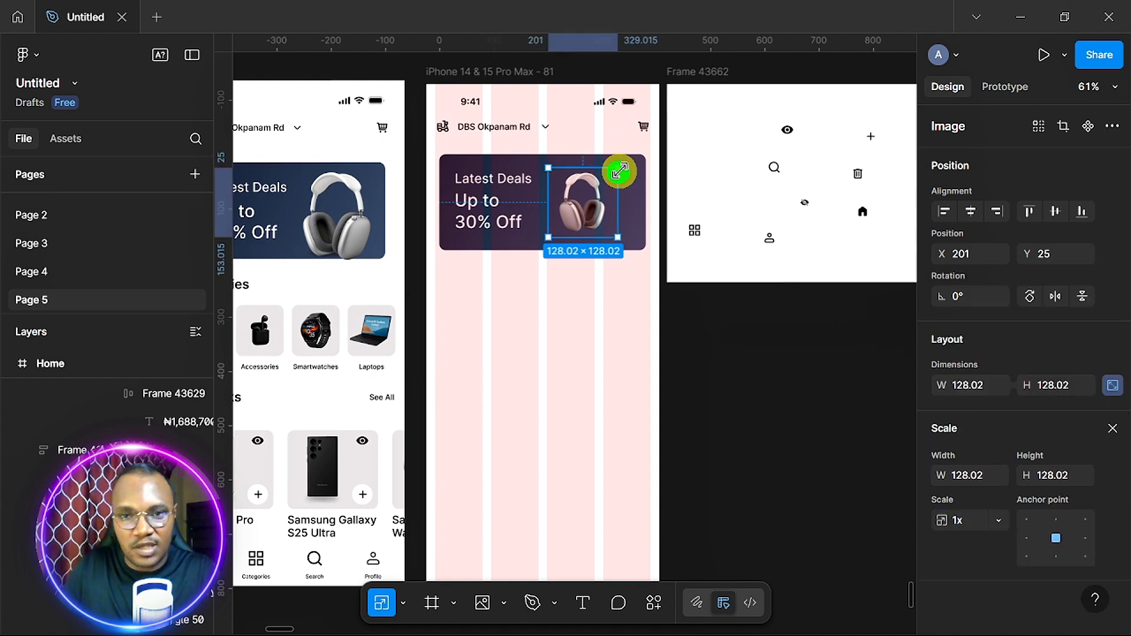
drag(617, 166, 651, 151)
click(1053, 211)
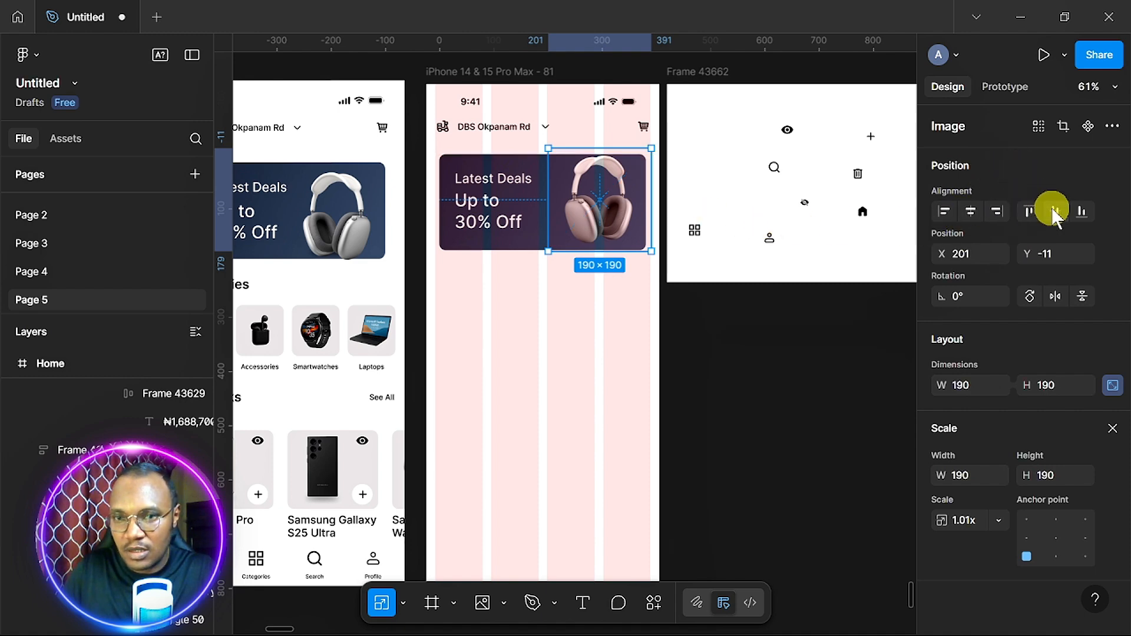
click(1054, 211)
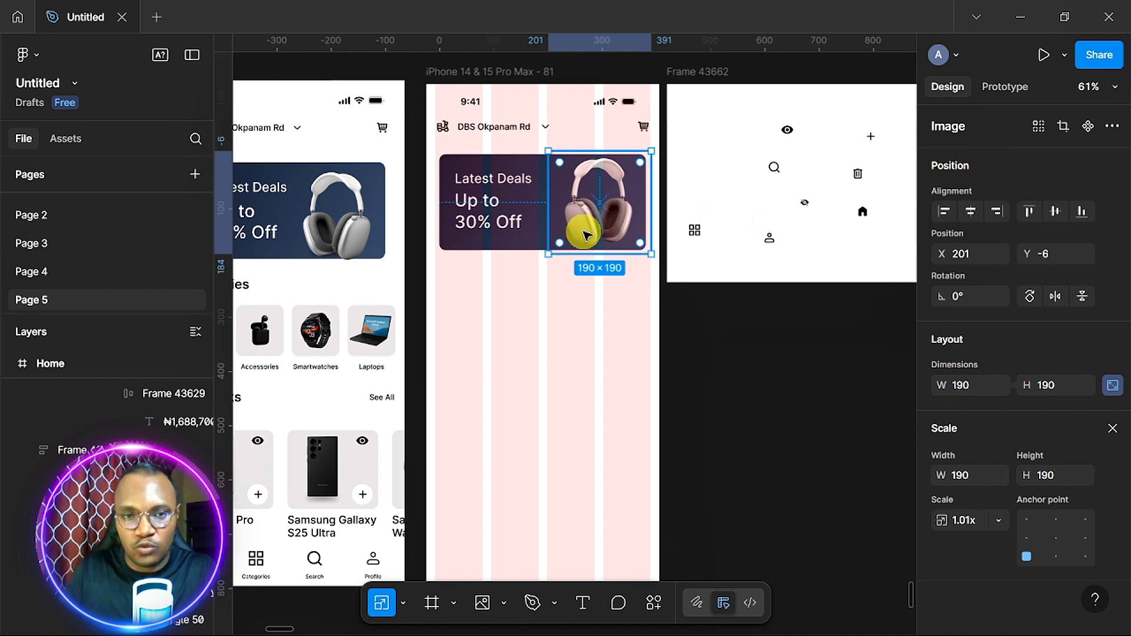
- Flip the headphones image horizontally and shift it inward to about X 370, keeping it vertically centred in the banner
right_click(614, 207)
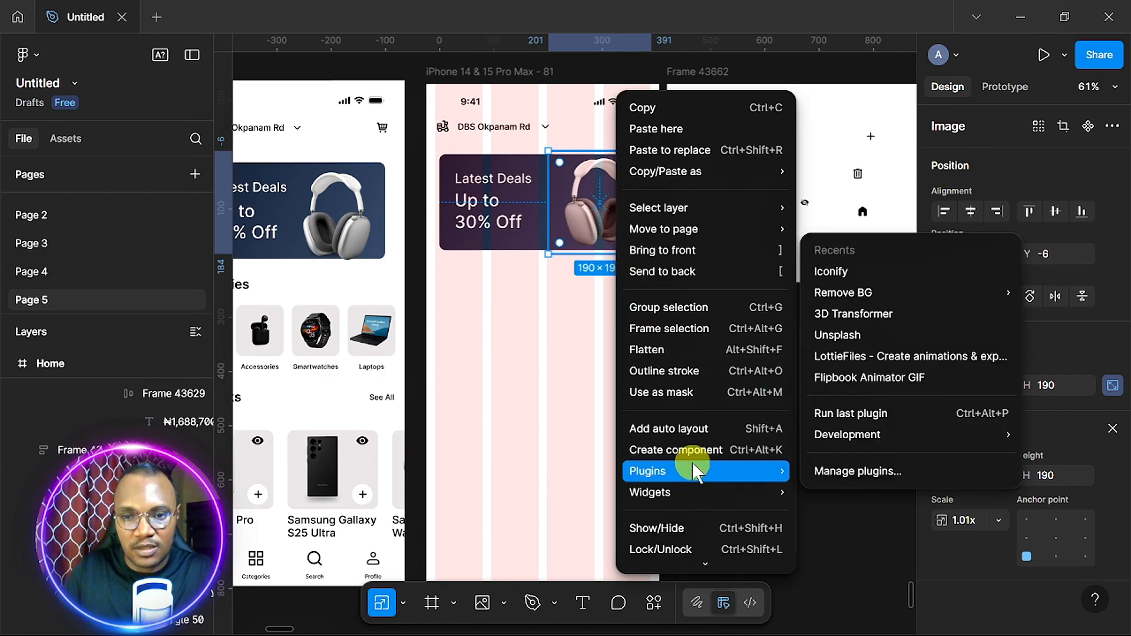
mouse_move(694, 501)
scroll(695, 515, down, 1)
scroll(695, 515, down, 1)
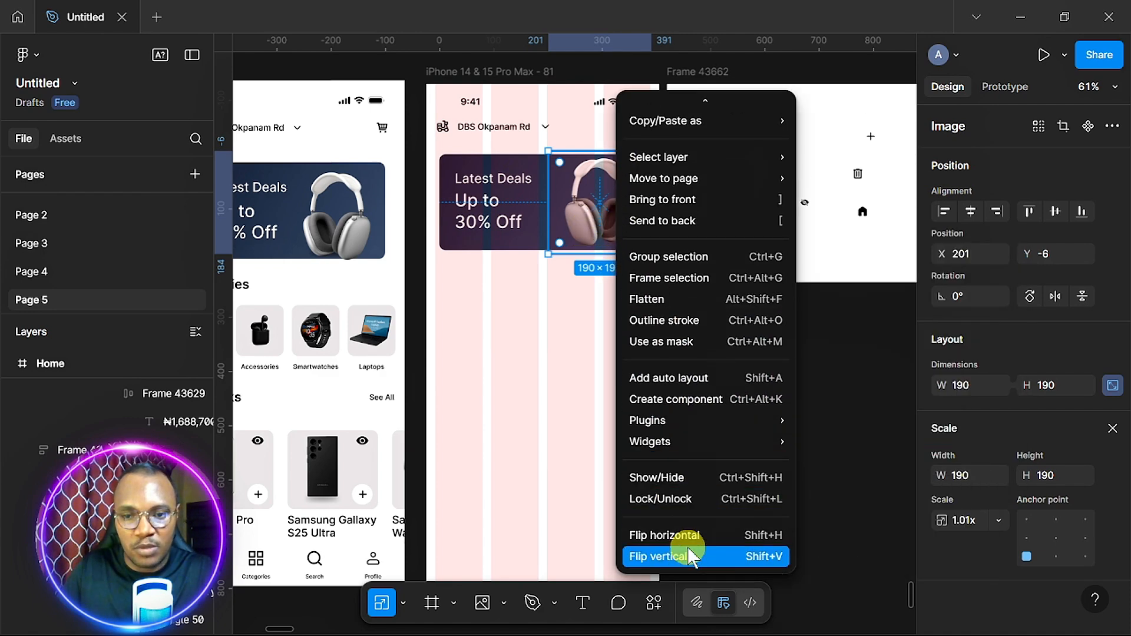
click(699, 547)
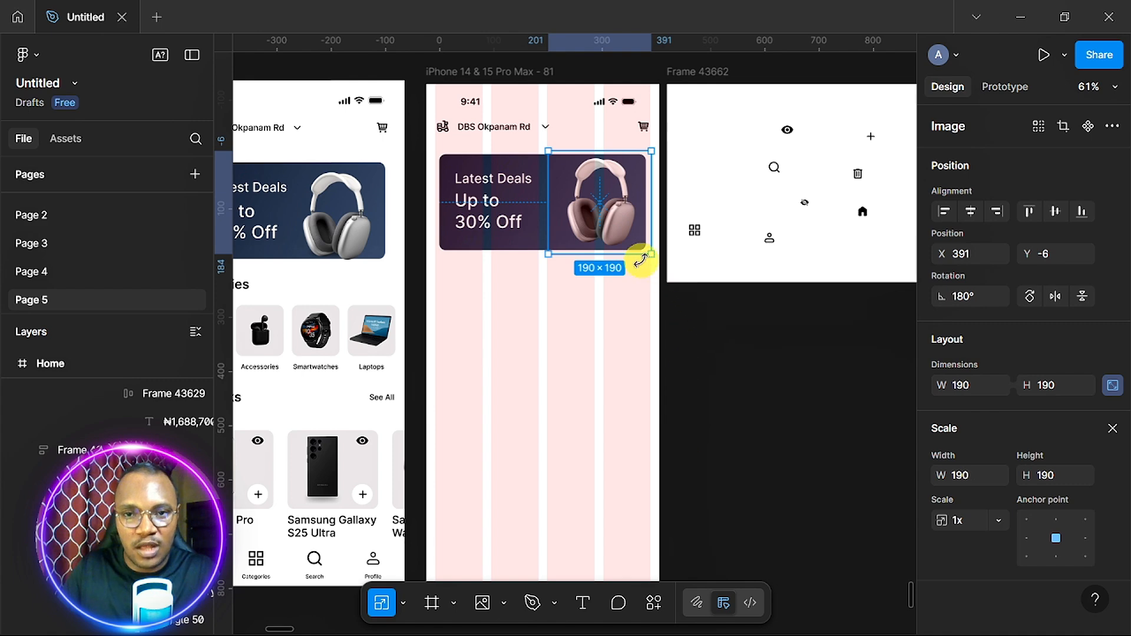
drag(592, 220, 592, 219)
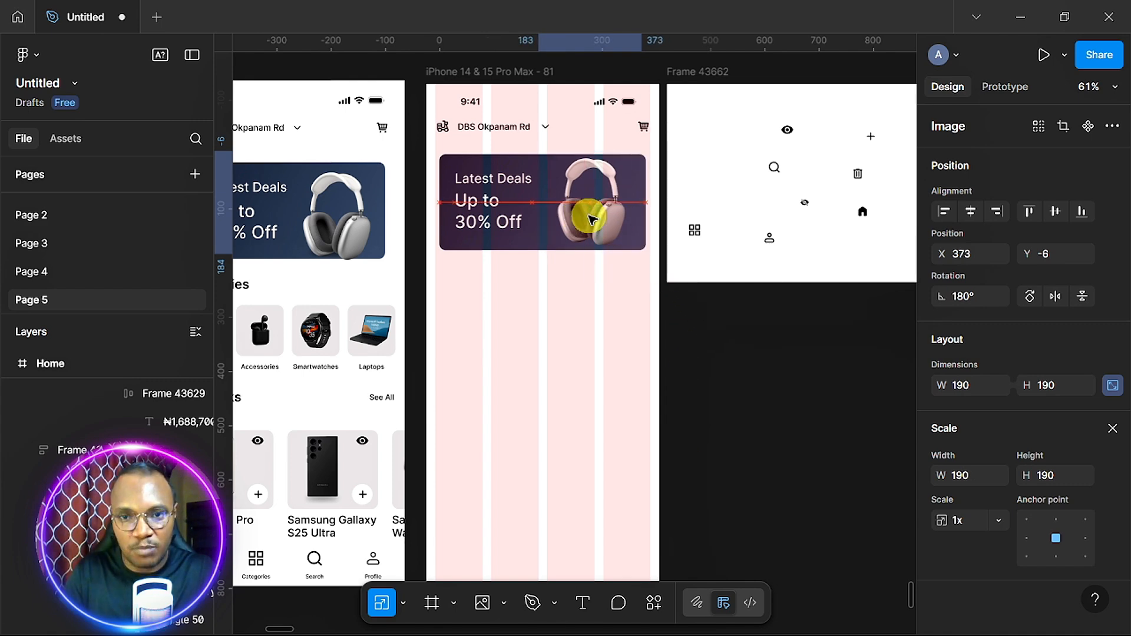
scroll(592, 219, up, 6)
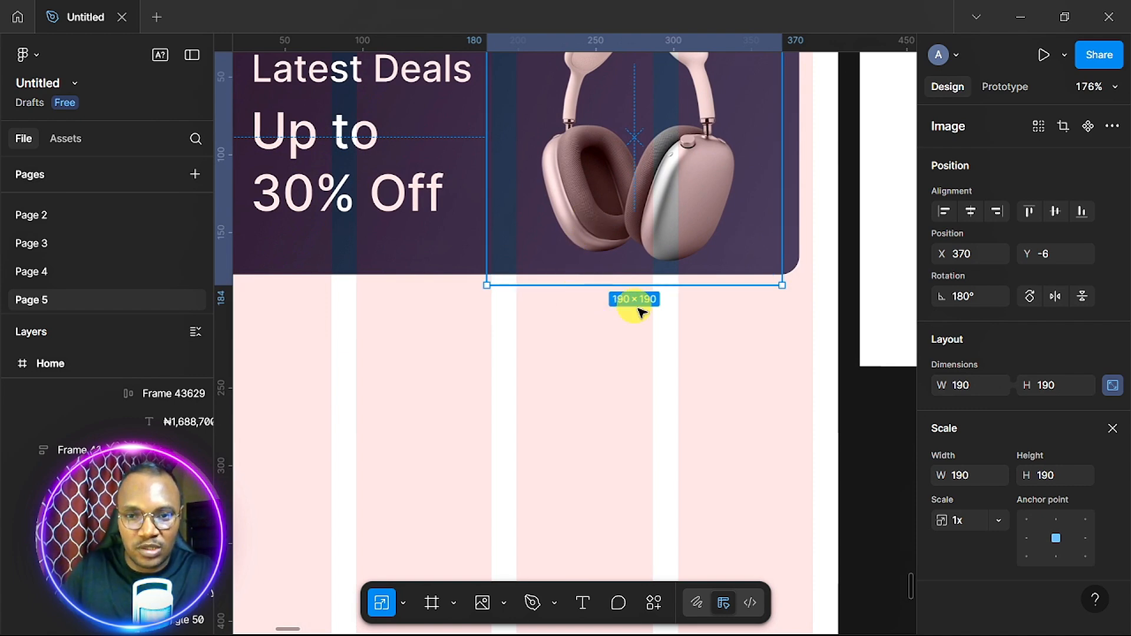
- Reduce the headphones image's height to about 175 from its lower edge so its bounds fit inside the banner
click(1115, 424)
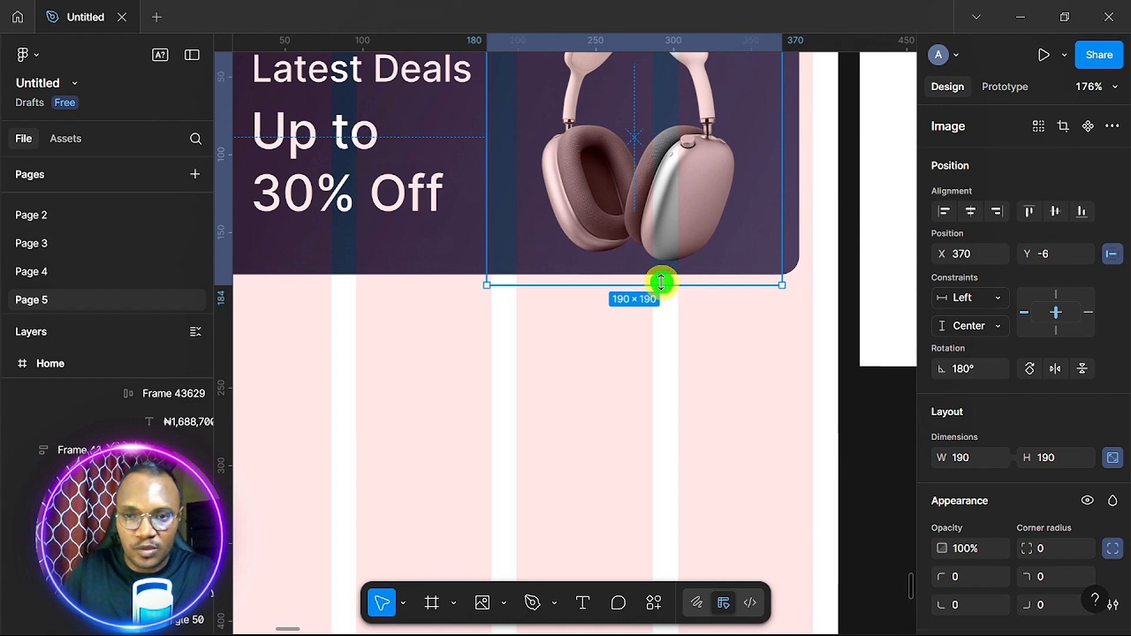
drag(660, 282, 666, 262)
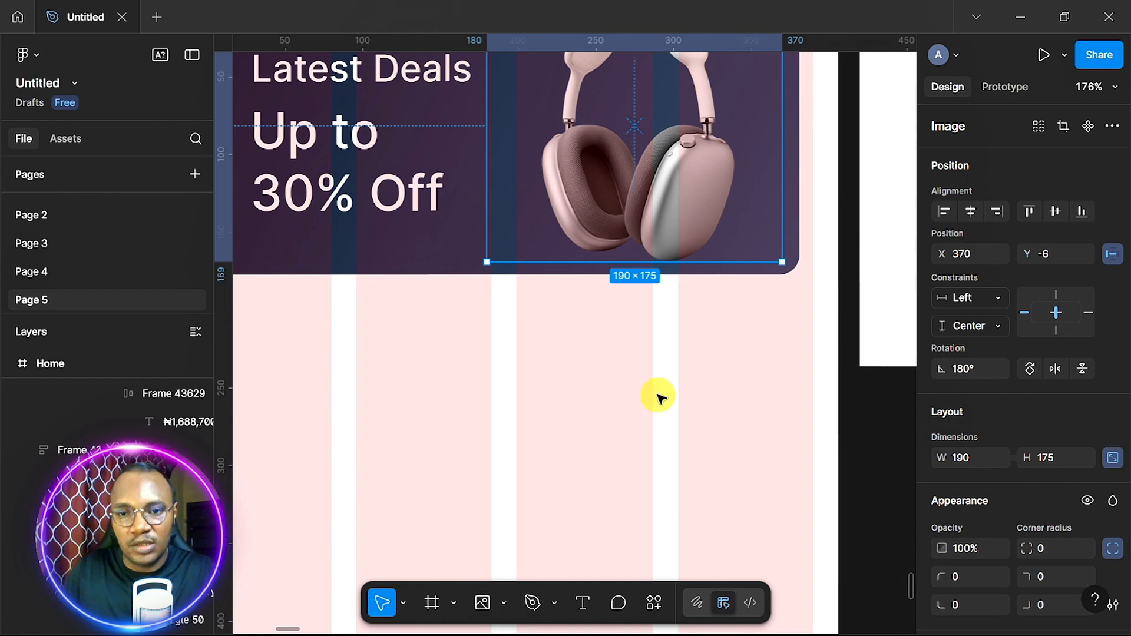
click(670, 440)
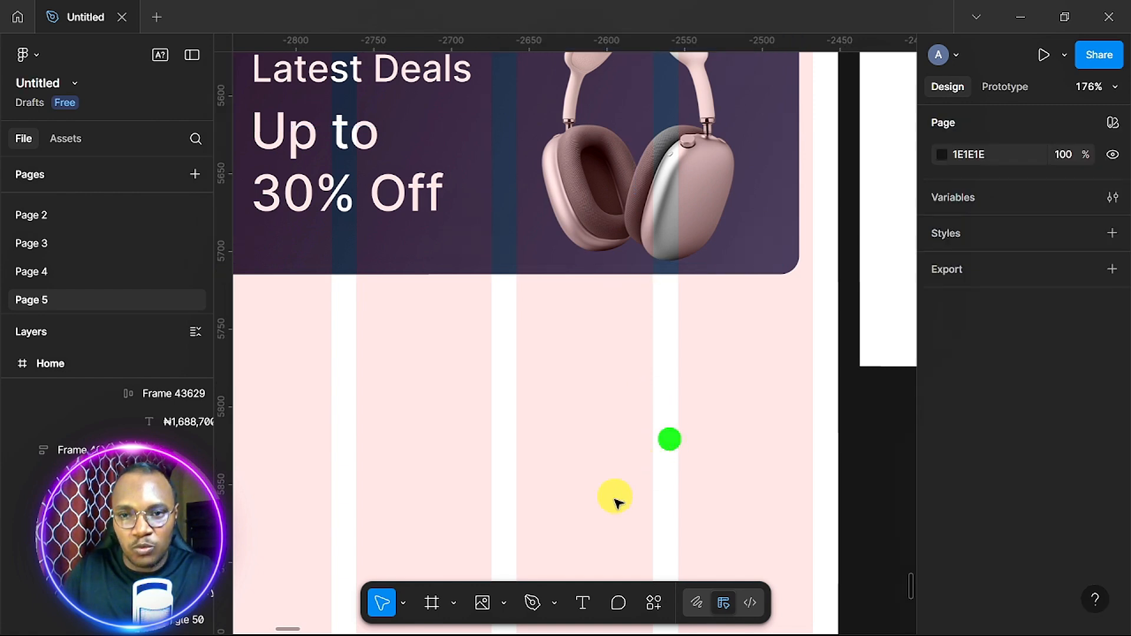
- Draw a flat ellipse about 85 × 4 under the headphones' ear cups and fill it with black 000000
click(504, 602)
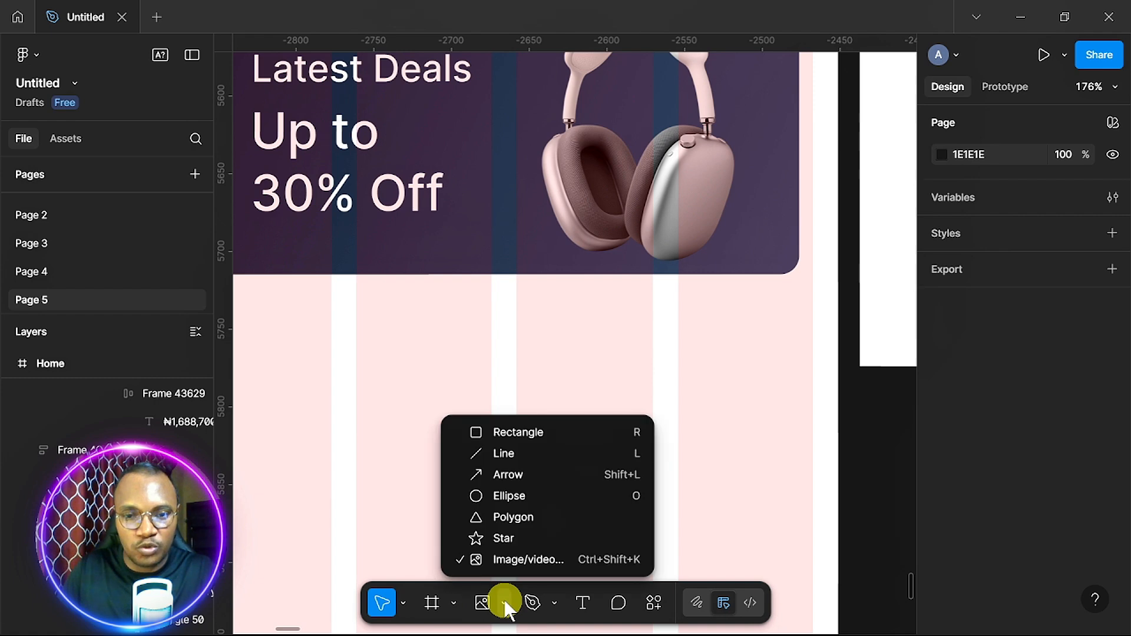
click(513, 496)
mouse_move(559, 249)
mouse_down()
mouse_move(611, 267)
mouse_move(692, 254)
mouse_up()
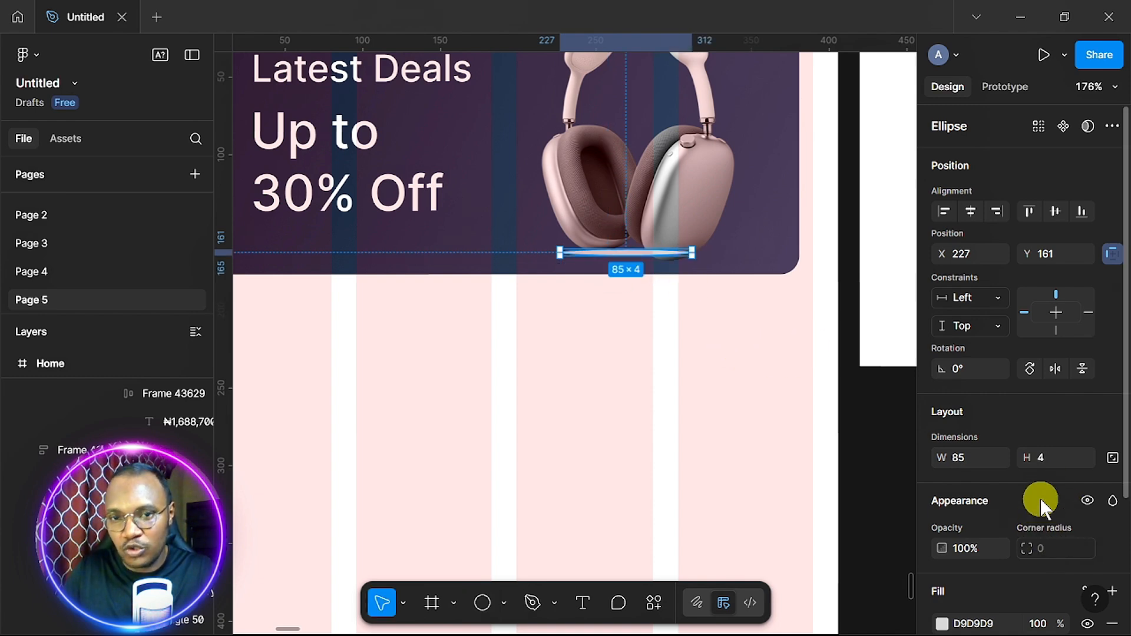
scroll(1040, 503, down, 3)
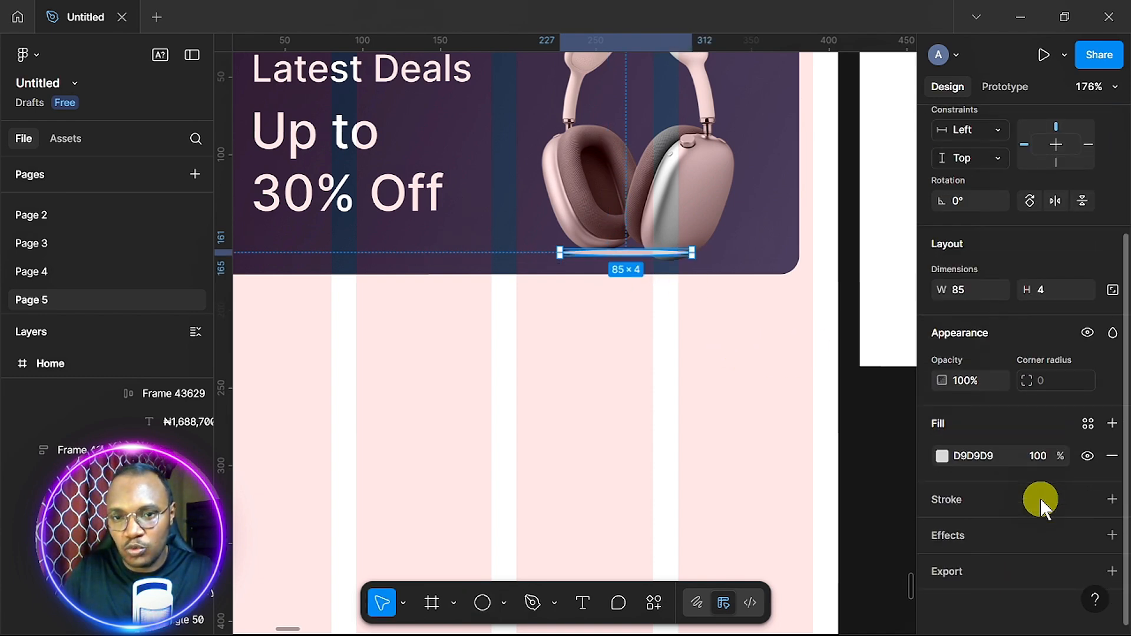
click(940, 456)
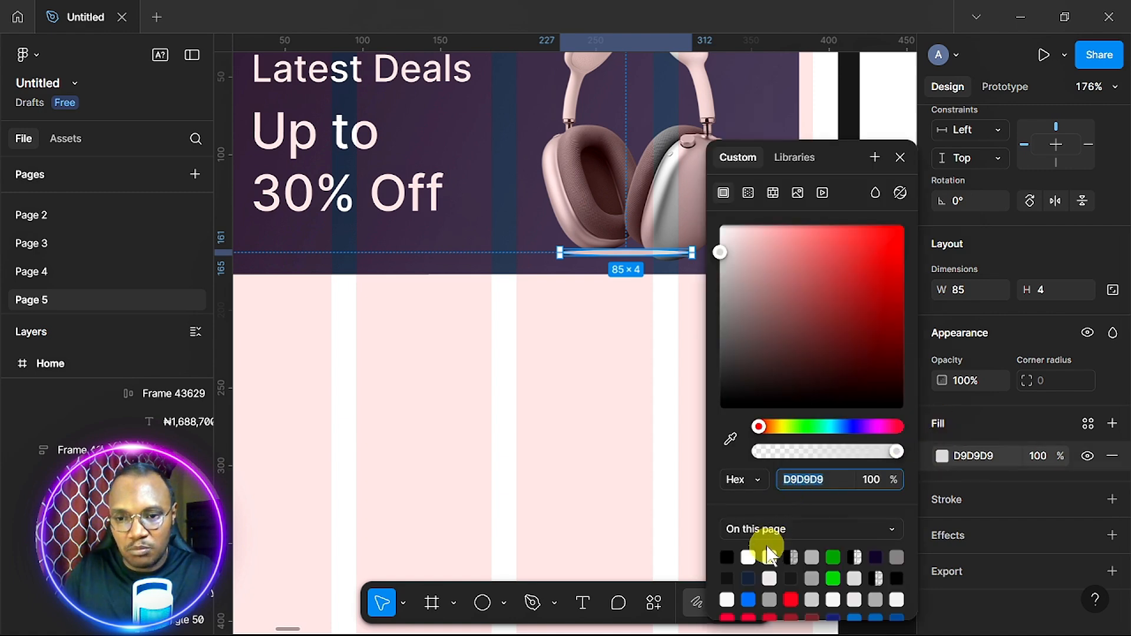
click(727, 556)
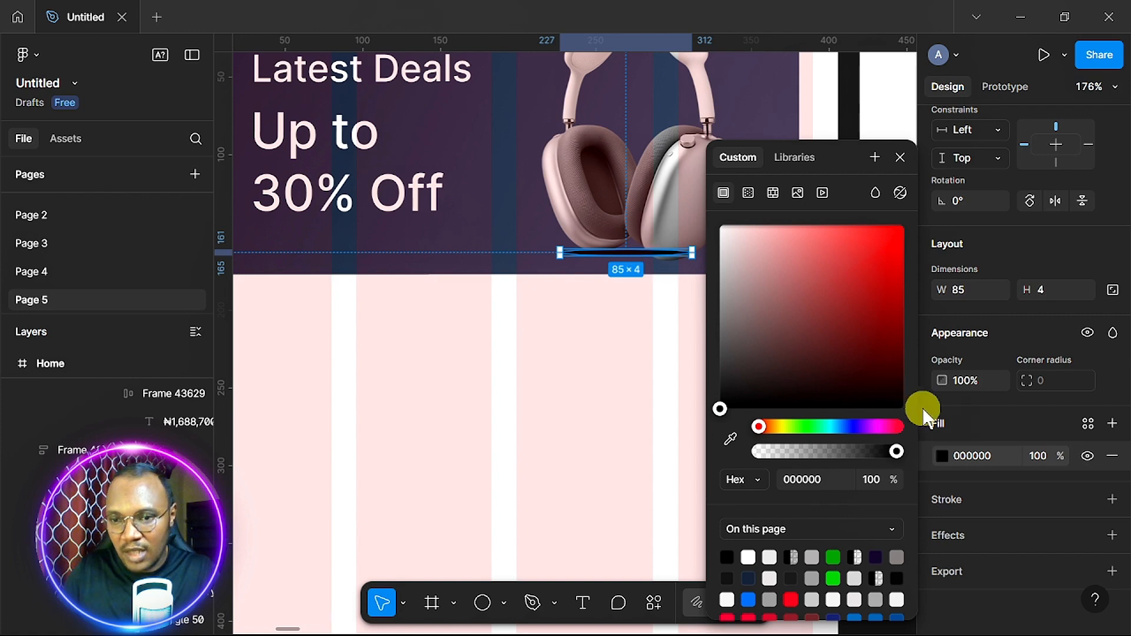
click(899, 157)
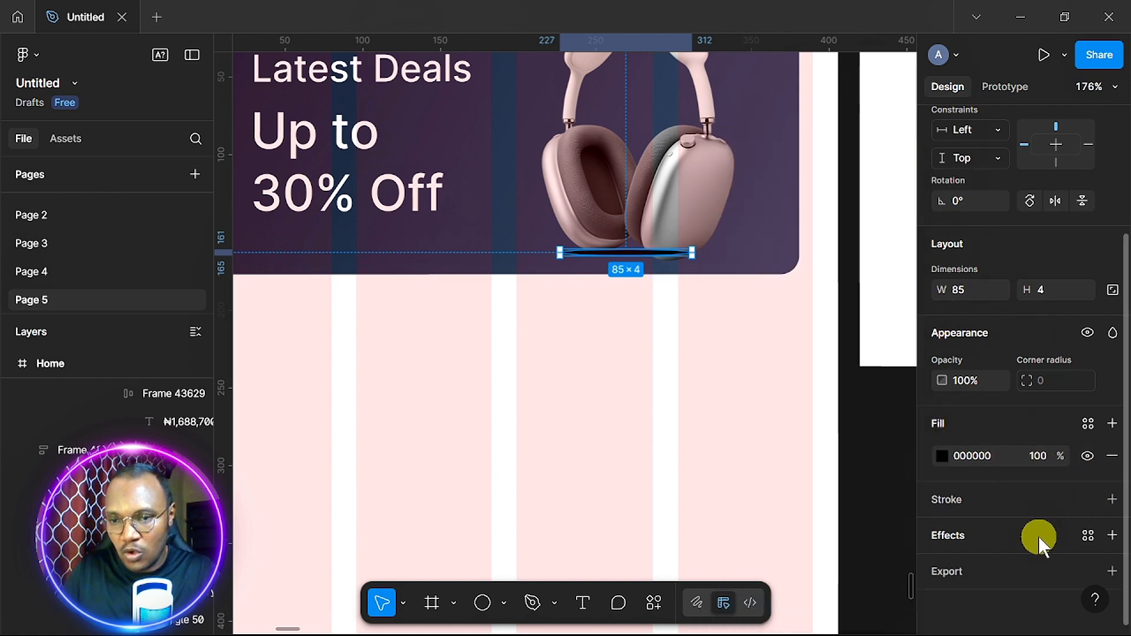
- Add a uniform layer blur of 6 to the black ellipse under the headphones
click(1110, 535)
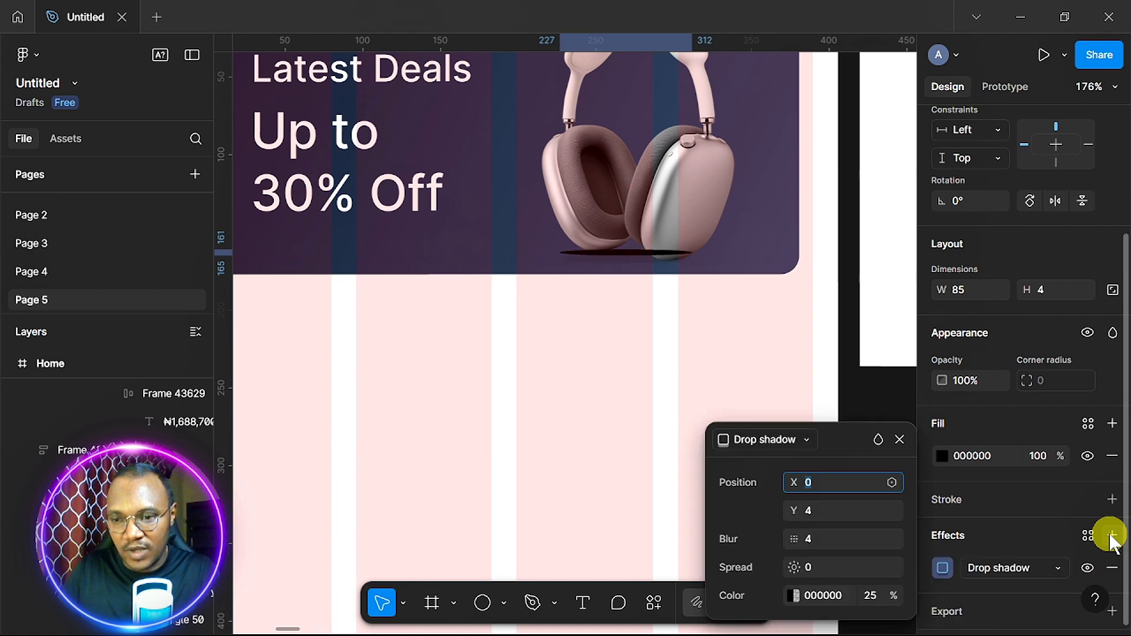
click(1057, 567)
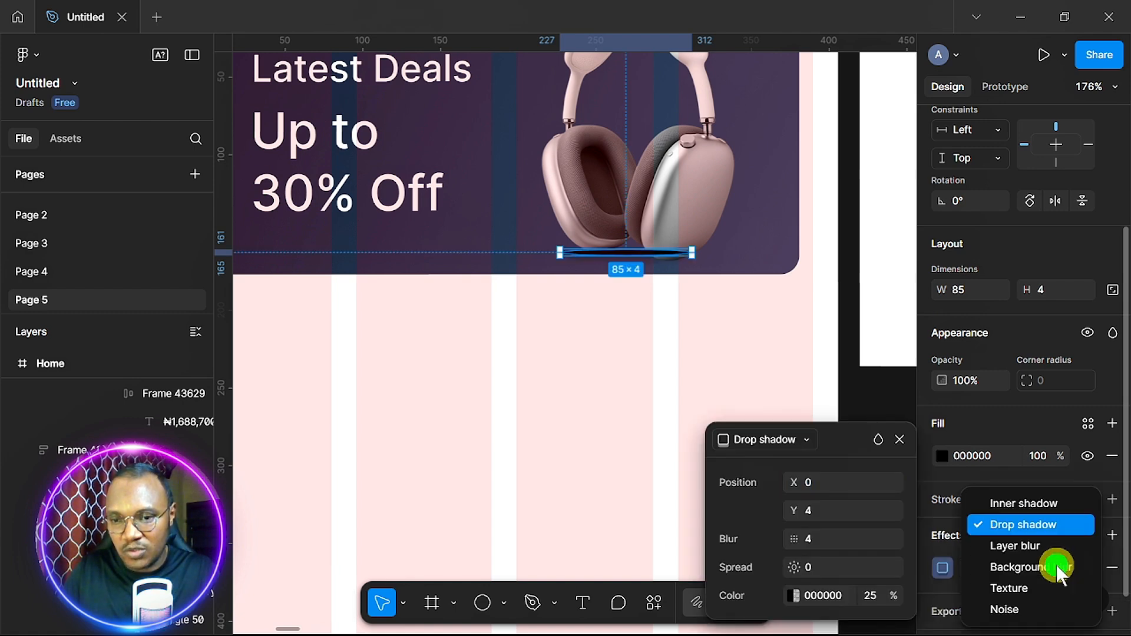
click(1034, 545)
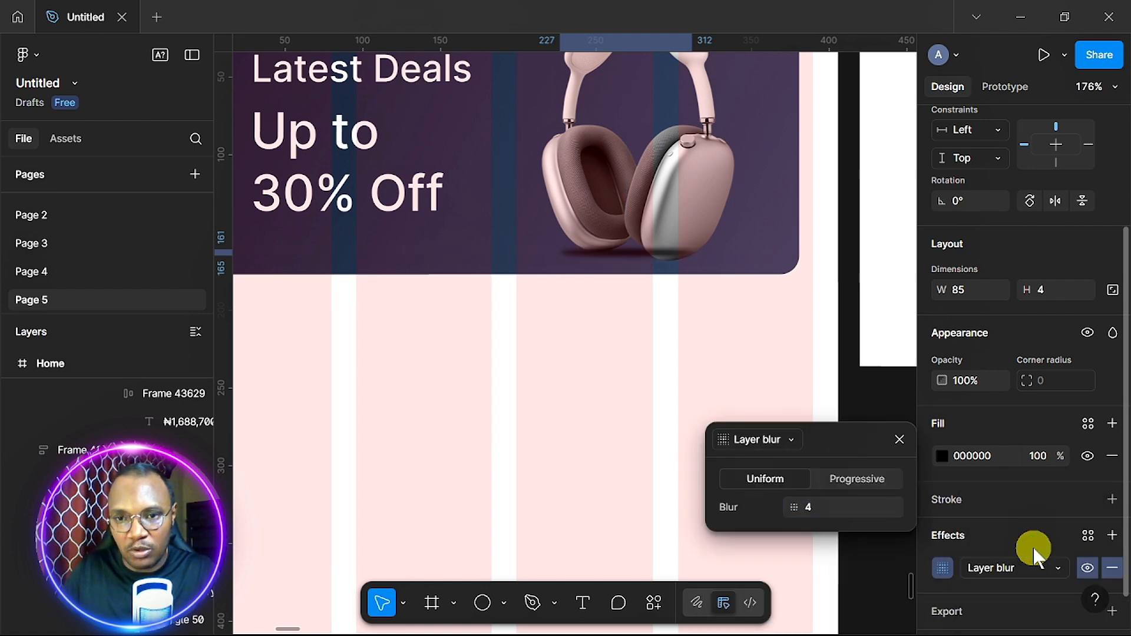
click(820, 507)
drag(821, 507, 857, 513)
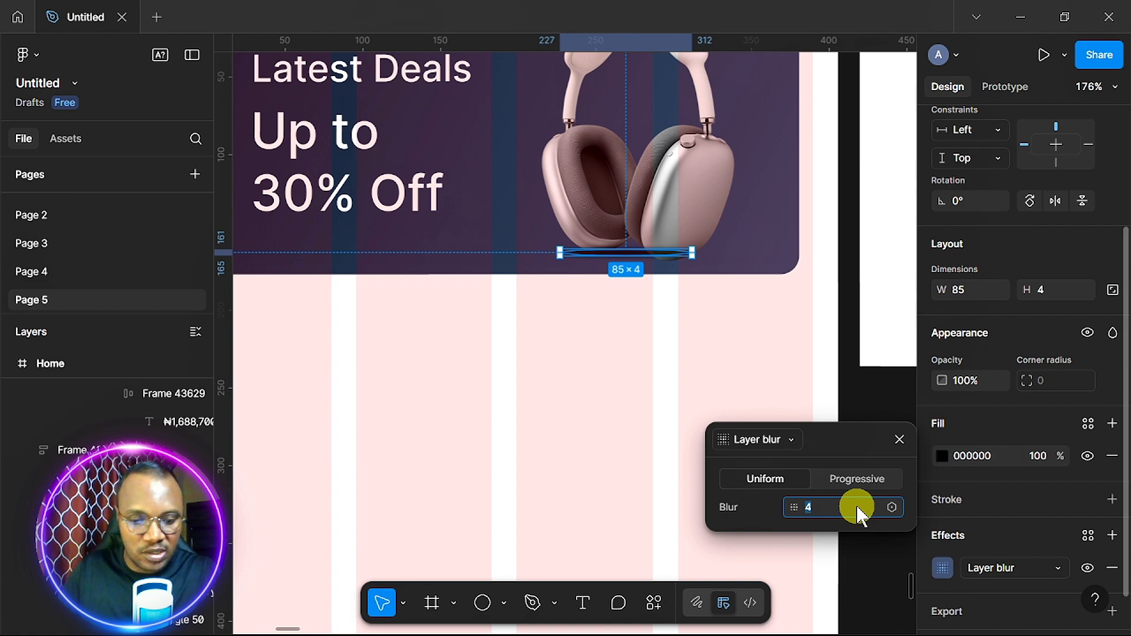
text(6)
key(Return)
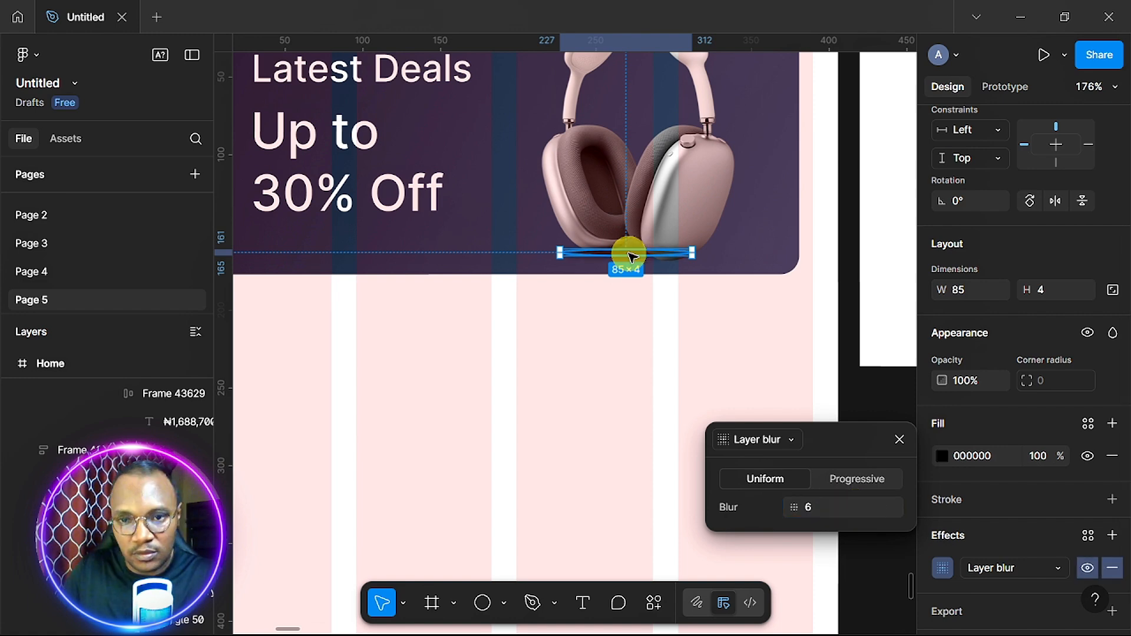
- Send the blurred ellipse behind the headphones and lower it to about Y 163 as their ground shadow
right_click(629, 255)
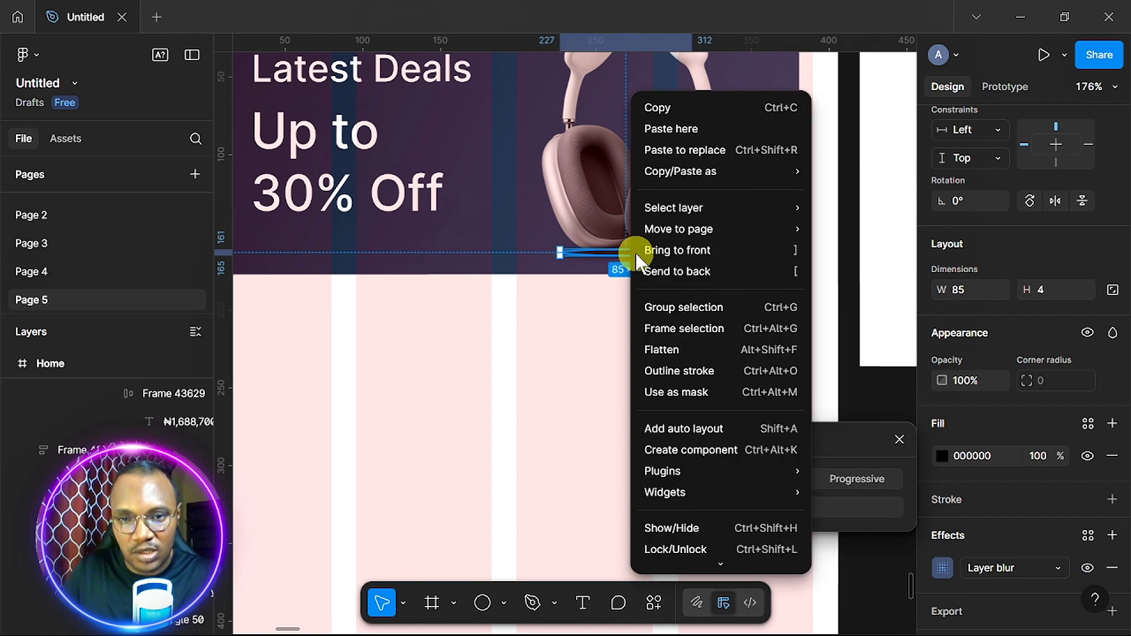
click(706, 272)
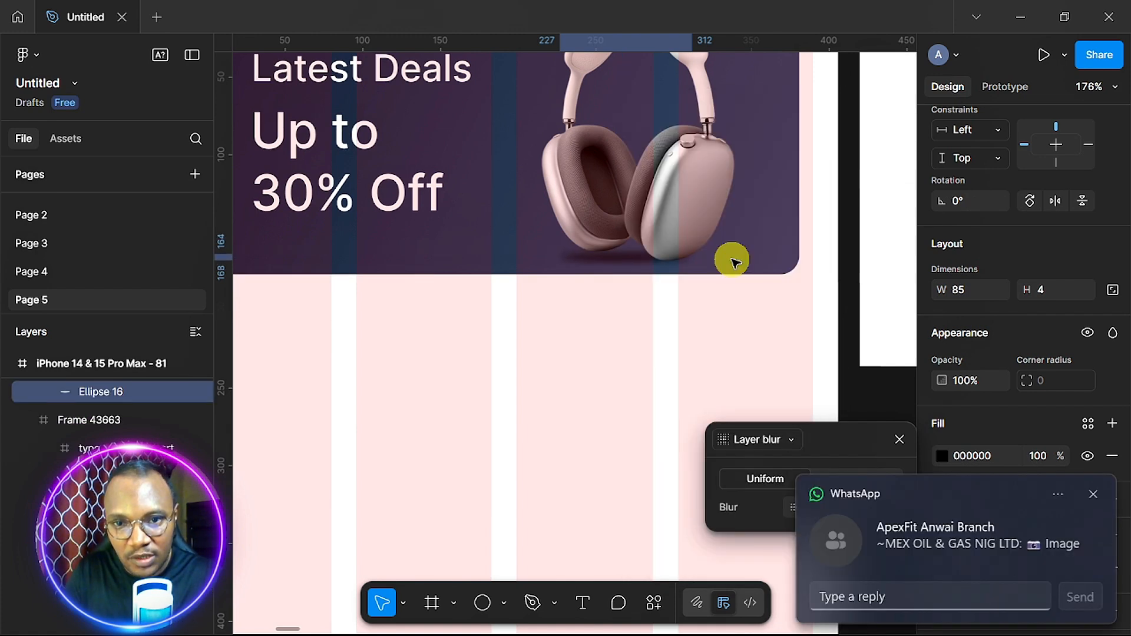
scroll(732, 261, up, 5)
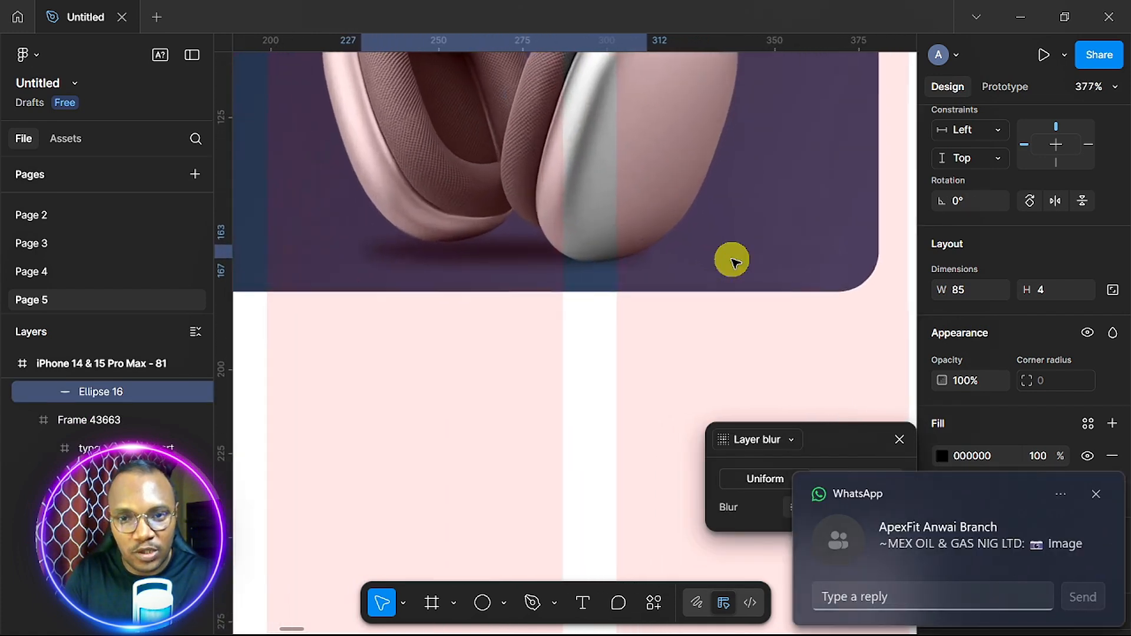
- Shift the "Latest Deals Up to 30% Off" text block slightly to the right within the headphones banner
click(655, 353)
scroll(656, 353, up, 3)
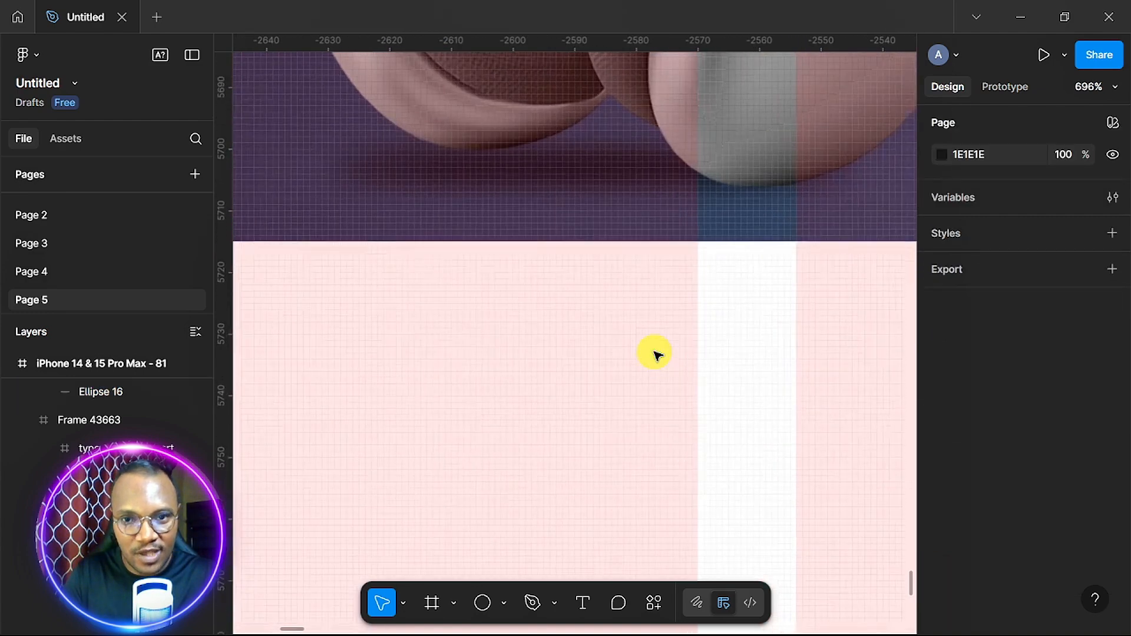
scroll(656, 353, down, 5)
scroll(656, 354, down, 5)
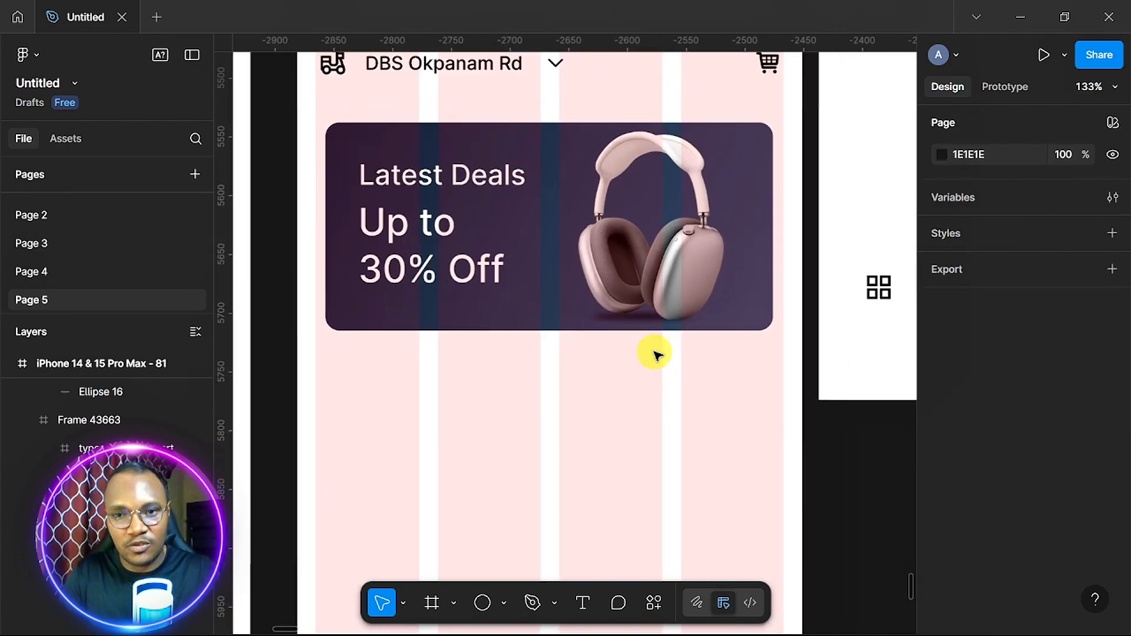
scroll(655, 353, up, 3)
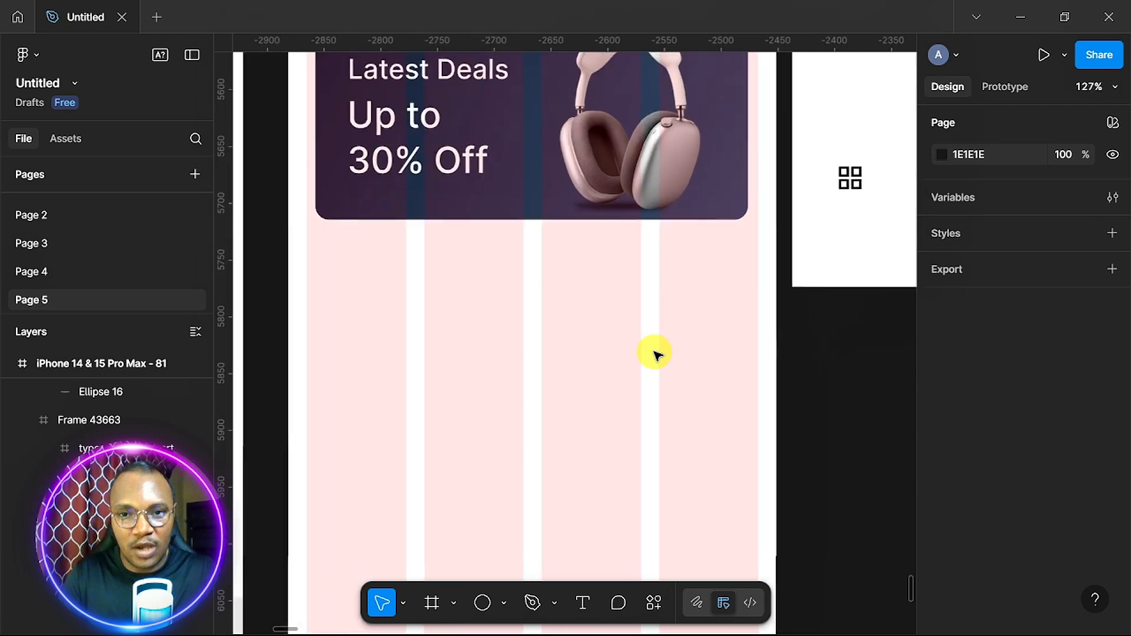
scroll(656, 353, down, 2)
scroll(656, 353, left, 4)
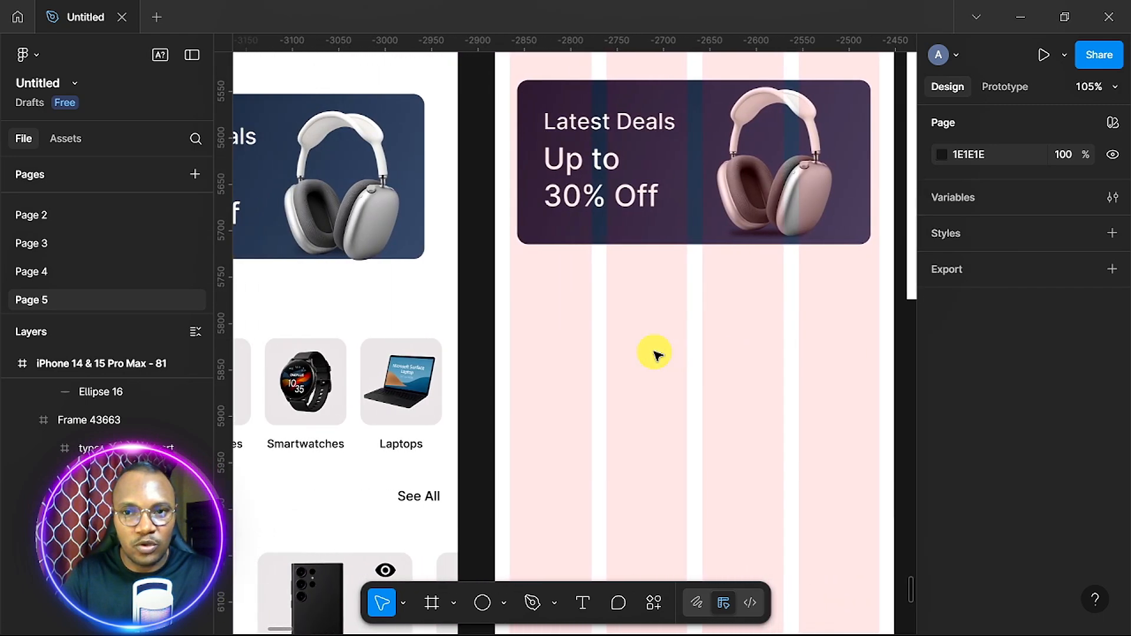
click(635, 171)
click(634, 171)
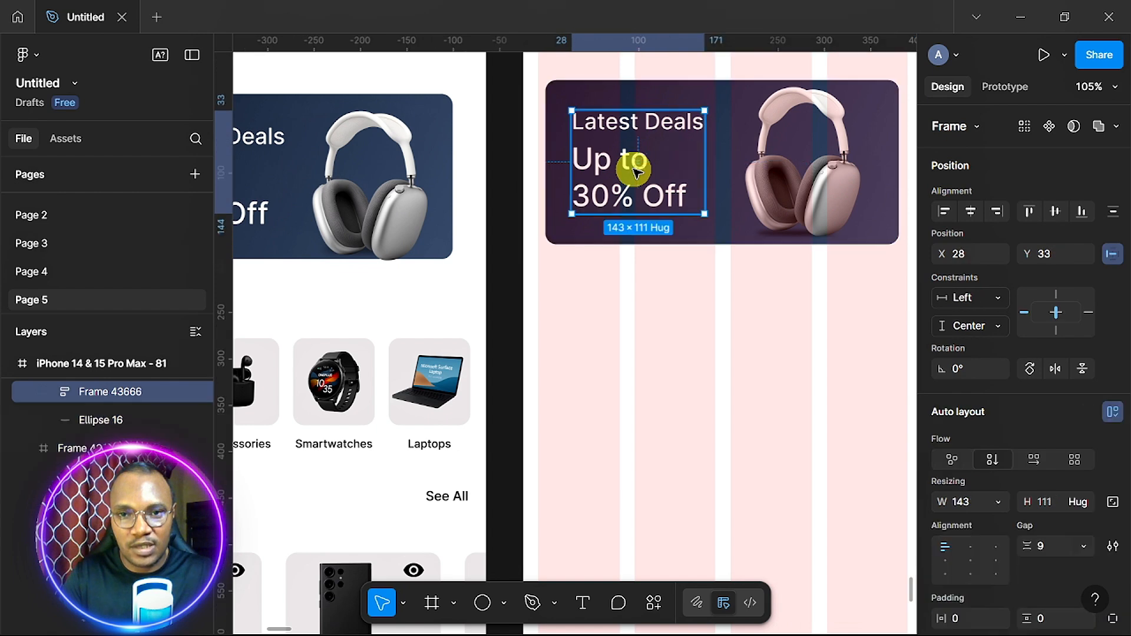
drag(635, 170, 636, 171)
click(708, 415)
- Compare the finished banner with the reference screen and examine the layout of the reference's Categories section
scroll(708, 416, up, 3)
scroll(708, 416, right, 2)
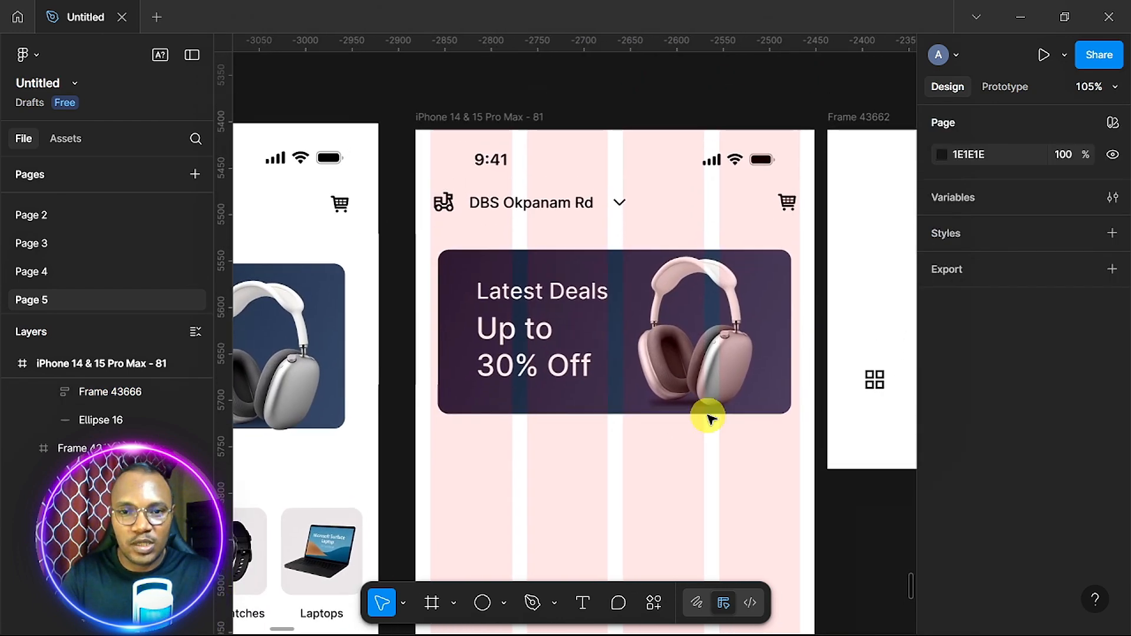
scroll(591, 418, down, 2)
scroll(591, 418, left, 6)
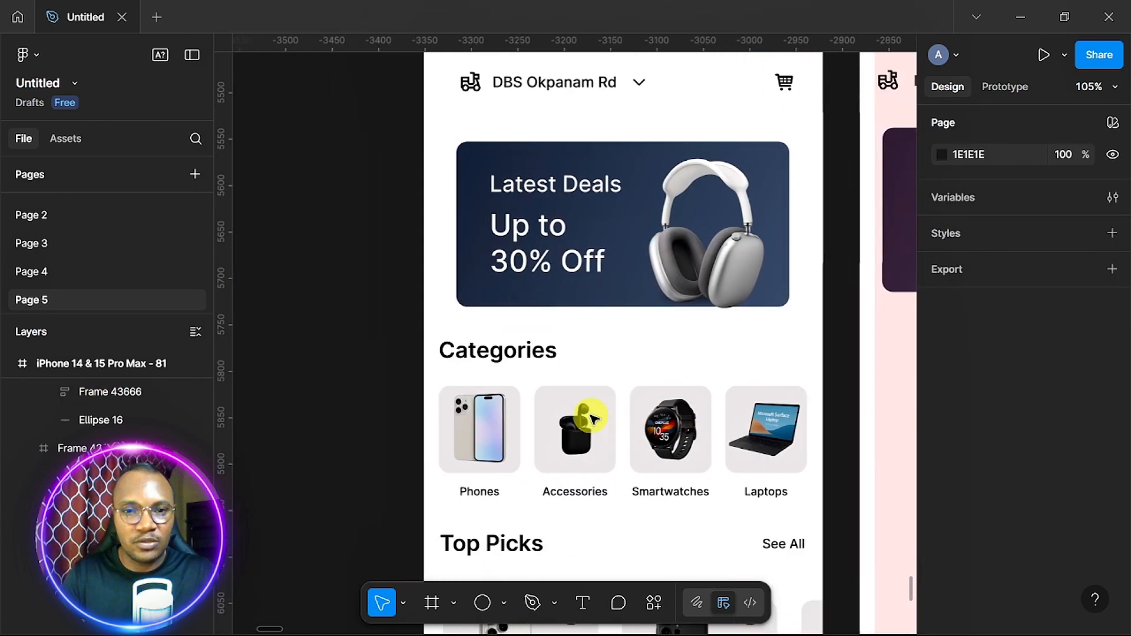
scroll(530, 308, down, 1)
scroll(565, 368, down, 2)
scroll(565, 368, right, 2)
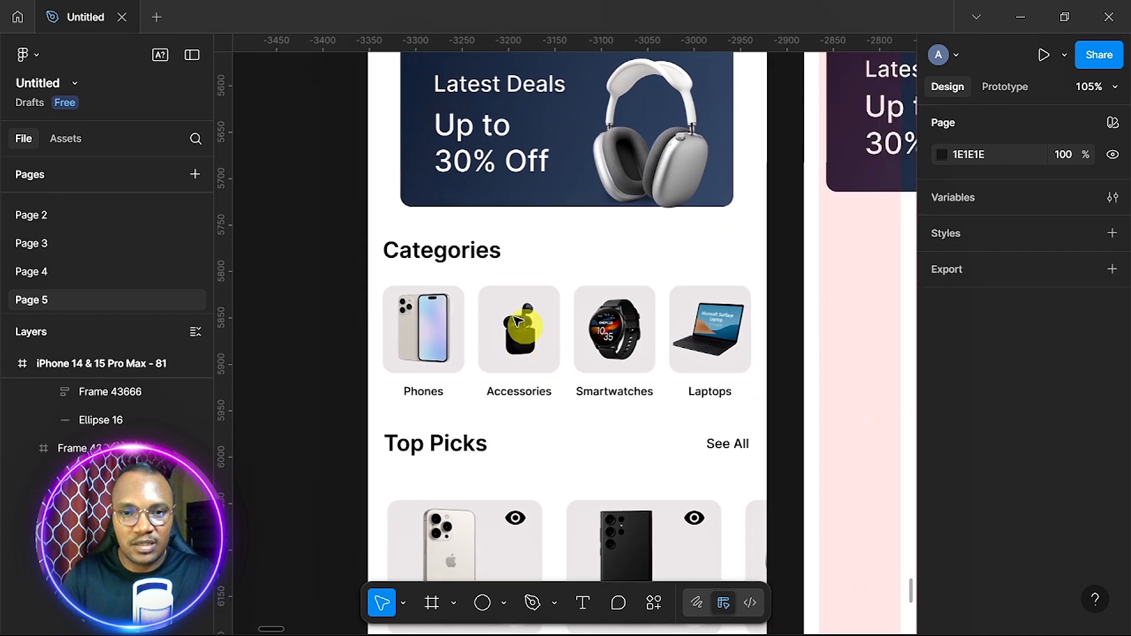
scroll(631, 367, up, 3)
scroll(632, 366, right, 5)
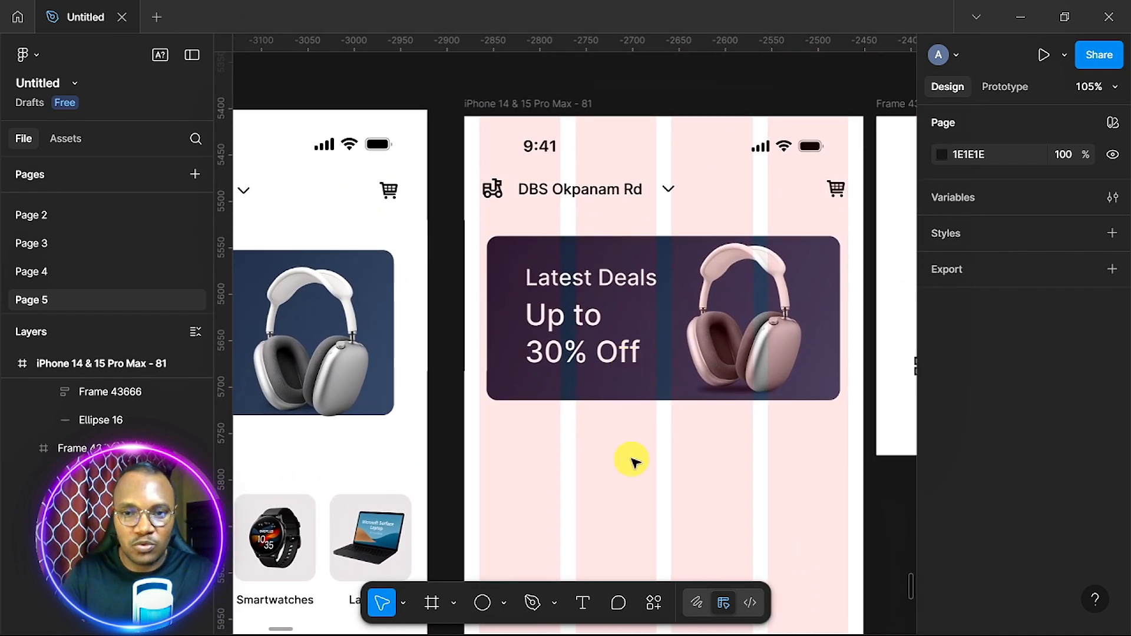
- Duplicate the header's location text, place the copy below the banner and change its wording to Categories
right_click(636, 461)
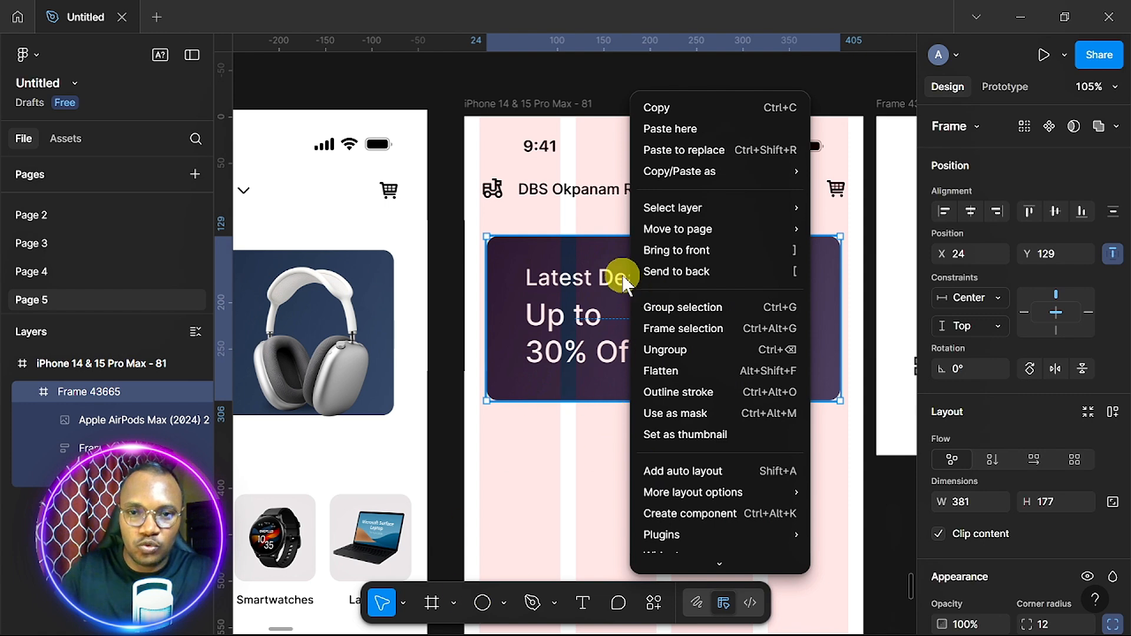
click(563, 189)
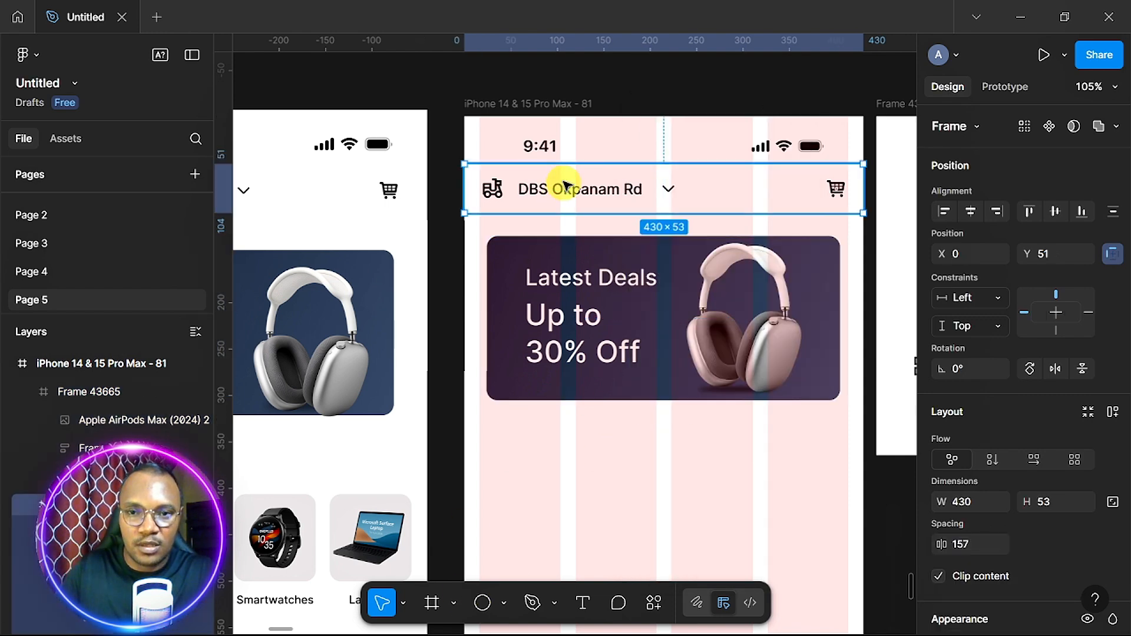
double_click(571, 188)
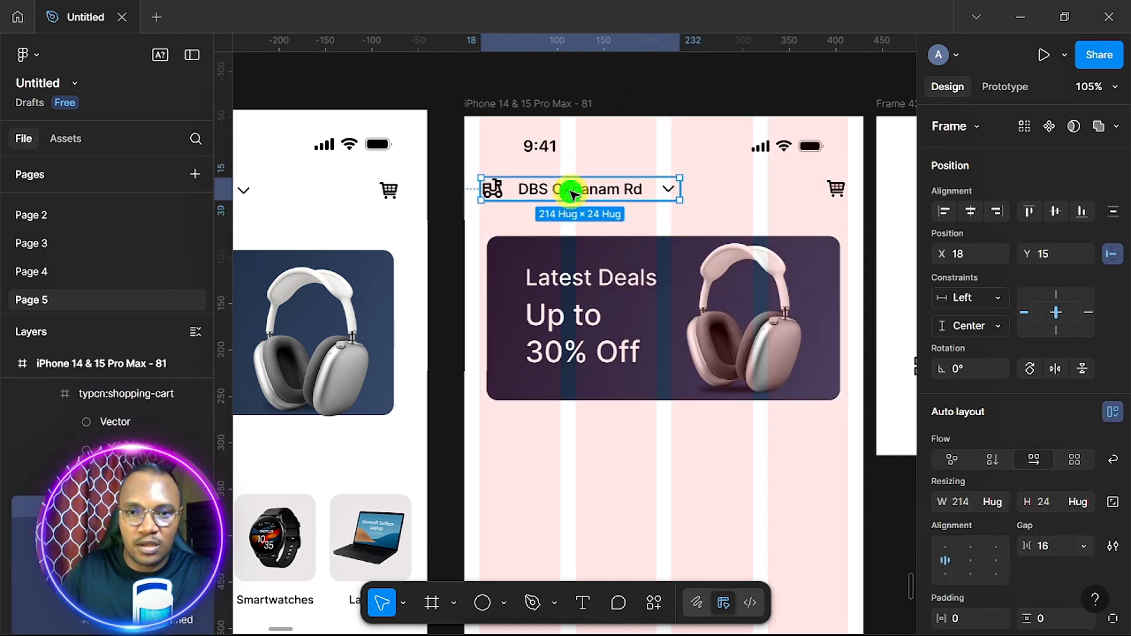
double_click(570, 191)
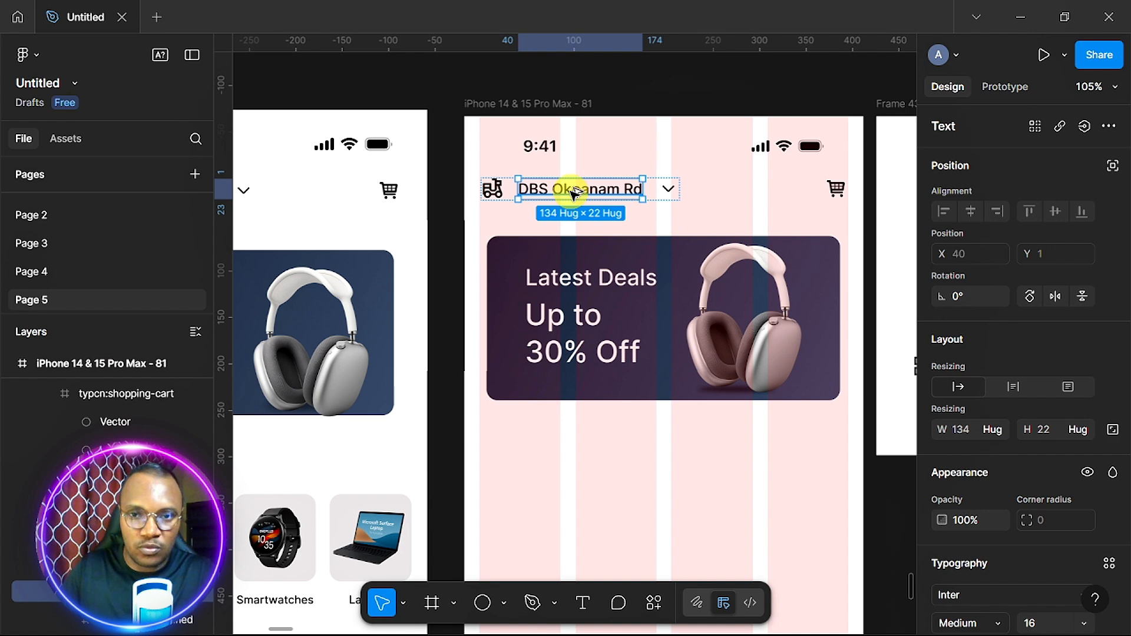
mouse_move(564, 451)
mouse_down()
mouse_move(558, 462)
mouse_move(554, 448)
mouse_up()
double_click(554, 448)
text(Categories)
key(Escape)
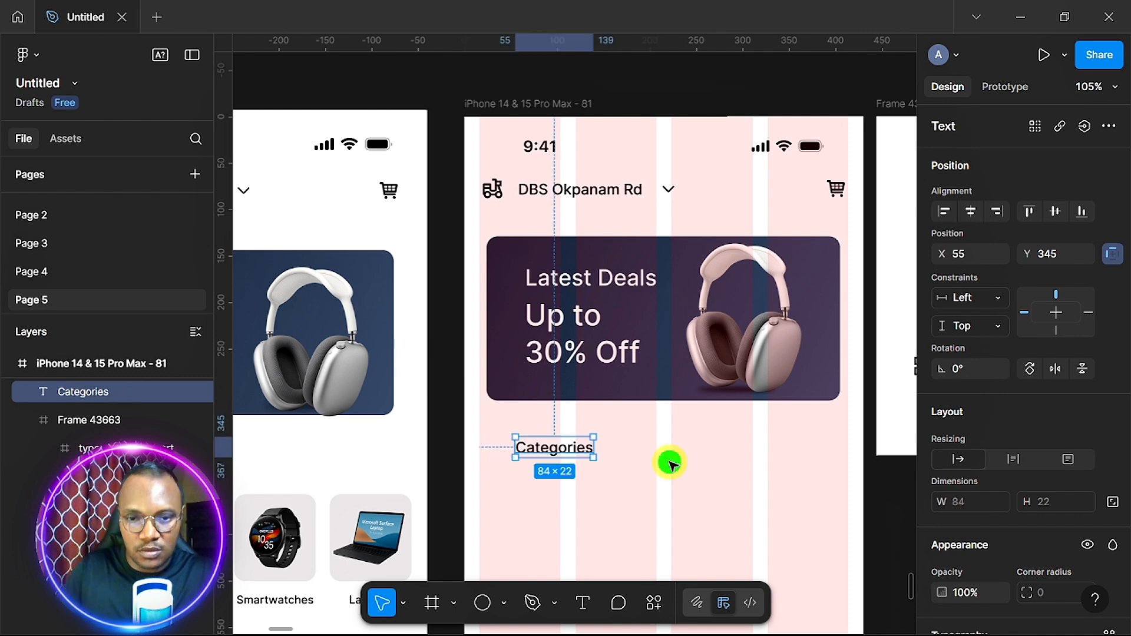
- Set the Categories heading's font size to 24 and align it near the left margin at X 18
scroll(670, 463, left, 5)
scroll(670, 463, right, 5)
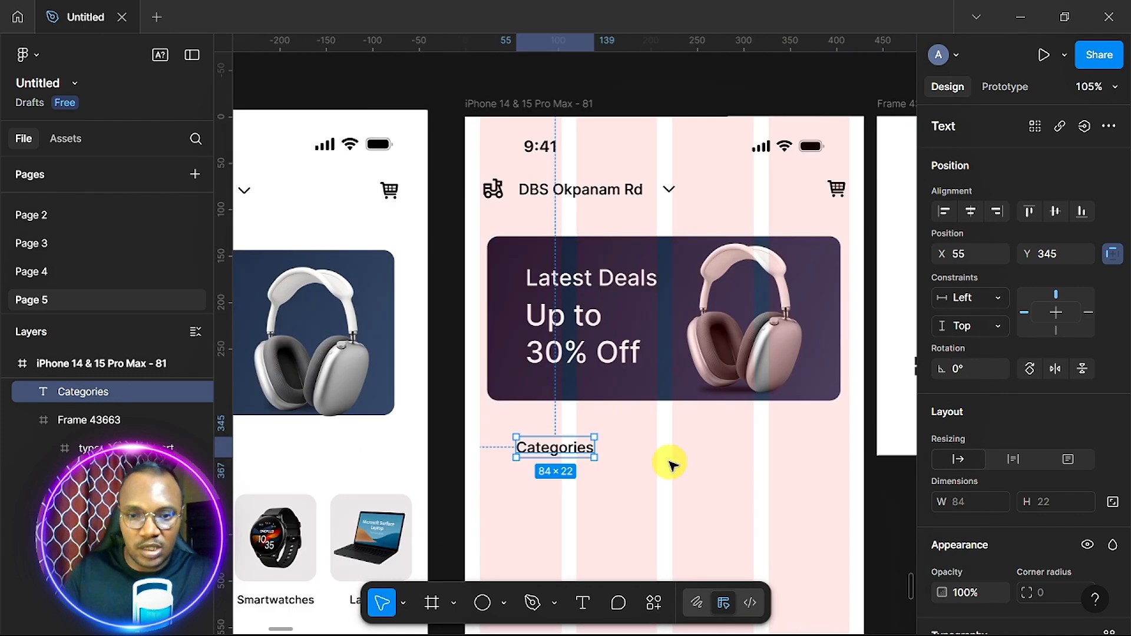
scroll(1010, 493, down, 6)
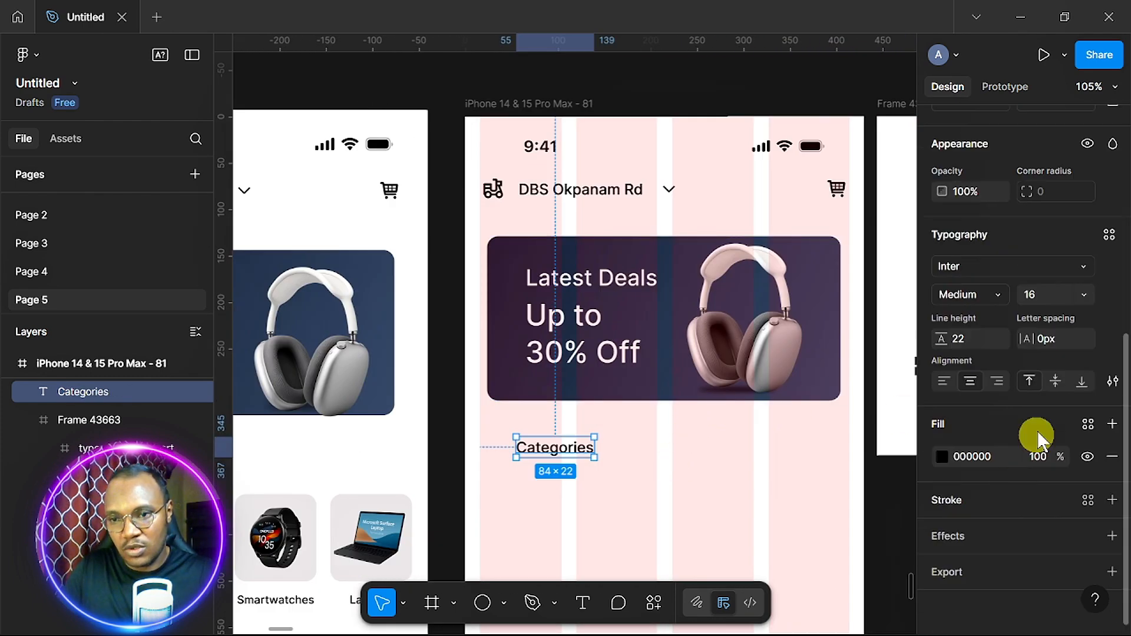
click(1087, 296)
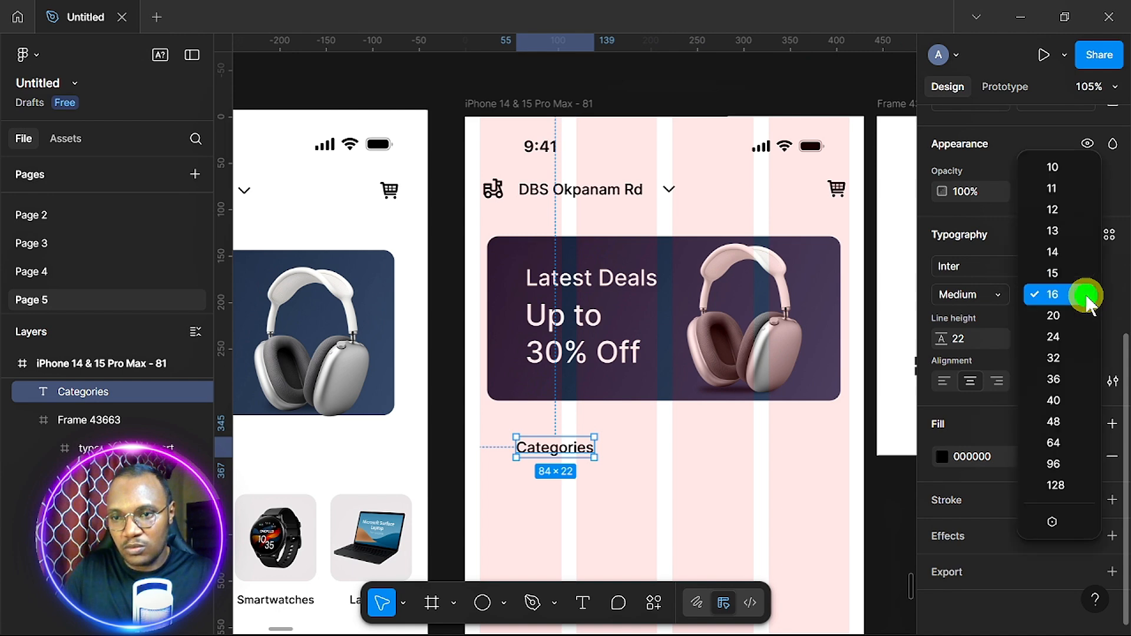
click(1080, 345)
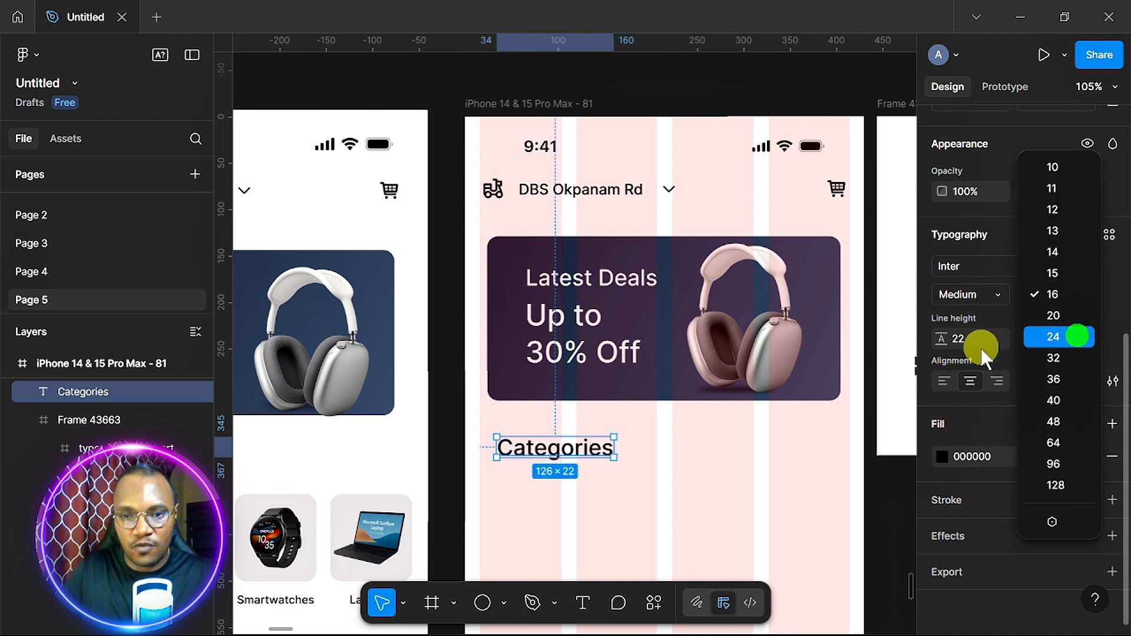
click(656, 482)
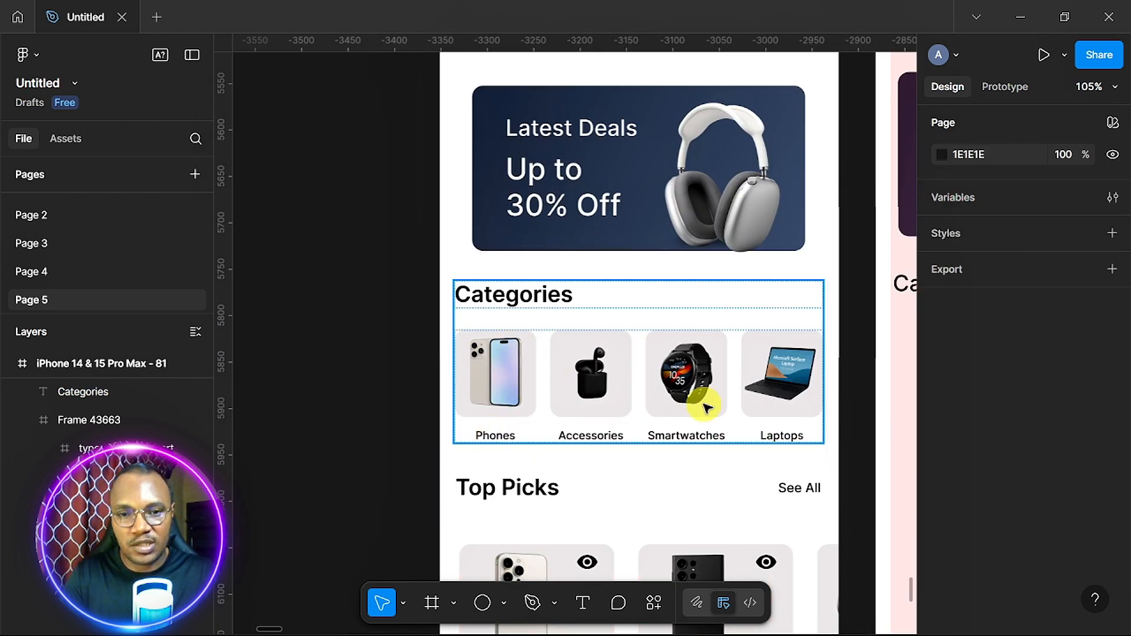
- Draw an 89 × 95 rectangle under the Categories heading, filling the first grid column, and round its corners
scroll(706, 406, right, 7)
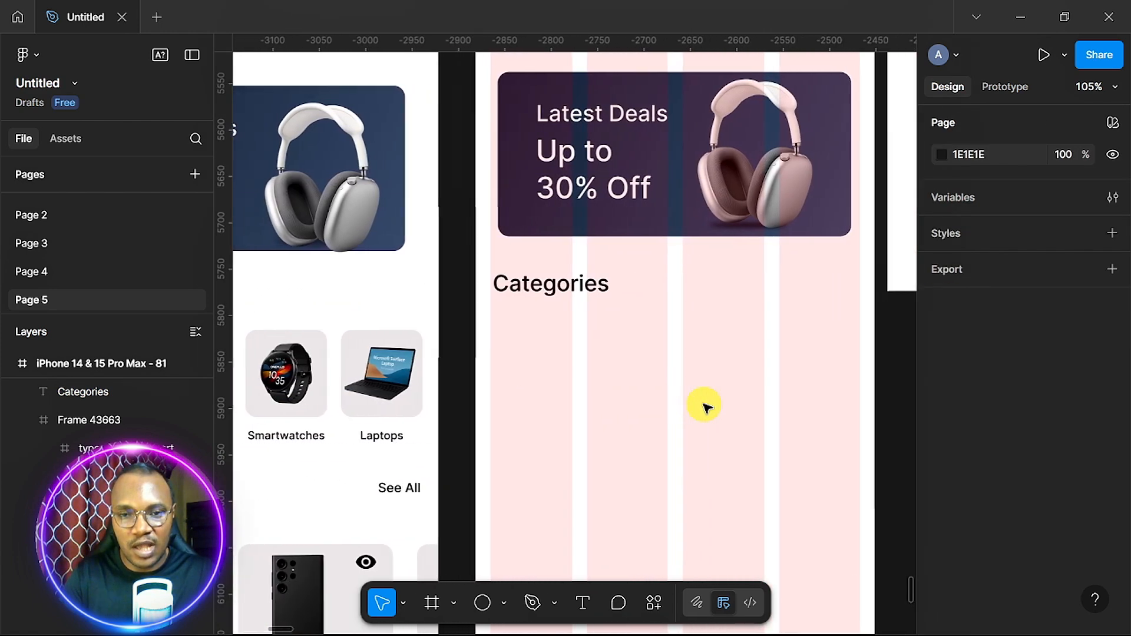
scroll(707, 407, right, 2)
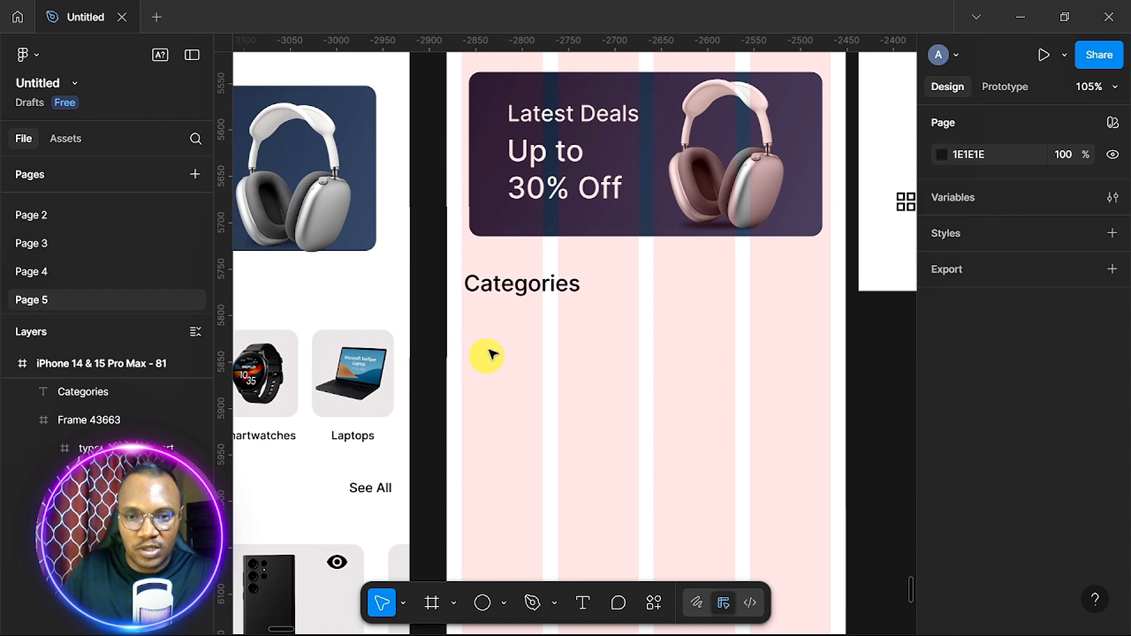
click(502, 603)
click(477, 425)
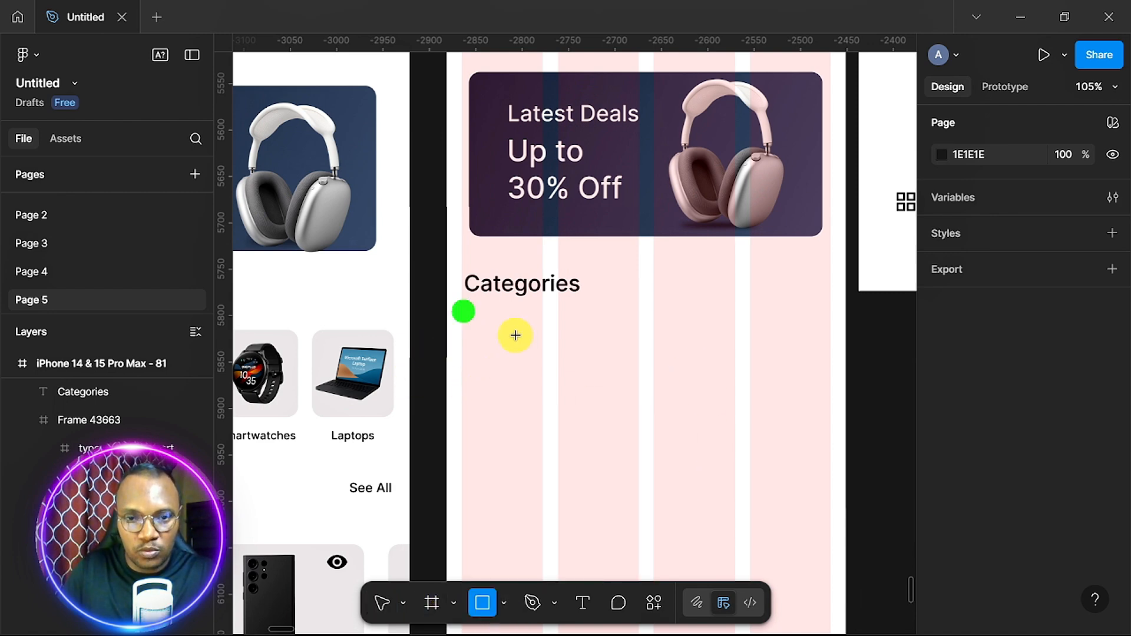
drag(461, 311, 543, 399)
scroll(542, 410, up, 3)
scroll(588, 407, left, 1)
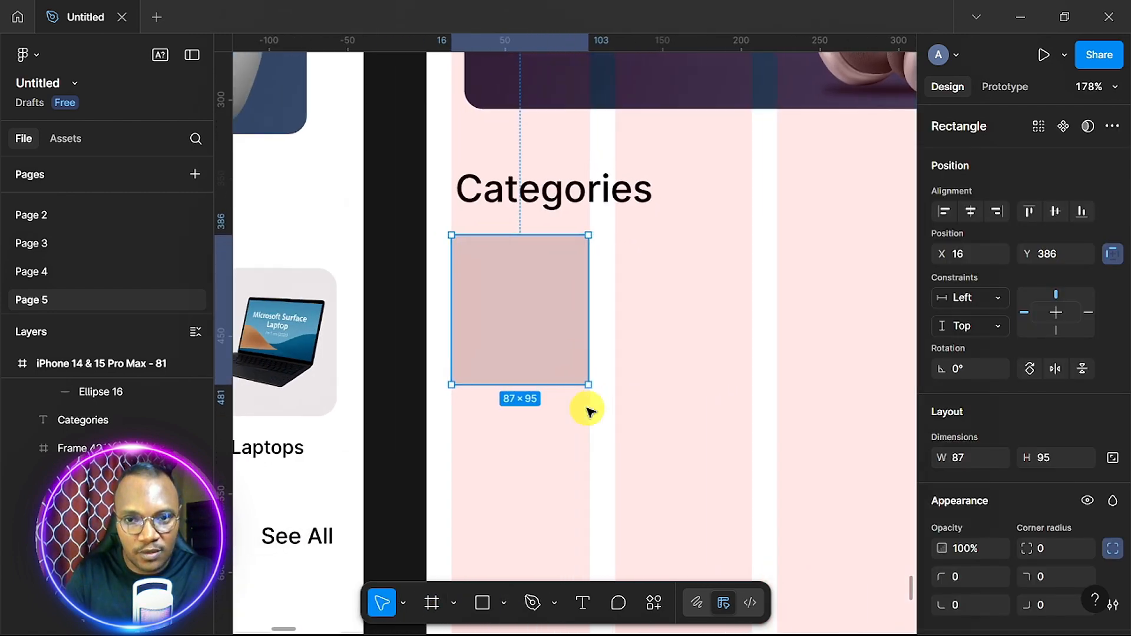
scroll(588, 407, up, 3)
drag(590, 302, 595, 302)
scroll(520, 330, down, 3)
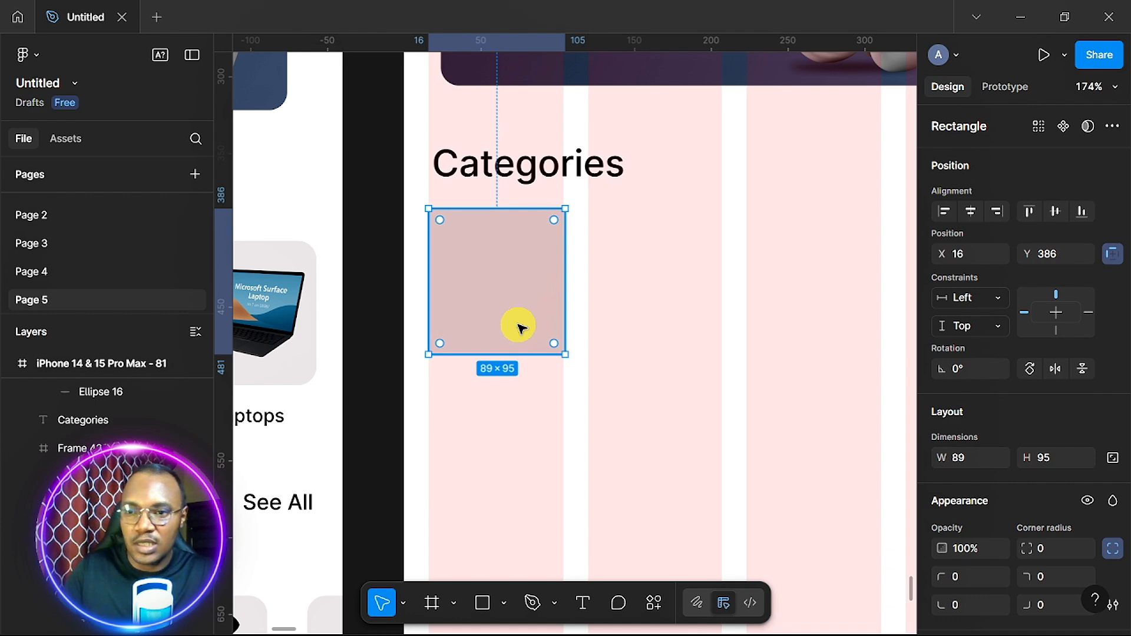
scroll(1052, 330, down, 3)
click(1052, 330)
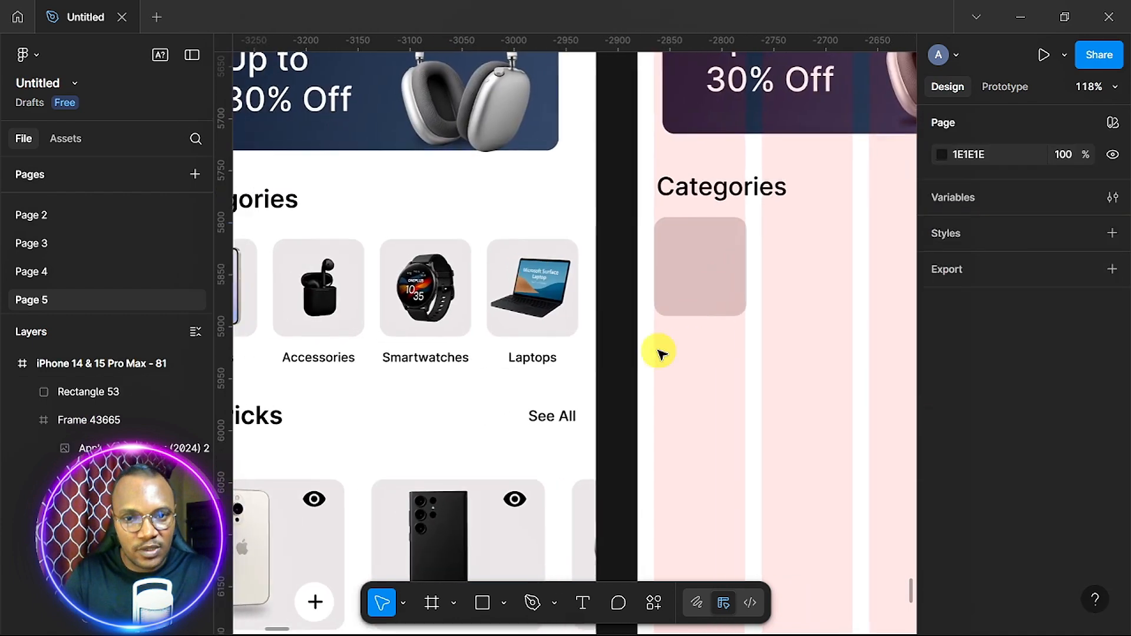
- Duplicate the Categories heading below the rounded rectangle and set the copy's font size to 12
scroll(658, 355, up, 3)
scroll(328, 360, right, 4)
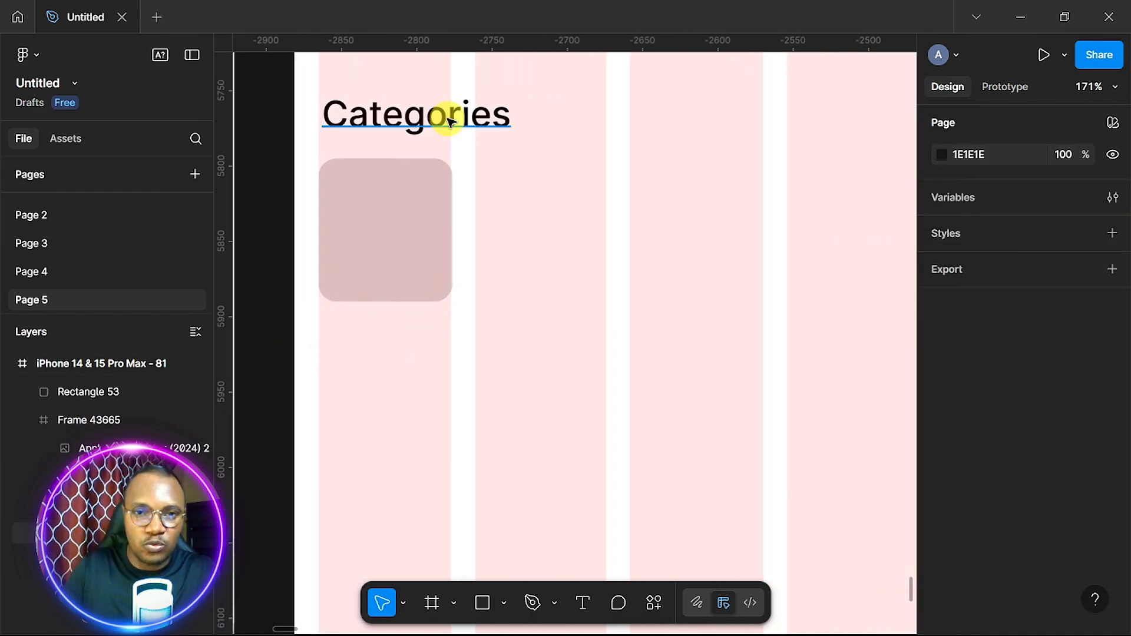
click(450, 121)
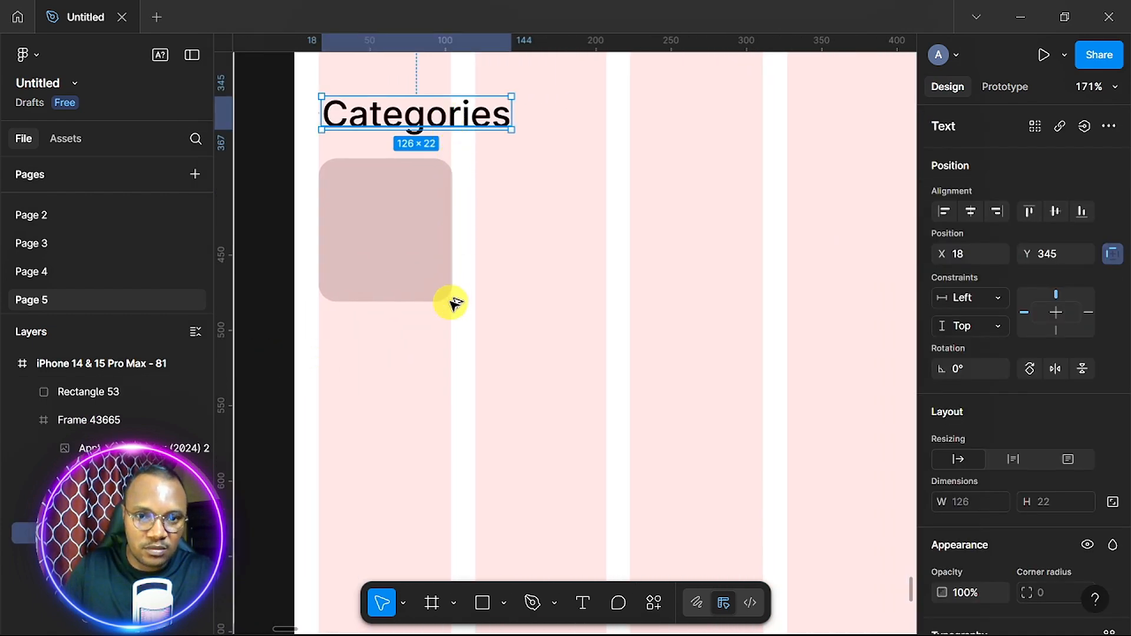
click(1087, 294)
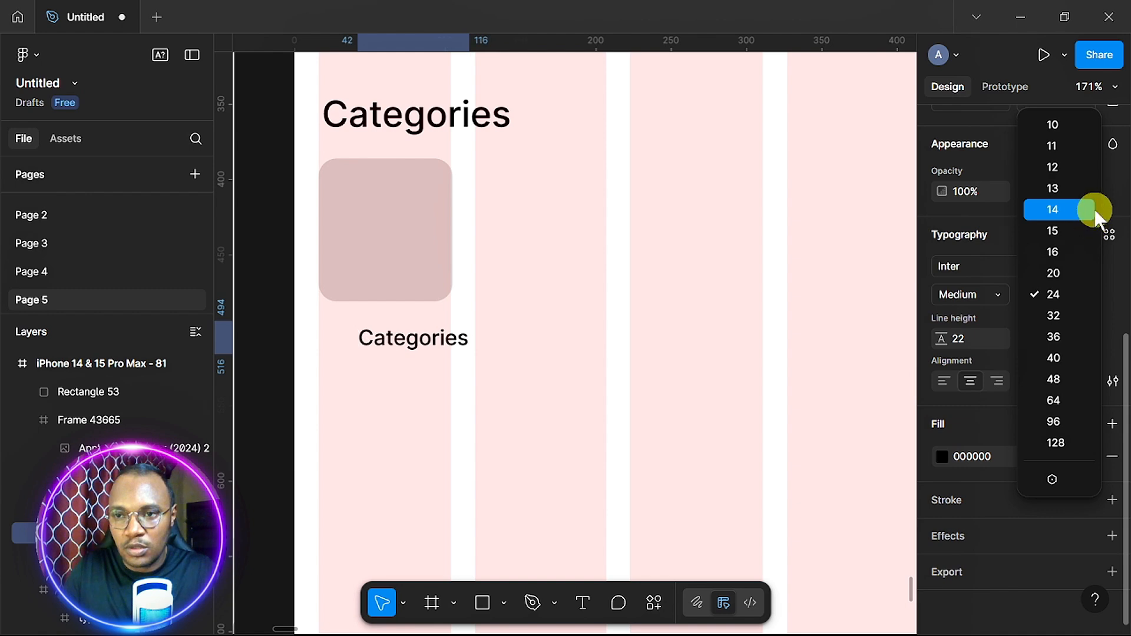
click(1076, 167)
- Position the small label just under the rounded rectangle and change its text to Phones
drag(432, 340, 396, 324)
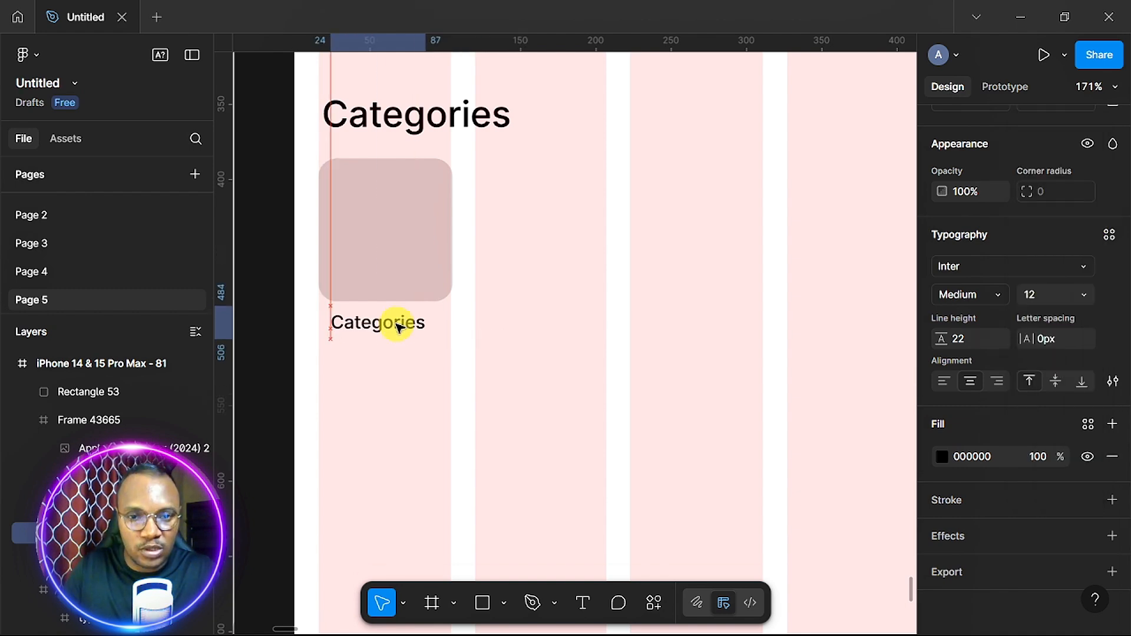
double_click(397, 324)
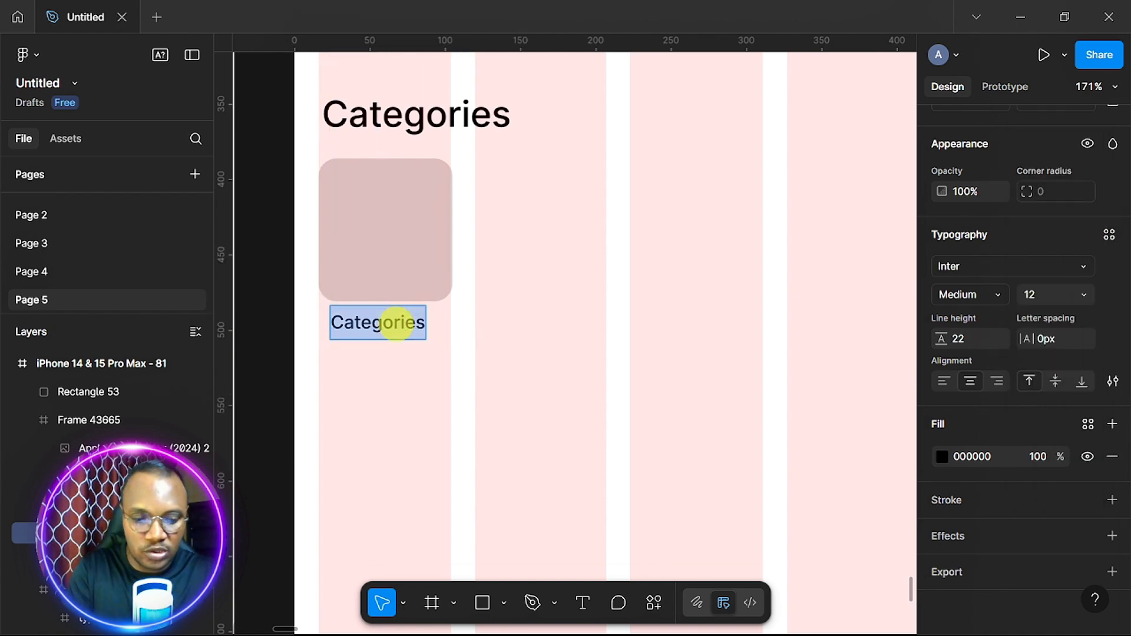
text(Phones)
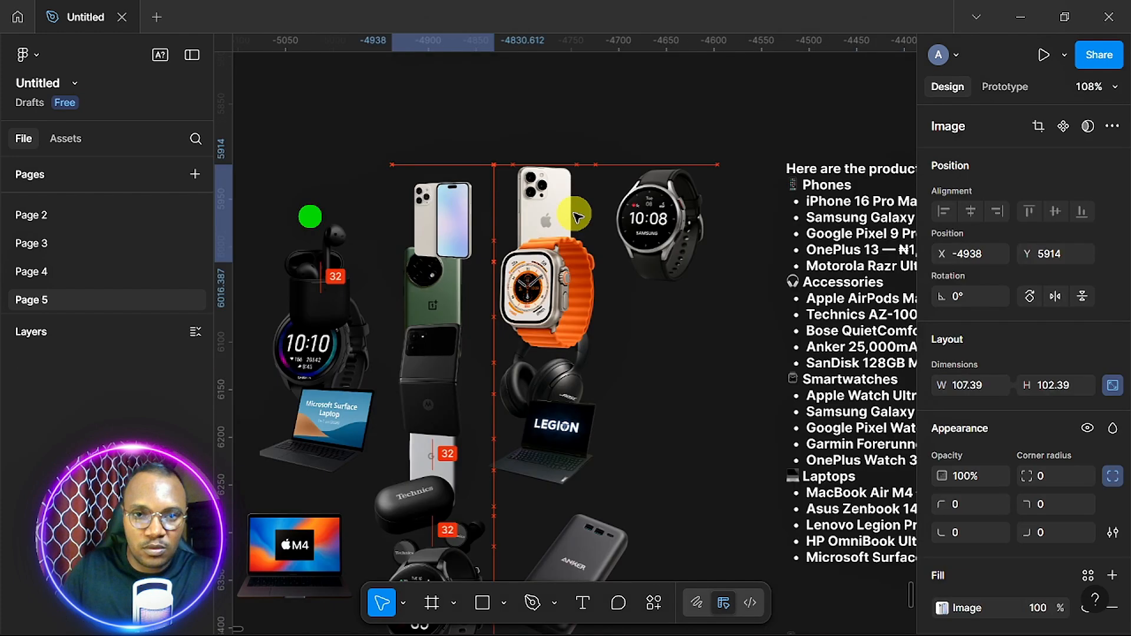
- Cut the two-phone category image from the product image collection and paste it into the Home frame beside the Phones card
drag(578, 217, 372, 175)
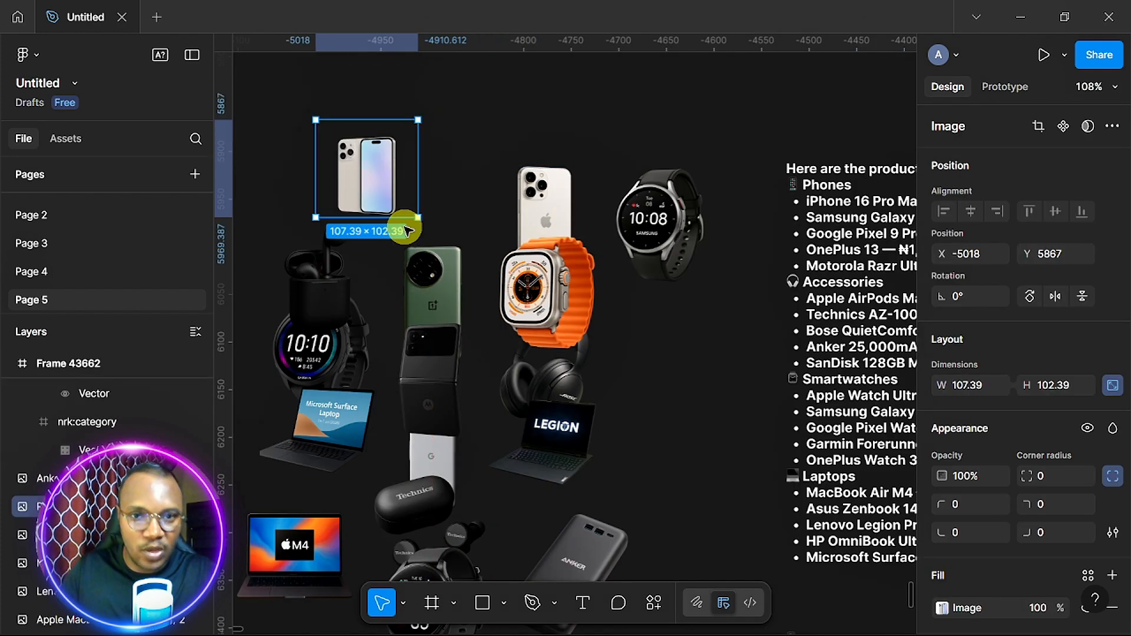
key(ctrl+x)
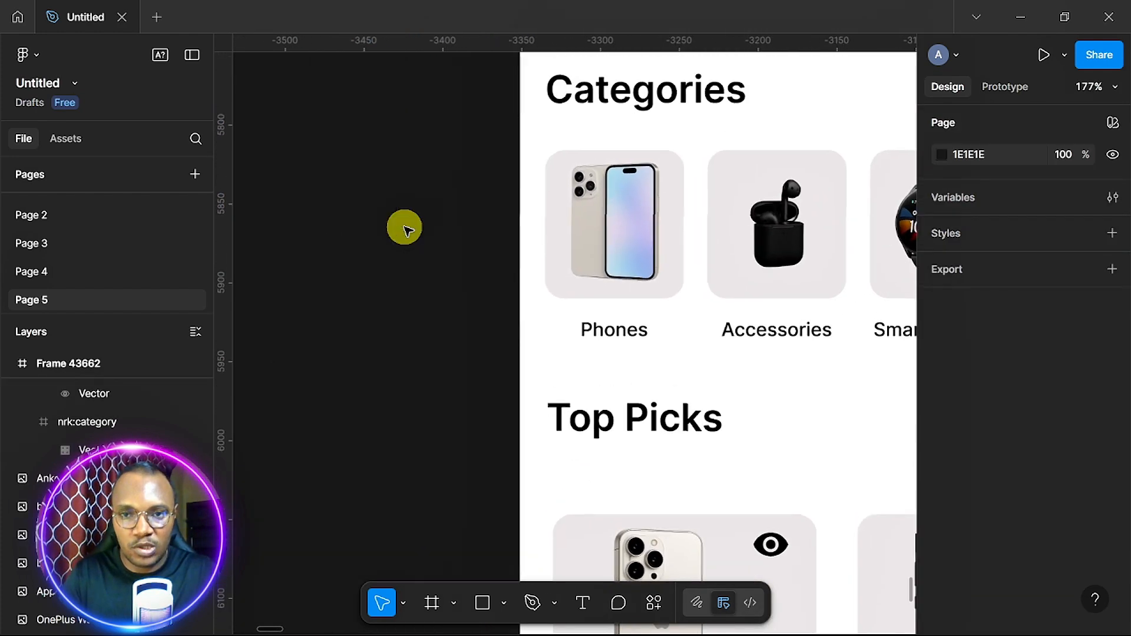
scroll(404, 227, up, 1)
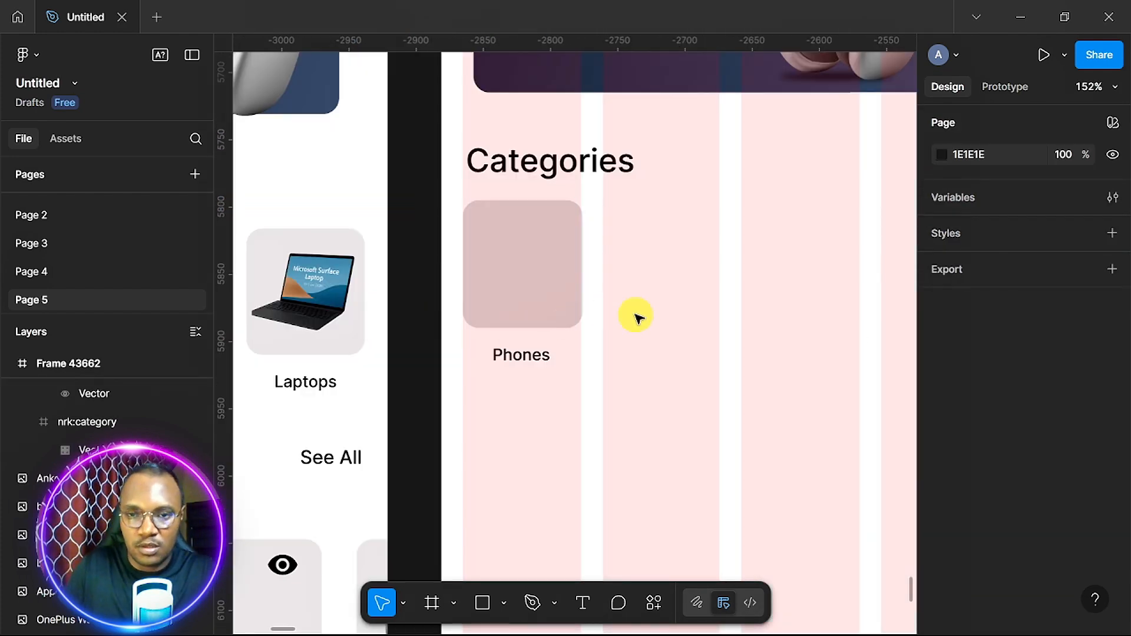
right_click(698, 93)
click(750, 125)
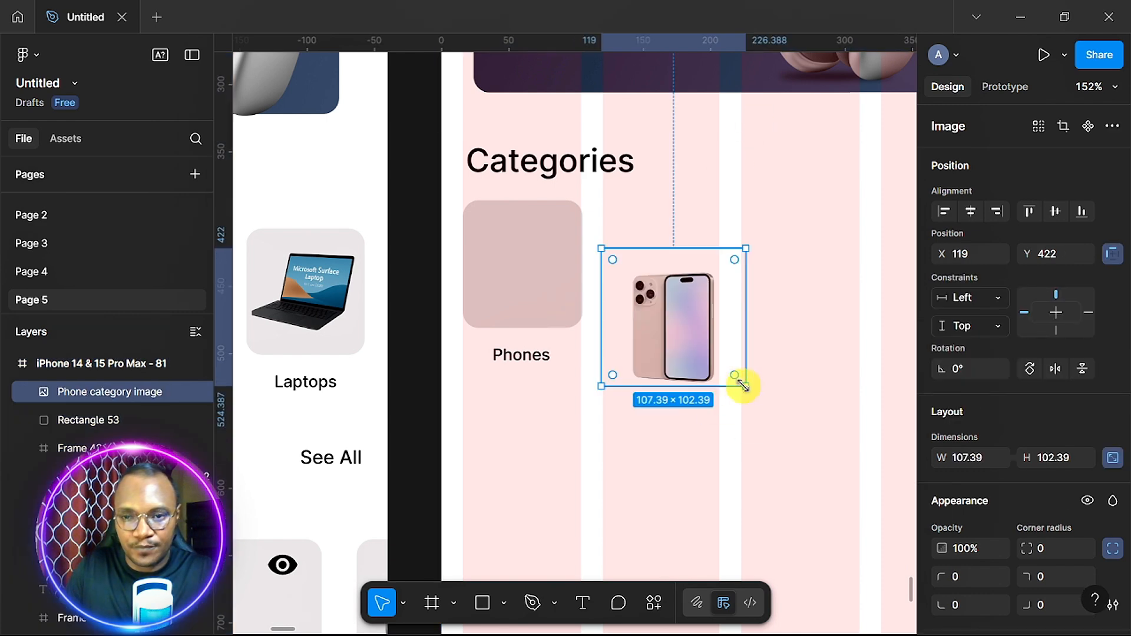
- Crop the phone image's empty margins, scale it to about 61 × 75.81, and place it on the Phones card
drag(674, 248, 678, 268)
drag(745, 357, 719, 356)
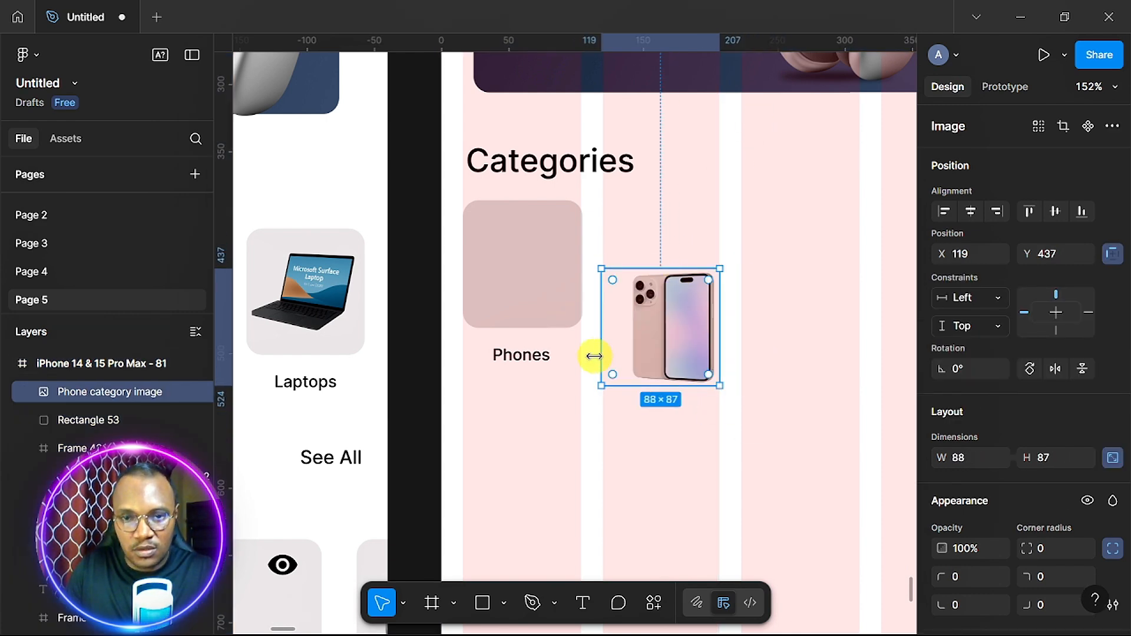
drag(600, 356, 625, 355)
key(k)
drag(720, 387, 707, 371)
drag(678, 345, 534, 293)
- Wrap the rounded rectangle of the Phones card in its own frame
click(573, 299)
scroll(576, 299, up, 3)
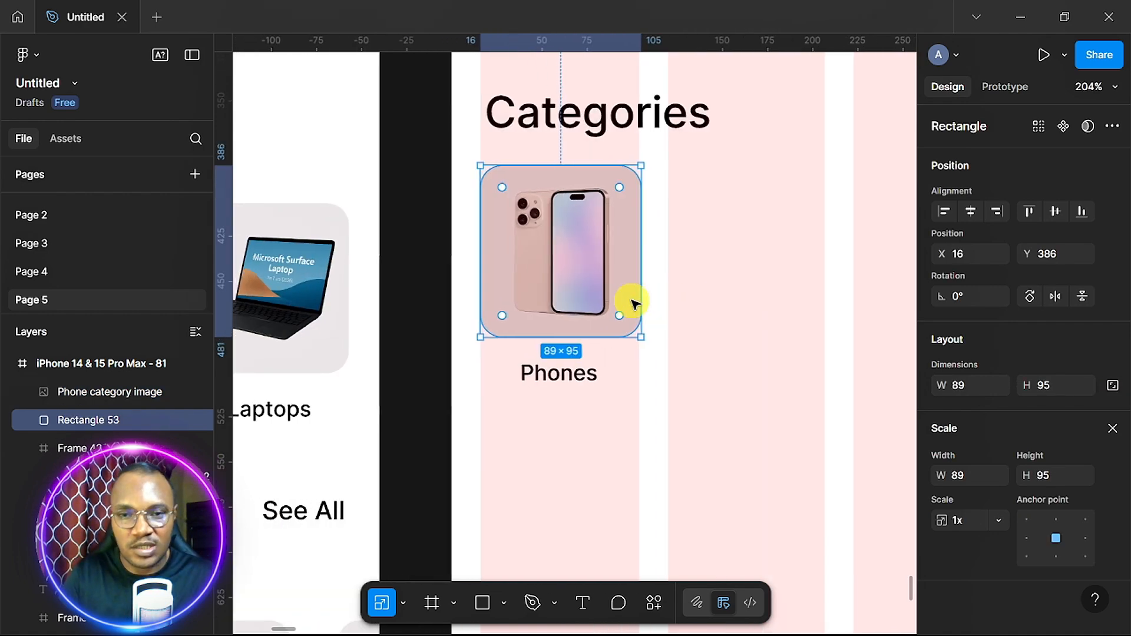
right_click(634, 303)
click(660, 326)
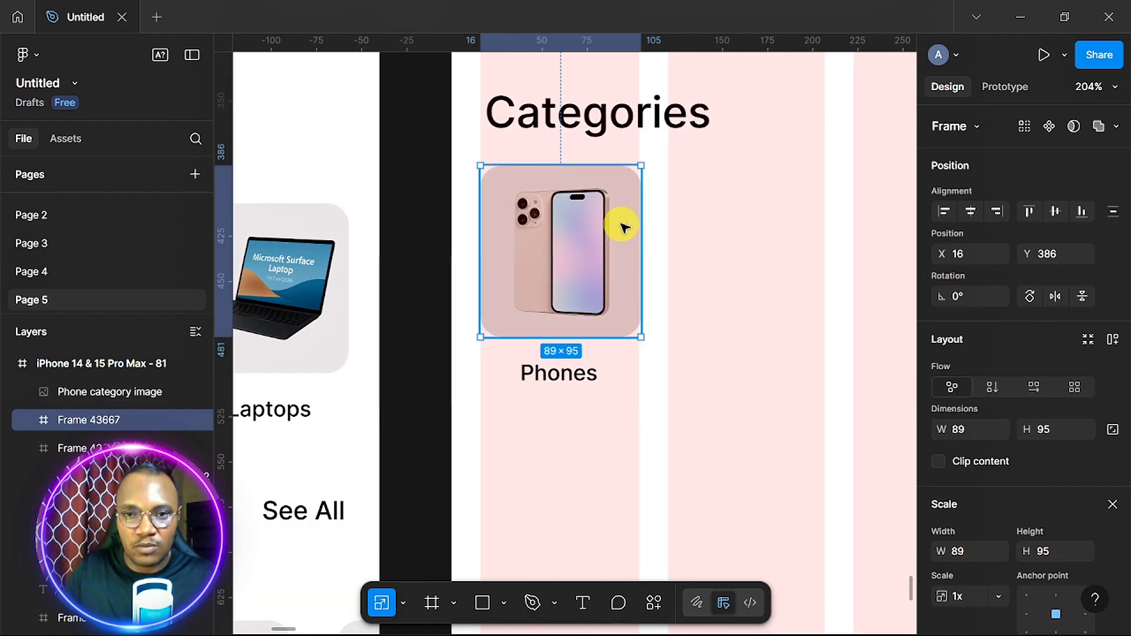
- Copy the fill colour EBE8E8 from the reference's Laptops card and apply it to the Phones card
click(328, 348)
key(v)
scroll(1000, 497, down, 5)
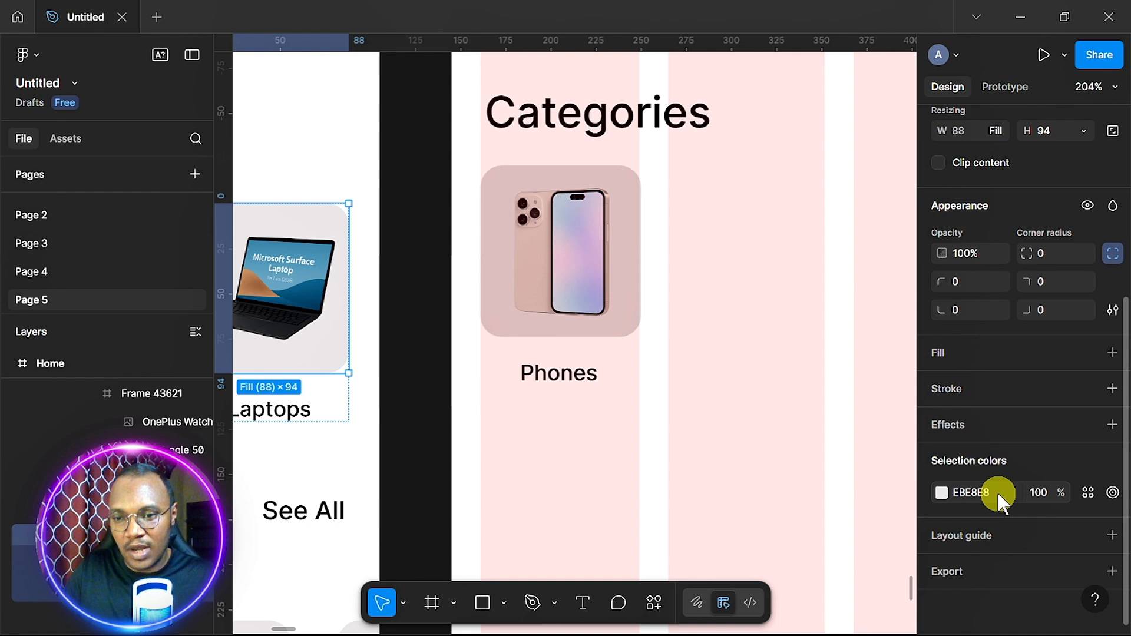
click(1001, 500)
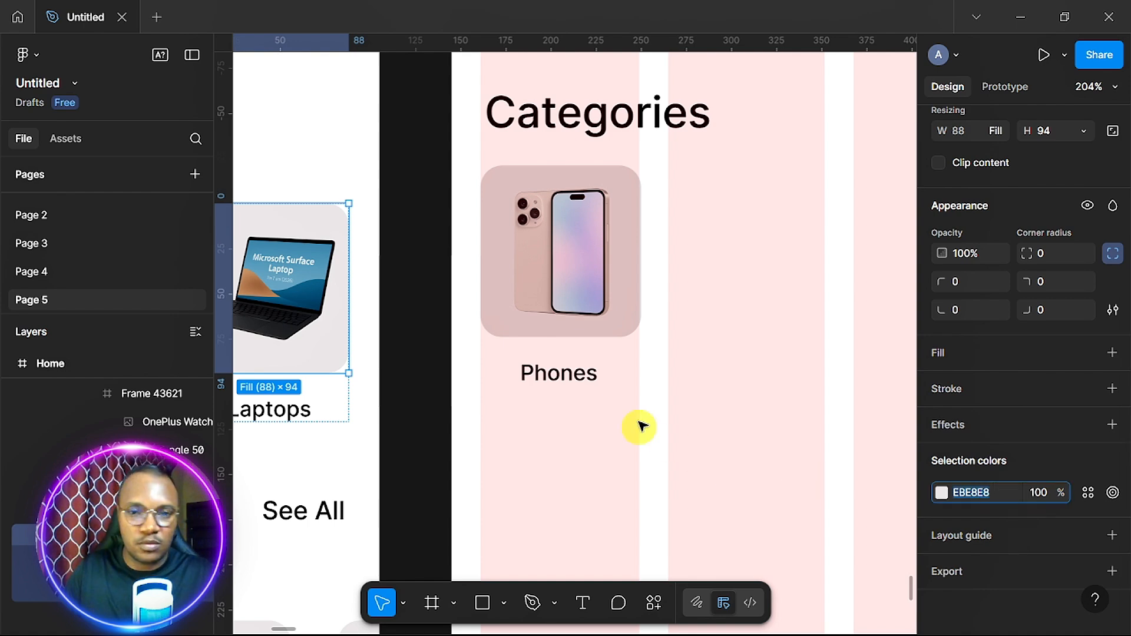
click(834, 483)
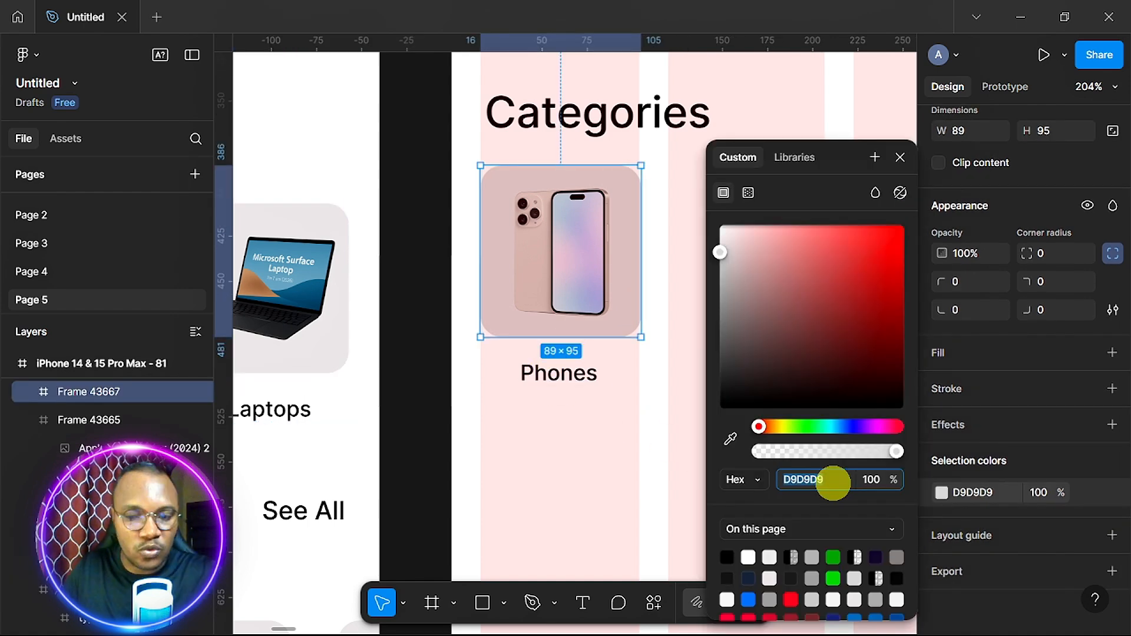
click(681, 340)
- Combine the Phones card frame and its label into a vertical auto layout with a gap of 12
click(631, 313)
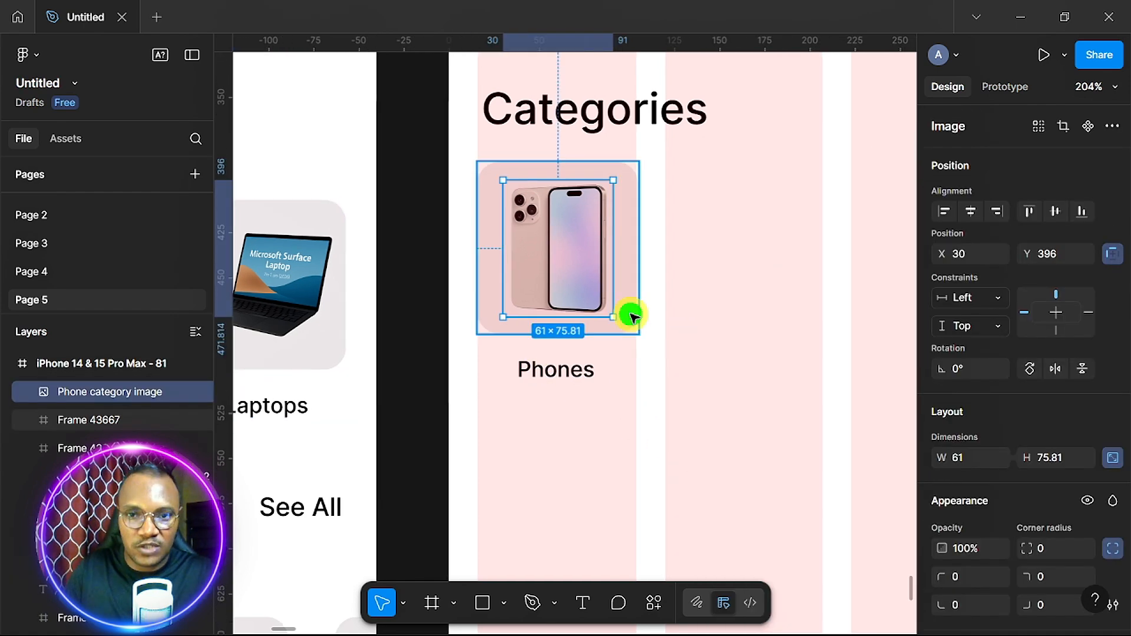
click(630, 318)
key(shift+a)
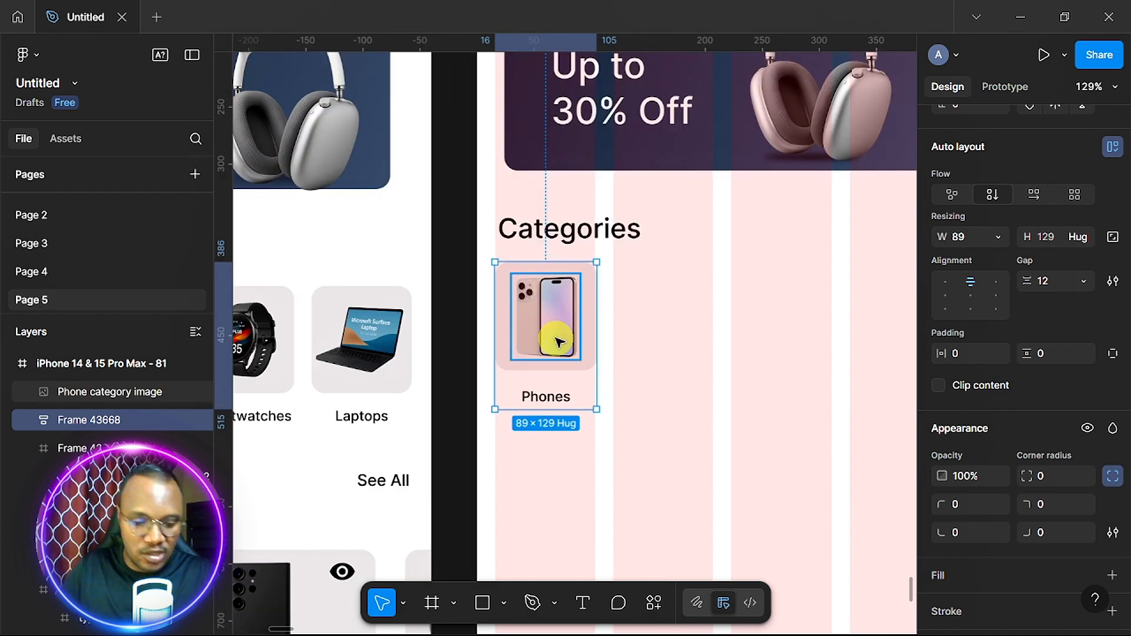
- Delete the Phones card, its label and the phone image from below the Categories heading
drag(557, 339, 684, 341)
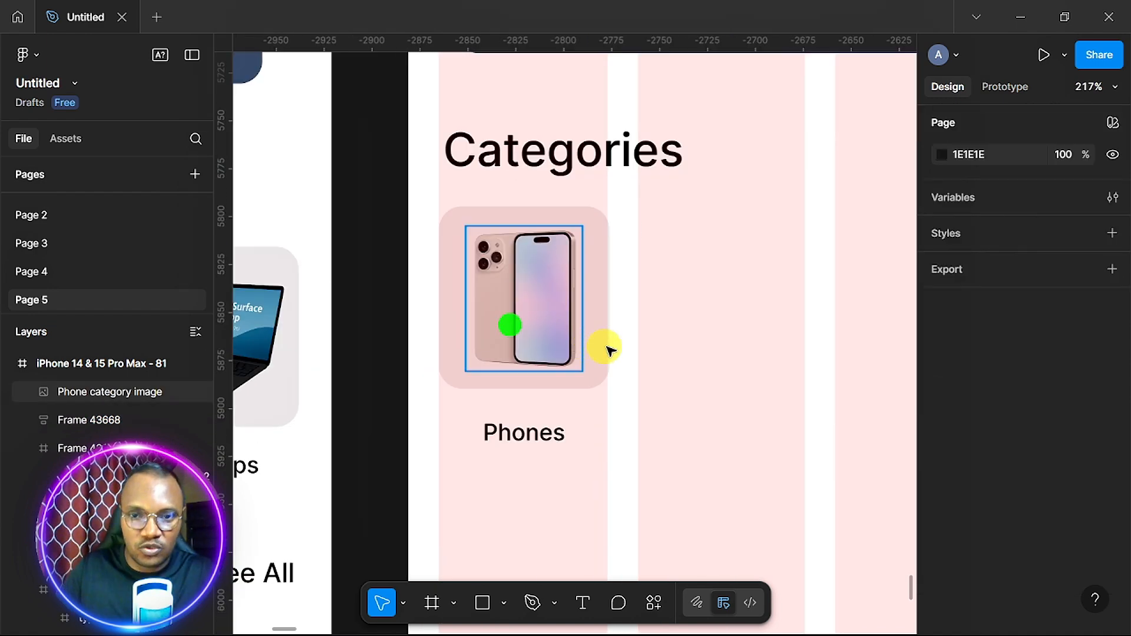
click(595, 348)
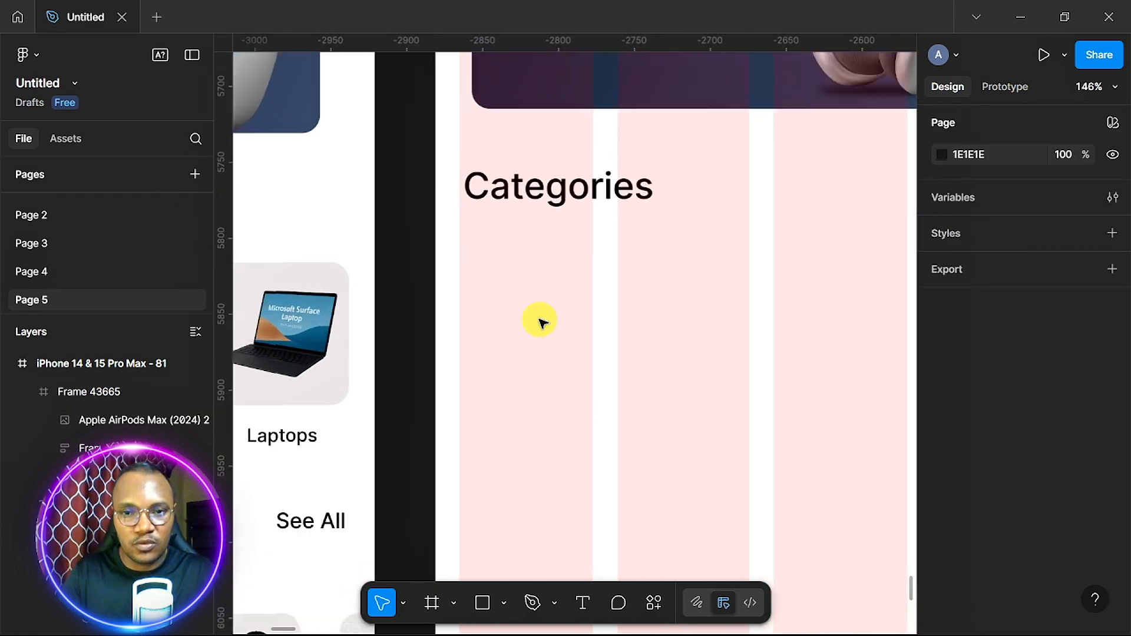
- Draw an 87 × 87 frame under the Categories heading, spanning the first grid column
scroll(539, 321, up, 3)
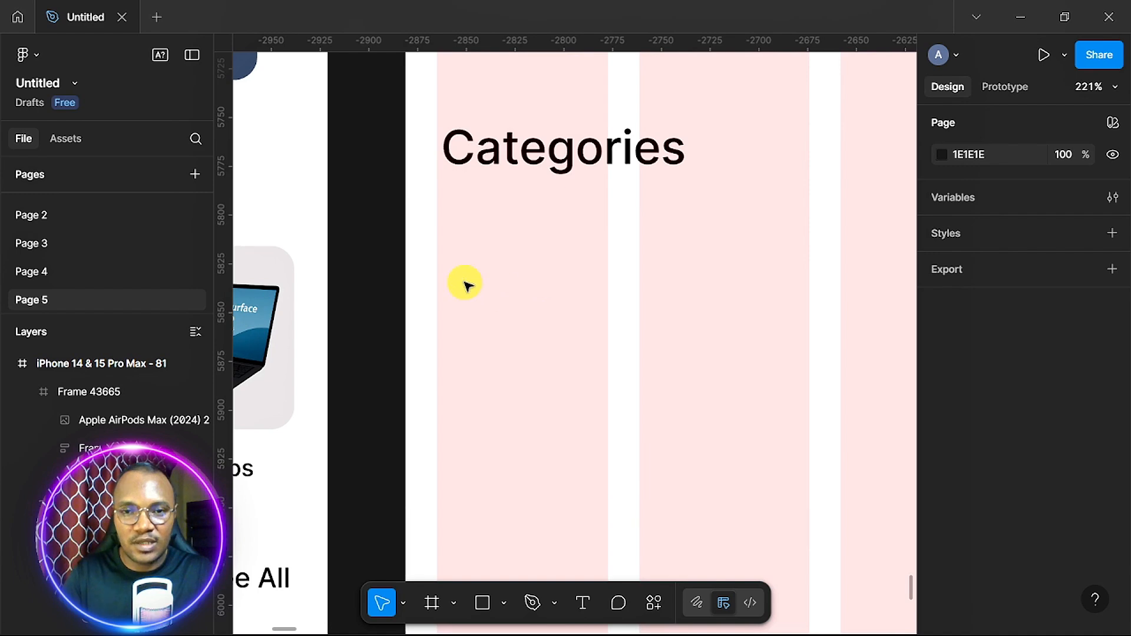
click(432, 604)
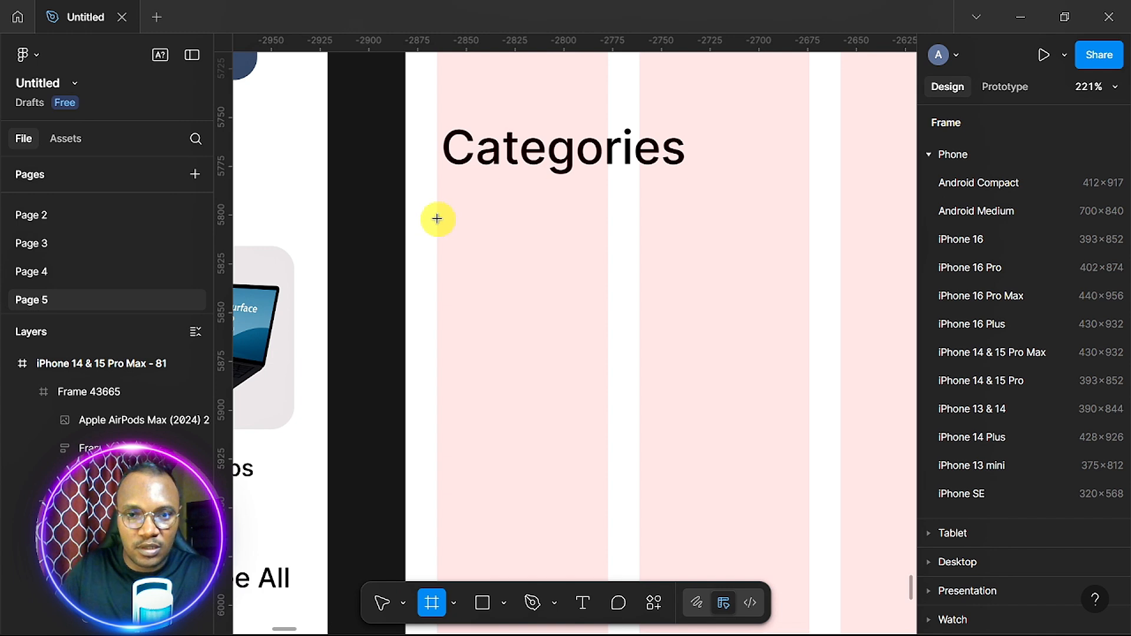
drag(436, 218, 608, 388)
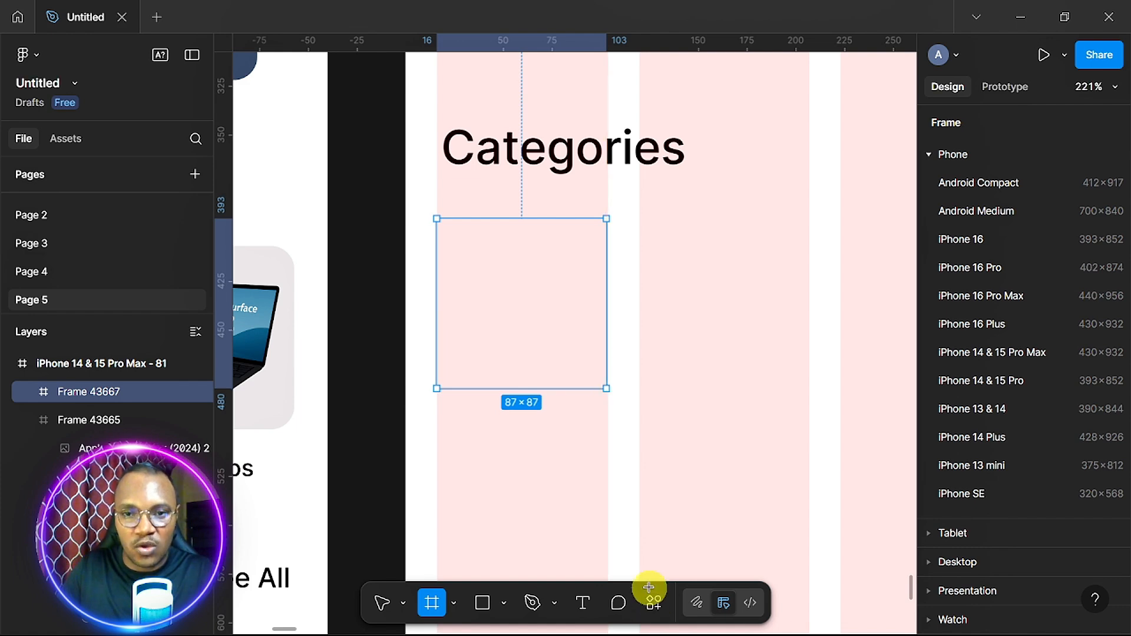
- Add a solid FFFFFF fill to the square frame under the Categories heading
scroll(976, 409, down, 5)
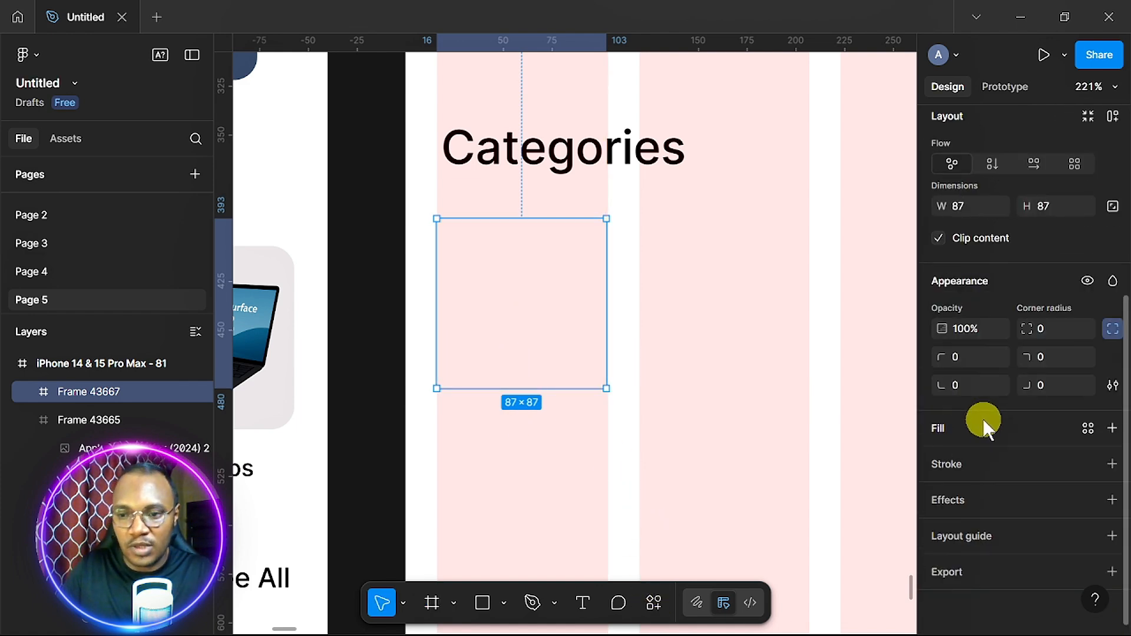
scroll(1054, 390, up, 5)
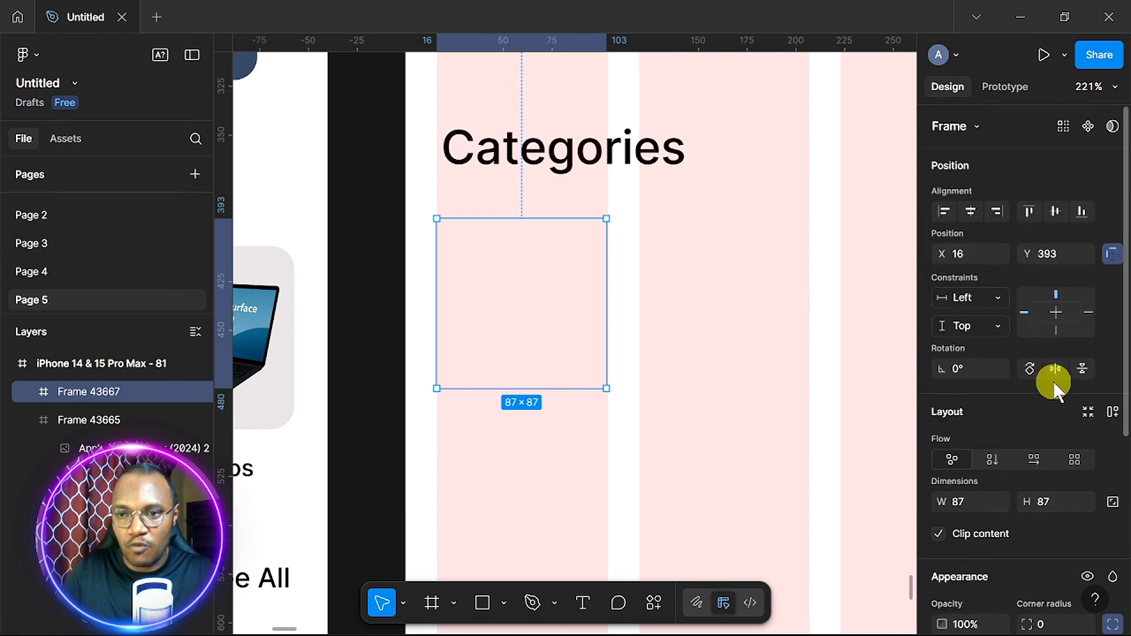
scroll(1054, 390, down, 5)
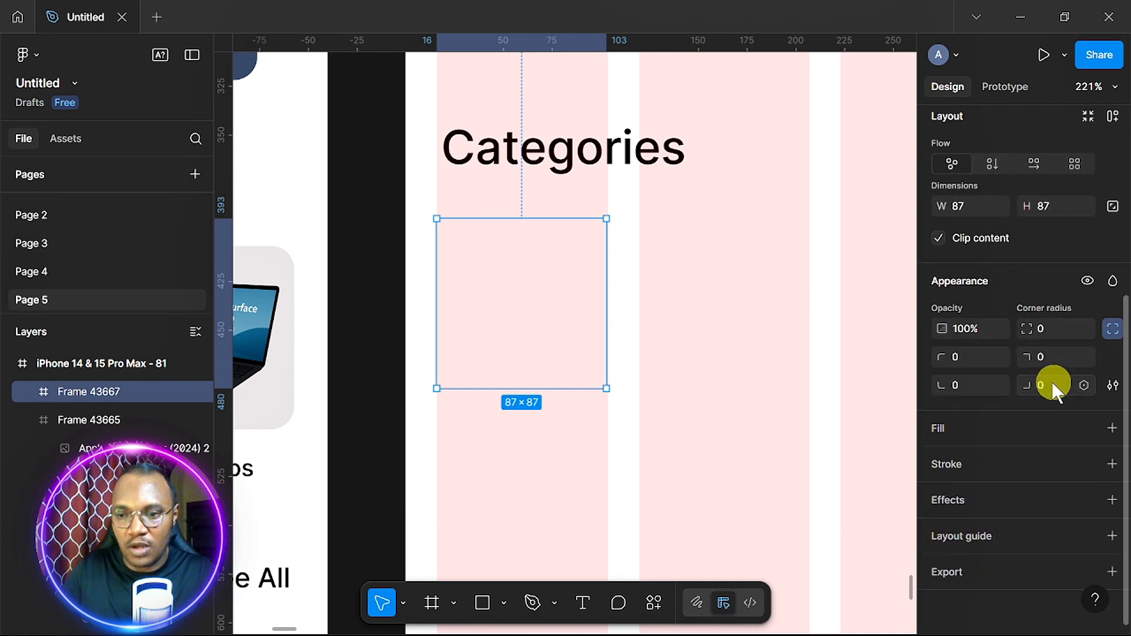
click(1113, 428)
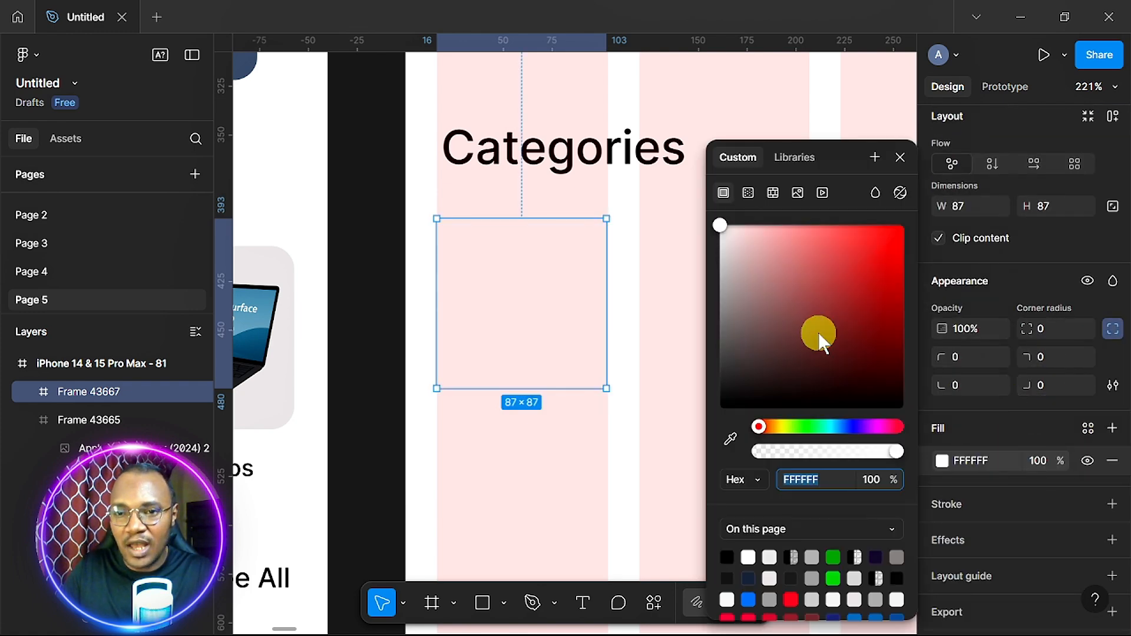
scroll(1027, 353, up, 5)
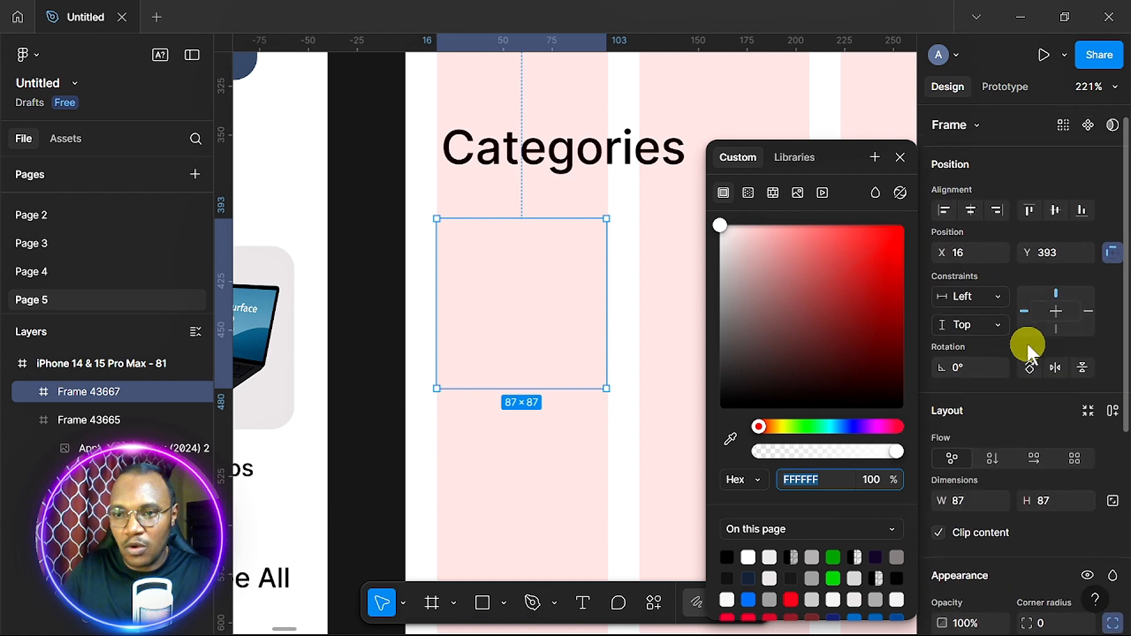
- Give the 87 × 87 frame below the Categories heading a corner radius of 12
scroll(1047, 350, down, 5)
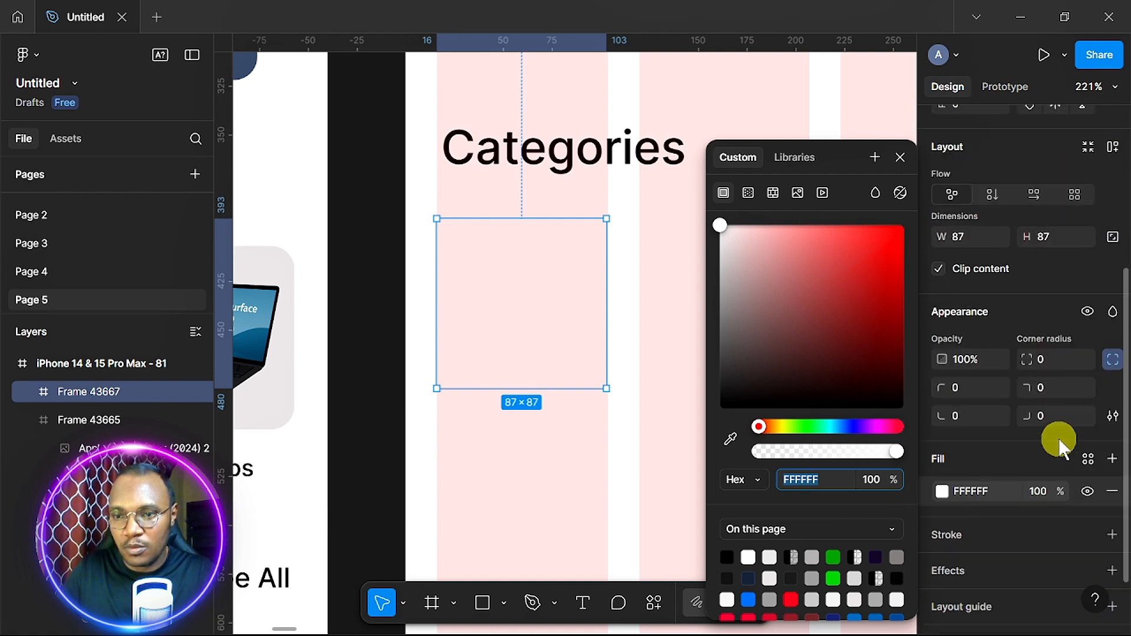
click(1053, 358)
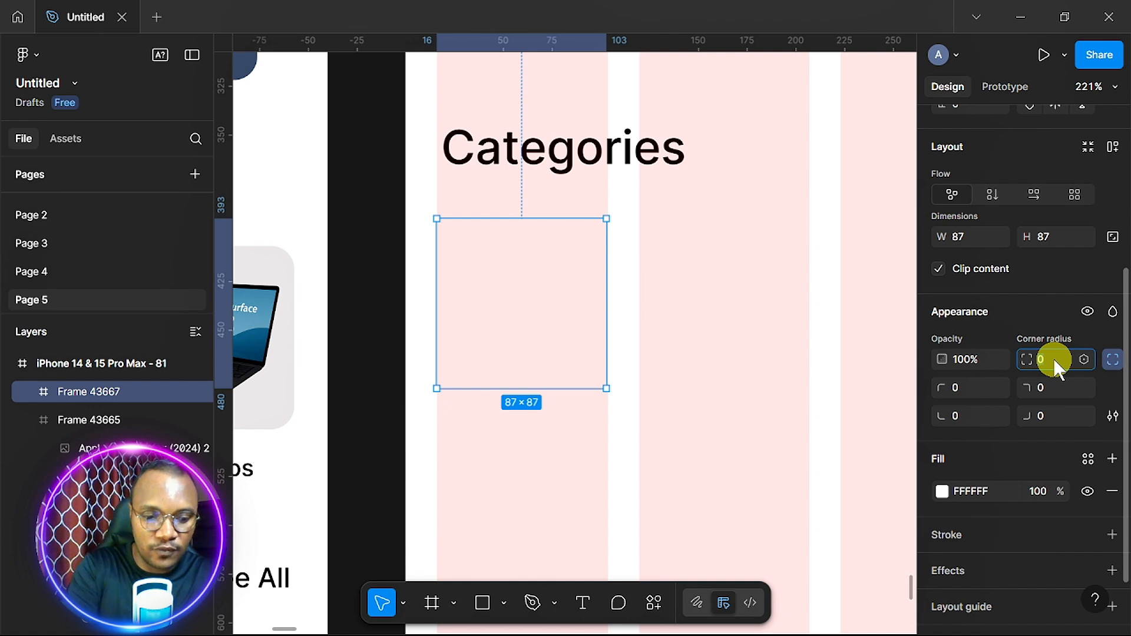
key(Return)
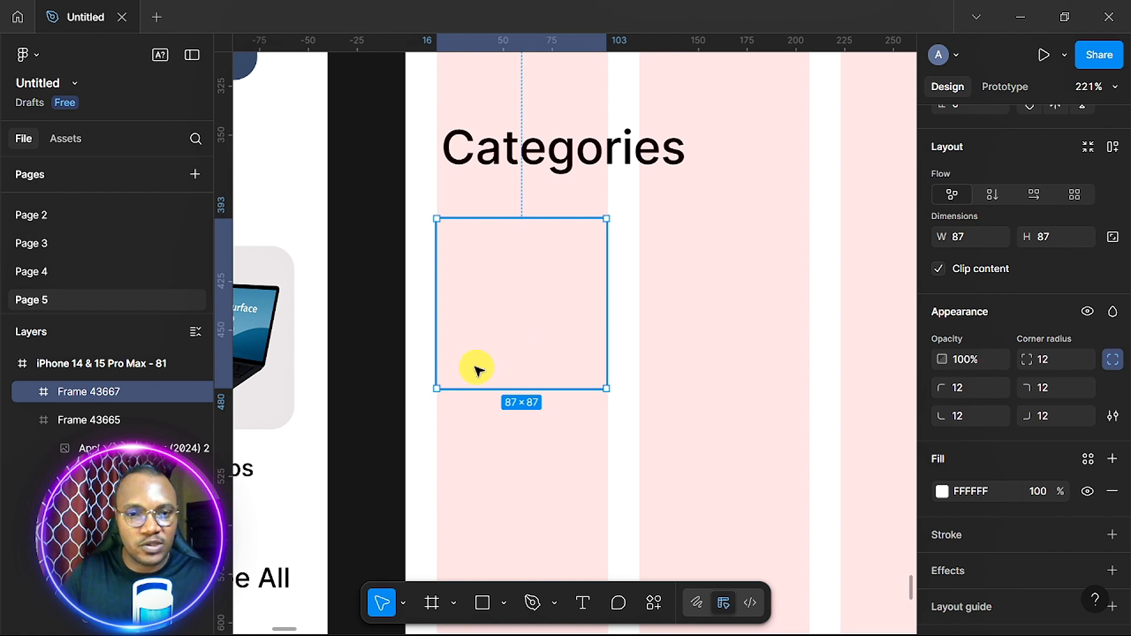
- Copy the background colour EBE8E8 from the Laptops tile in the Home design and apply it as the new frame's fill
scroll(473, 365, left, 5)
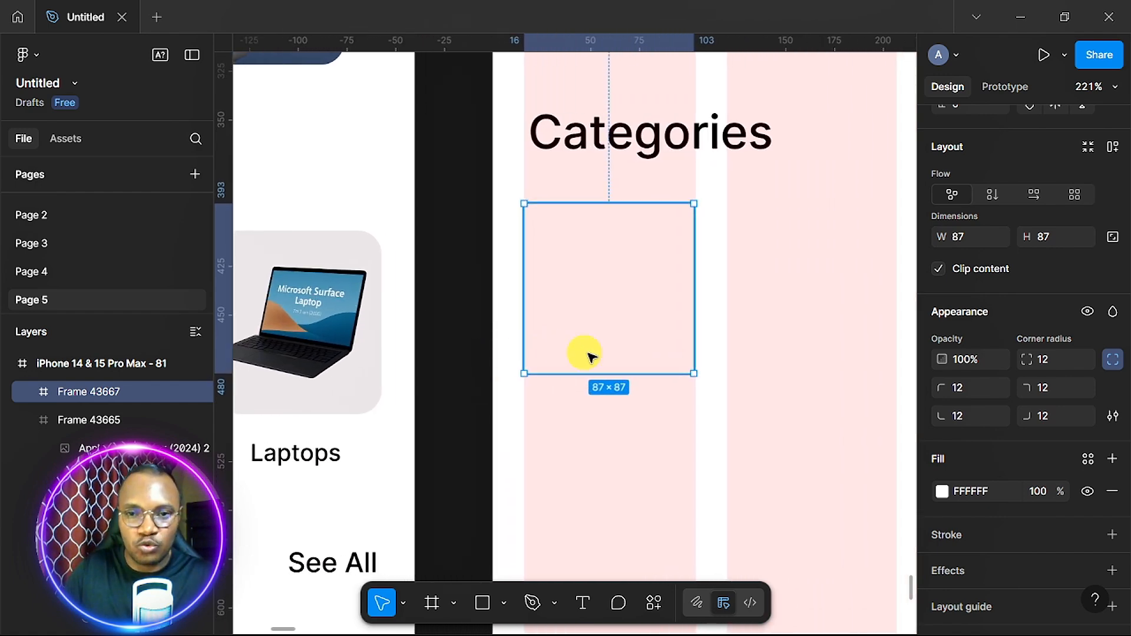
click(340, 390)
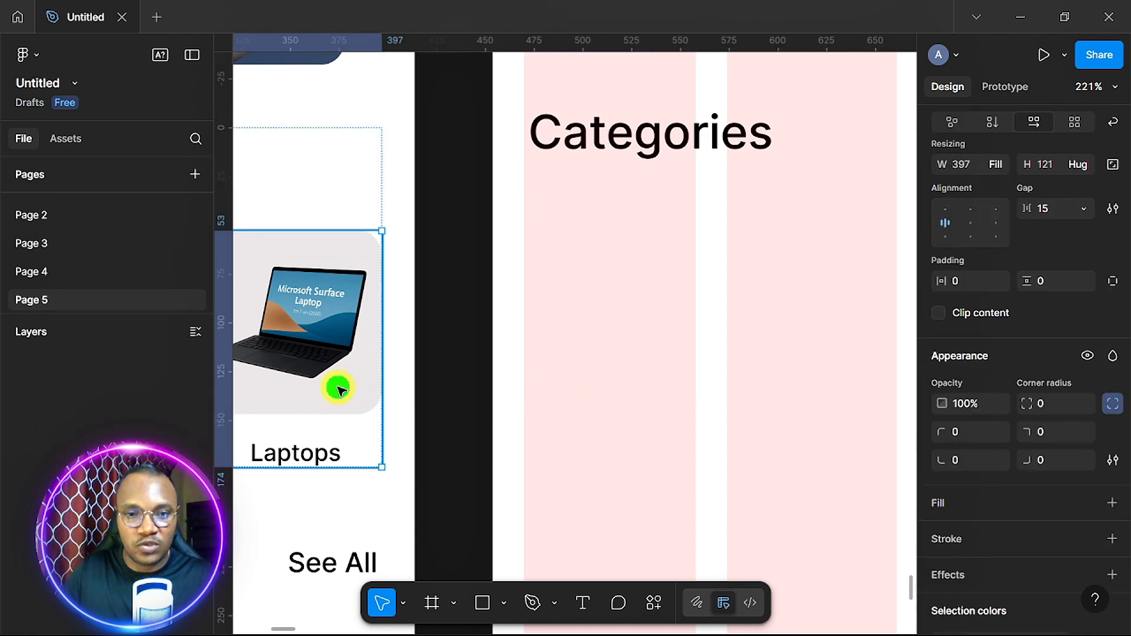
double_click(341, 390)
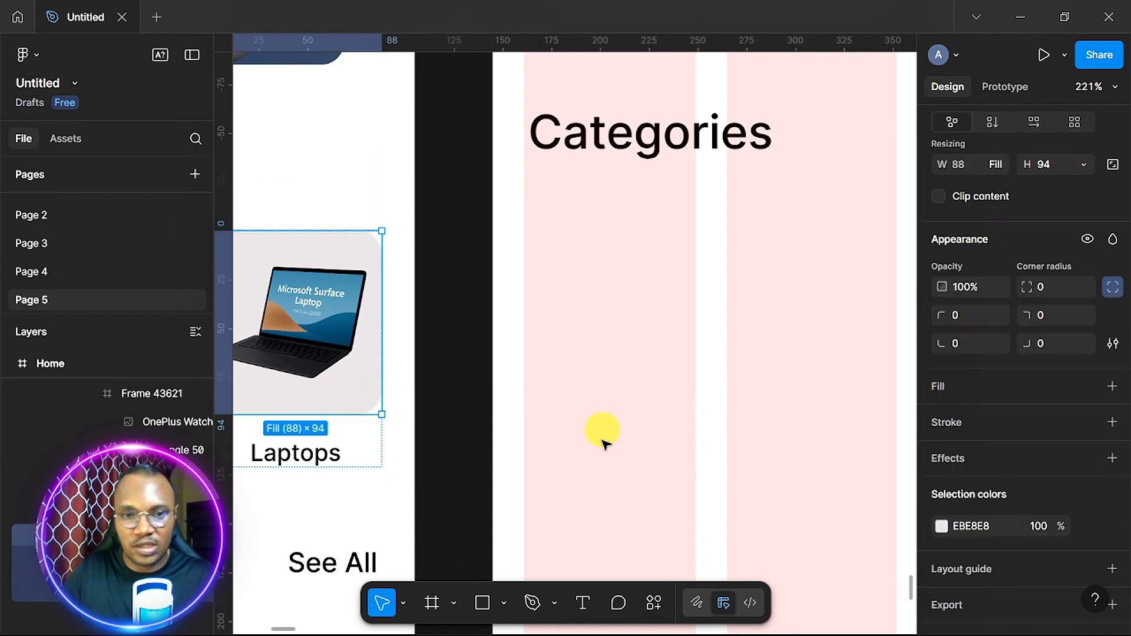
scroll(1047, 485, down, 2)
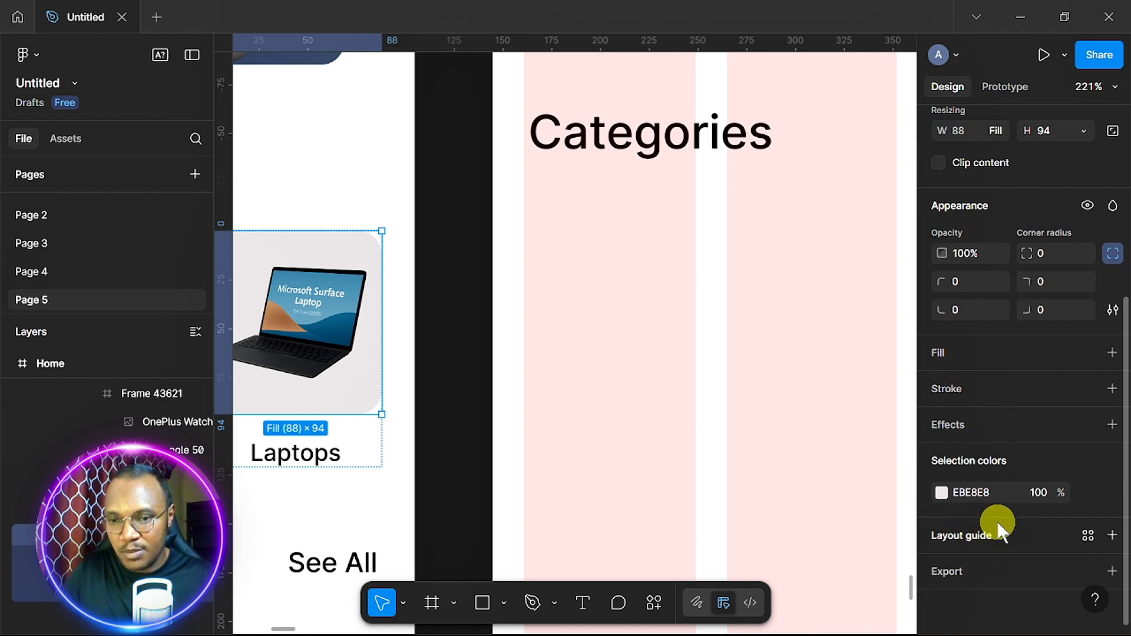
click(999, 492)
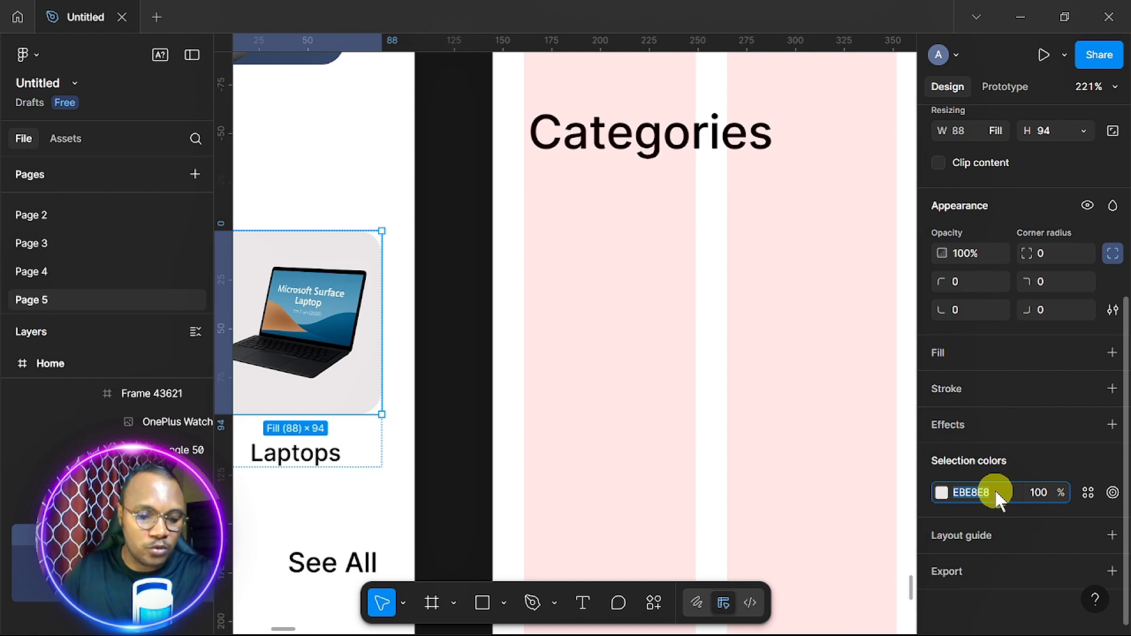
click(643, 278)
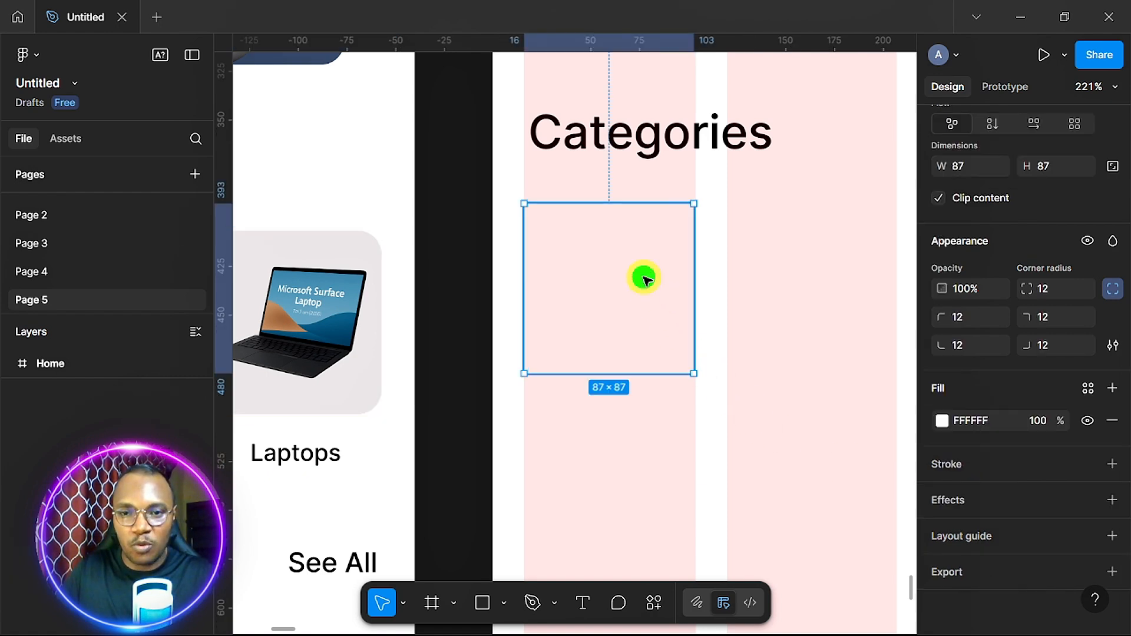
click(1002, 422)
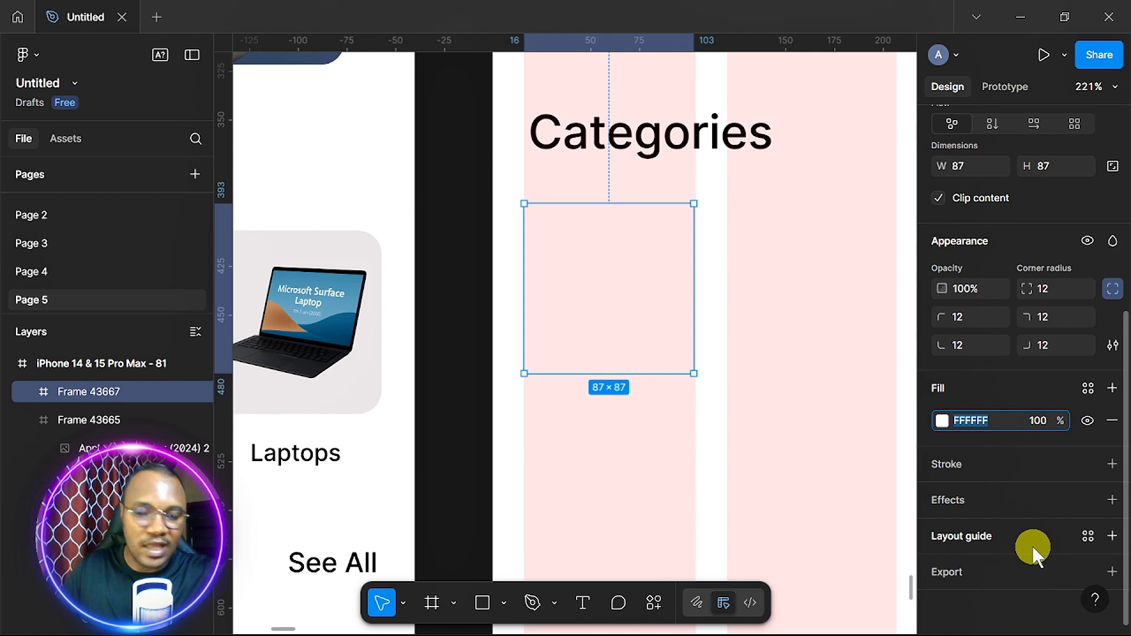
text(EBE8E8)
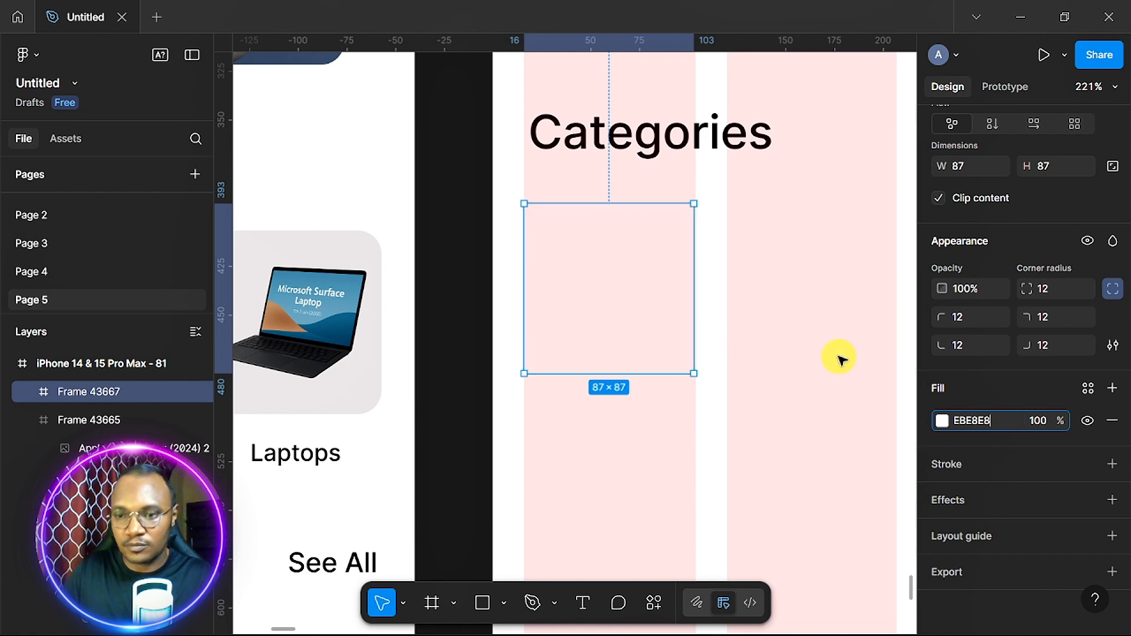
key(Return)
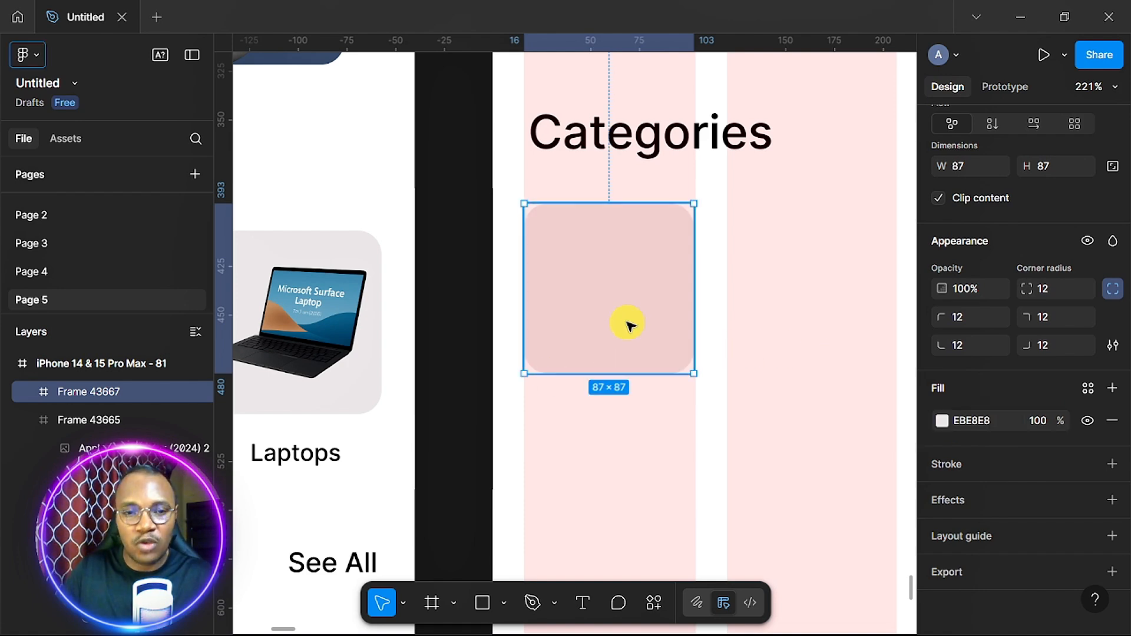
- Duplicate the Categories heading and place the copy just below the rounded tile
scroll(627, 324, down, 1)
scroll(627, 324, left, 1)
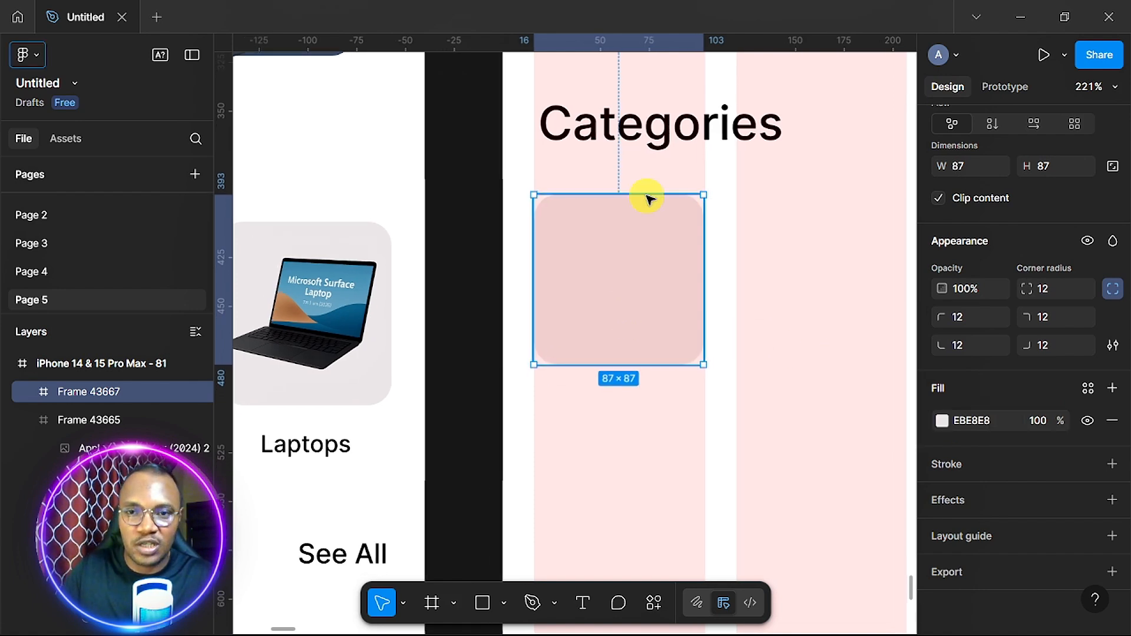
click(647, 129)
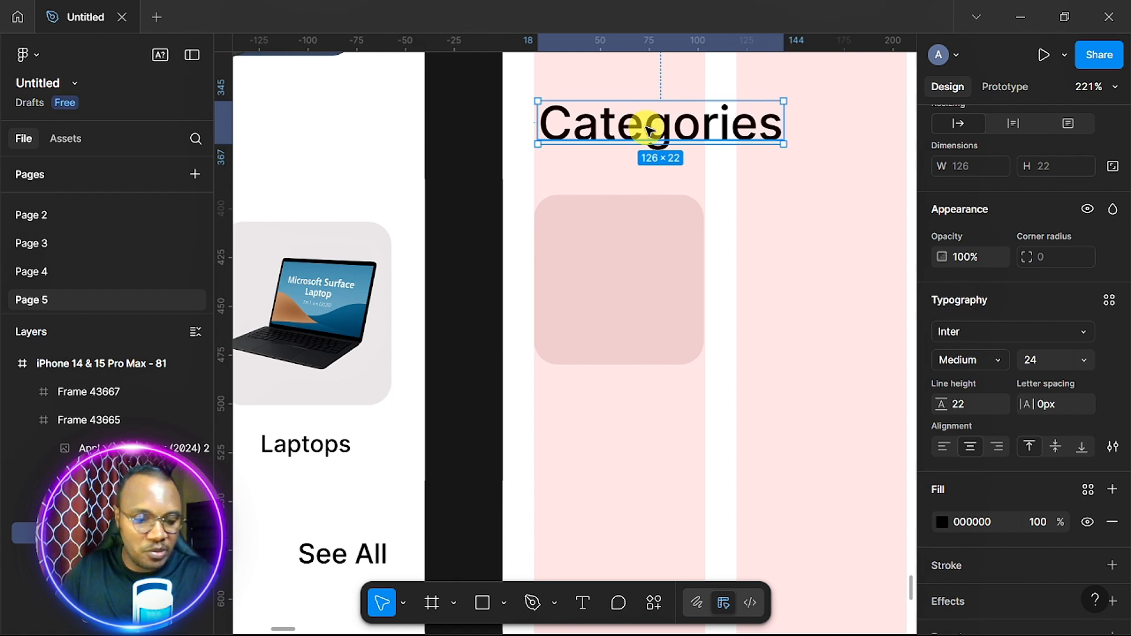
drag(650, 128, 647, 412)
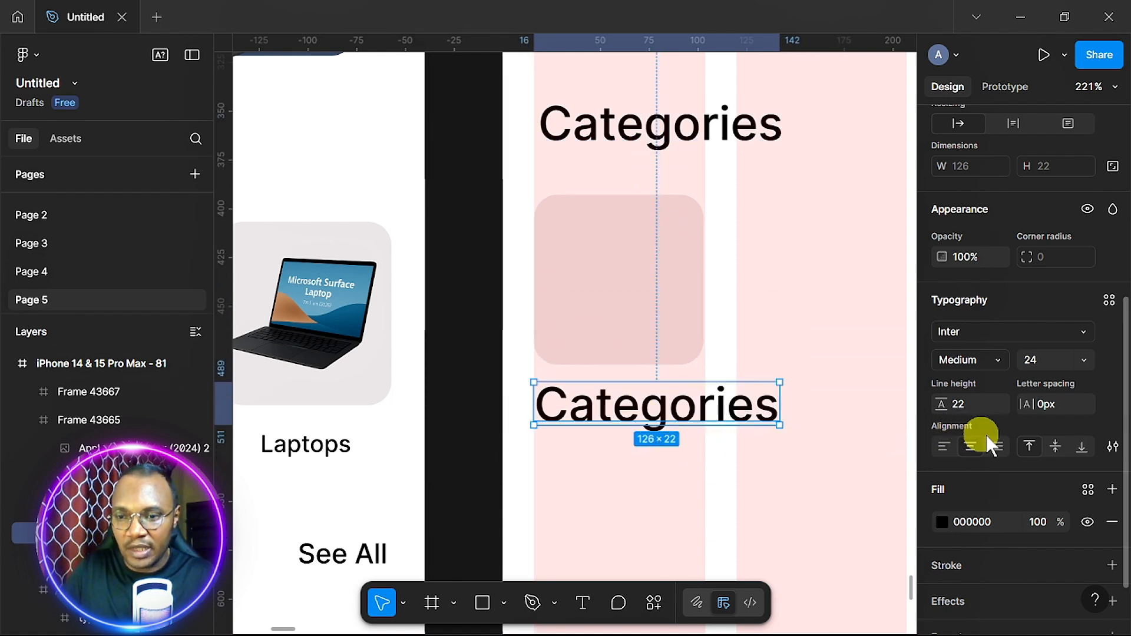
- Set the duplicated text's font size to 12 and centre it beneath the tile
scroll(1037, 426, down, 2)
scroll(1038, 426, up, 8)
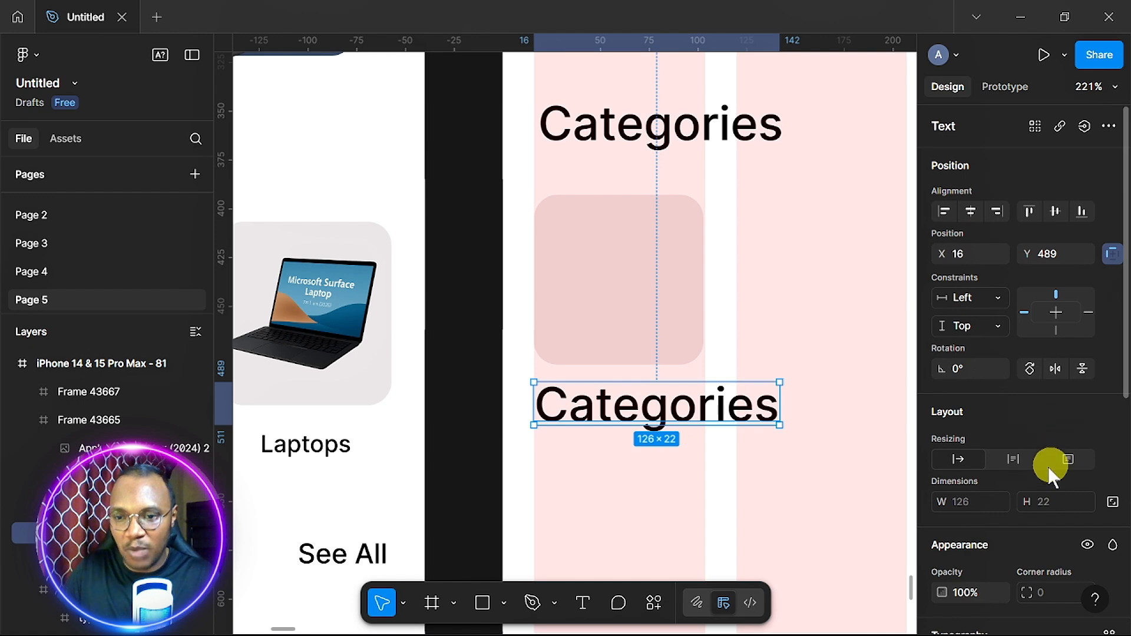
scroll(1049, 447, down, 5)
click(1084, 294)
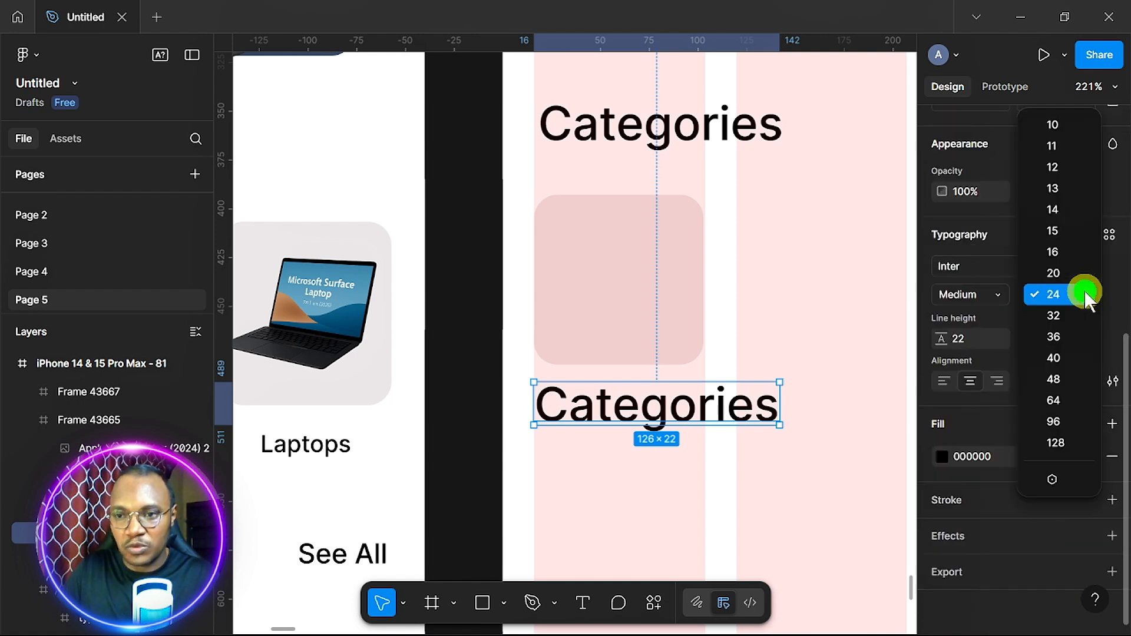
click(1084, 167)
drag(674, 396, 639, 396)
- Change the label text beneath the tile to "Phones"
double_click(629, 400)
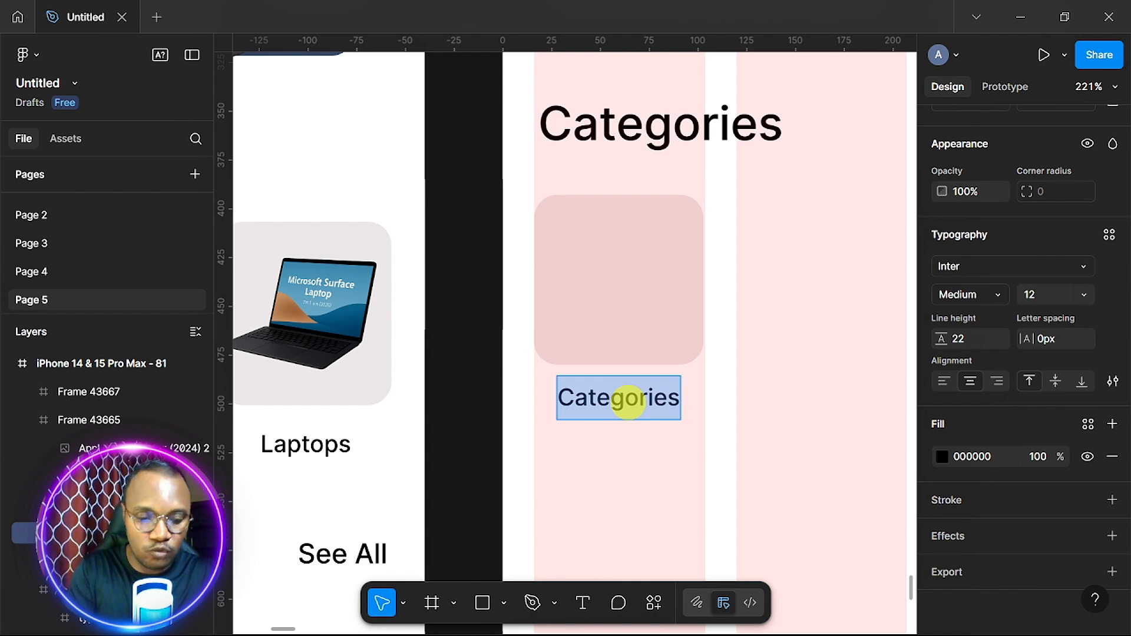
text(Phones)
key(Escape)
key(Escape)
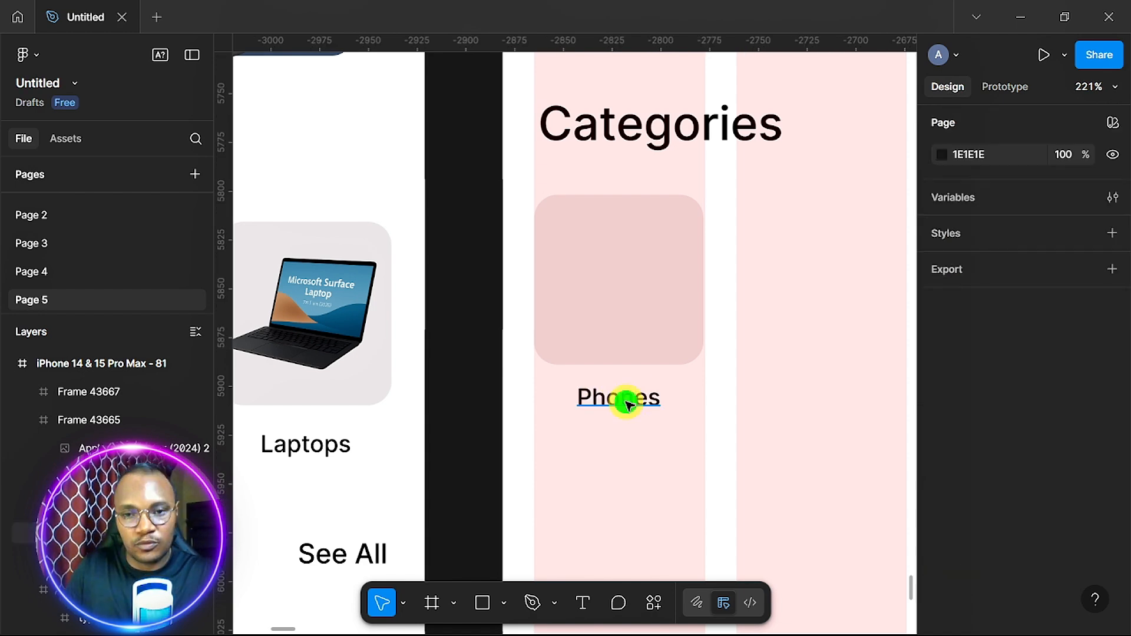
- Import "Phone category image" from the Downloads folder and place it on the canvas near the iPhone frame
click(628, 404)
scroll(628, 404, down, 10)
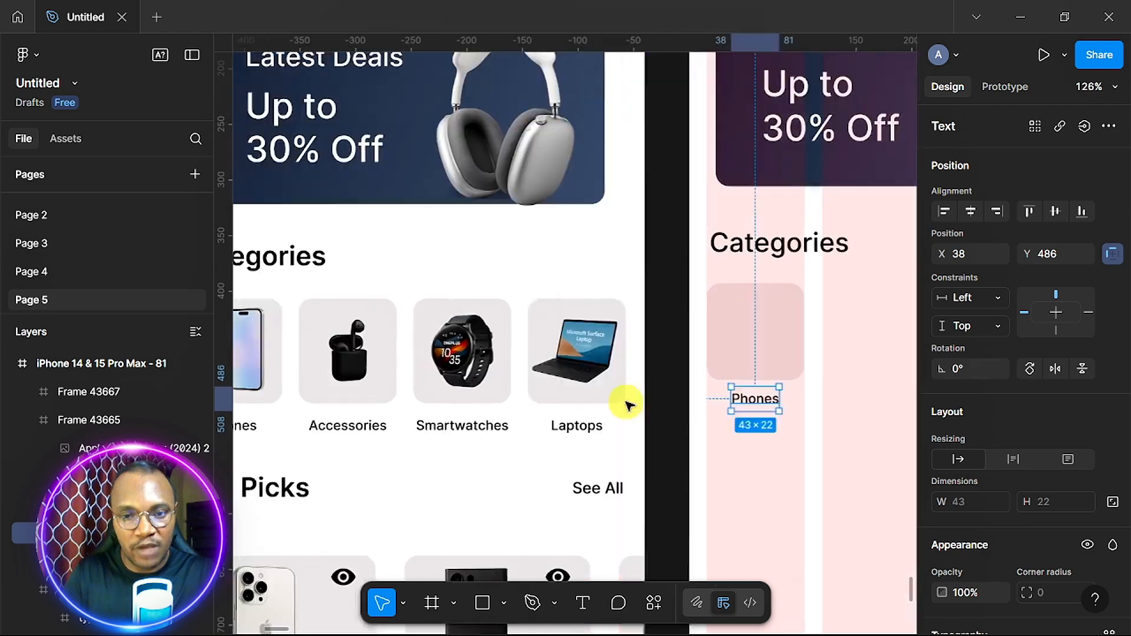
scroll(628, 404, left, 10)
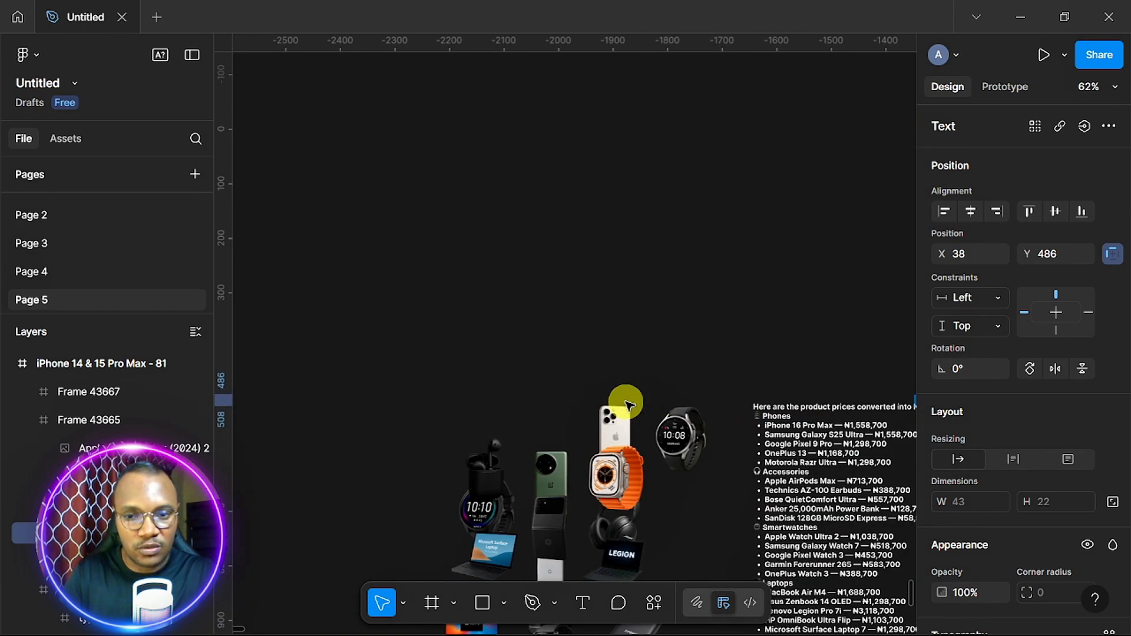
click(27, 54)
mouse_move(88, 130)
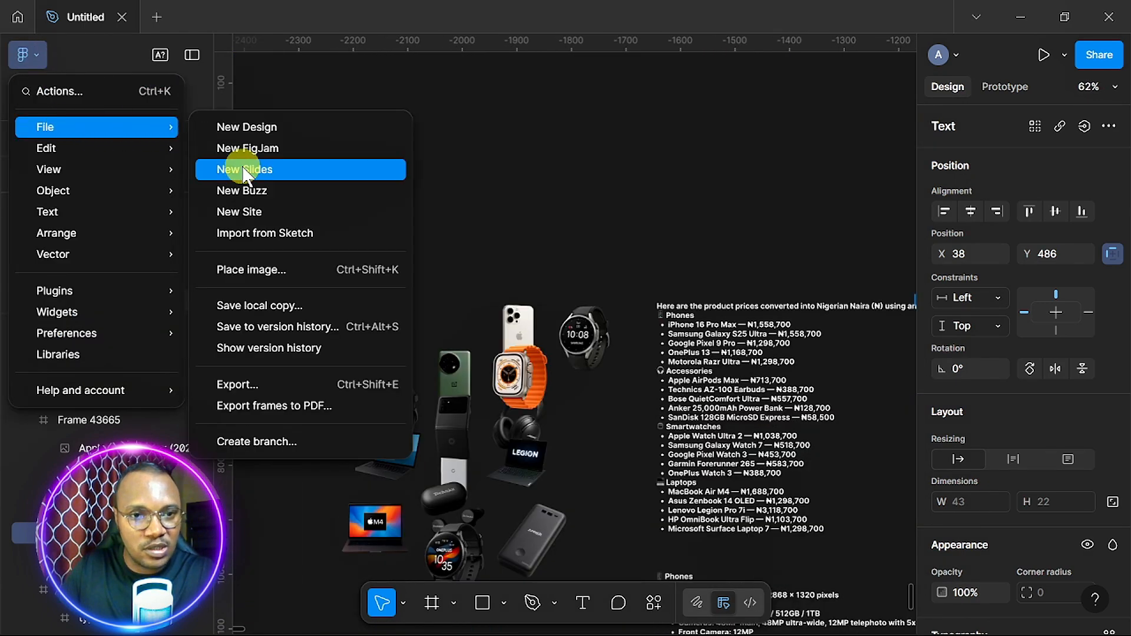
click(287, 270)
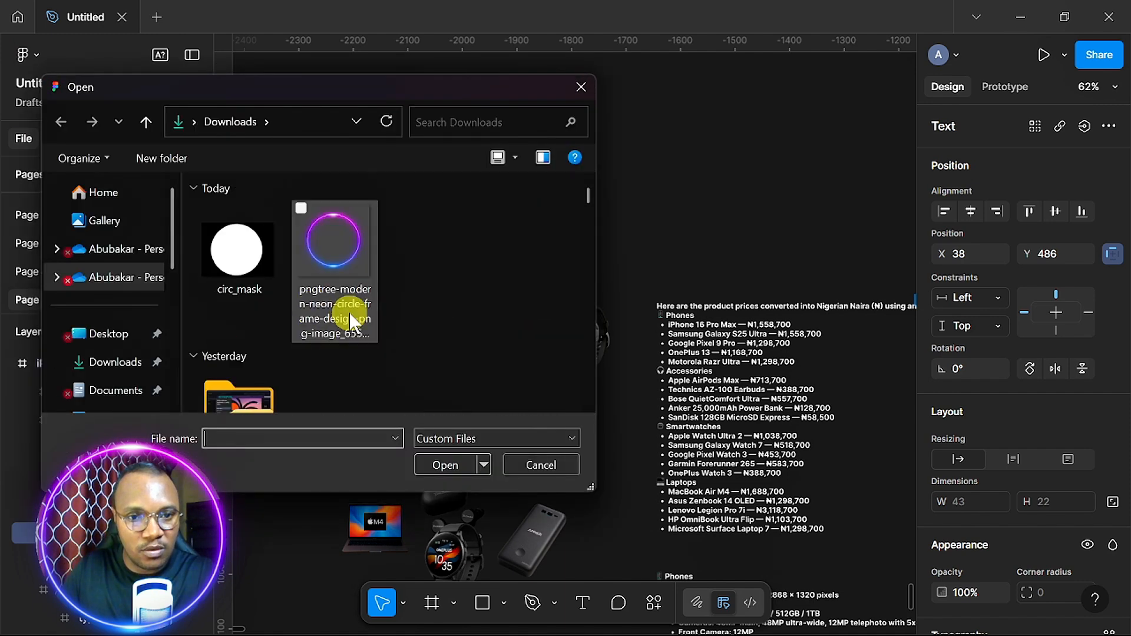
scroll(304, 324, down, 3)
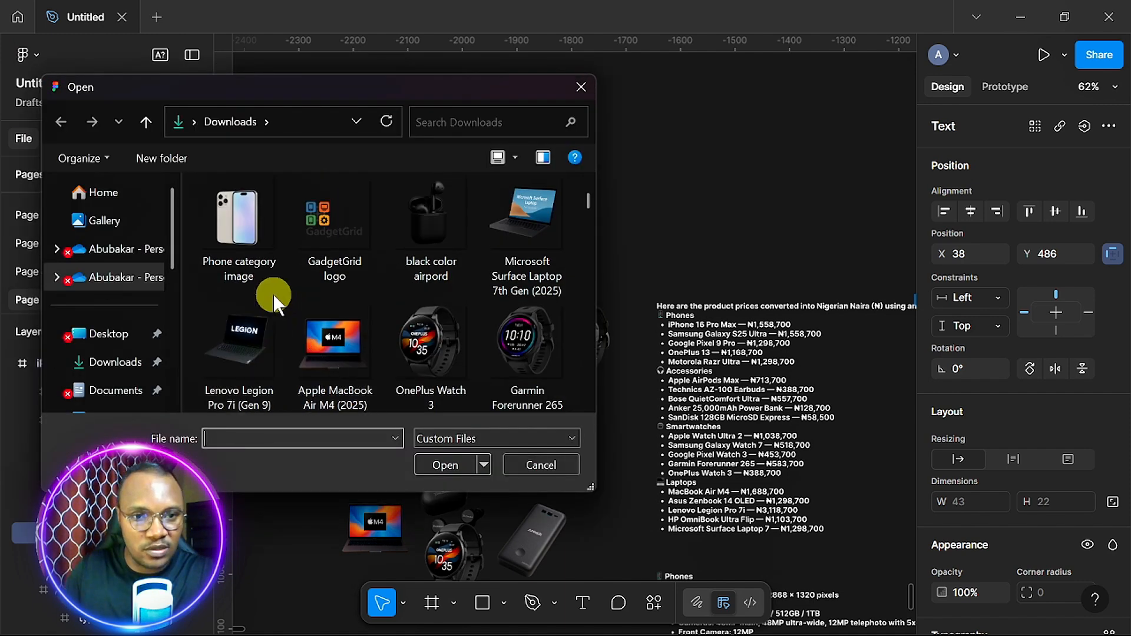
click(253, 239)
click(435, 465)
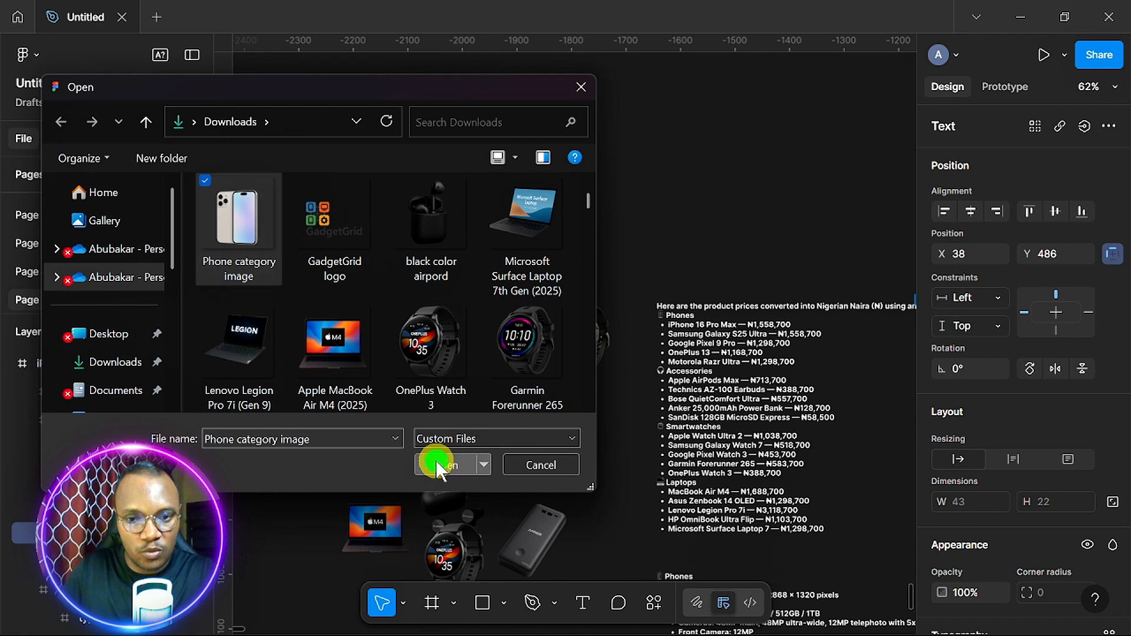
scroll(846, 312, right, 15)
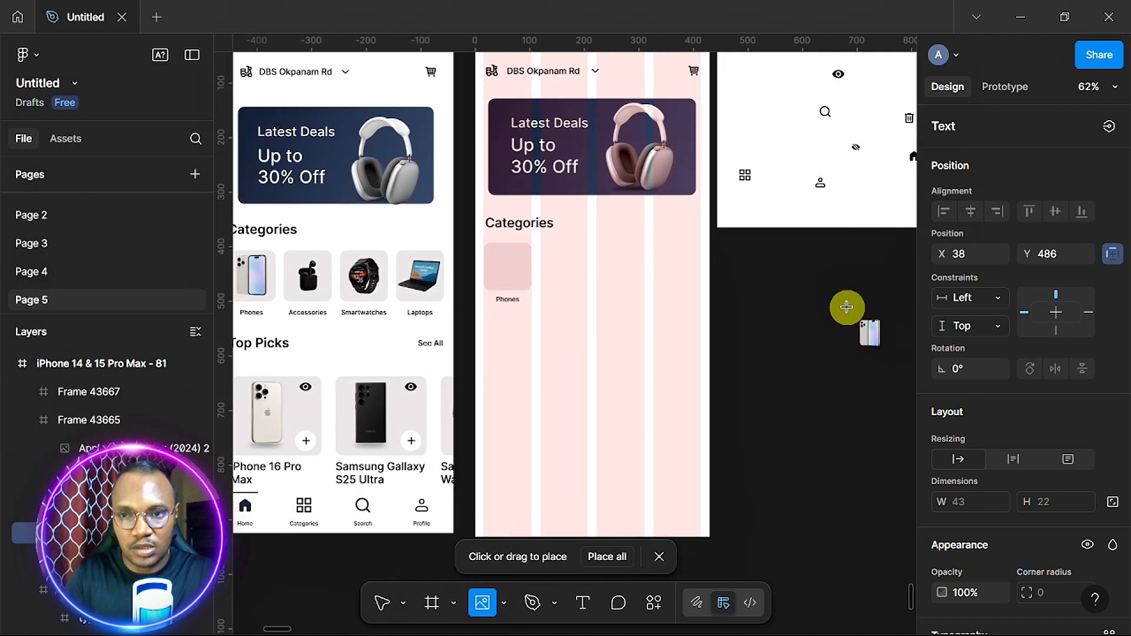
click(819, 328)
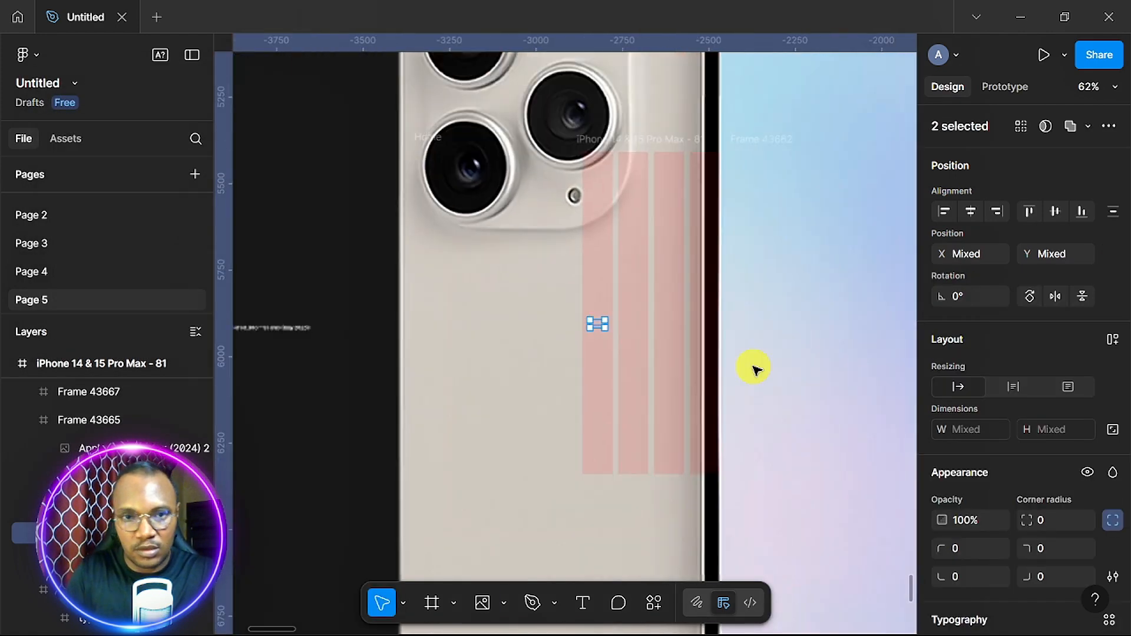
- Scale the imported phone image down to about 68 × 68, position it inside the category tile and select it there
scroll(753, 370, down, 5)
scroll(754, 369, right, 4)
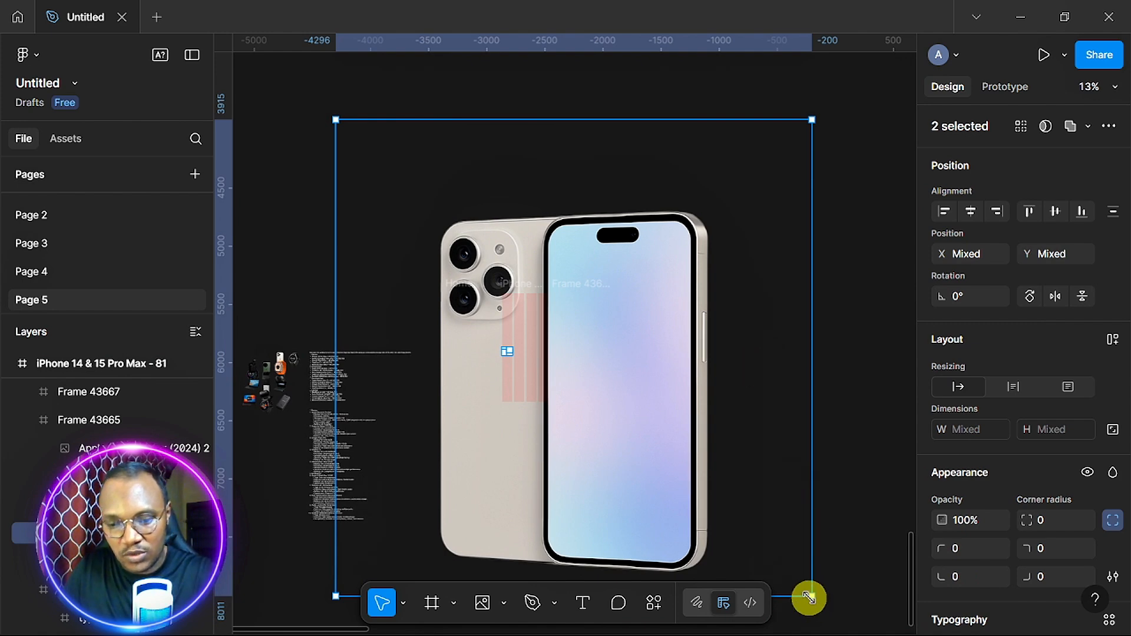
key(k)
drag(809, 598, 533, 361)
scroll(534, 364, up, 5)
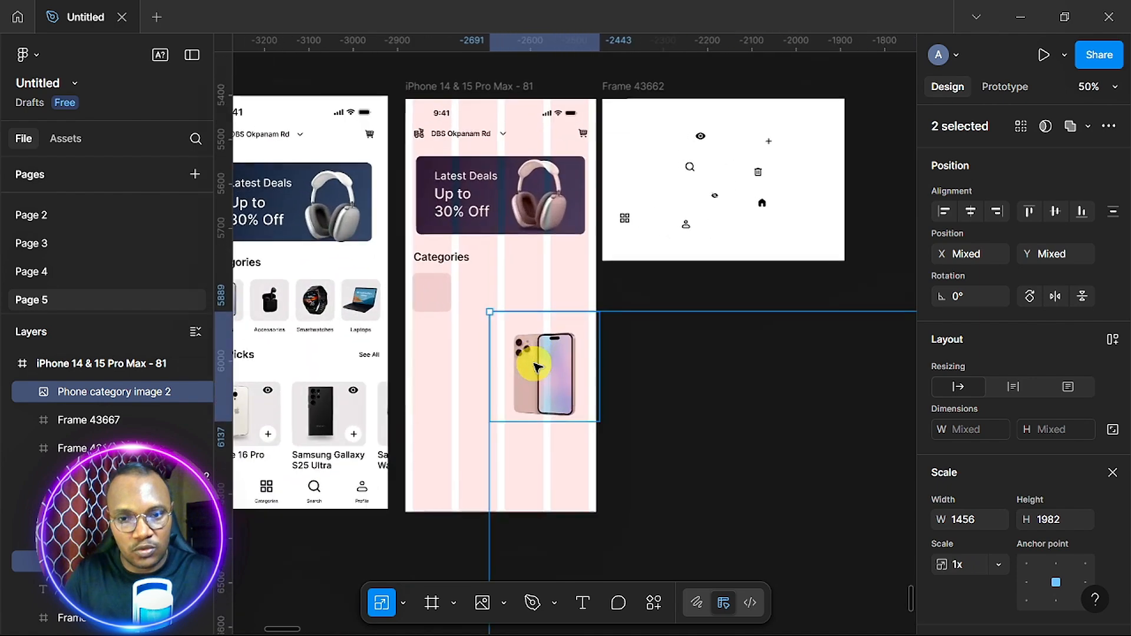
scroll(536, 367, up, 2)
scroll(536, 366, down, 8)
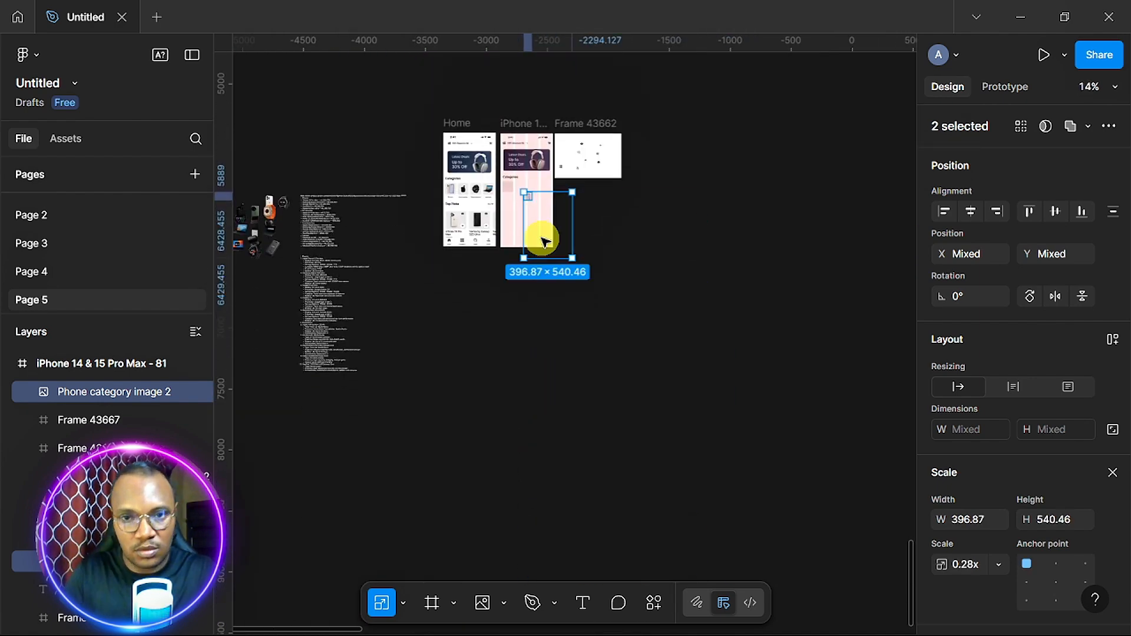
scroll(542, 242, up, 5)
double_click(472, 245)
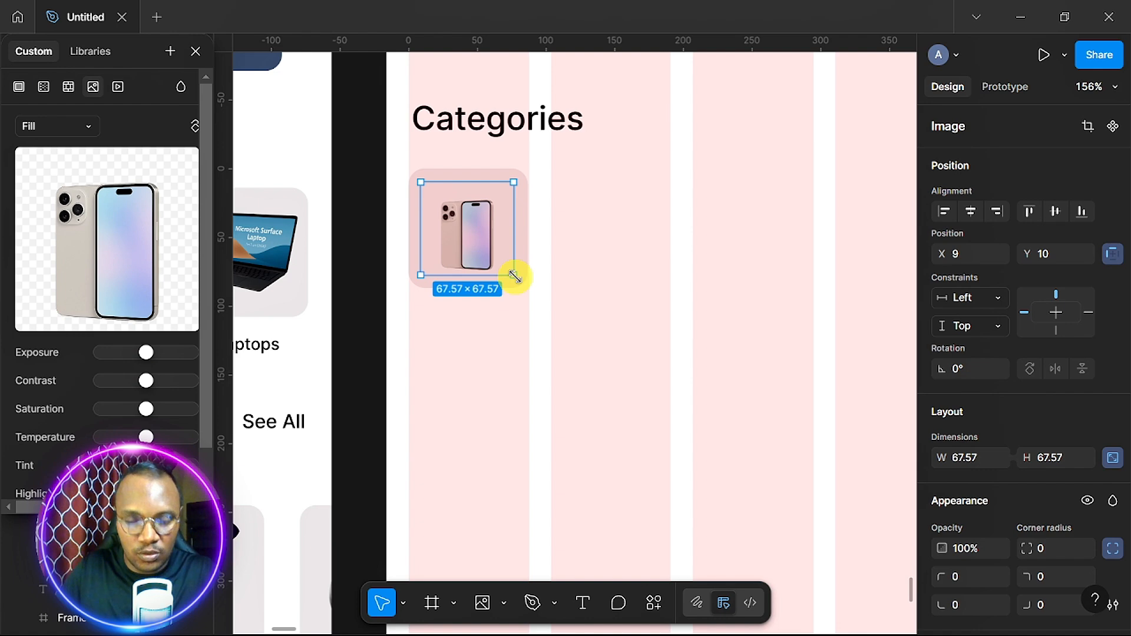
- Scale the phone image up proportionally to 94 × 94 so it overlaps the tile's upper-left edges
key(k)
drag(511, 276, 528, 290)
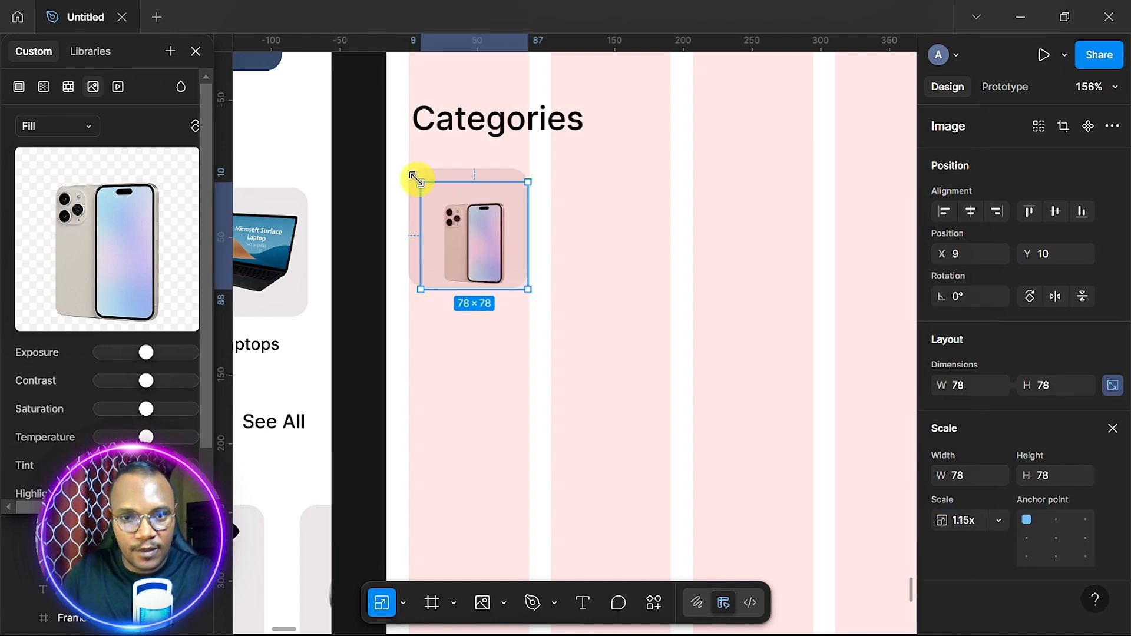
drag(420, 182, 399, 160)
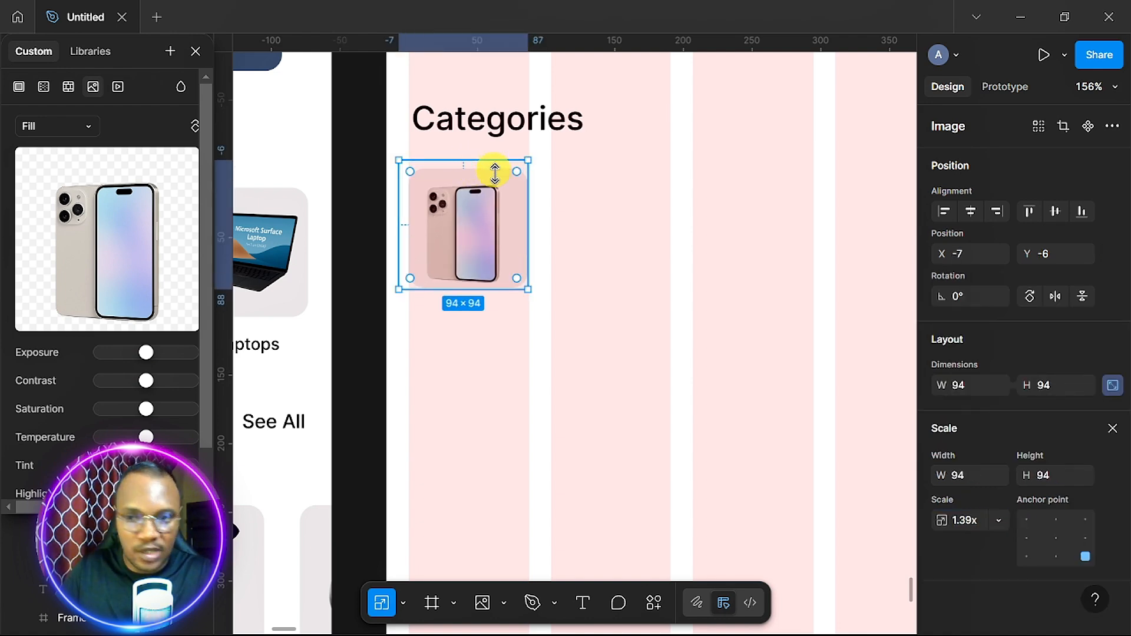
click(1112, 430)
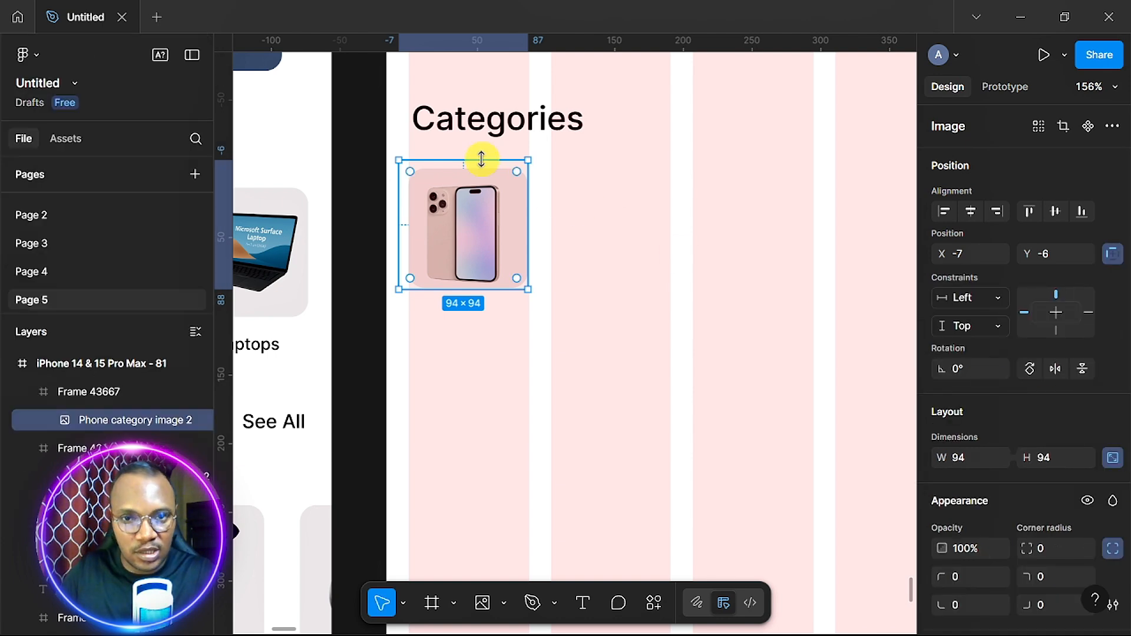
- Try to trim the phone image to 64 × 80 and centre it vertically inside the category tile
drag(481, 159, 487, 178)
drag(398, 222, 421, 222)
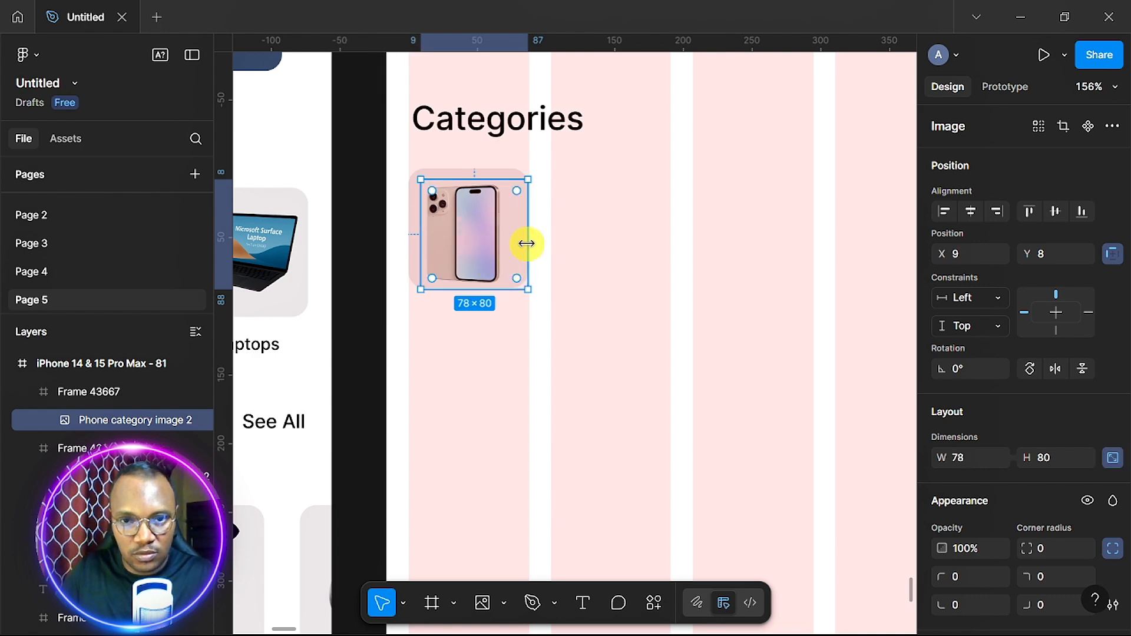
drag(525, 242, 509, 244)
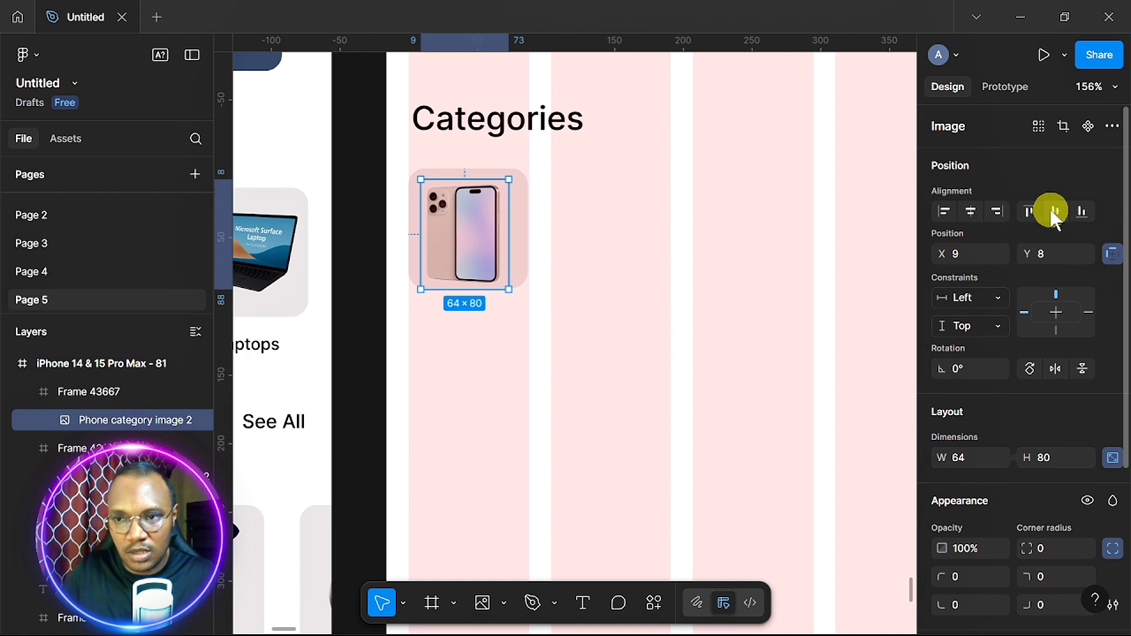
click(1055, 215)
click(521, 267)
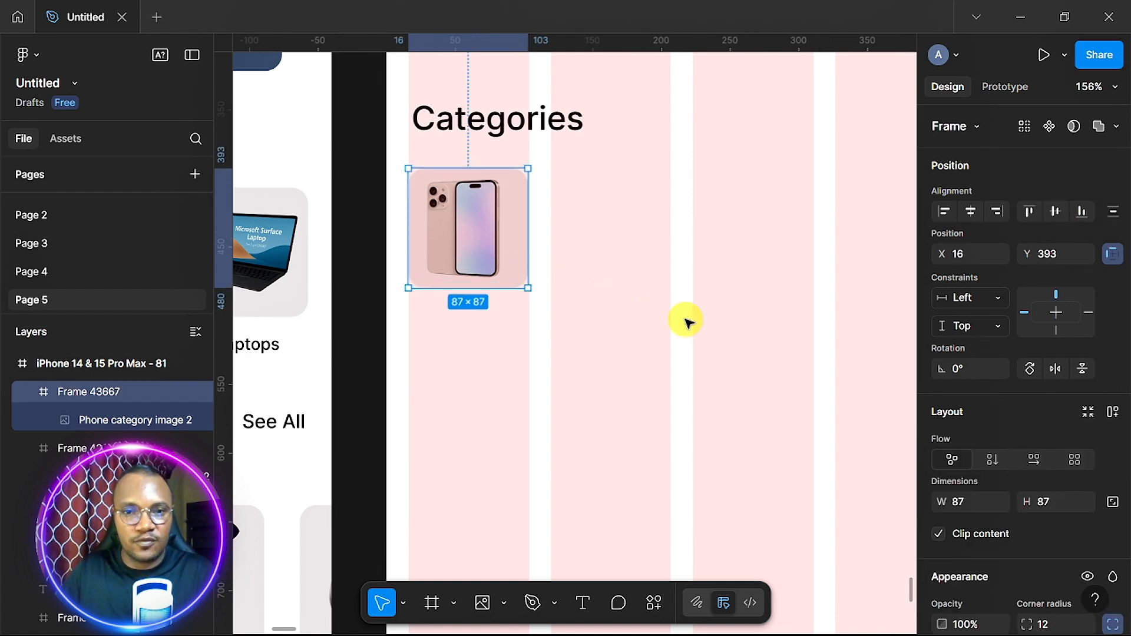
- Try moving the category tile down to Y 400, and undo the edits back to the 295 × 295 phone image outside the screen frames
scroll(686, 321, left, 5)
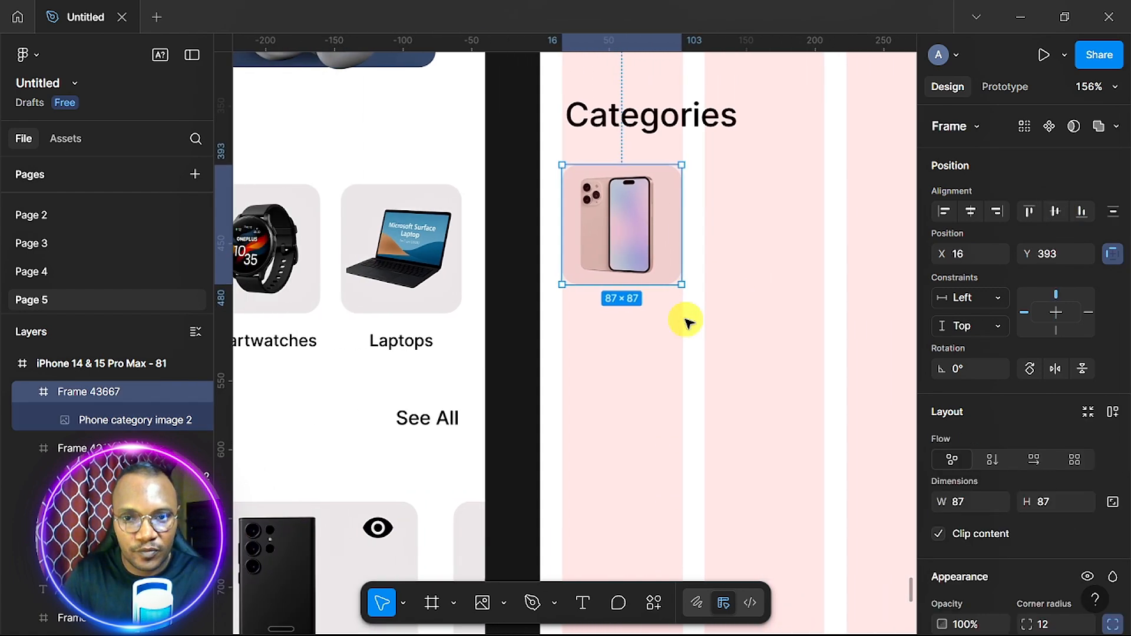
drag(652, 262, 654, 268)
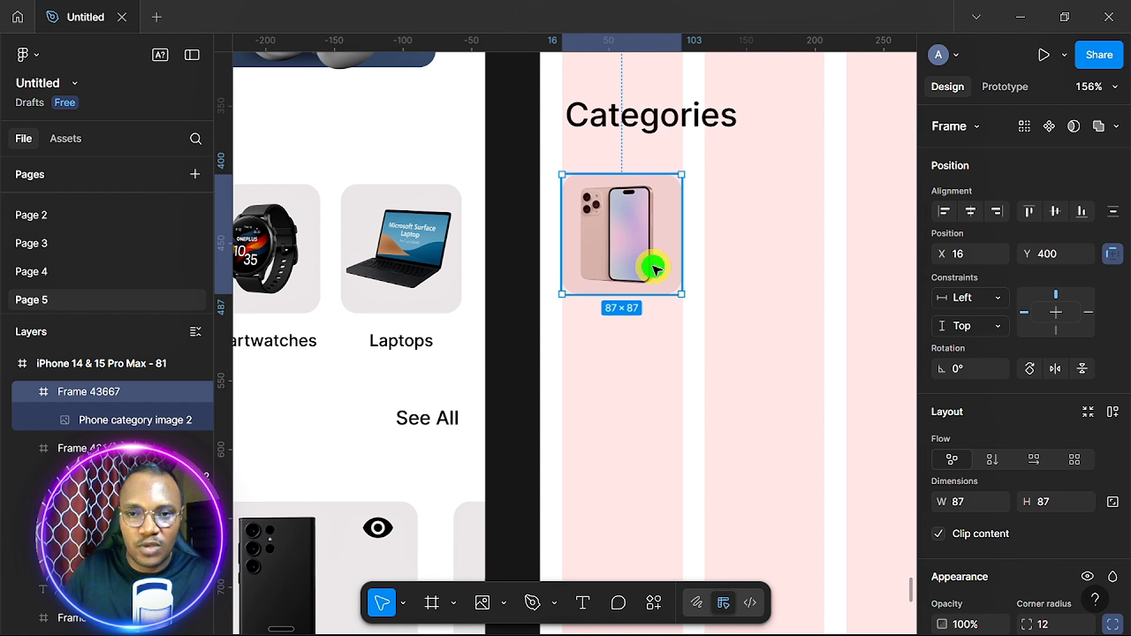
scroll(657, 270, down, 5)
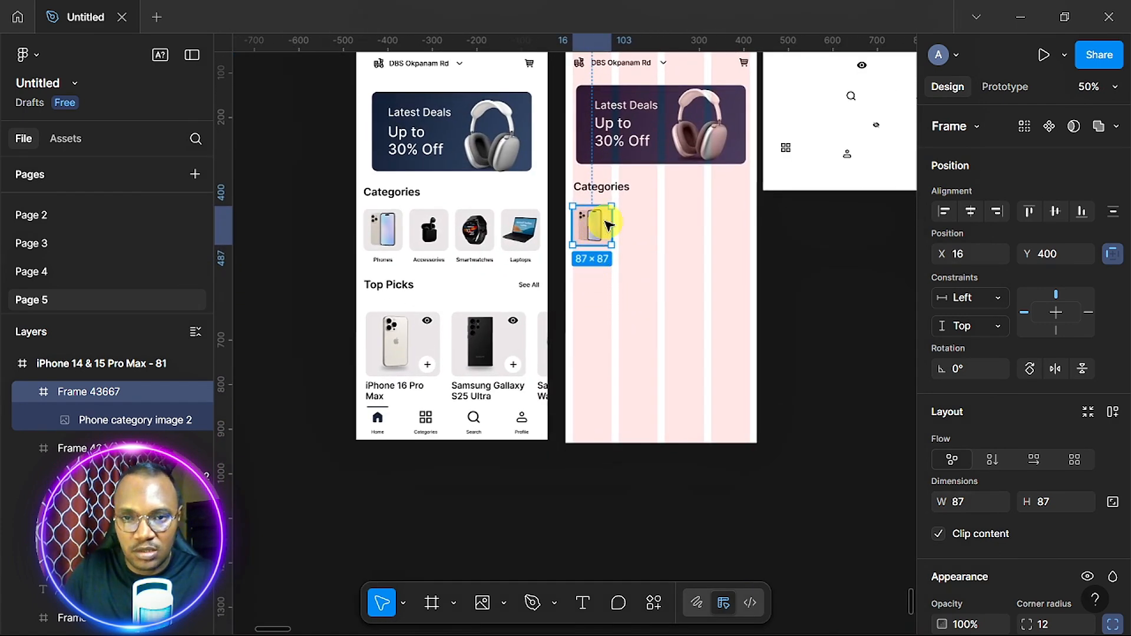
key(Return)
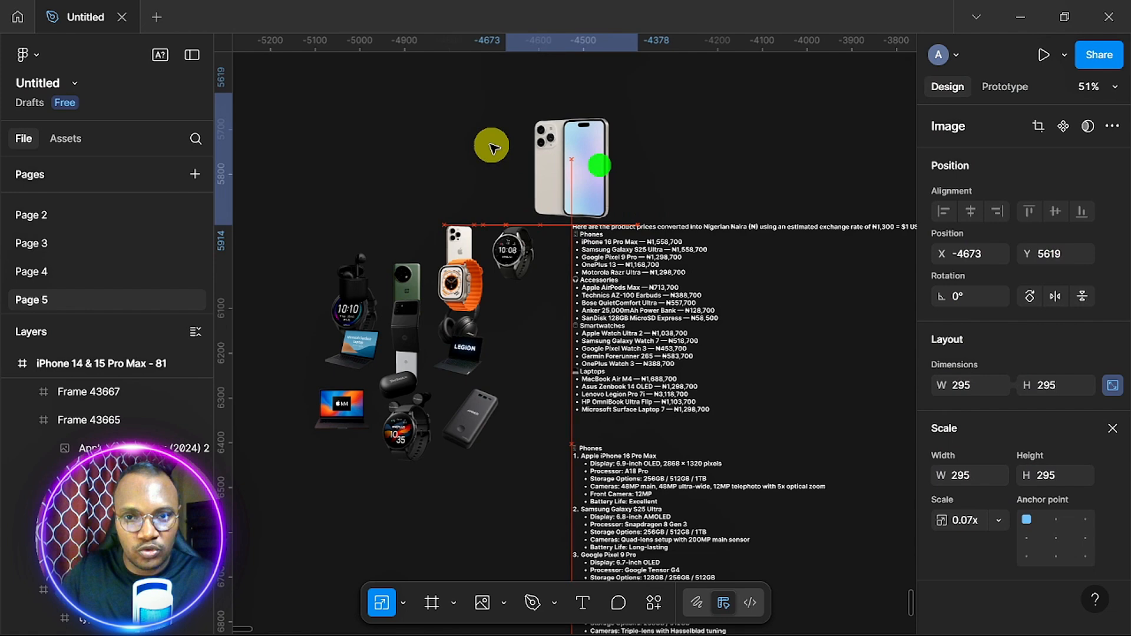
- Move the 295 × 295 phone image onto the iPhone frame at X 103, Y 367, beside the empty category tile
drag(492, 145, 758, 160)
scroll(758, 160, down, 4)
scroll(757, 157, right, 5)
scroll(757, 157, up, 2)
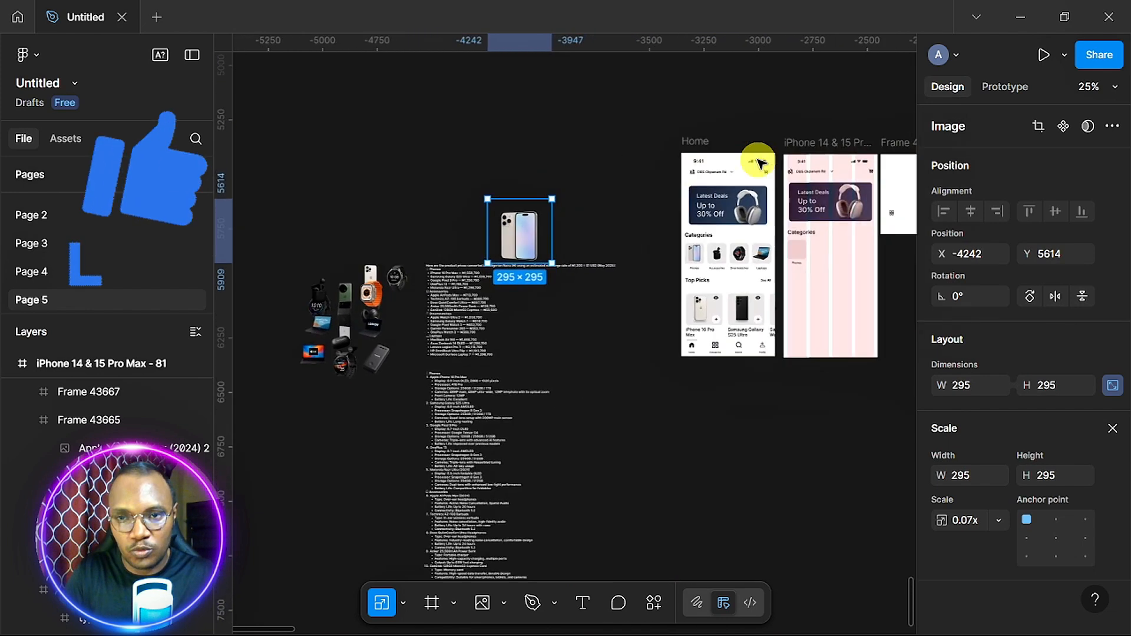
drag(455, 243, 768, 279)
scroll(771, 282, up, 5)
scroll(768, 281, right, 3)
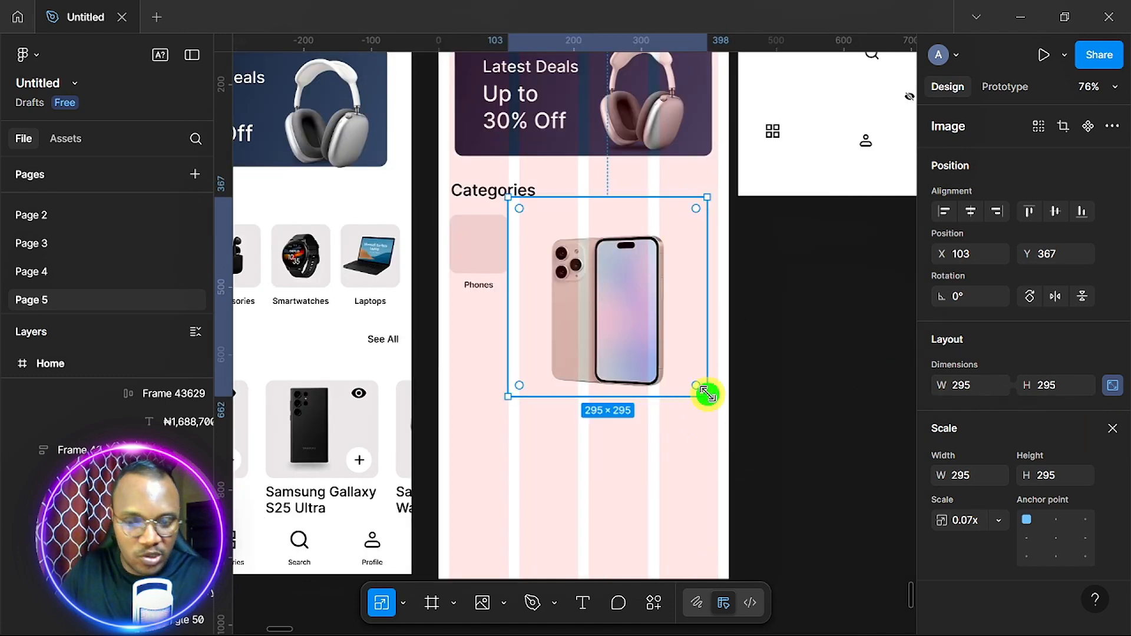
- Scale the phone image down to 101 × 101, trim it to 70 × 88 and place it over the category tile
drag(707, 393, 577, 274)
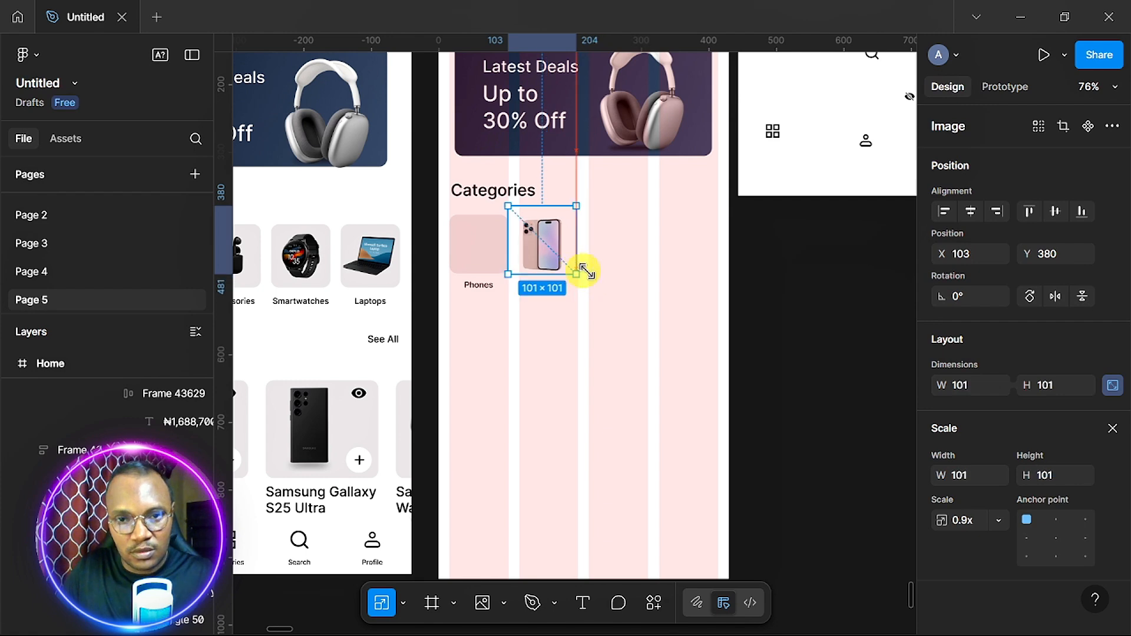
click(1112, 433)
drag(554, 206, 555, 212)
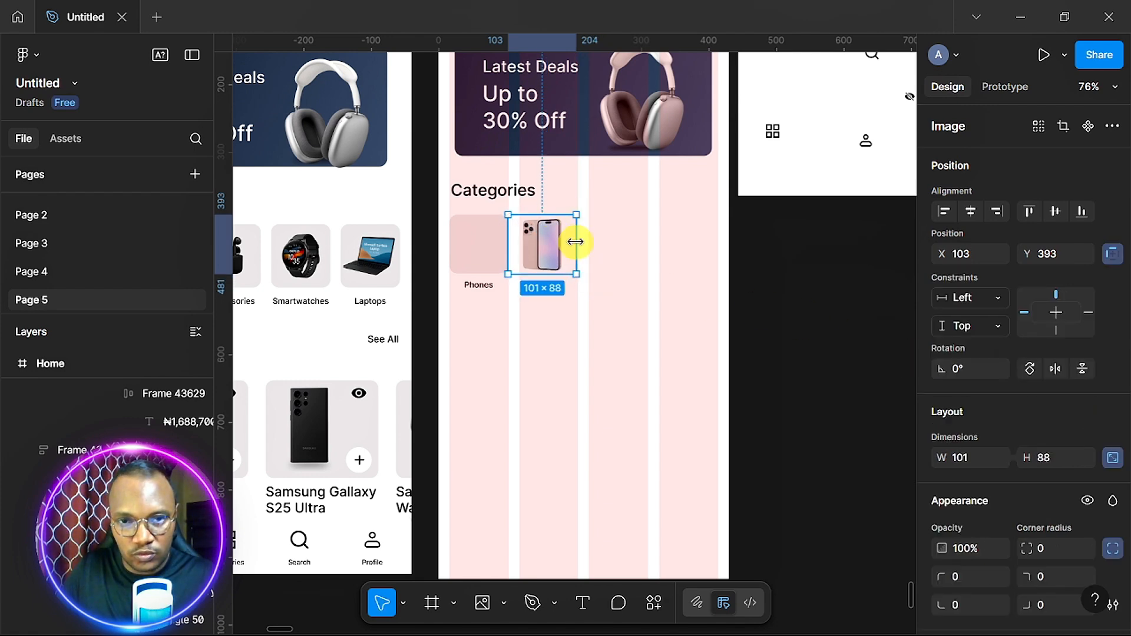
drag(575, 245, 485, 252)
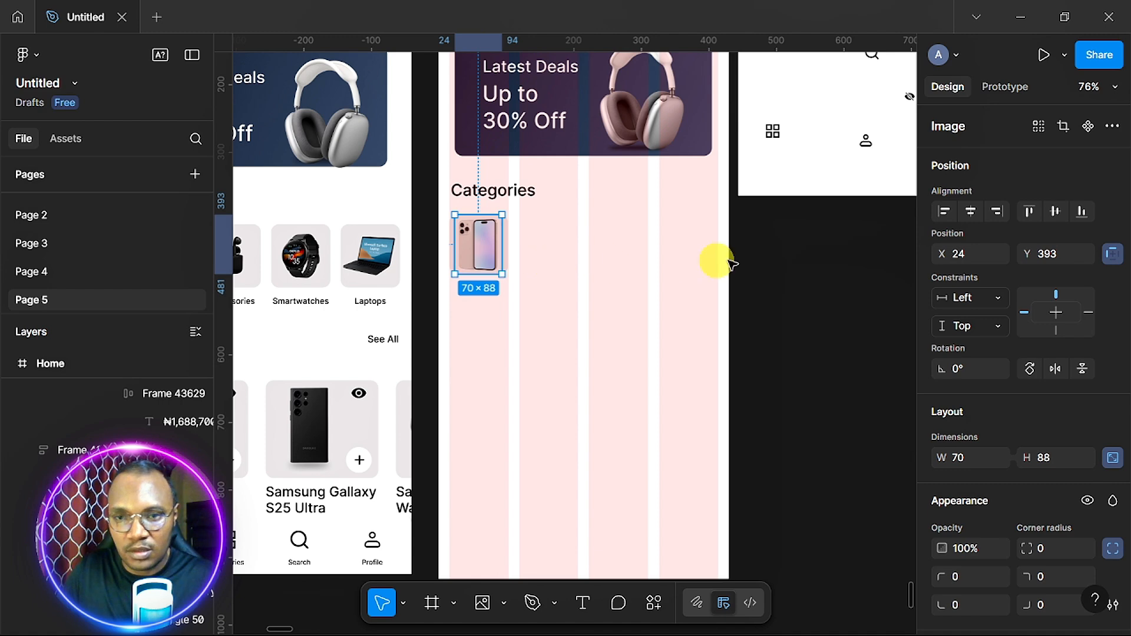
- Centre the phone image on the category tile and scale it down proportionally to 57 × 71.66
click(1059, 213)
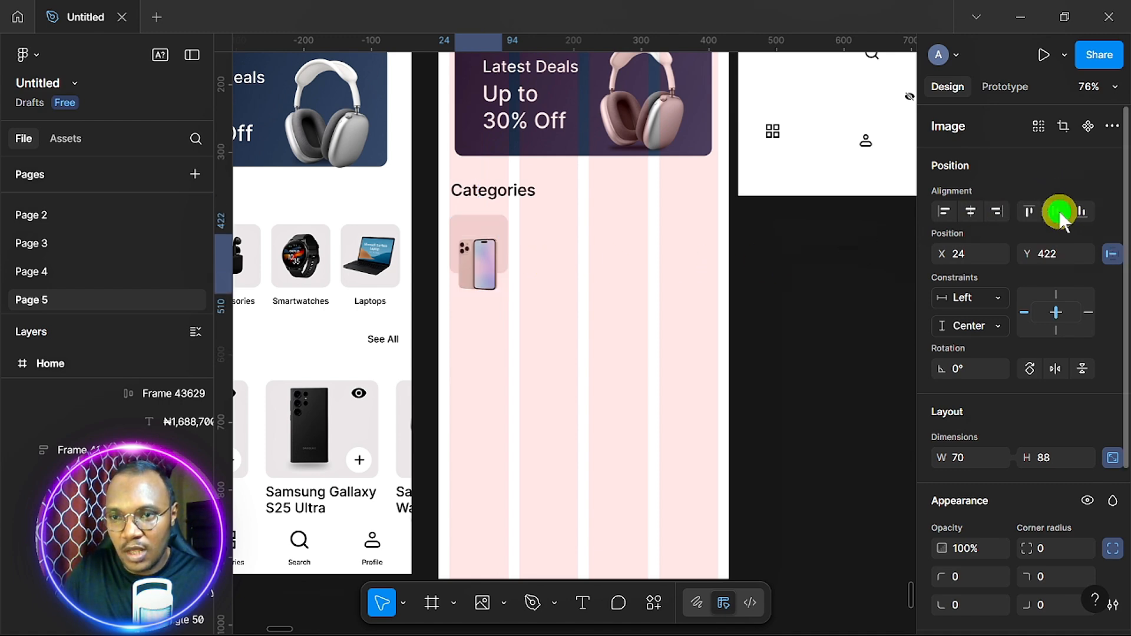
click(970, 210)
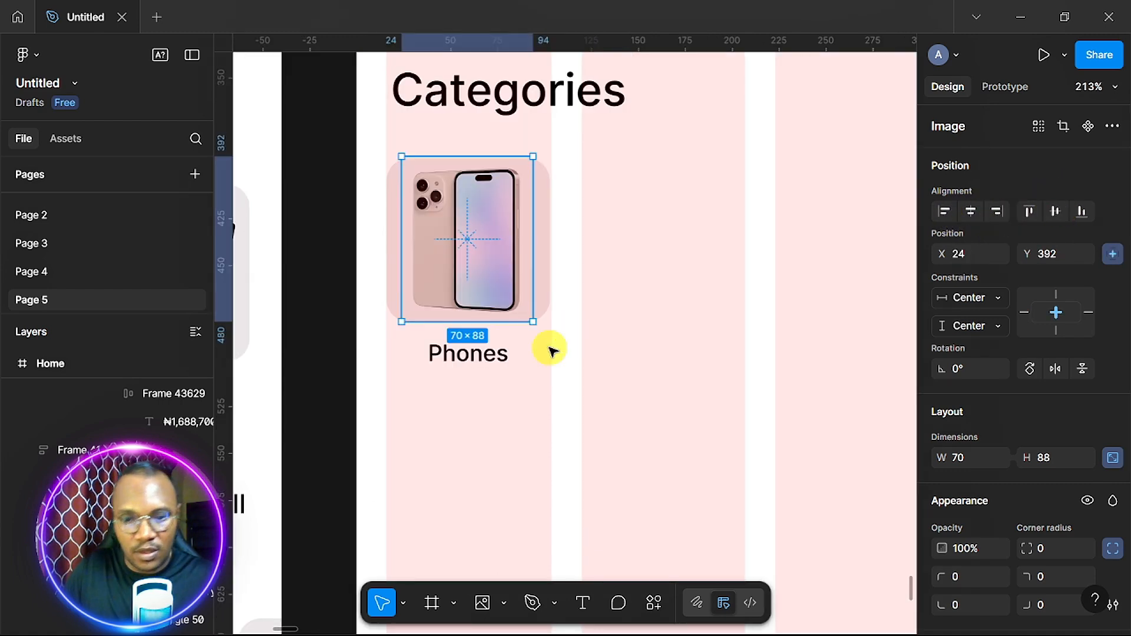
key(k)
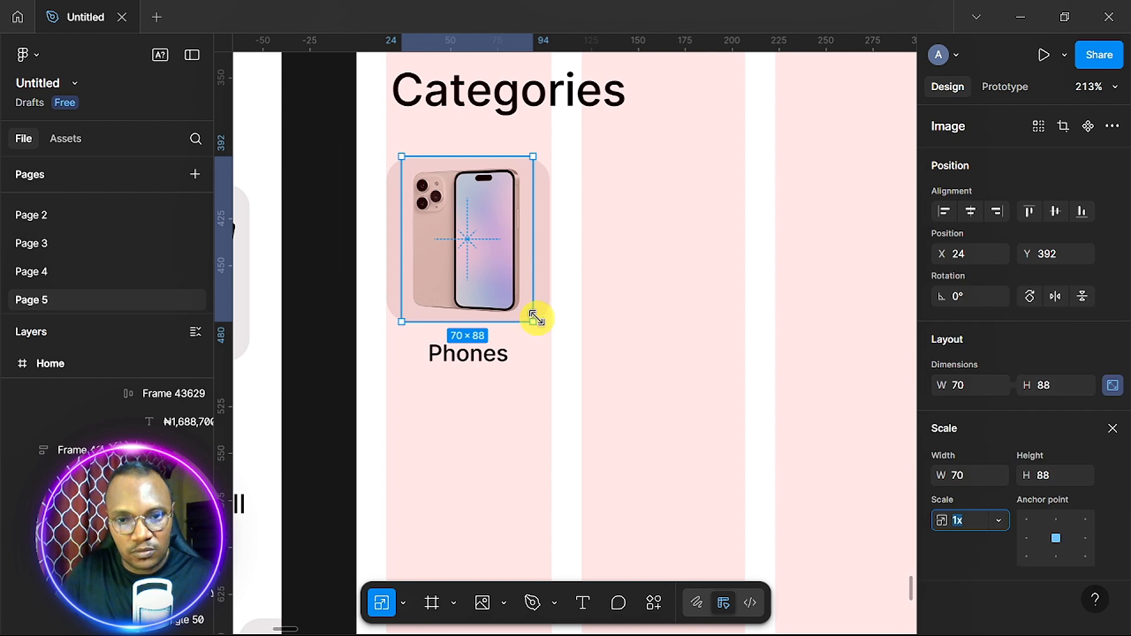
drag(533, 323, 497, 287)
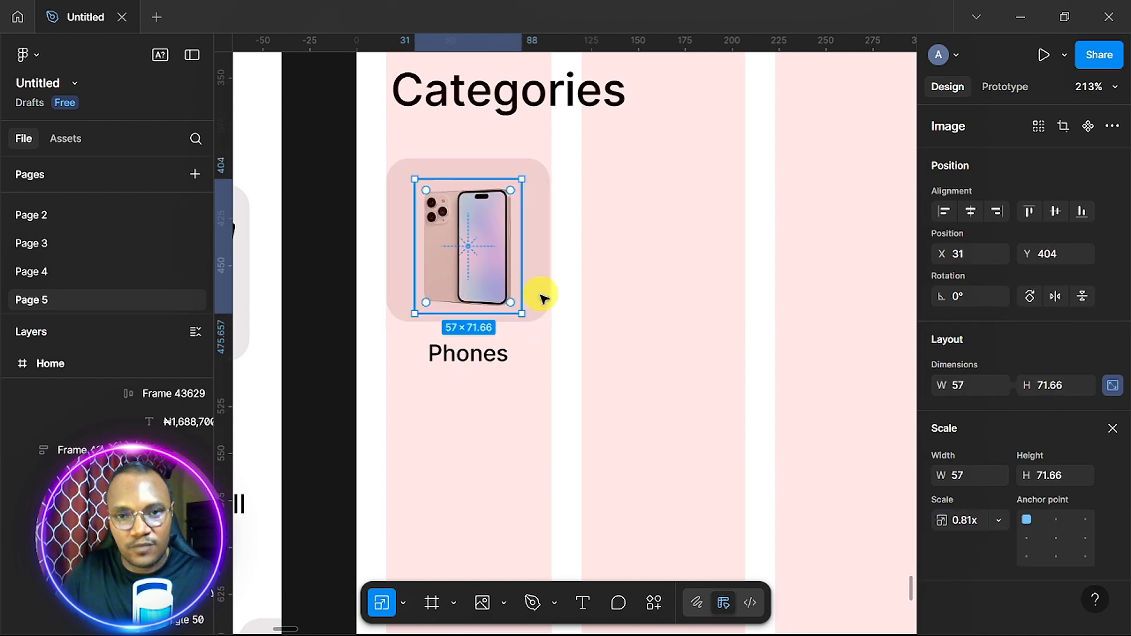
- Nest the phone image inside the category tile and centre it horizontally and vertically there
click(970, 211)
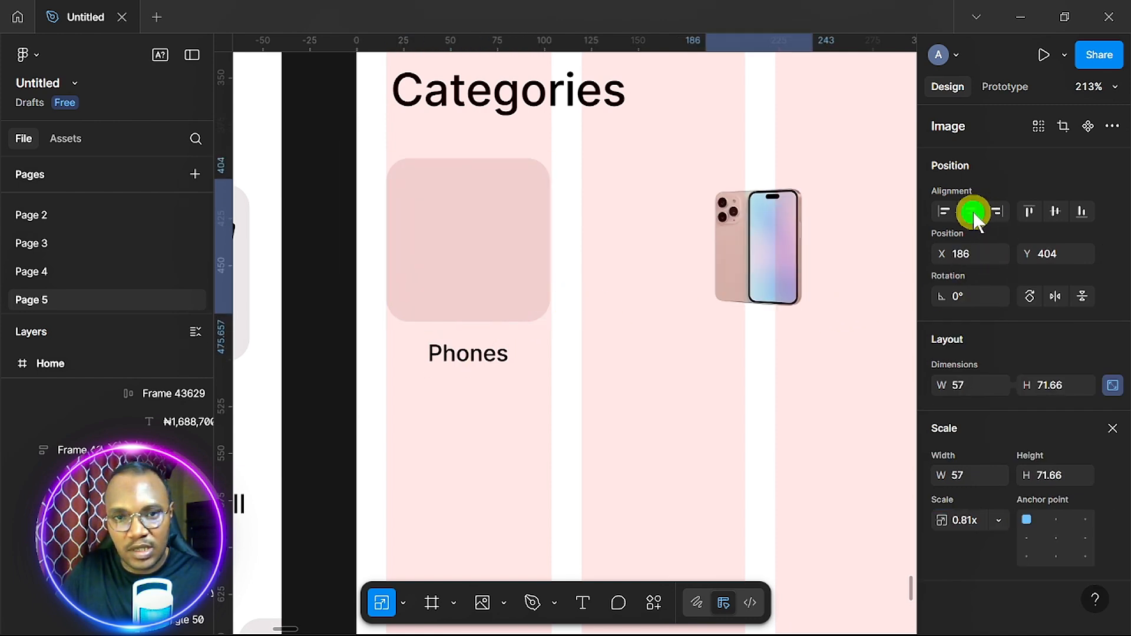
key(ctrl+z)
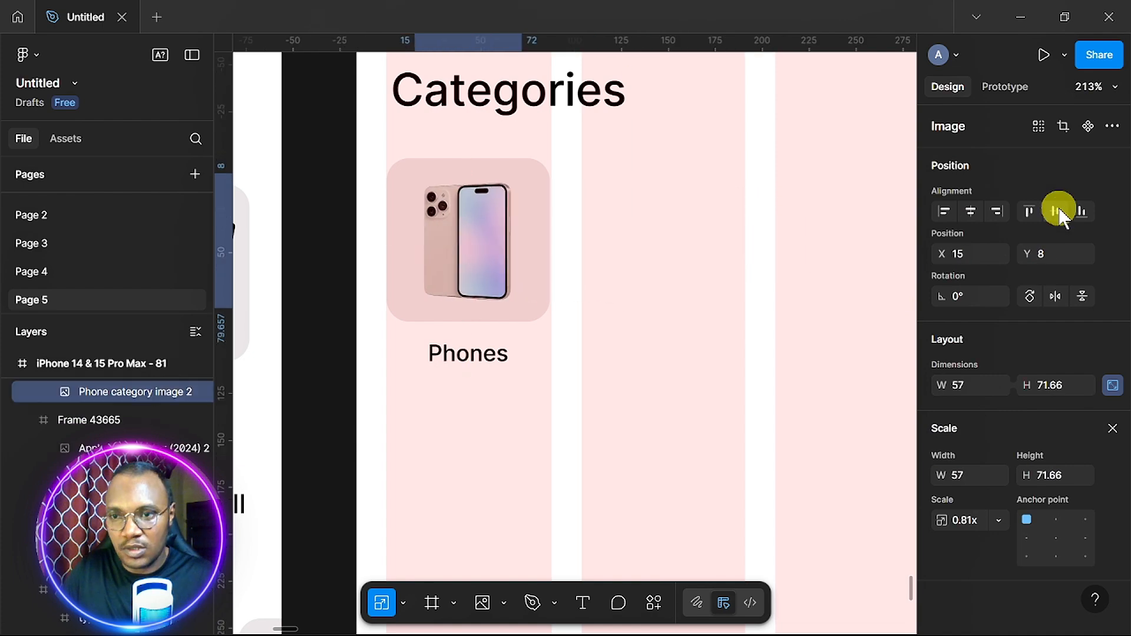
click(1055, 211)
click(692, 321)
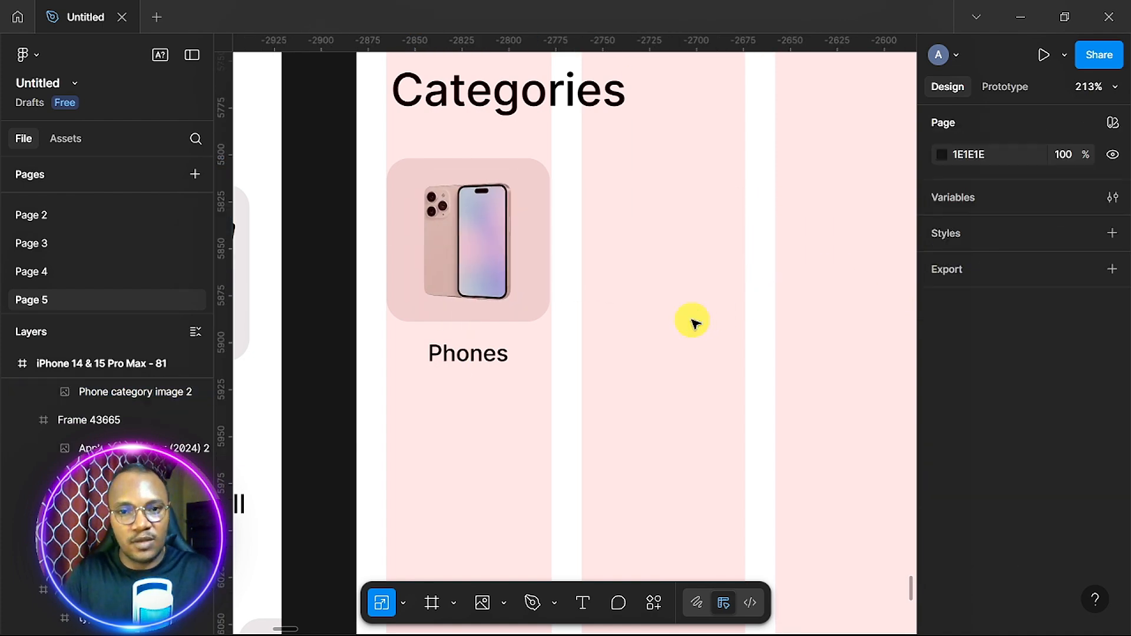
- Combine the category tile and its "Phones" label into one vertical auto layout card
scroll(692, 321, down, 10)
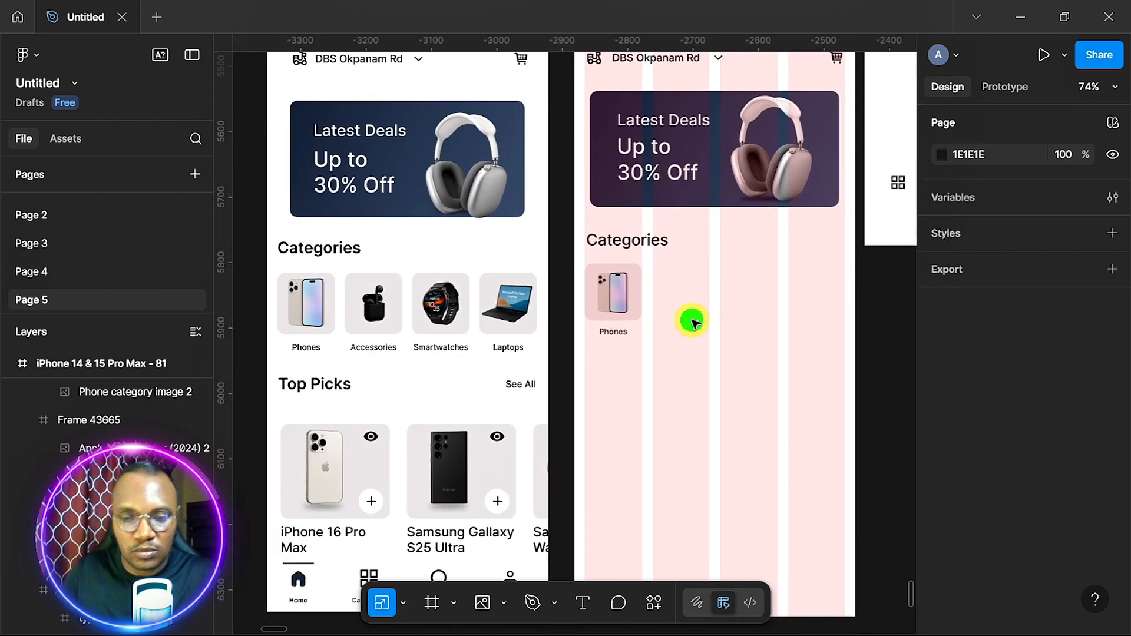
scroll(694, 322, up, 12)
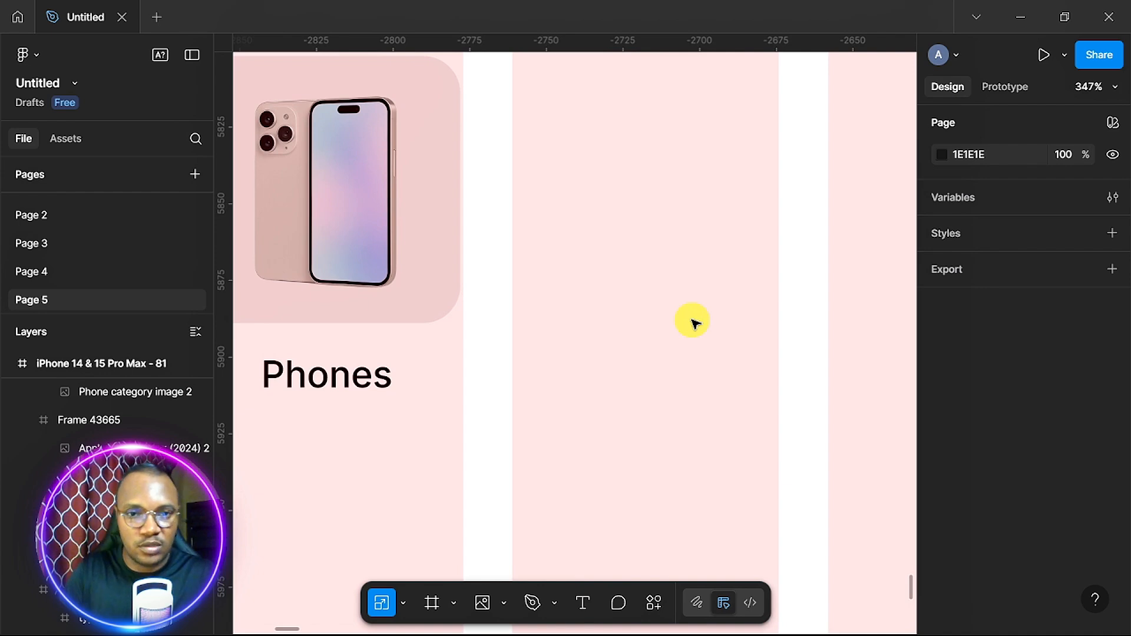
scroll(692, 321, down, 5)
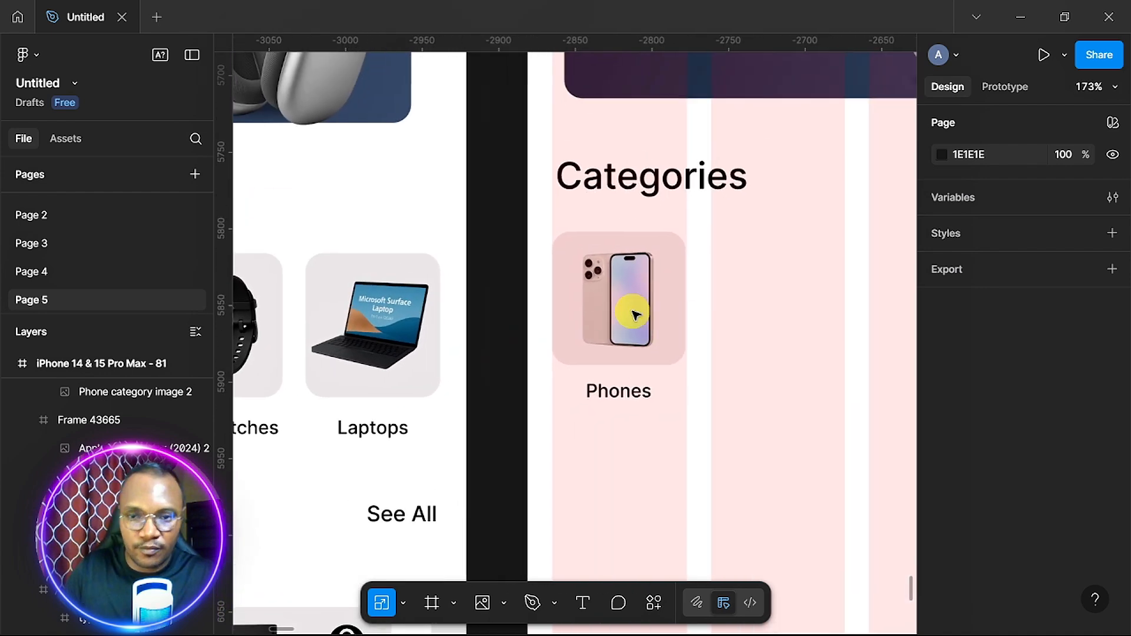
click(671, 293)
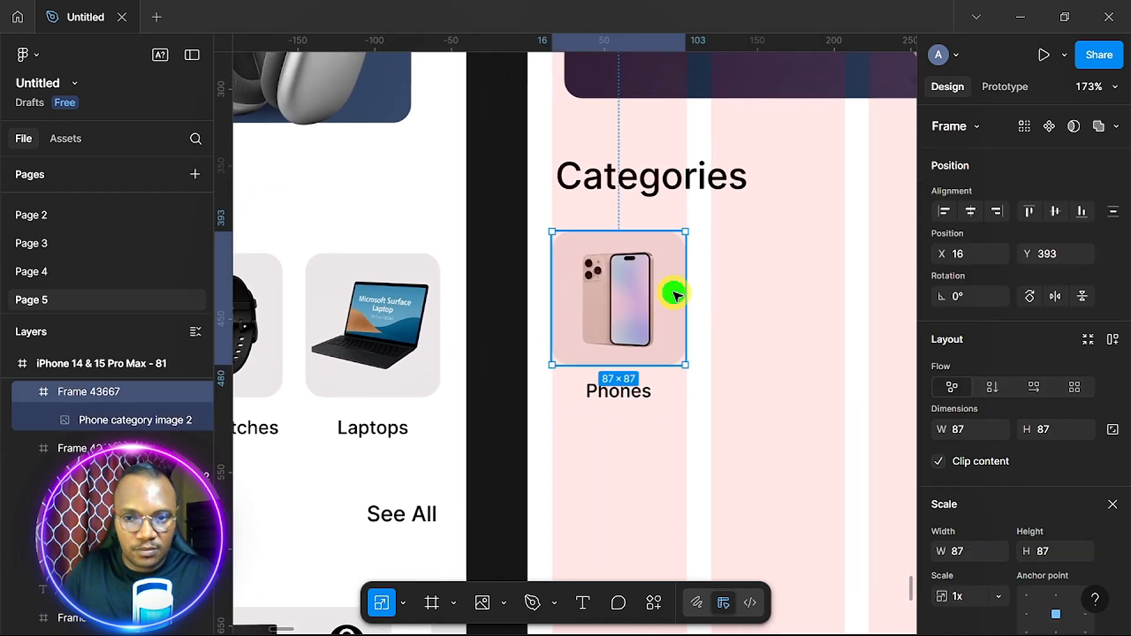
shift+click(638, 403)
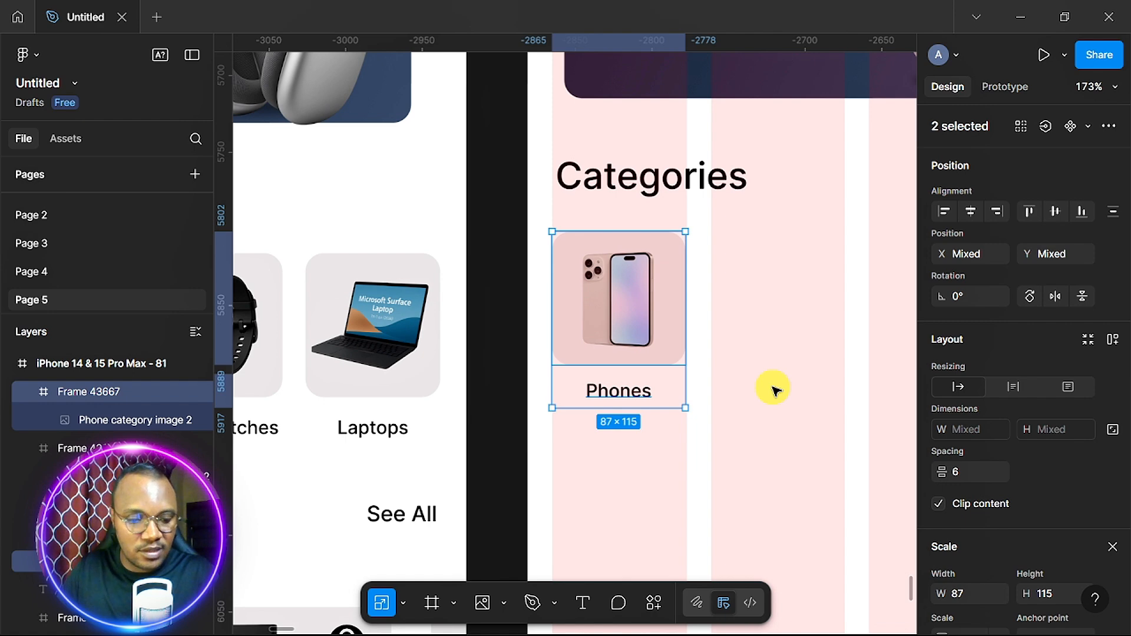
key(shift+a)
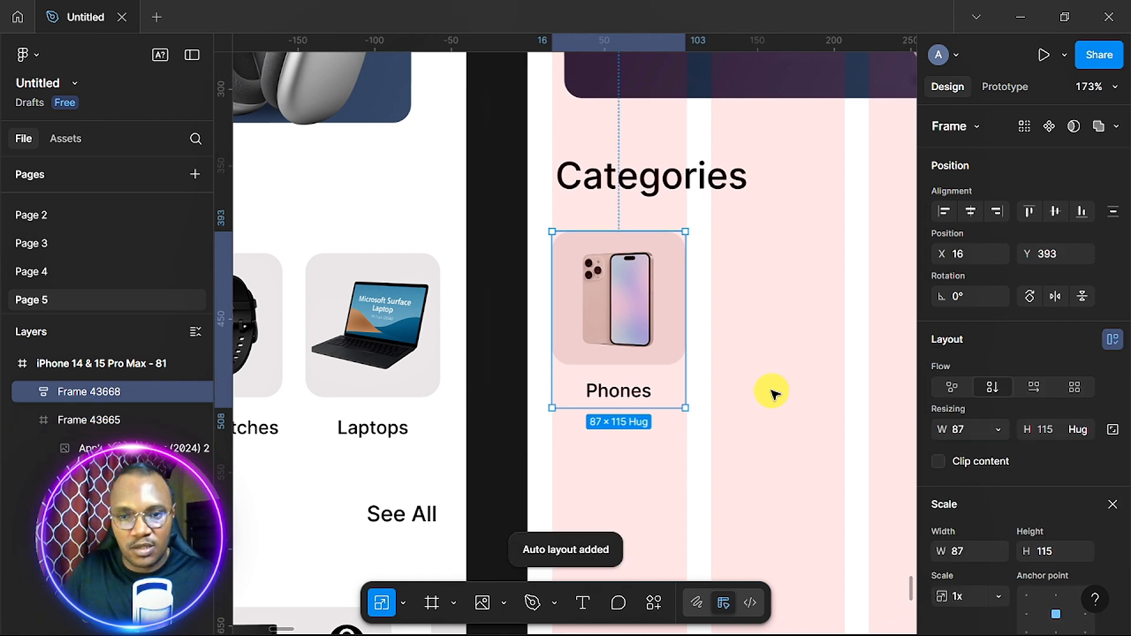
- Duplicate the Phones card into the second grid column at X 119, Y 393 and wrap both cards in a horizontal auto layout
scroll(745, 395, down, 3)
scroll(747, 391, right, 3)
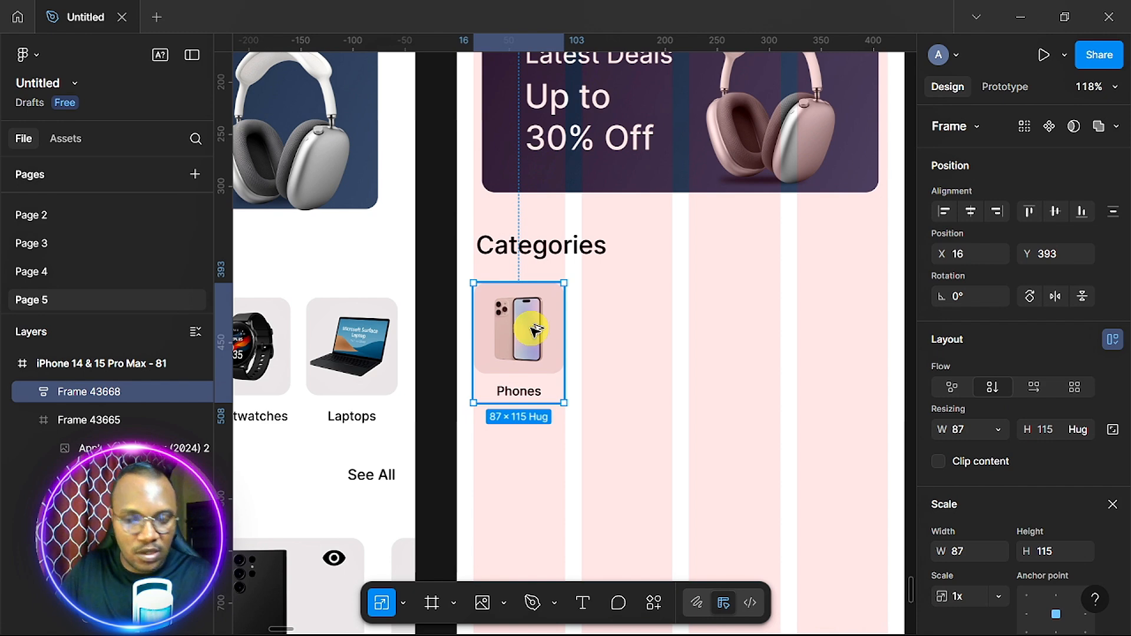
click(530, 329)
drag(627, 342, 643, 334)
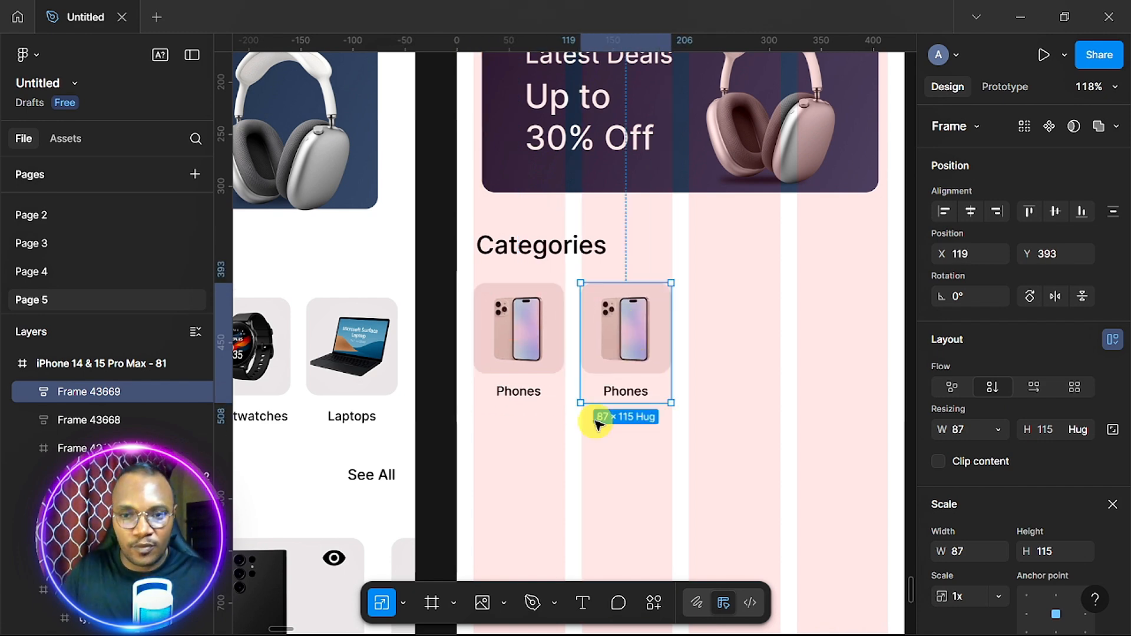
shift+click(526, 374)
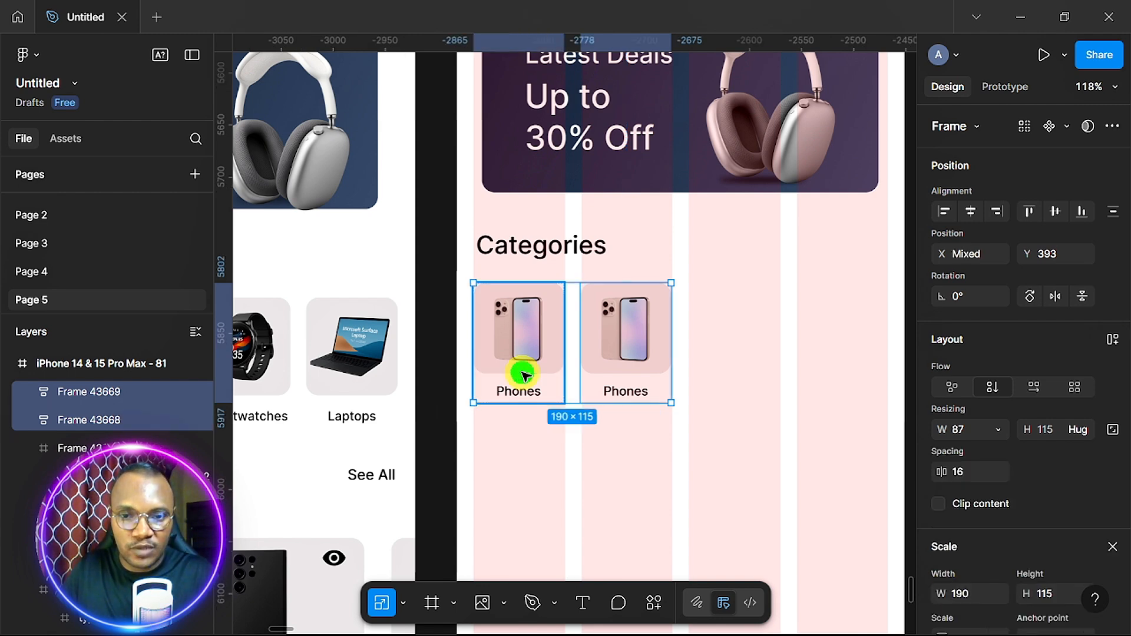
key(shift+a)
- Duplicate the second card twice within the auto layout row to fill the third and fourth grid columns
double_click(629, 361)
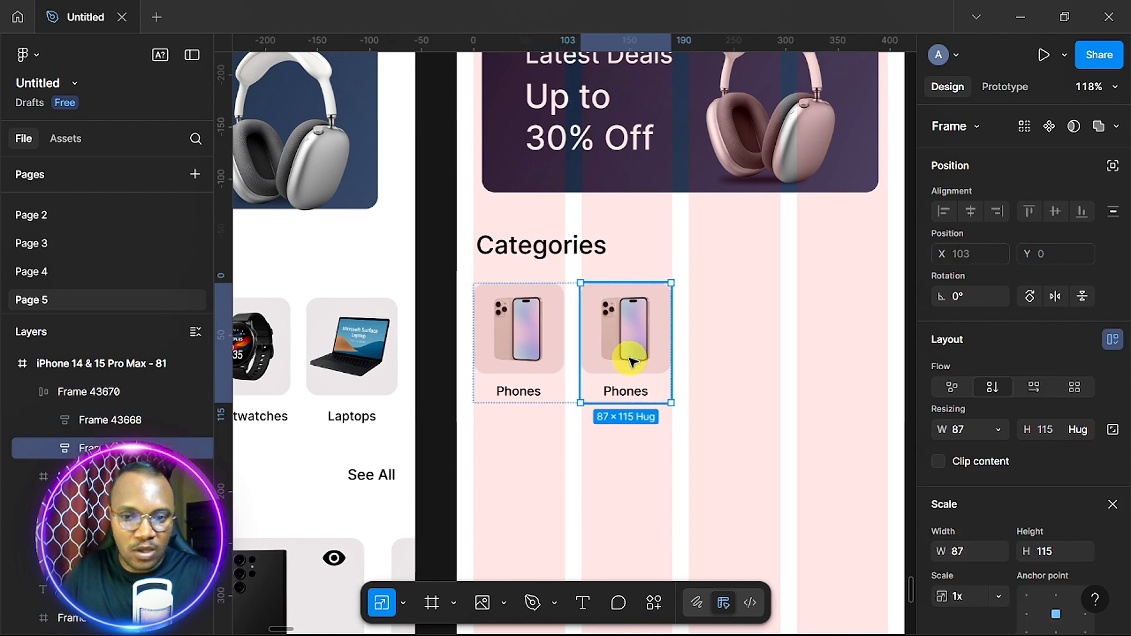
key(ctrl+d)
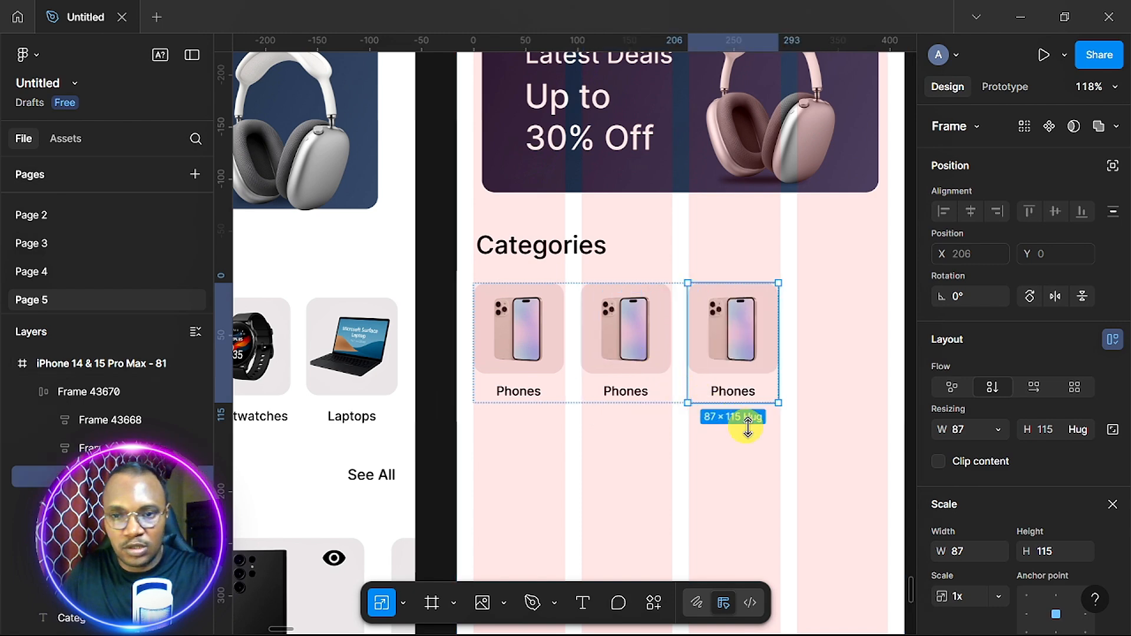
key(ctrl+d)
ctrl+scroll(809, 459, down, 3)
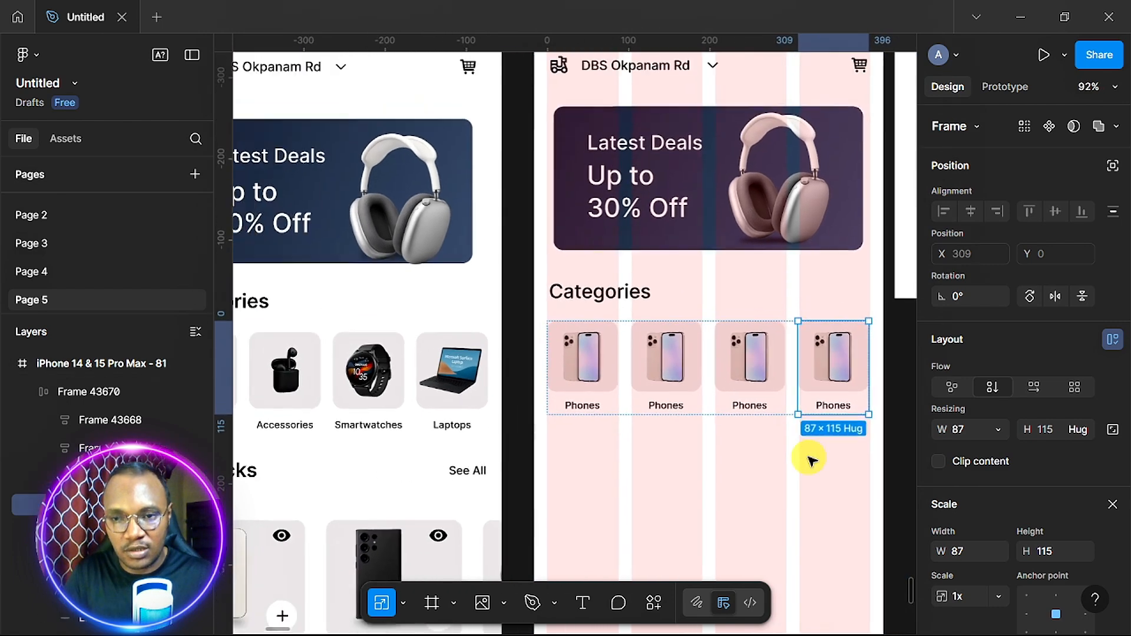
- Change the label of the second category card to "Accessories"
scroll(692, 504, left, 2)
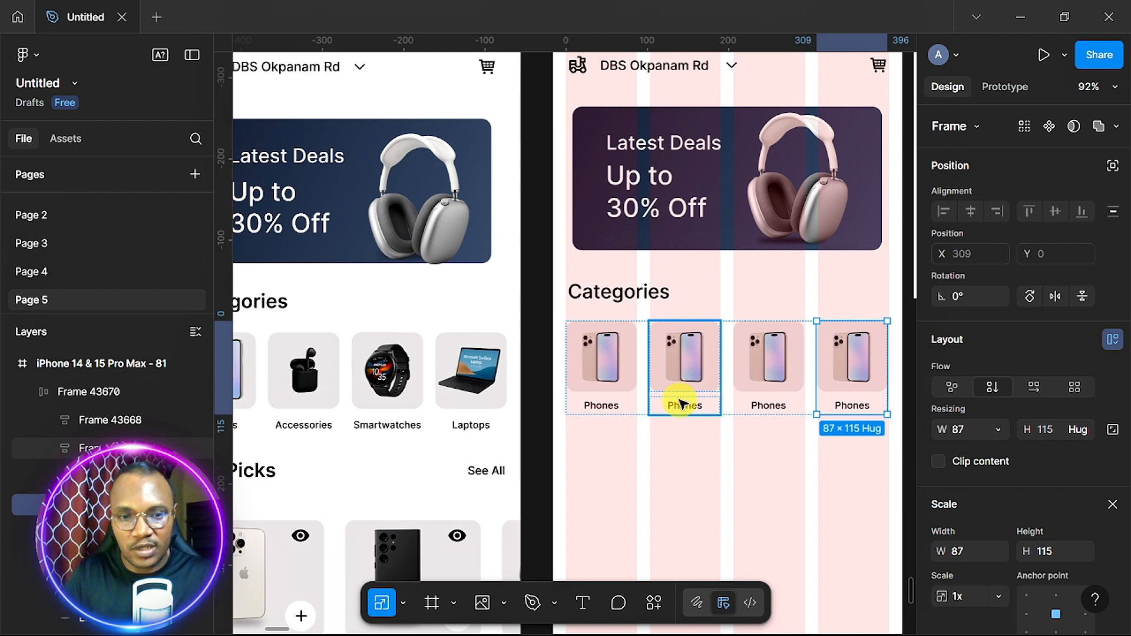
ctrl+scroll(680, 404, up, 5)
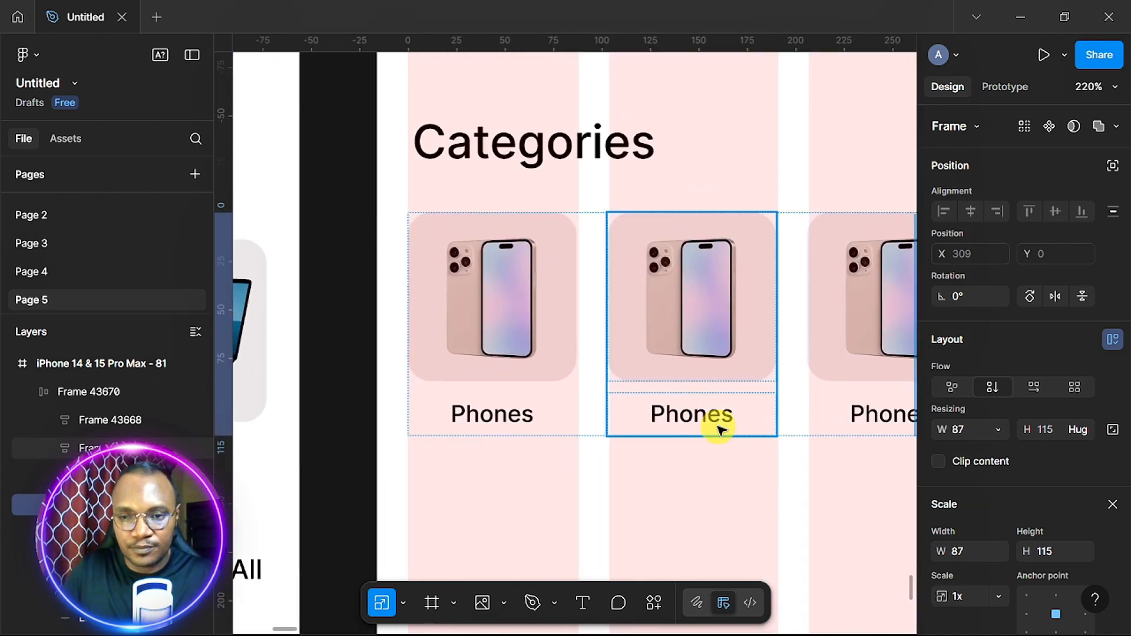
click(707, 424)
double_click(706, 424)
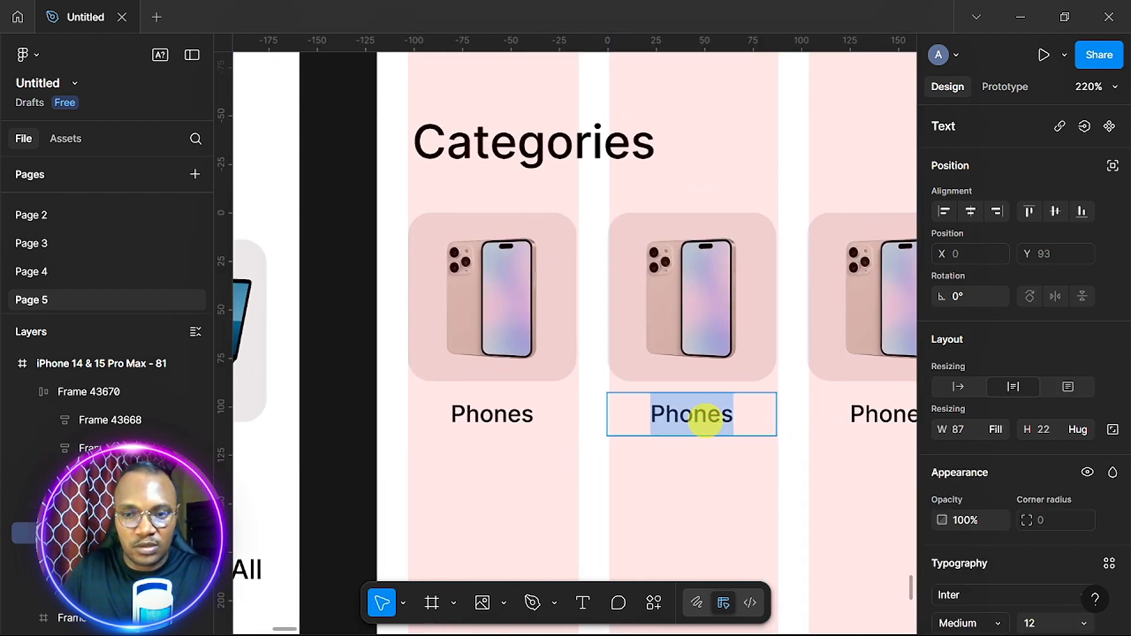
text(Ac)
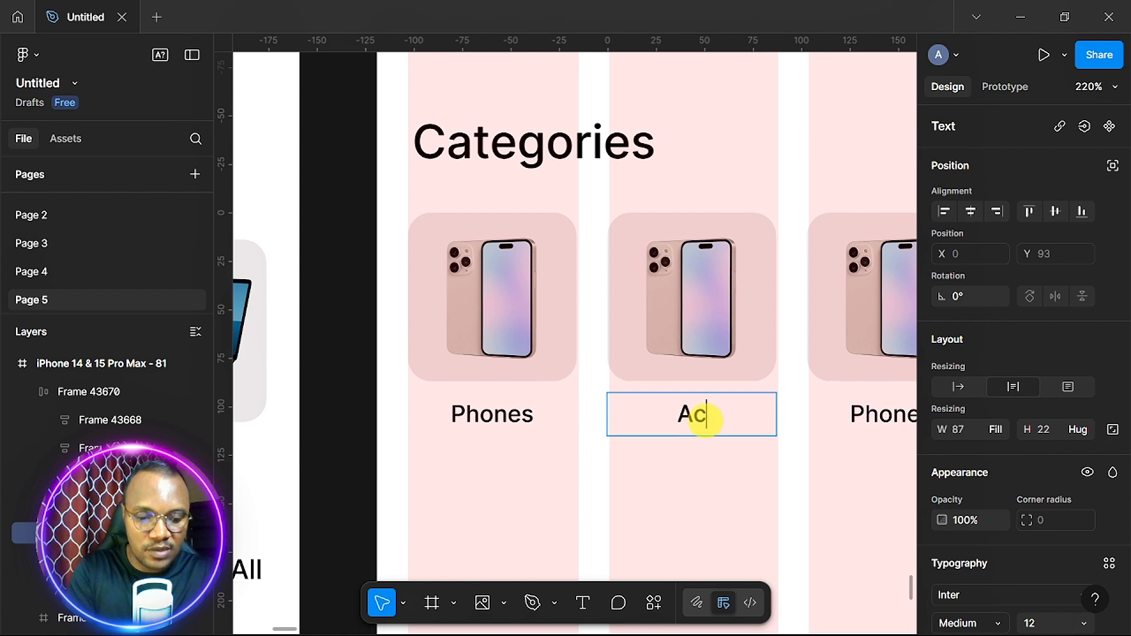
text(cessories)
- Change the third category card's label to "Smartwatches" and the fourth card's label to "Laptops"
scroll(790, 454, right, 5)
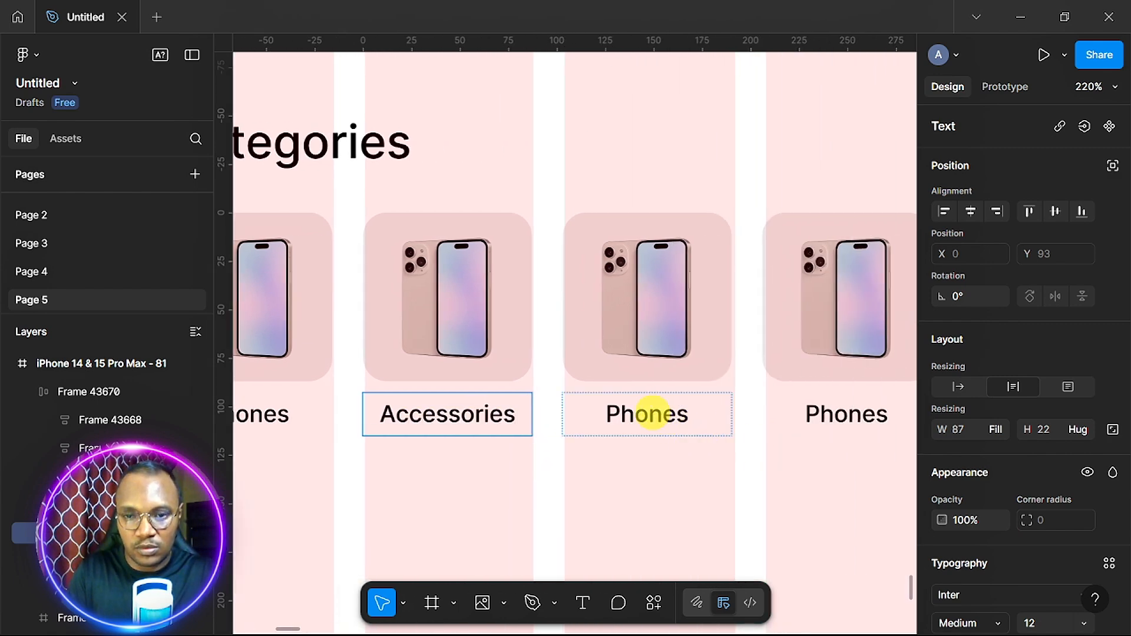
double_click(650, 420)
text(Smart)
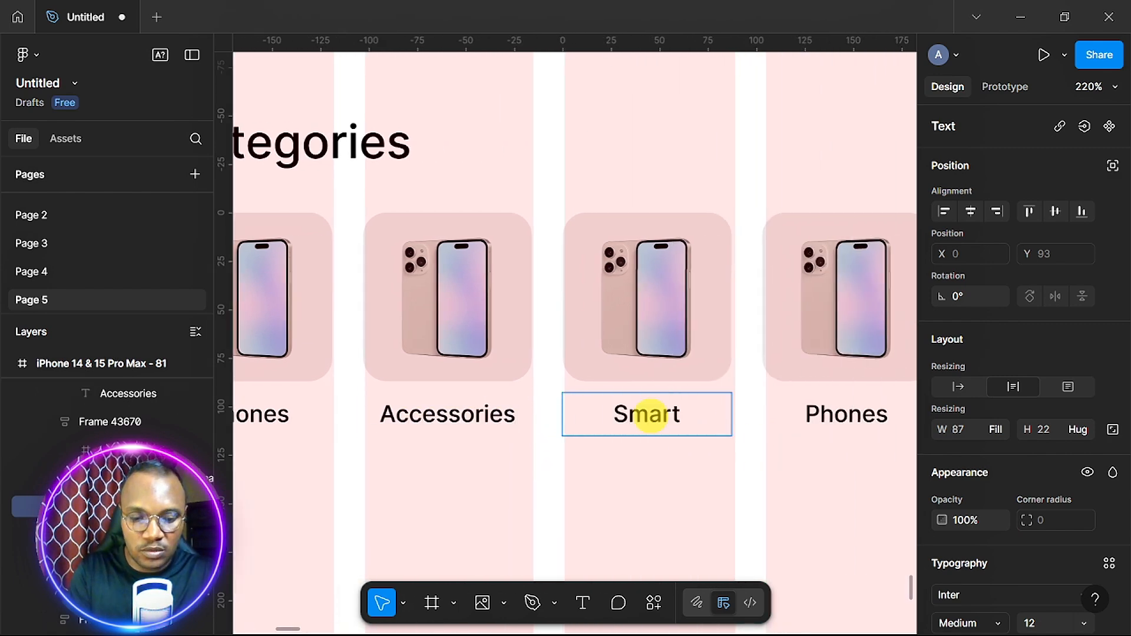
text(watches)
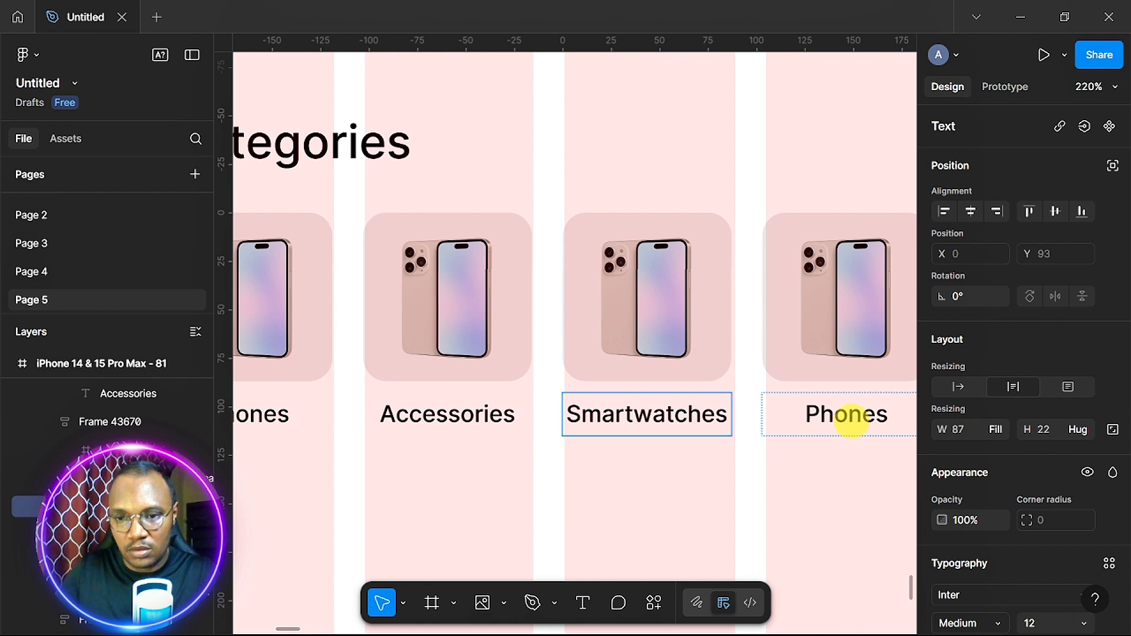
double_click(851, 419)
text(Lap)
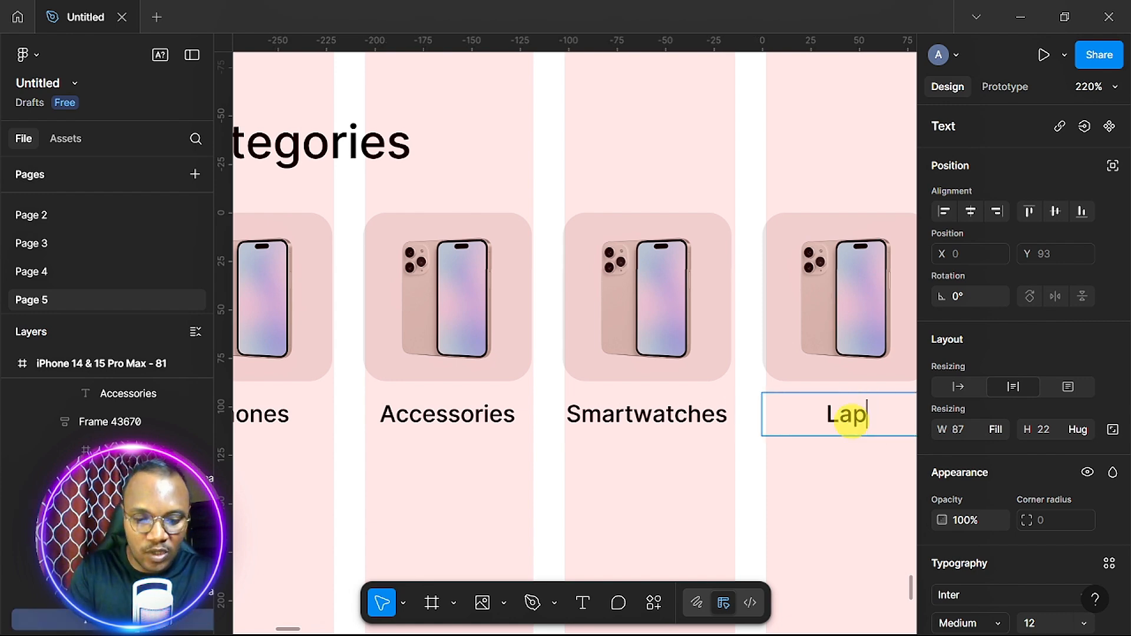
text(tops)
key(Escape)
- Move the black earbuds, Garmin watch and Microsoft Surface laptop images out of the product image pile into the empty canvas above it
scroll(877, 498, down, 5)
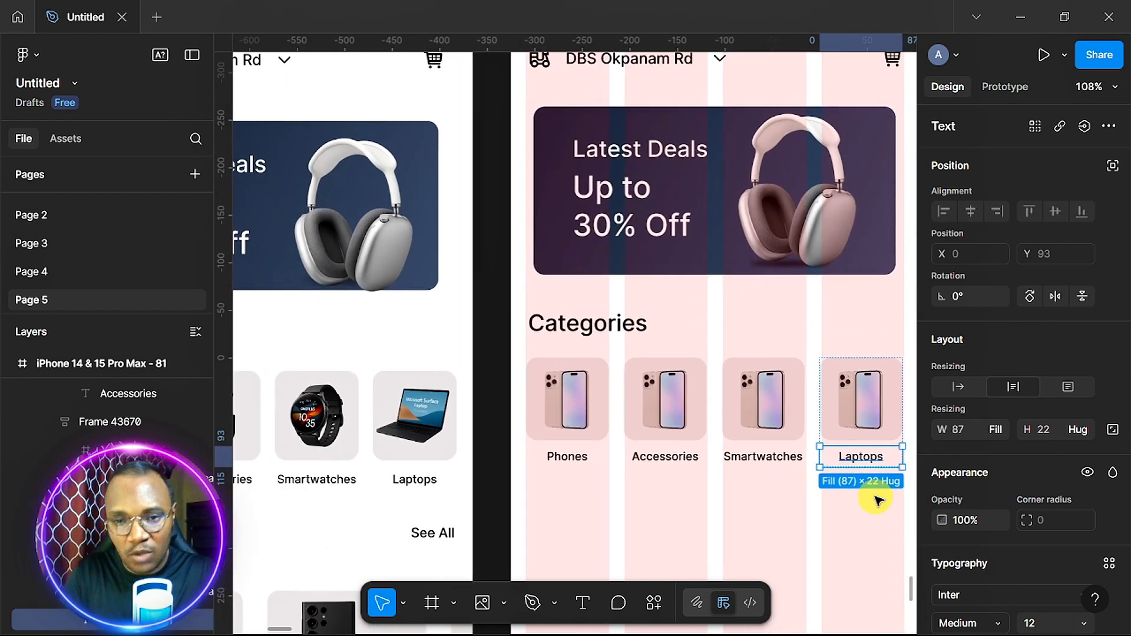
scroll(878, 498, down, 3)
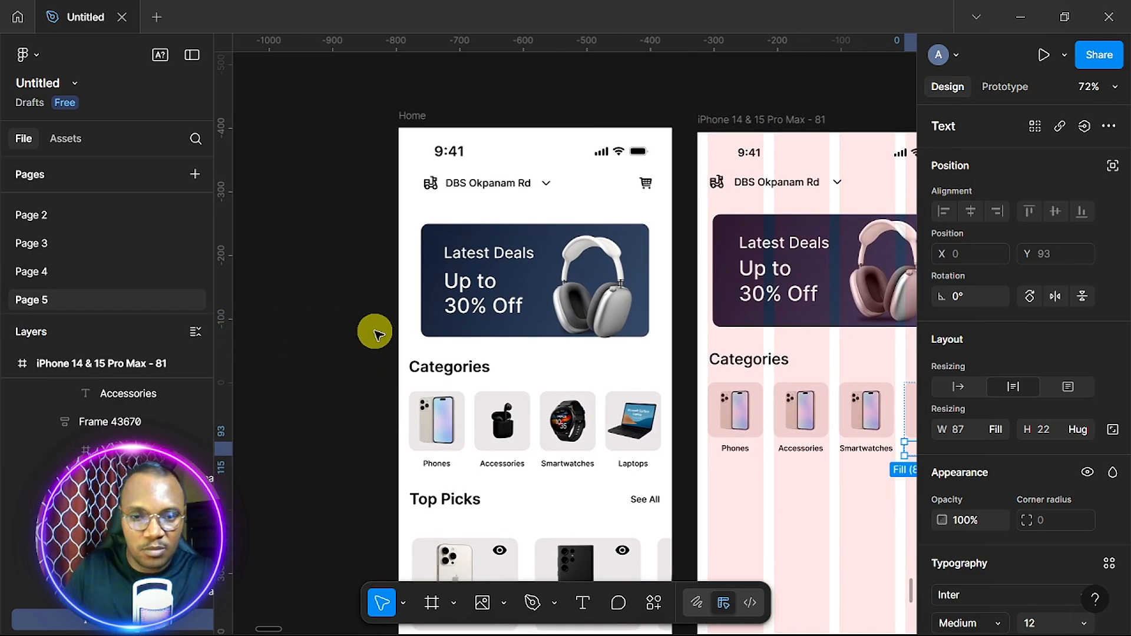
scroll(375, 331, down, 3)
scroll(376, 331, left, 9)
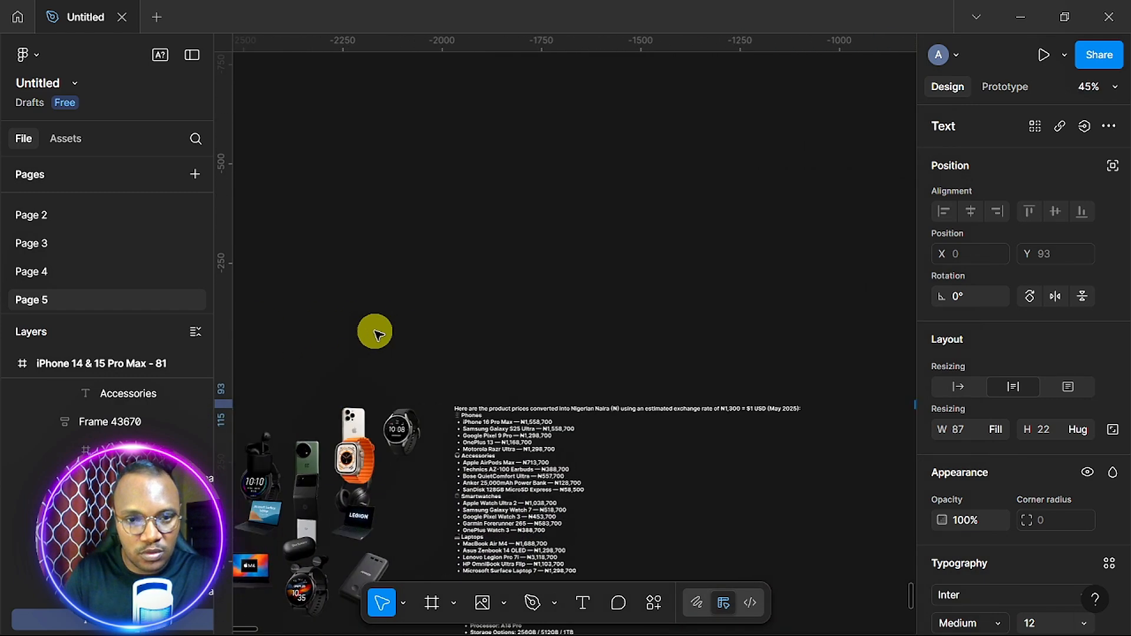
scroll(375, 331, down, 2)
scroll(375, 331, up, 3)
scroll(377, 336, down, 2)
scroll(376, 335, left, 4)
scroll(374, 323, up, 1)
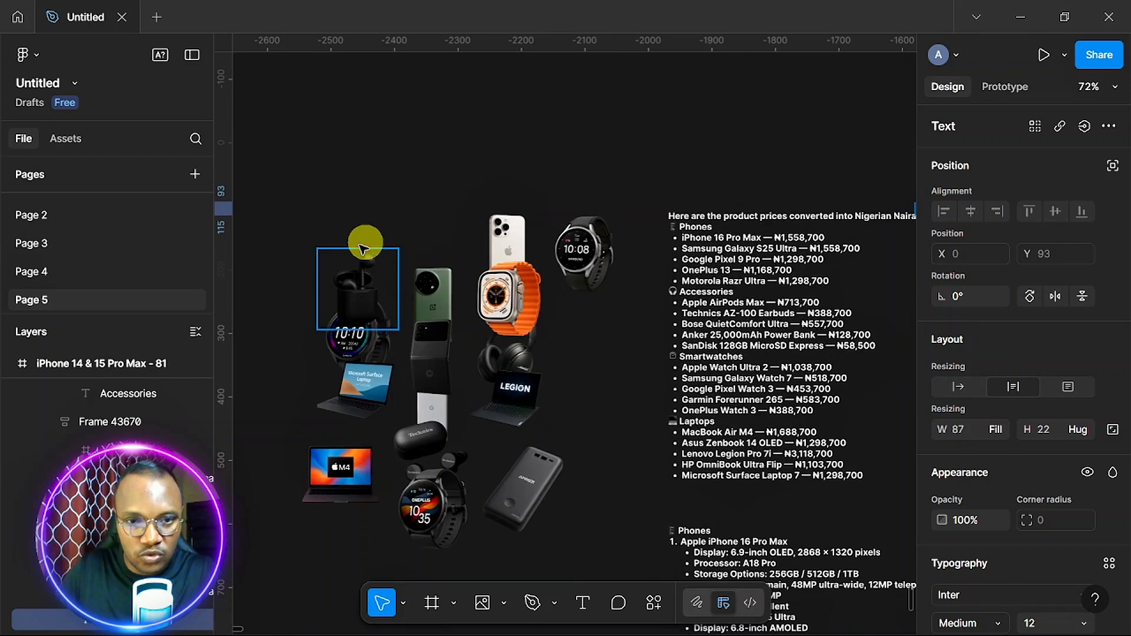
drag(368, 296, 374, 158)
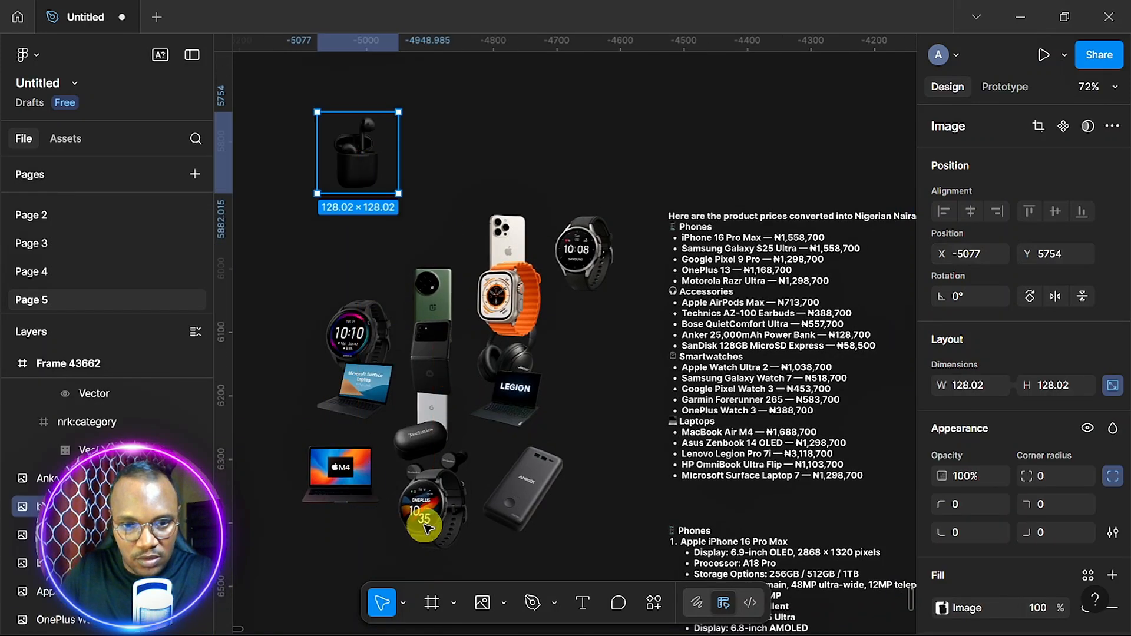
drag(371, 330, 459, 138)
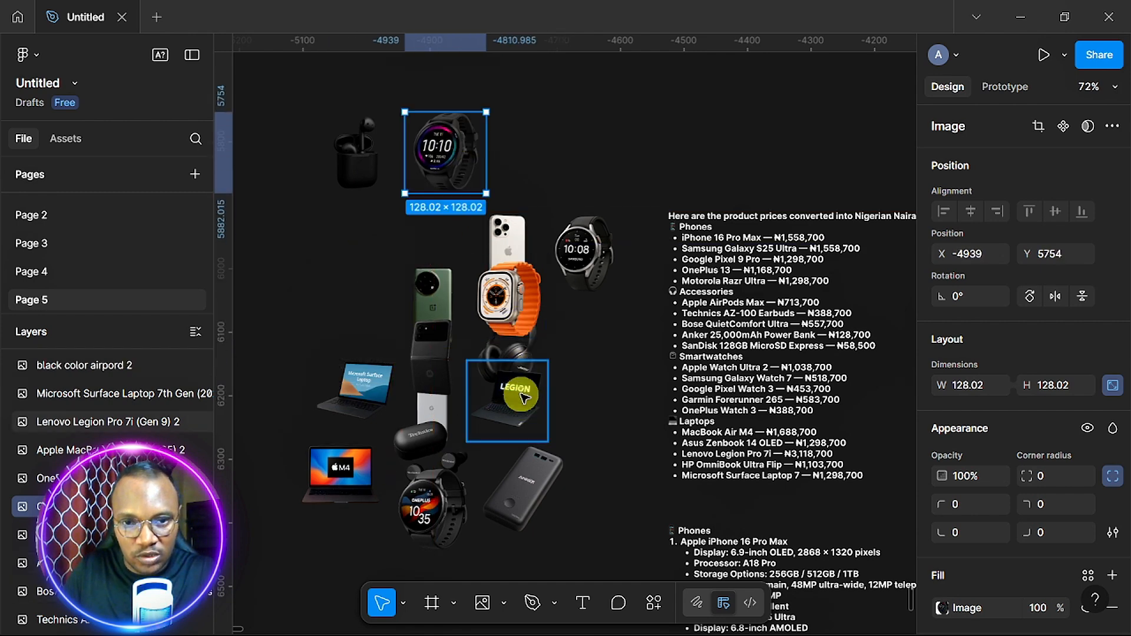
drag(361, 406, 255, 73)
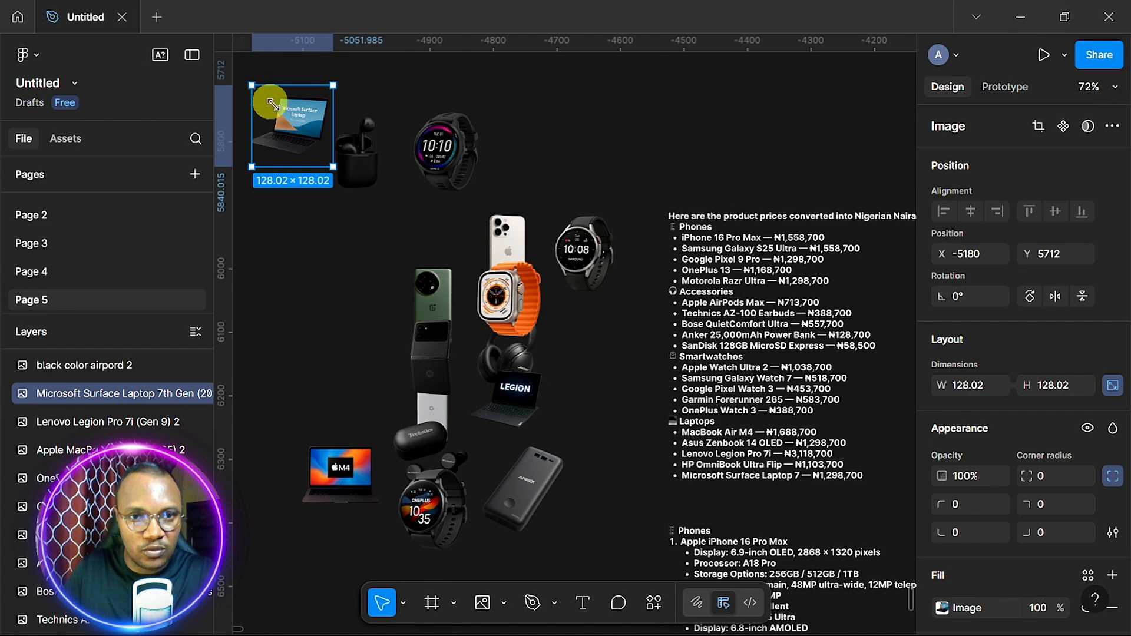
- Place the laptop, earbuds and watch images together in the iPhone 14 & 15 Pro Max frame, below the category cards
shift+click(355, 155)
shift+click(440, 151)
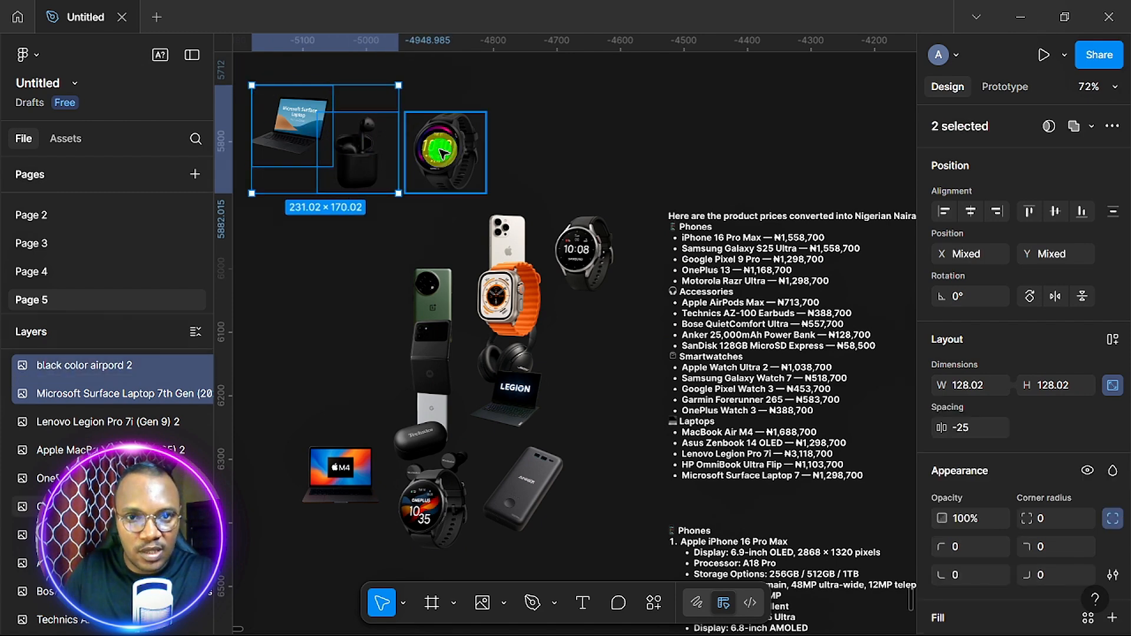
drag(354, 166, 369, 304)
ctrl+scroll(369, 303, up, 6)
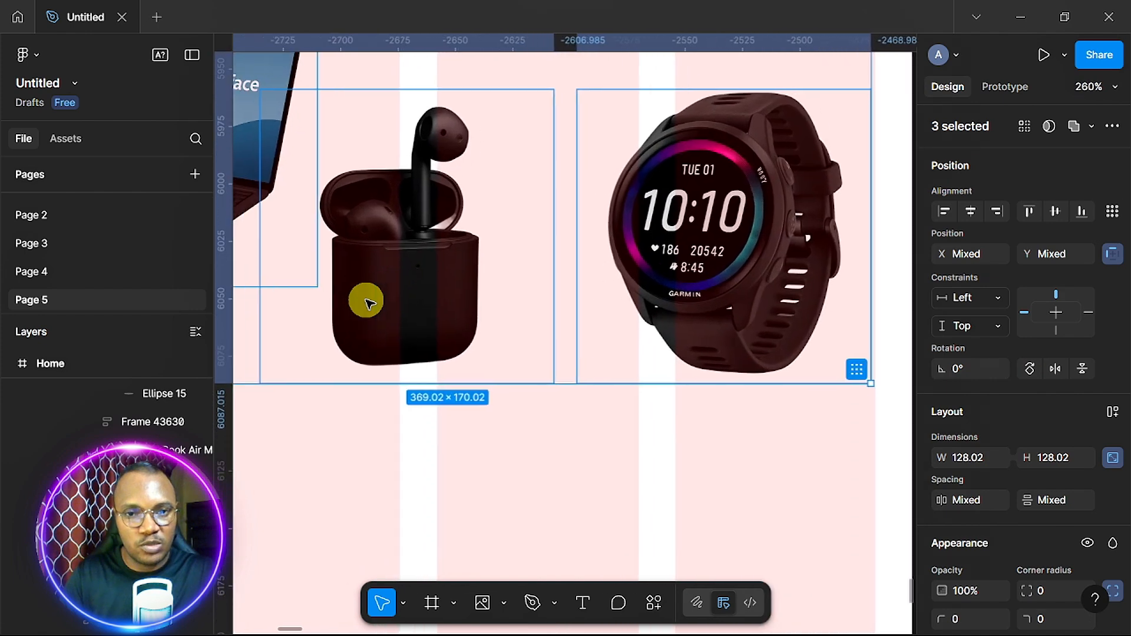
ctrl+scroll(366, 300, down, 4)
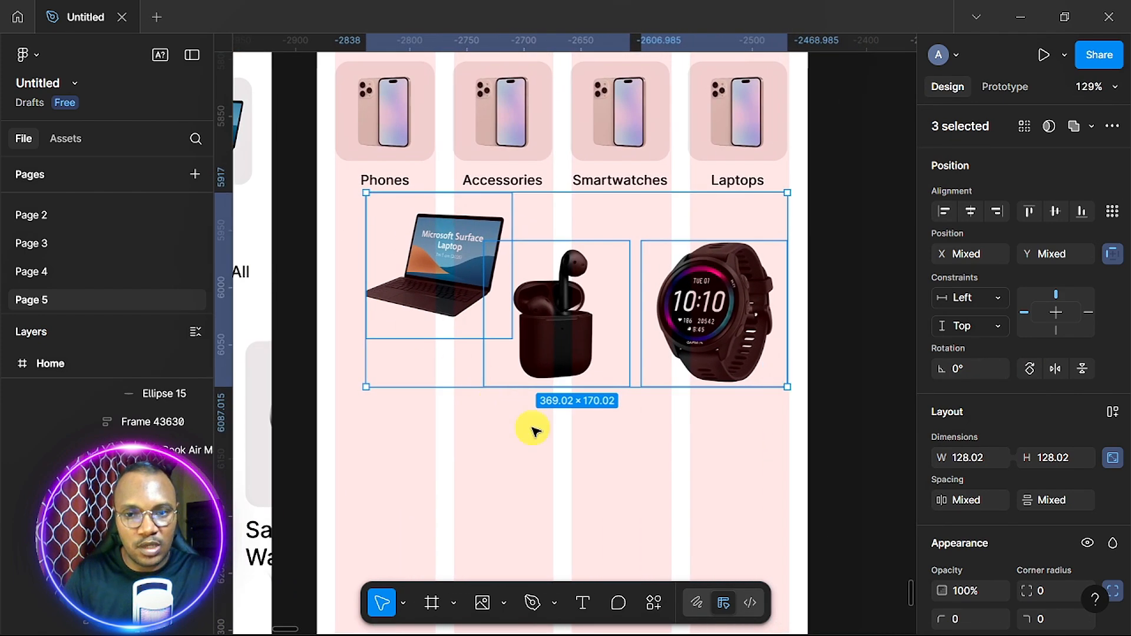
click(554, 439)
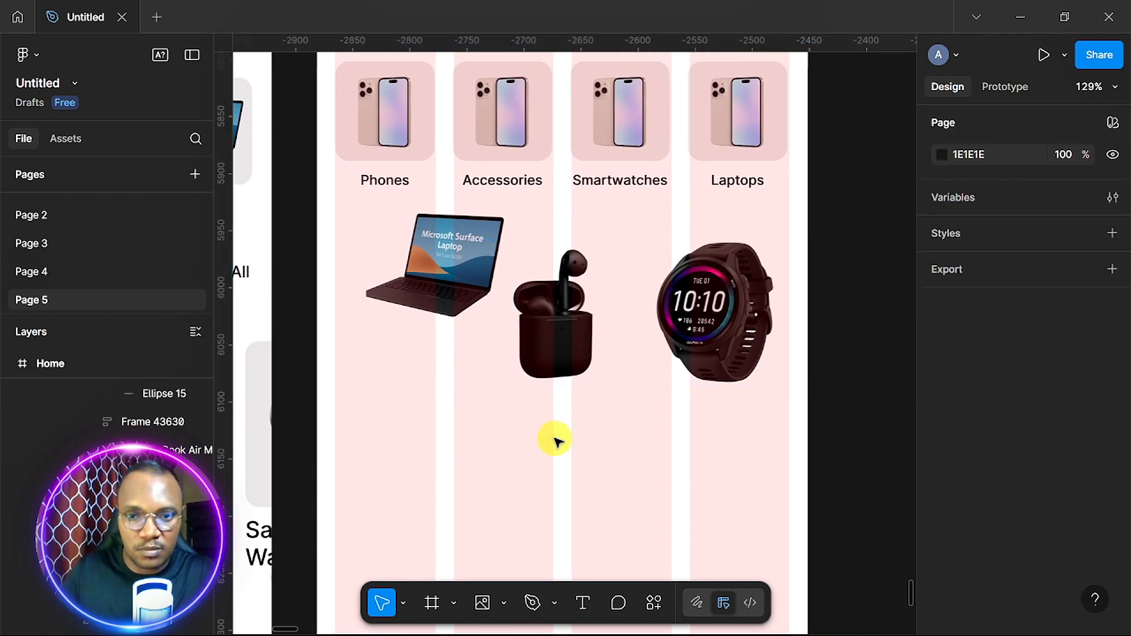
- Scale the earbuds image proportionally down to 73 × 73
click(570, 308)
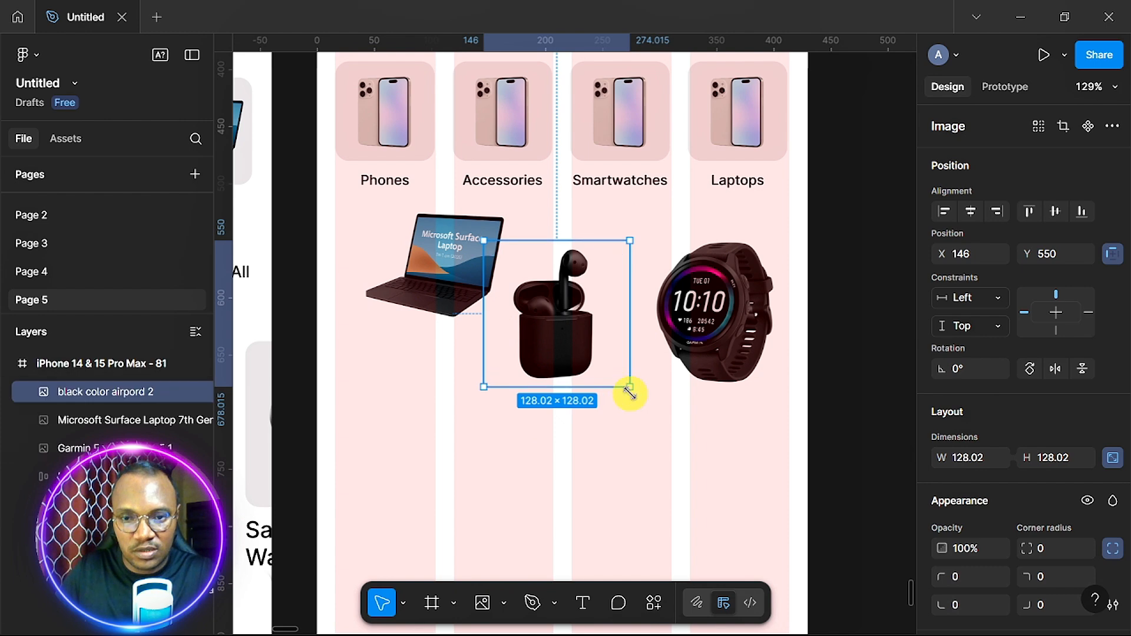
key(k)
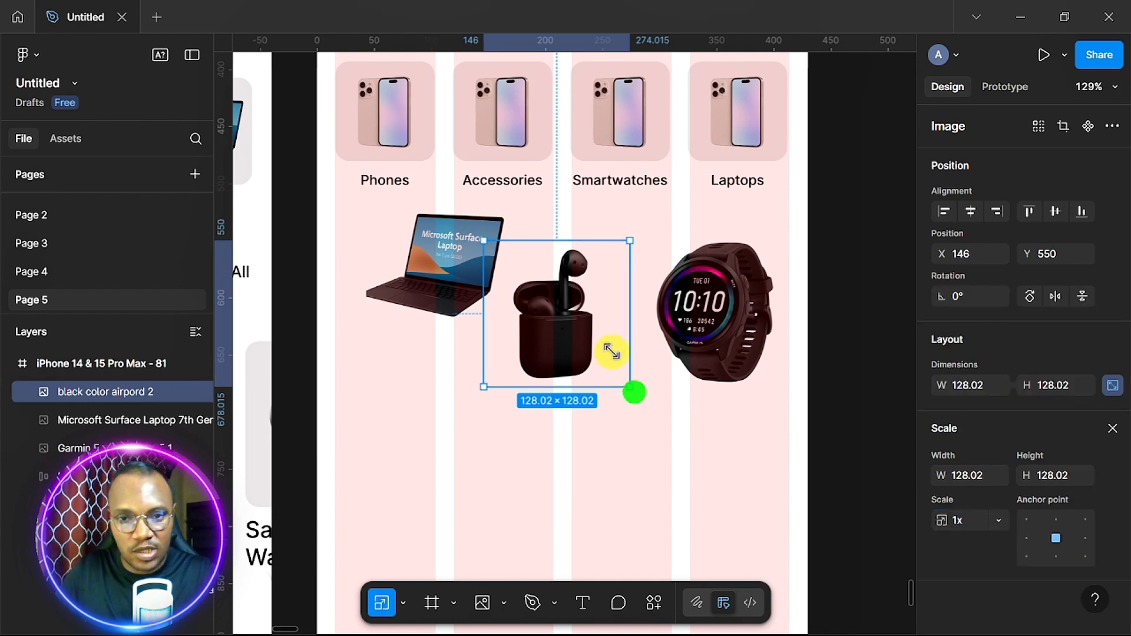
drag(611, 352, 600, 271)
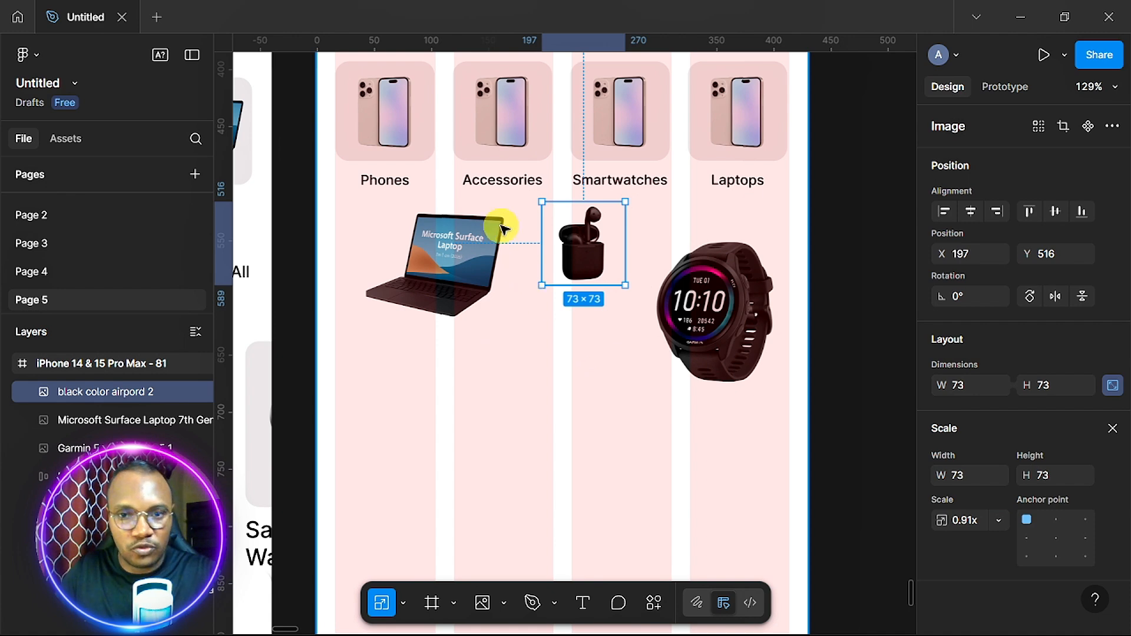
- Cut the earbuds image and paste it to replace the phone image in the Accessories tile
key(ctrl+x)
click(510, 127)
double_click(510, 127)
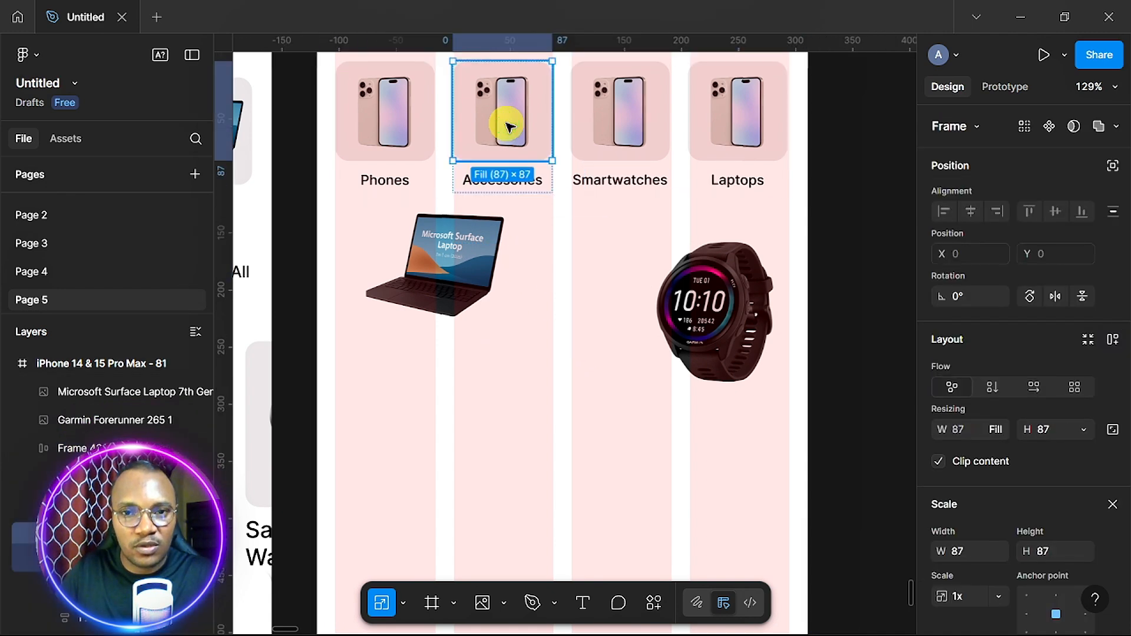
click(510, 127)
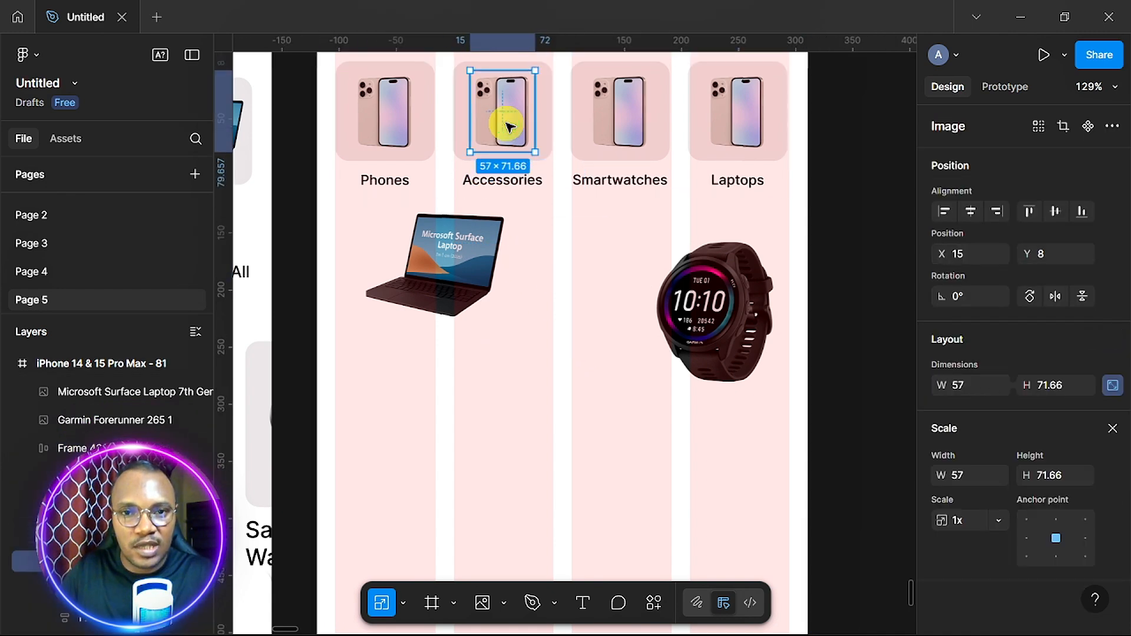
right_click(509, 127)
click(545, 150)
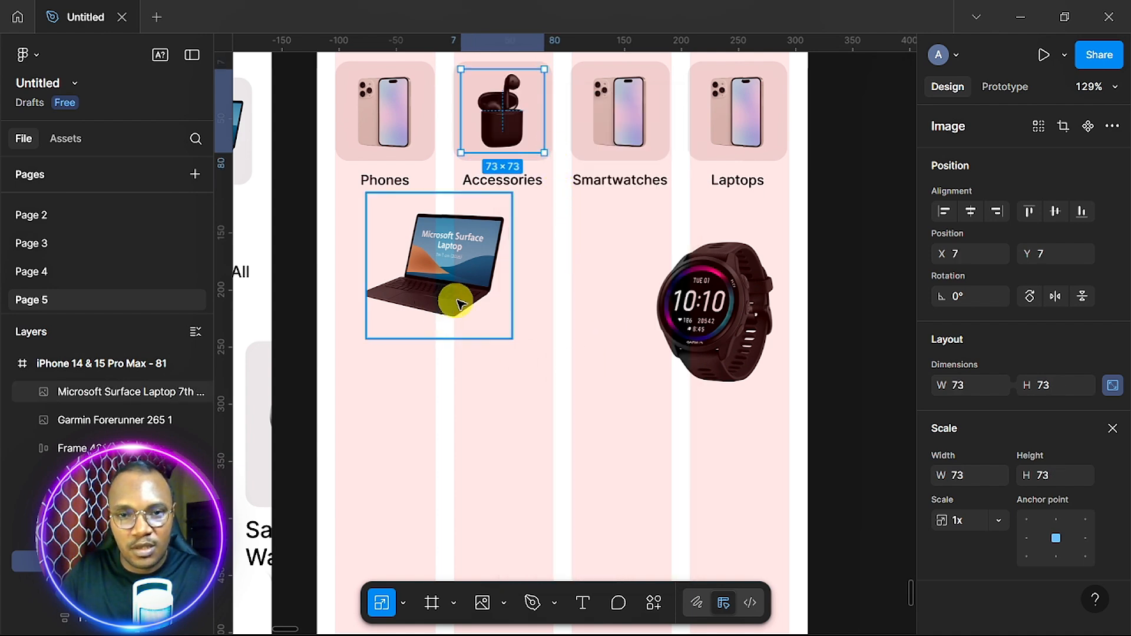
- Scale the Garmin watch image to 69 × 69 and cut and paste it to replace the phone image in the Smartwatches tile
click(702, 308)
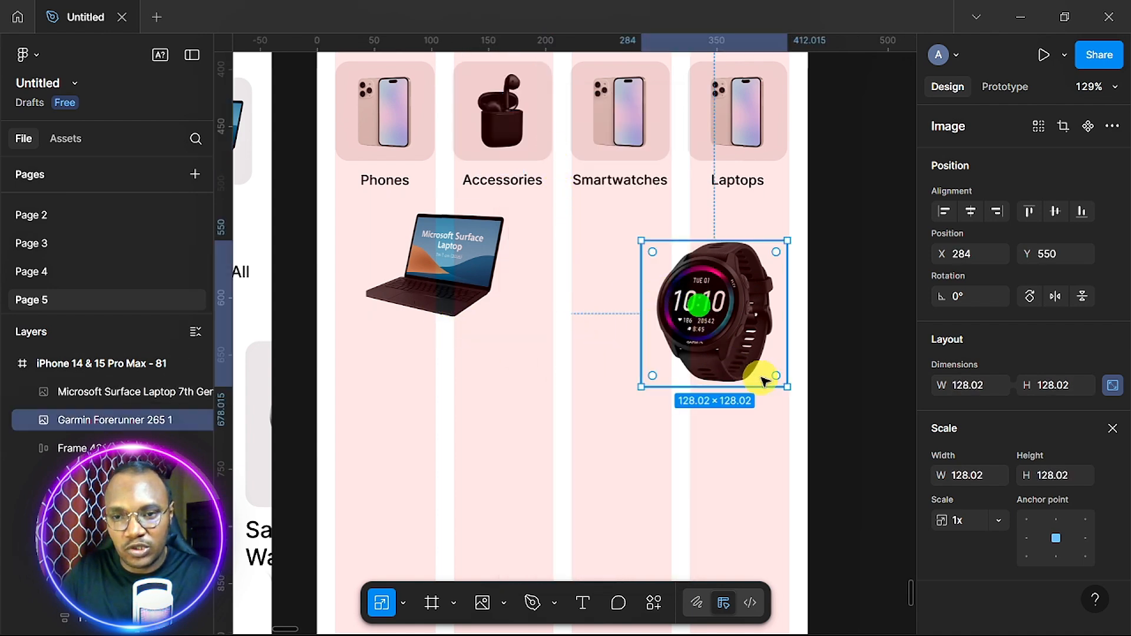
drag(776, 376, 720, 309)
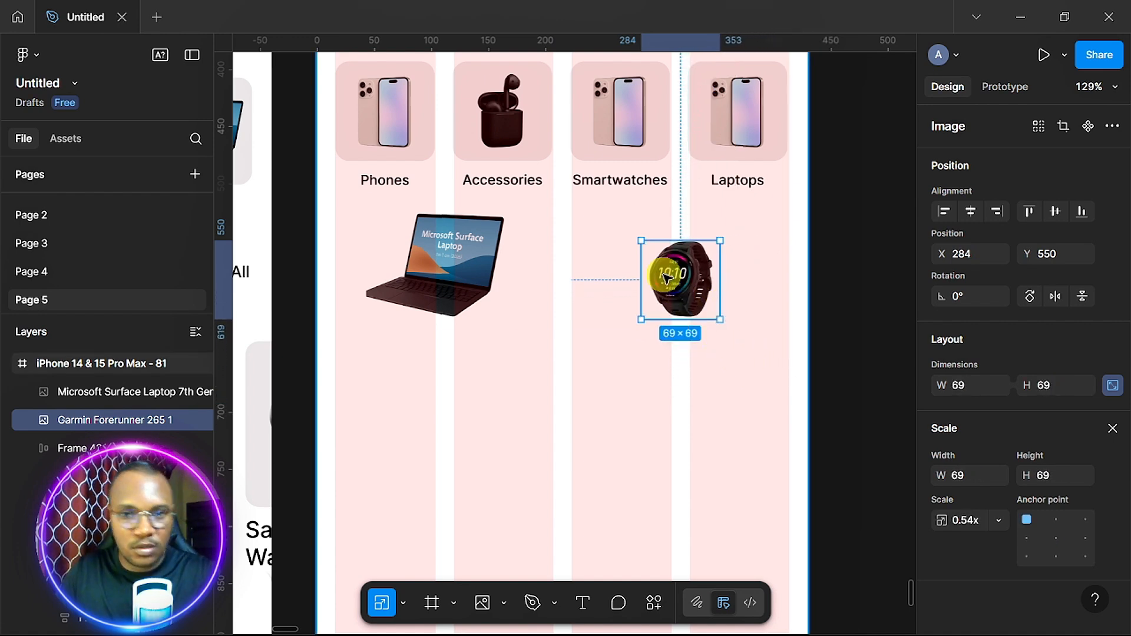
key(Delete)
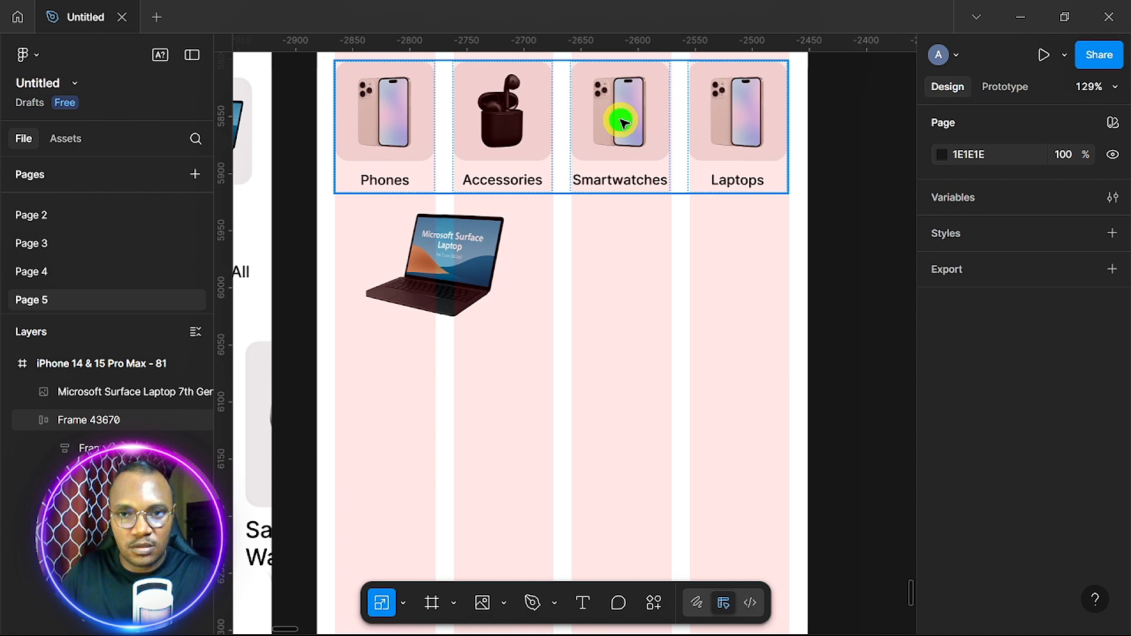
click(622, 122)
double_click(623, 122)
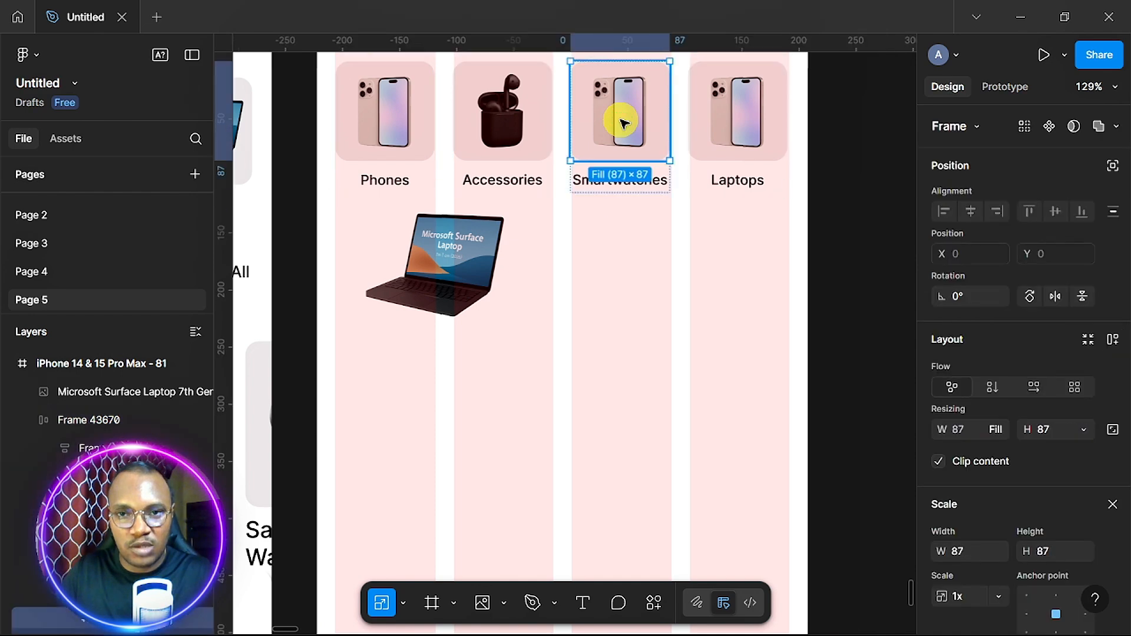
click(623, 122)
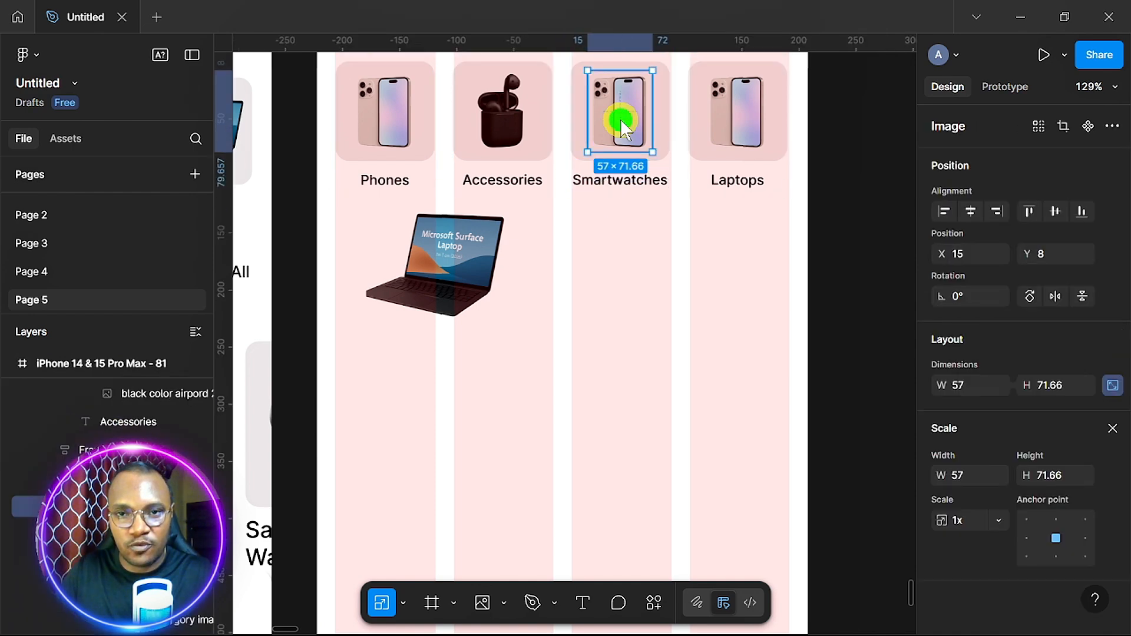
right_click(622, 115)
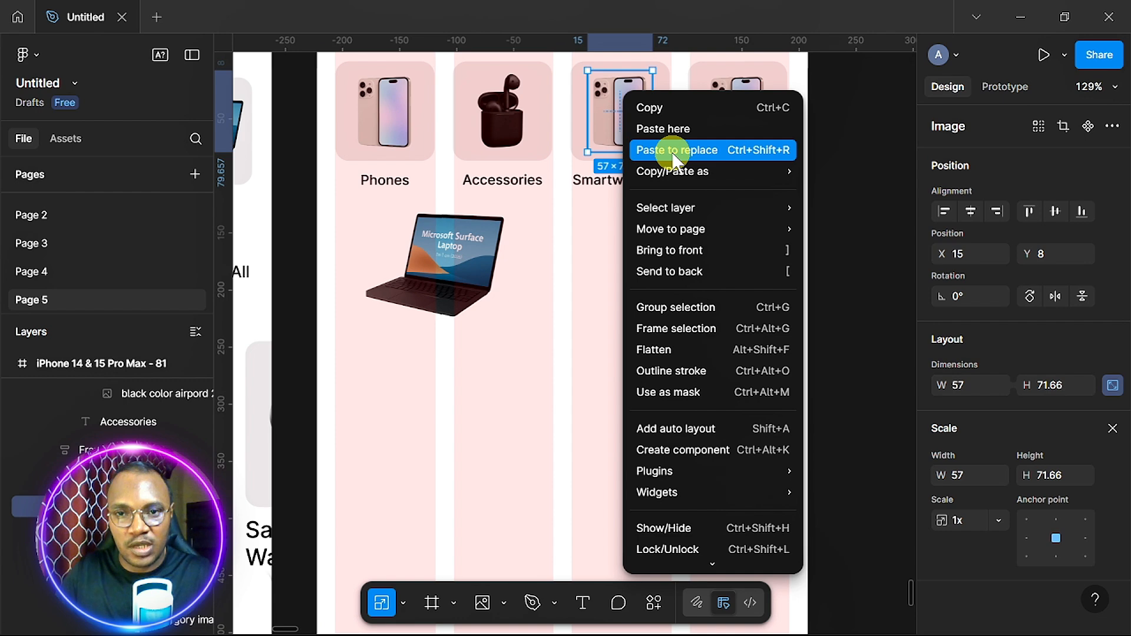
click(673, 152)
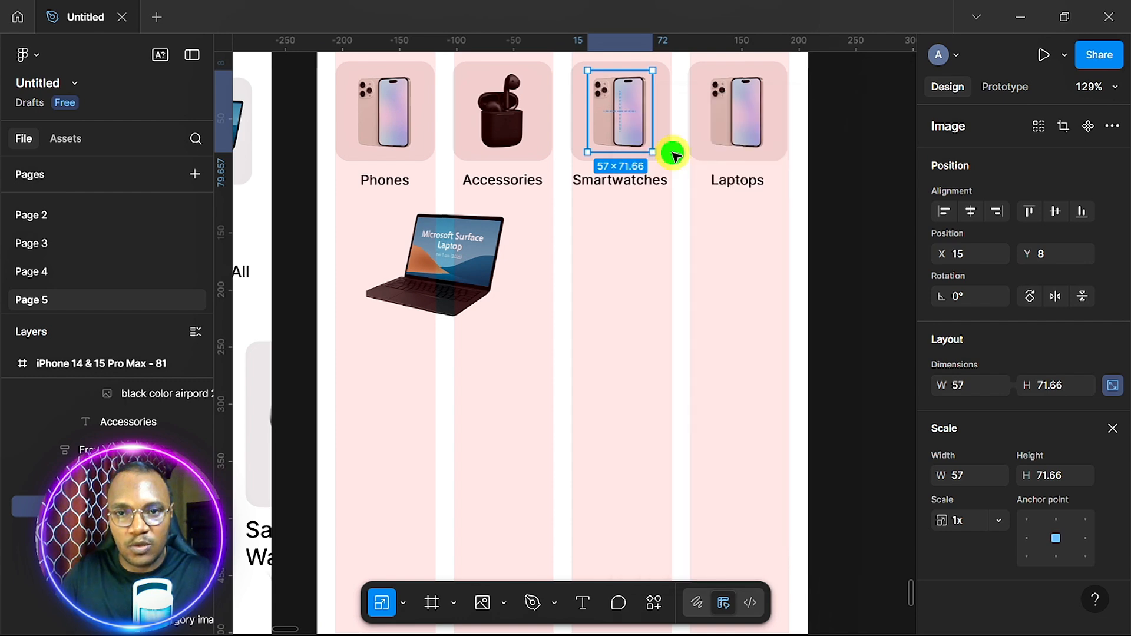
- Scale the laptop image proportionally down to 76 × 76 and cut it
click(450, 295)
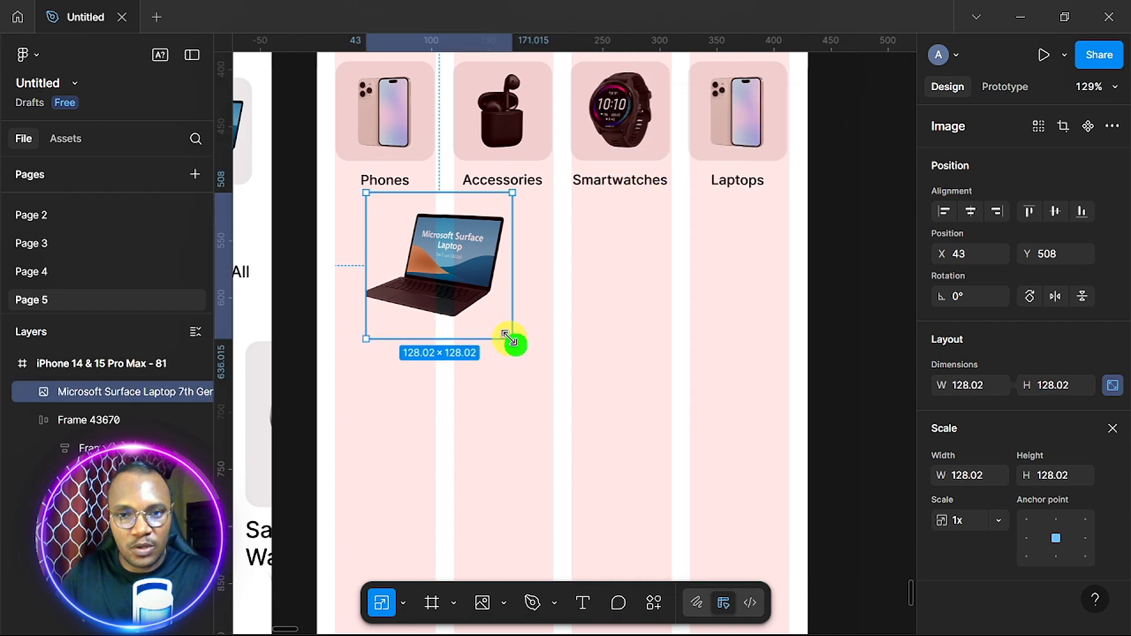
drag(511, 340, 452, 279)
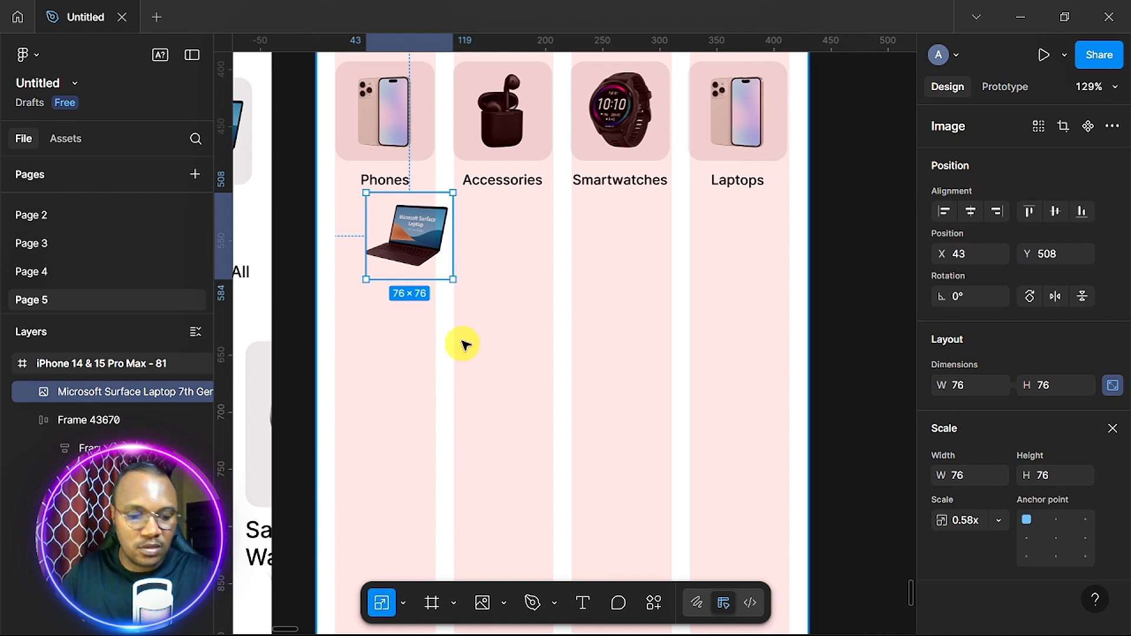
key(ctrl+x)
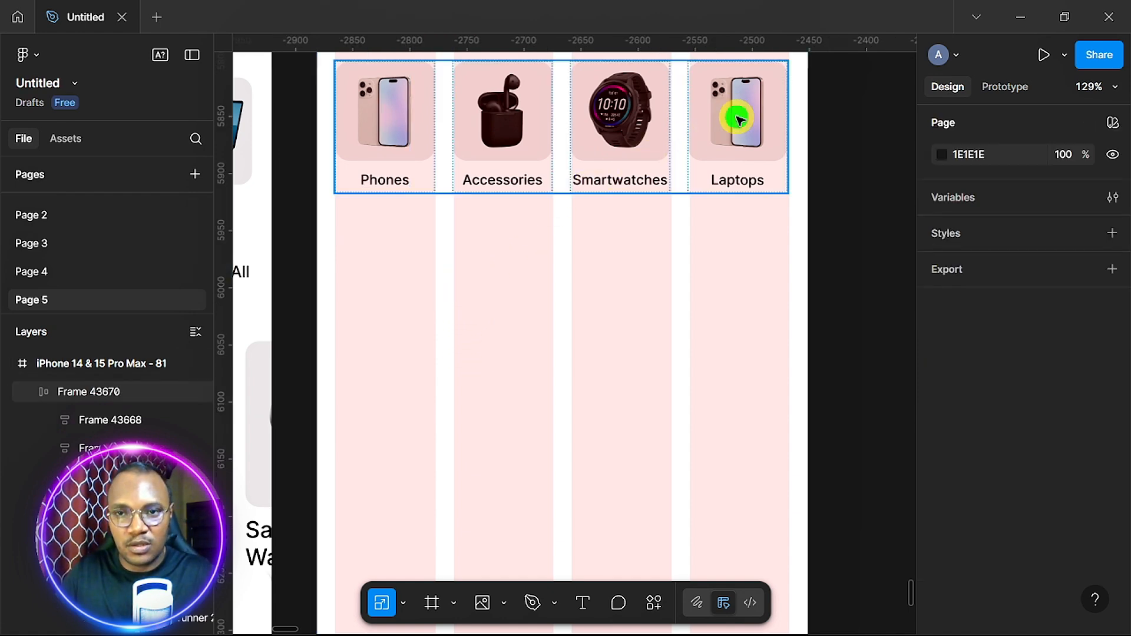
- Replace the phone image in the Laptops tile with the cut laptop image
click(738, 120)
double_click(736, 118)
double_click(735, 113)
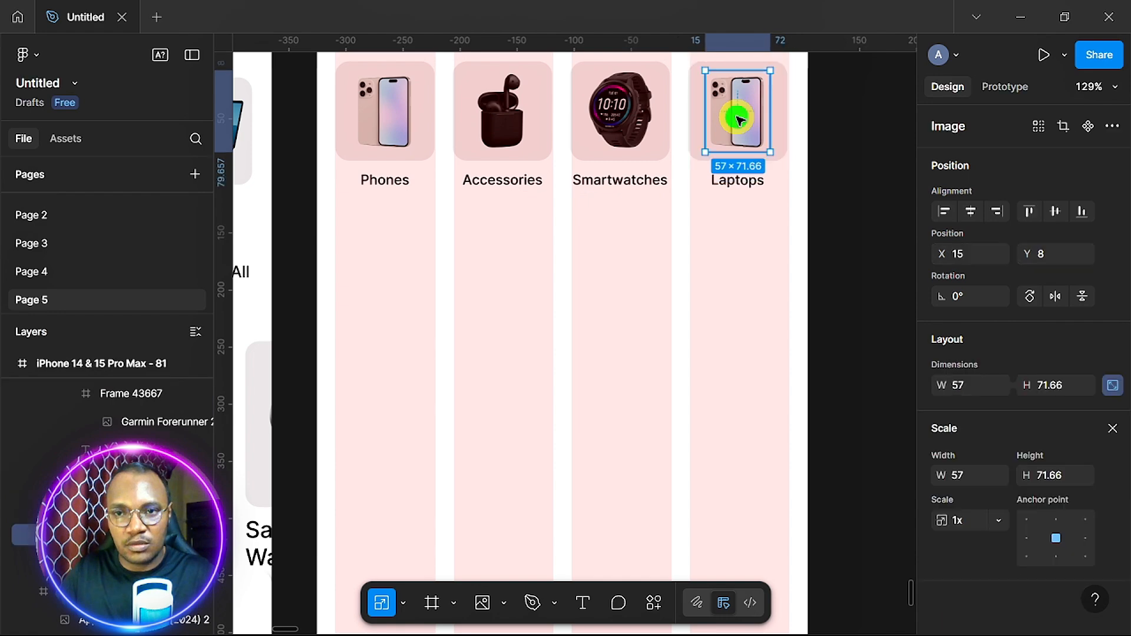
right_click(736, 118)
click(788, 151)
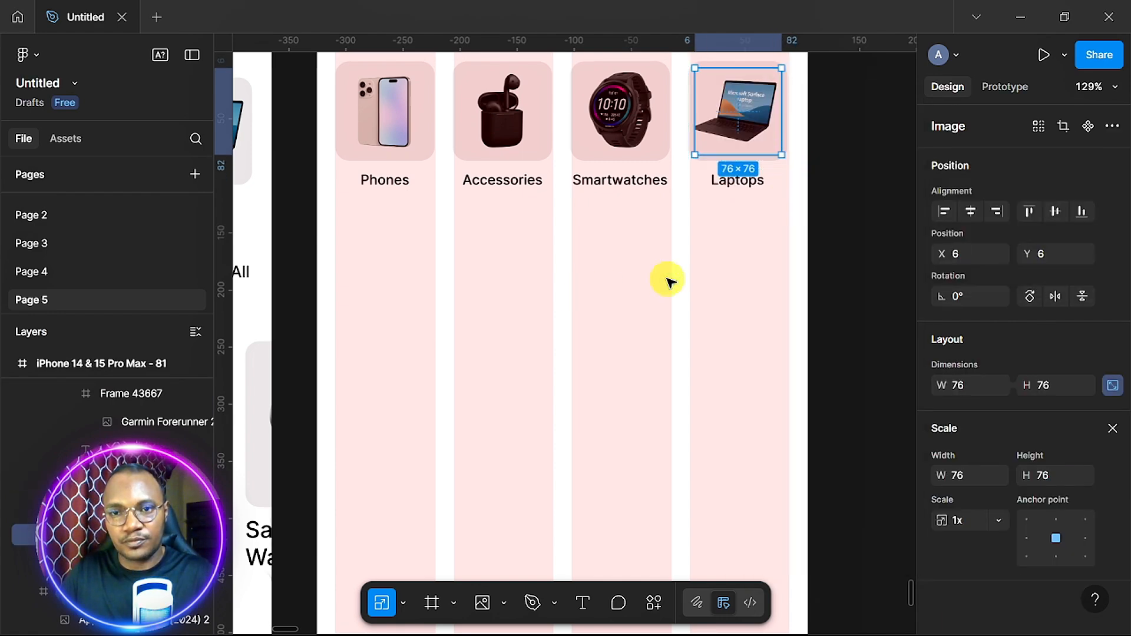
key(Escape)
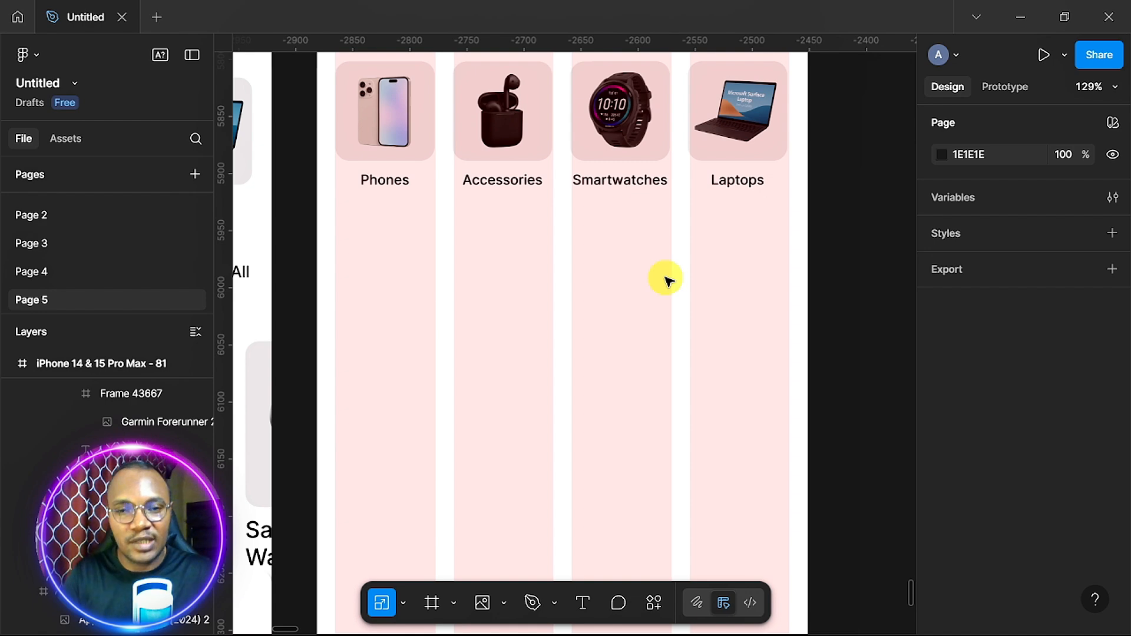
- Compare the recreated Categories section with the reference screen and examine the reference's Top Picks header and layout below it
scroll(666, 278, left, 1)
scroll(666, 278, down, 1)
scroll(665, 278, left, 4)
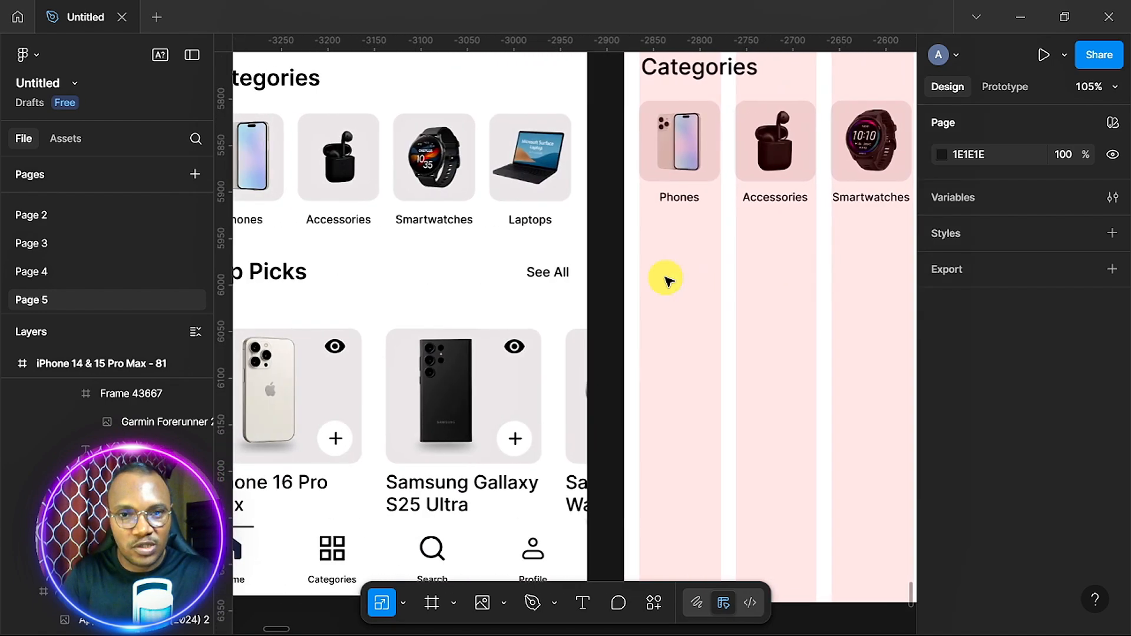
scroll(666, 278, right, 3)
scroll(666, 278, right, 1)
scroll(665, 278, left, 5)
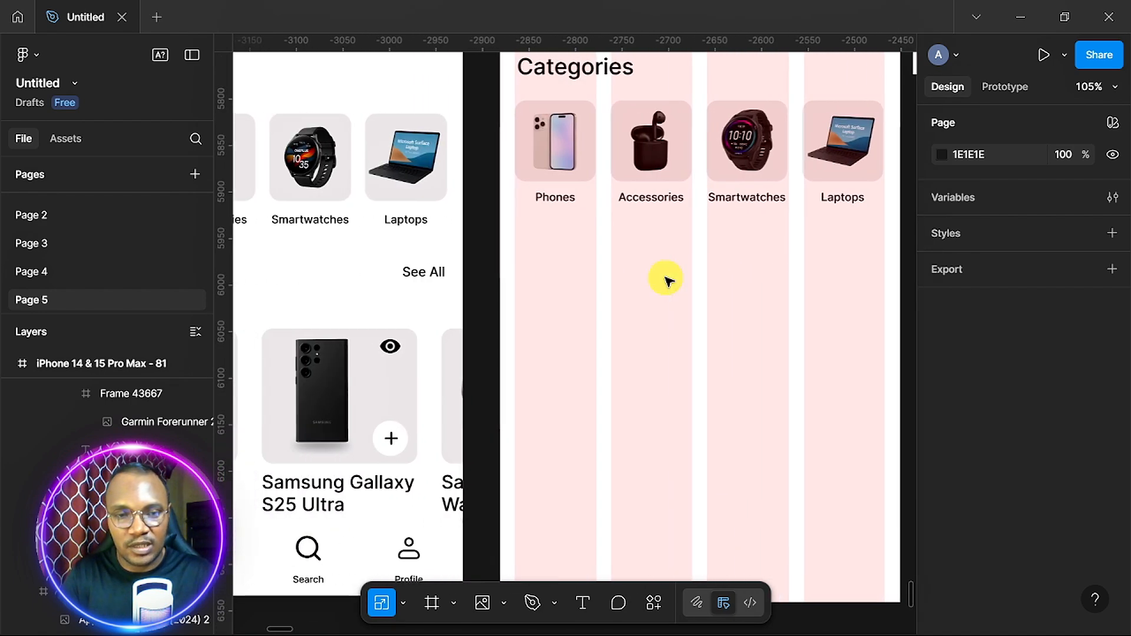
scroll(668, 279, left, 1)
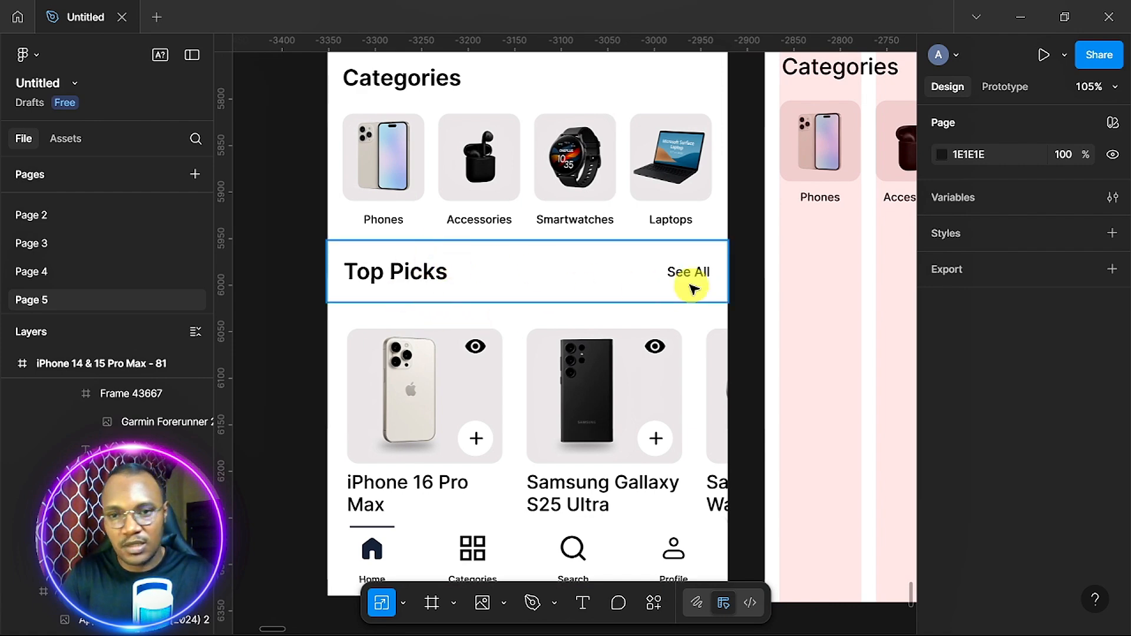
scroll(729, 282, down, 4)
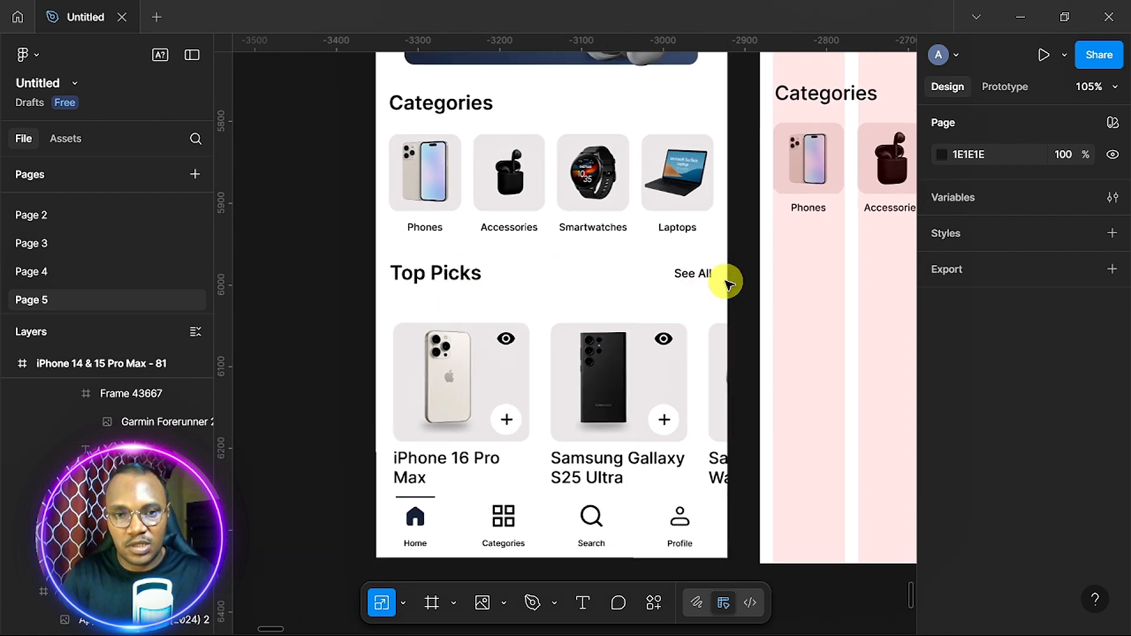
scroll(729, 284, right, 5)
scroll(729, 285, up, 3)
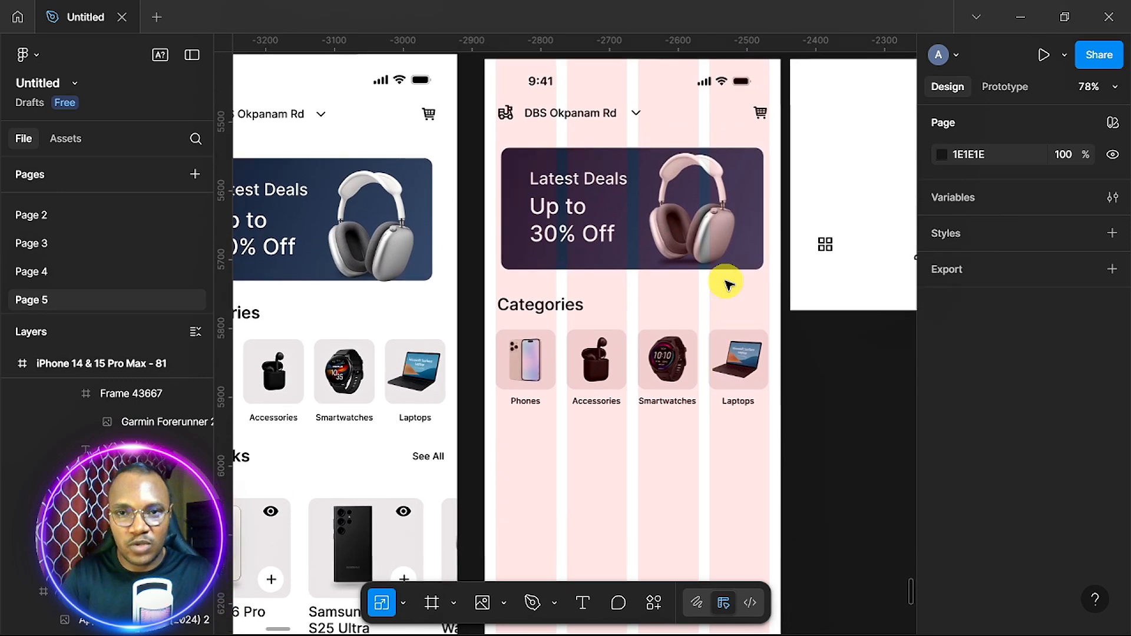
scroll(728, 285, up, 1)
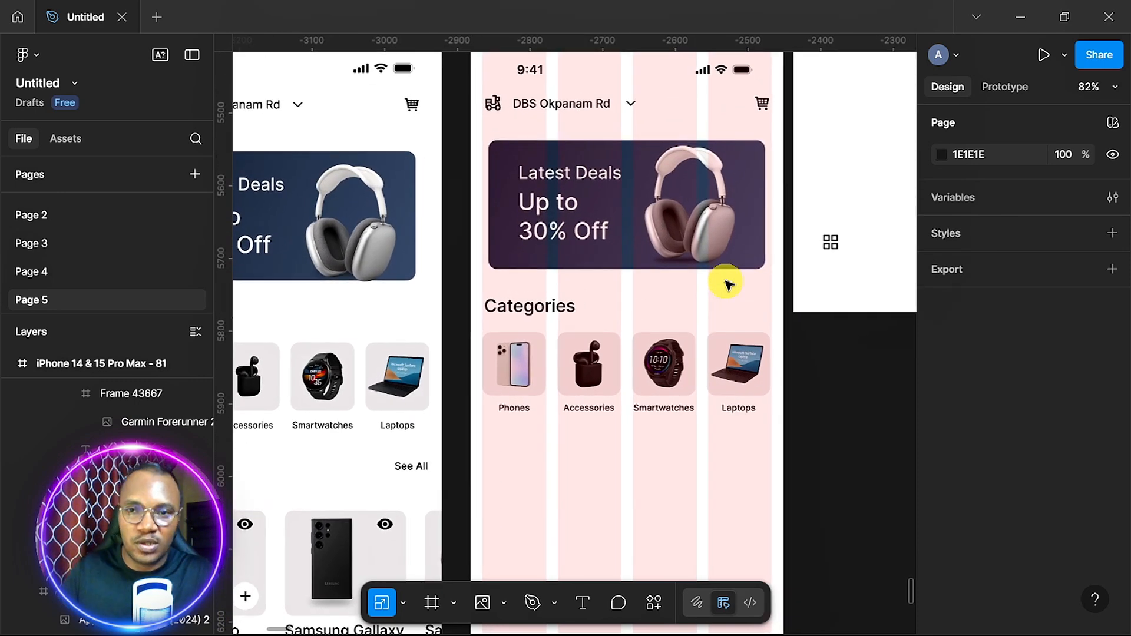
- Duplicate the delivery address header row to below the category cards, at about Y 554
click(599, 101)
drag(599, 101, 608, 484)
scroll(608, 484, up, 5)
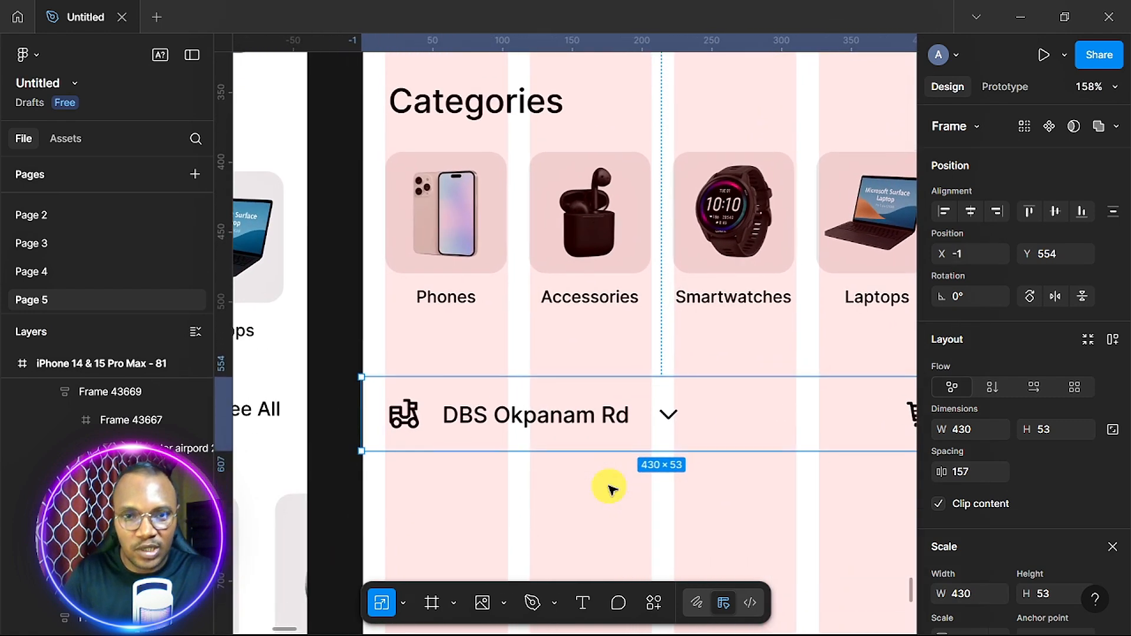
- Copy the Categories heading and paste it to replace the scooter icon and address group in the duplicated row
click(507, 100)
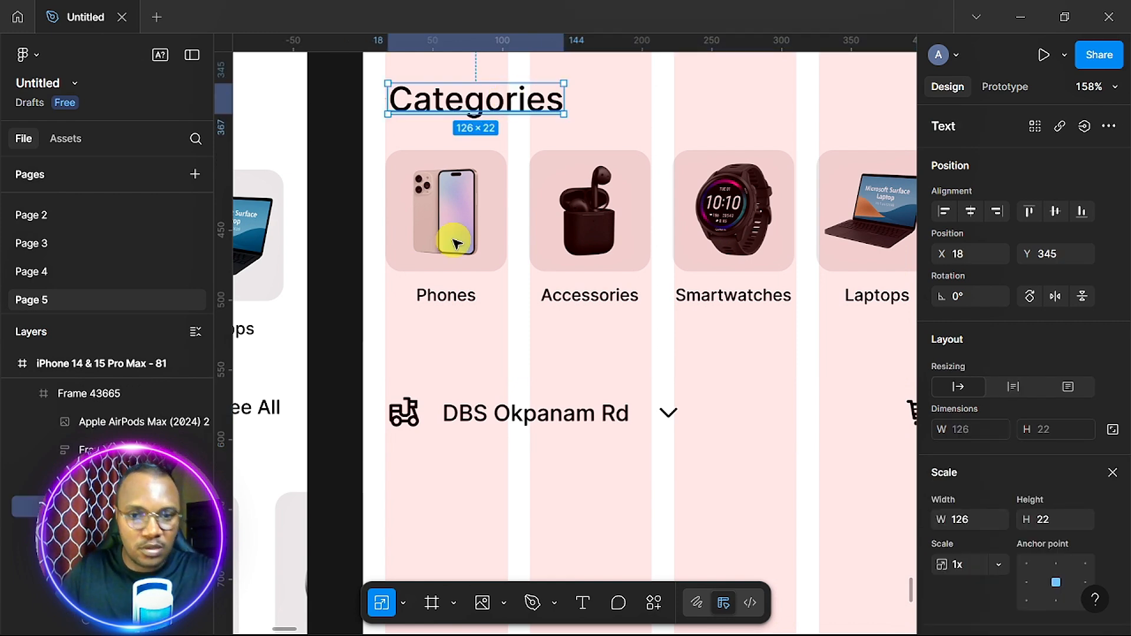
click(555, 413)
double_click(555, 413)
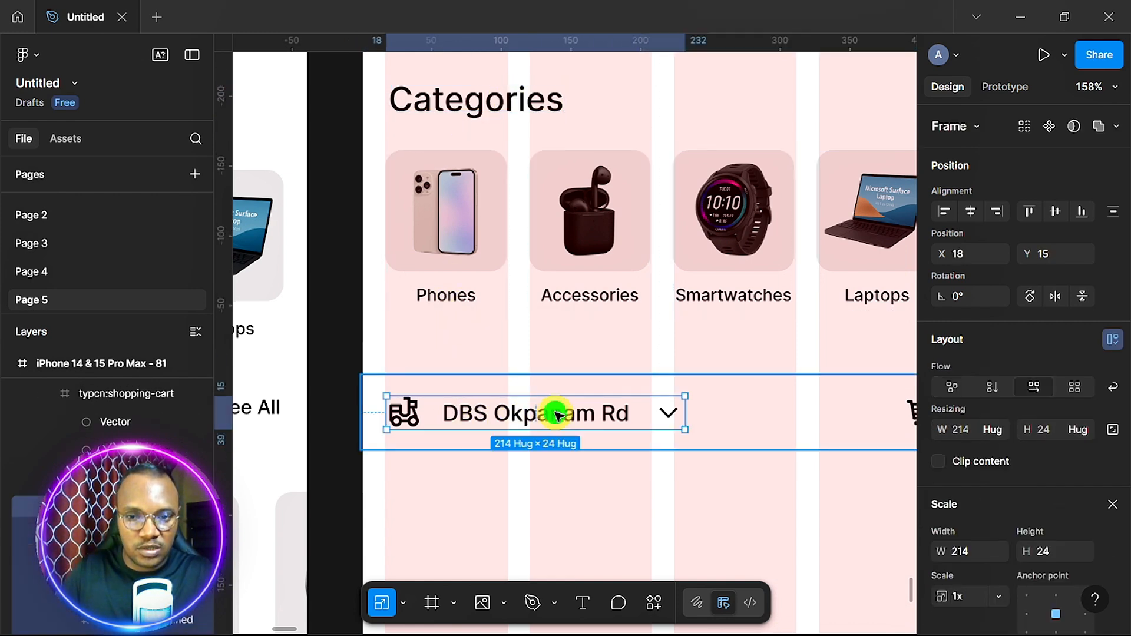
double_click(556, 413)
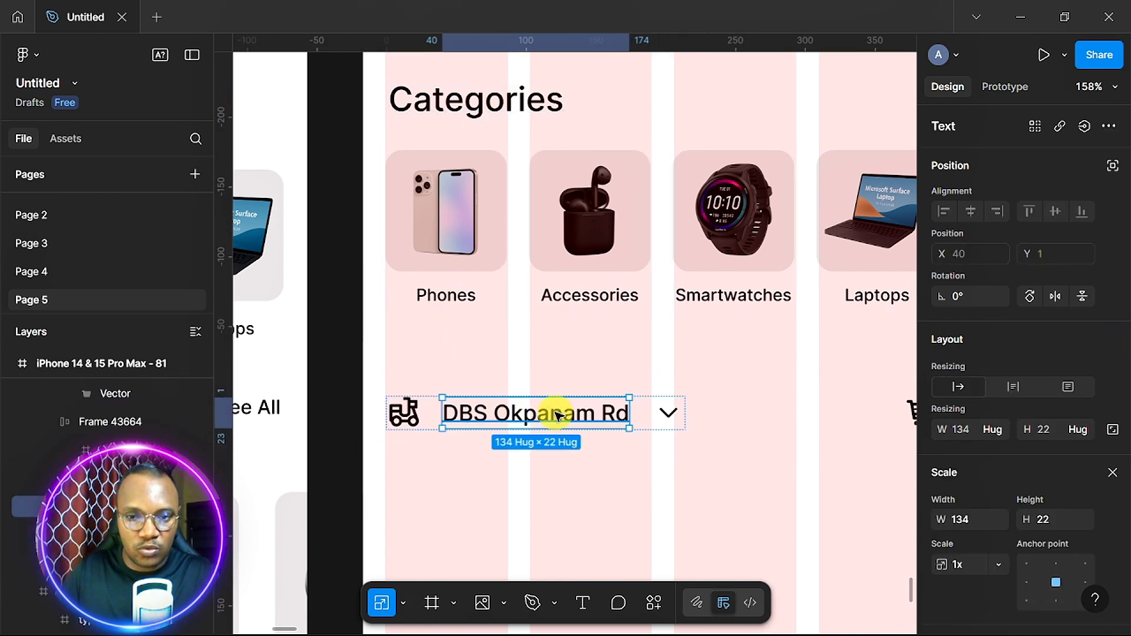
click(705, 434)
double_click(569, 418)
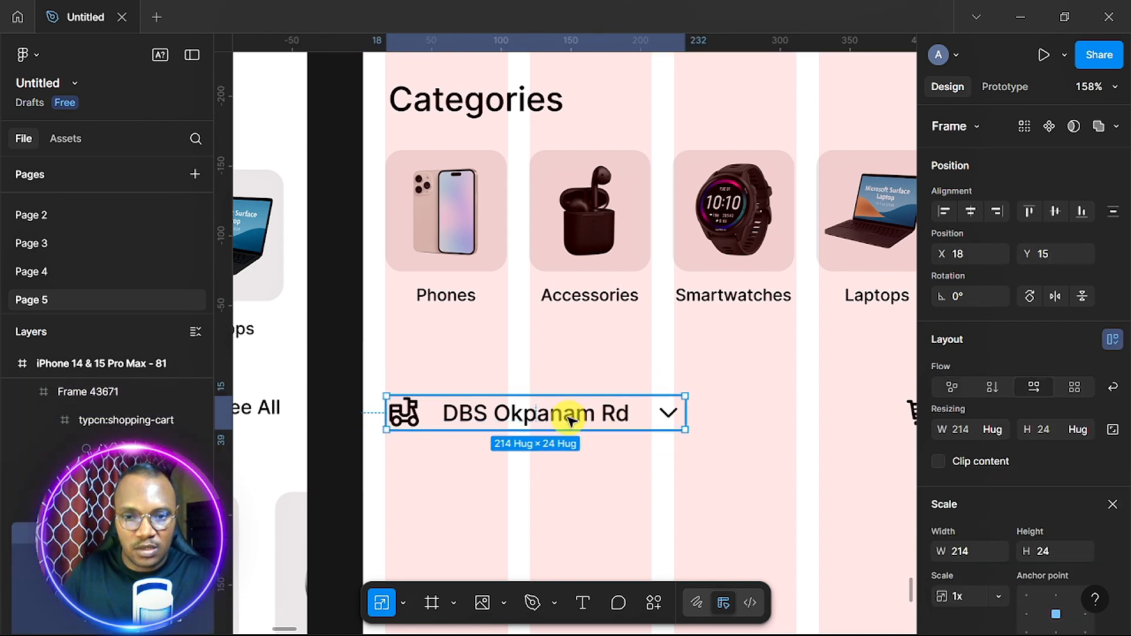
right_click(568, 418)
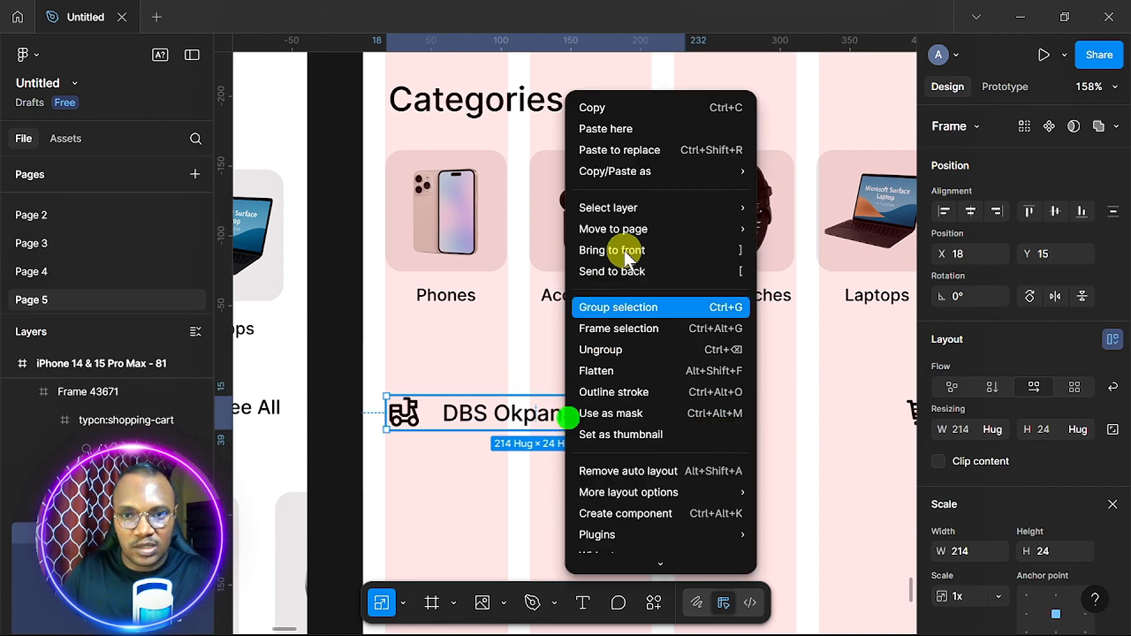
click(643, 158)
- Change the pasted Categories heading in the duplicated row to "Top Picks", matching the reference screen
scroll(499, 394, left, 5)
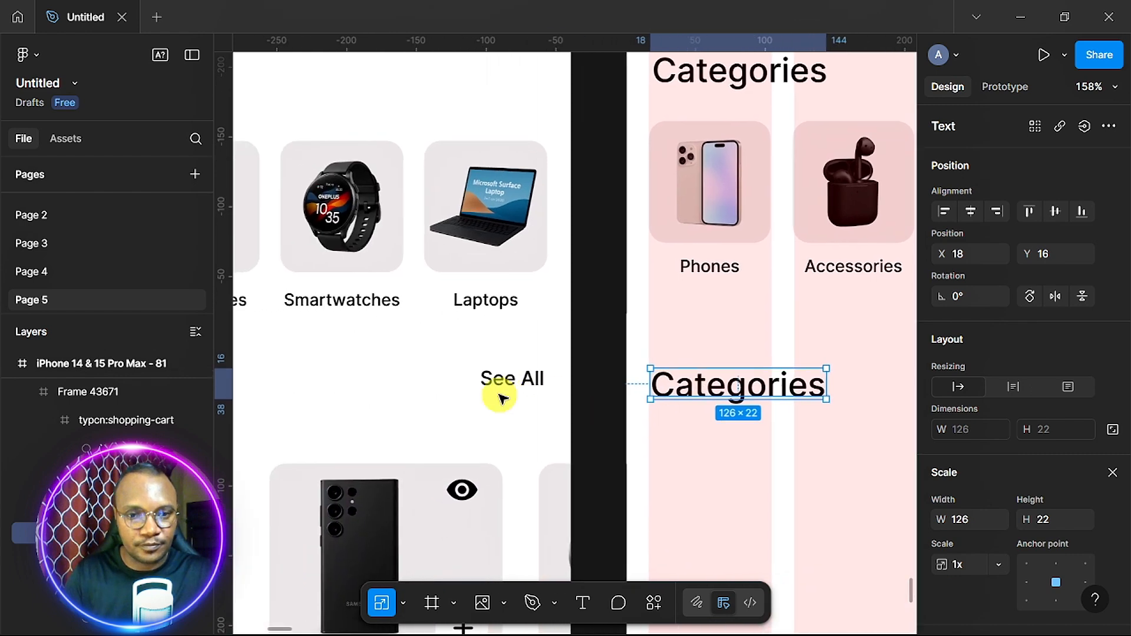
scroll(501, 398, down, 1)
scroll(498, 398, left, 5)
scroll(499, 398, right, 7)
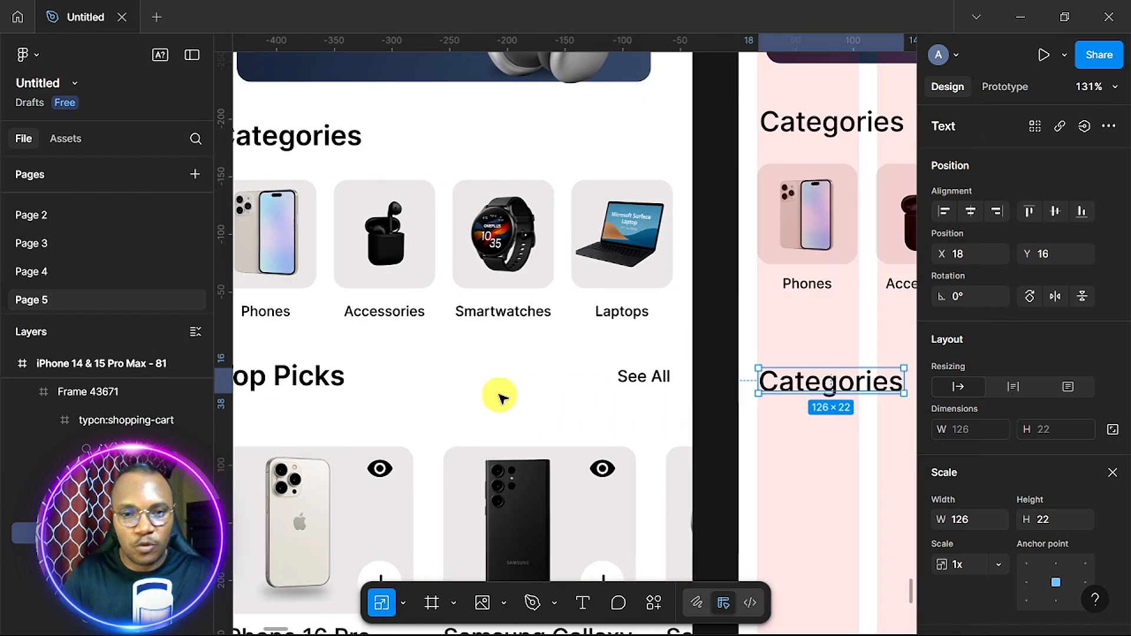
scroll(499, 397, right, 3)
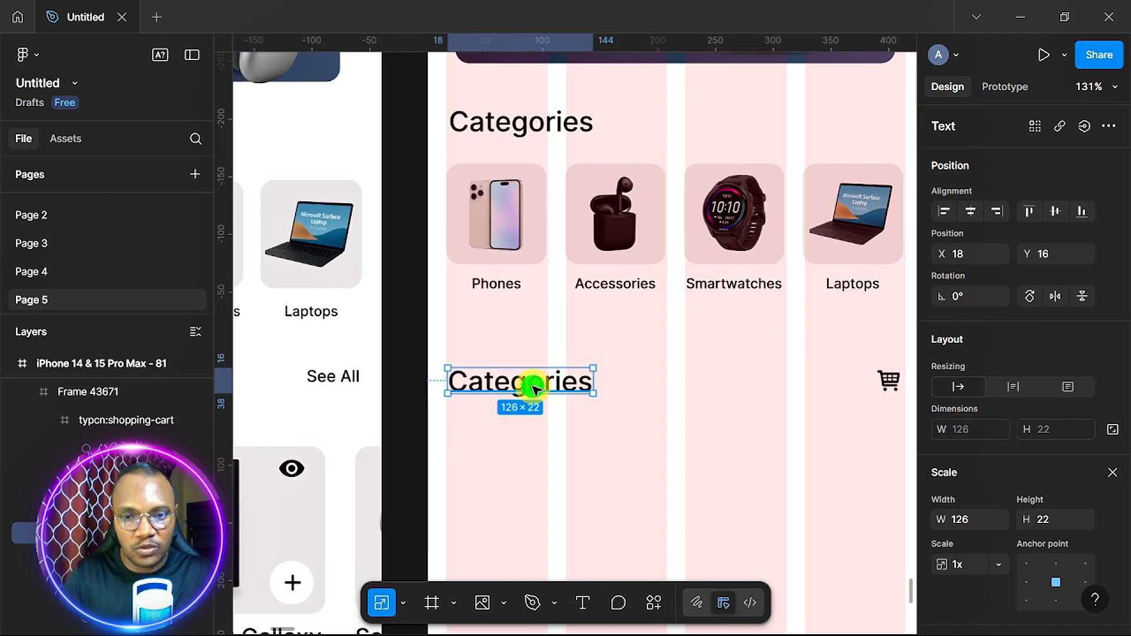
double_click(533, 389)
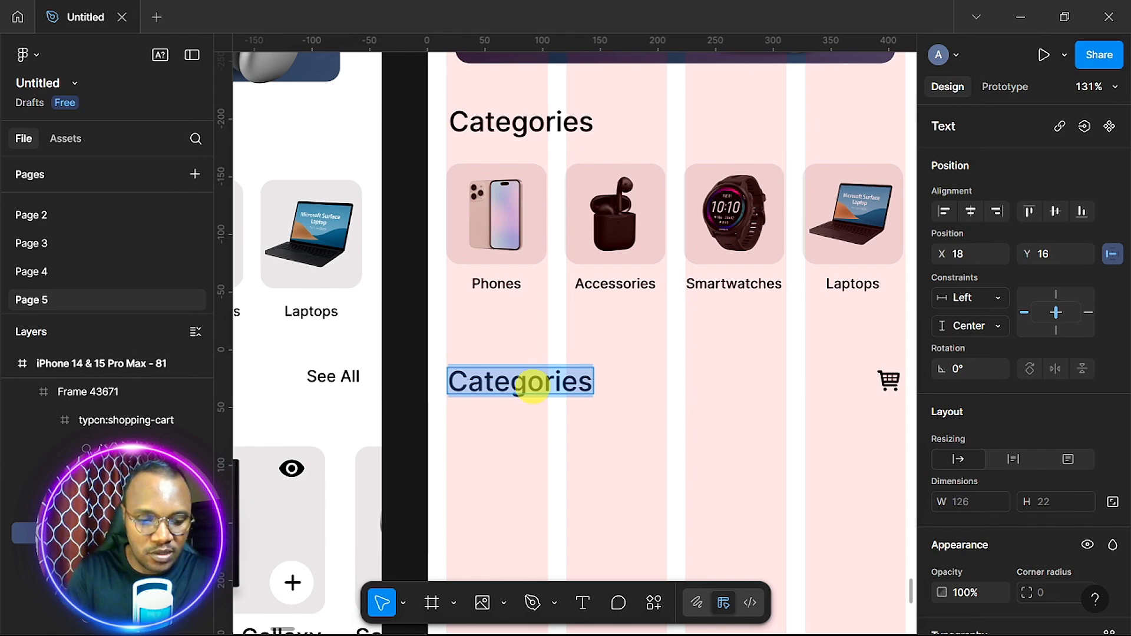
text(Top Picks)
key(Escape)
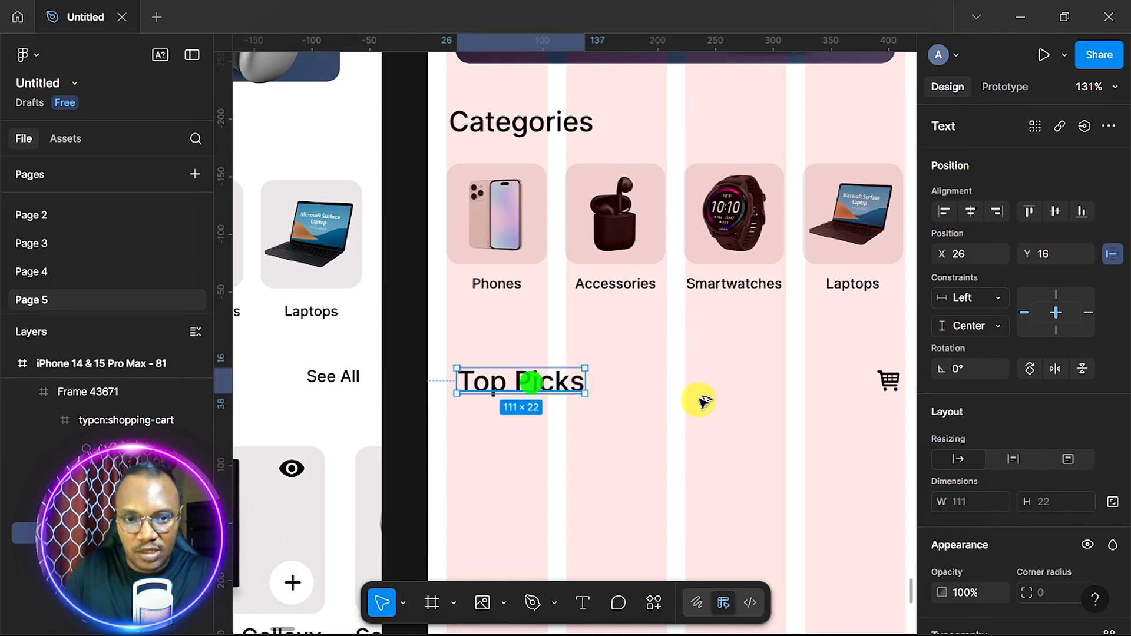
- Duplicate the Top Picks text toward the cart icon in the same row and set the copy's font size to 14
drag(704, 402, 748, 393)
scroll(1081, 455, down, 6)
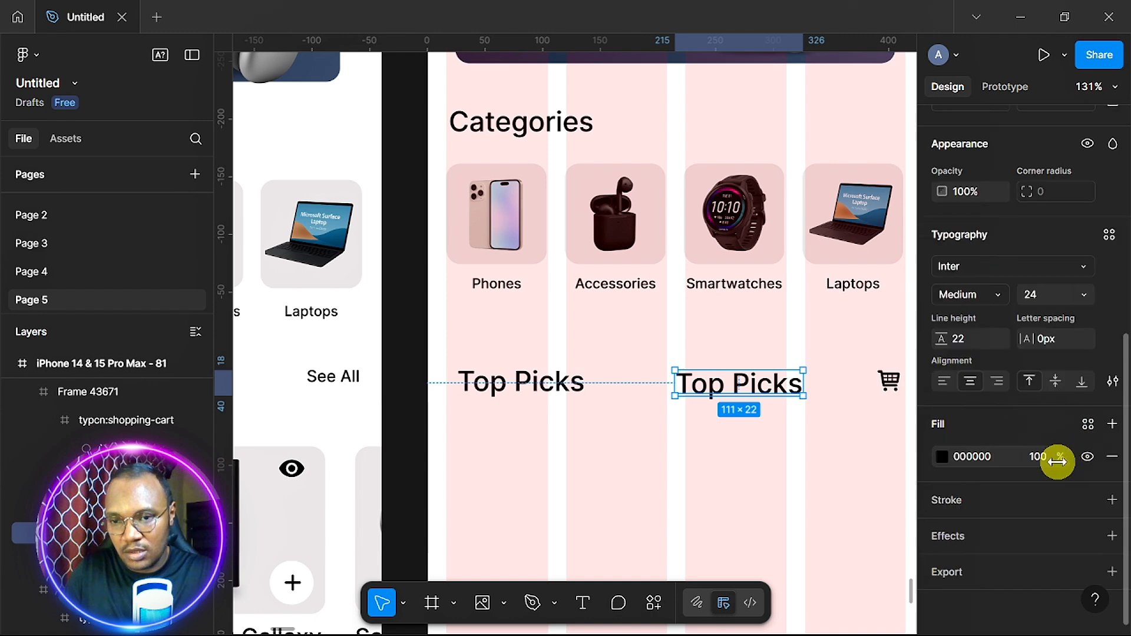
click(1082, 294)
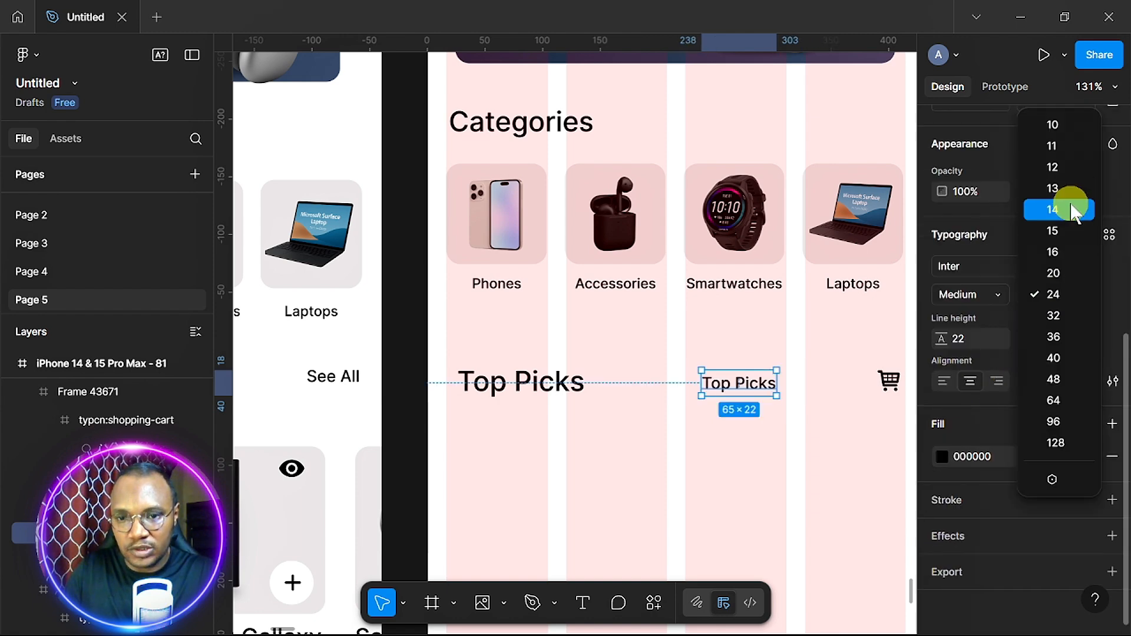
click(1073, 211)
- Change the smaller Top Picks copy to "See All" and cut it
double_click(739, 383)
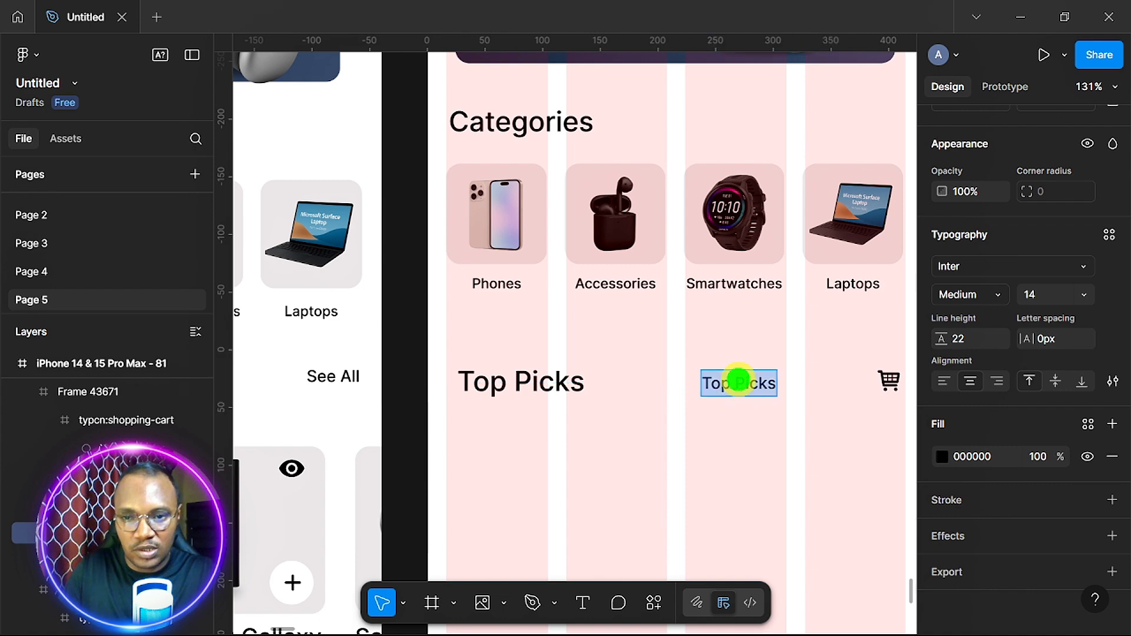
text(See)
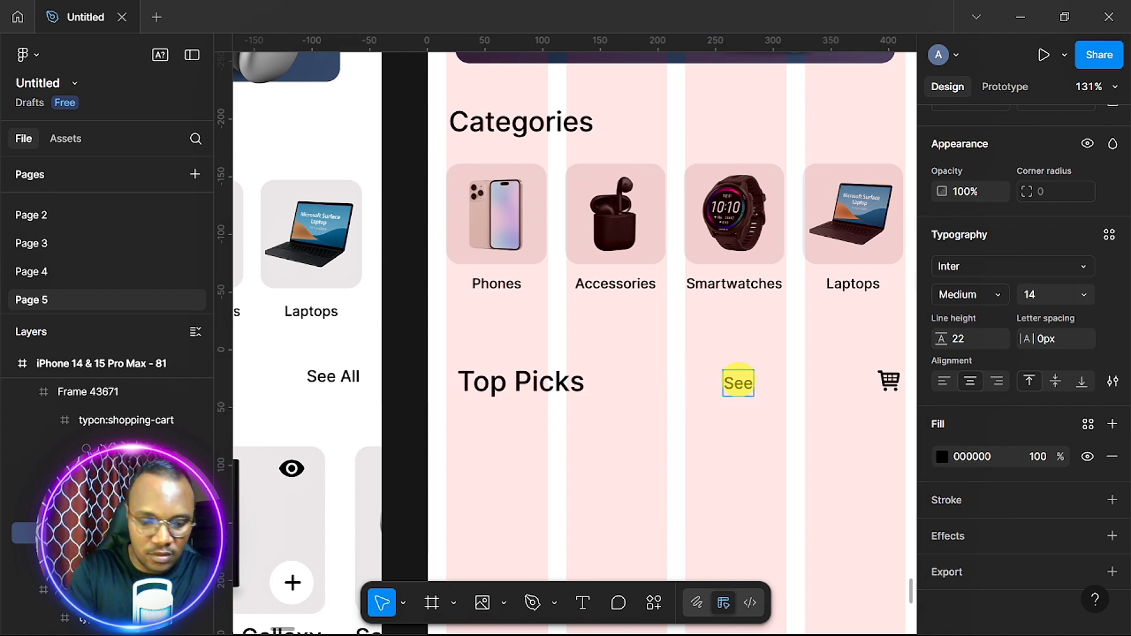
text( All)
key(Escape)
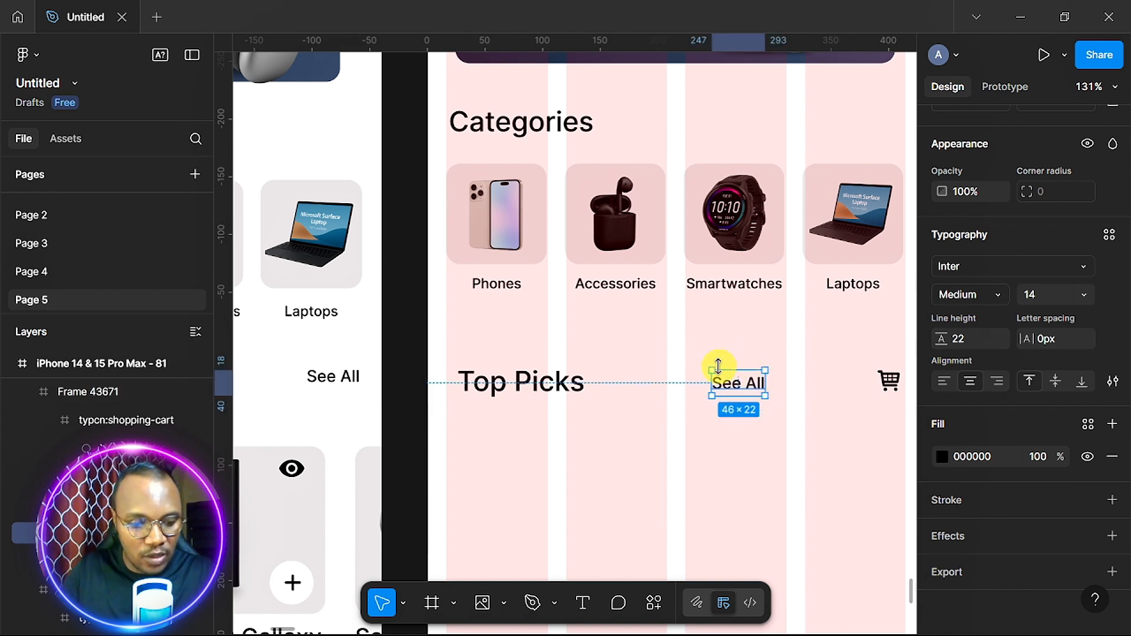
key(Delete)
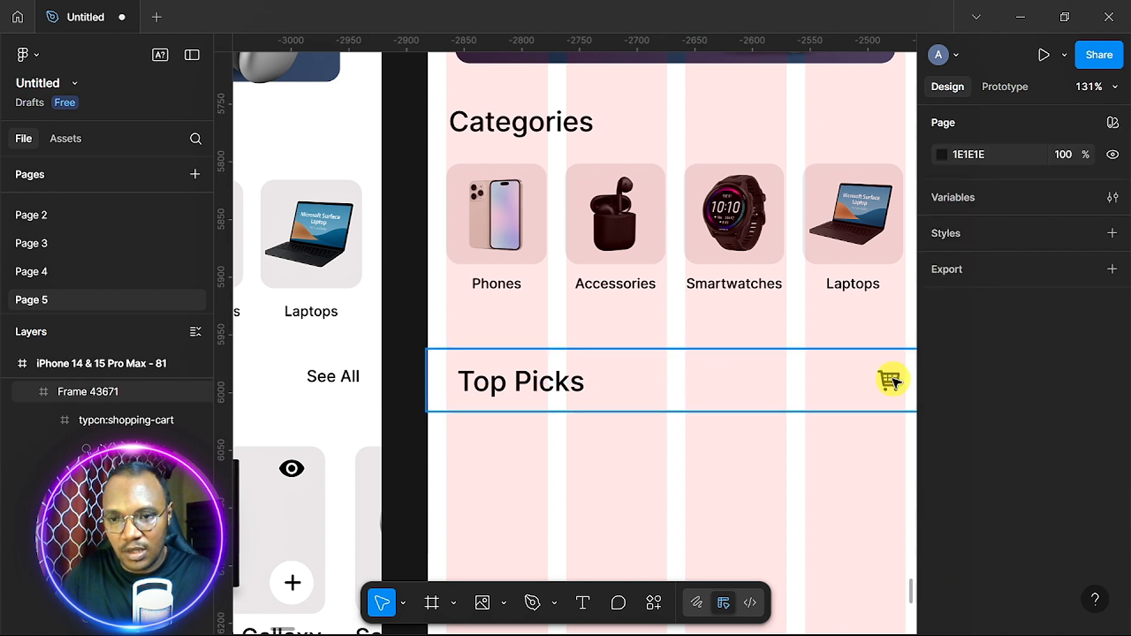
- Try to replace the shopping cart icon's inner vector path with the cut See All text
click(893, 382)
double_click(893, 382)
right_click(893, 382)
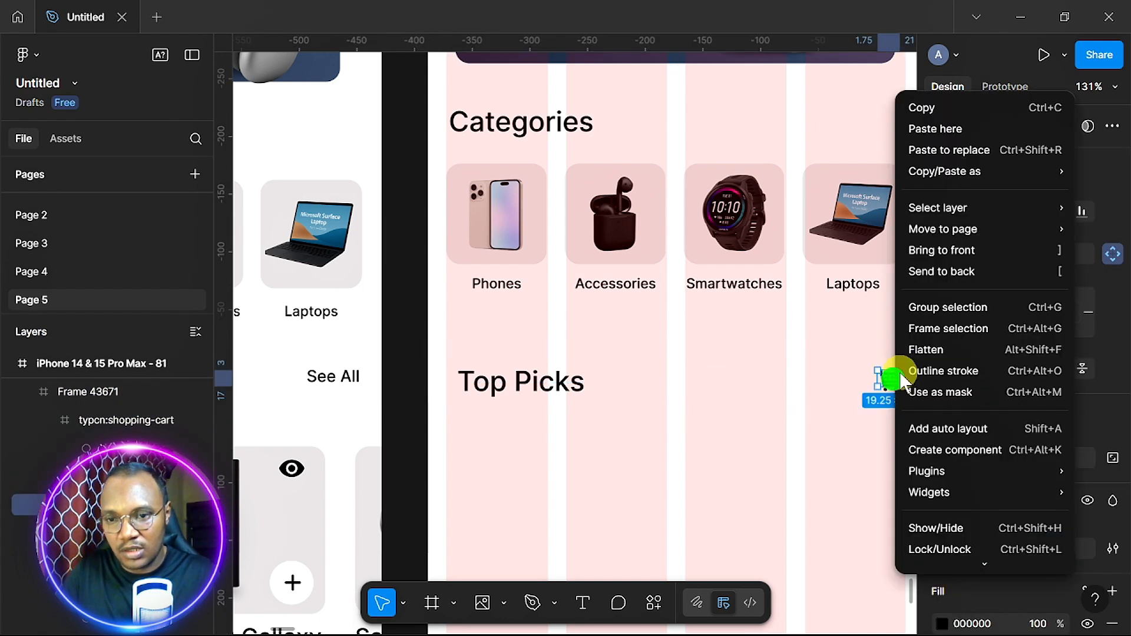
click(968, 150)
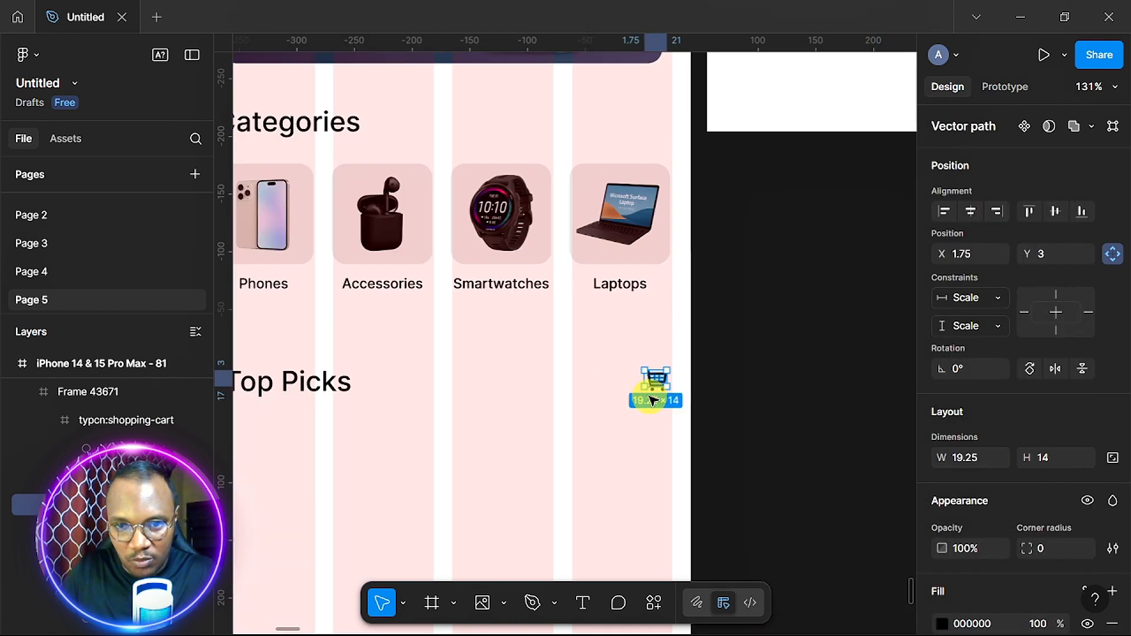
- Replace the whole shopping cart icon frame in the Top Picks row with the cut See All text and center it vertically
click(664, 396)
click(660, 387)
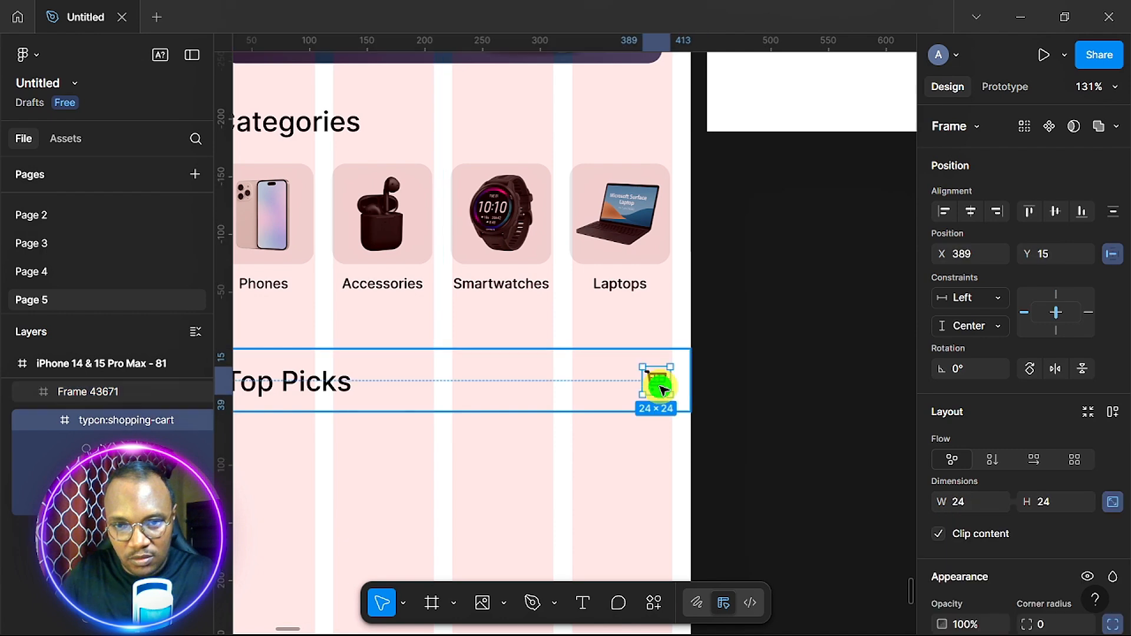
click(652, 386)
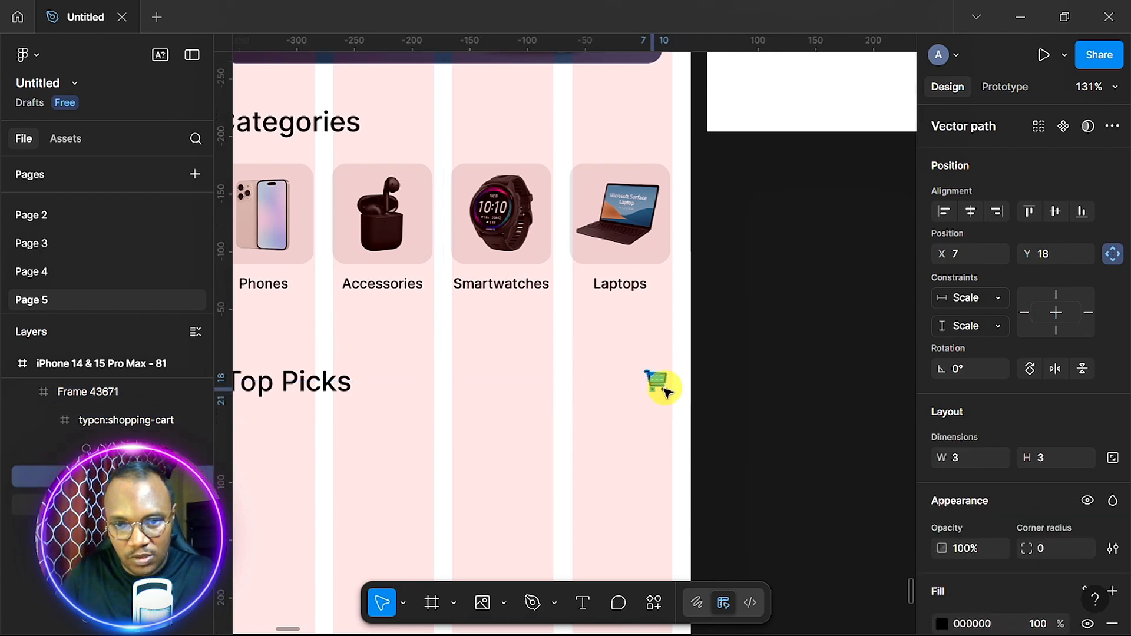
click(655, 396)
right_click(664, 387)
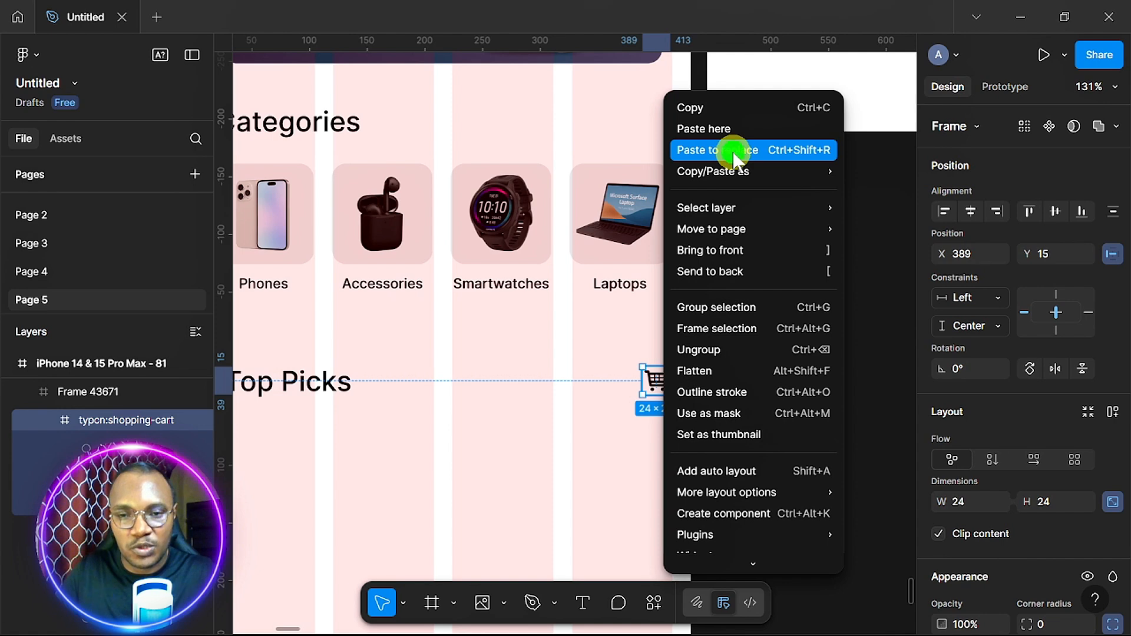
click(735, 155)
click(1055, 212)
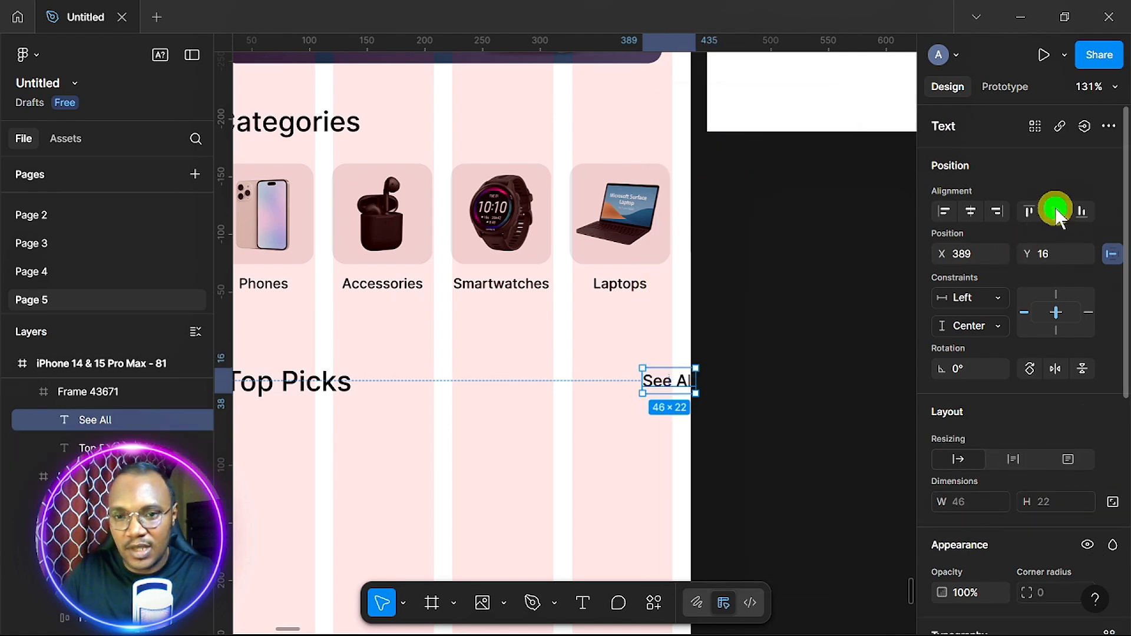
- Nudge the See All text in the Top Picks row back inside the layout margin, to X 368
key(Left)
key(Left)
key(Left)
key(Left)
key(Left)
key(Left)
key(Left)
key(Left)
key(Left)
key(Left)
key(Left)
key(Left)
key(Left)
key(Left)
key(Left)
key(Left)
key(Left)
key(Left)
key(Left)
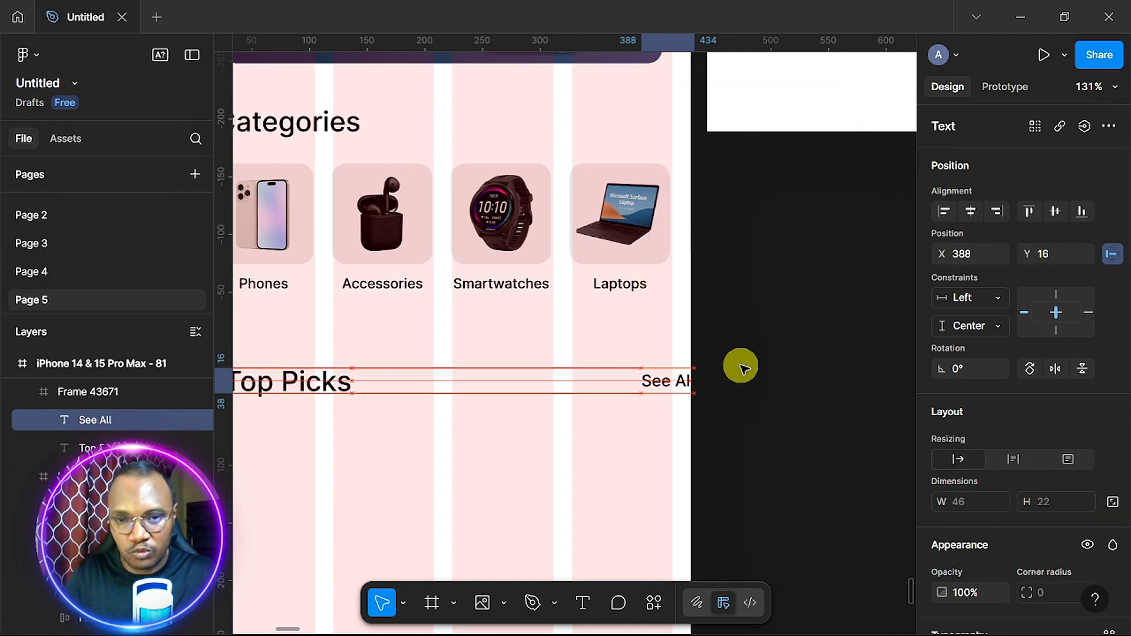
key(Left)
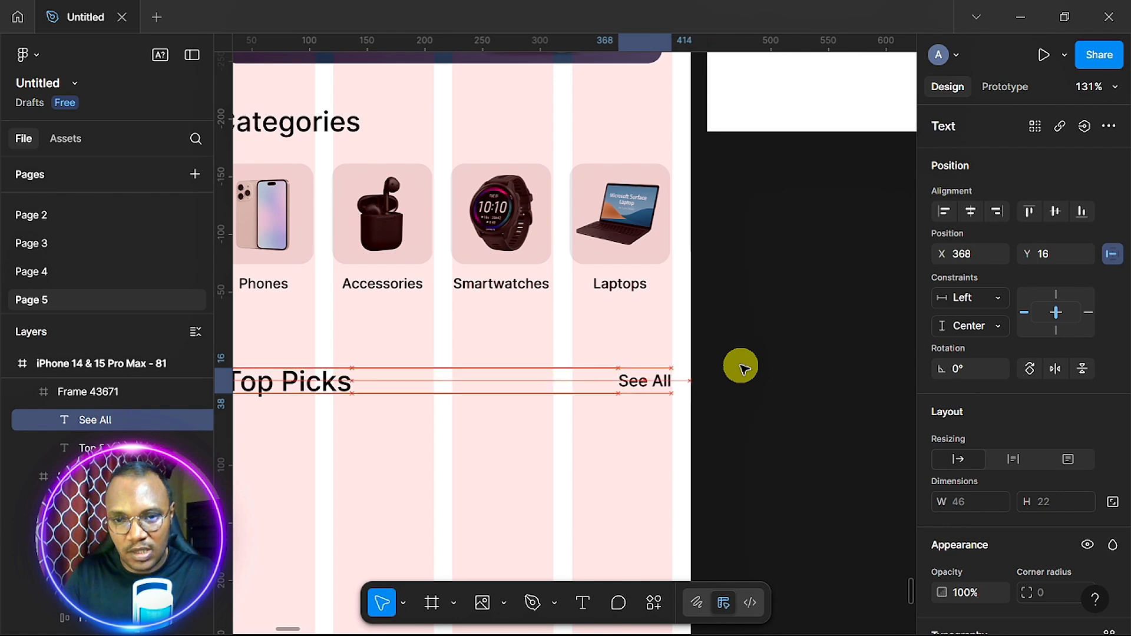
- Move the Top Picks title to X 16 so it lines up with the first layout column
scroll(741, 368, left, 5)
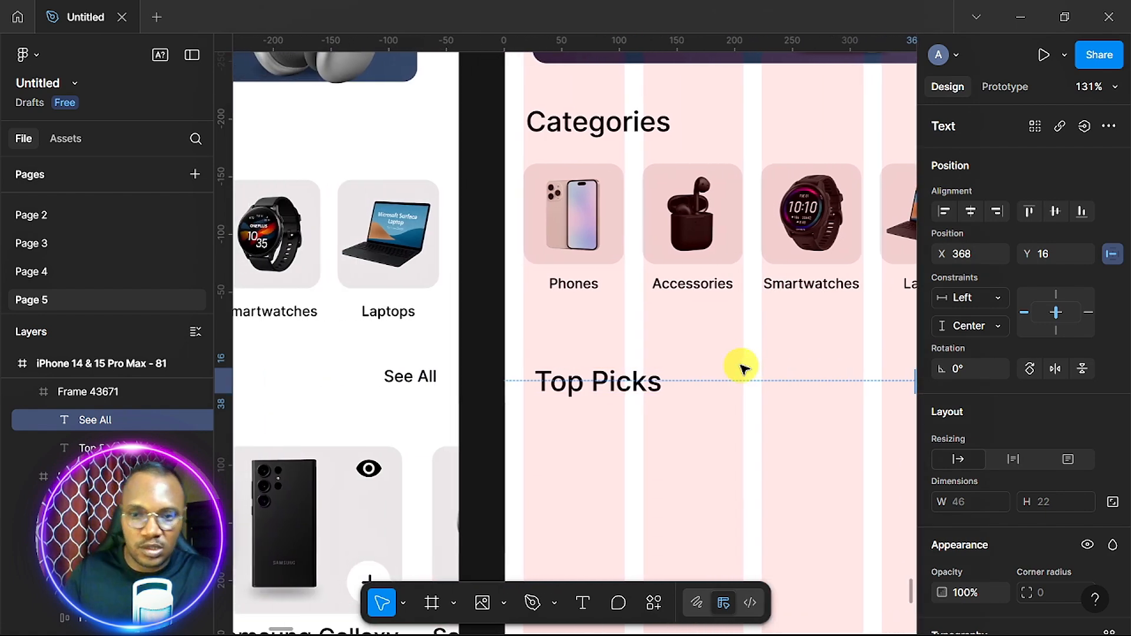
click(591, 384)
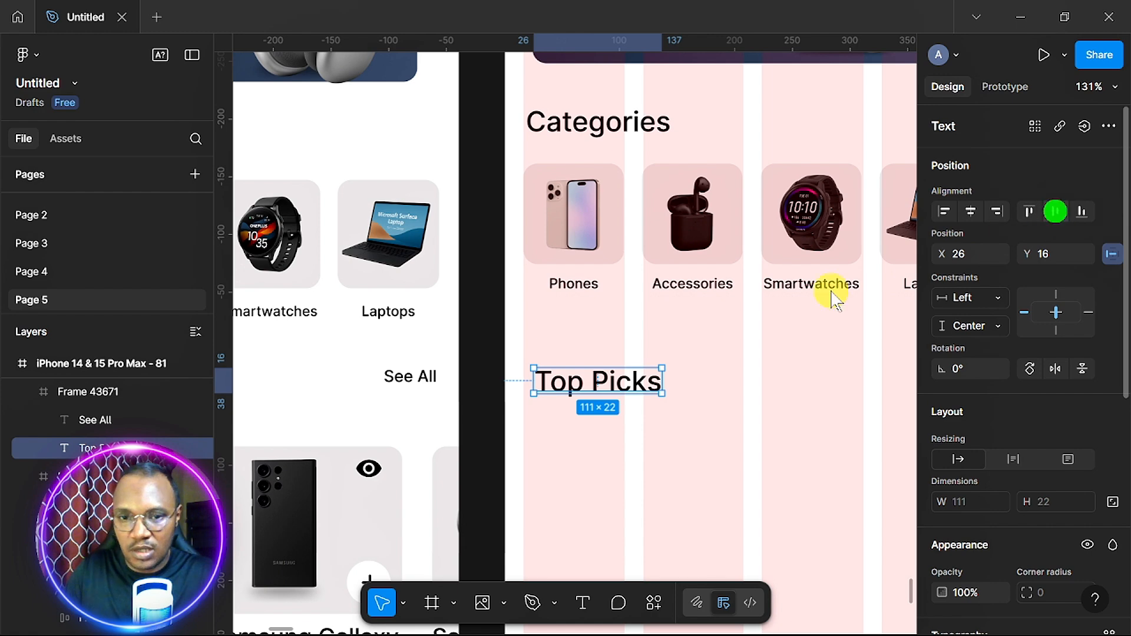
mouse_move(548, 380)
mouse_down()
mouse_move(559, 385)
mouse_move(549, 384)
mouse_up()
ctrl+scroll(559, 386, down, 3)
ctrl+scroll(558, 386, down, 5)
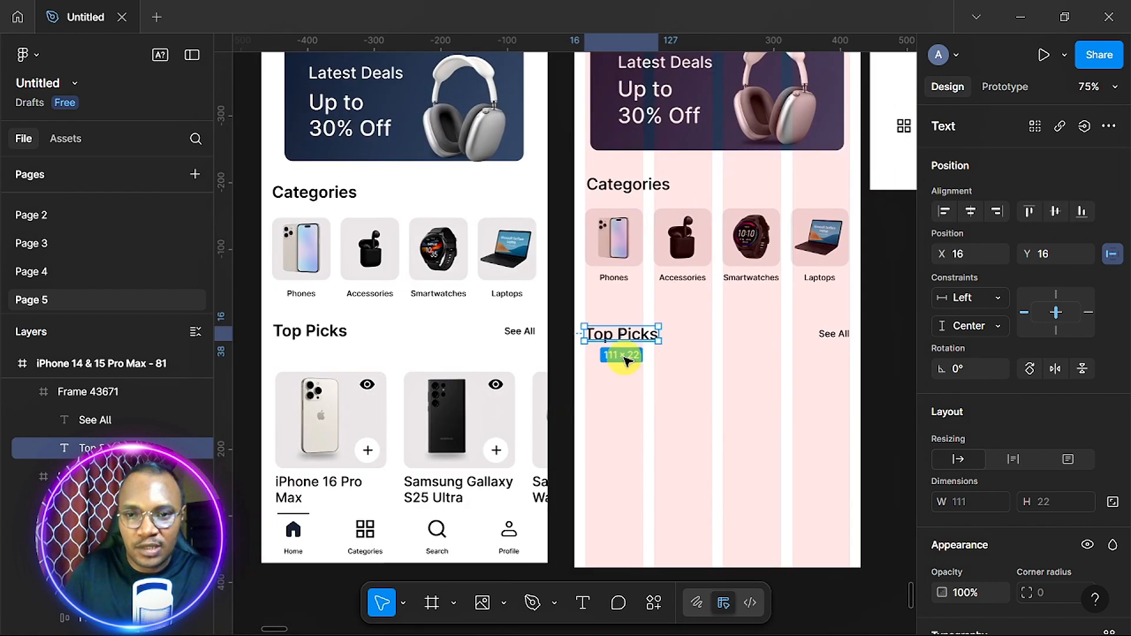
click(701, 345)
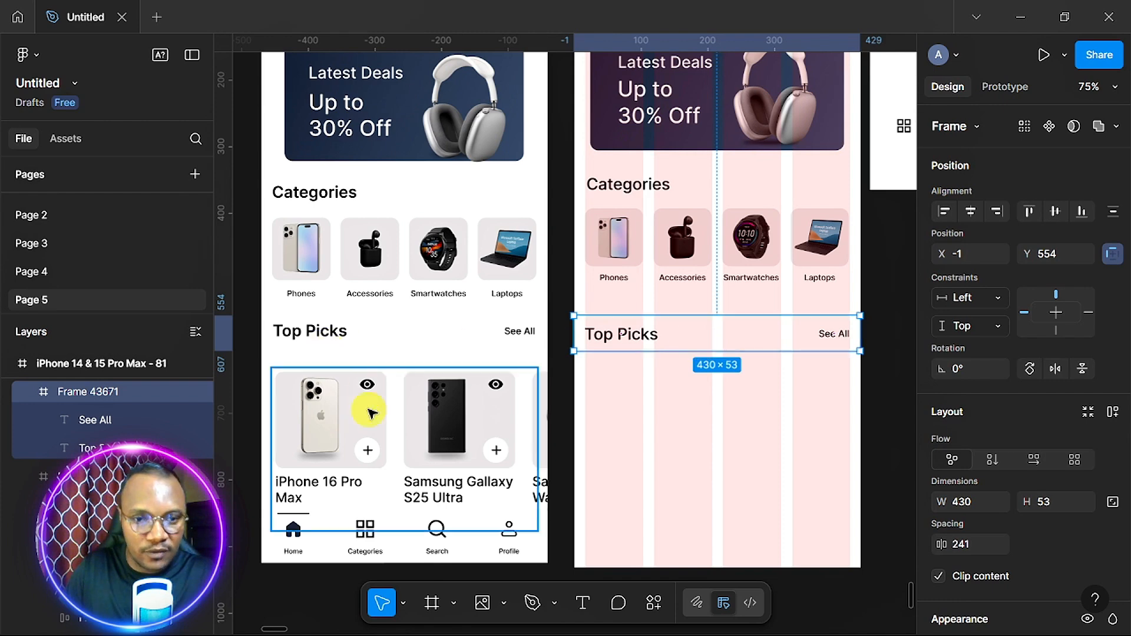
- Move the Home reference frame away from the iPhone 14 & 15 Pro Max frame to widen the gap between them
ctrl+scroll(344, 467, down, 6)
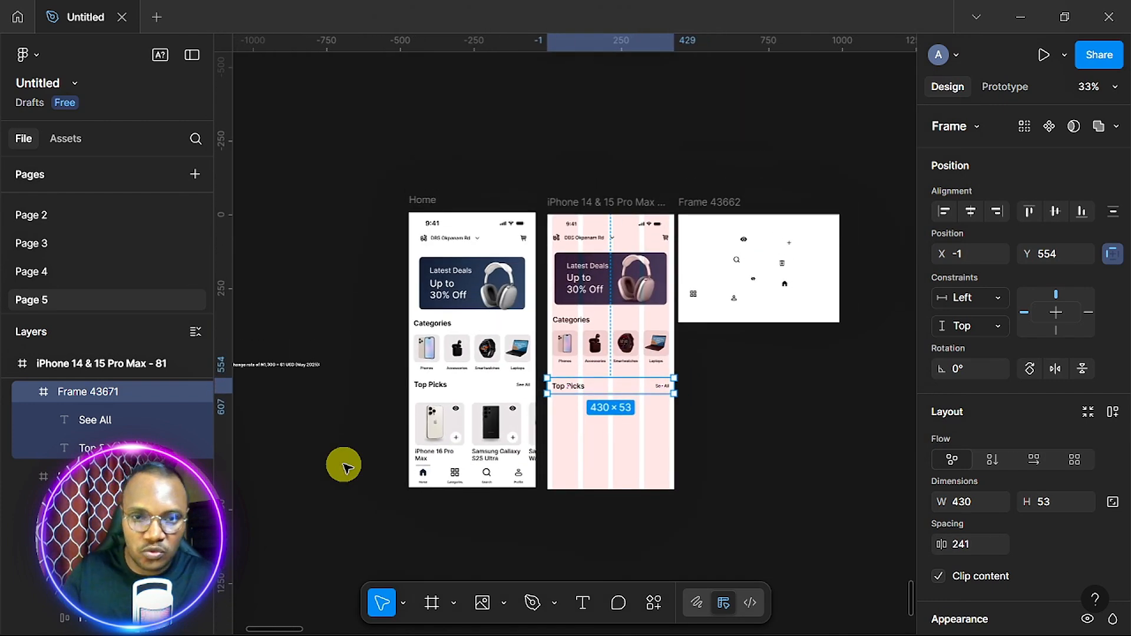
click(427, 207)
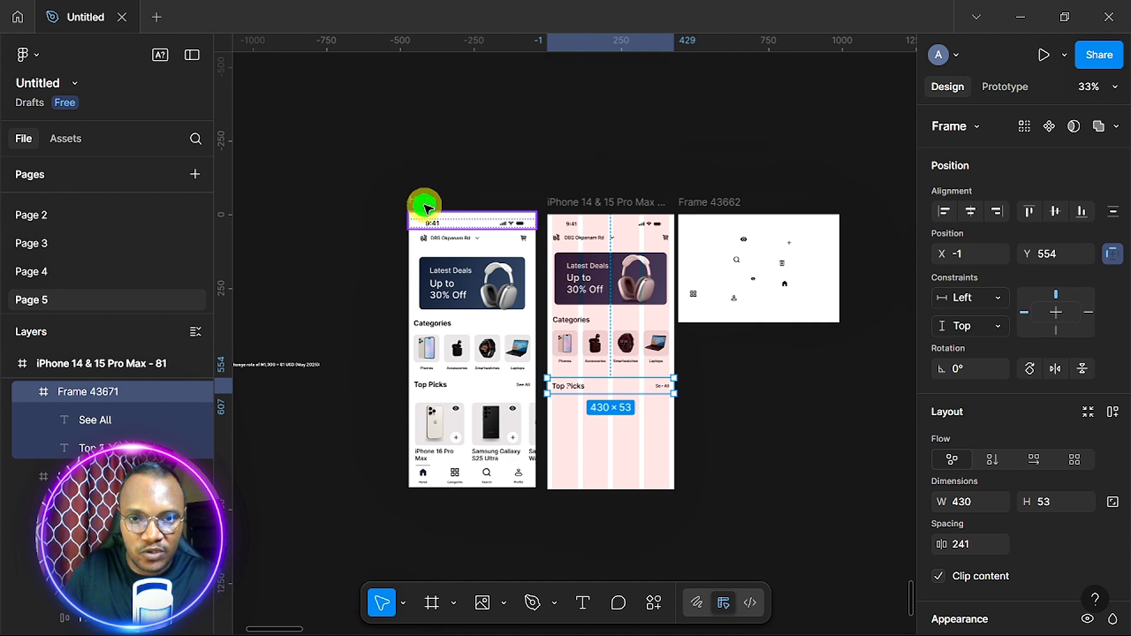
drag(427, 207, 348, 195)
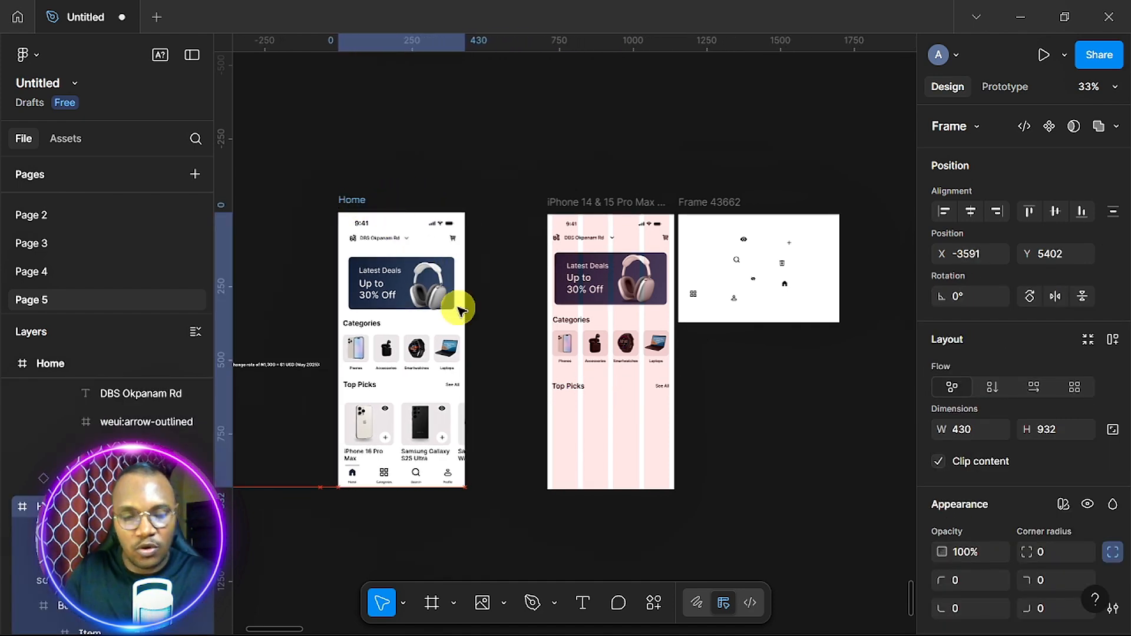
scroll(457, 307, up, 5)
scroll(457, 307, down, 2)
scroll(457, 307, down, 5)
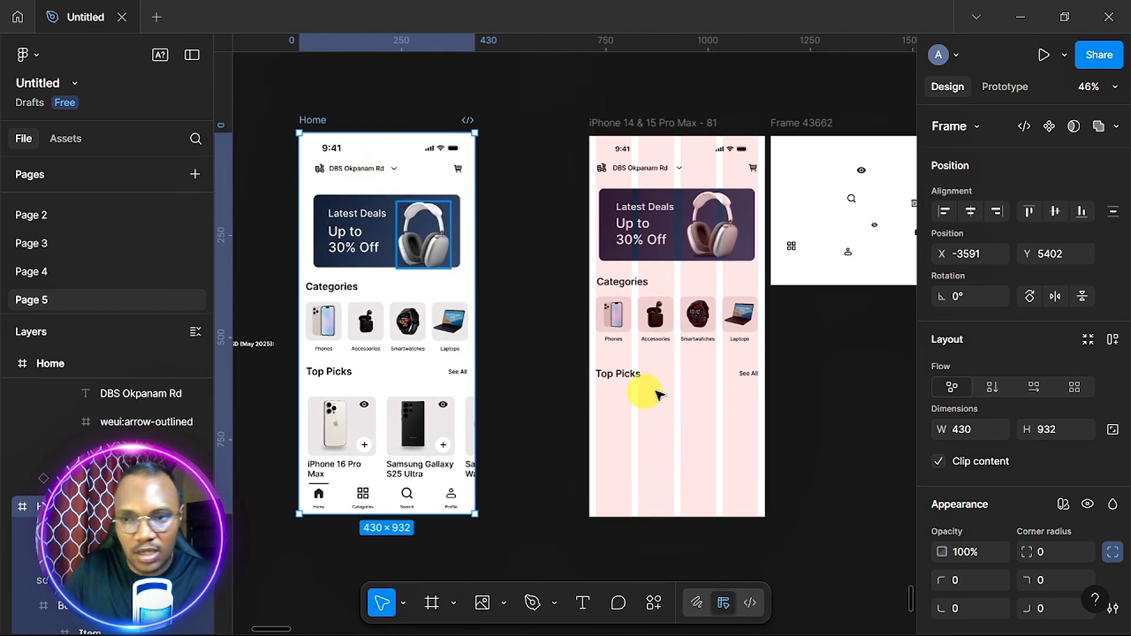
- Turn off content clipping on the Home frame, examine the product rows extending beyond it, and turn clipping back on
click(940, 461)
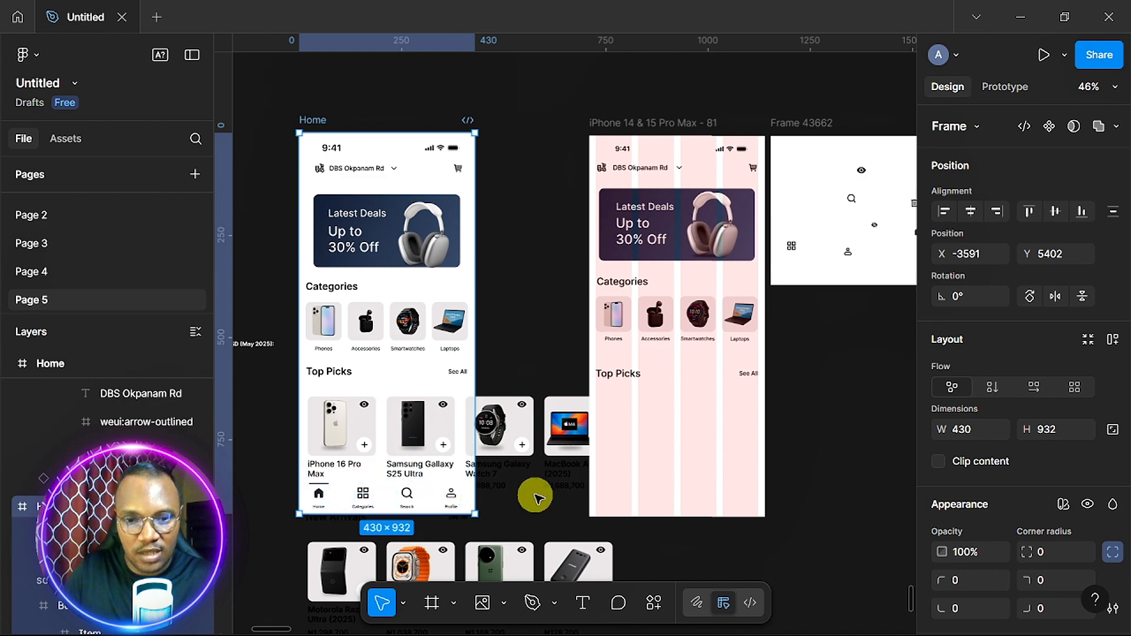
scroll(505, 480, down, 5)
scroll(485, 497, up, 4)
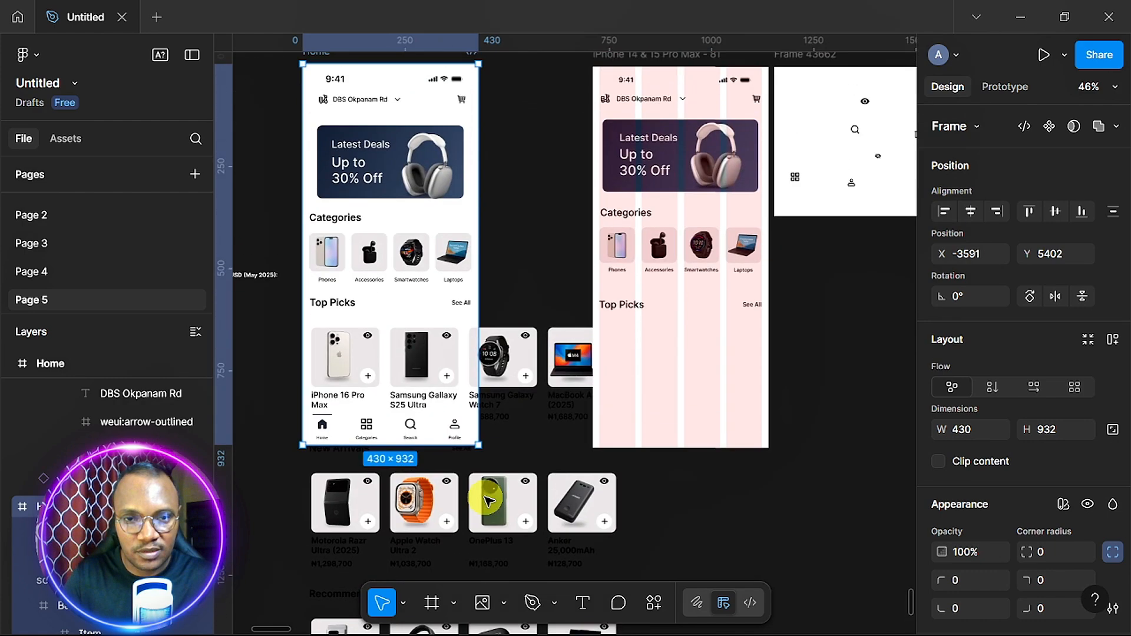
scroll(488, 501, up, 3)
scroll(488, 501, right, 2)
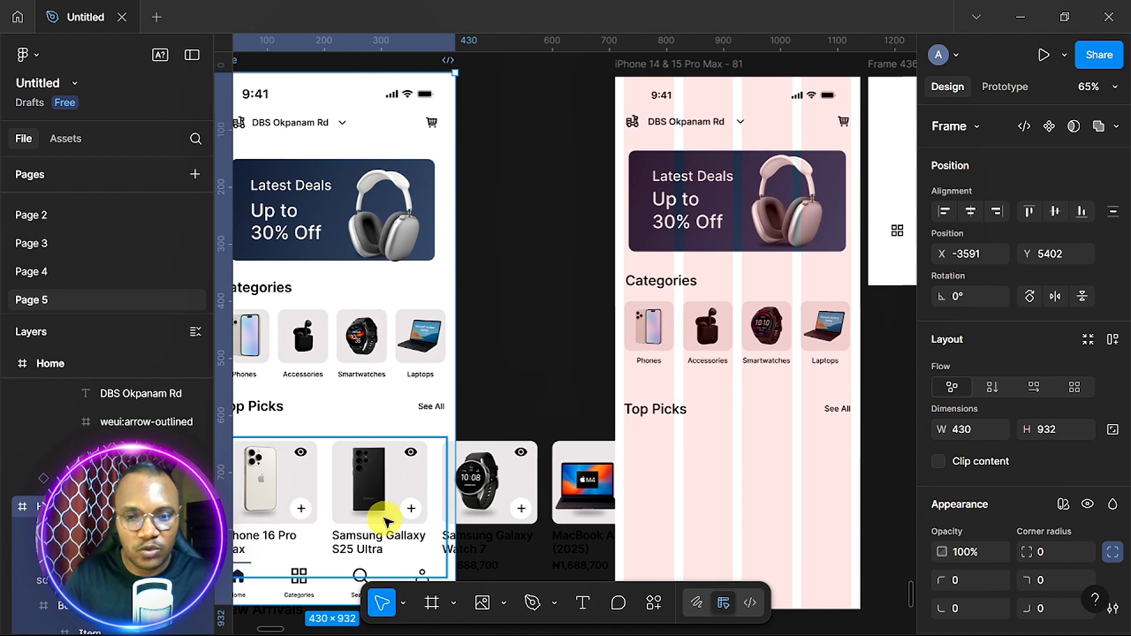
scroll(386, 521, down, 4)
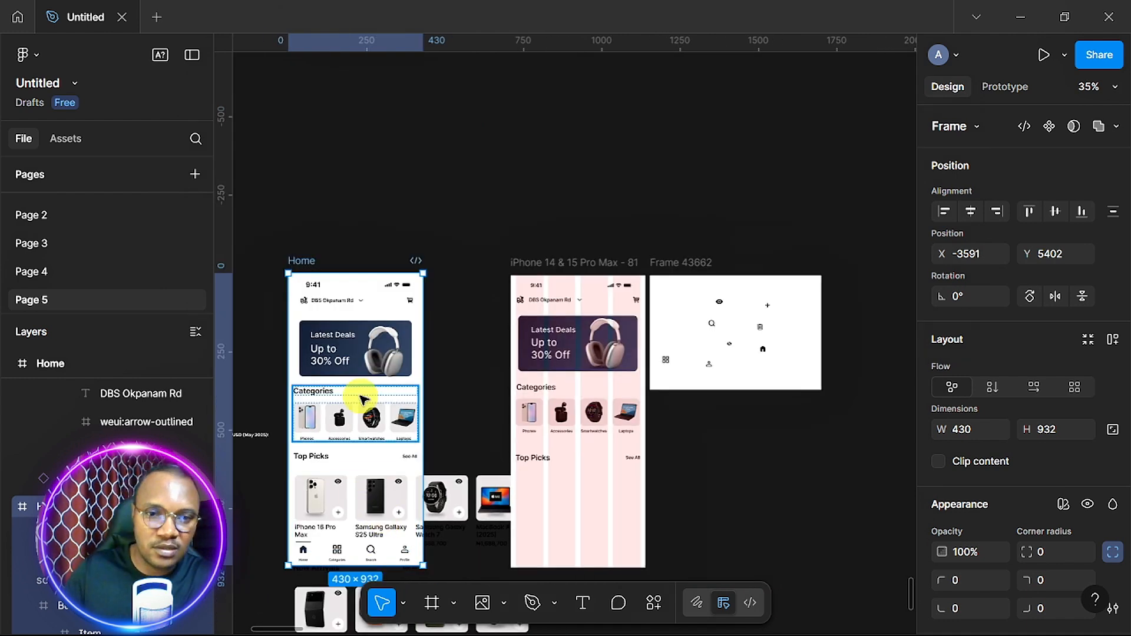
click(939, 461)
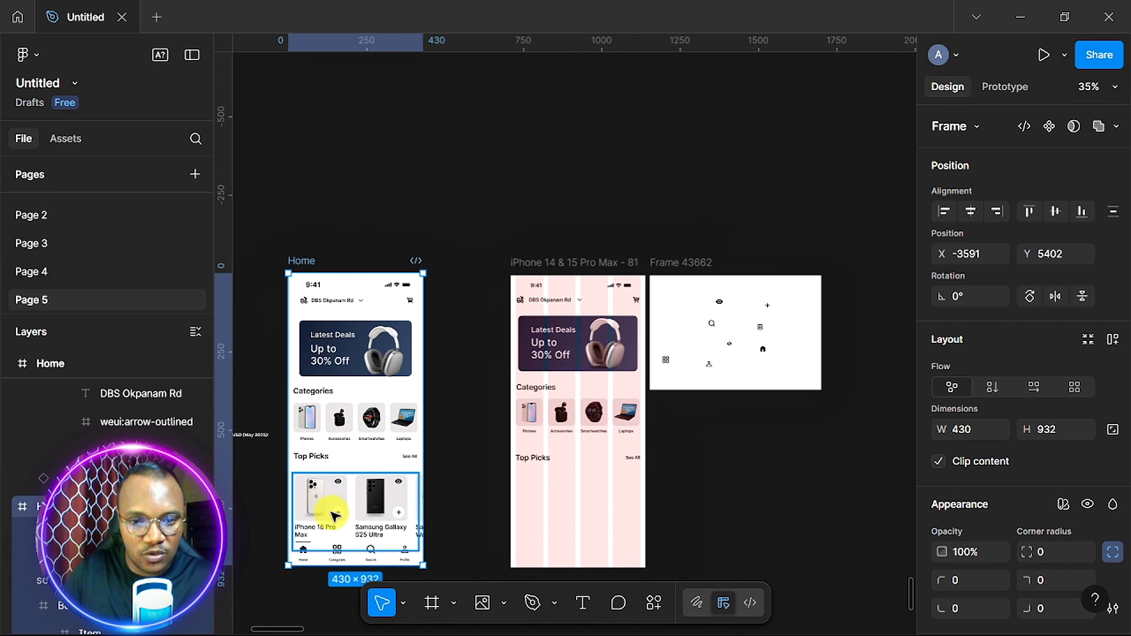
- Copy the iPhone 16 Pro Max product card from the Home frame to the empty canvas below Frame 43662 as a reference
click(333, 517)
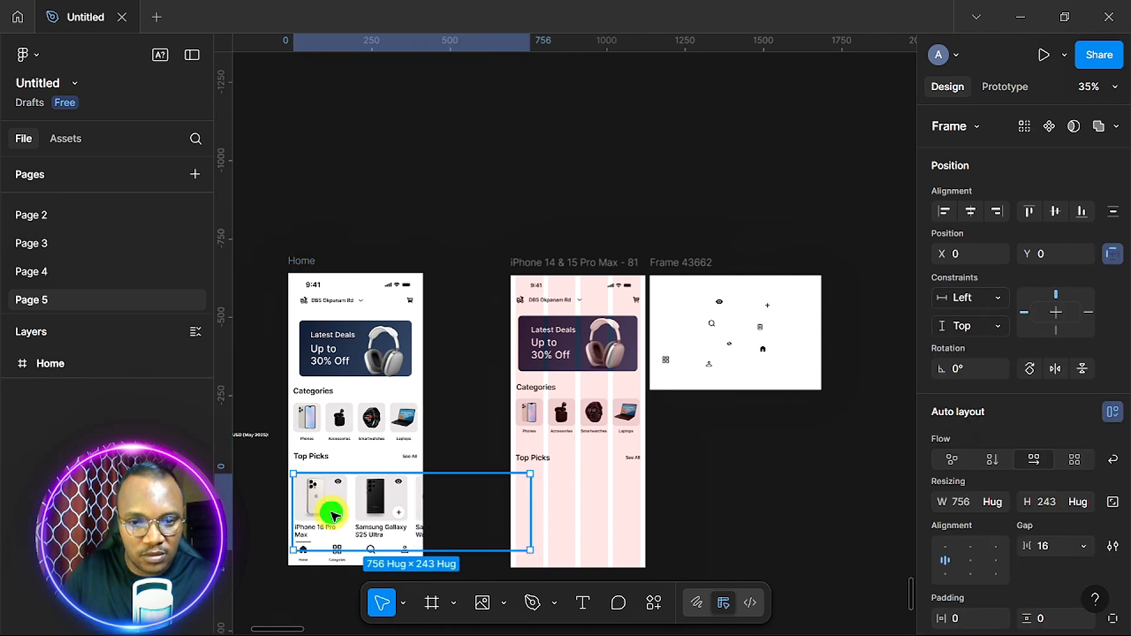
click(333, 517)
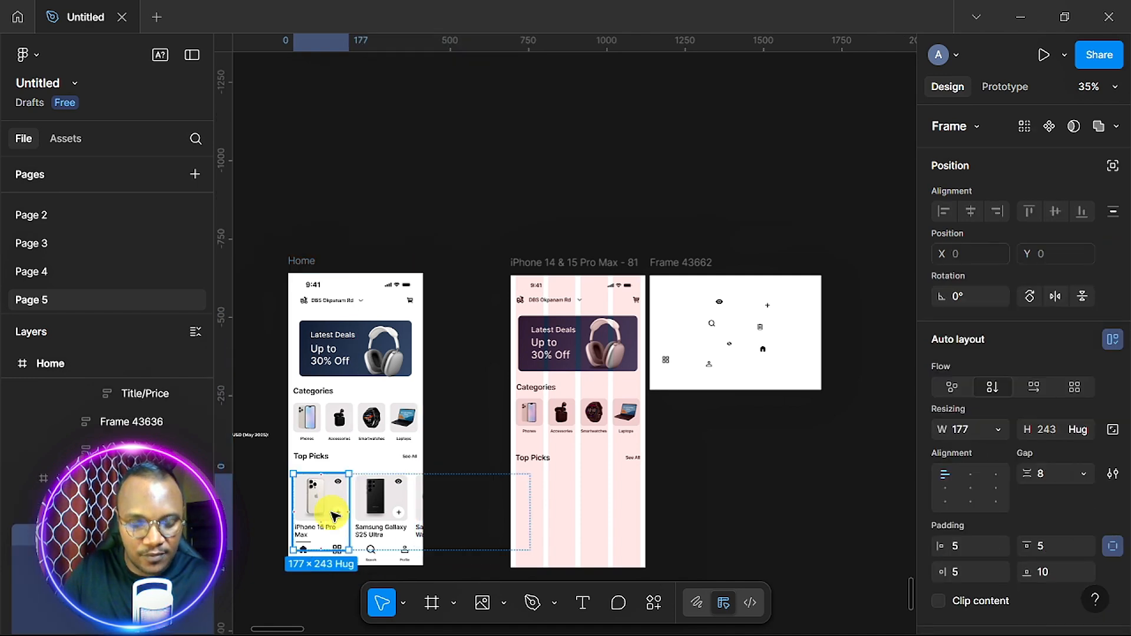
drag(337, 518, 718, 493)
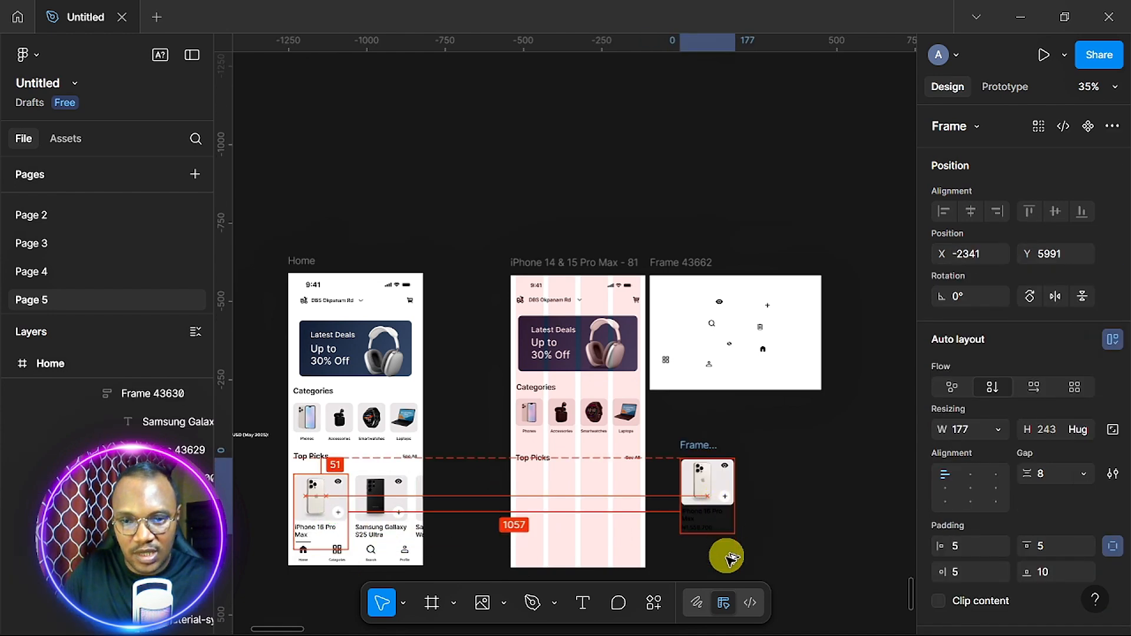
key(shift+2)
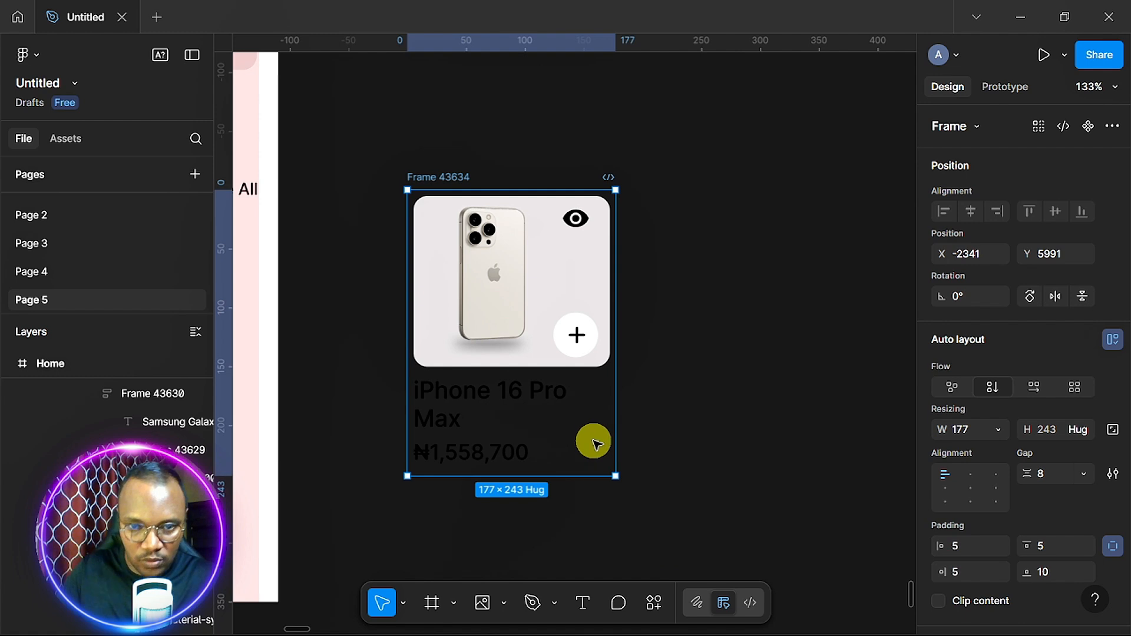
scroll(593, 442, right, 3)
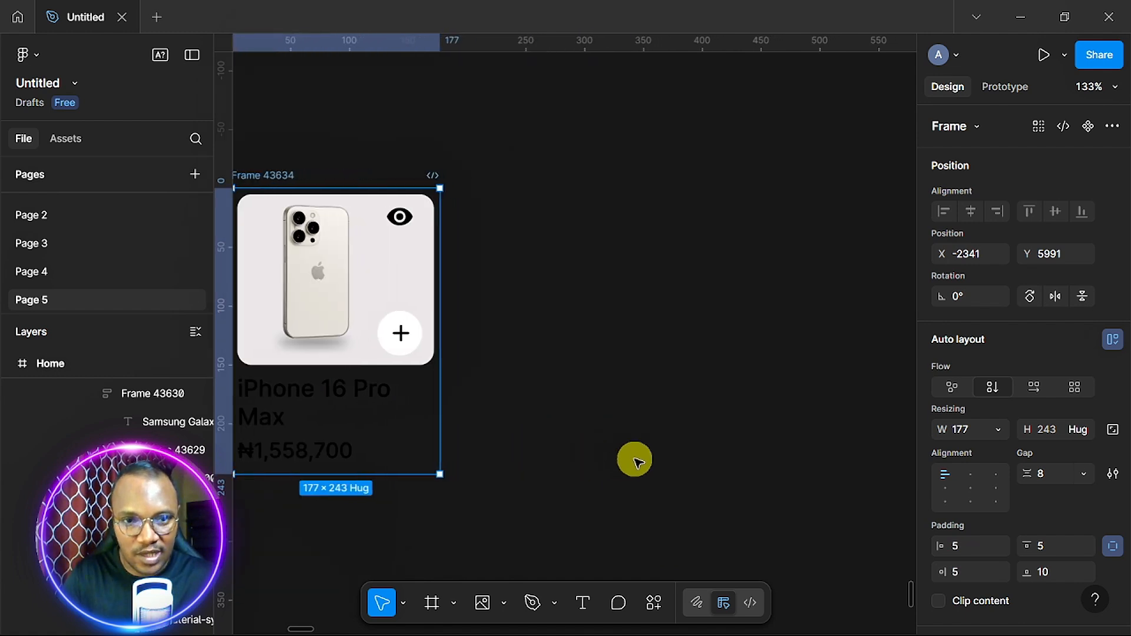
scroll(557, 436, left, 1)
scroll(557, 436, left, 1)
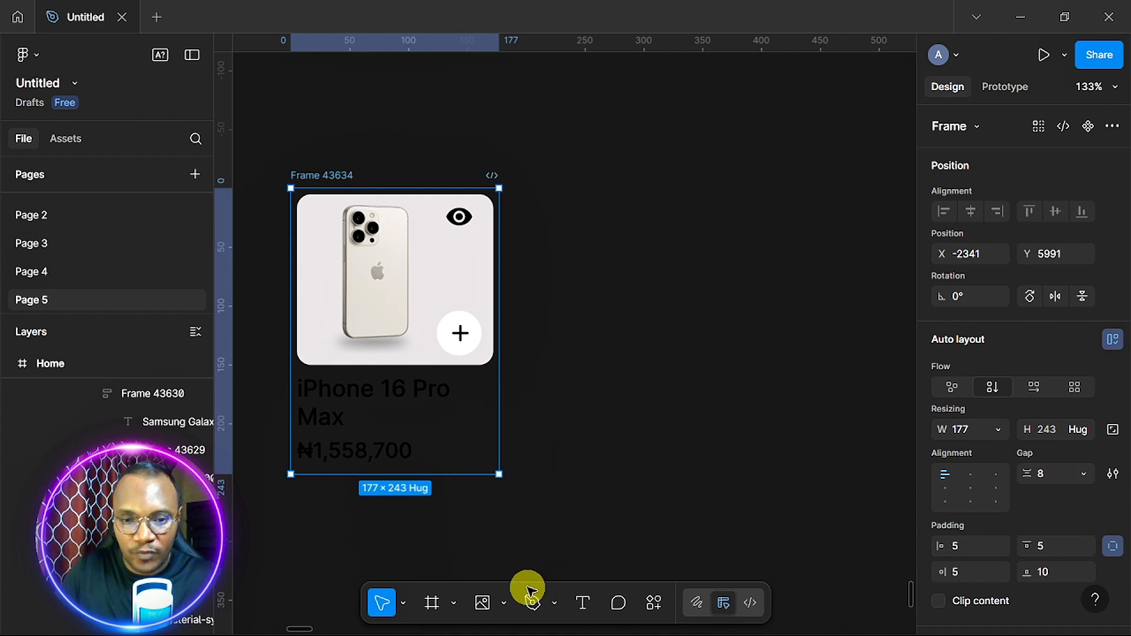
- Draw a frame about 178 × 150 below the Top Picks title, starting at the first column, with a corner radius of 12
click(429, 602)
scroll(556, 198, left, 10)
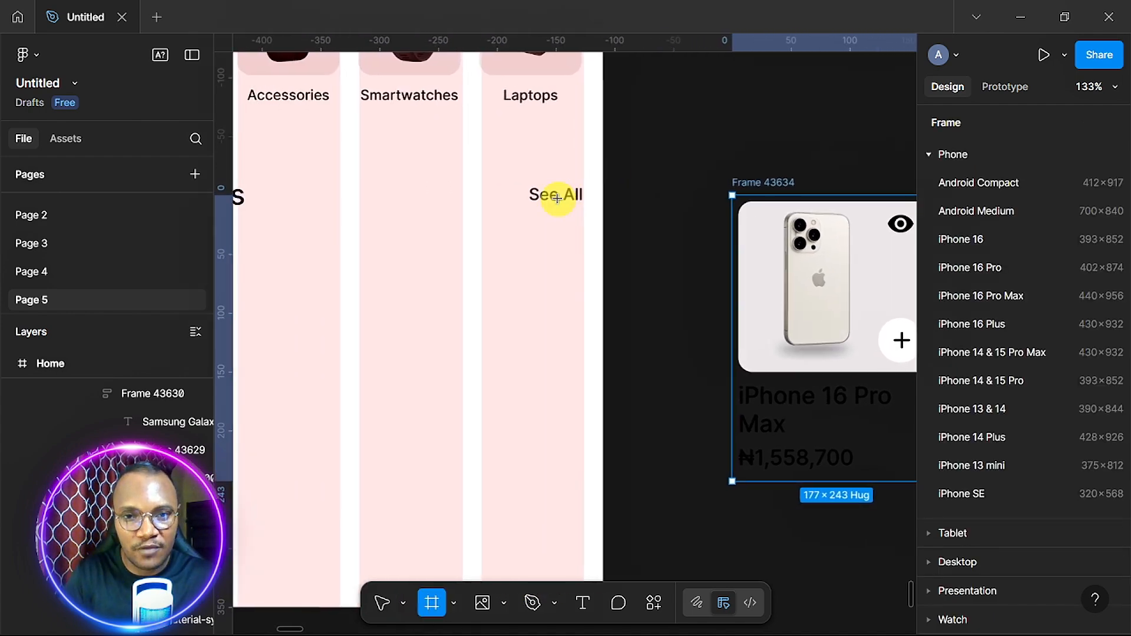
scroll(557, 198, left, 5)
scroll(557, 198, down, 2)
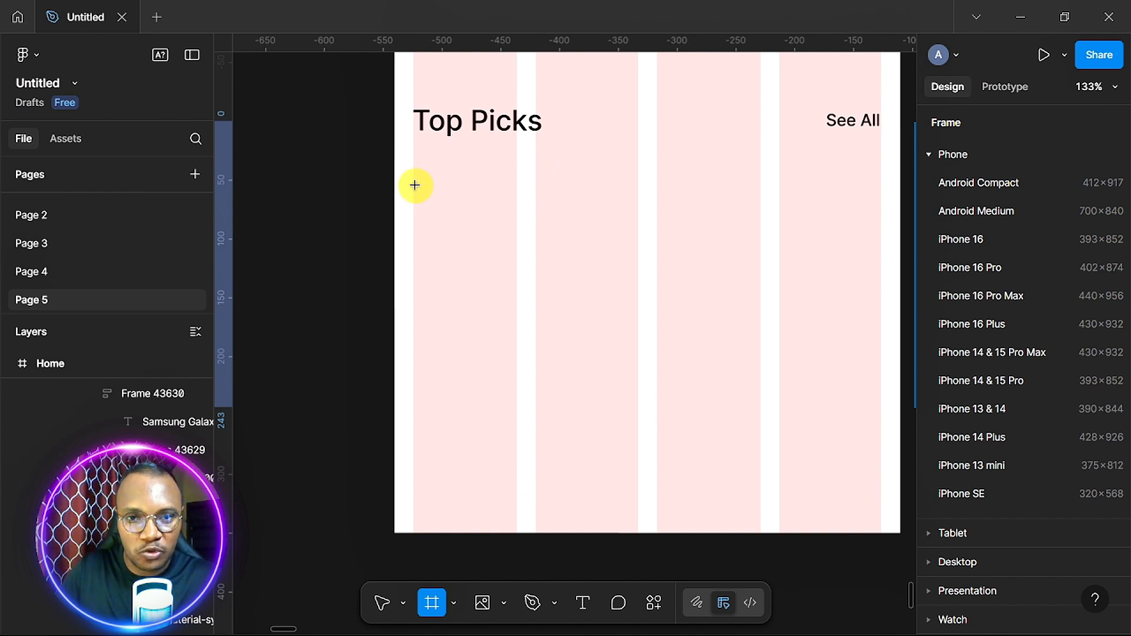
drag(413, 186, 624, 362)
scroll(1009, 428, down, 3)
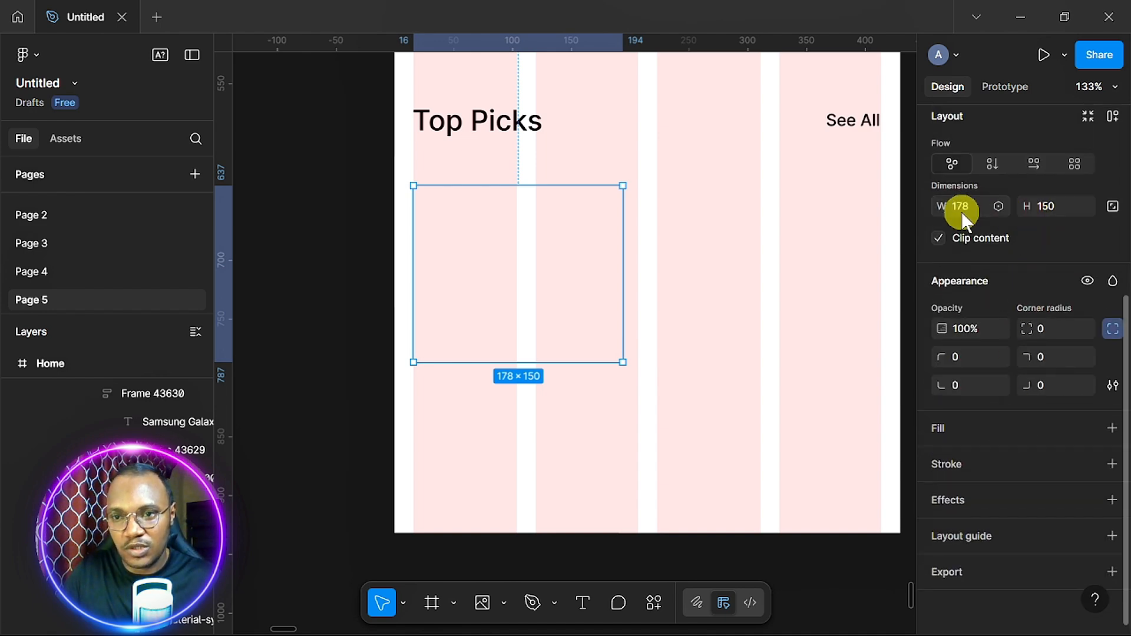
scroll(625, 309, down, 4)
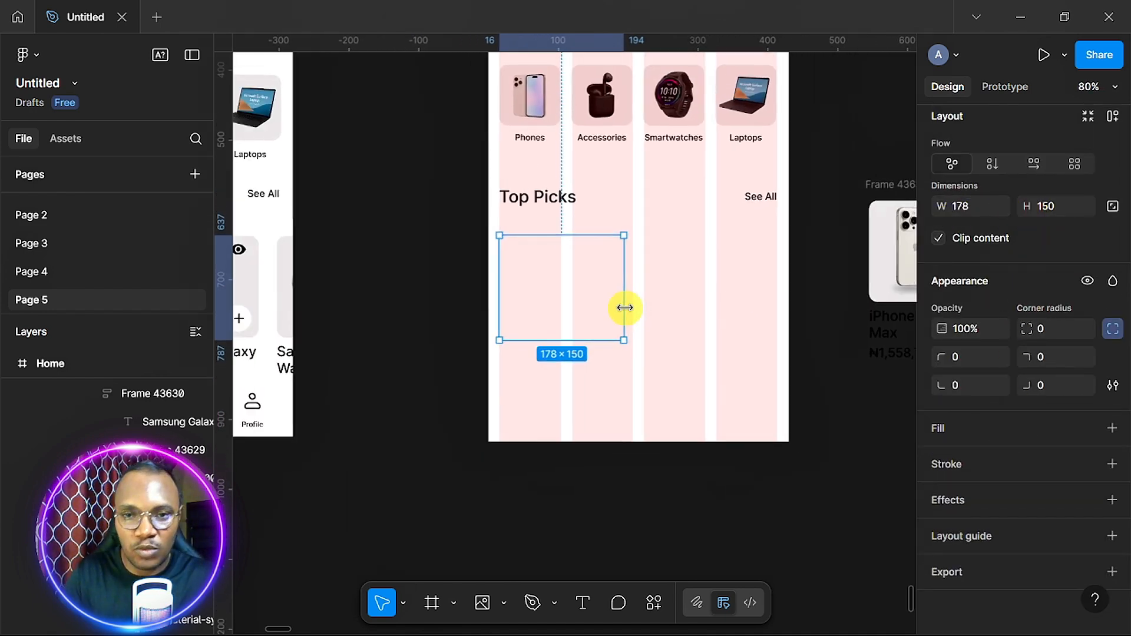
scroll(625, 308, right, 2)
scroll(537, 352, down, 2)
scroll(538, 352, left, 2)
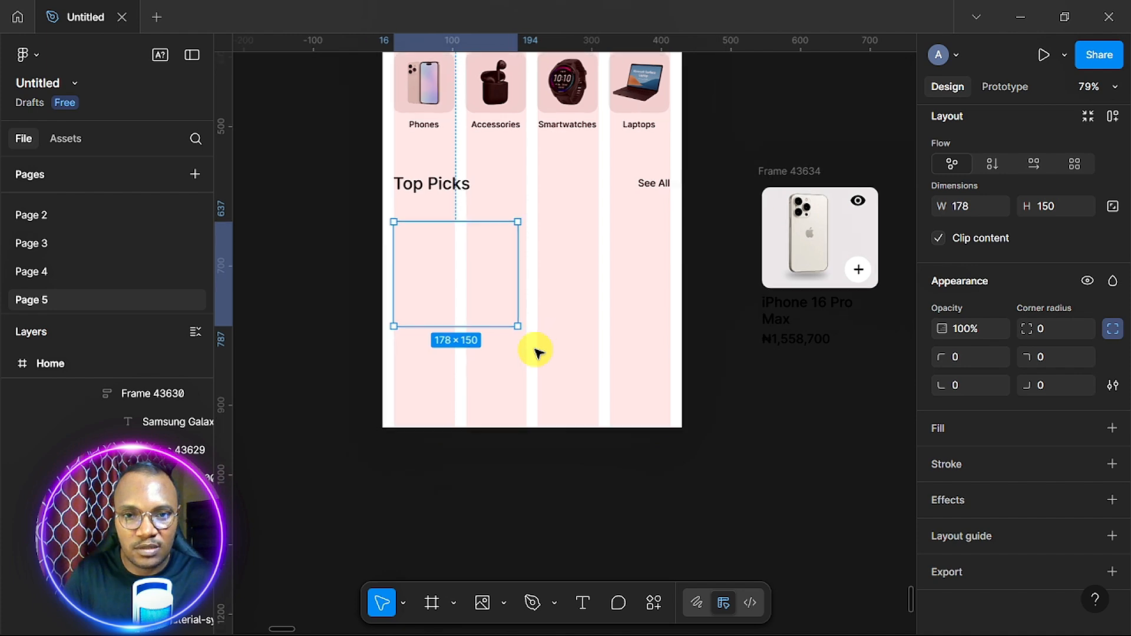
scroll(537, 352, up, 3)
scroll(537, 353, up, 2)
scroll(537, 352, up, 1)
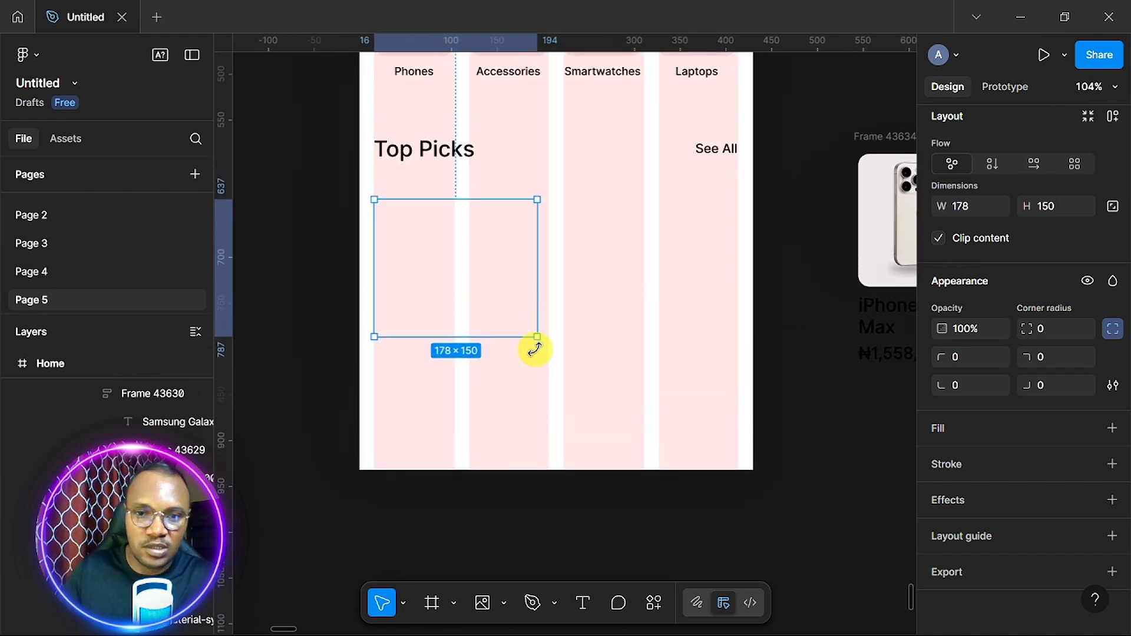
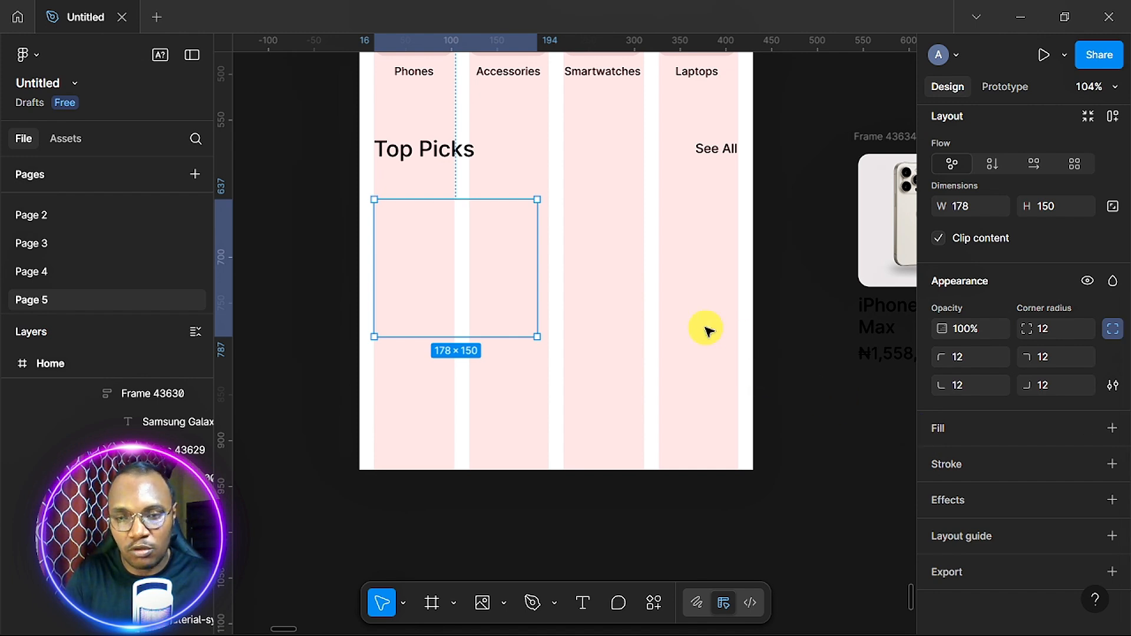
- Fill the new Top Picks card frame with EBE8E8, sampled from a category card's background
scroll(707, 328, up, 3)
scroll(707, 328, left, 2)
scroll(707, 328, right, 5)
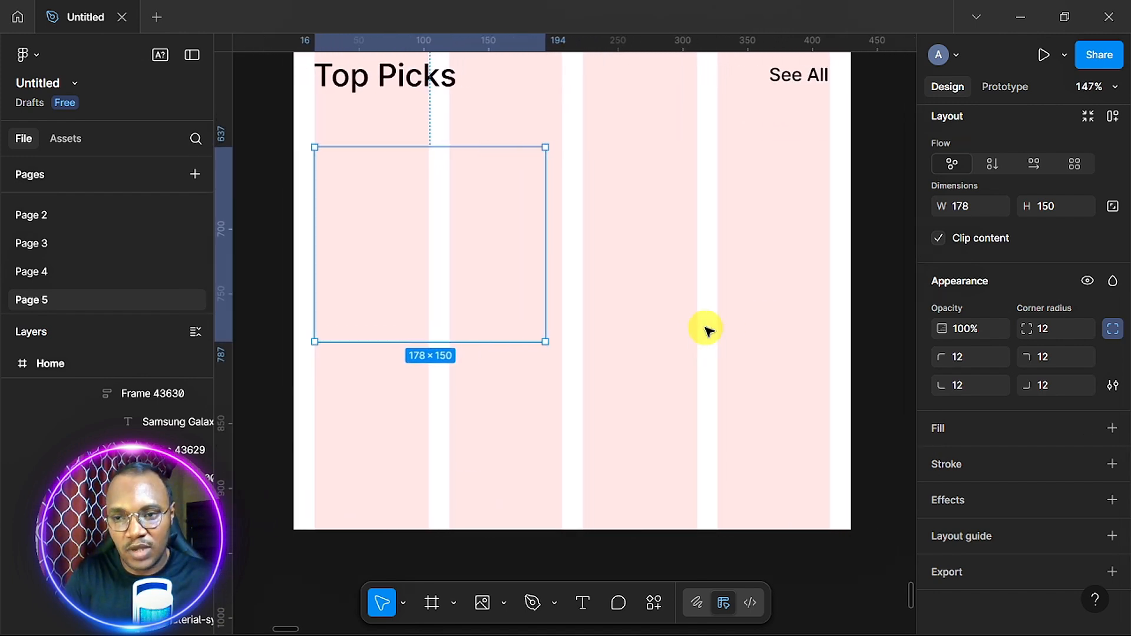
scroll(706, 328, left, 5)
scroll(707, 329, up, 3)
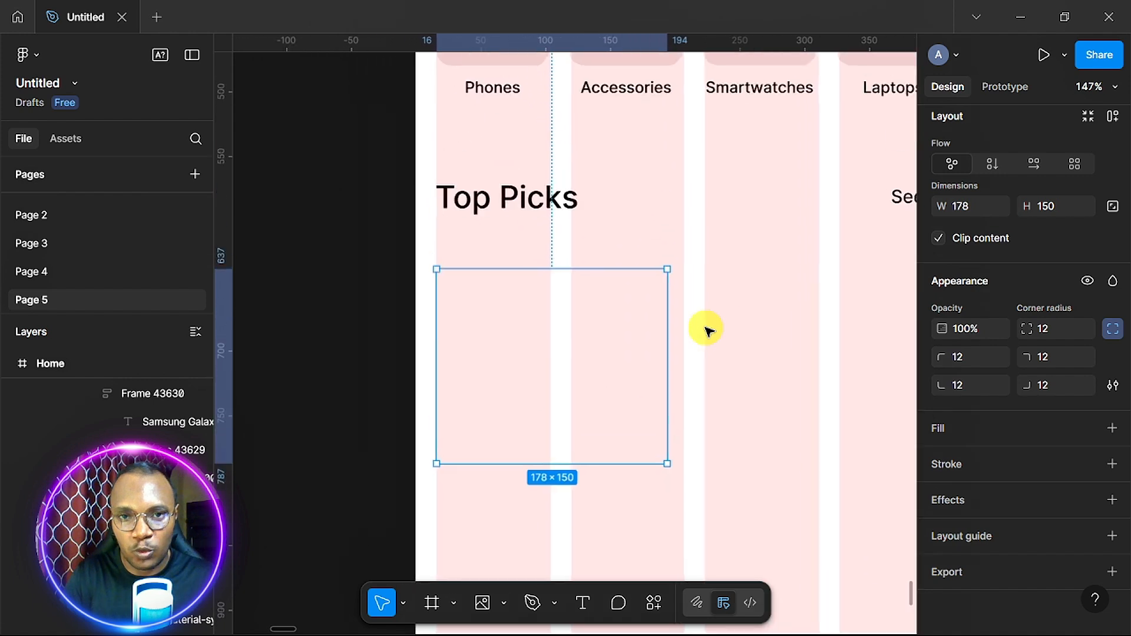
scroll(707, 328, down, 1)
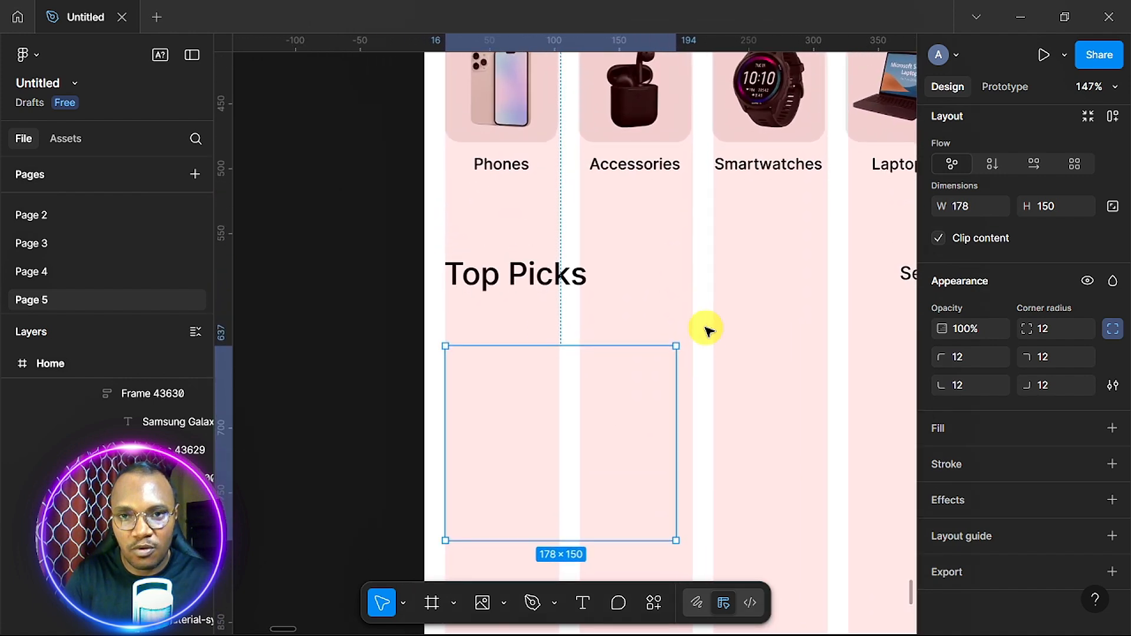
scroll(707, 328, down, 1)
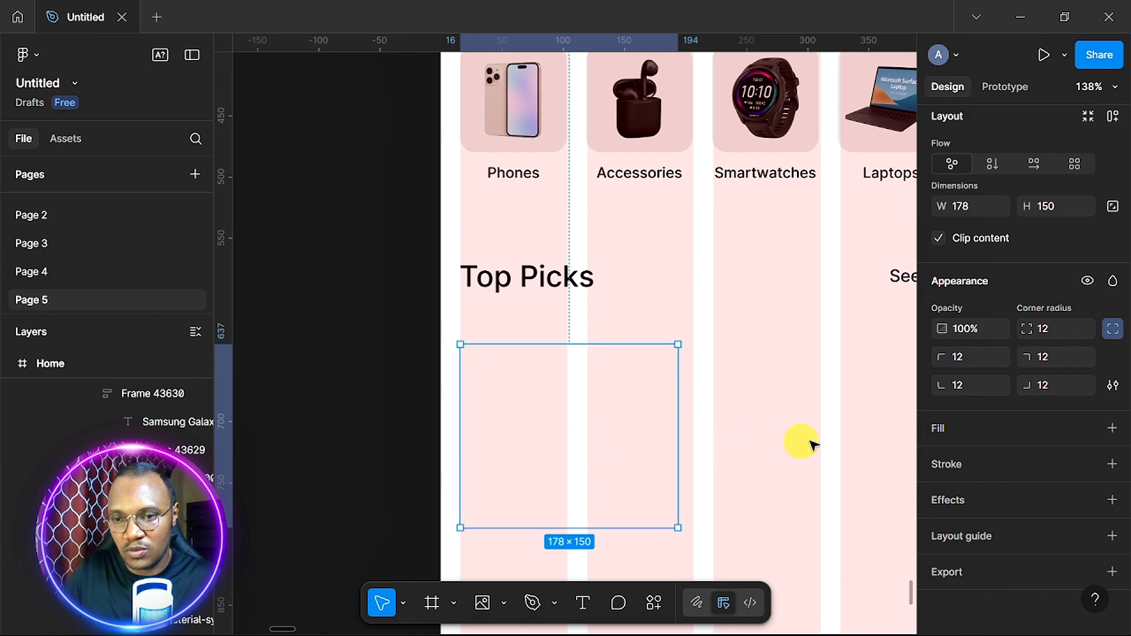
click(1112, 428)
click(942, 461)
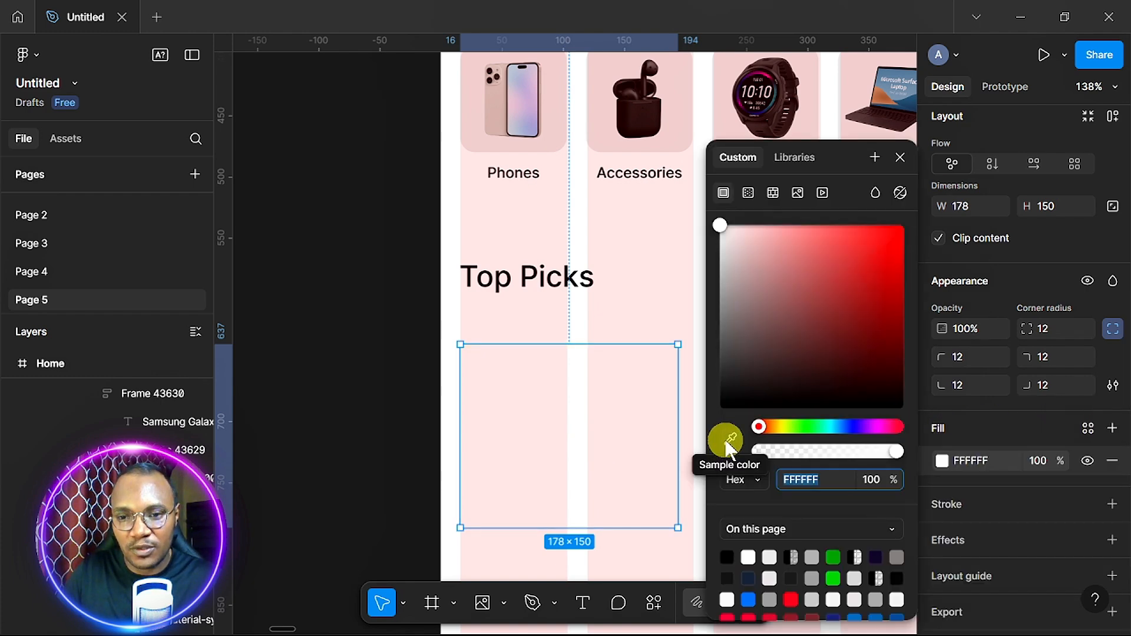
click(729, 442)
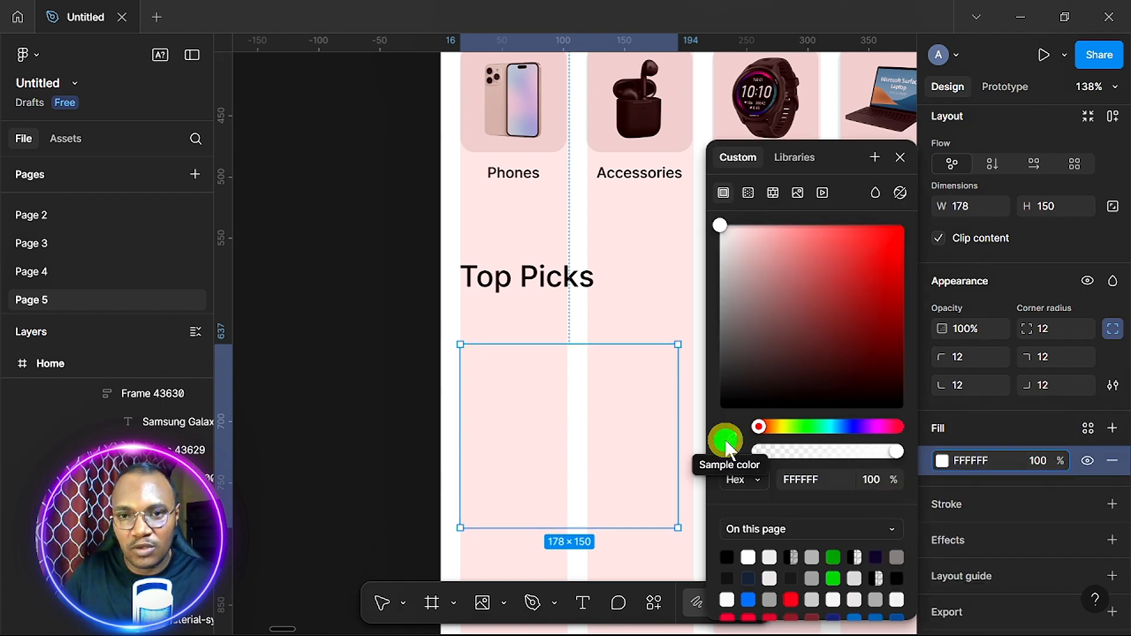
click(600, 130)
click(900, 158)
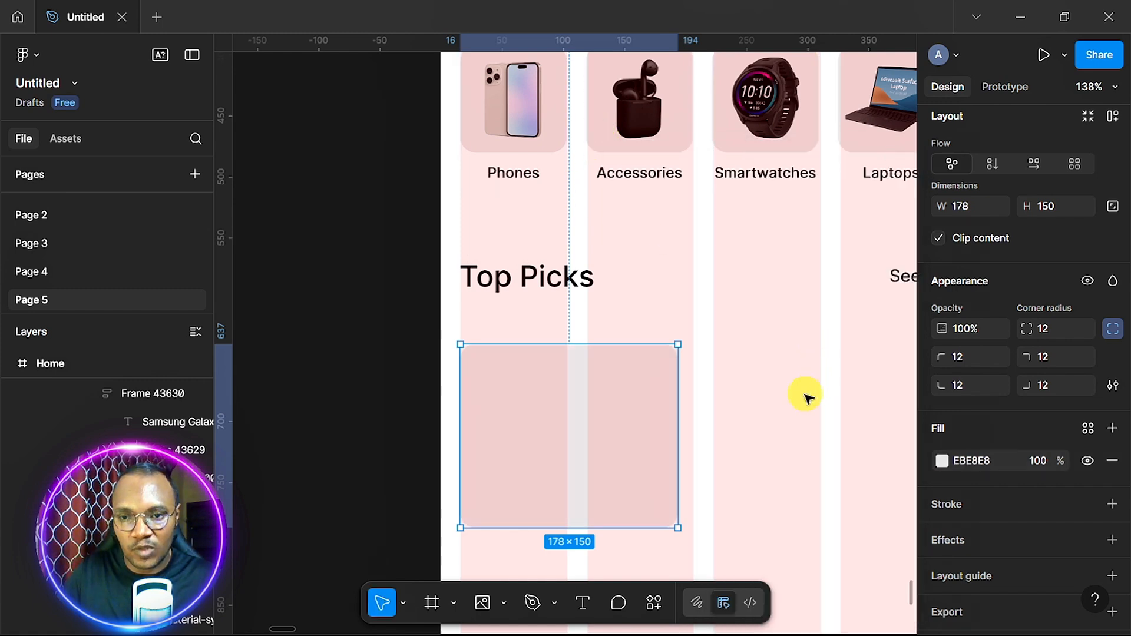
- Move the eye icon from Frame 43662 into the upper-right corner of the new Top Picks card
click(801, 407)
scroll(799, 405, down, 5)
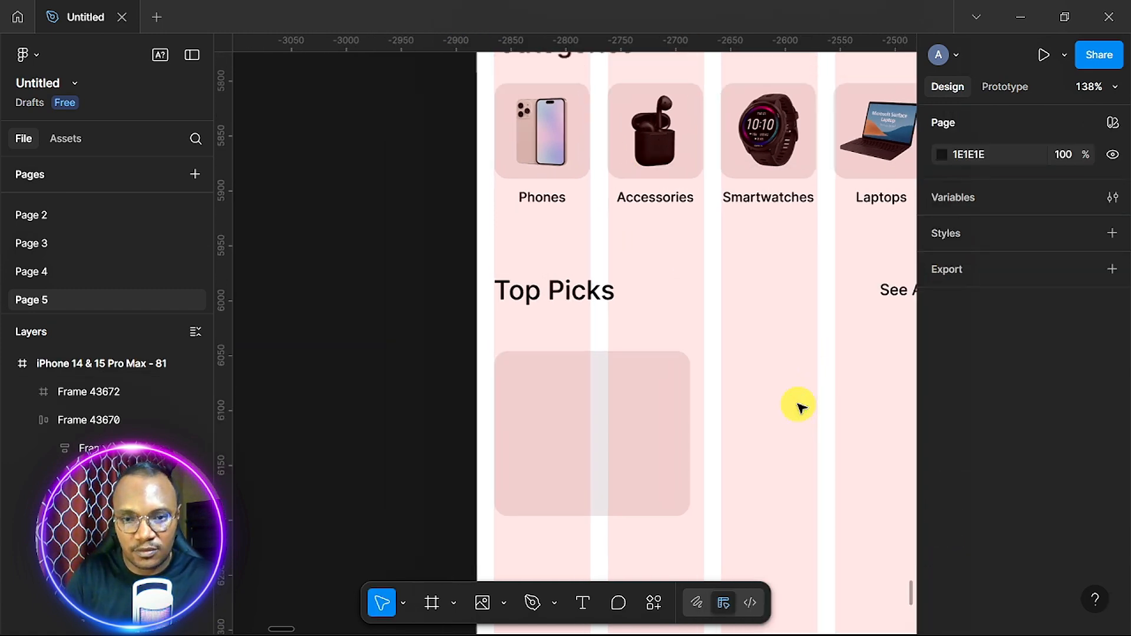
scroll(800, 406, right, 3)
scroll(800, 406, right, 2)
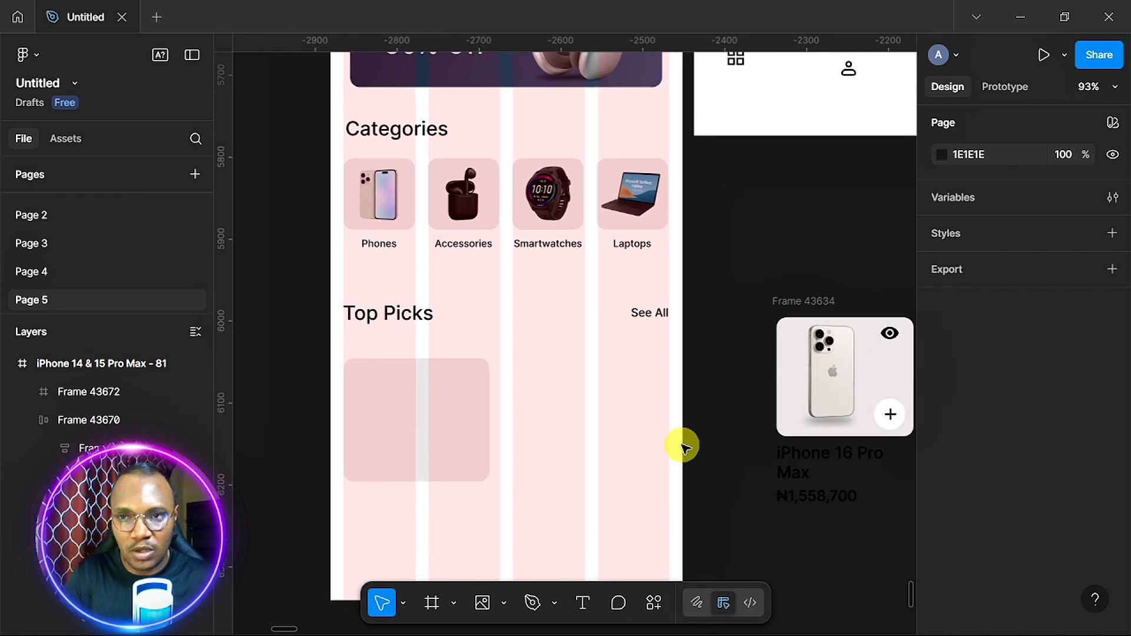
scroll(681, 445, right, 2)
click(730, 337)
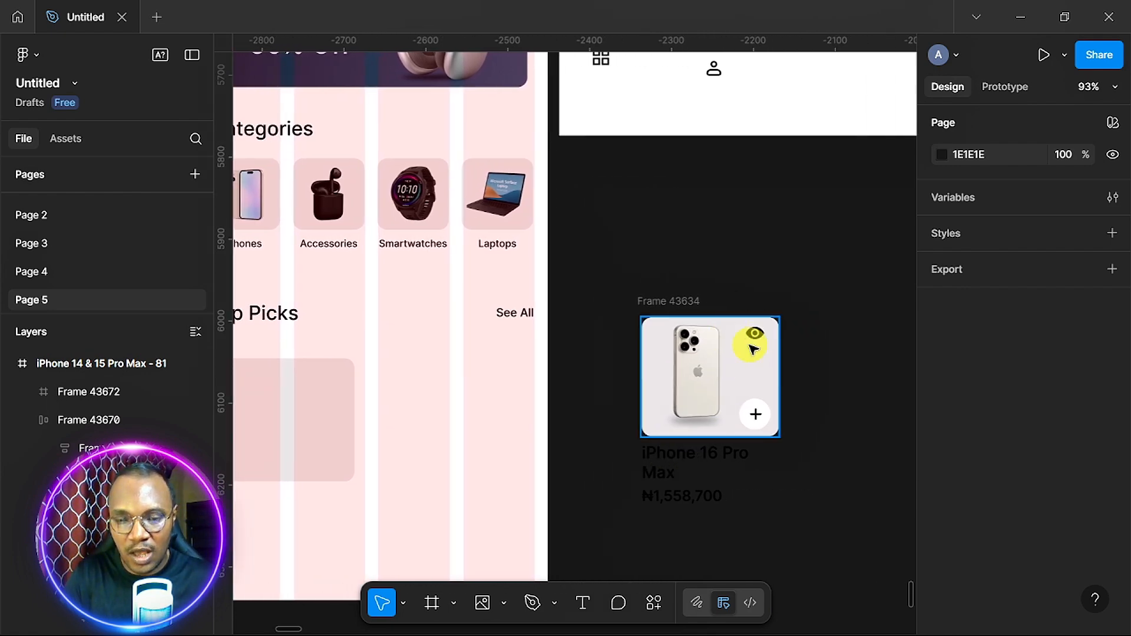
scroll(640, 388, up, 7)
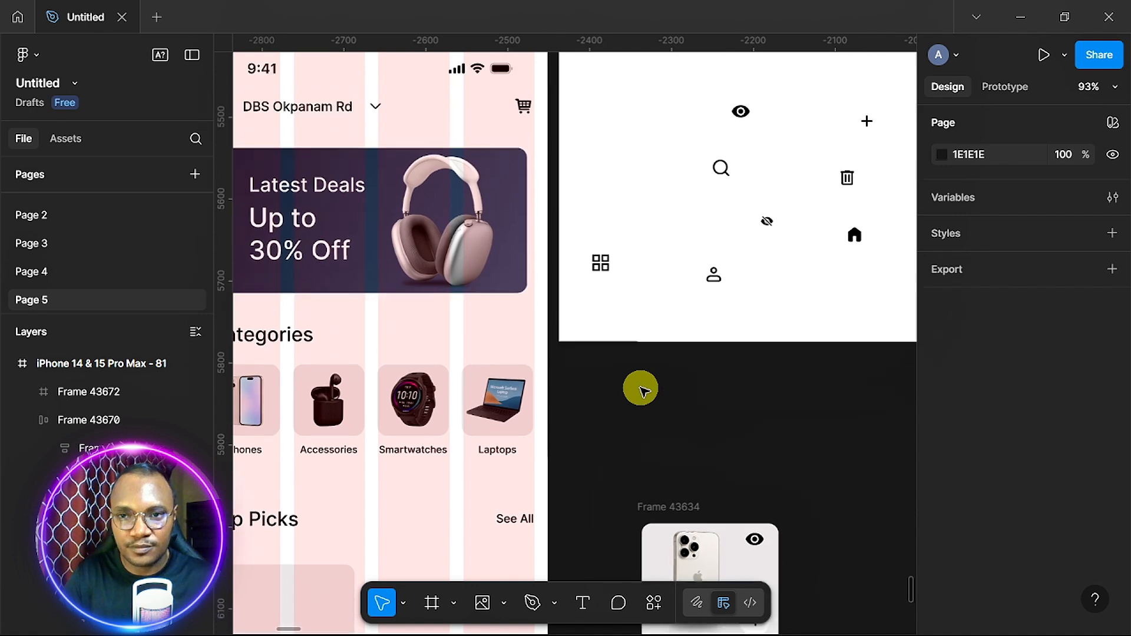
click(740, 144)
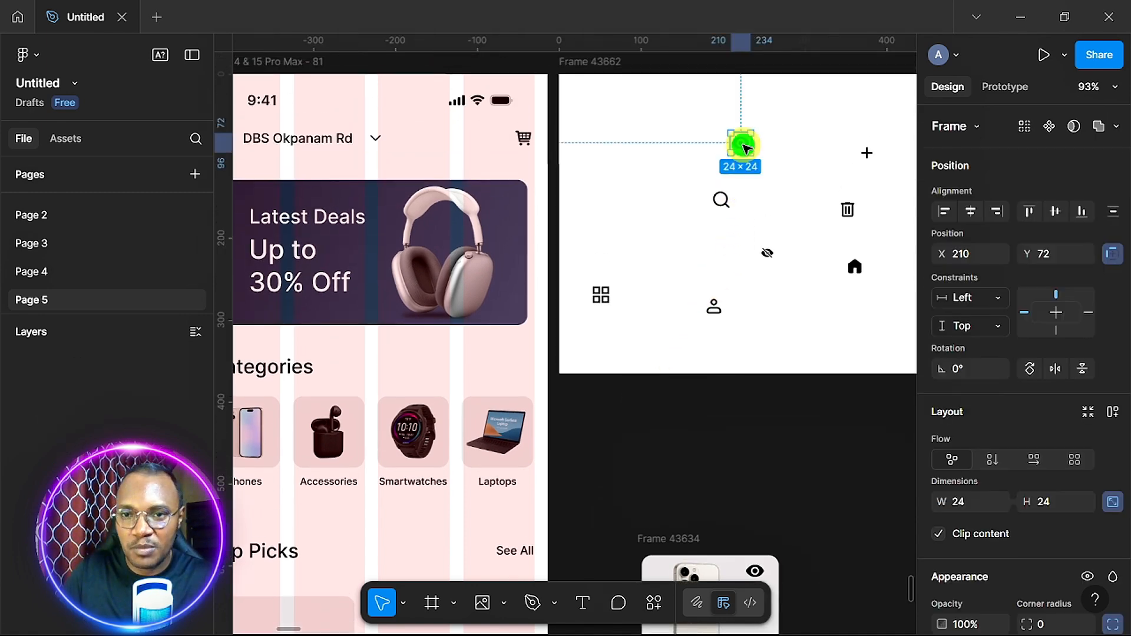
drag(745, 148, 330, 609)
drag(328, 626, 337, 464)
click(410, 471)
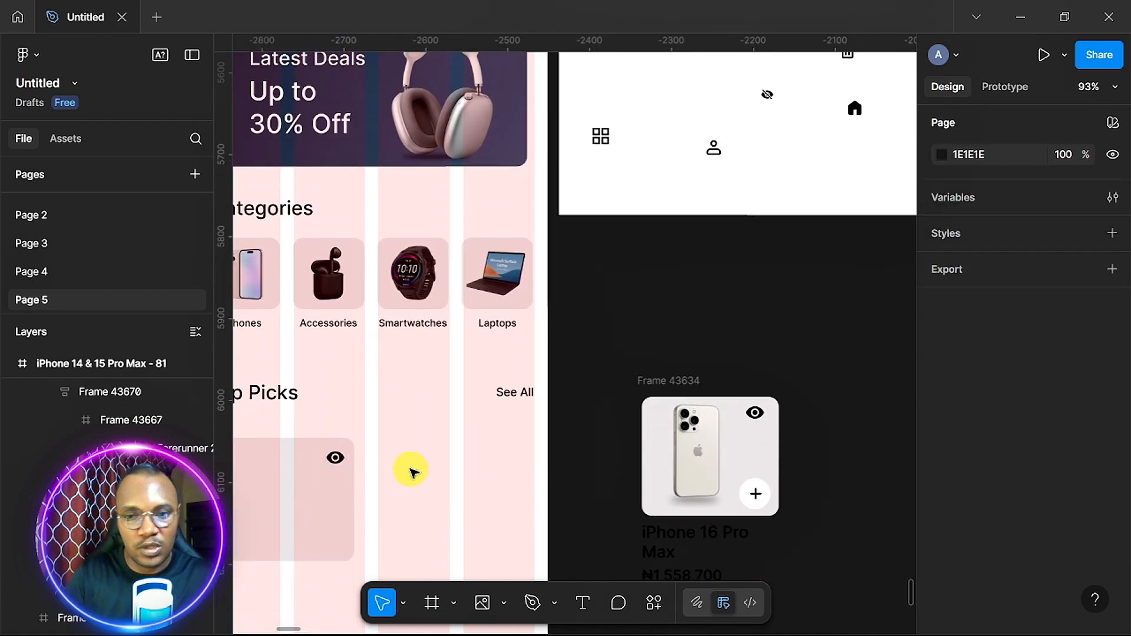
- Compare the new Top Picks card and its eye icon with the iPhone 16 Pro Max reference card
scroll(410, 472, left, 3)
scroll(411, 471, down, 3)
scroll(411, 471, up, 5)
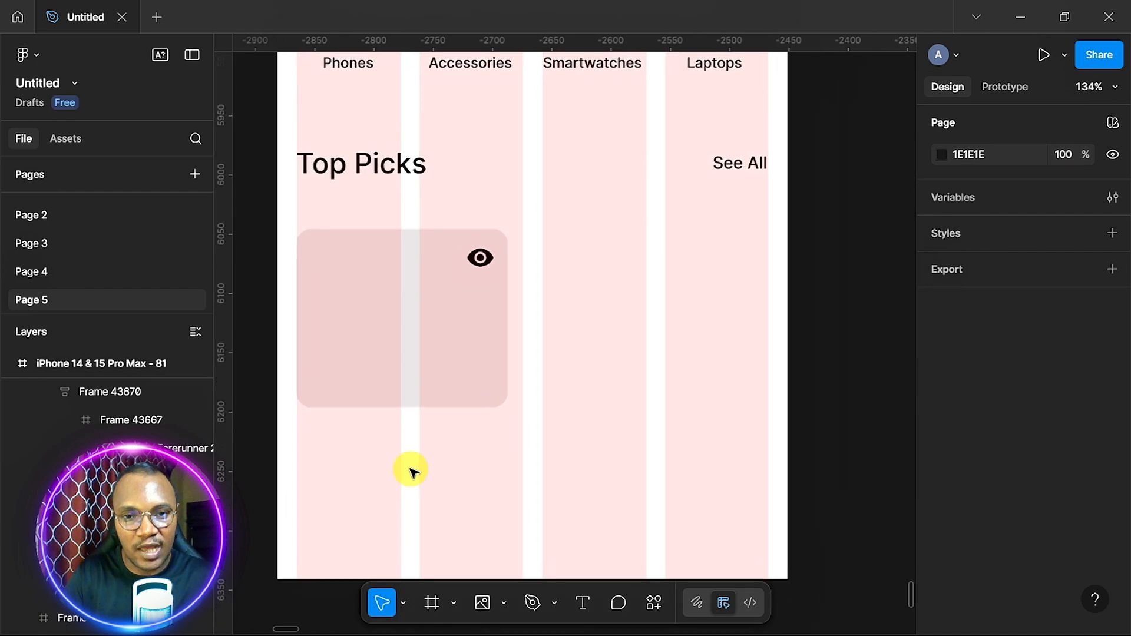
scroll(410, 471, up, 2)
scroll(411, 471, left, 1)
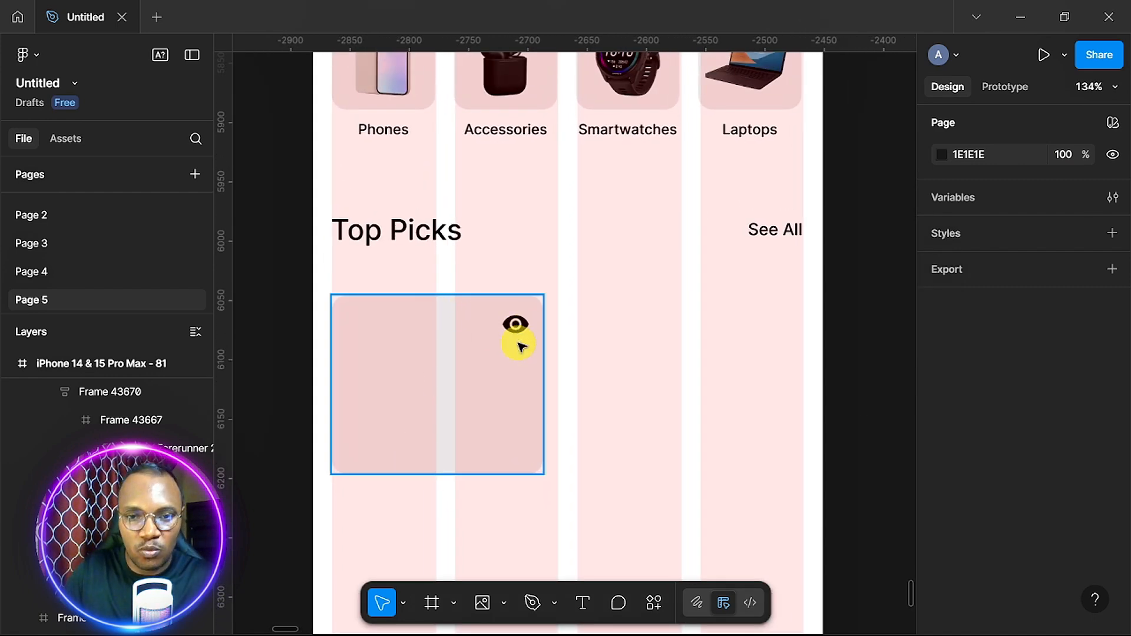
scroll(605, 436, down, 5)
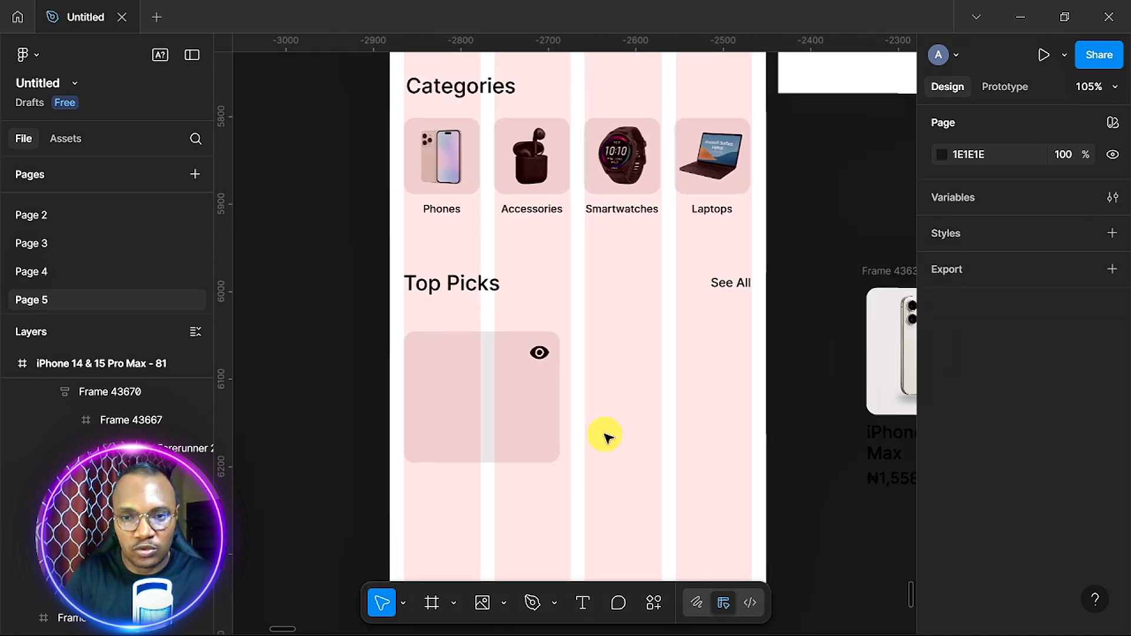
scroll(605, 436, up, 2)
scroll(605, 436, up, 4)
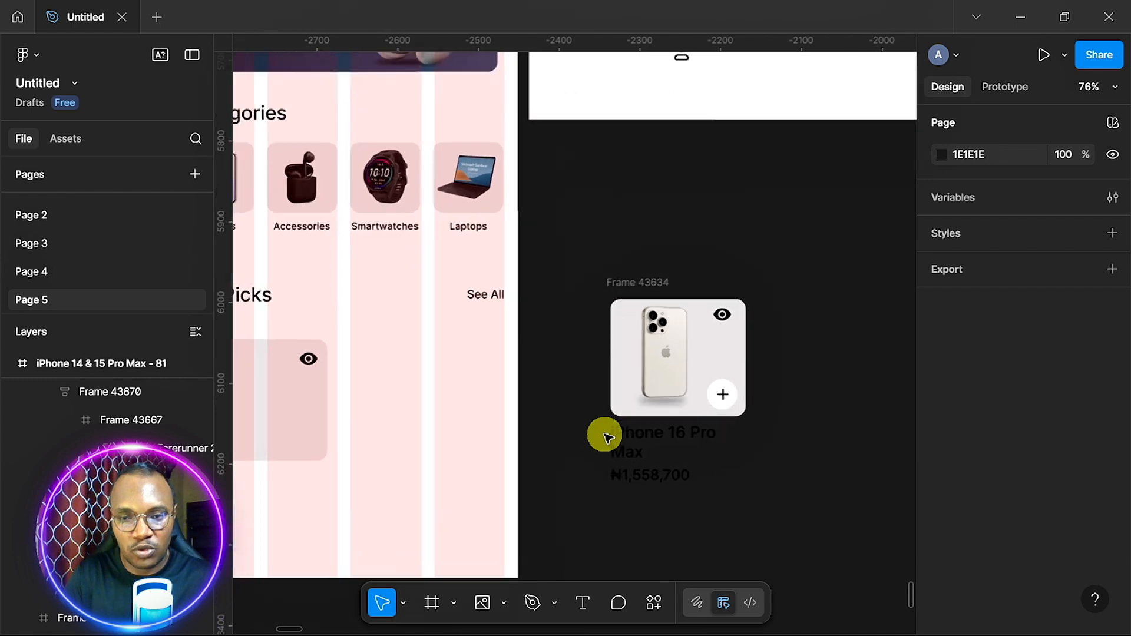
scroll(605, 436, down, 2)
scroll(605, 436, down, 2)
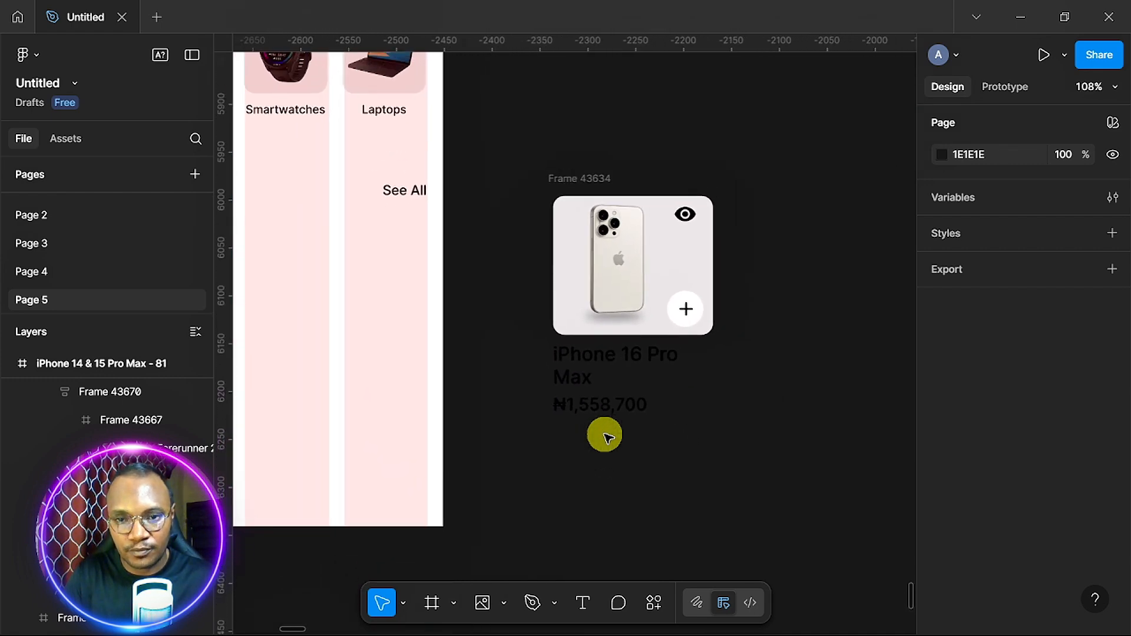
scroll(605, 436, up, 2)
scroll(605, 436, down, 4)
scroll(606, 438, down, 1)
click(592, 259)
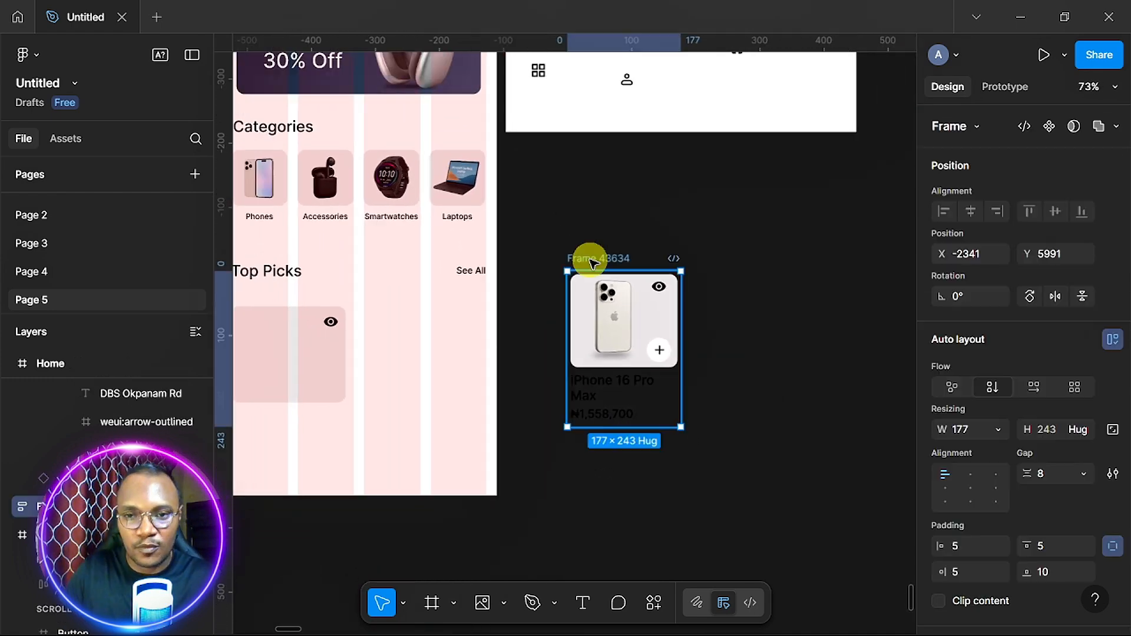
- Bring the standing iPhone 16 Pro Max image from the loose product images to the canvas beside the new Top Picks card
scroll(589, 261, left, 5)
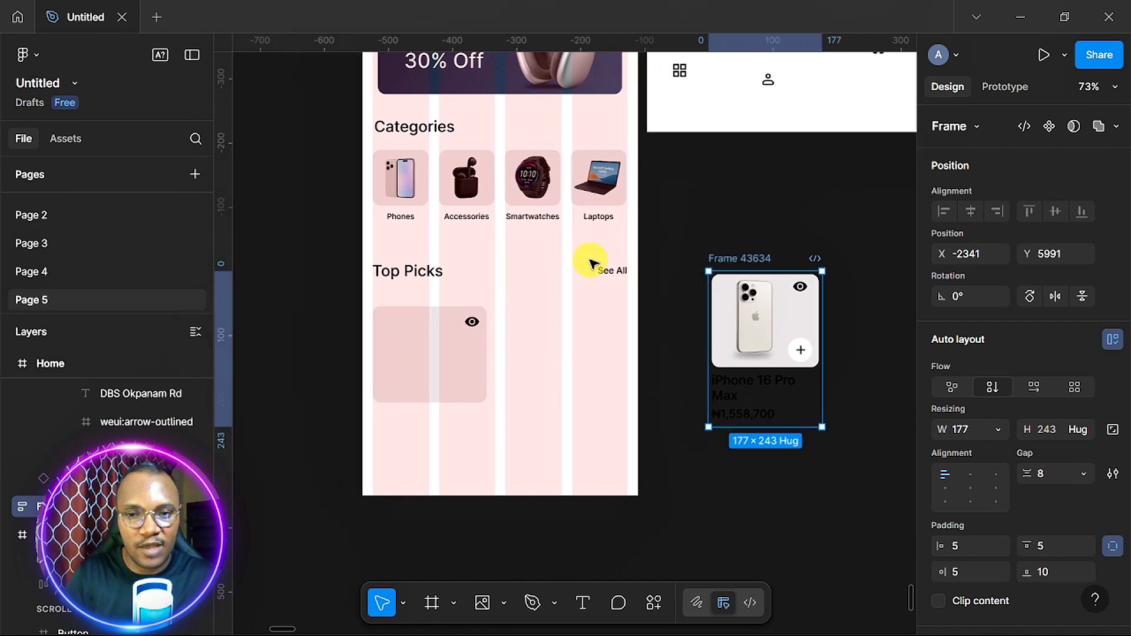
scroll(589, 261, down, 3)
scroll(591, 262, left, 1)
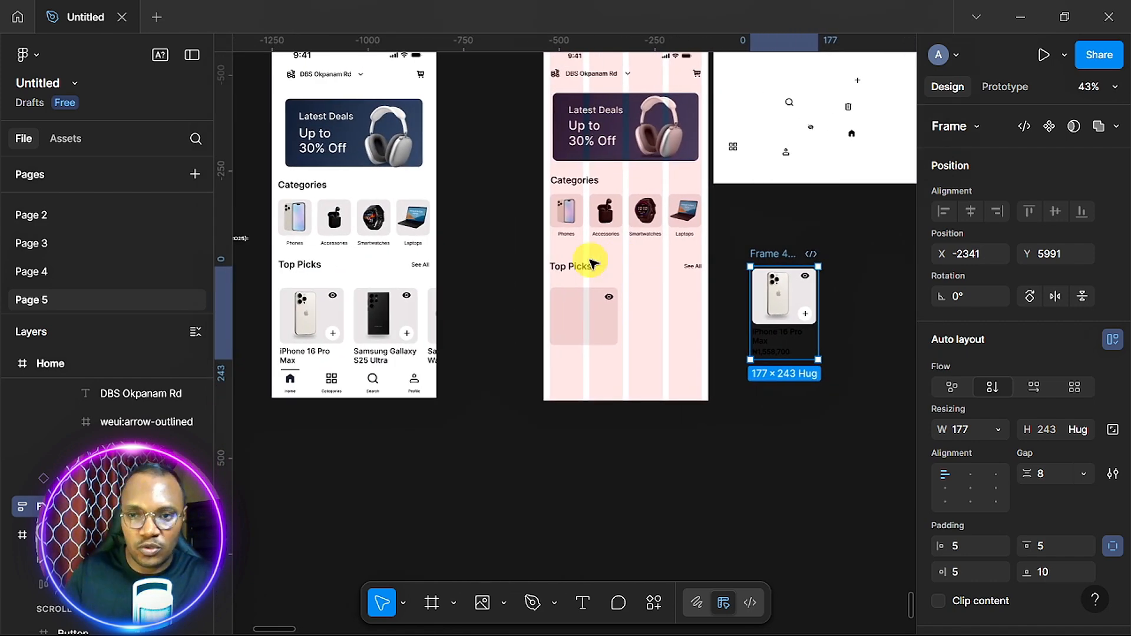
scroll(551, 265, left, 10)
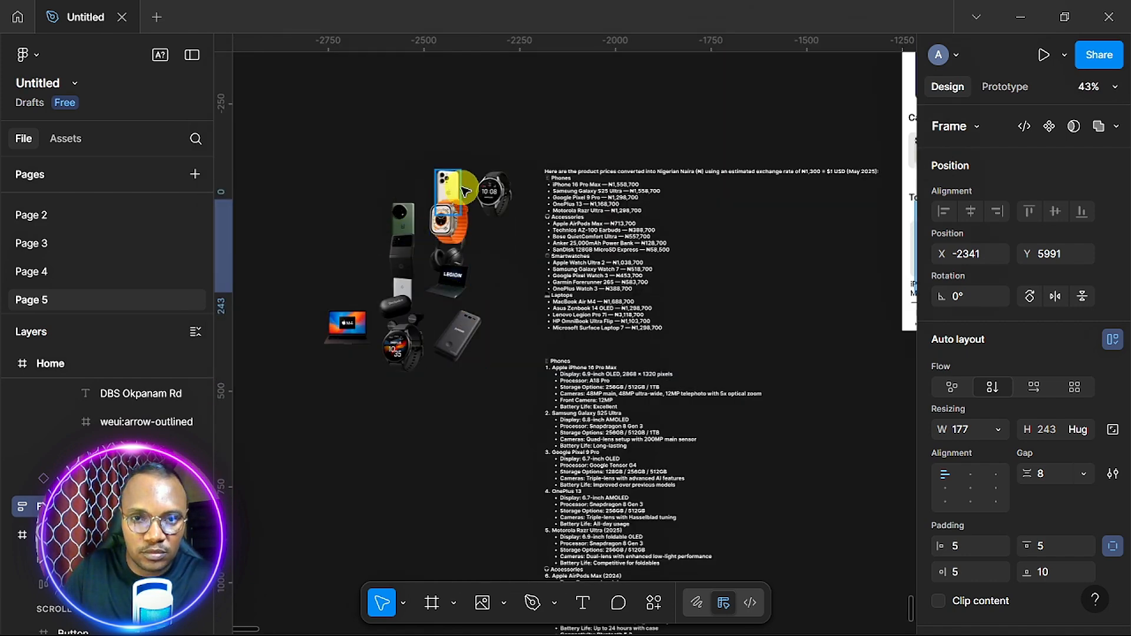
drag(452, 189, 805, 261)
scroll(805, 260, right, 5)
scroll(806, 262, up, 5)
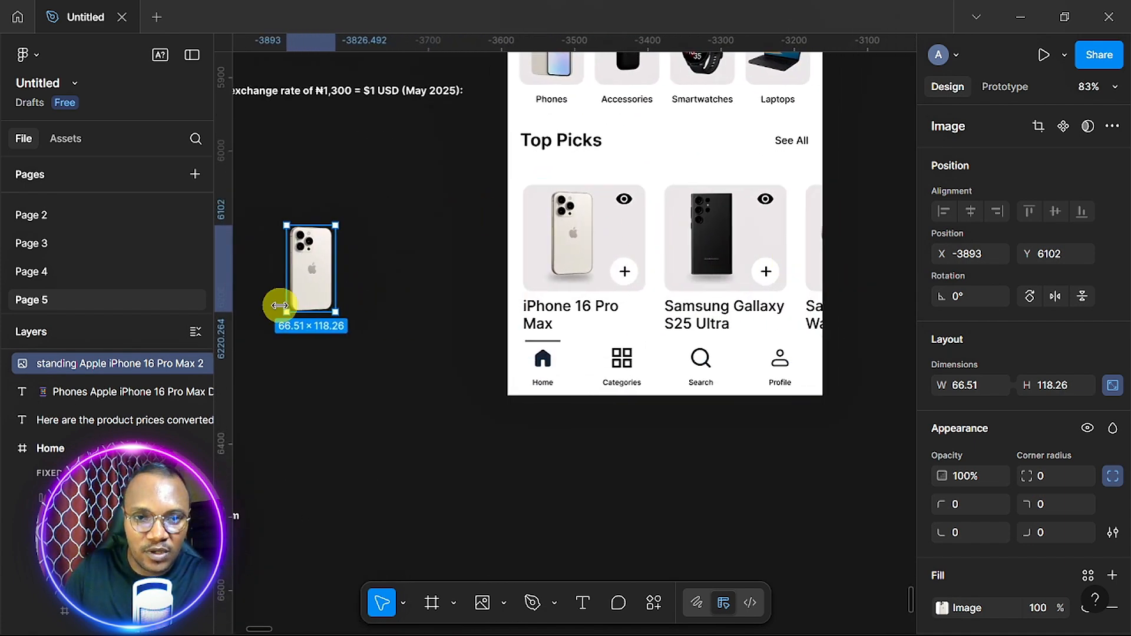
drag(310, 288, 726, 274)
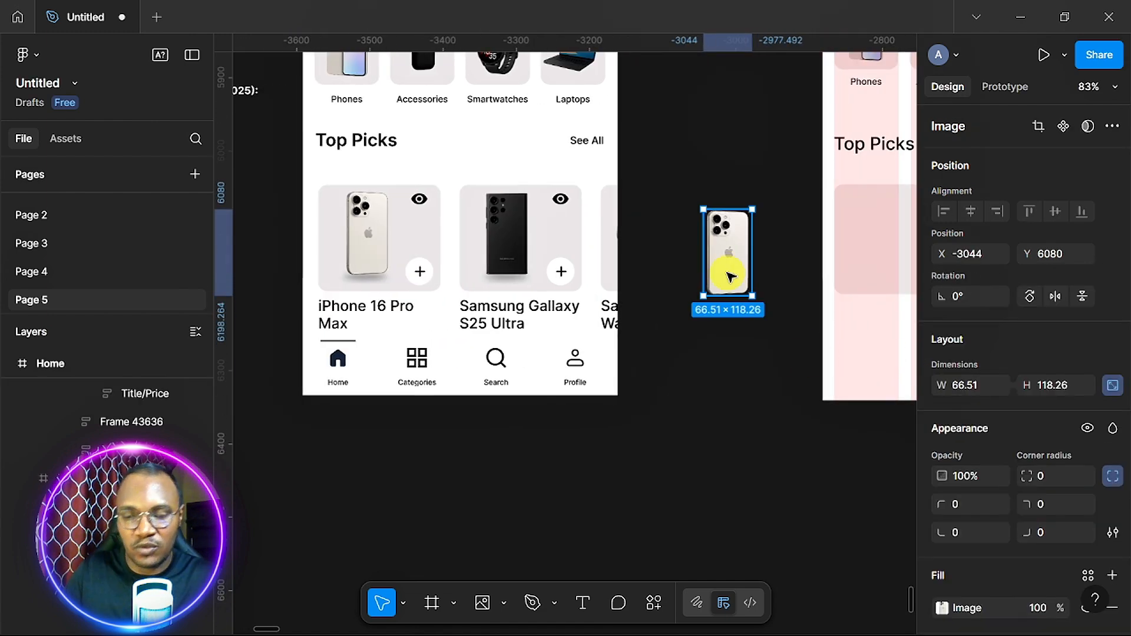
- Place the iPhone 16 Pro Max image inside the Top Picks card at X 35, Y 12
scroll(727, 274, right, 5)
scroll(729, 274, up, 5)
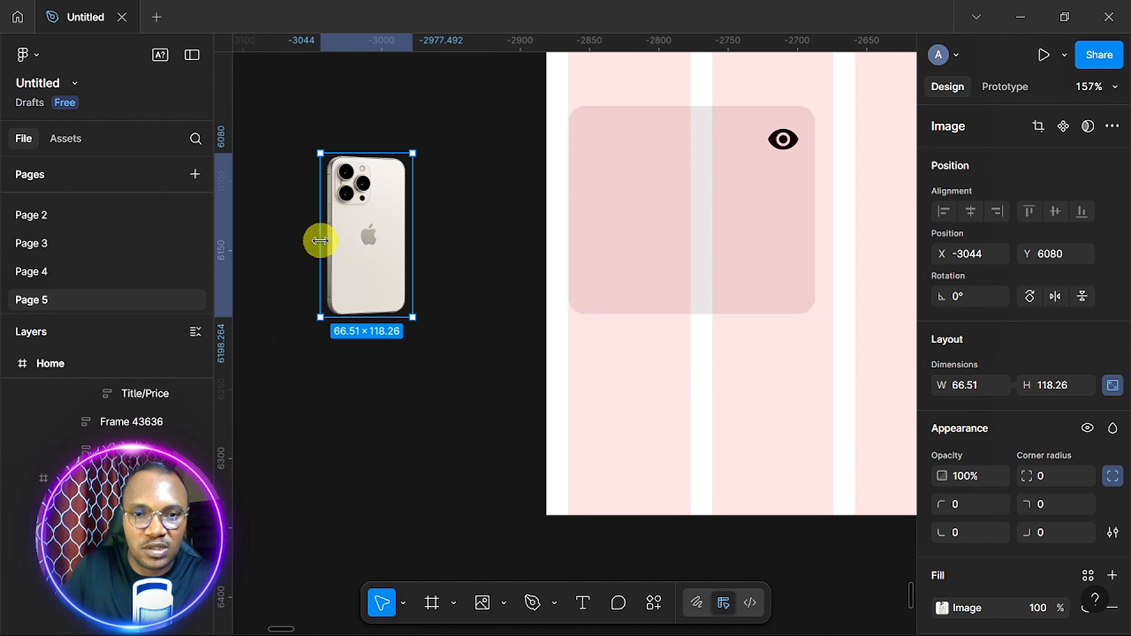
drag(356, 240, 471, 217)
drag(636, 211, 673, 211)
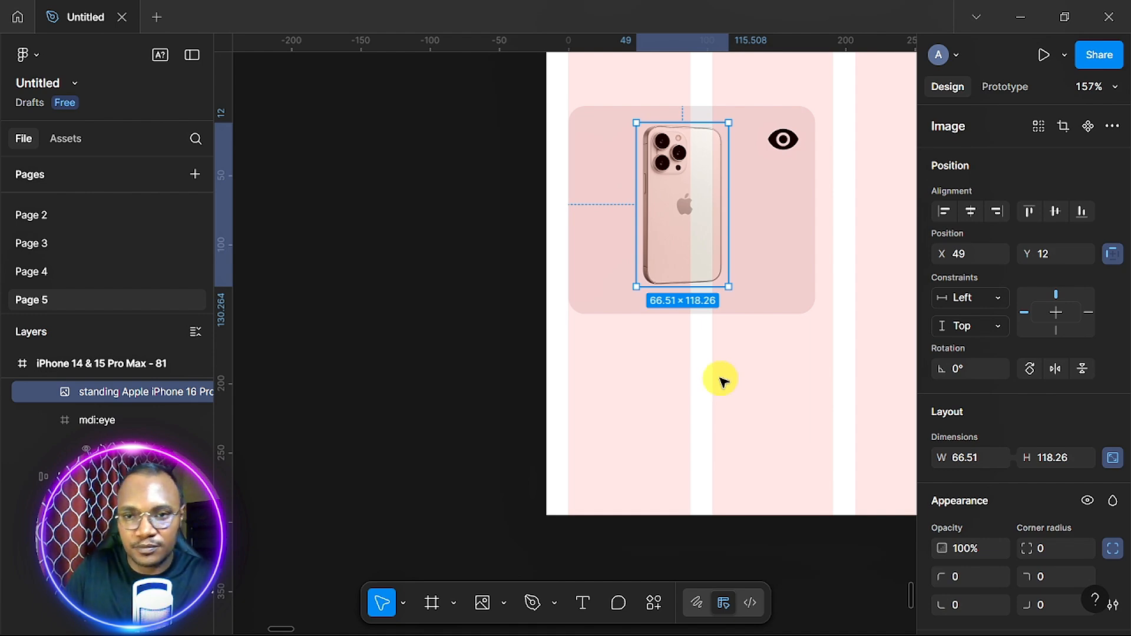
drag(707, 252, 687, 252)
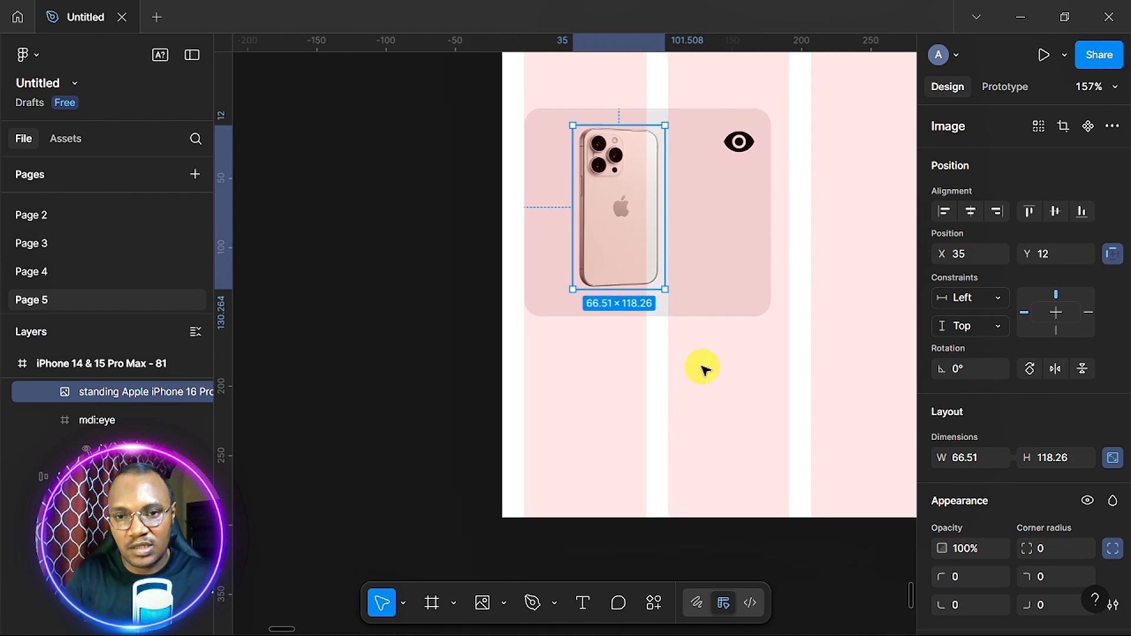
- Draw a thin ellipse about 57 × 2 just below the phone, tilted about 1.4° along its base, following the reference card's shadow
scroll(701, 368, down, 5)
scroll(701, 369, right, 3)
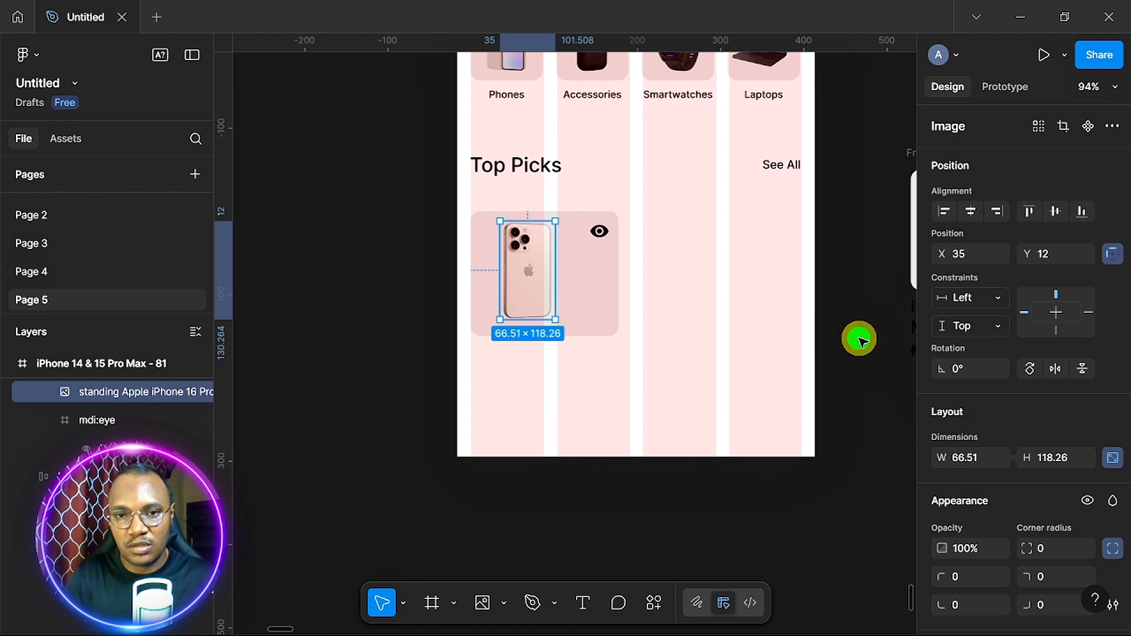
click(858, 336)
scroll(825, 342, right, 5)
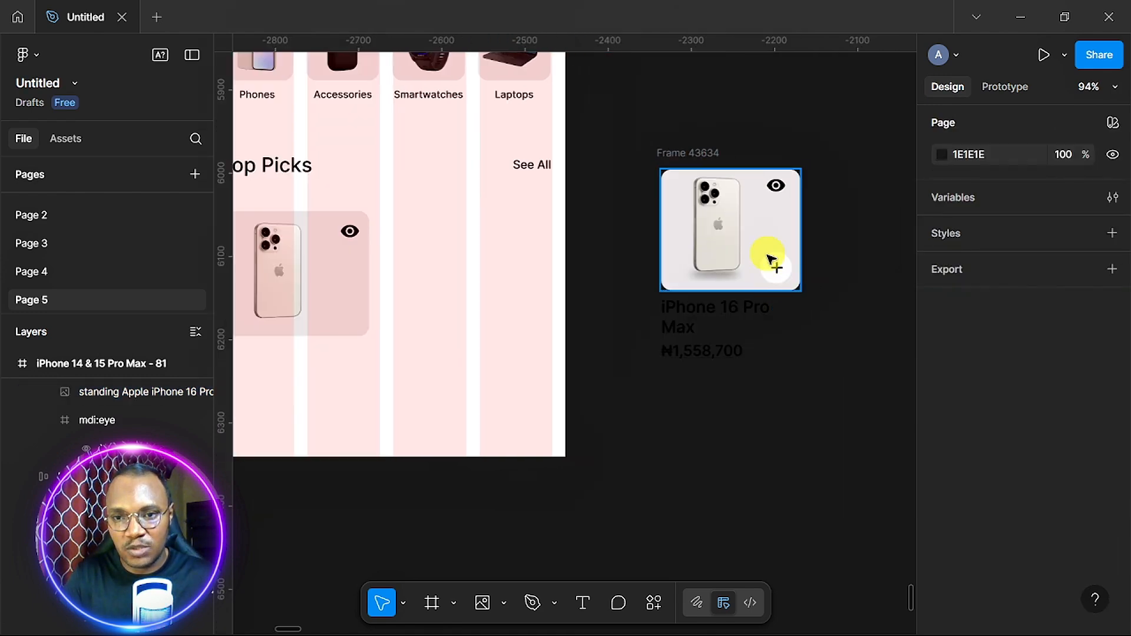
scroll(766, 298, up, 5)
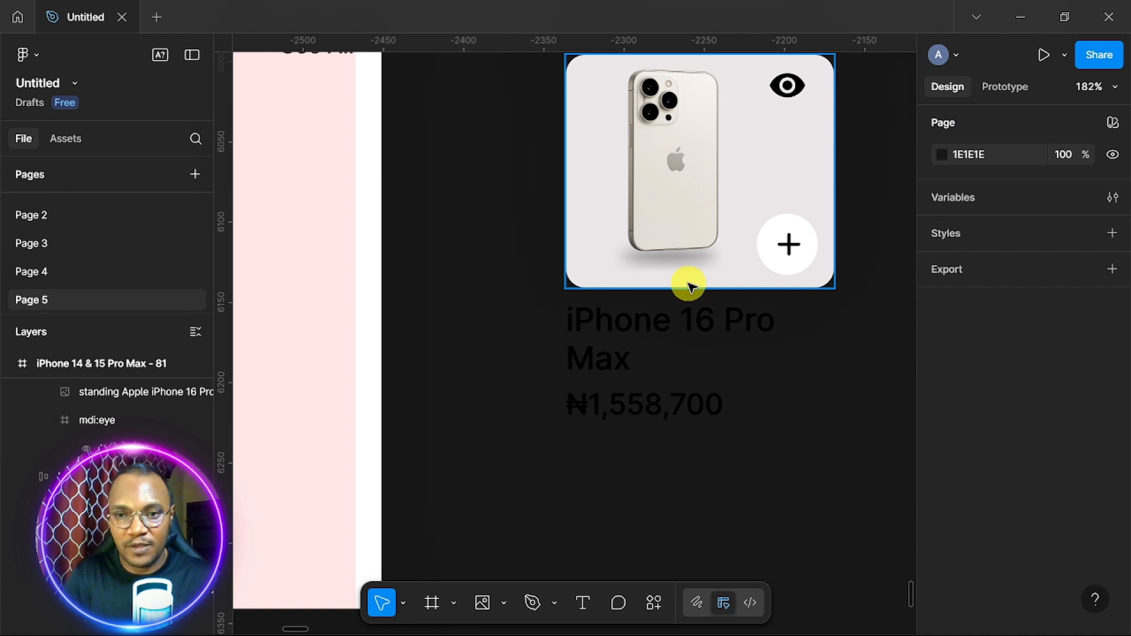
scroll(689, 285, left, 10)
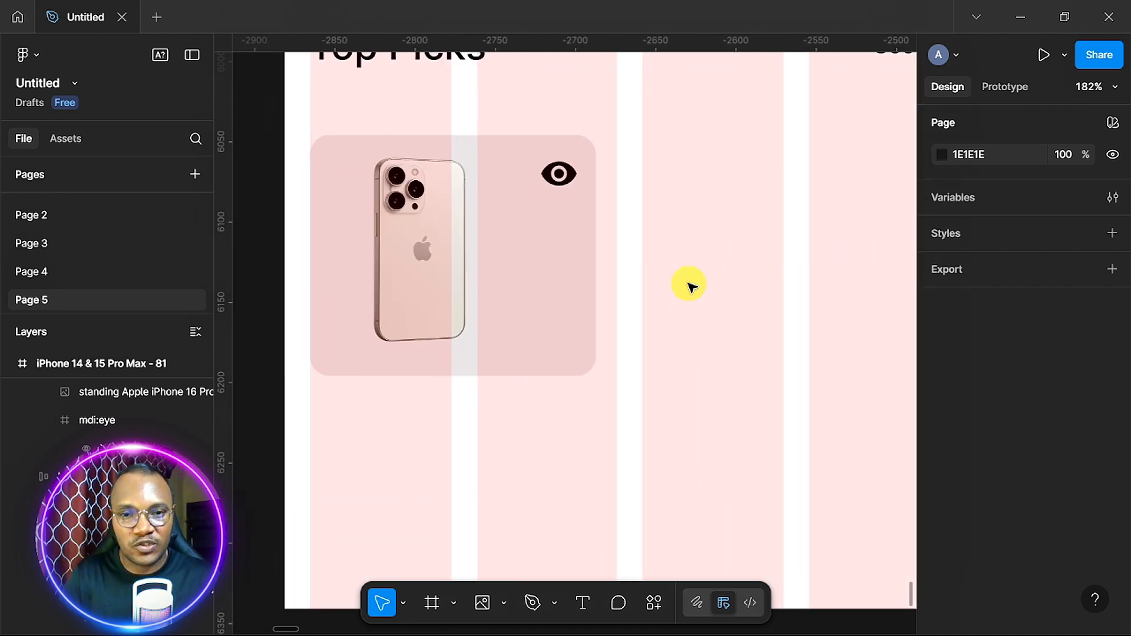
scroll(689, 285, up, 3)
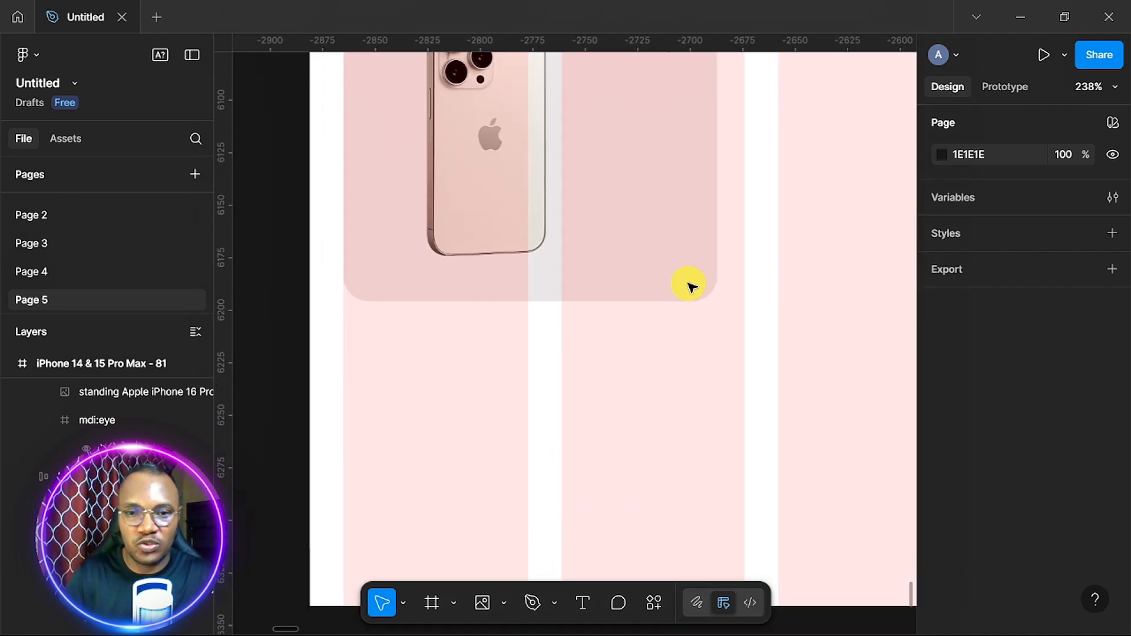
click(505, 601)
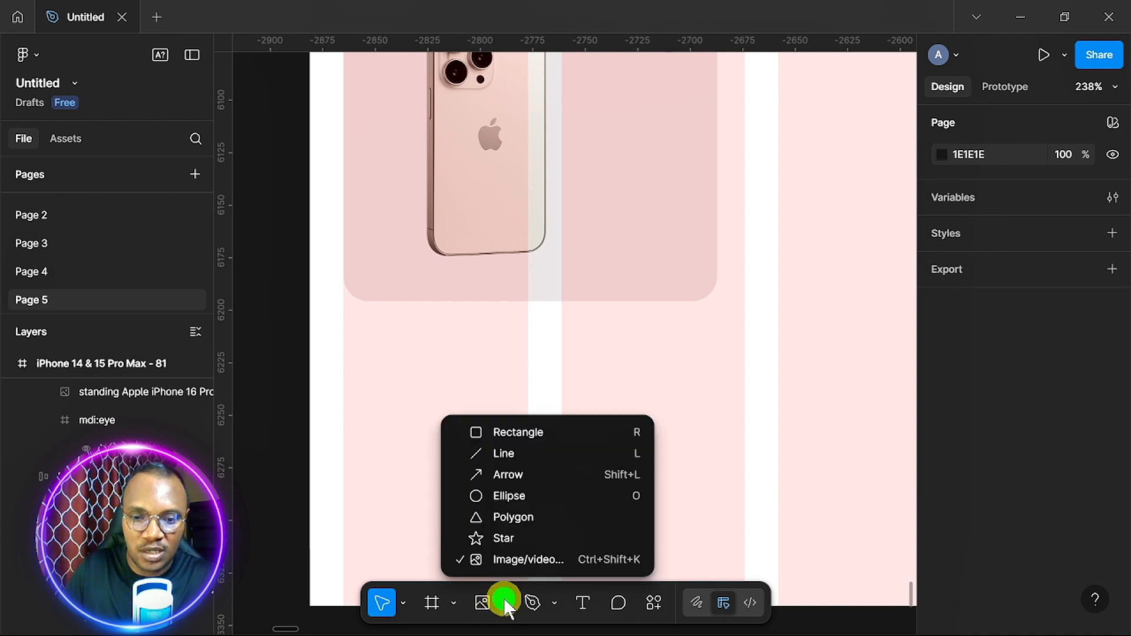
click(509, 496)
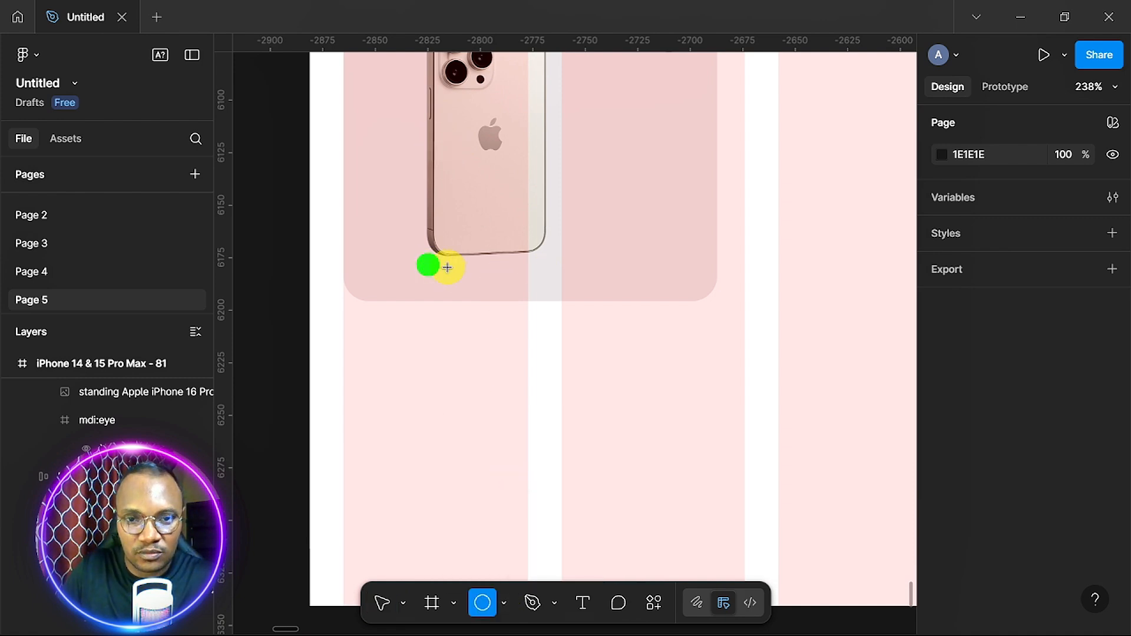
drag(447, 267, 556, 259)
- Fill the thin ellipse below the phone with black, 000000
scroll(966, 494, down, 3)
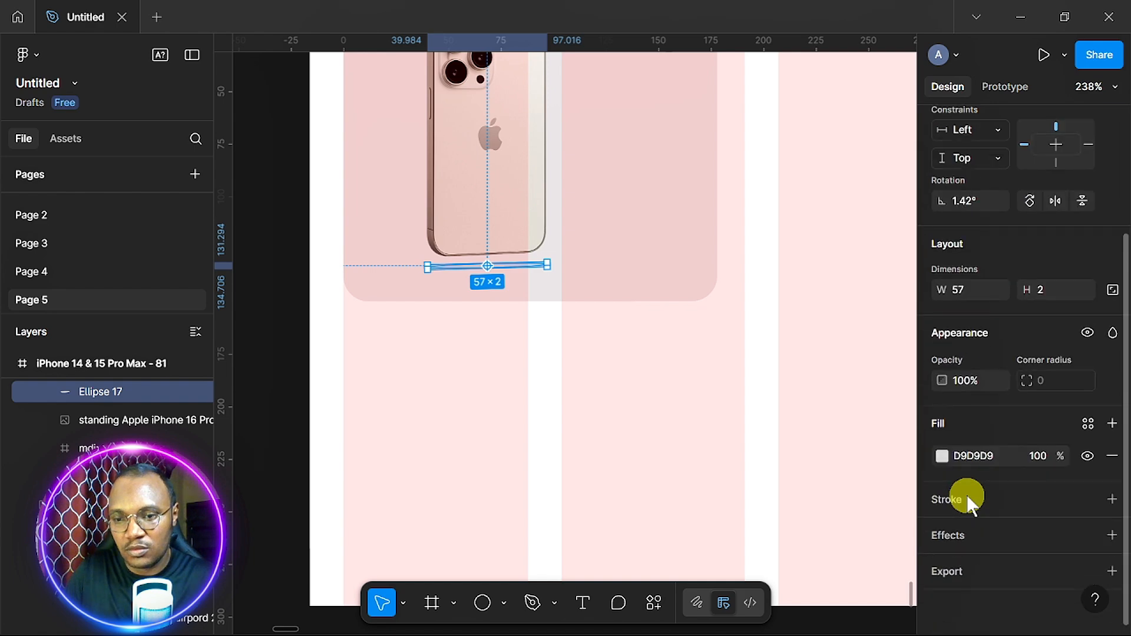
click(944, 457)
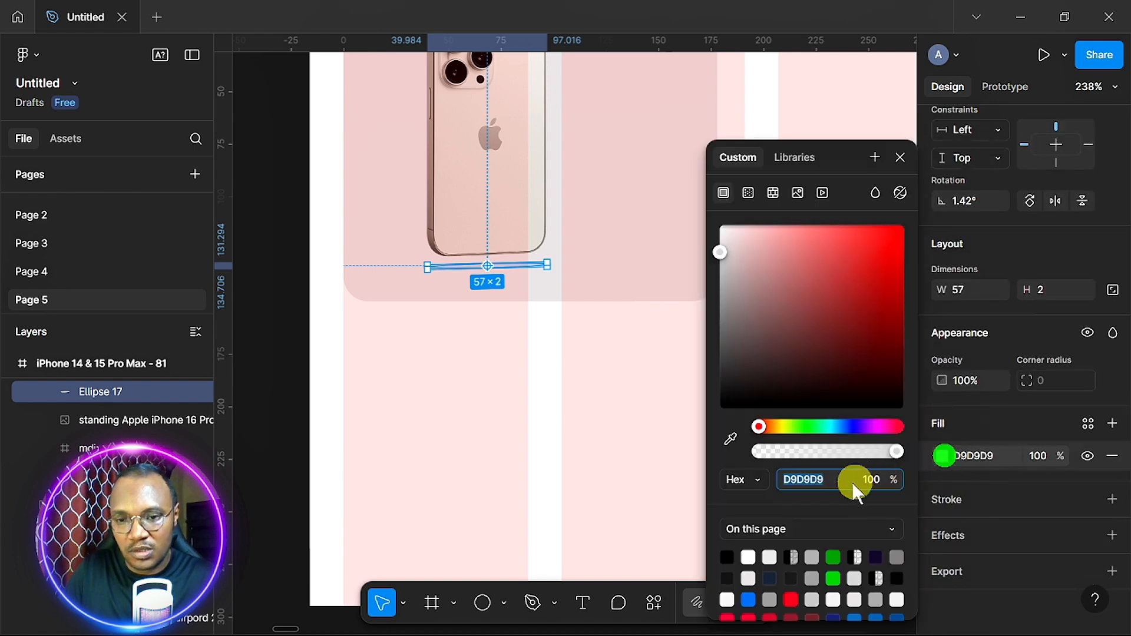
click(727, 557)
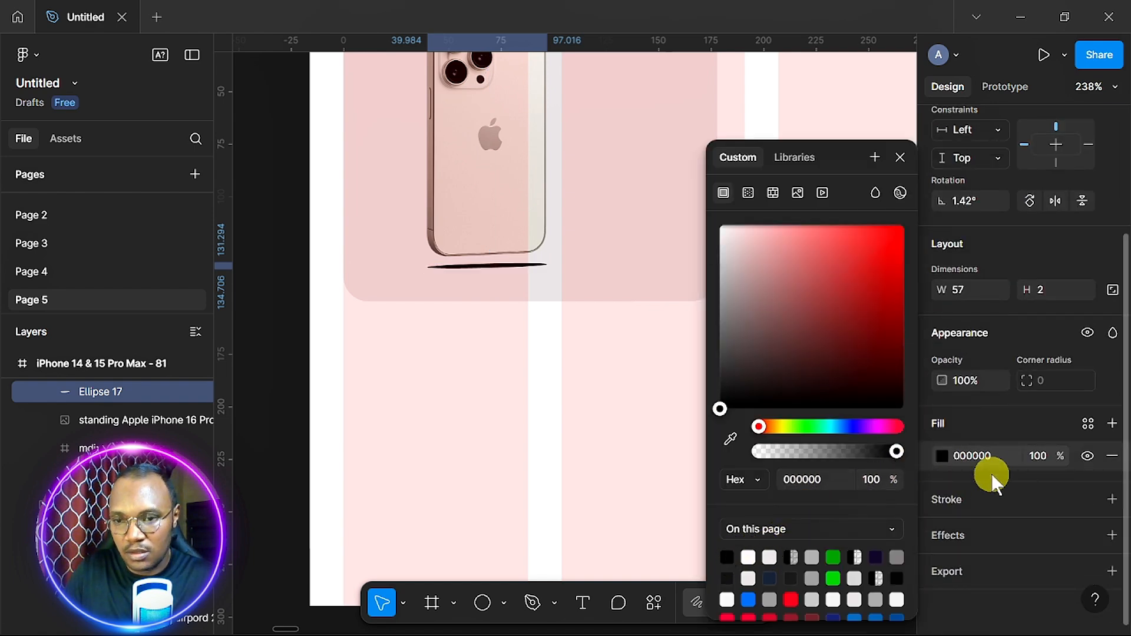
- Apply a uniform layer blur of 4 to the black ellipse as the phone's shadow
click(1113, 536)
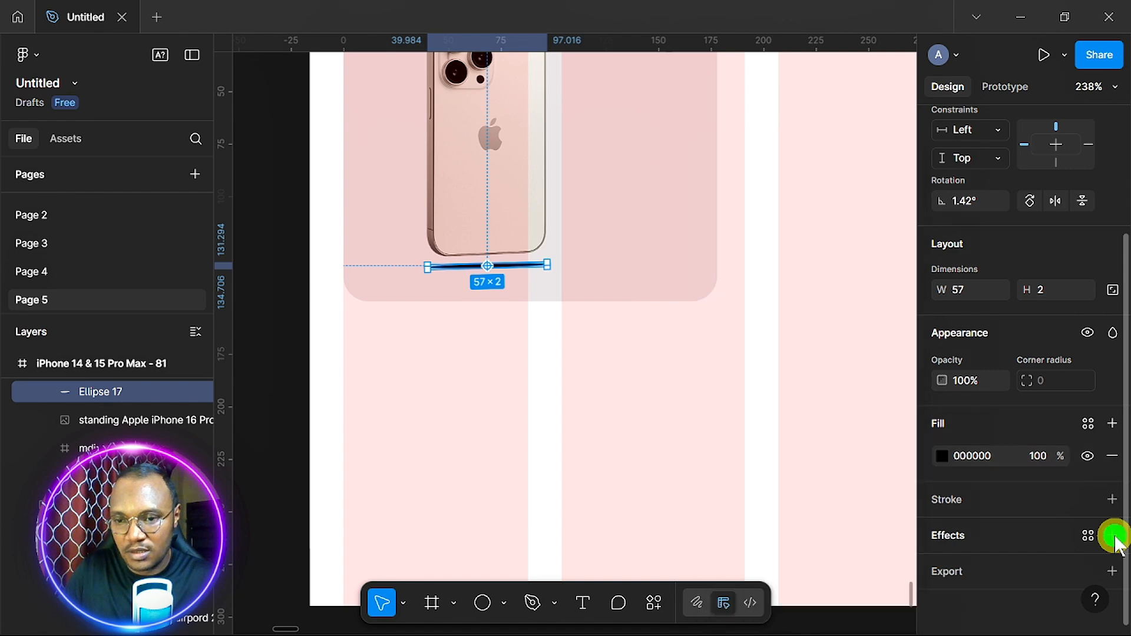
click(1114, 536)
click(1058, 568)
click(1035, 546)
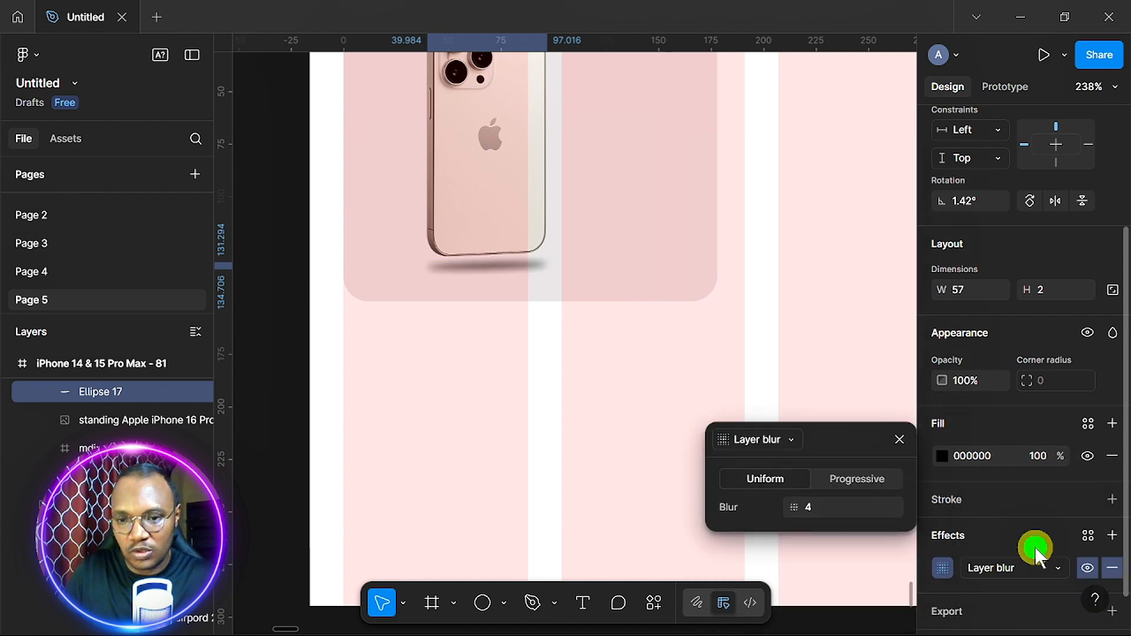
click(828, 506)
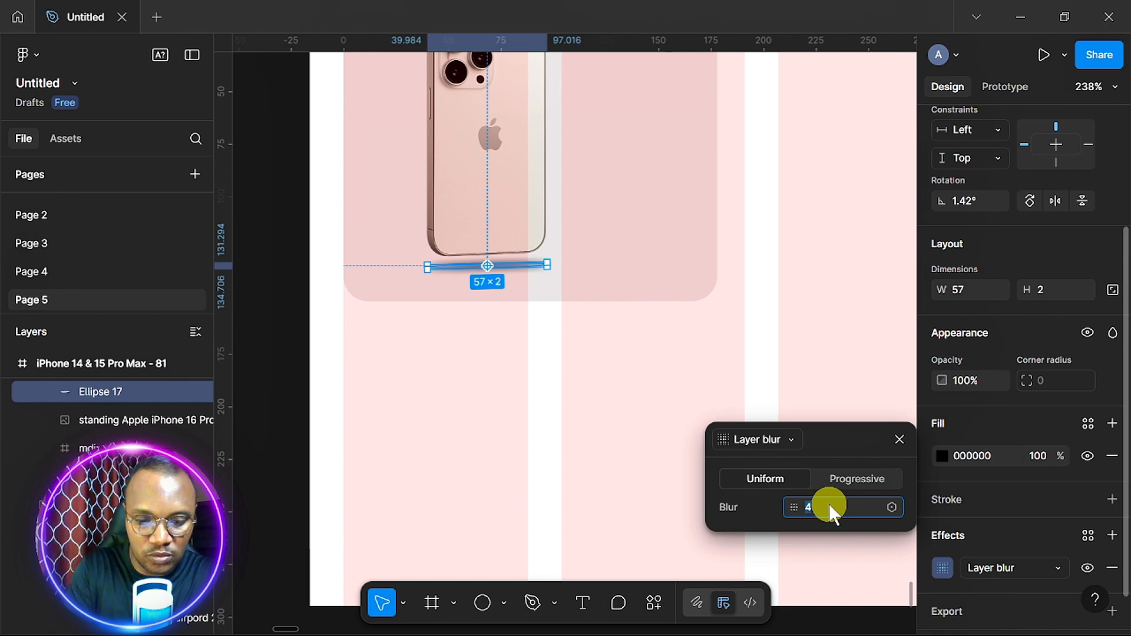
click(795, 383)
scroll(795, 384, down, 5)
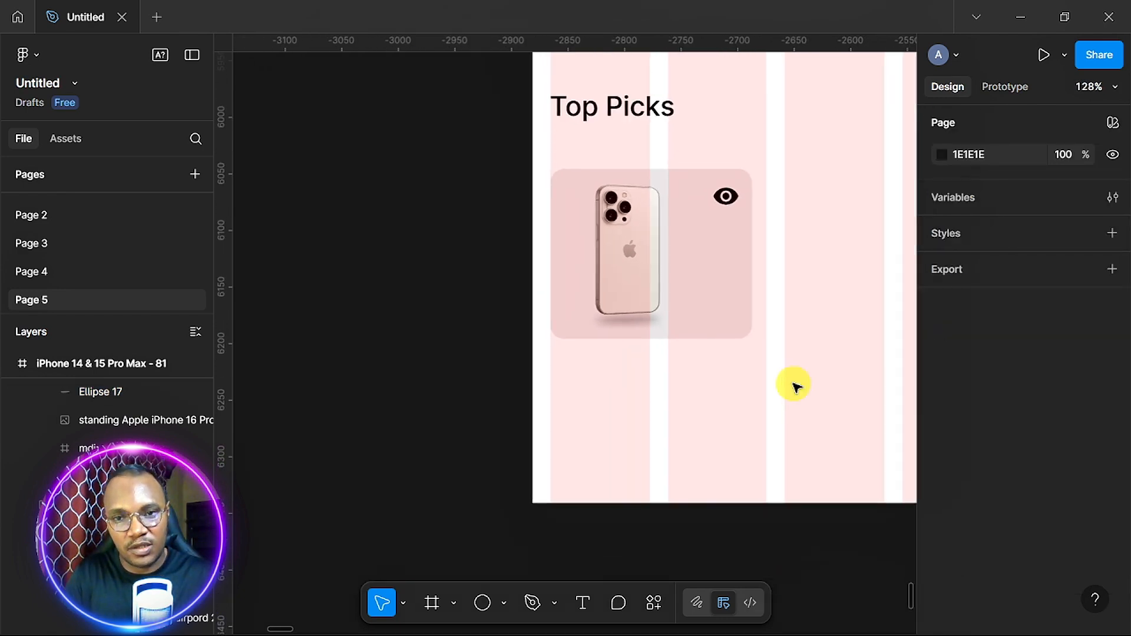
scroll(794, 386, right, 5)
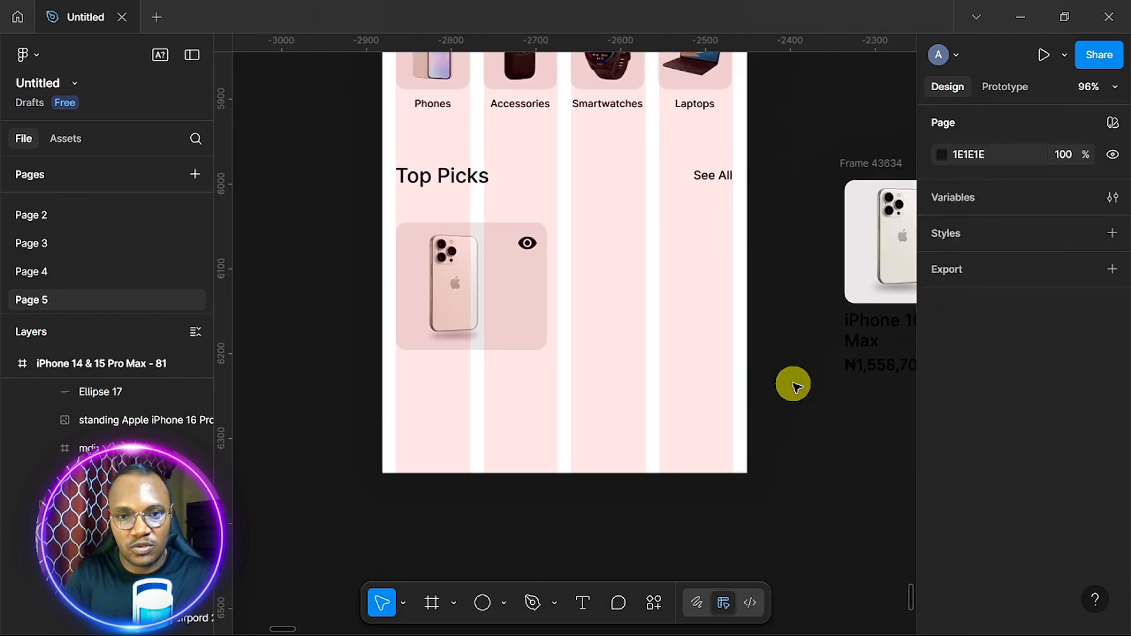
- Extend the black shadow ellipse below the phone on its left end to about 64.65 × 2
scroll(794, 385, left, 3)
scroll(793, 385, up, 5)
scroll(793, 386, left, 3)
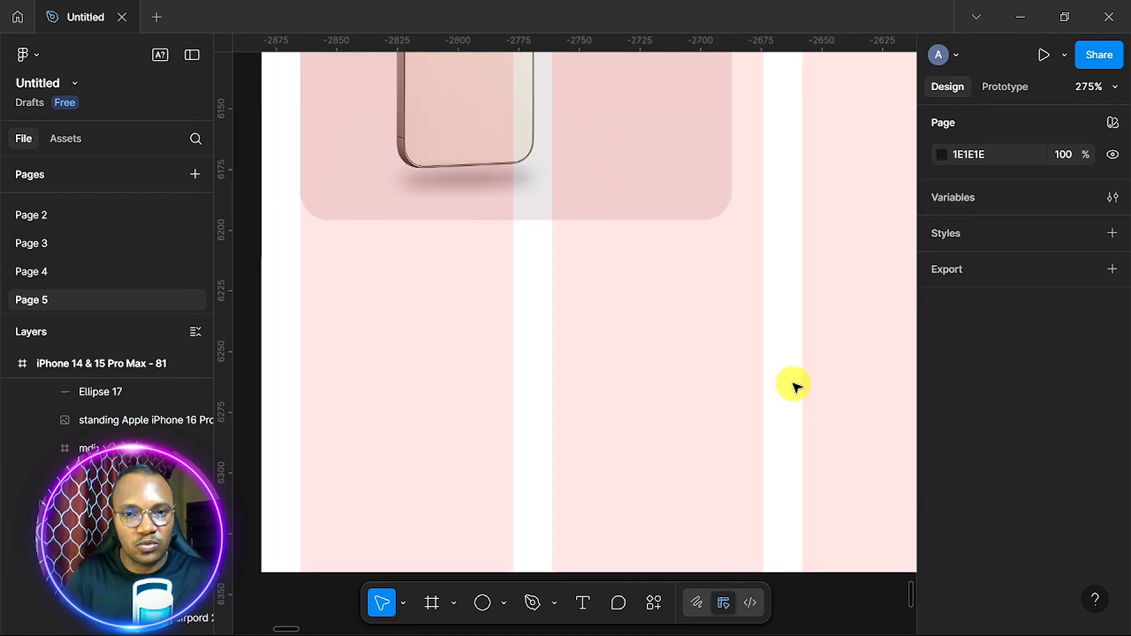
scroll(793, 386, up, 2)
click(517, 279)
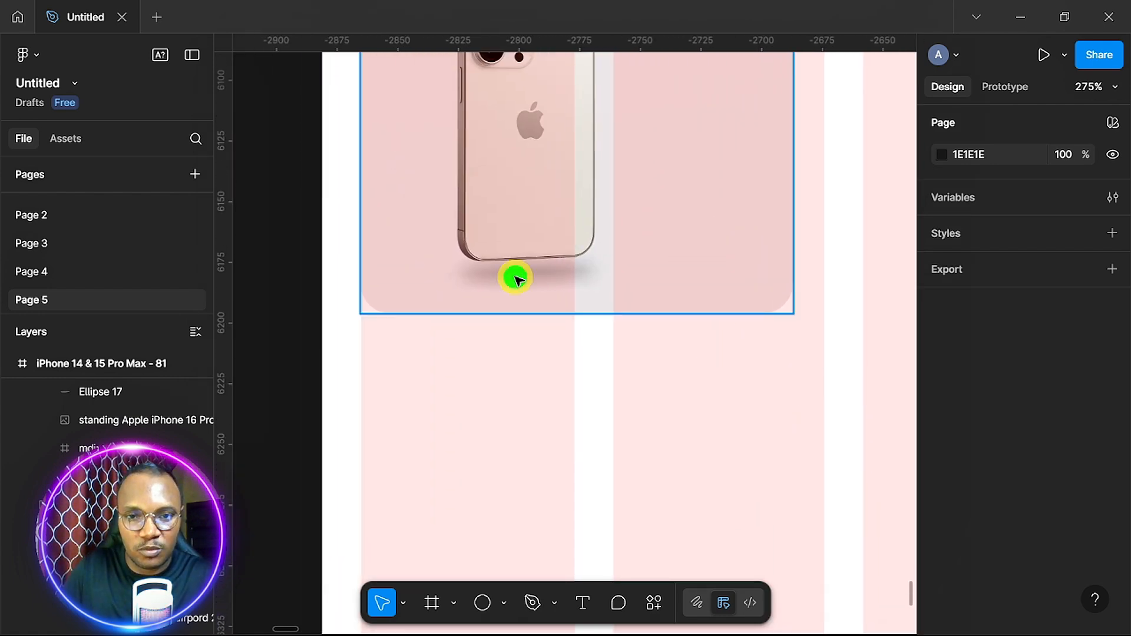
click(512, 275)
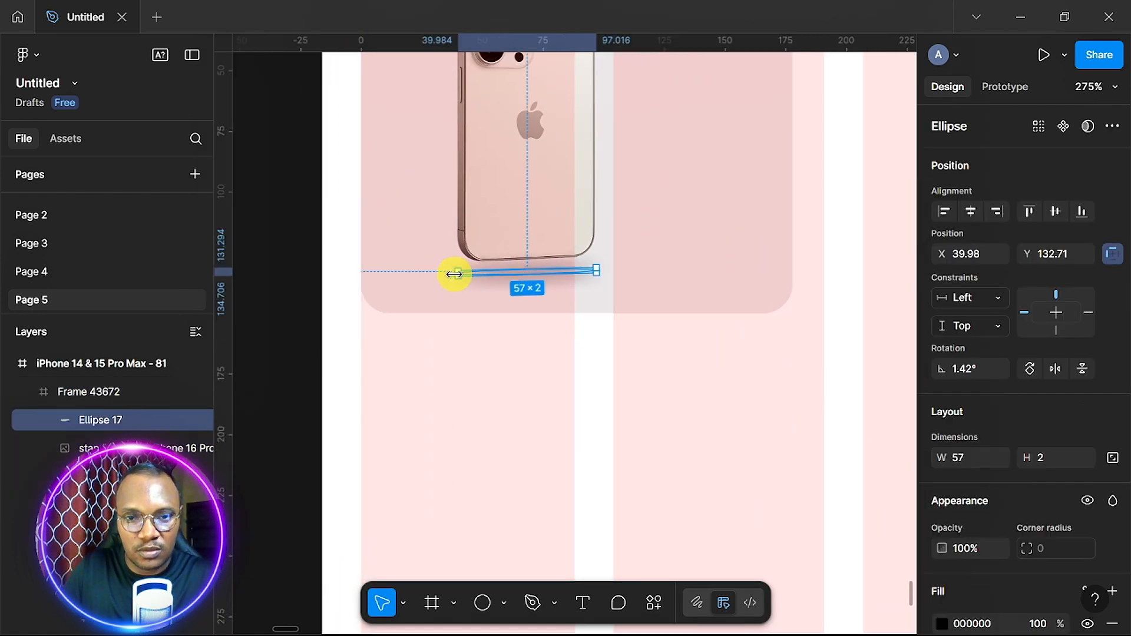
drag(450, 274, 439, 275)
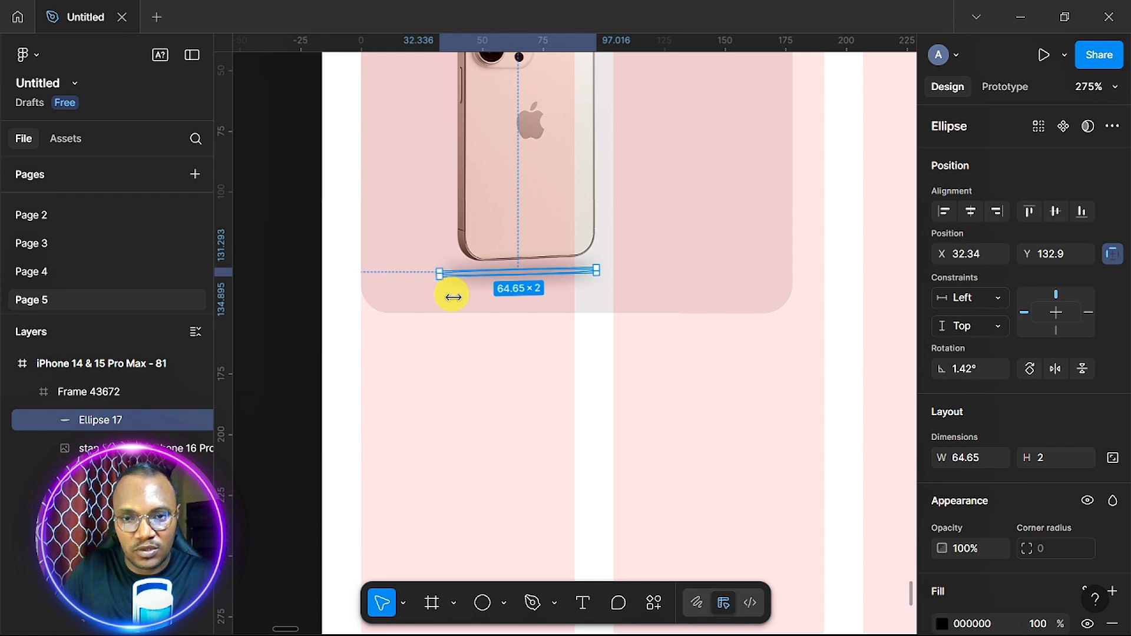
click(626, 355)
scroll(681, 419, down, 3)
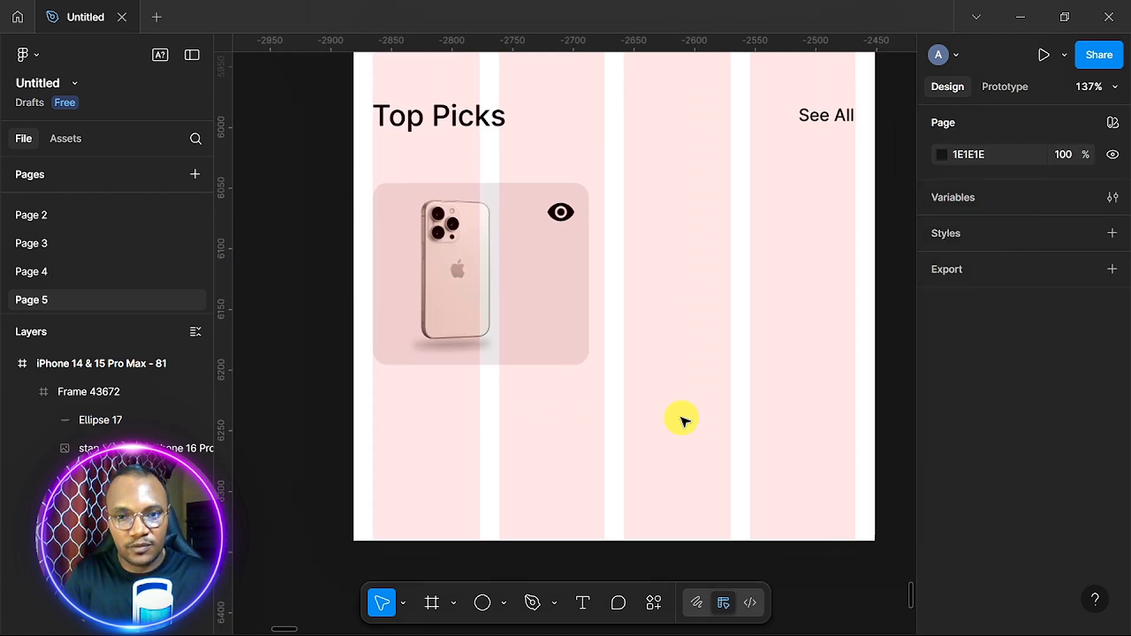
- Try widening the reference card's 38 × 38 round plus button, and undo the change
scroll(682, 418, right, 2)
scroll(681, 419, right, 12)
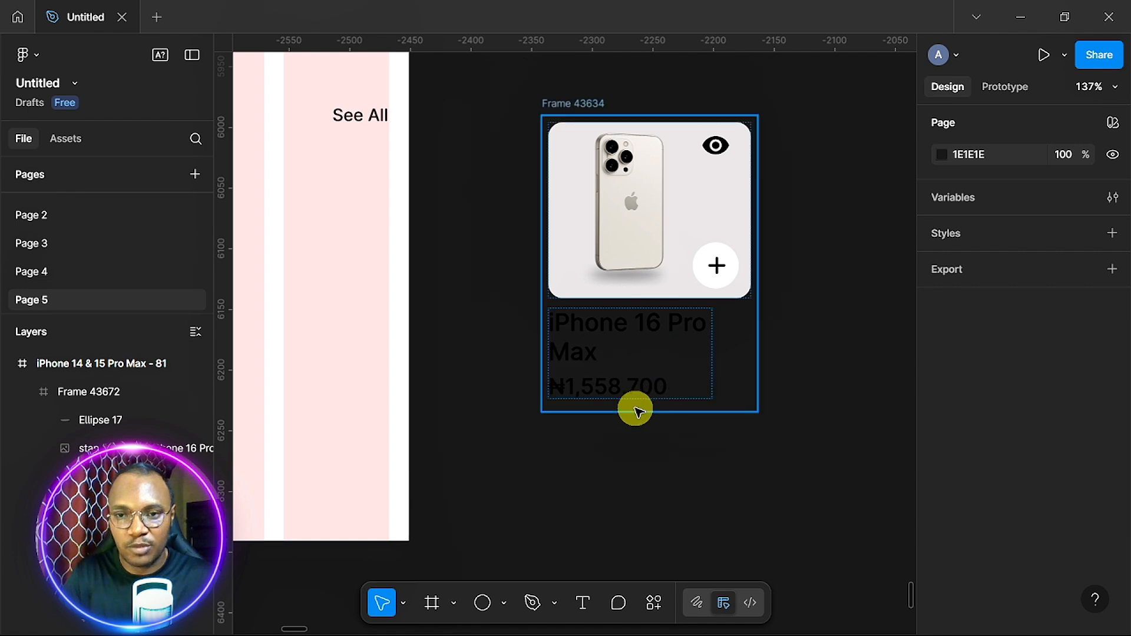
scroll(632, 405, left, 4)
scroll(636, 410, up, 3)
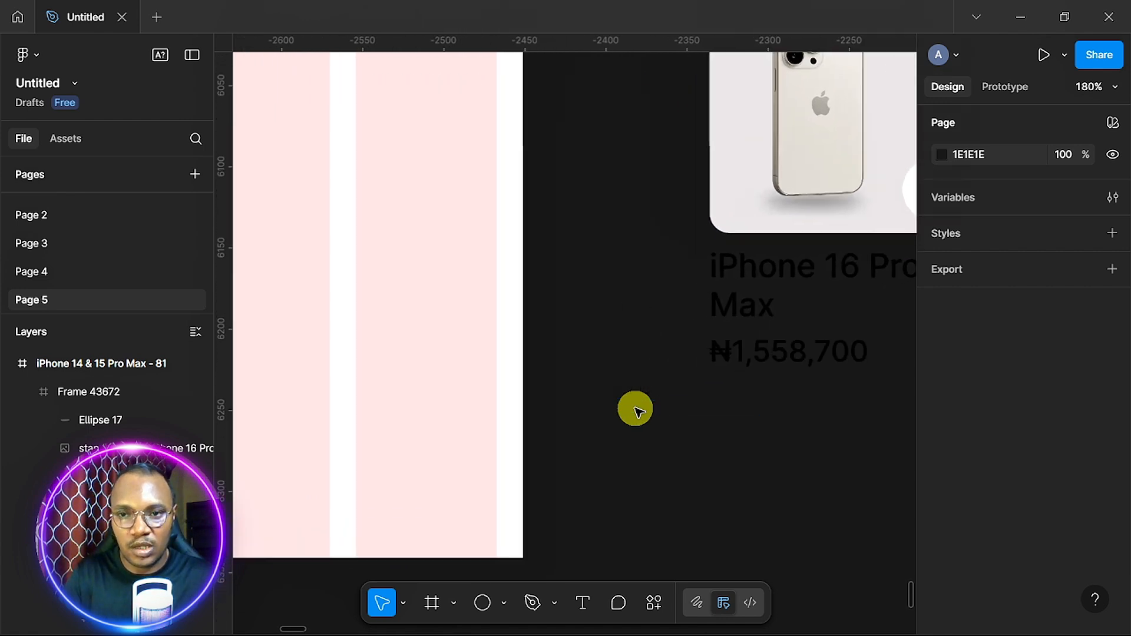
scroll(636, 409, right, 10)
scroll(636, 409, up, 1)
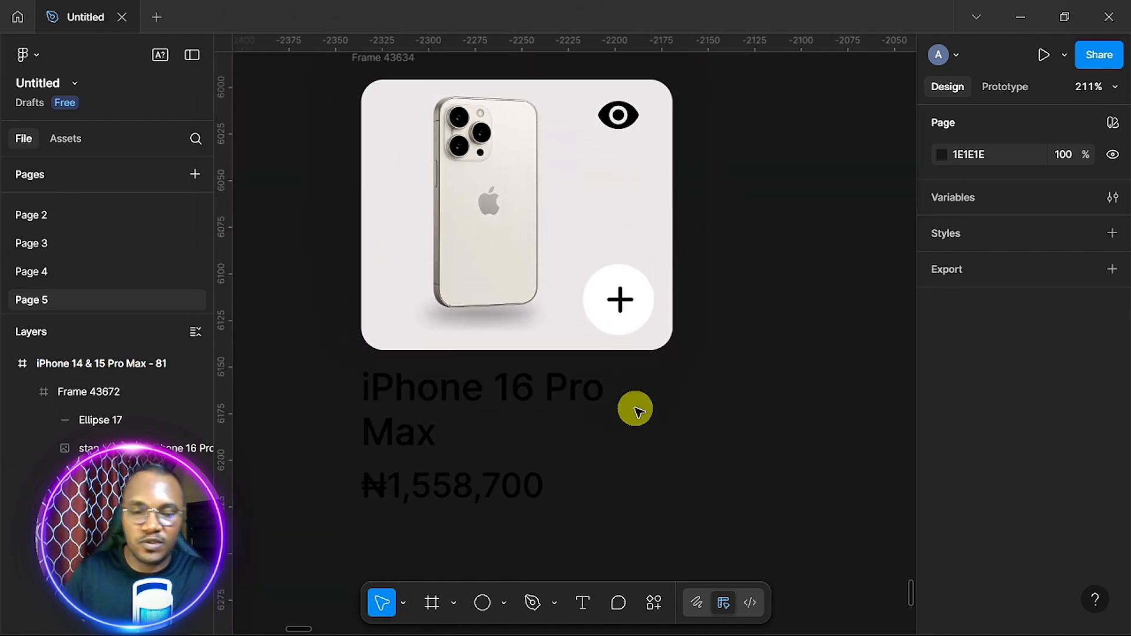
double_click(606, 305)
click(594, 306)
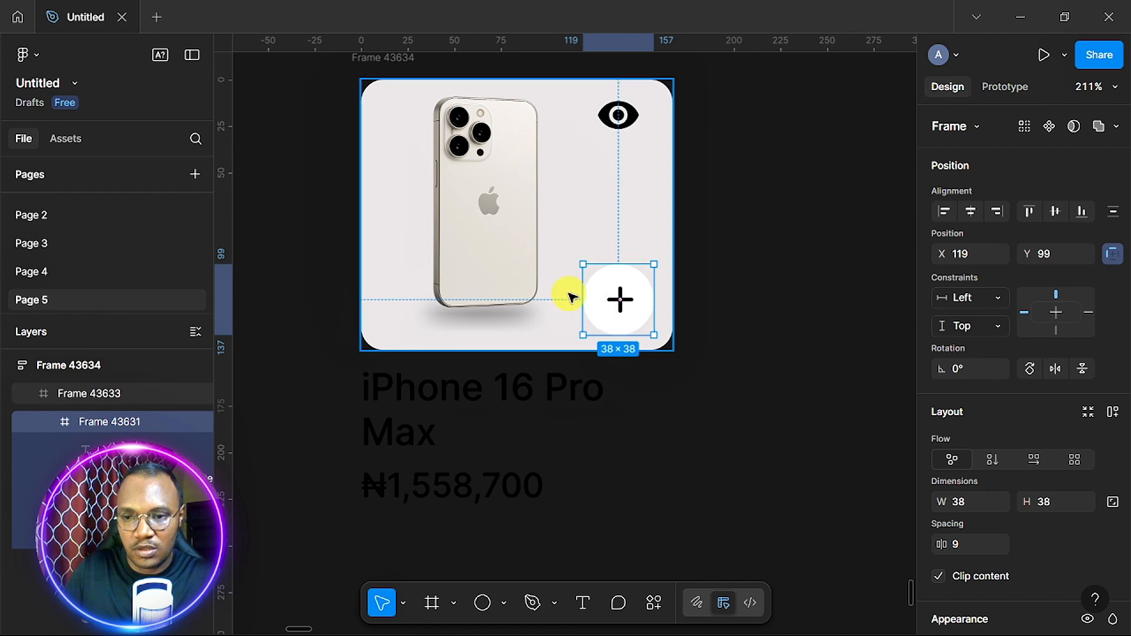
drag(582, 299, 508, 305)
scroll(935, 328, down, 4)
key(ctrl+z)
key(ctrl+z)
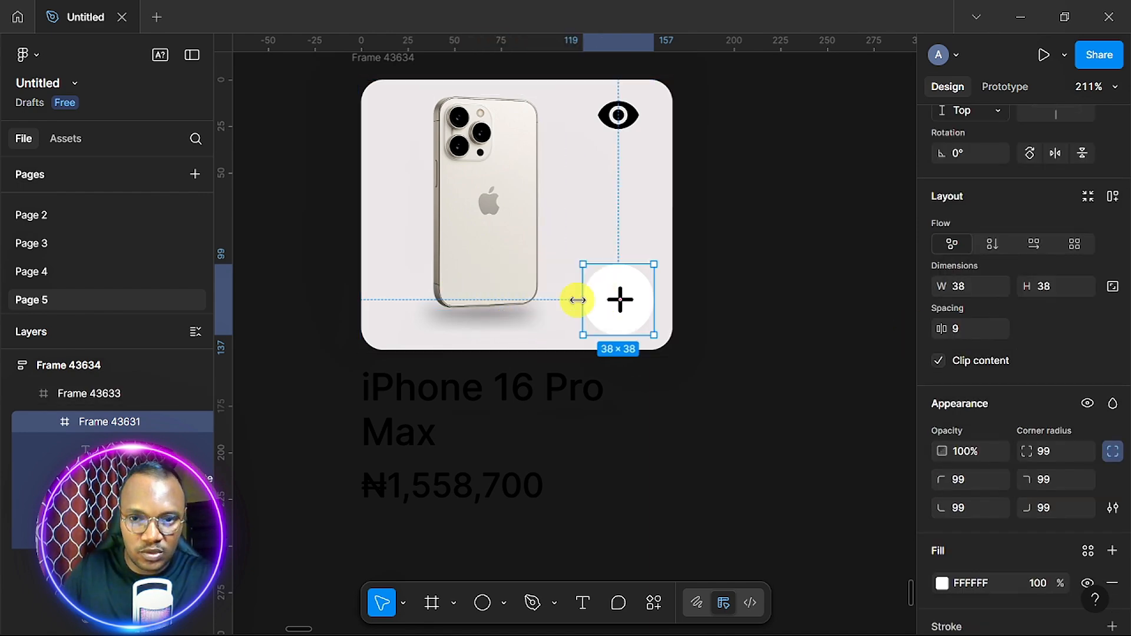
- Widen the reference card's plus button to 85 to expose its hidden controls, and narrow it back to about 36
drag(575, 299, 495, 305)
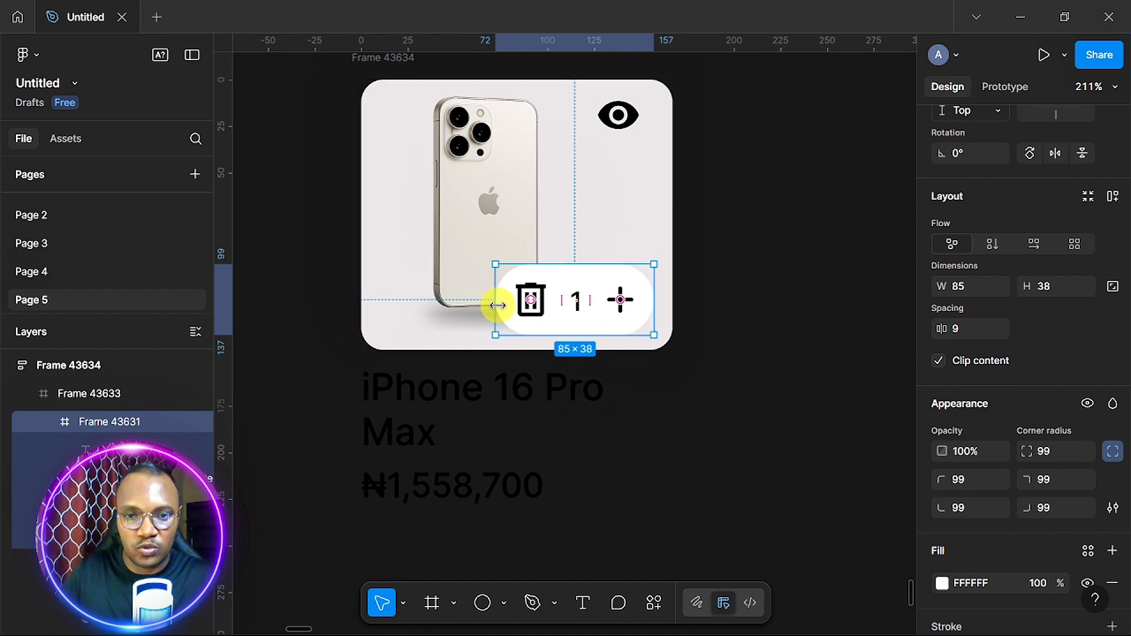
drag(497, 305, 545, 316)
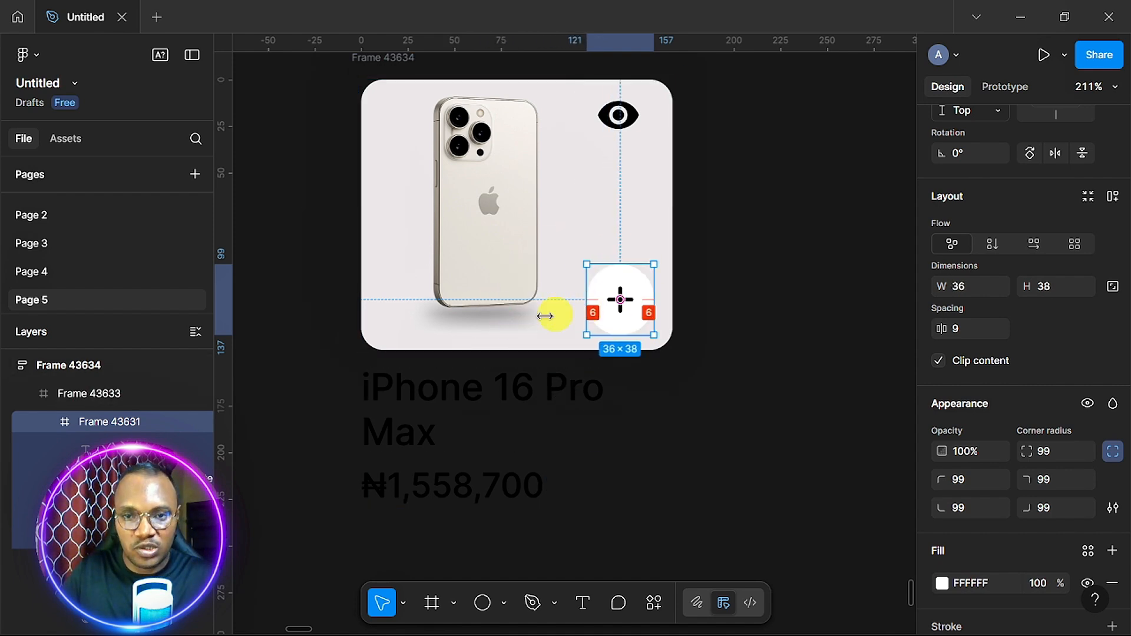
click(280, 315)
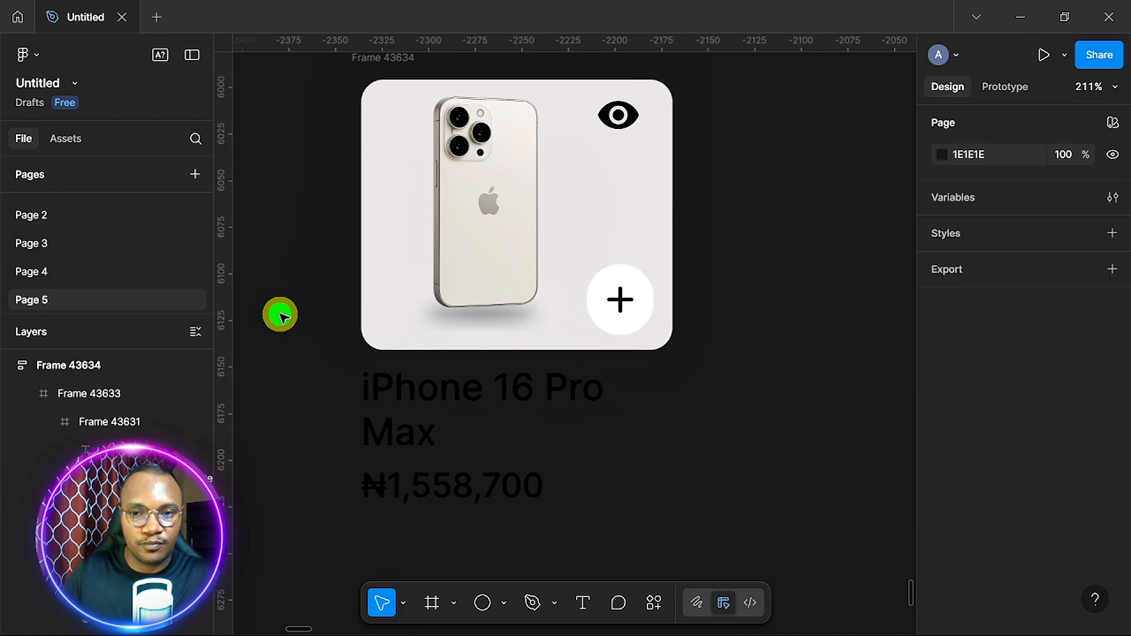
- Draw a frame about 30 × 28 in the lower right of the Top Picks card, below the eye icon
scroll(280, 315, left, 15)
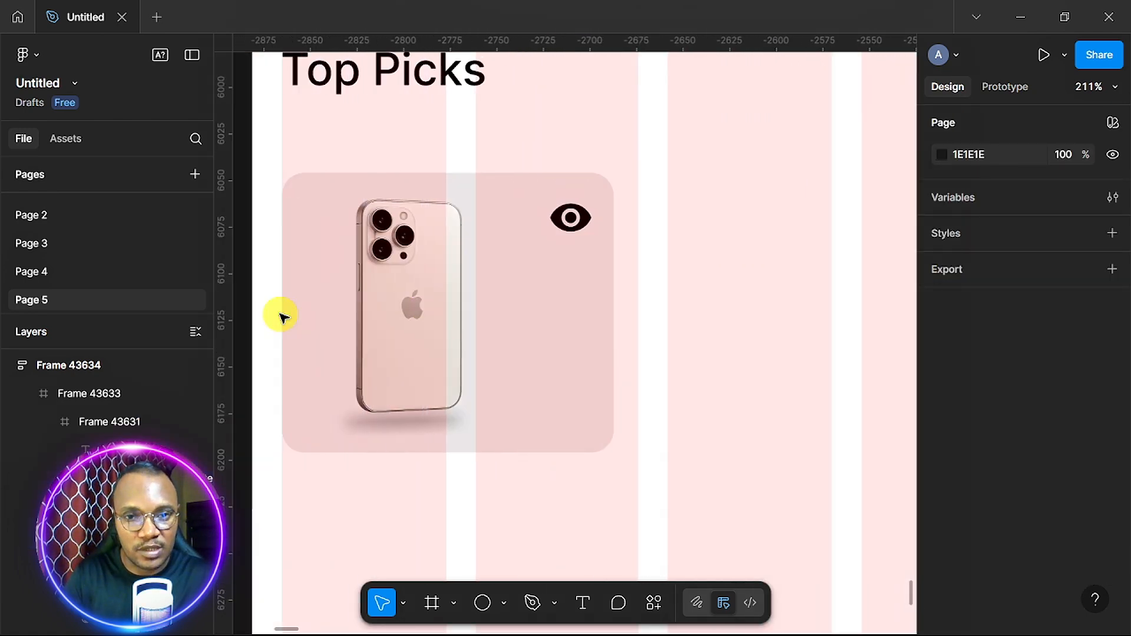
scroll(280, 315, down, 2)
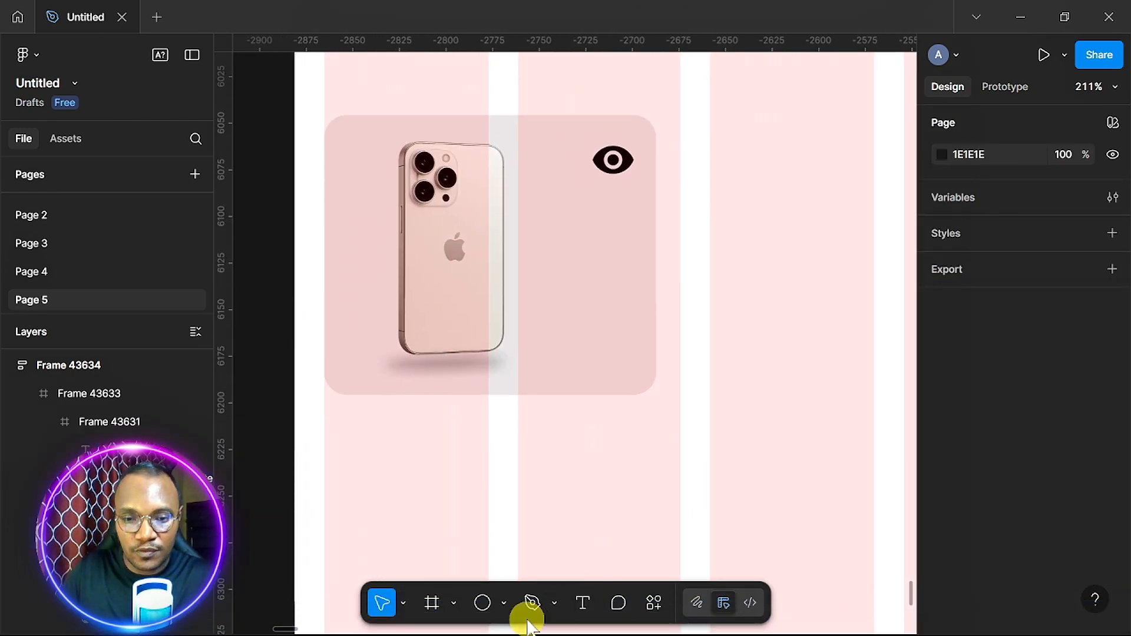
click(431, 603)
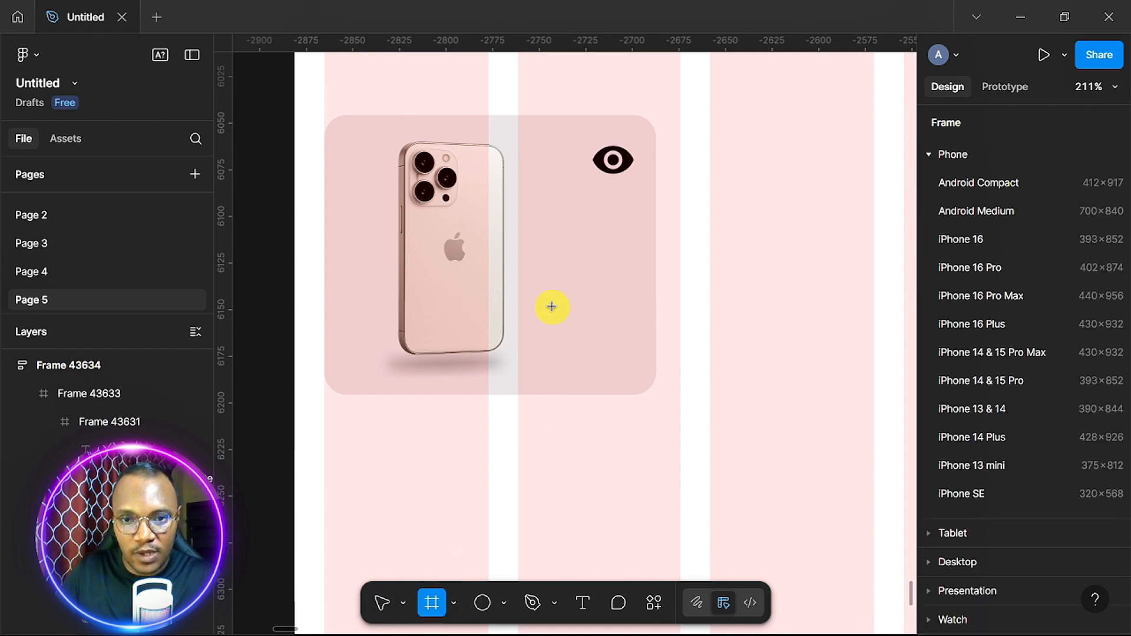
drag(606, 330, 621, 357)
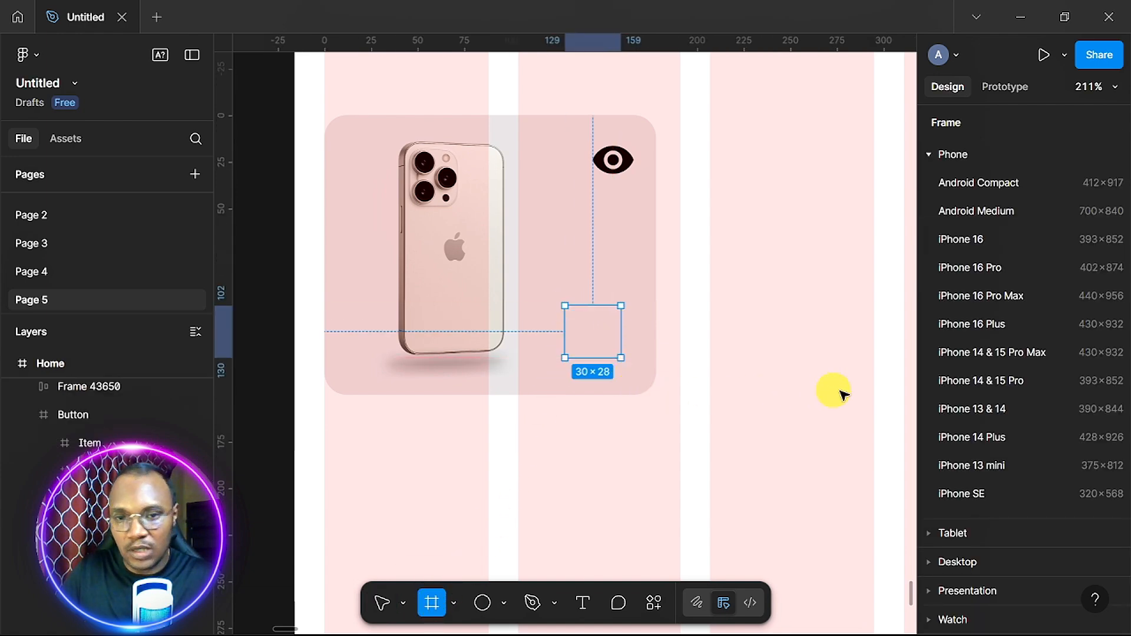
- Set the new frame's width and height to 38 each
scroll(999, 459, down, 5)
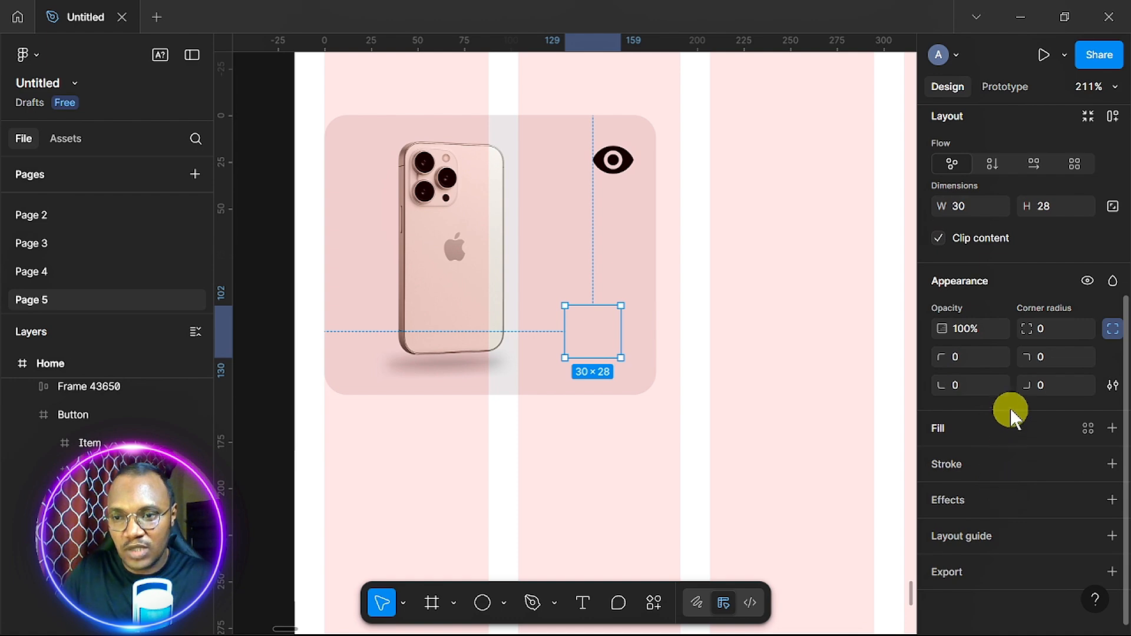
scroll(1003, 389, up, 4)
scroll(1001, 380, down, 5)
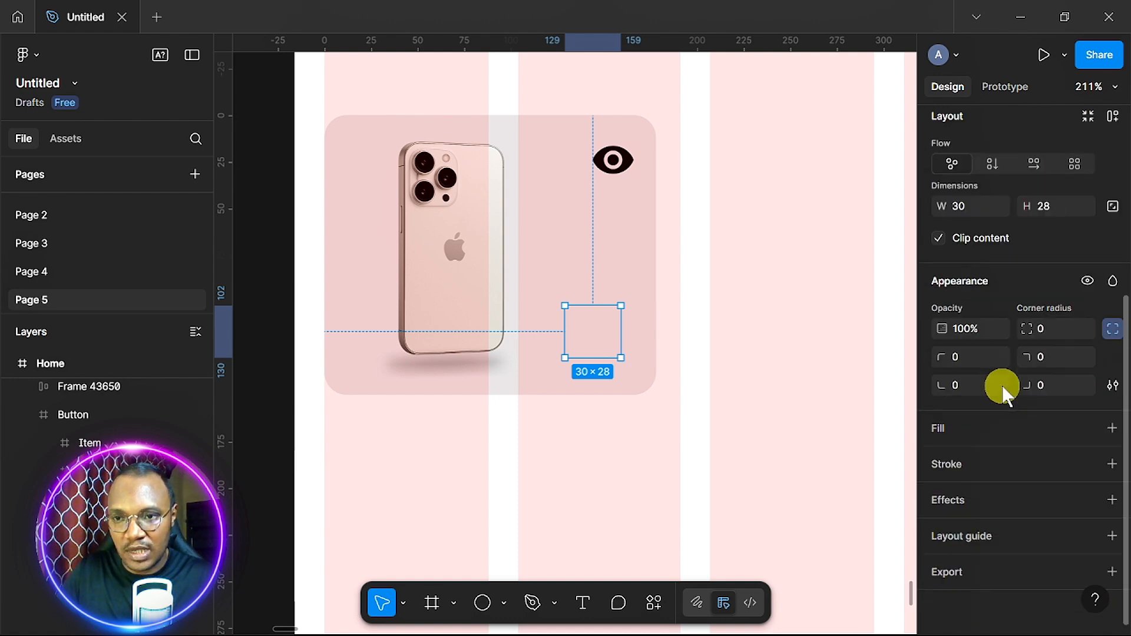
scroll(1002, 390, up, 5)
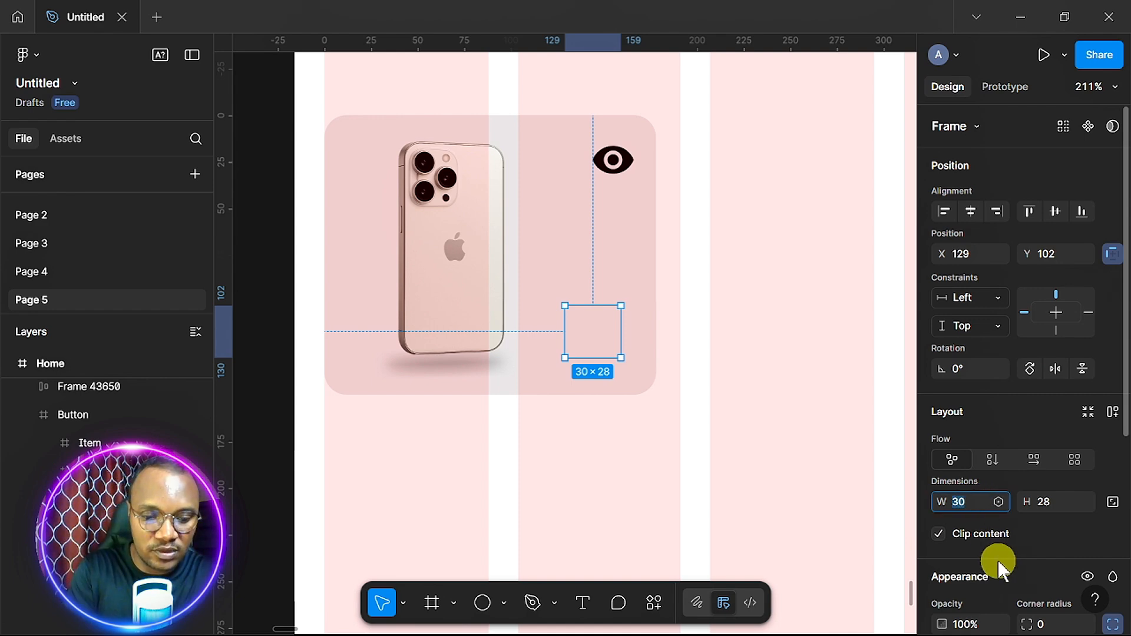
text(38)
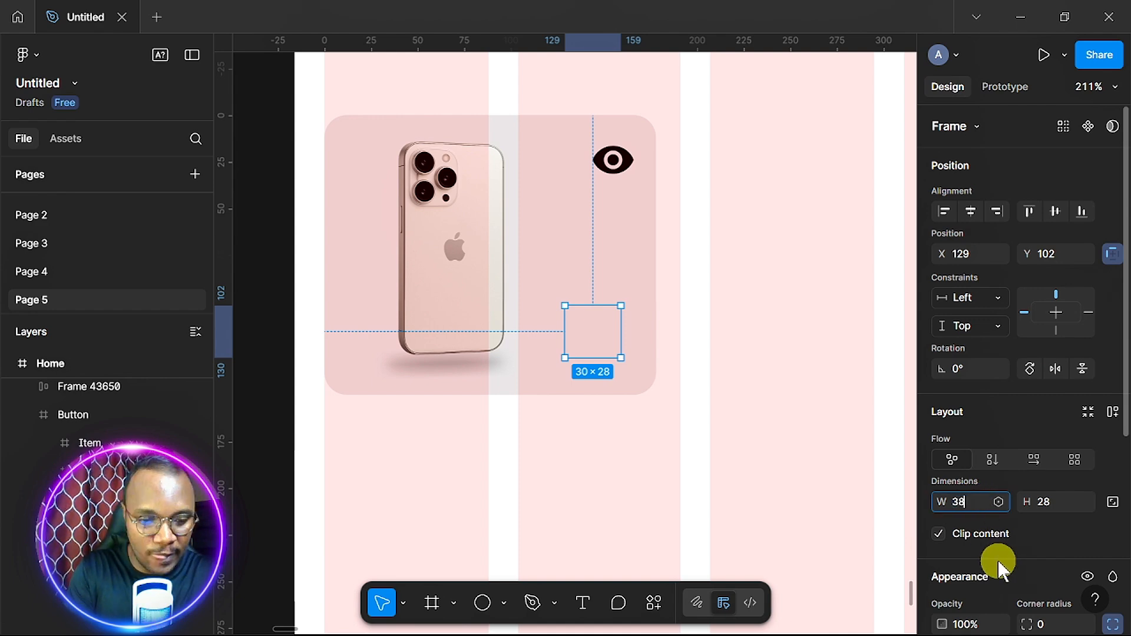
key(Tab)
text(38)
key(Return)
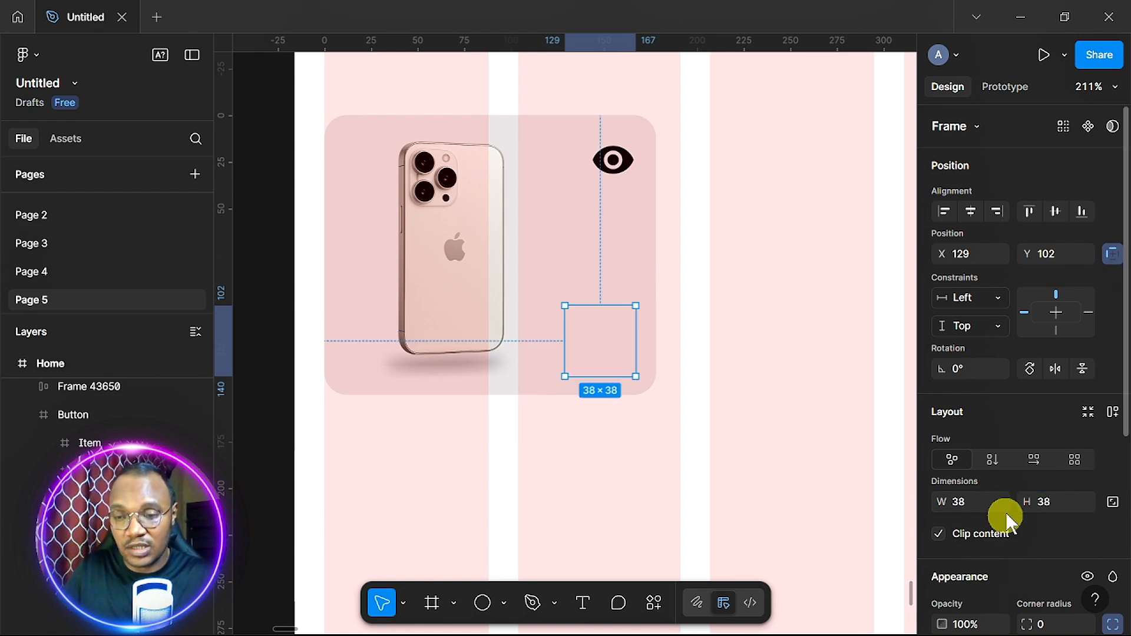
- Round the 38 × 38 frame's corners to a radius of 99 and fill it with white, FFFFFF
scroll(1011, 502, down, 5)
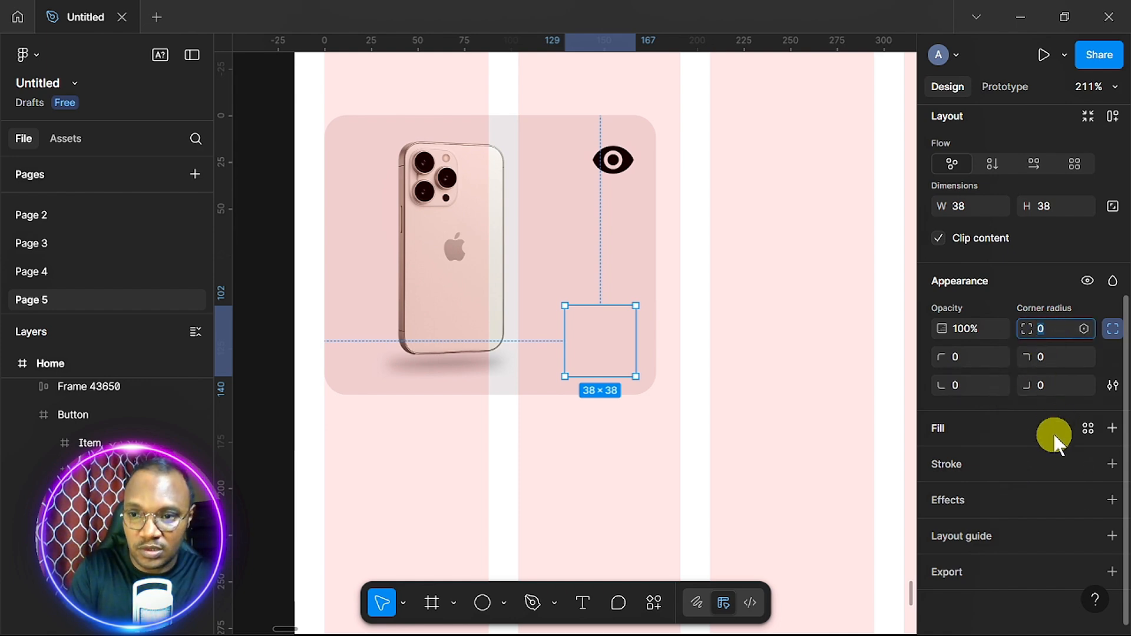
text(99)
key(Return)
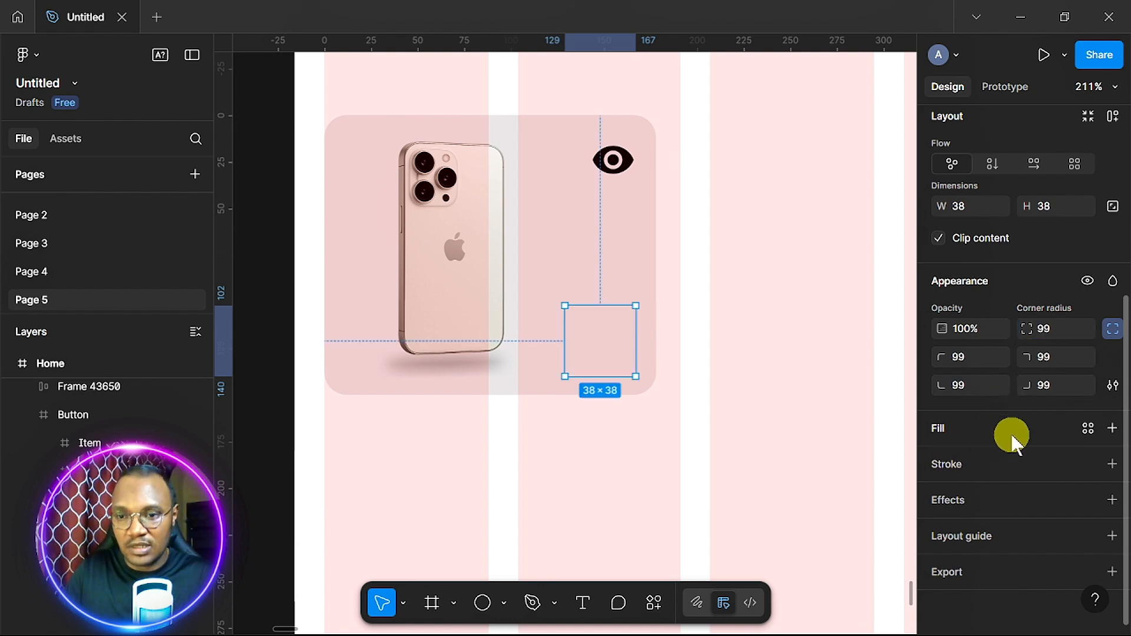
click(1112, 428)
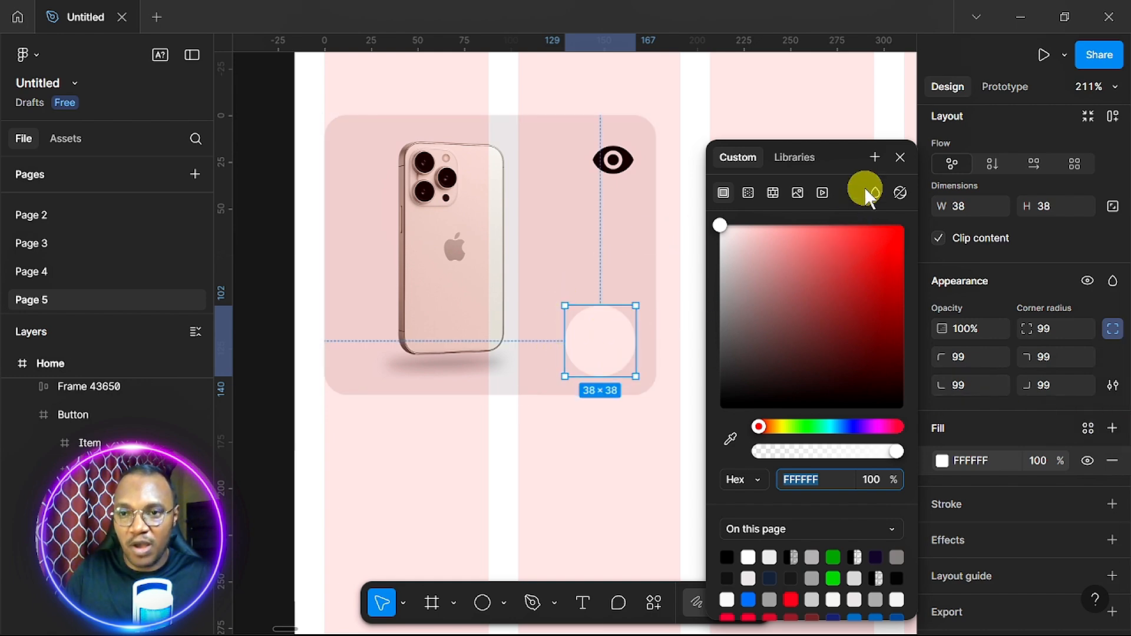
click(900, 157)
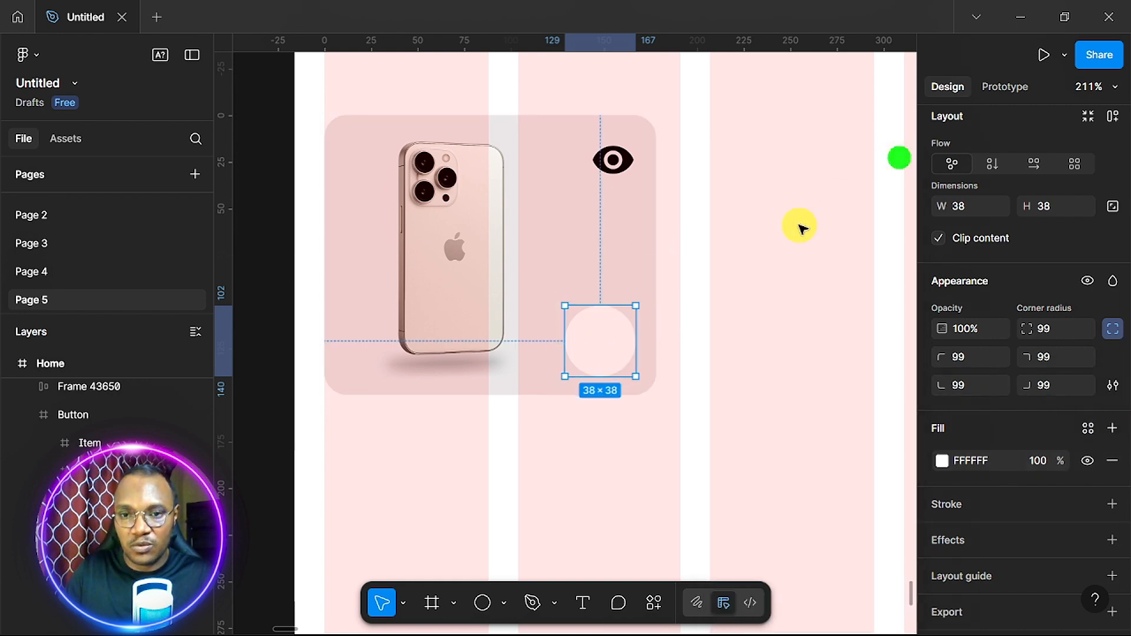
click(740, 357)
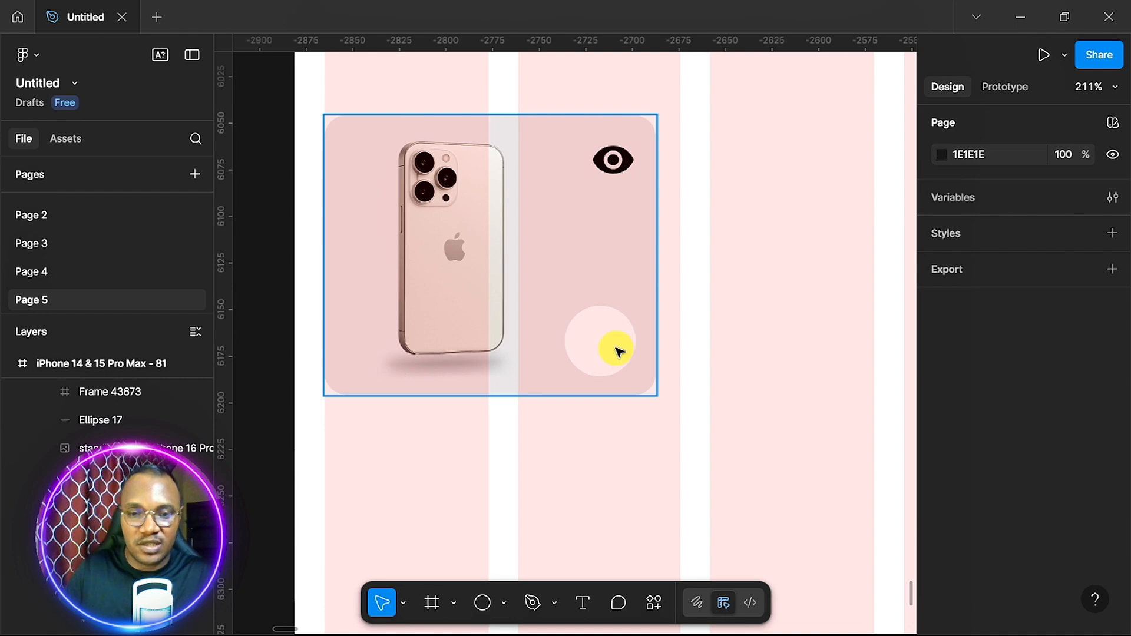
- Move the 24 × 24 plus icon from the white icon frame onto the home screen, between the Top Picks heading and See All
scroll(618, 352, down, 6)
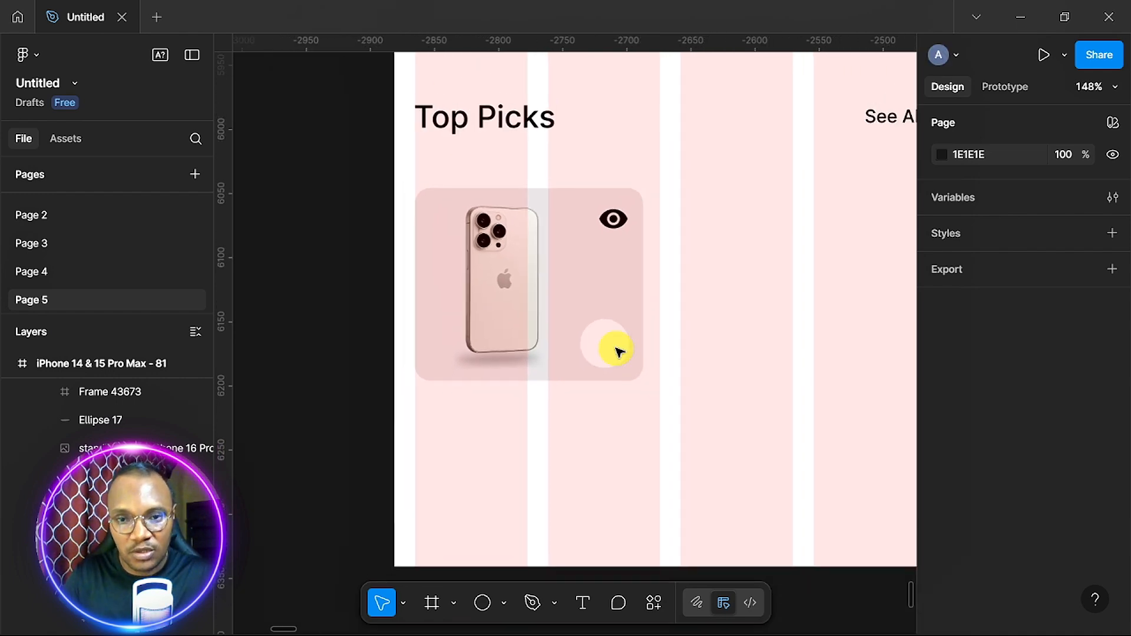
scroll(618, 351, right, 4)
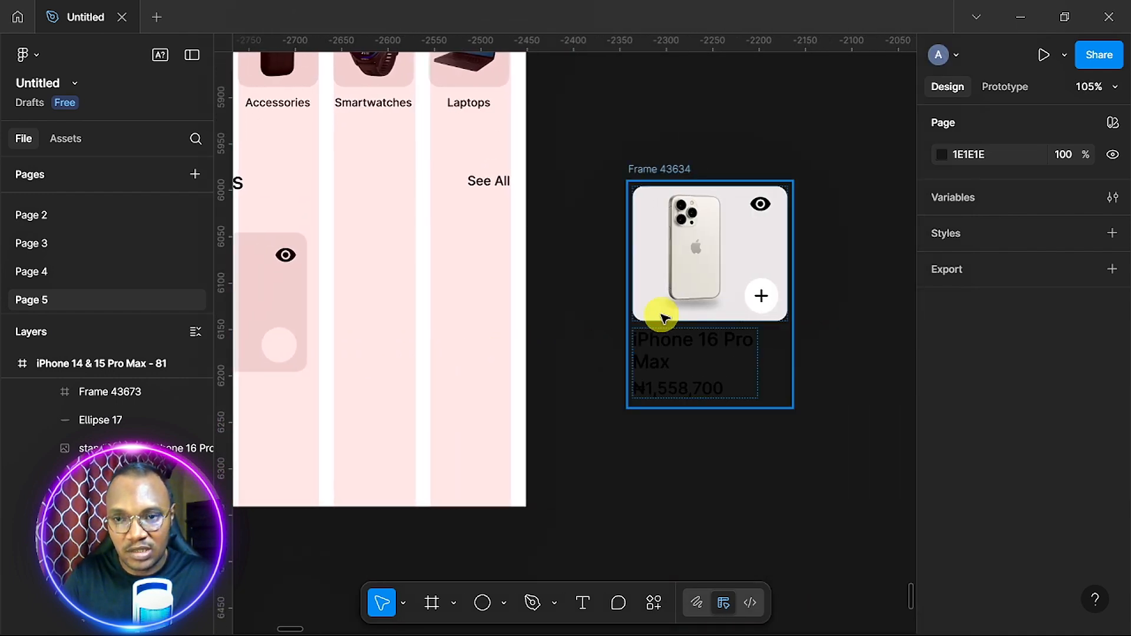
scroll(455, 351, left, 6)
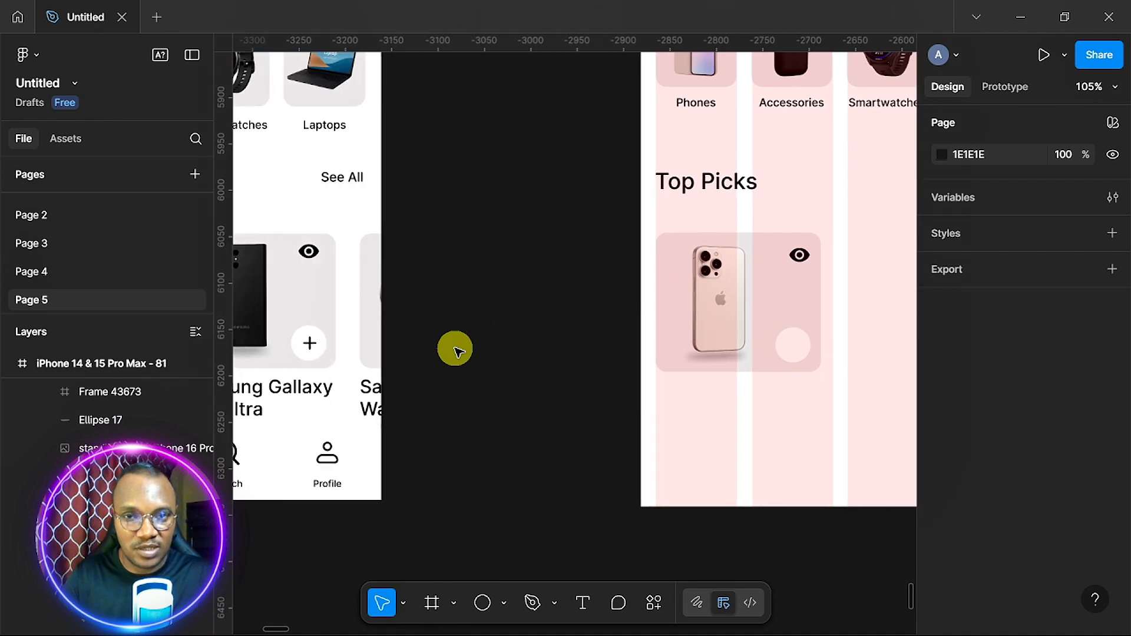
scroll(456, 351, down, 2)
scroll(455, 351, up, 3)
scroll(456, 351, right, 5)
scroll(455, 352, up, 3)
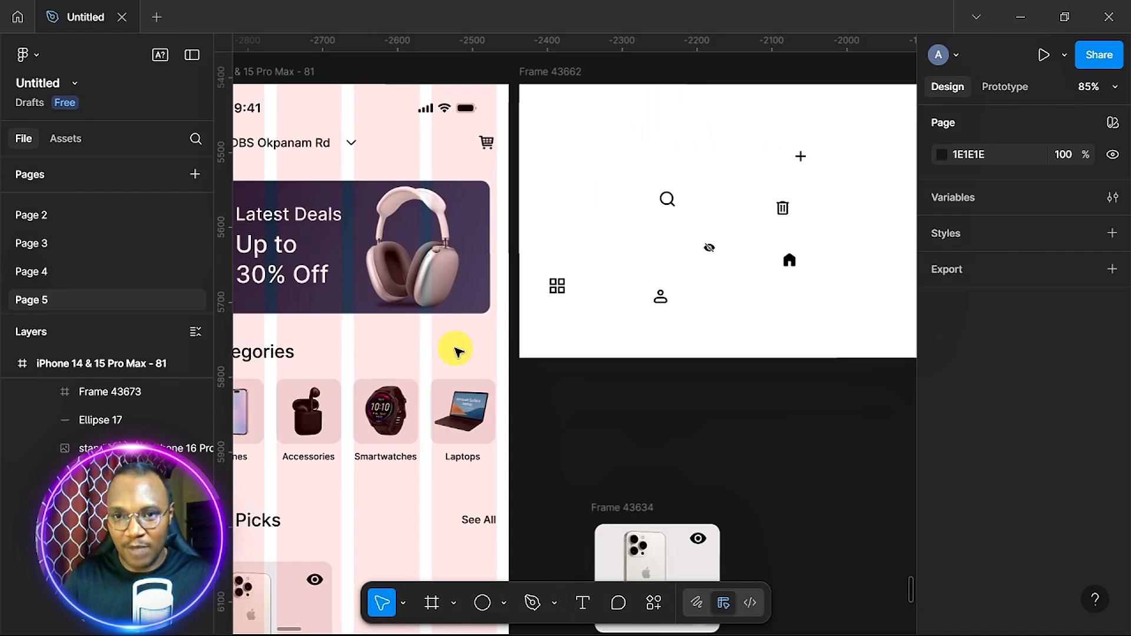
click(848, 103)
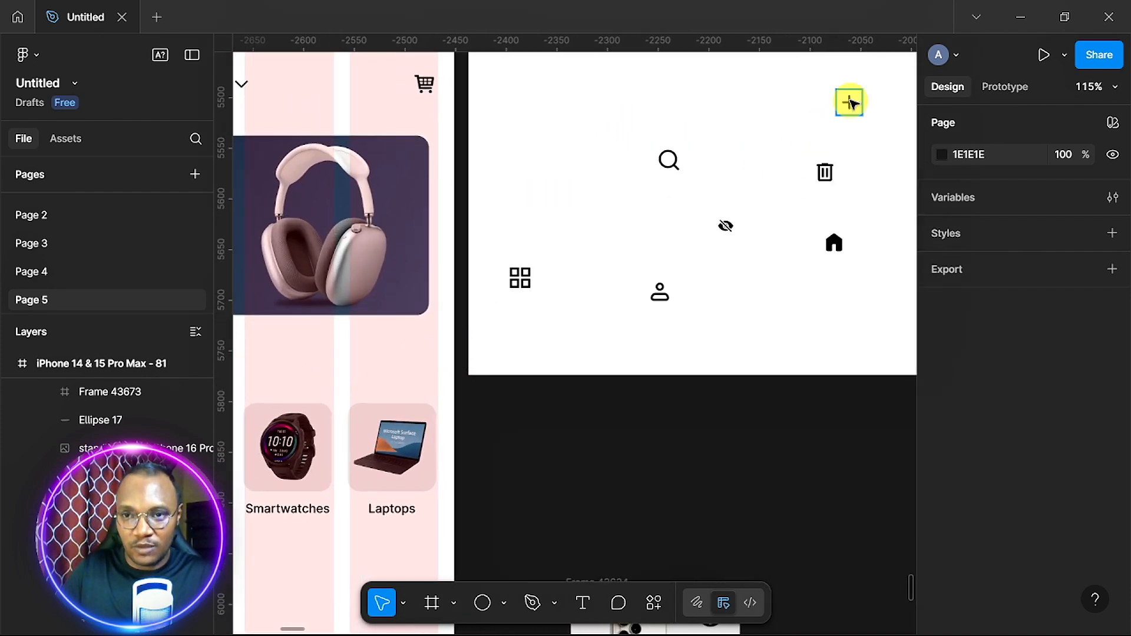
click(849, 103)
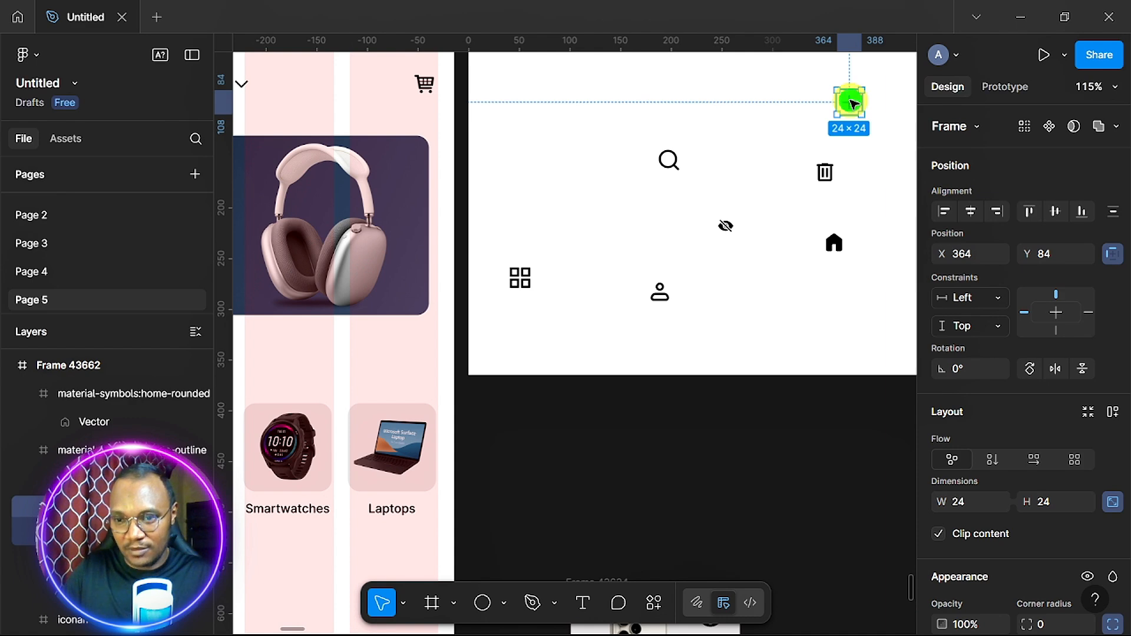
drag(853, 105, 331, 578)
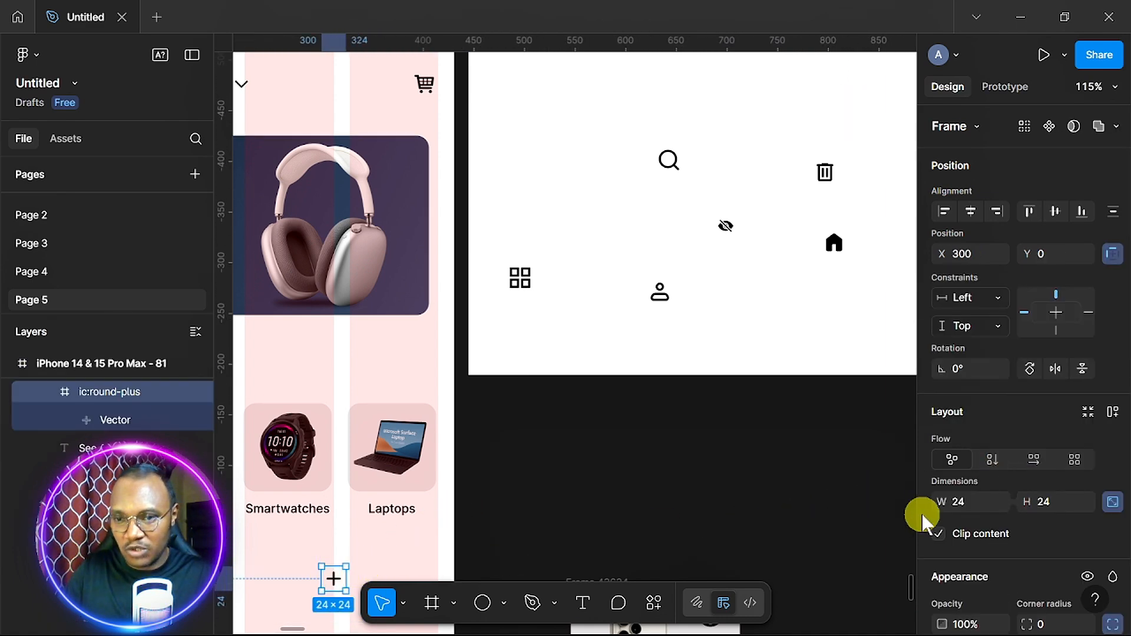
- Place the plus icon inside the white round button on the Top Picks card and center it horizontally and vertically
scroll(332, 540, down, 6)
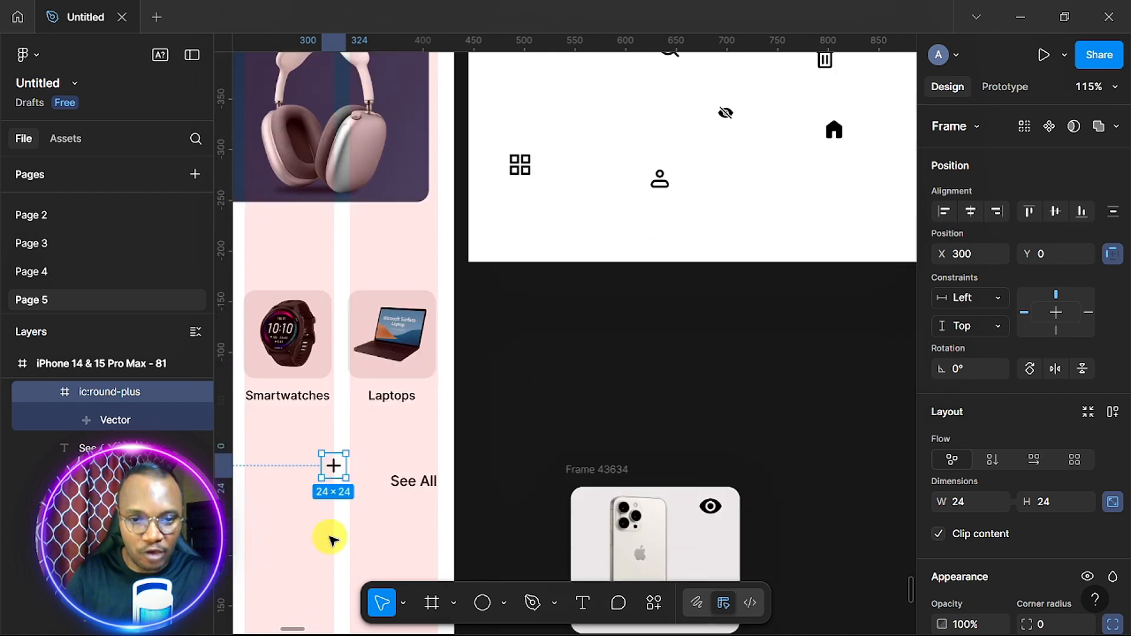
scroll(332, 540, left, 4)
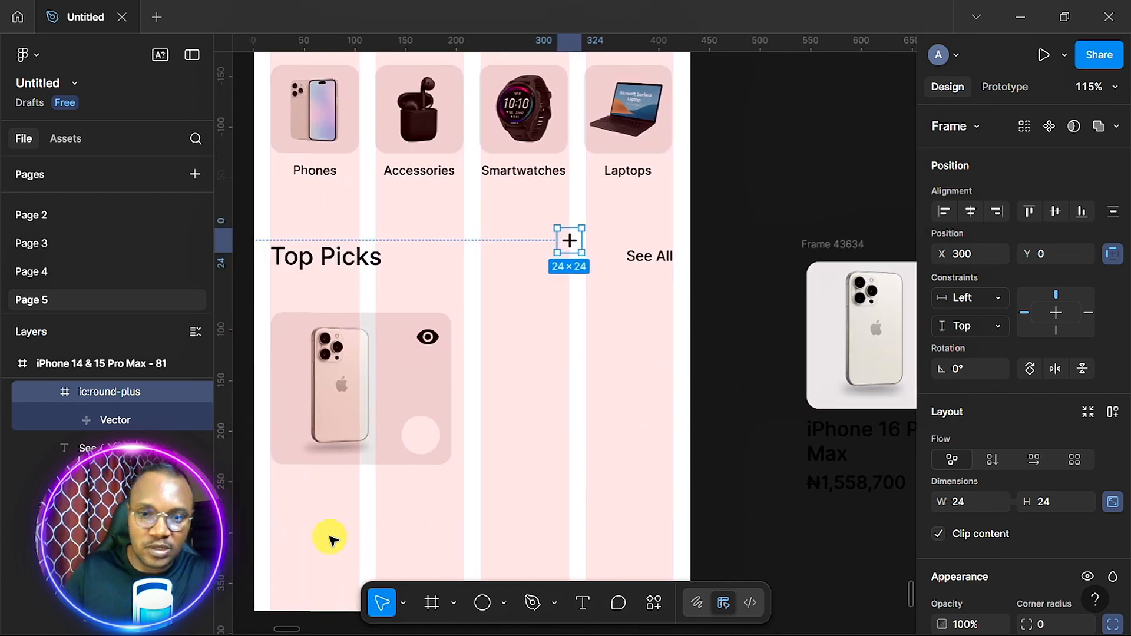
drag(571, 241, 417, 437)
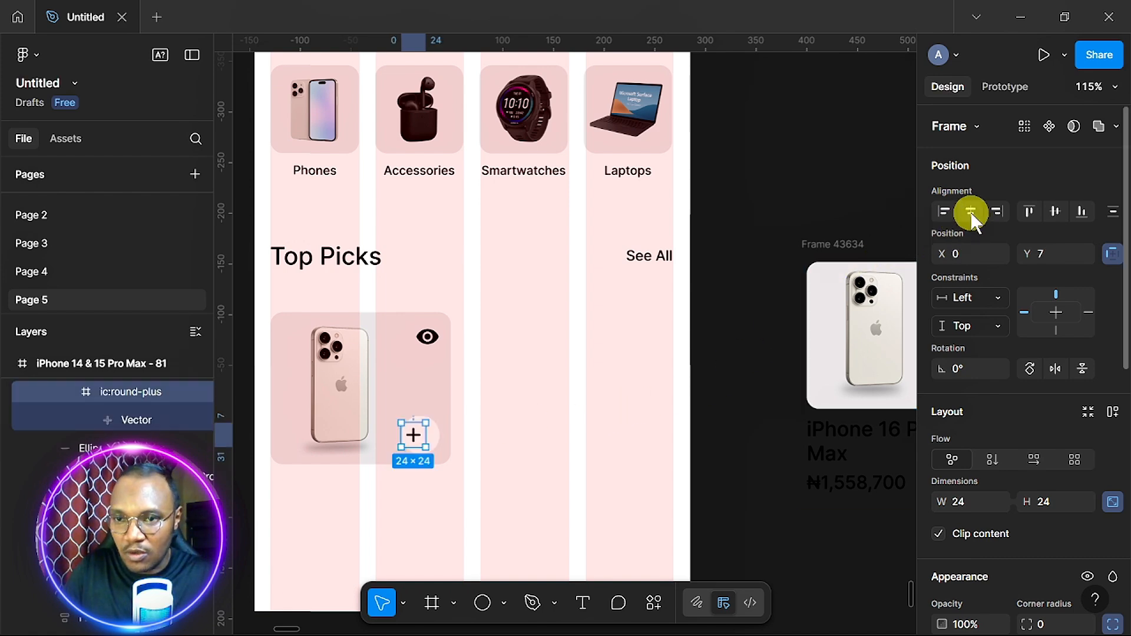
click(971, 212)
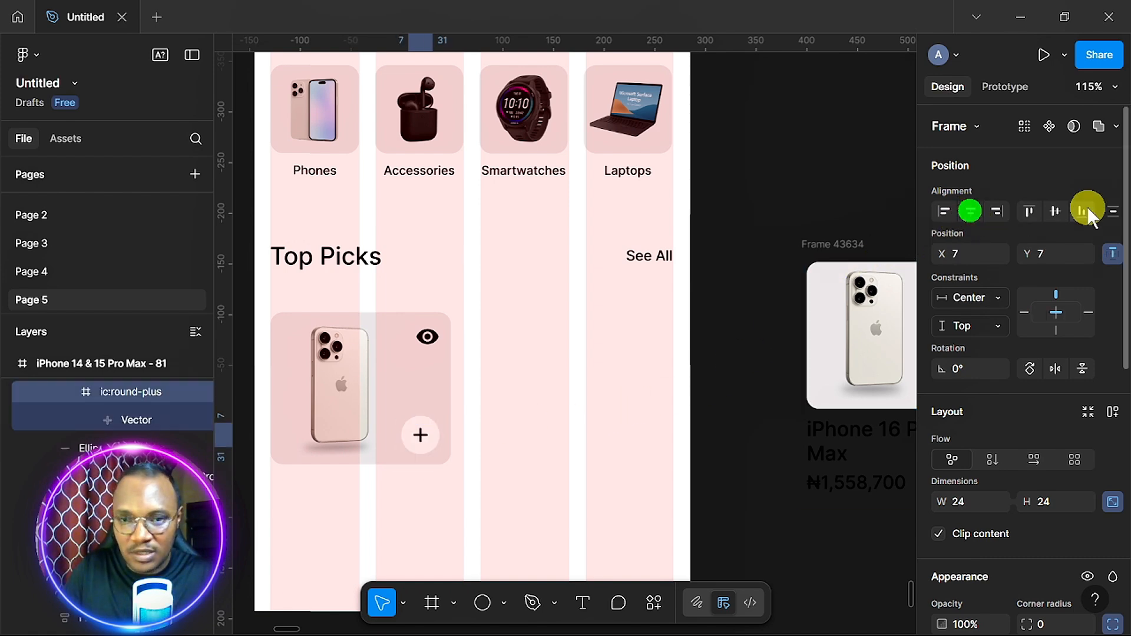
click(1053, 212)
- Widen the white round button toward the phone to 90, keeping its right edge in place
scroll(457, 411, up, 6)
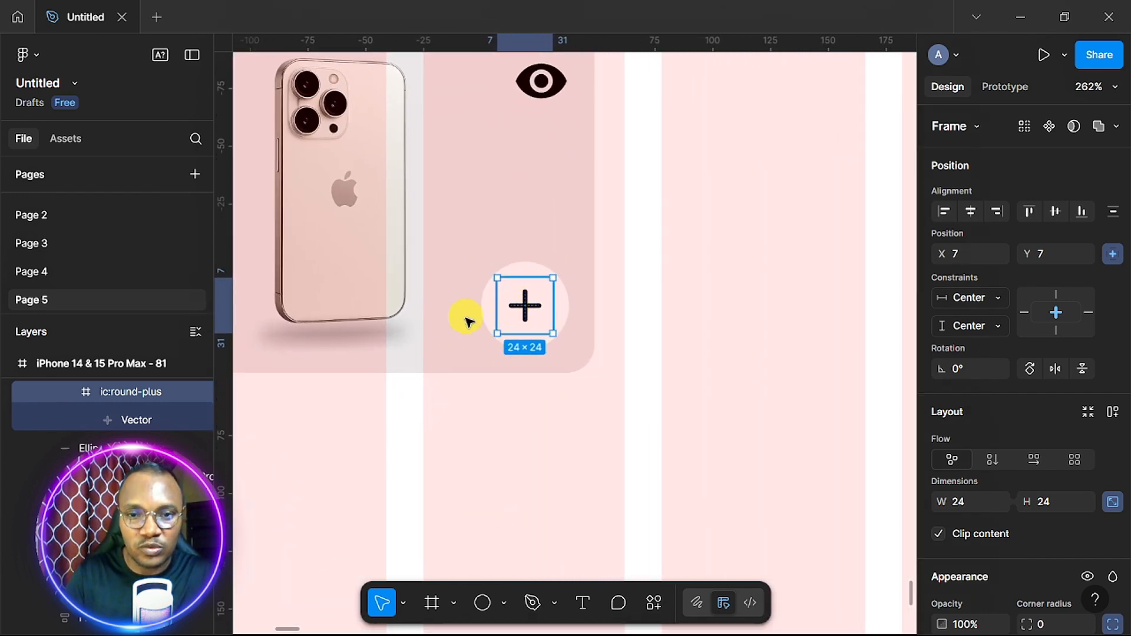
click(489, 305)
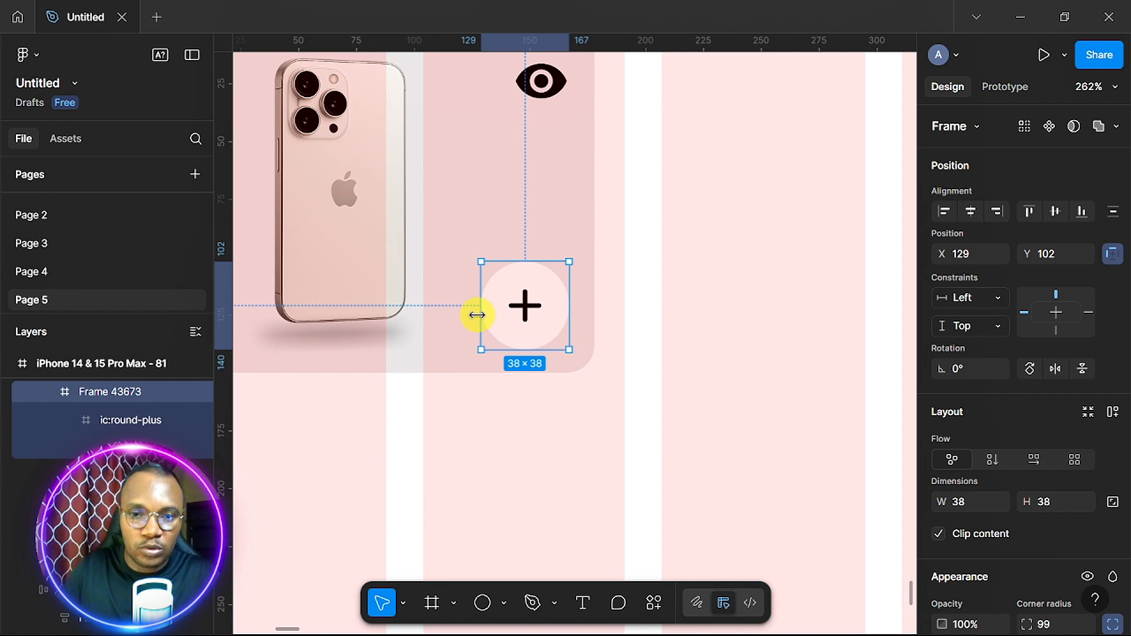
drag(450, 322, 361, 322)
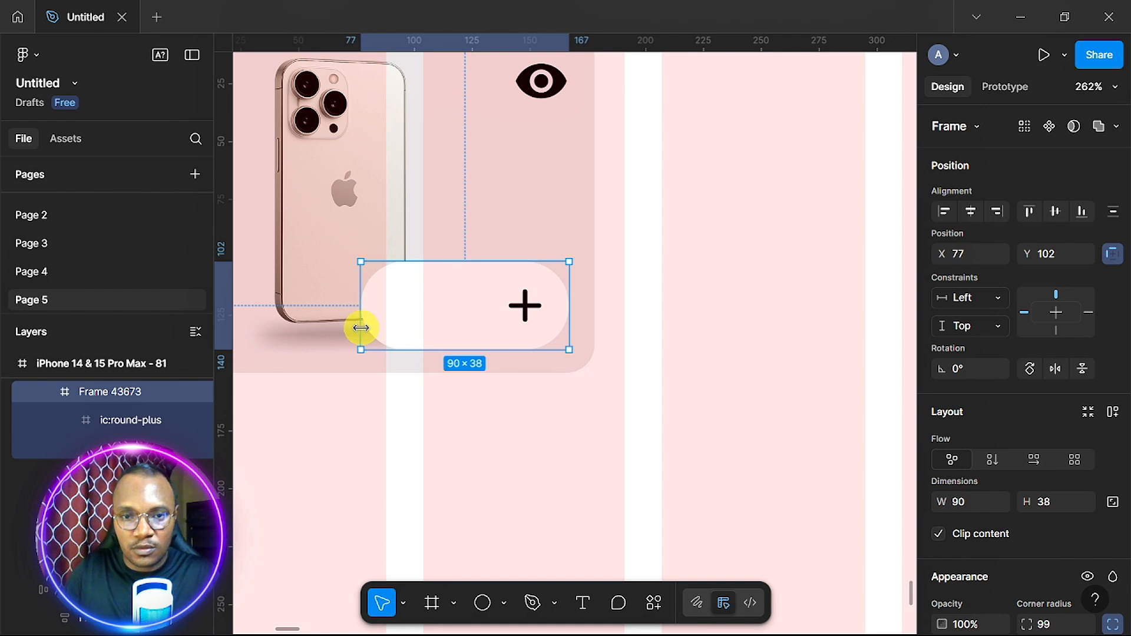
scroll(687, 351, down, 5)
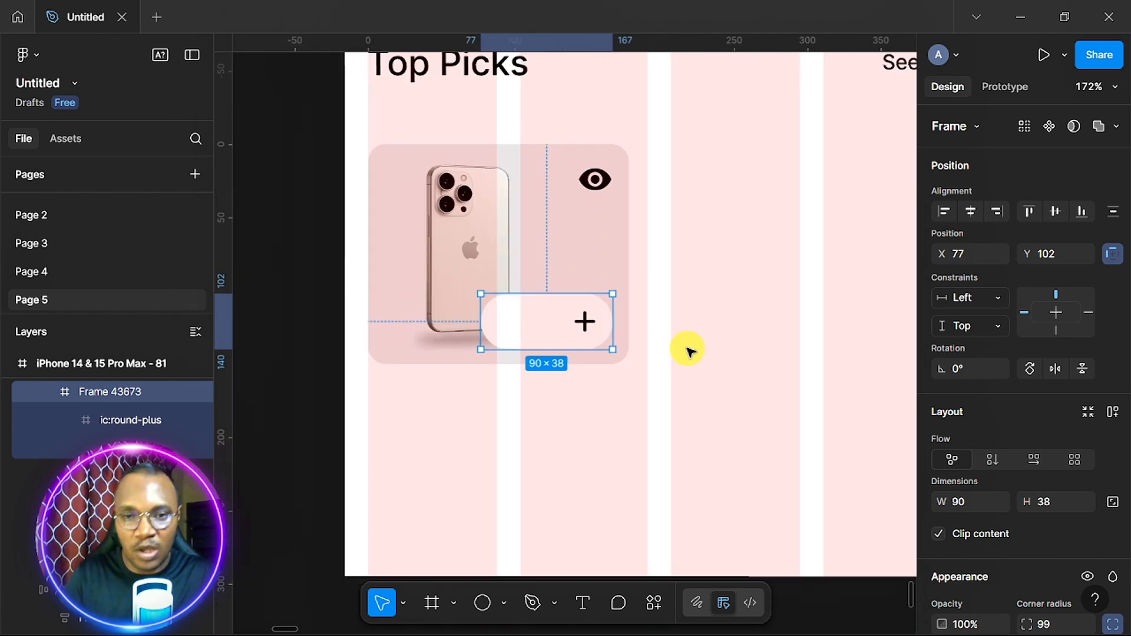
scroll(688, 351, right, 2)
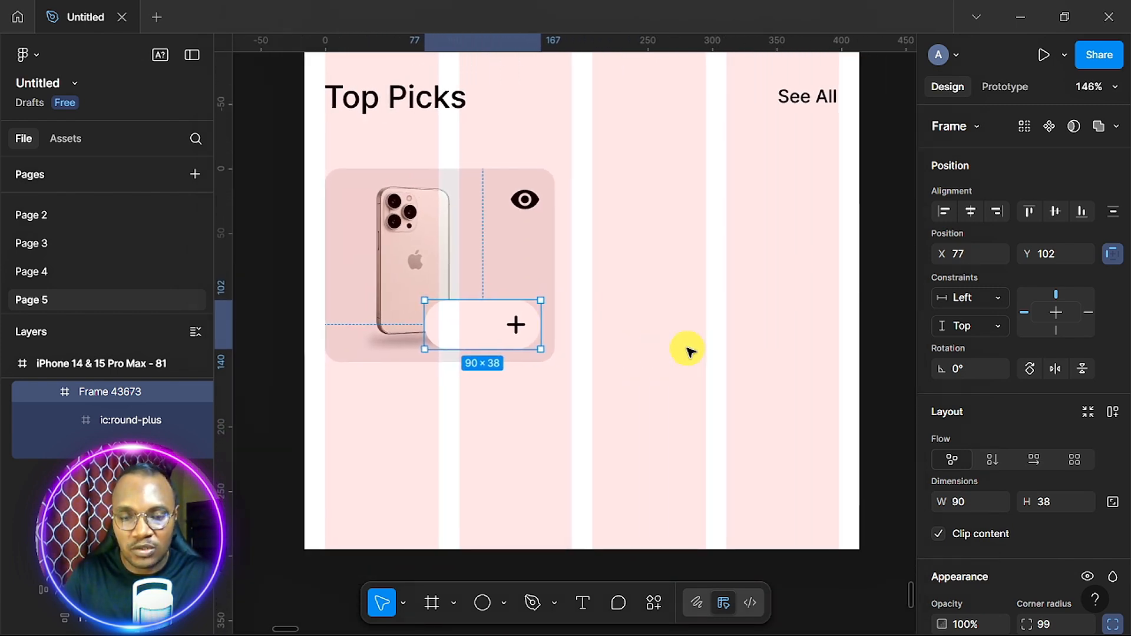
scroll(687, 351, down, 3)
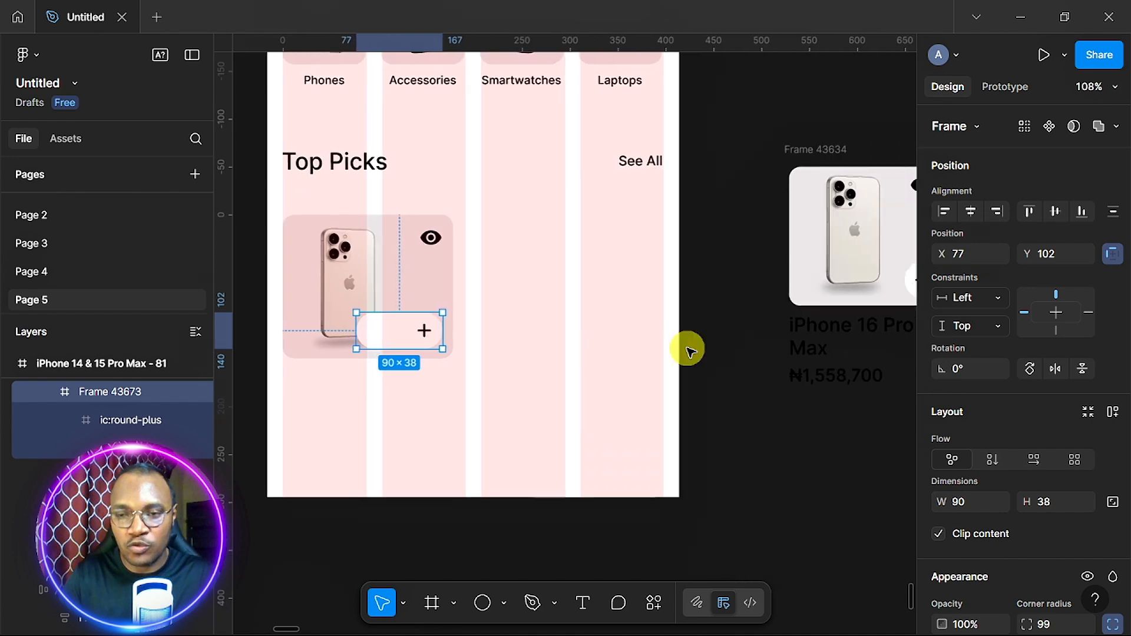
scroll(687, 352, right, 3)
scroll(688, 352, left, 3)
scroll(688, 352, left, 4)
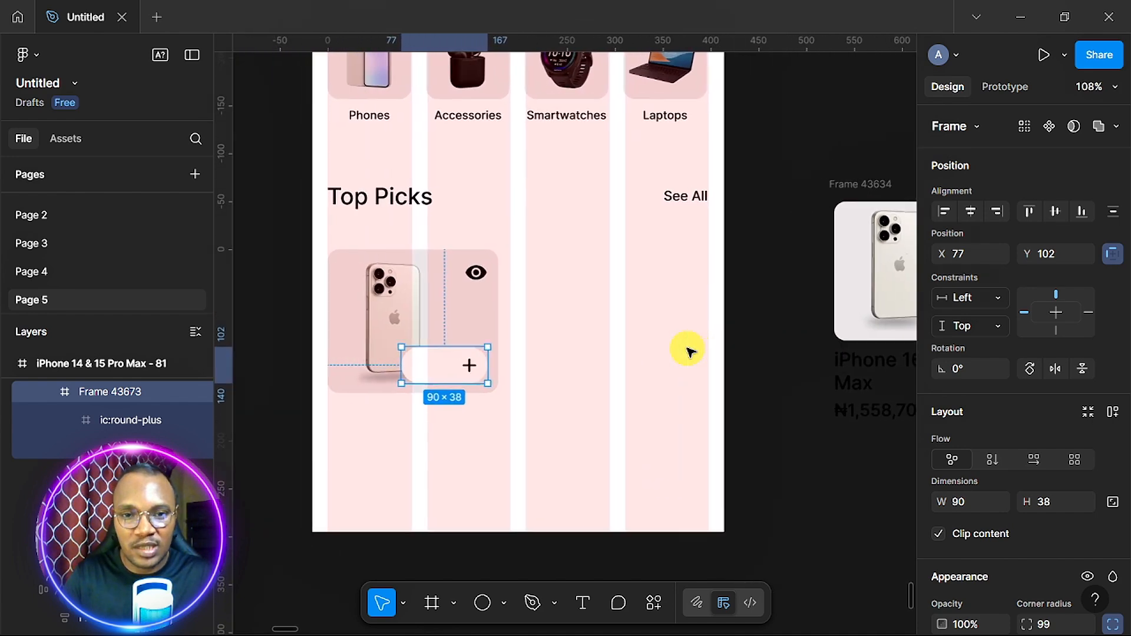
scroll(688, 352, down, 1)
scroll(687, 351, left, 1)
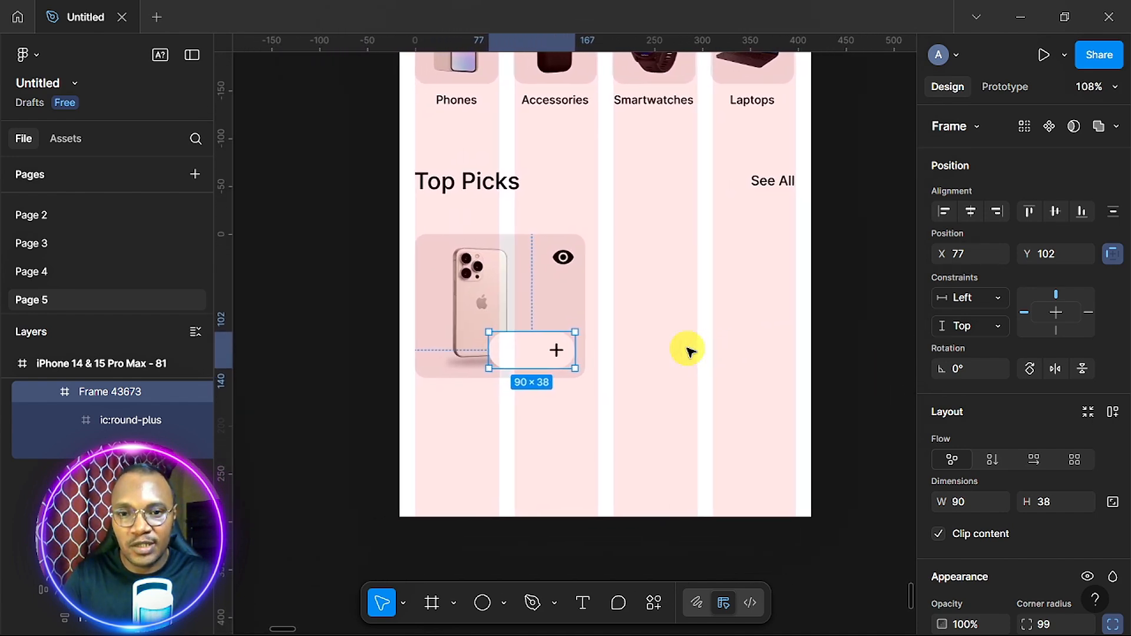
scroll(687, 351, up, 3)
scroll(687, 351, left, 2)
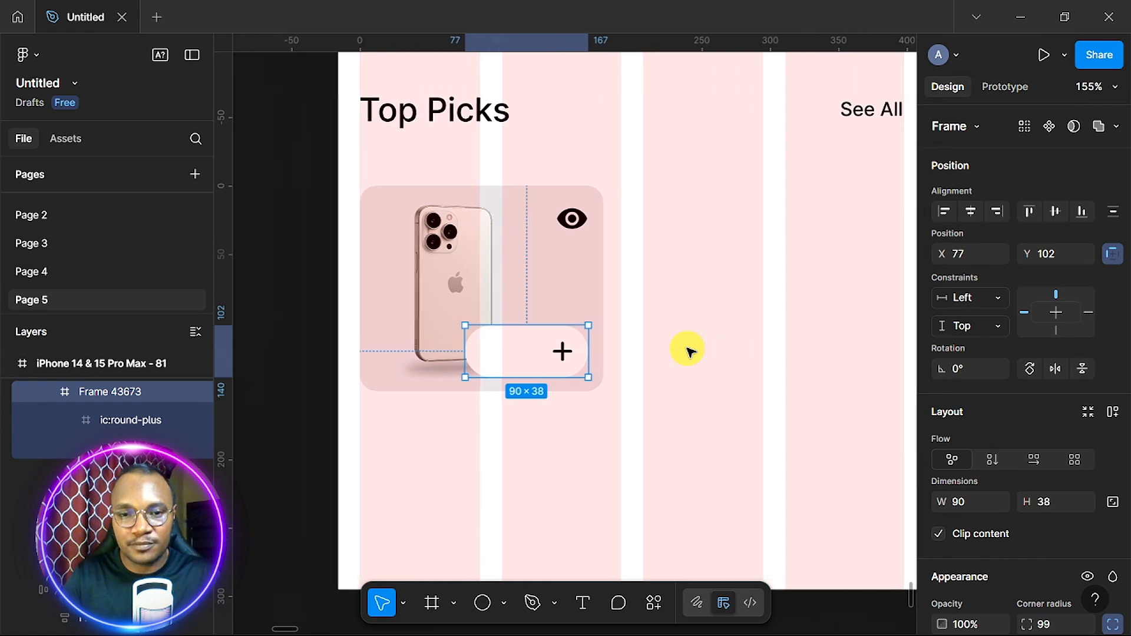
scroll(687, 352, up, 2)
scroll(688, 352, down, 1)
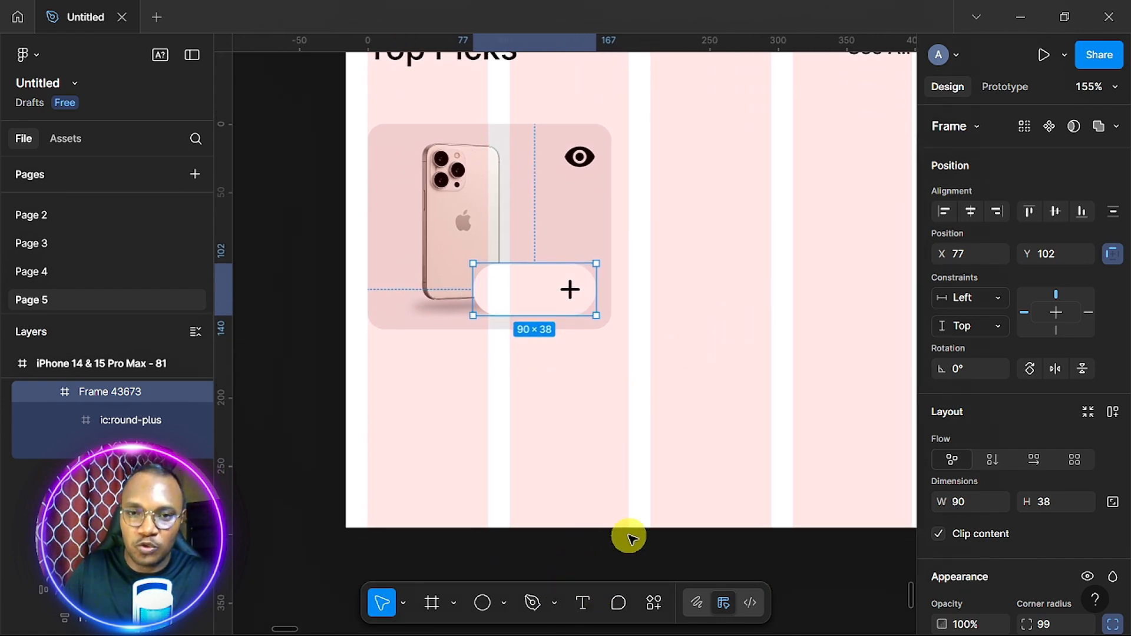
- Add the text 1 beside the plus icon inside the widened button and center it vertically
click(582, 604)
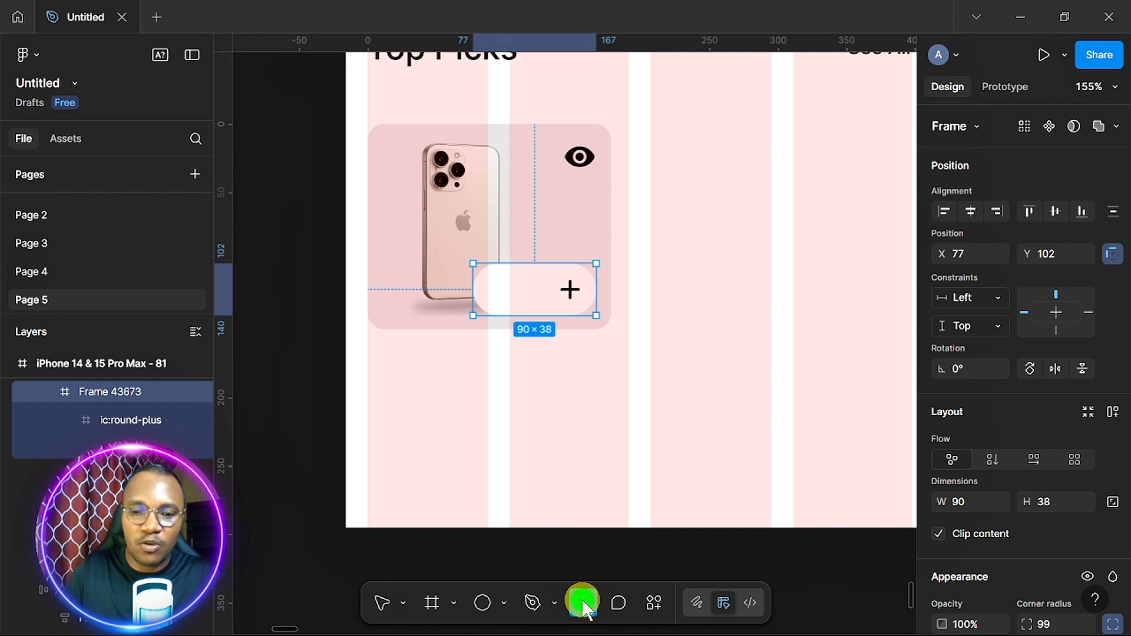
click(538, 291)
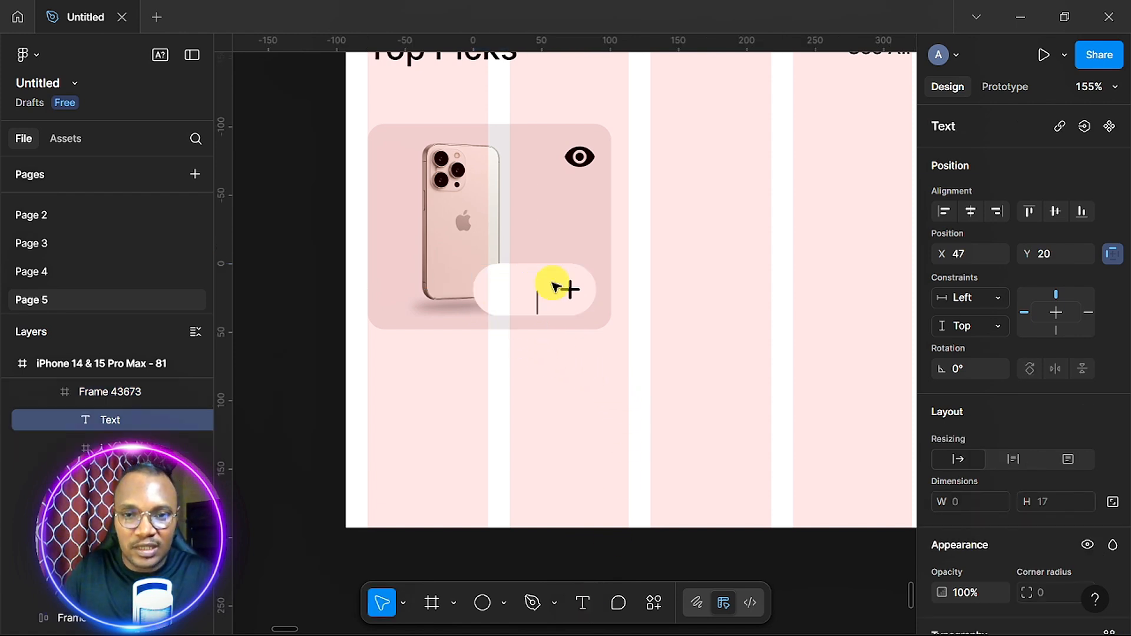
key(Escape)
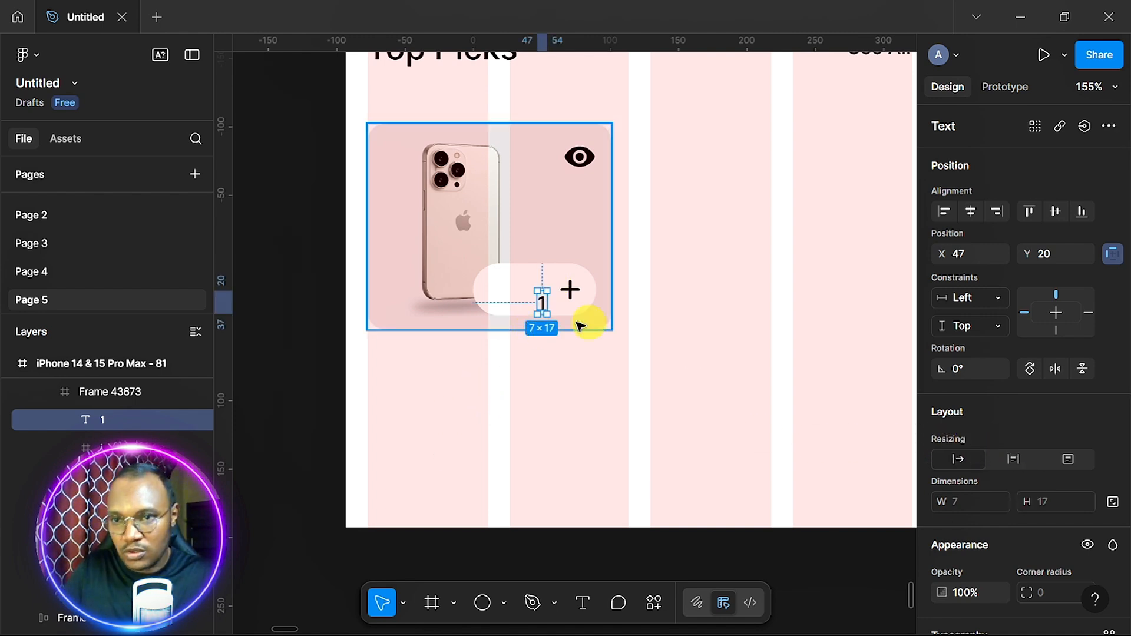
click(1057, 213)
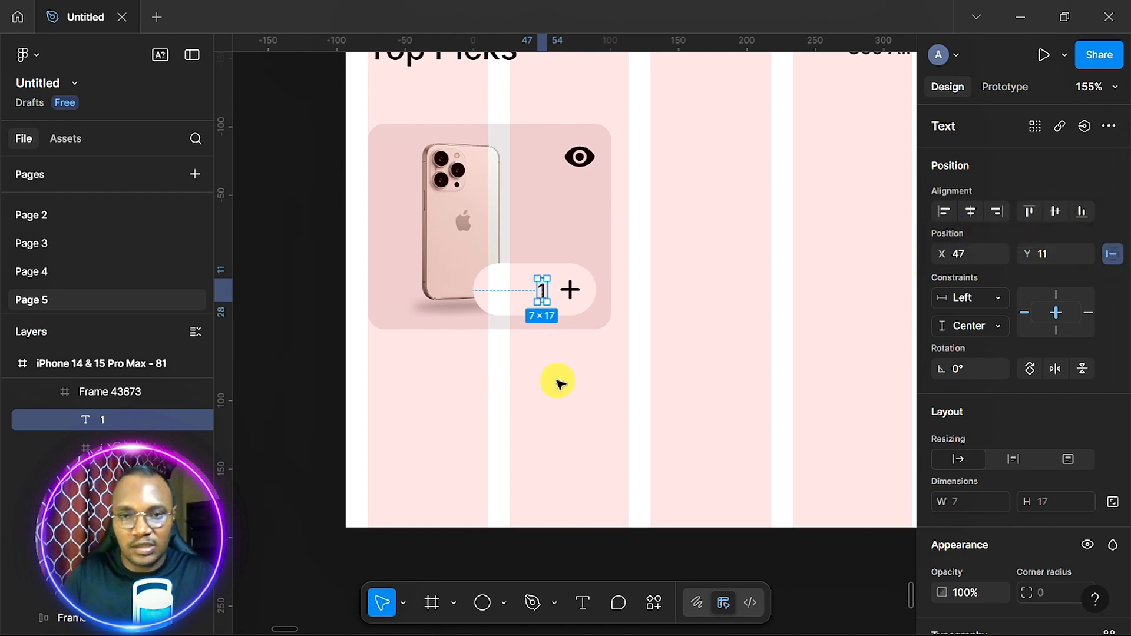
- Move the trash icon from the white icon frame into the widened button, to the left of the number 1
scroll(571, 368, down, 3)
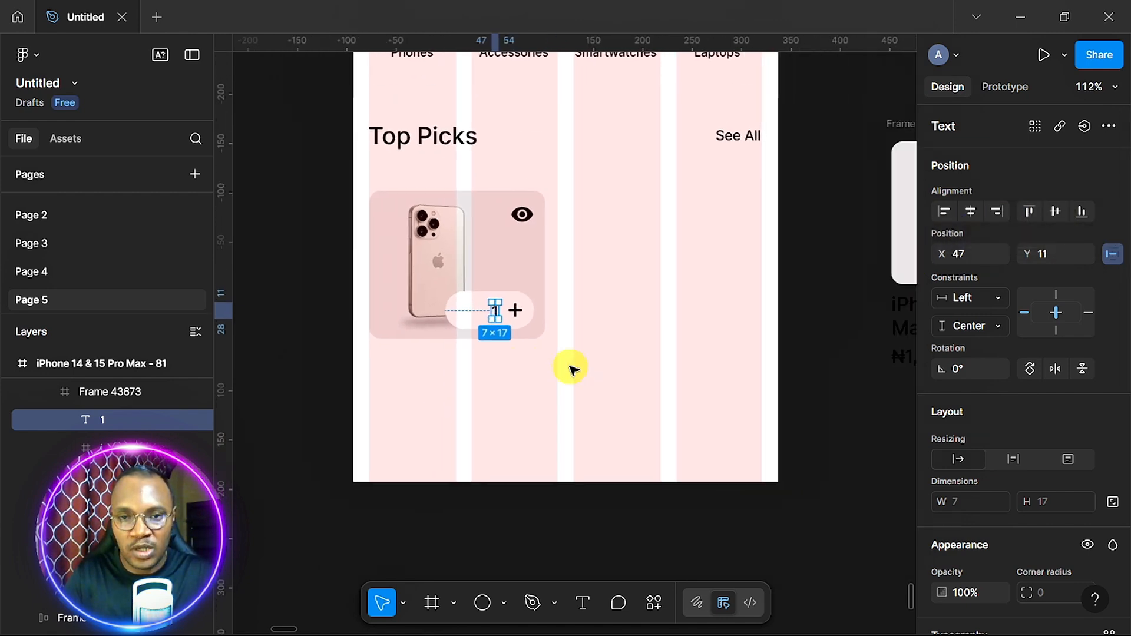
scroll(572, 369, right, 5)
scroll(571, 368, right, 4)
scroll(571, 368, up, 5)
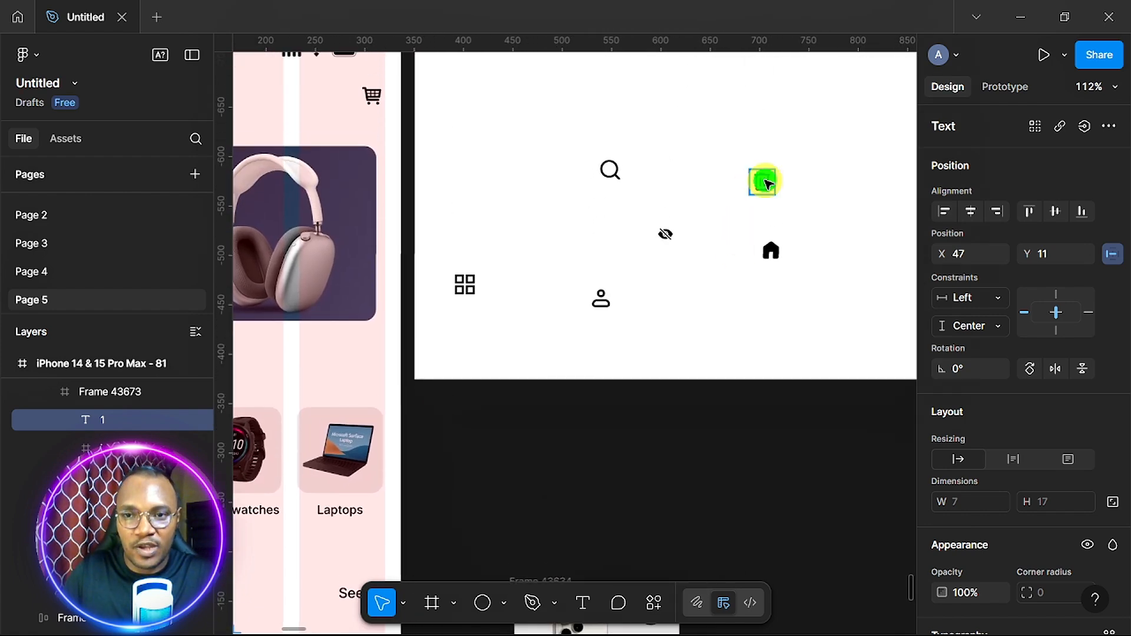
click(764, 183)
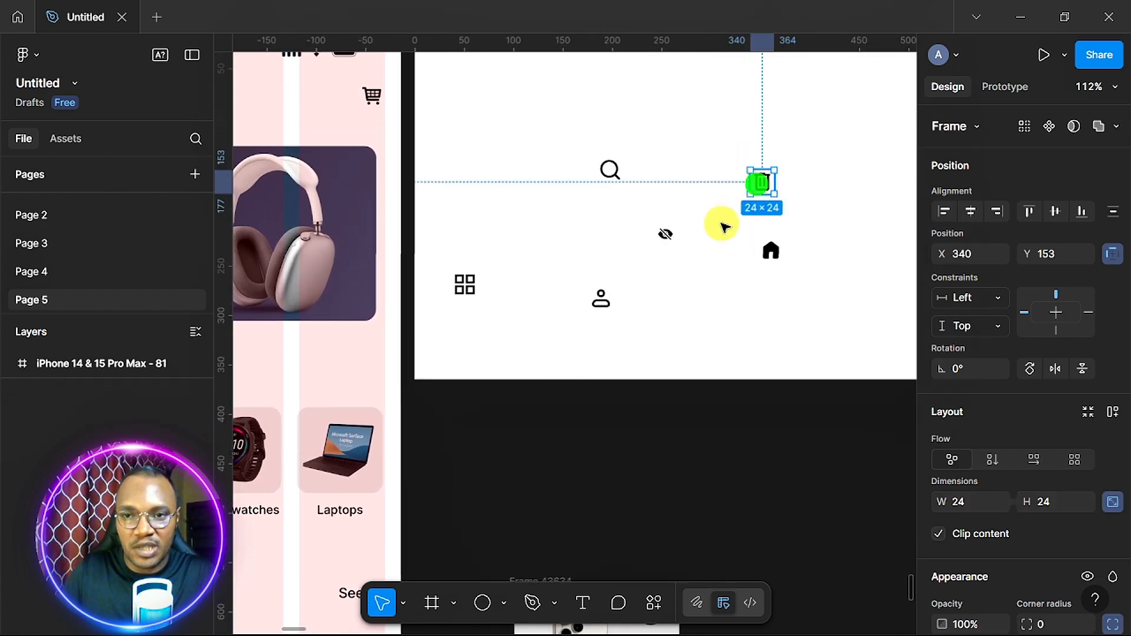
drag(553, 332, 309, 491)
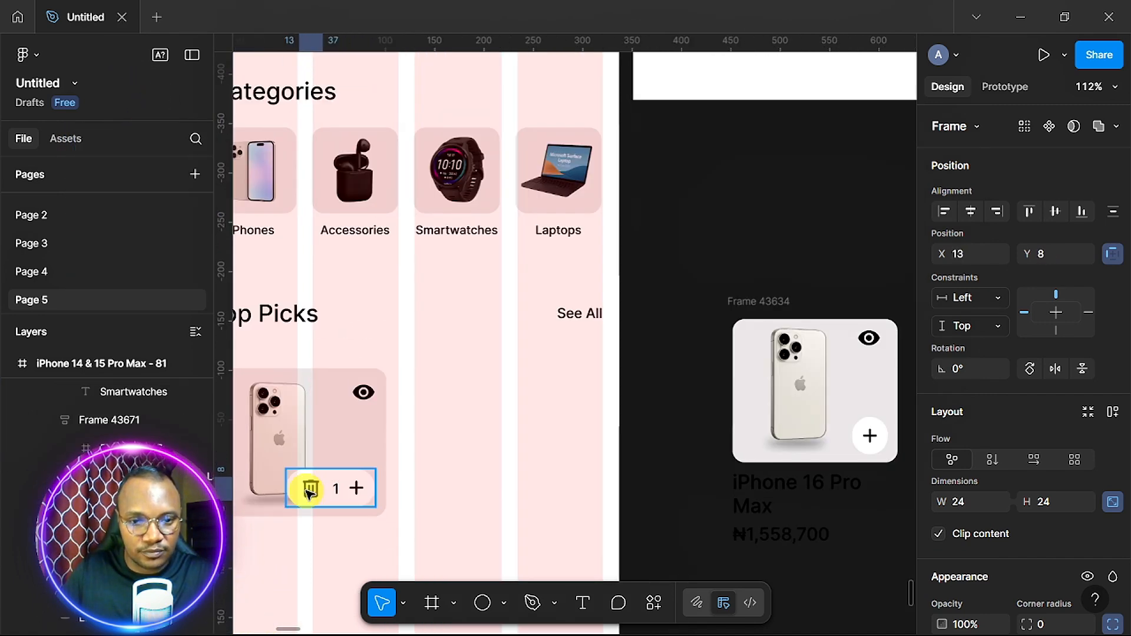
- Wrap the trash icon, the number 1 and the plus icon together in a horizontal auto layout
scroll(458, 493, up, 5)
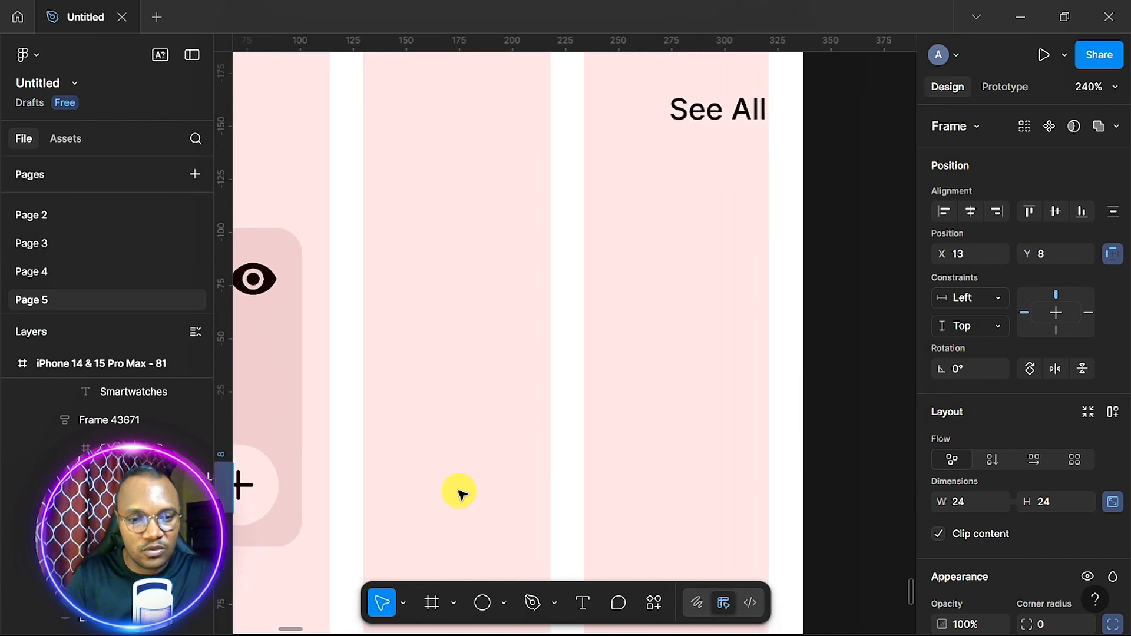
scroll(459, 494, left, 5)
scroll(459, 494, up, 3)
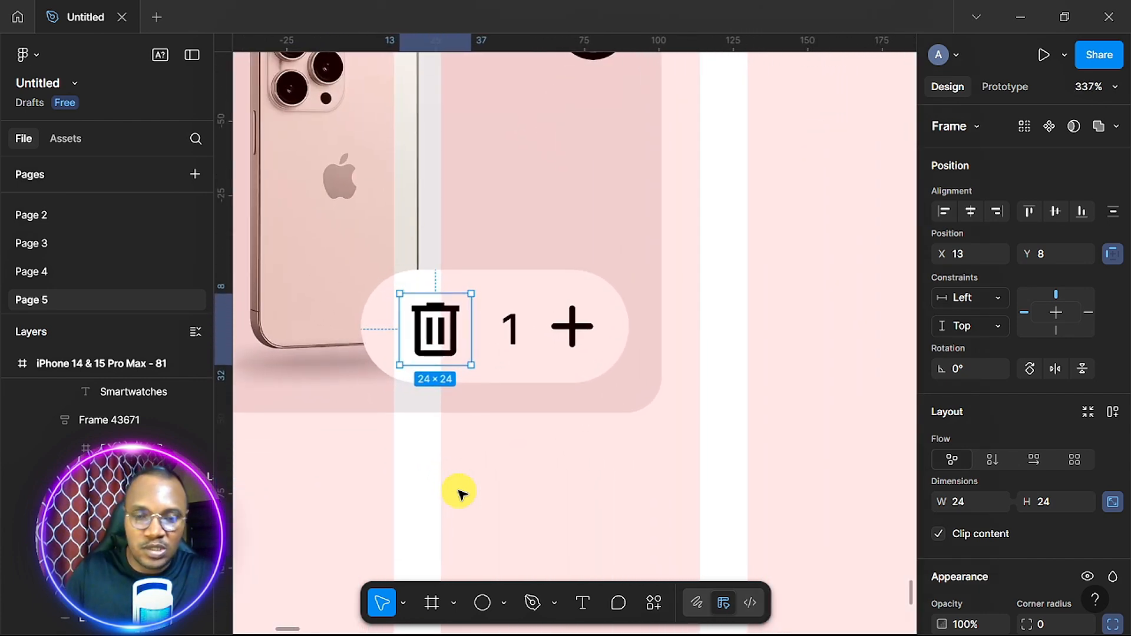
click(436, 334)
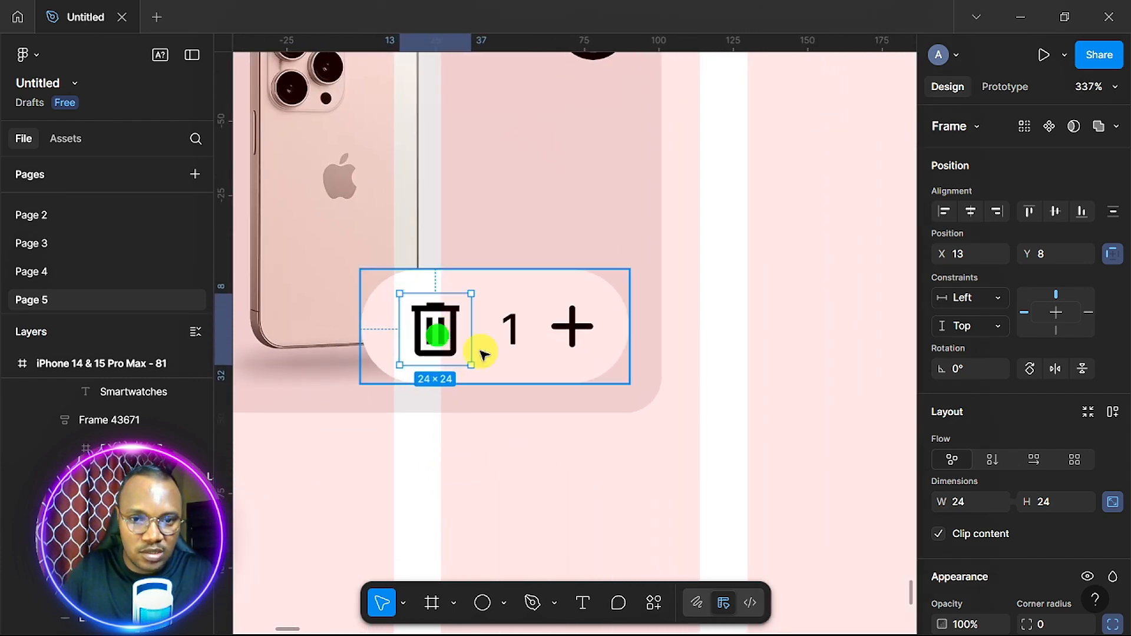
shift+click(513, 333)
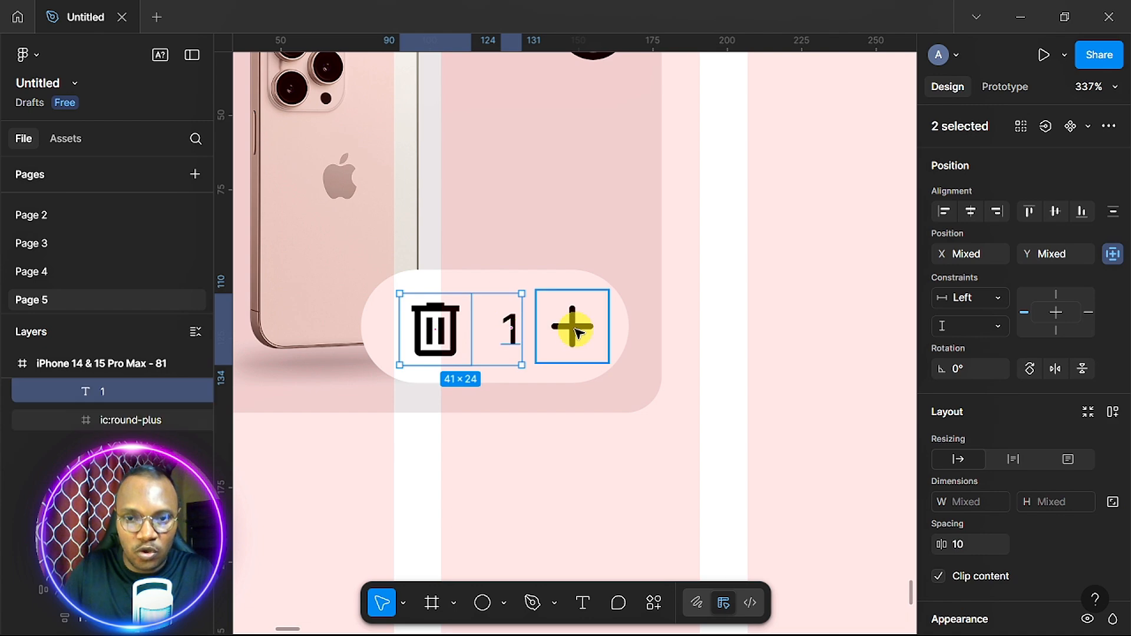
shift+click(575, 328)
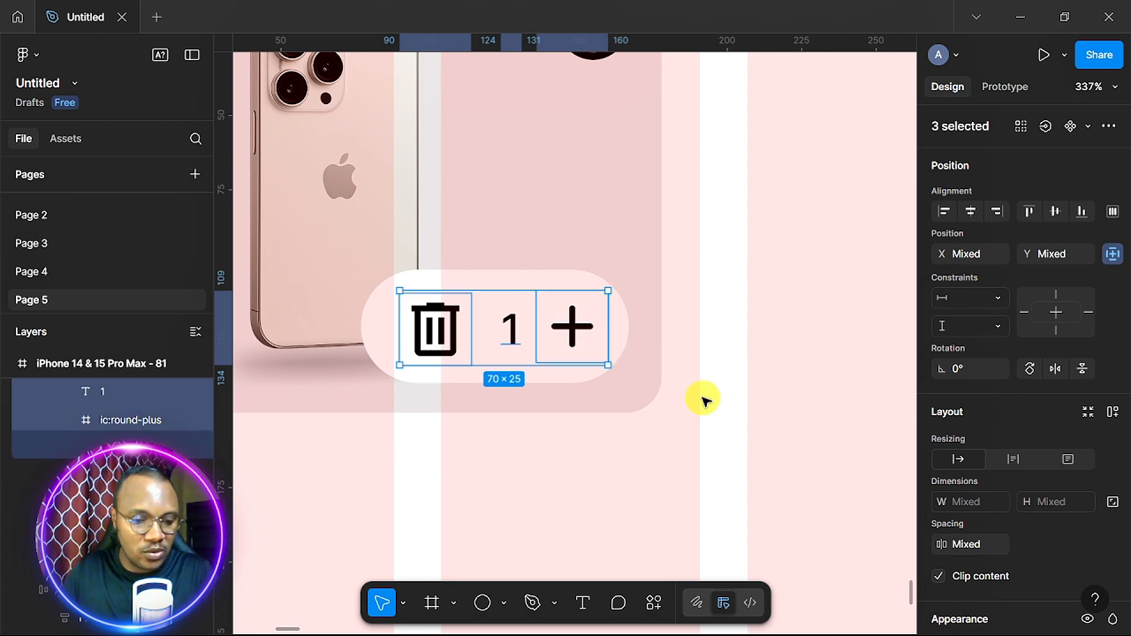
key(shift+a)
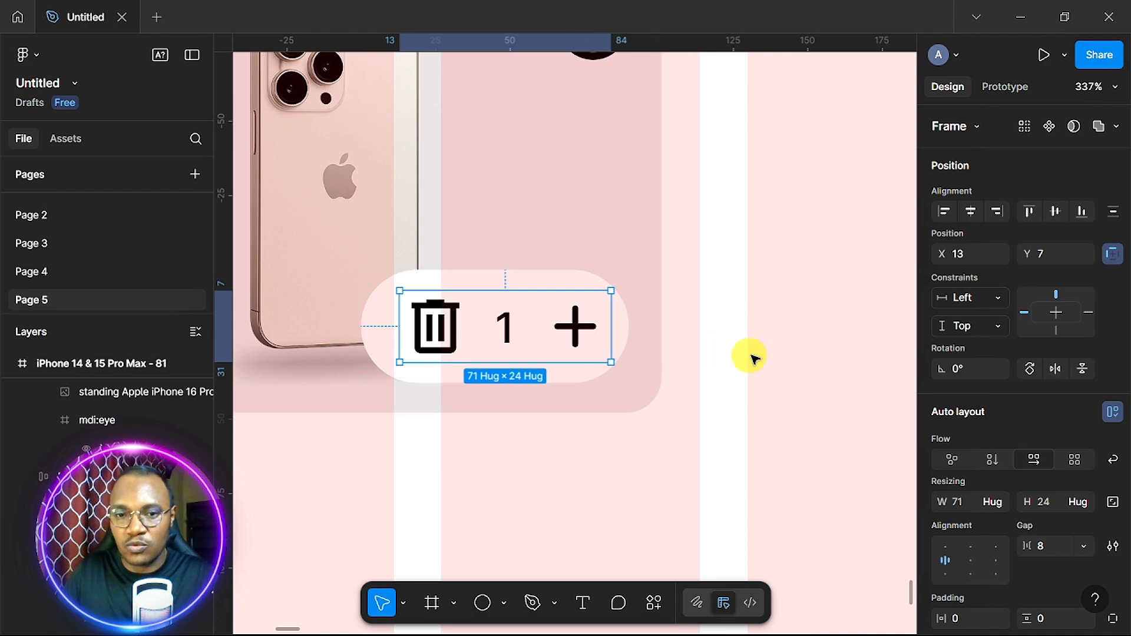
- Narrow the white quantity button from its phone side until it contains only the plus icon, and set its width to 38
click(384, 340)
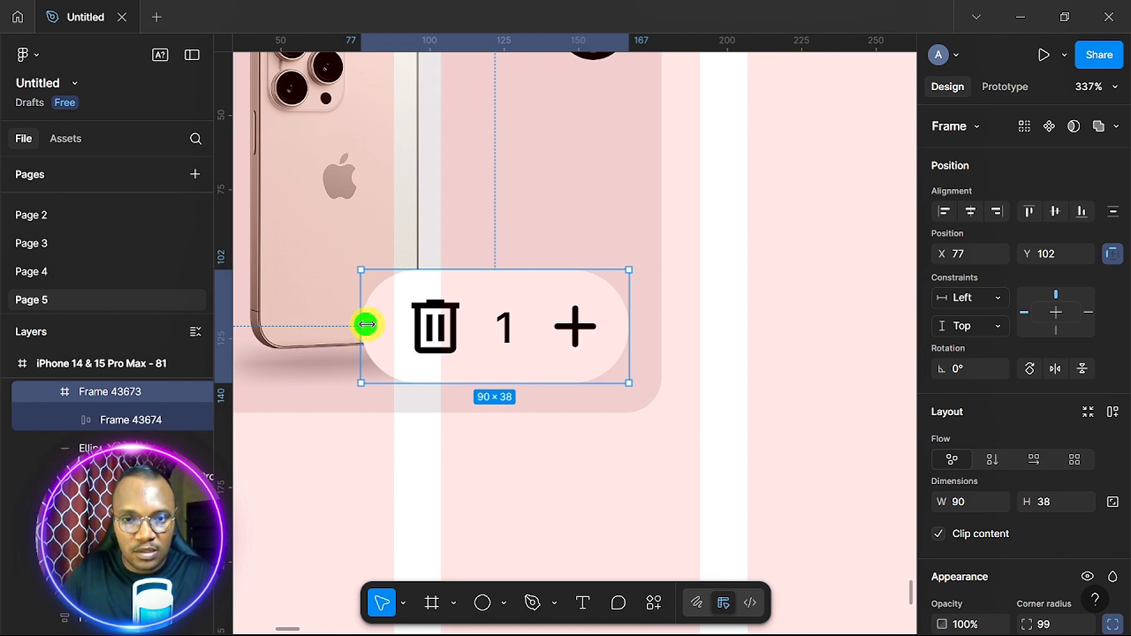
drag(385, 324, 388, 333)
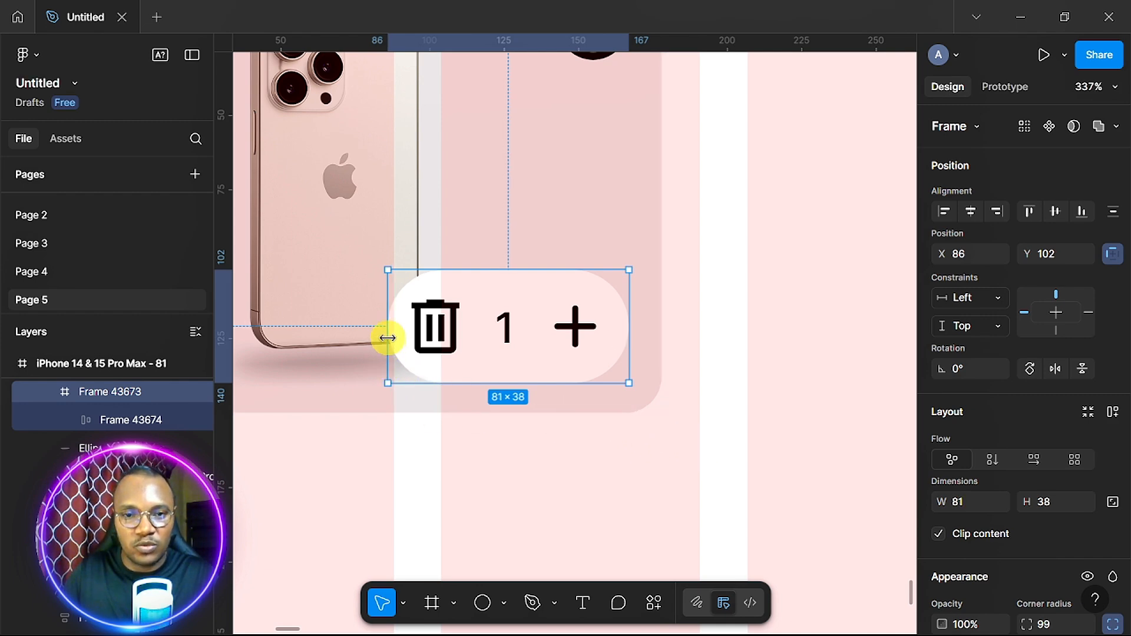
drag(395, 336, 520, 337)
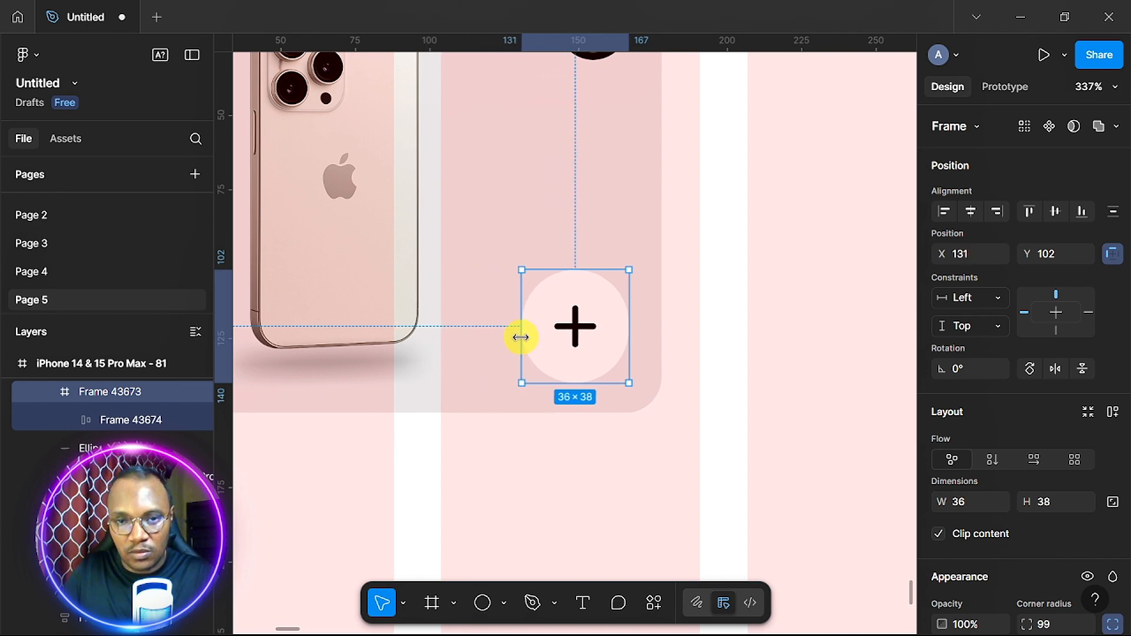
click(971, 500)
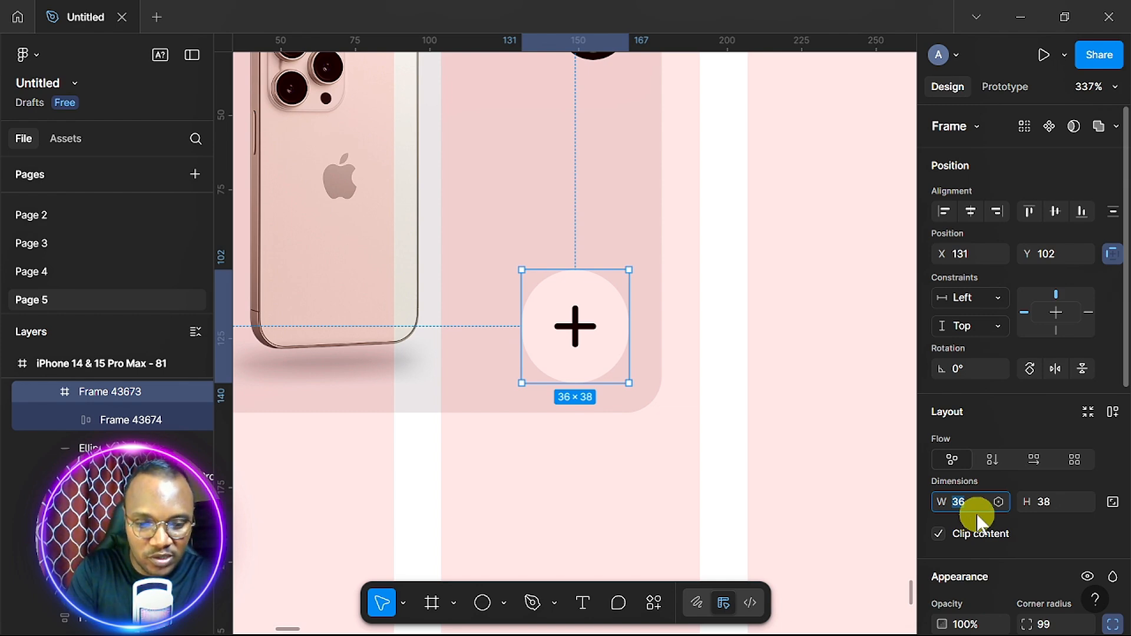
text(38)
key(Return)
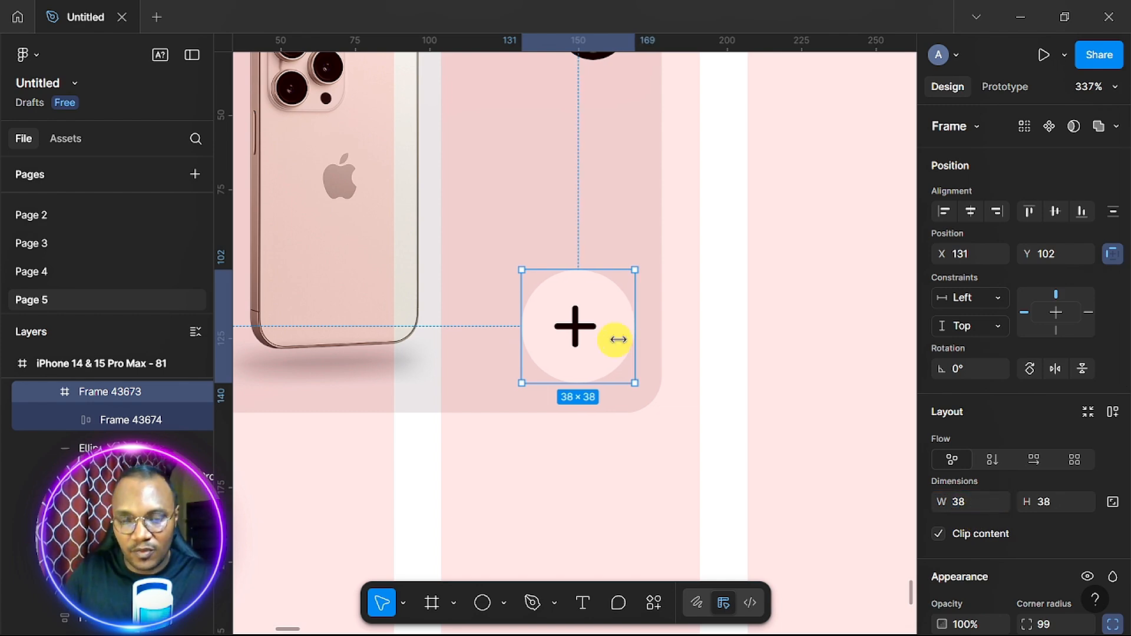
- Shift the icon row slightly toward the card's outer edge to center the plus icon in the round button
click(581, 332)
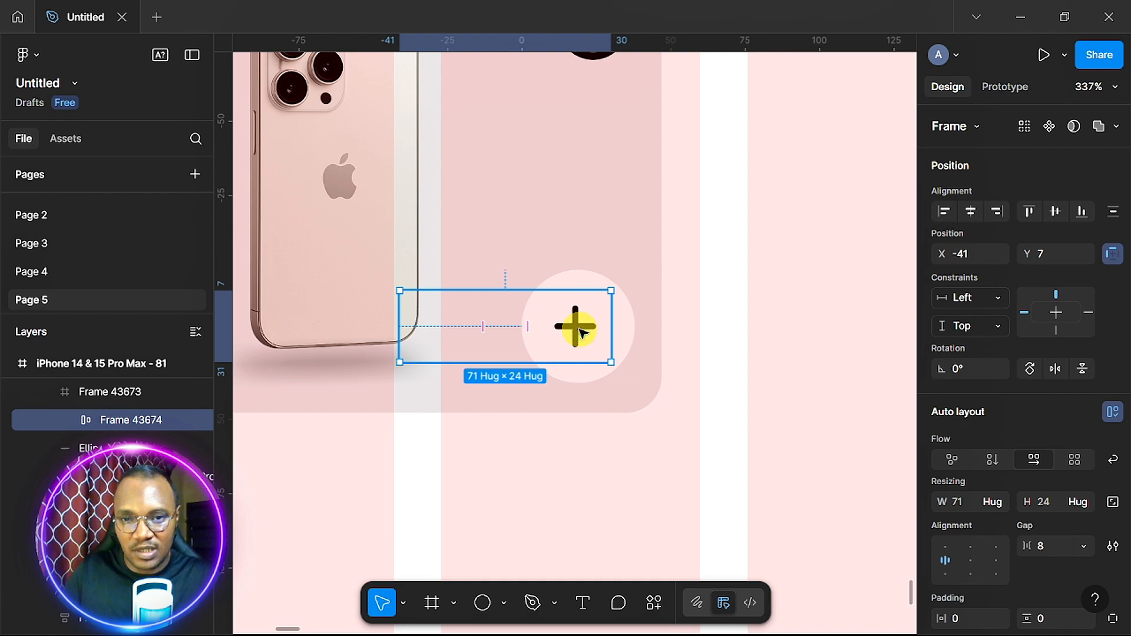
drag(580, 332, 583, 333)
click(741, 322)
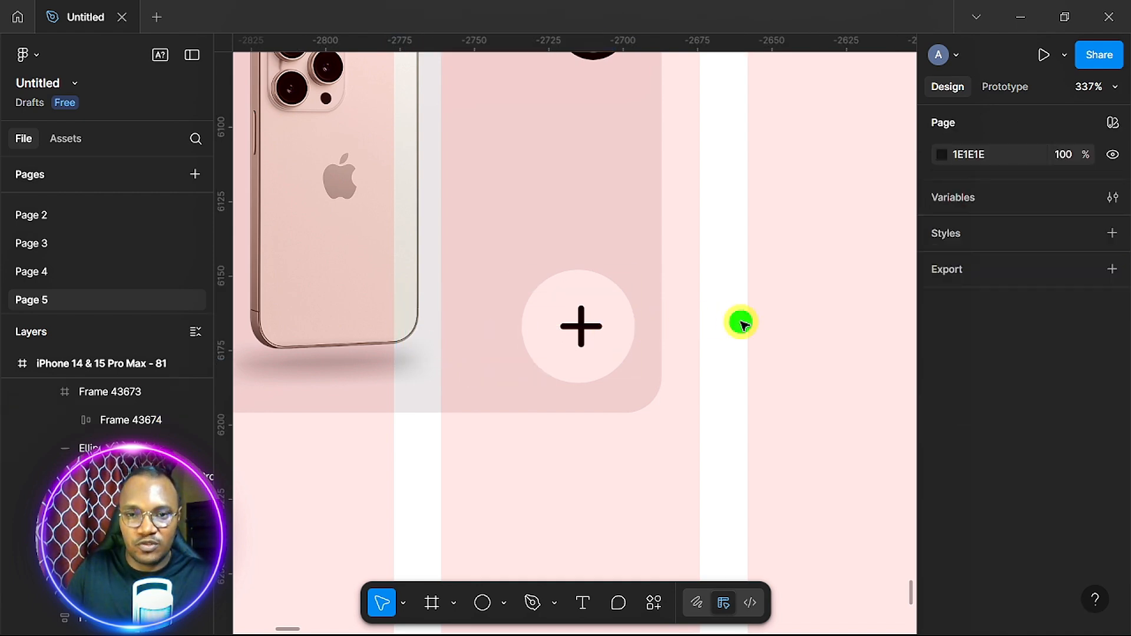
- Compare the card with the reference Top Picks cards, examining the product names beneath the images
scroll(741, 323, down, 5)
scroll(740, 321, right, 2)
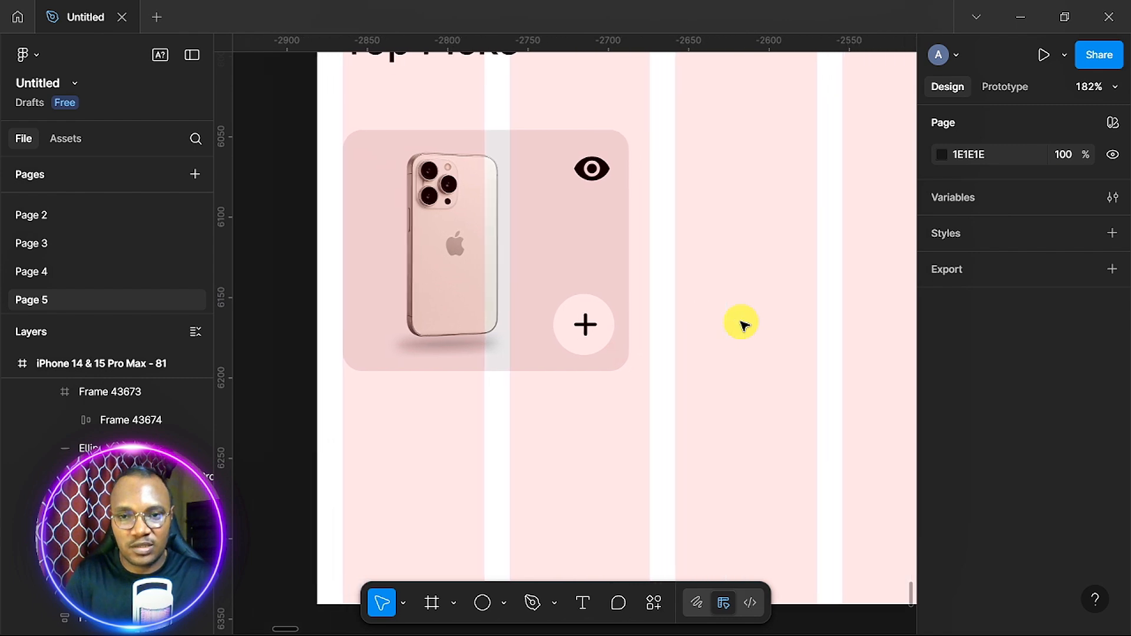
scroll(740, 321, down, 1)
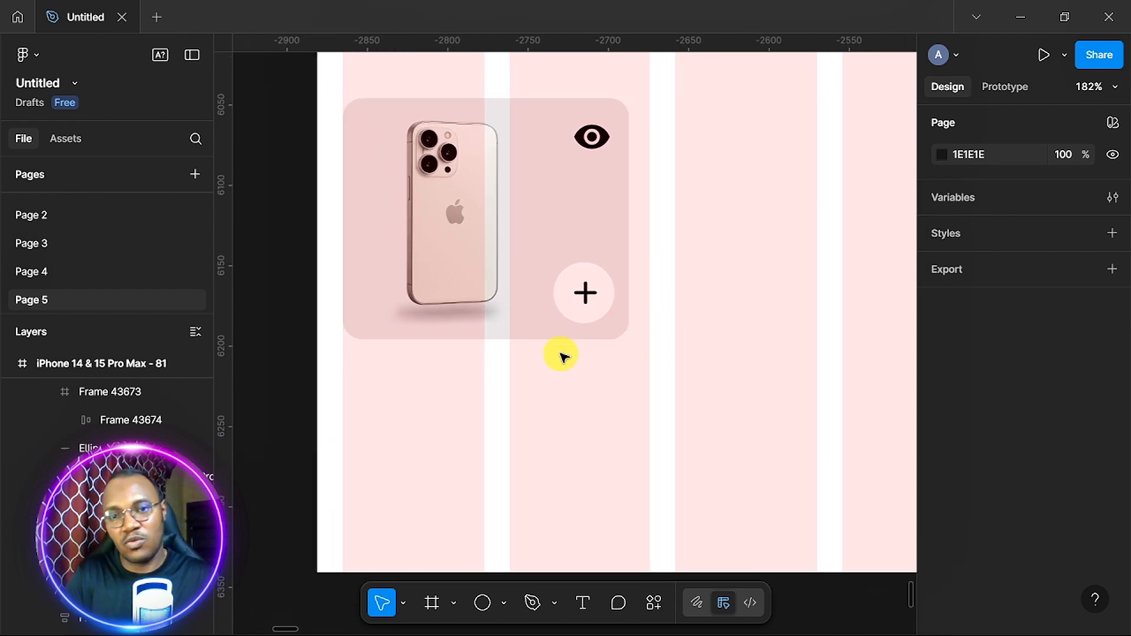
scroll(561, 355, up, 3)
scroll(560, 355, up, 1)
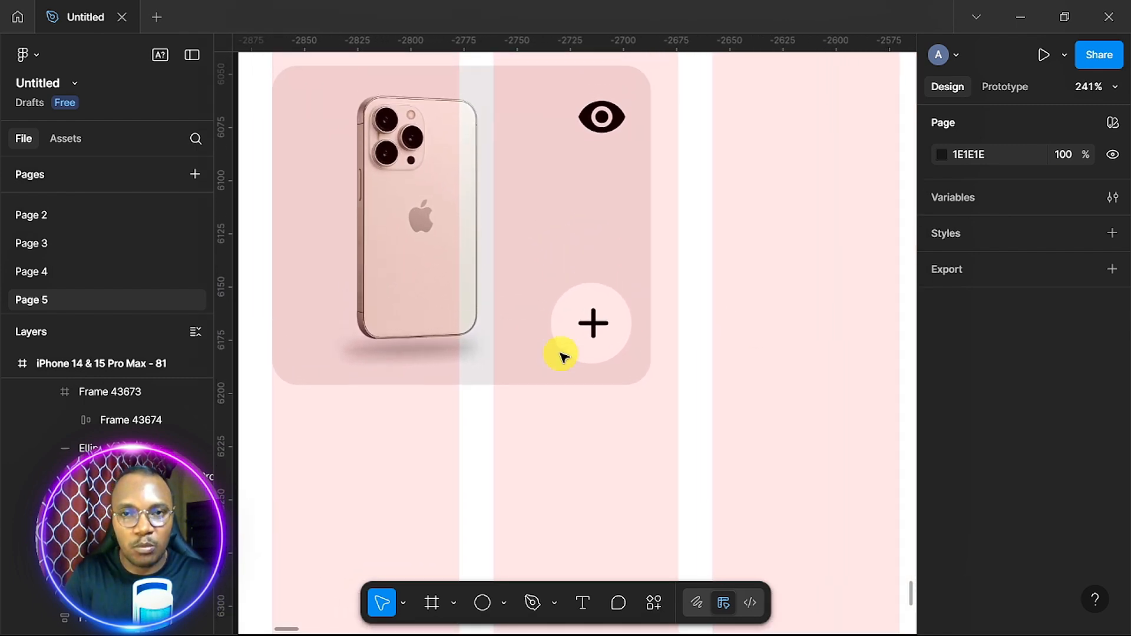
scroll(561, 355, up, 3)
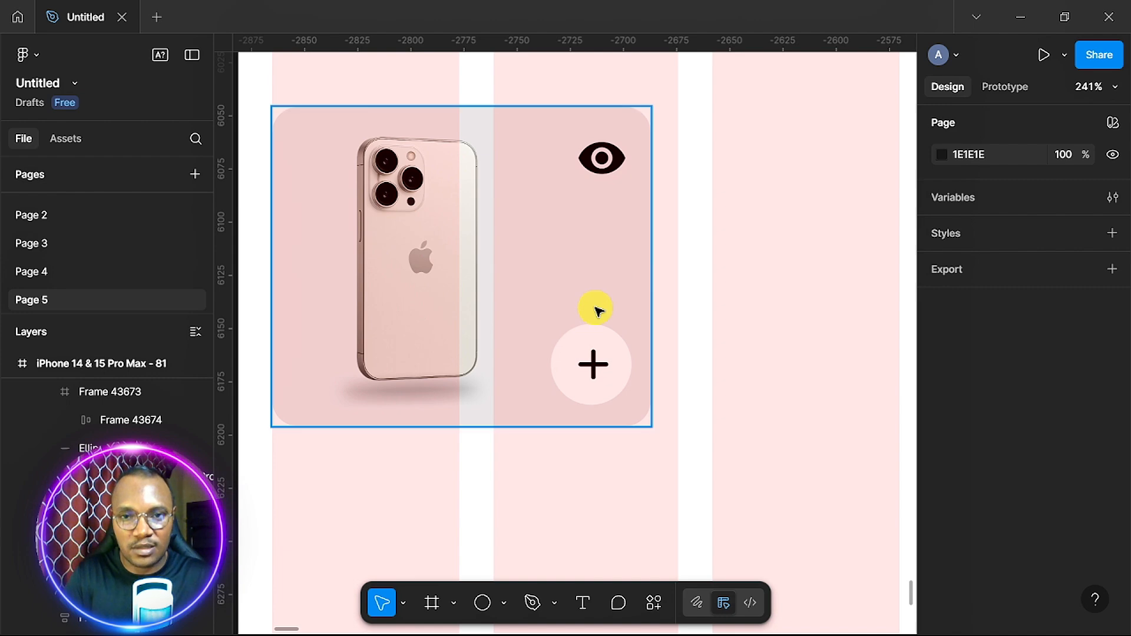
scroll(596, 308, down, 5)
scroll(596, 308, right, 5)
scroll(595, 308, right, 1)
scroll(596, 308, up, 1)
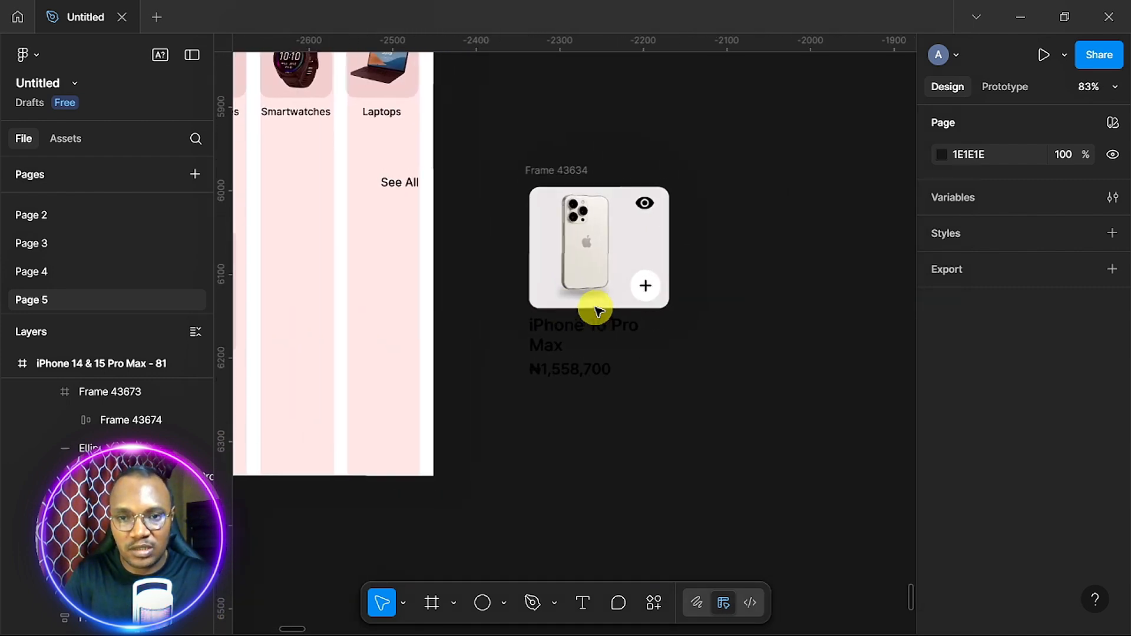
scroll(596, 308, down, 1)
scroll(595, 309, left, 8)
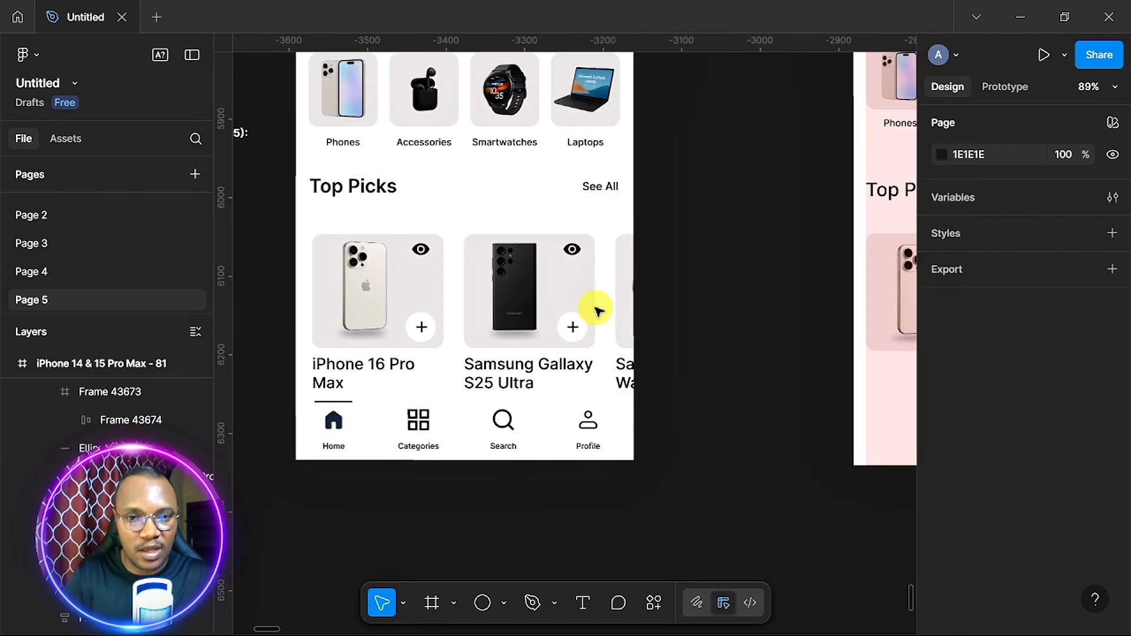
scroll(595, 308, left, 2)
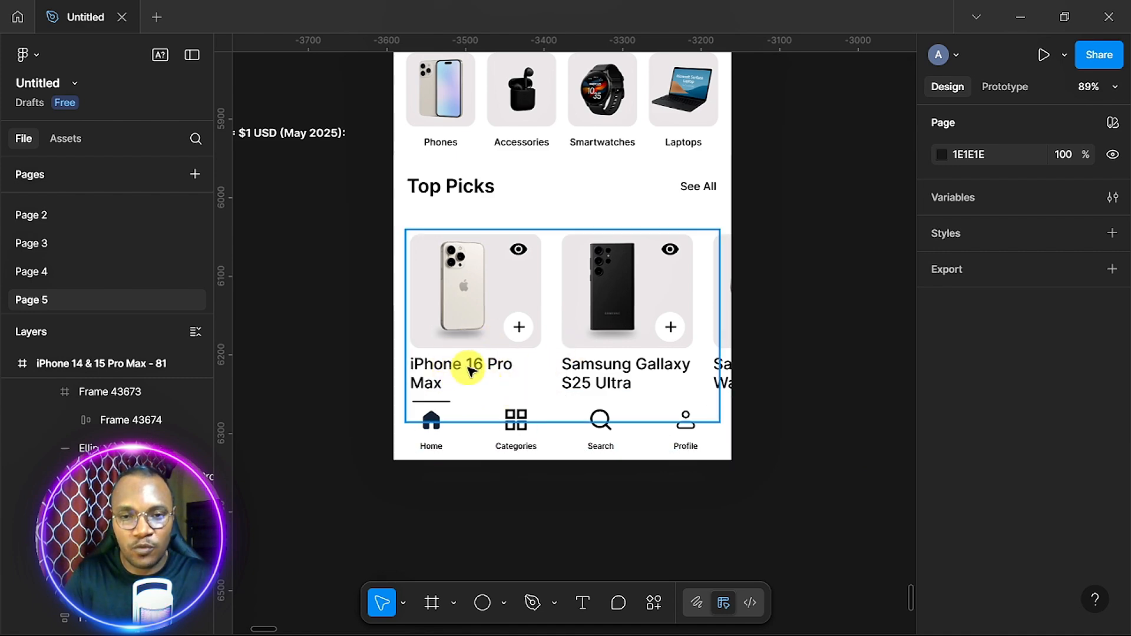
scroll(471, 370, down, 3)
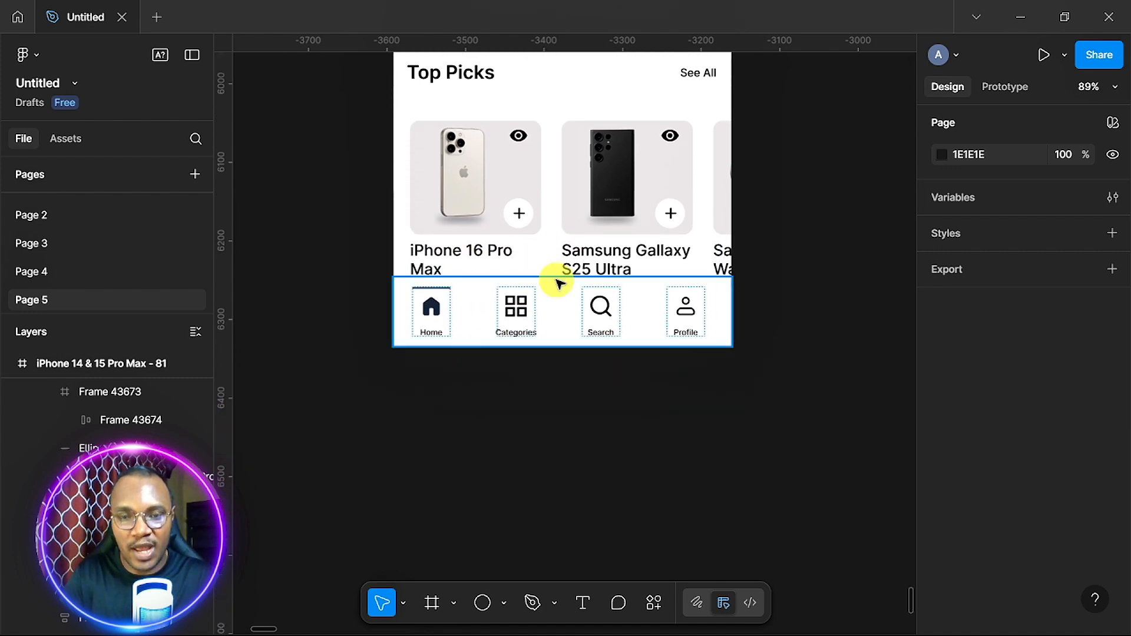
- Copy the name iPhone 16 Pro Max from the product price list under Phones
scroll(558, 284, down, 10)
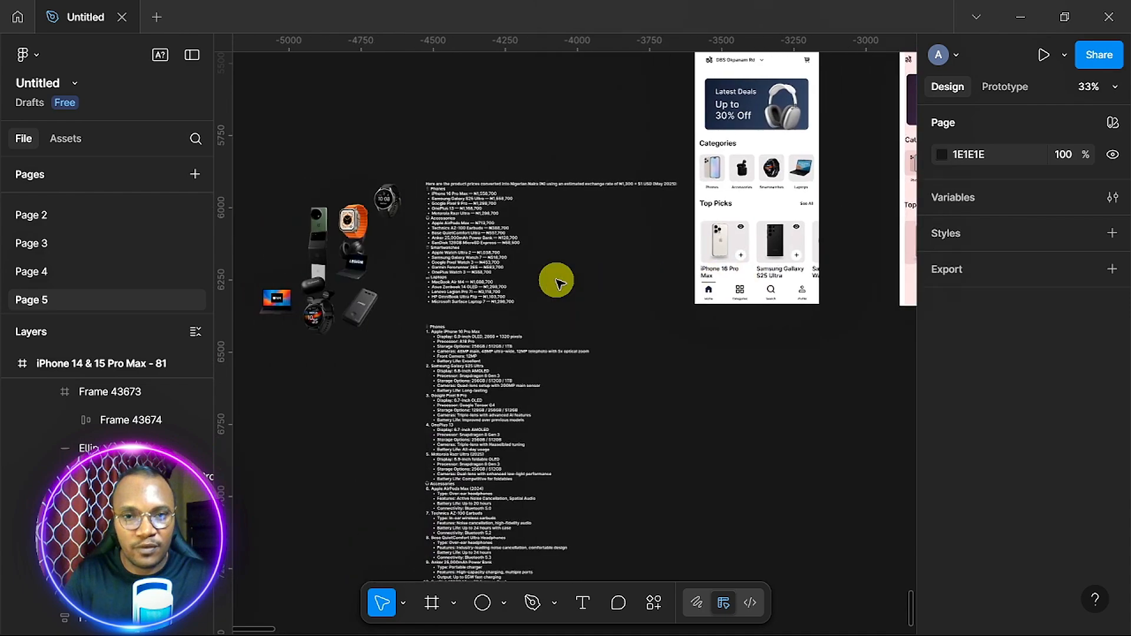
scroll(558, 284, up, 10)
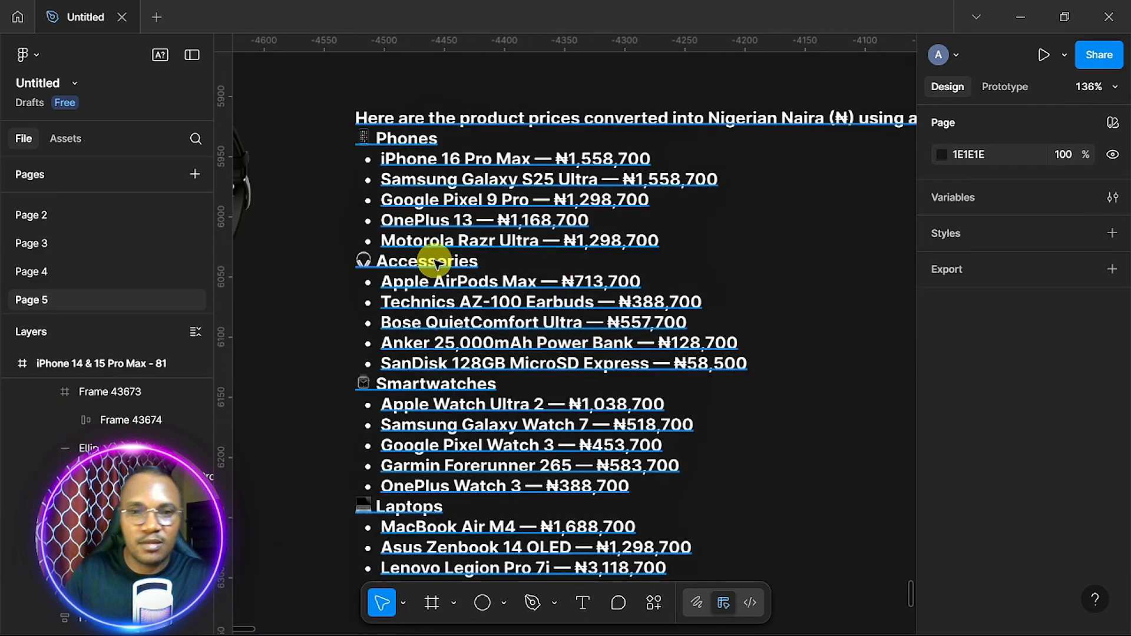
click(382, 159)
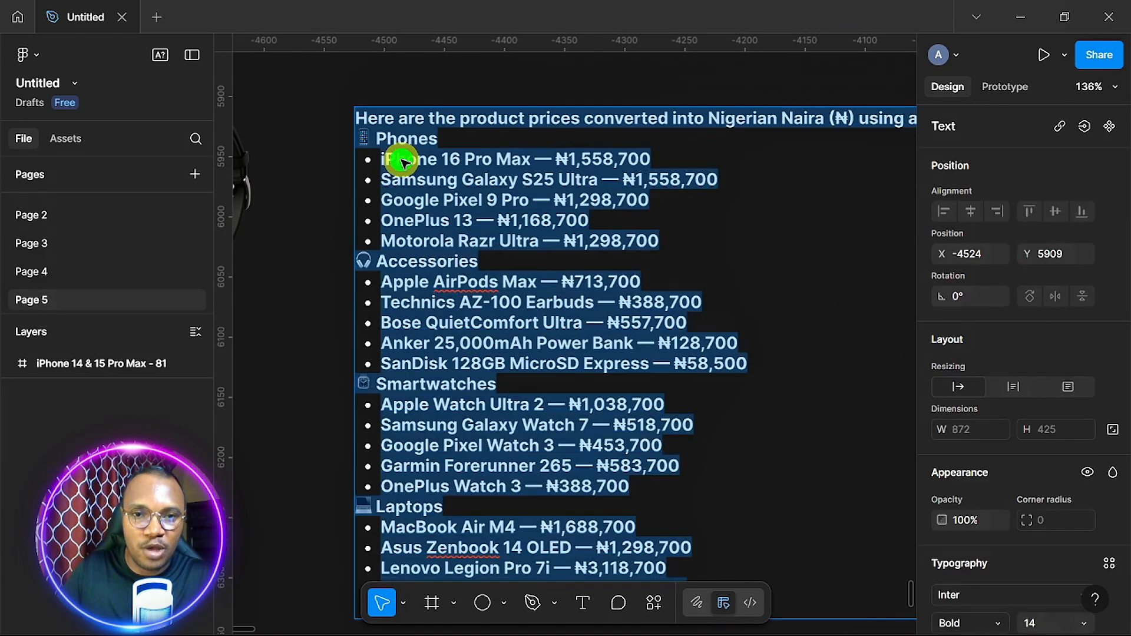
drag(376, 159, 521, 158)
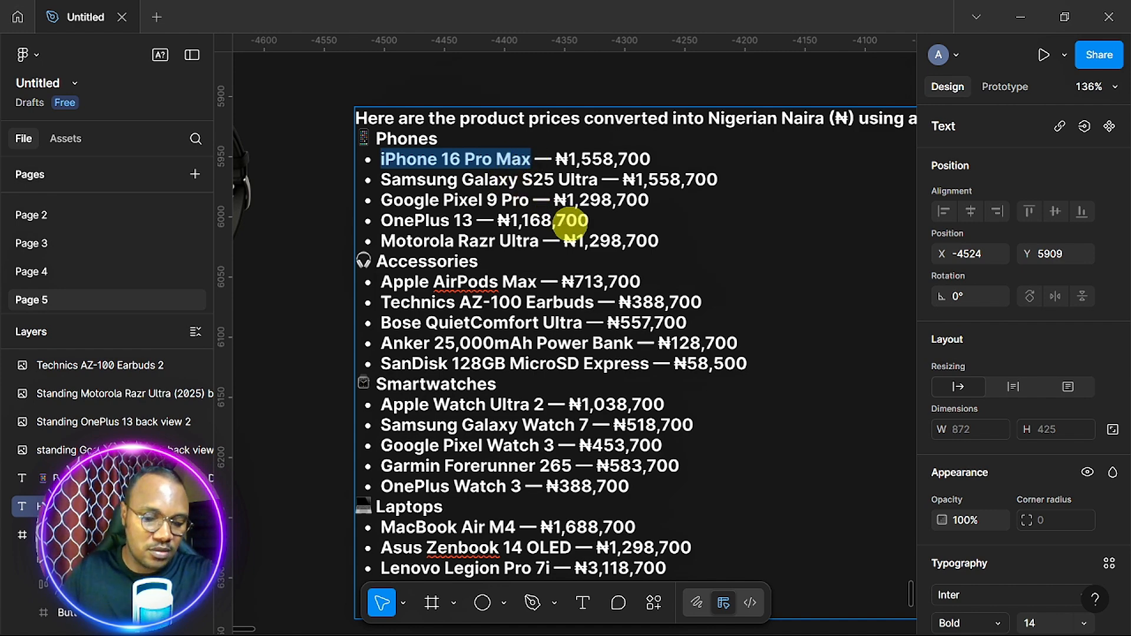
- Duplicate the Top Picks heading below the iPhone card and replace its text with the copied iPhone 16 Pro Max, matching the style
scroll(571, 221, down, 5)
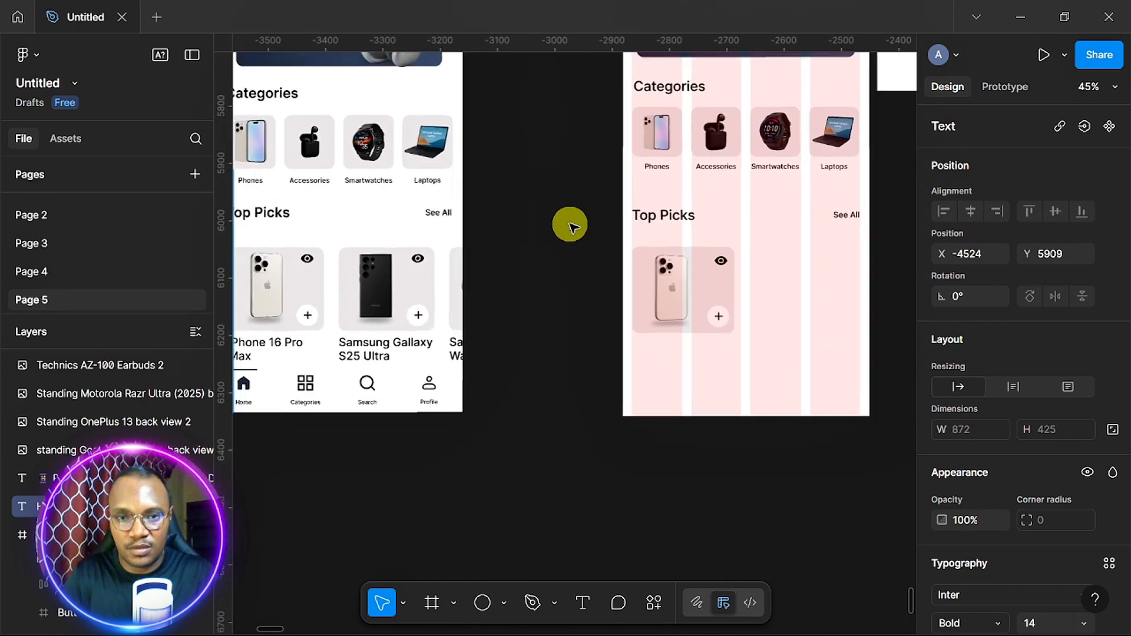
scroll(573, 227, up, 2)
scroll(636, 197, up, 4)
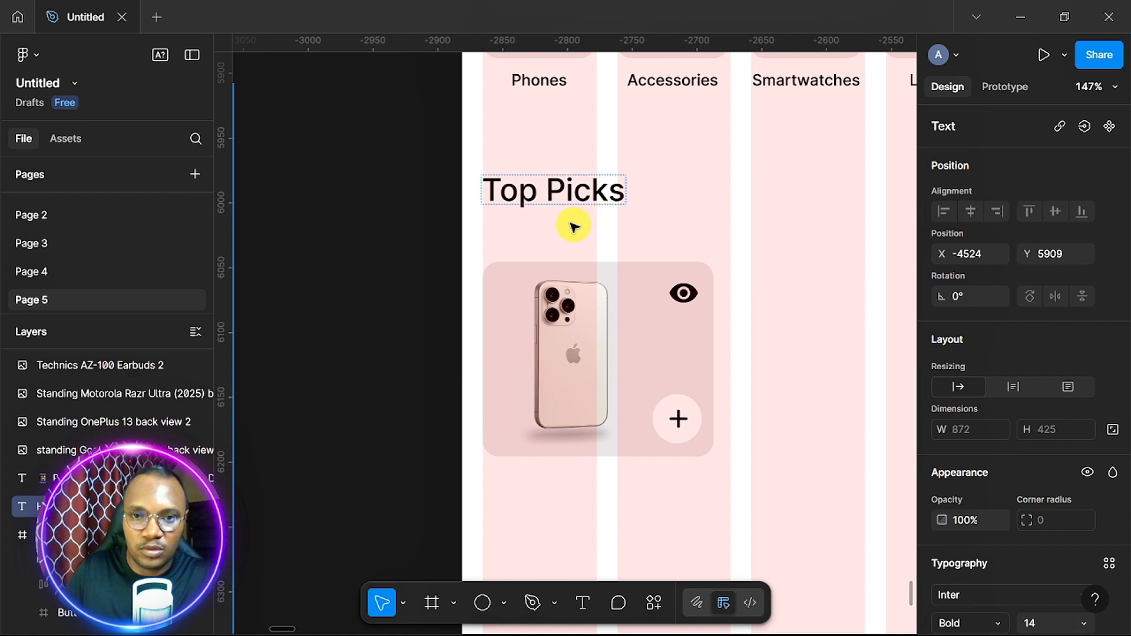
click(545, 193)
drag(545, 191, 557, 511)
double_click(554, 510)
right_click(555, 510)
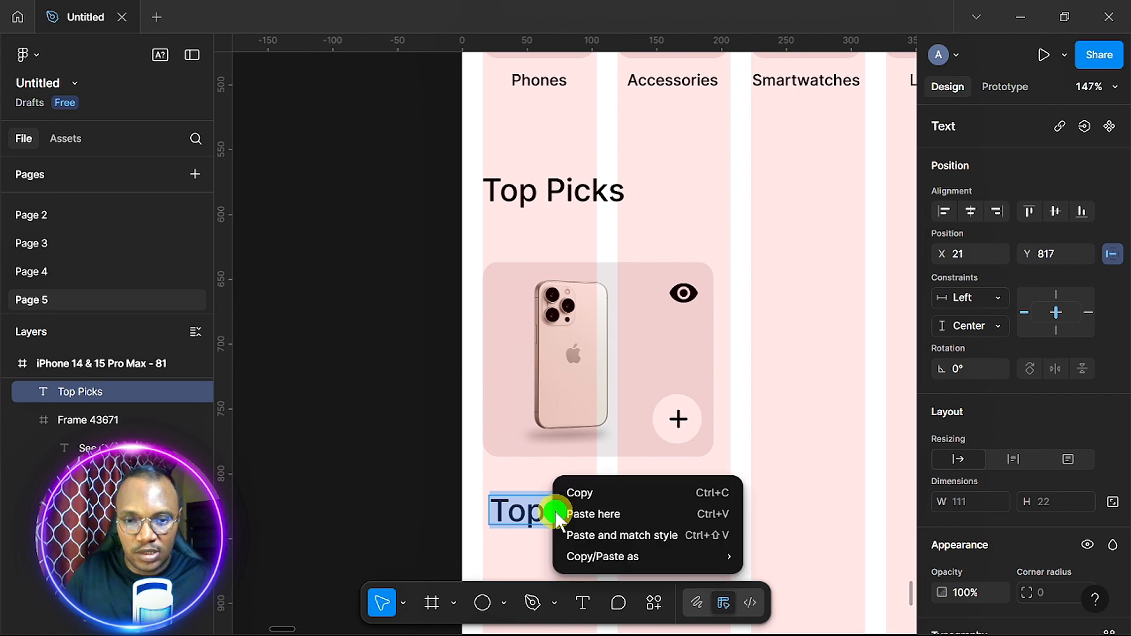
click(626, 536)
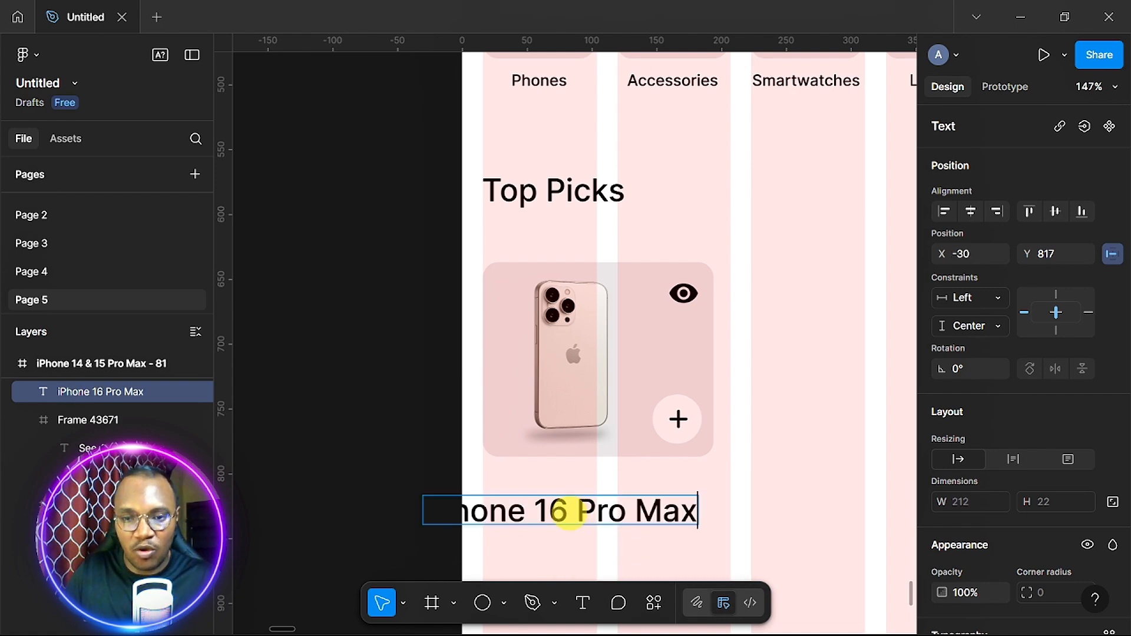
- Move the iPhone 16 Pro Max text just below the card at X 16, Y 802, and compare it with the reference layout
click(746, 513)
drag(561, 514, 621, 493)
scroll(517, 486, left, 15)
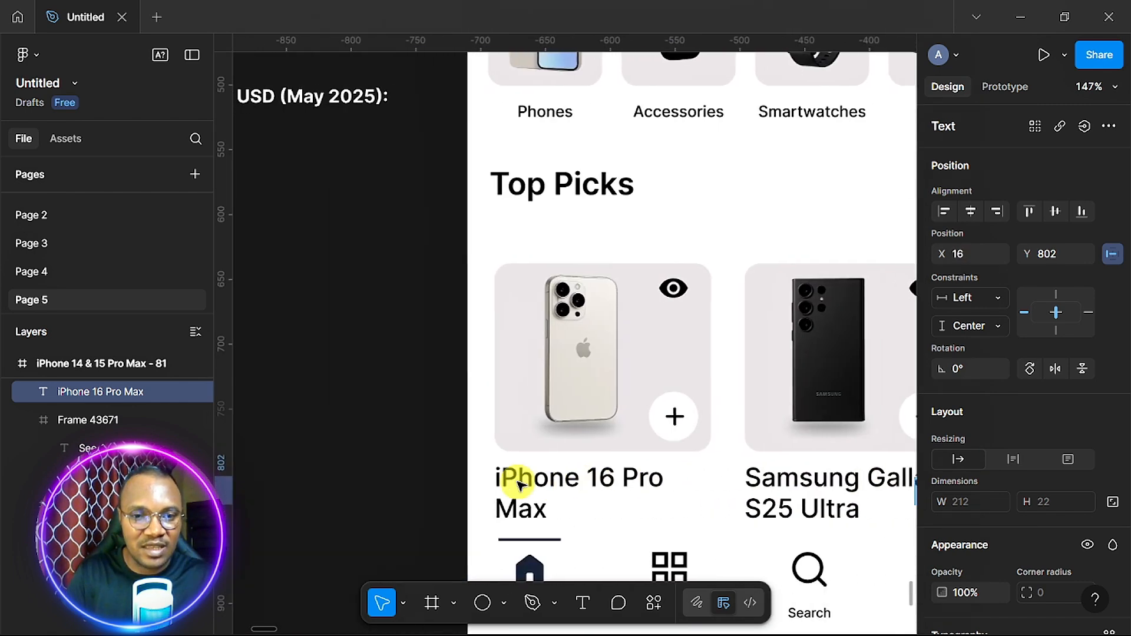
scroll(517, 486, right, 7)
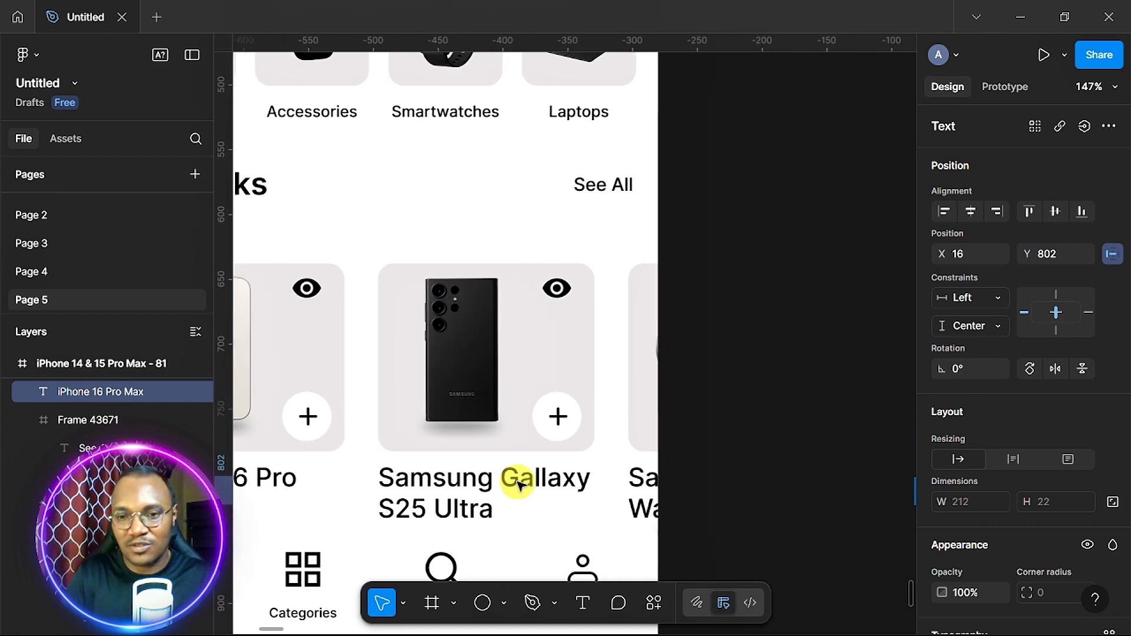
scroll(790, 430, right, 8)
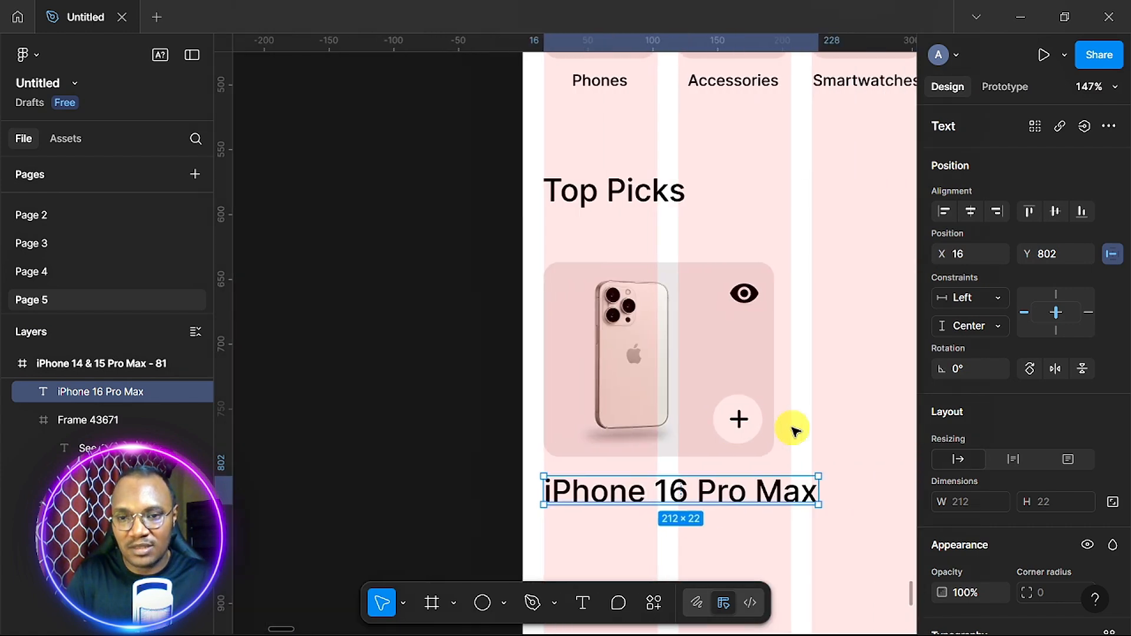
scroll(792, 430, up, 5)
scroll(792, 431, down, 4)
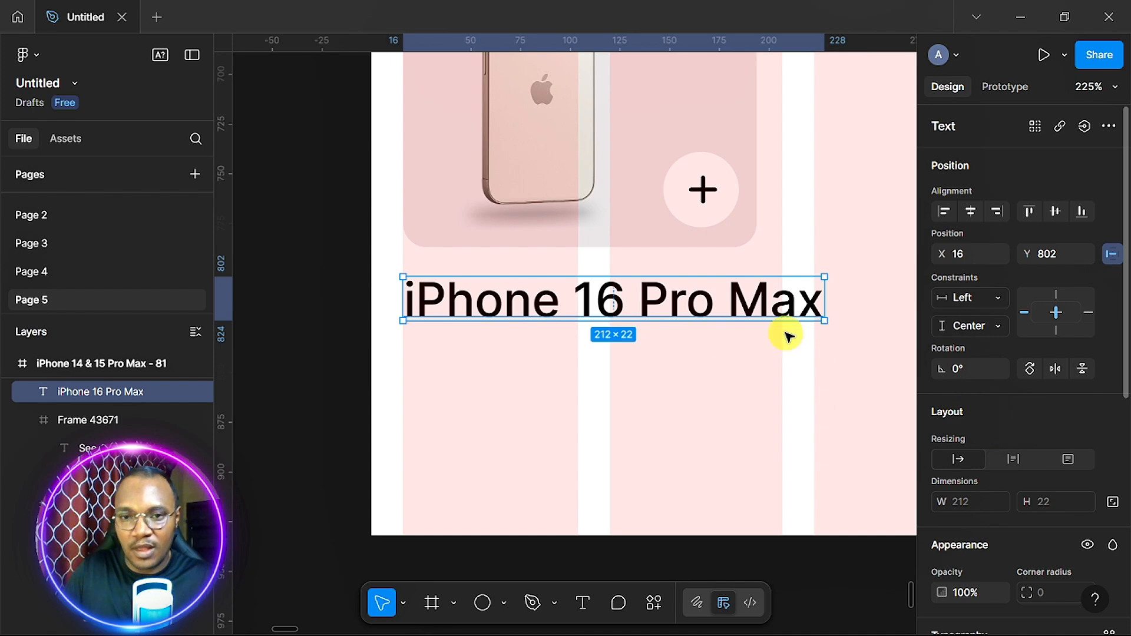
scroll(719, 321, up, 1)
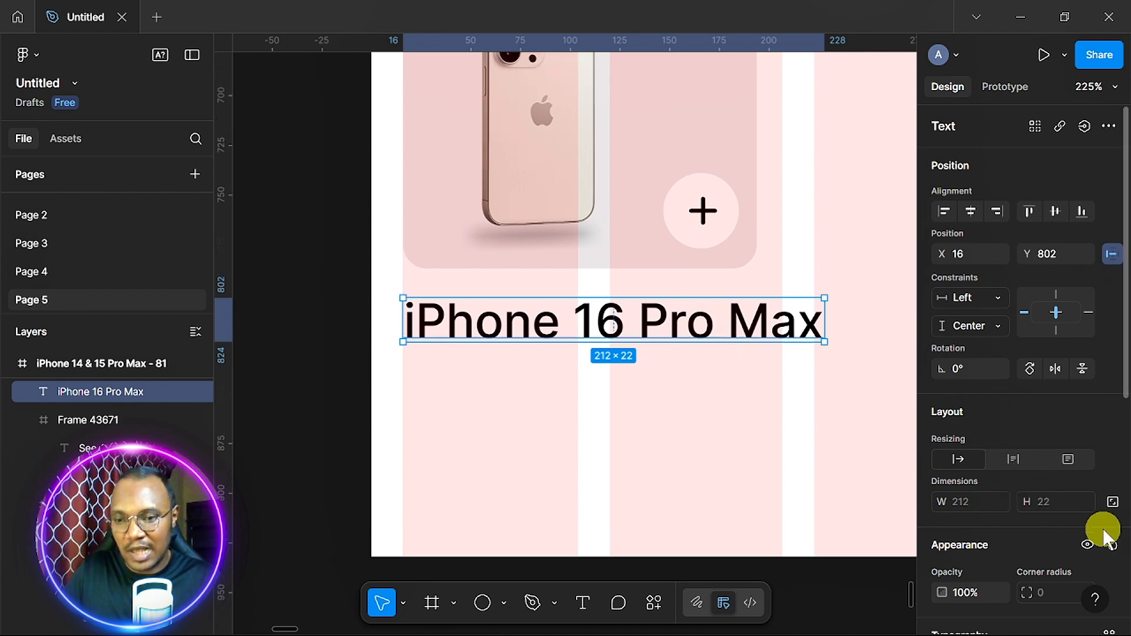
- Try font sizes 16, 18 and 20 on the iPhone 16 Pro Max text and set it back to 24
scroll(1057, 507, down, 5)
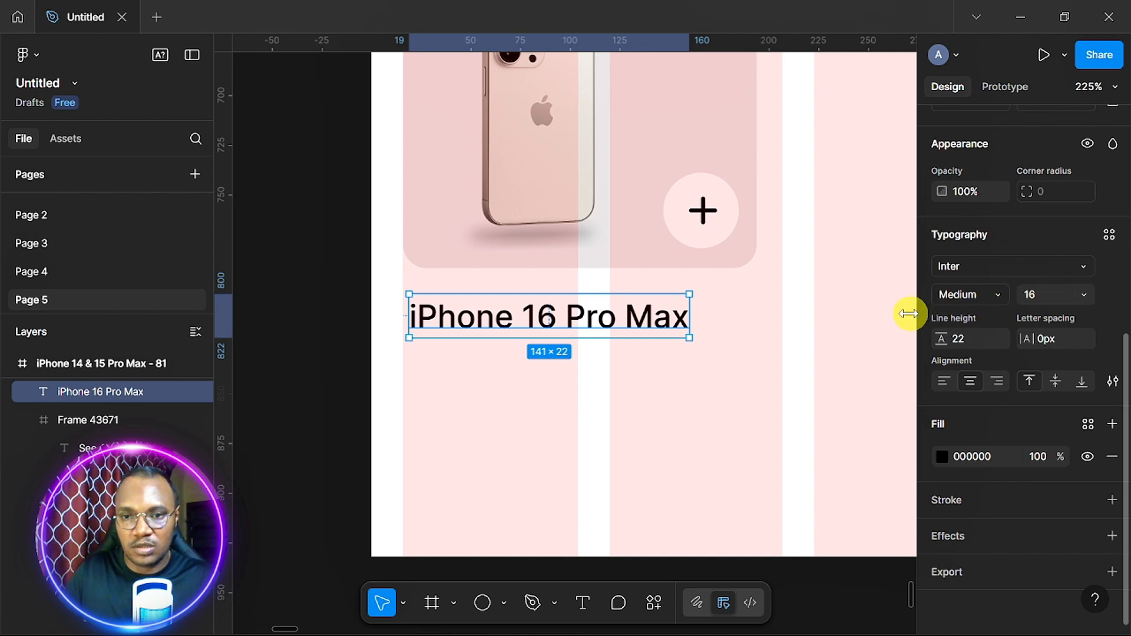
drag(535, 316, 565, 312)
click(1083, 294)
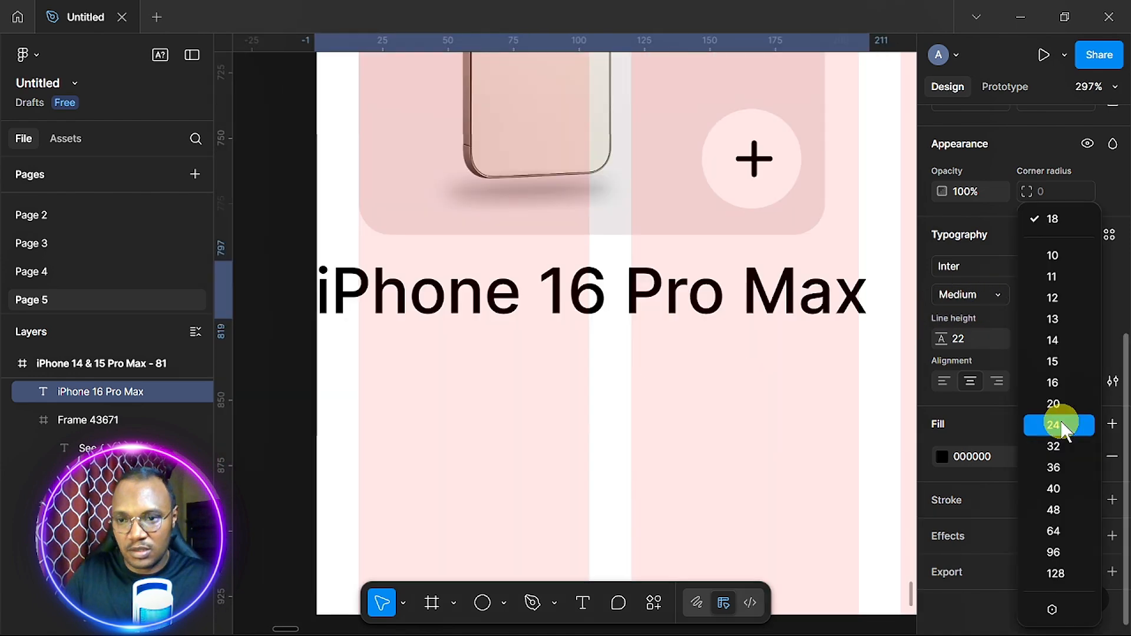
click(1053, 404)
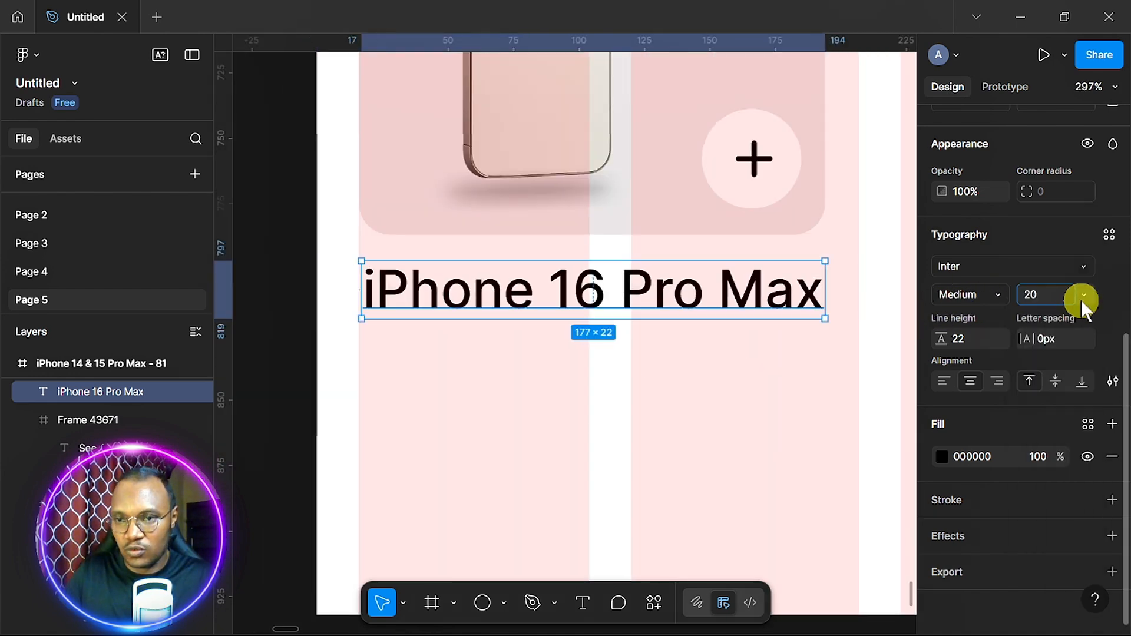
click(1084, 294)
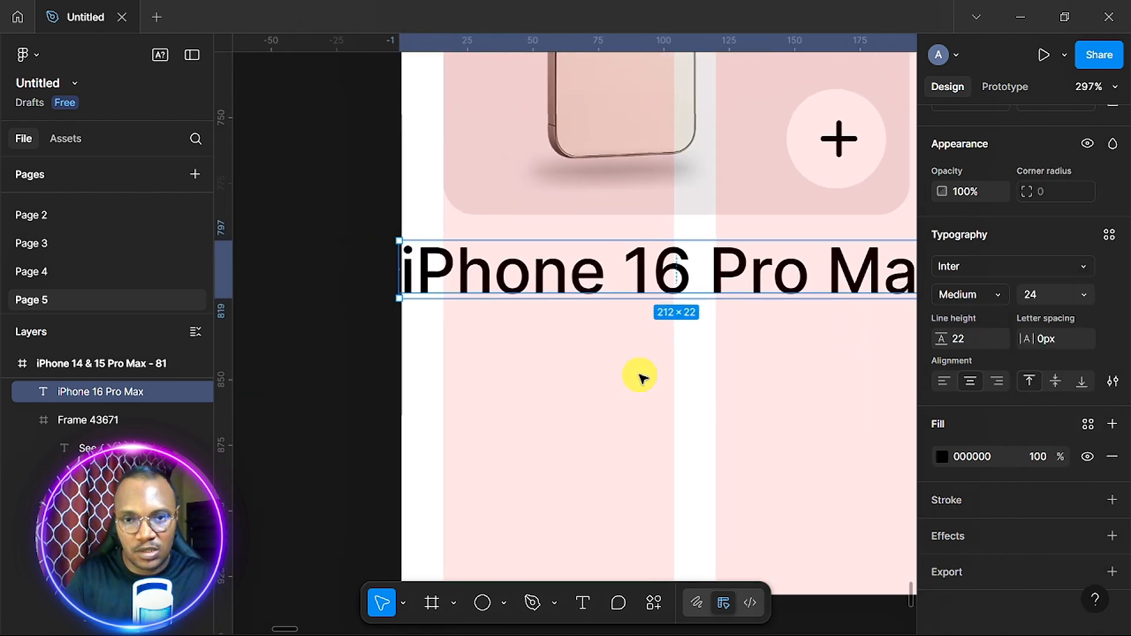
scroll(641, 377, down, 4)
scroll(640, 377, right, 3)
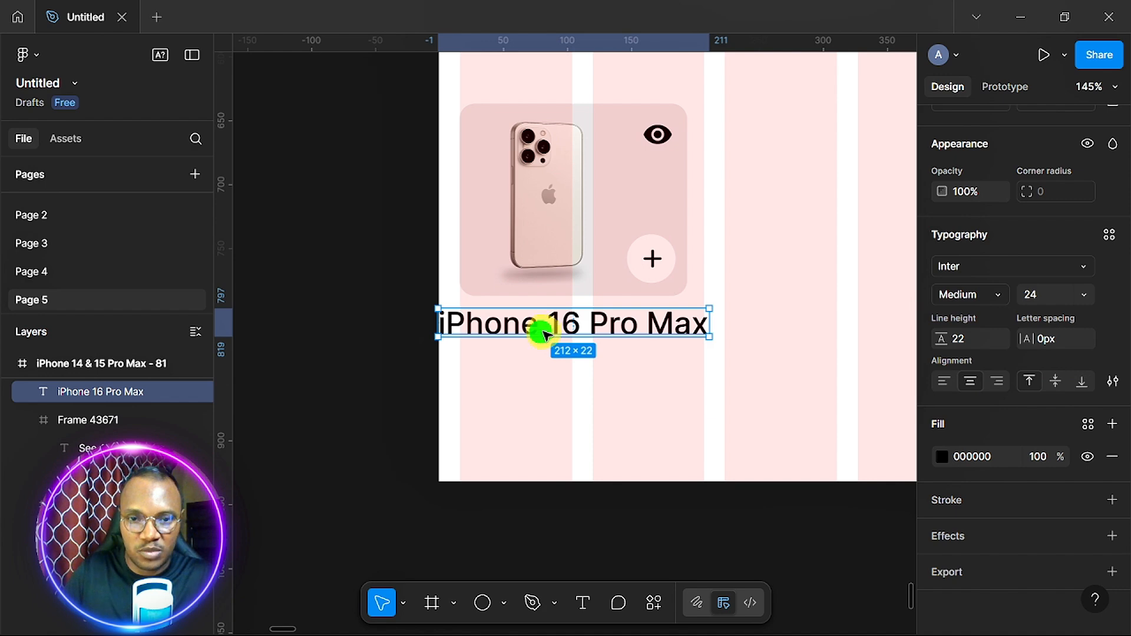
- Break the iPhone 16 Pro Max name onto two lines before Max, left-align it, and place it just below the card at about X 25, Y 791
drag(543, 334, 565, 328)
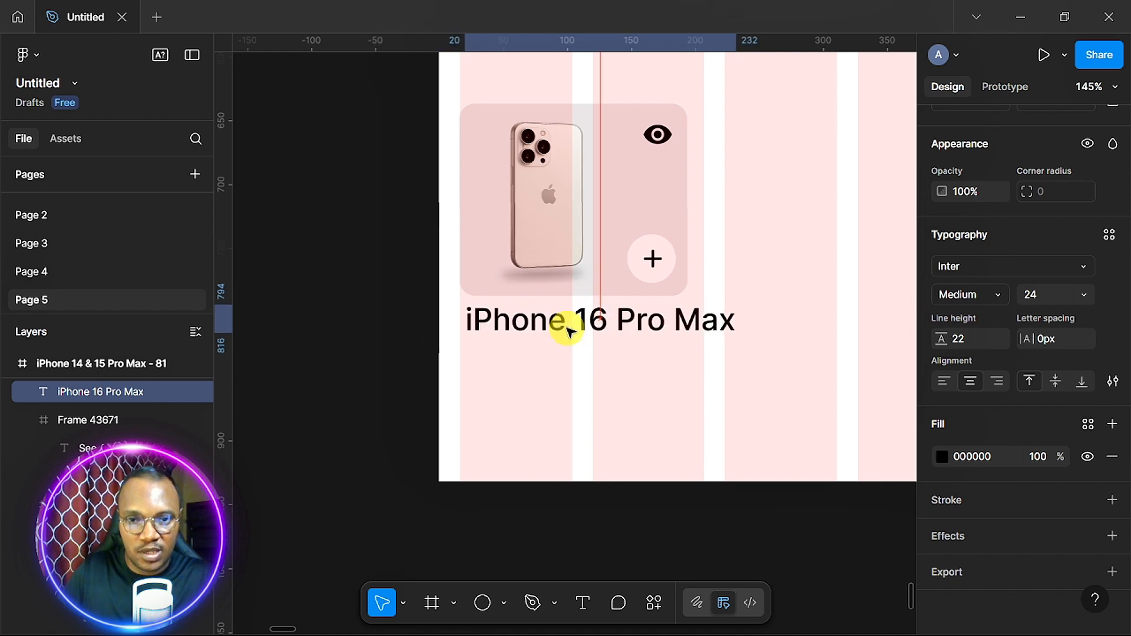
double_click(676, 319)
click(674, 318)
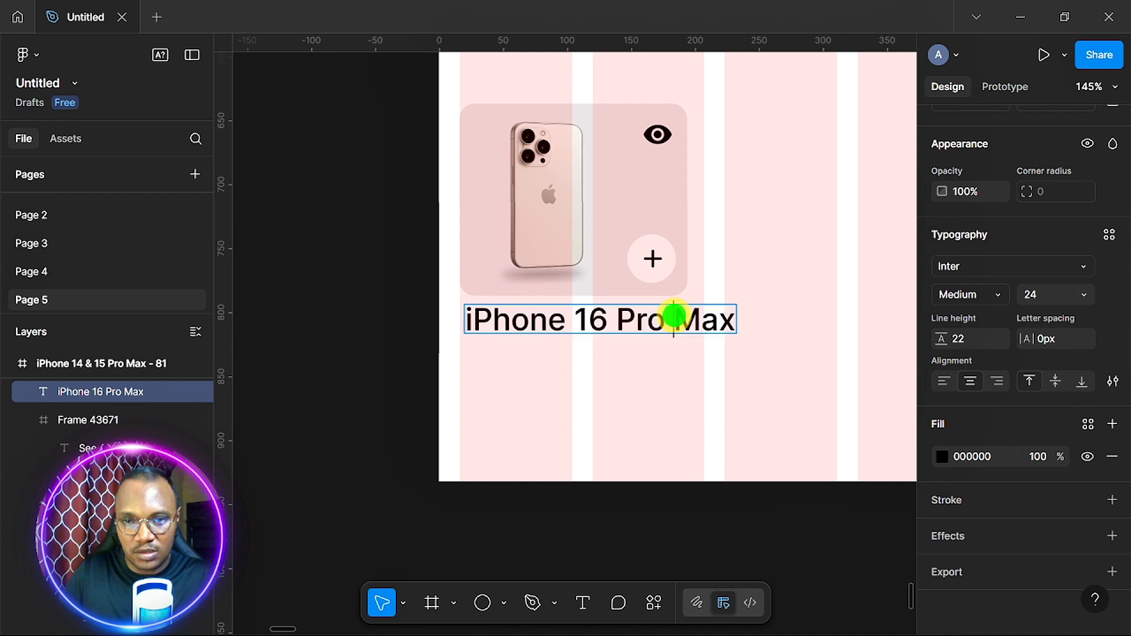
key(BackSpace)
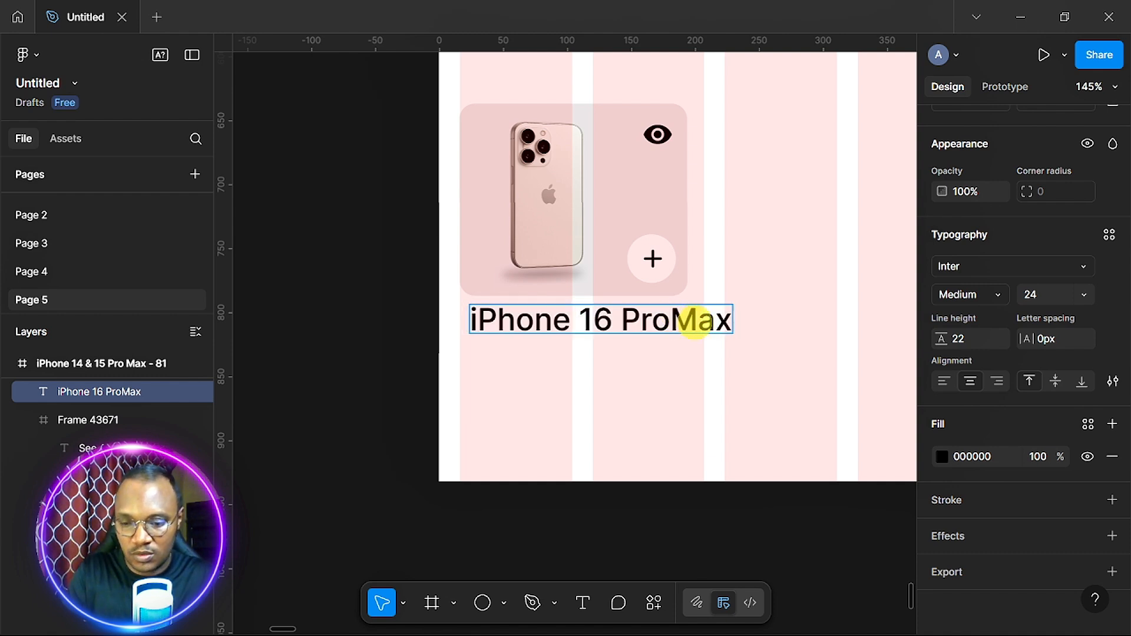
key(Return)
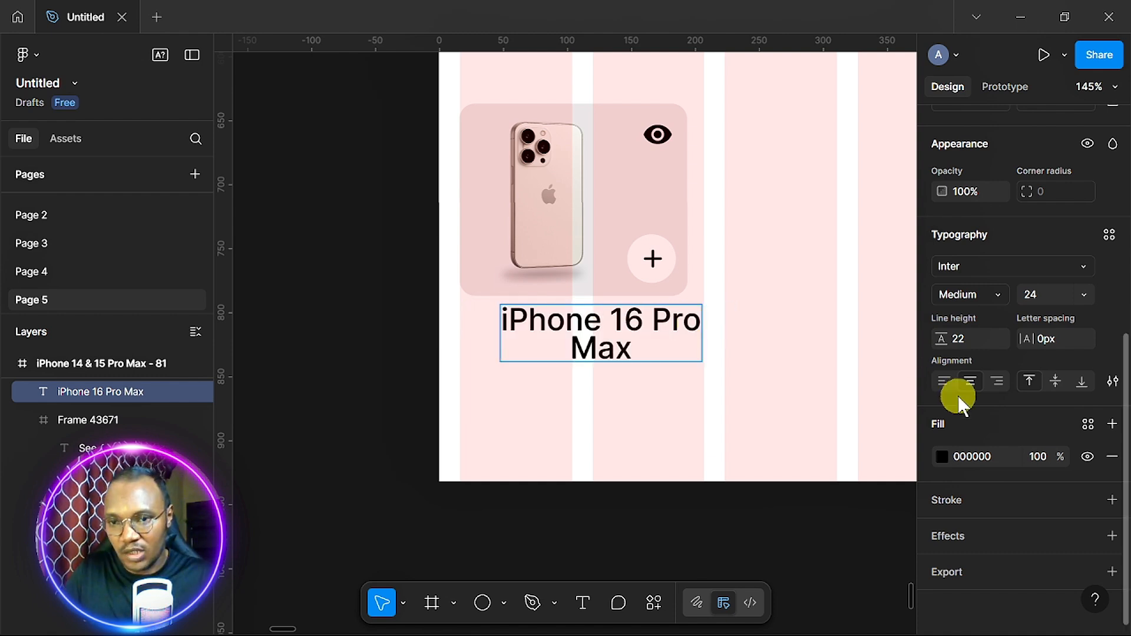
click(941, 380)
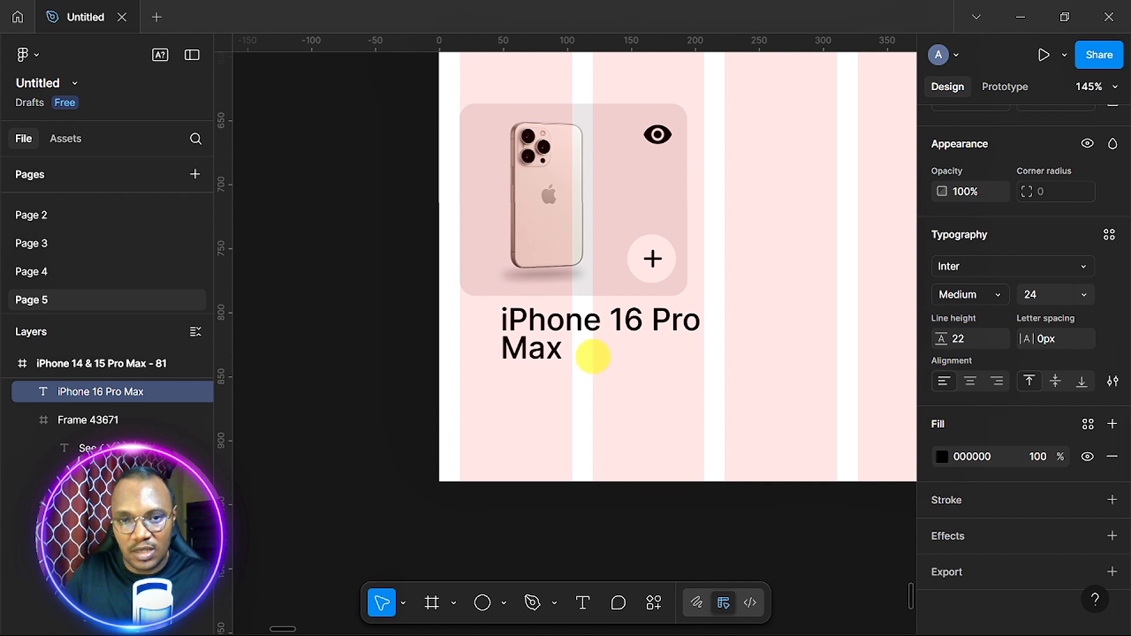
drag(606, 348, 587, 370)
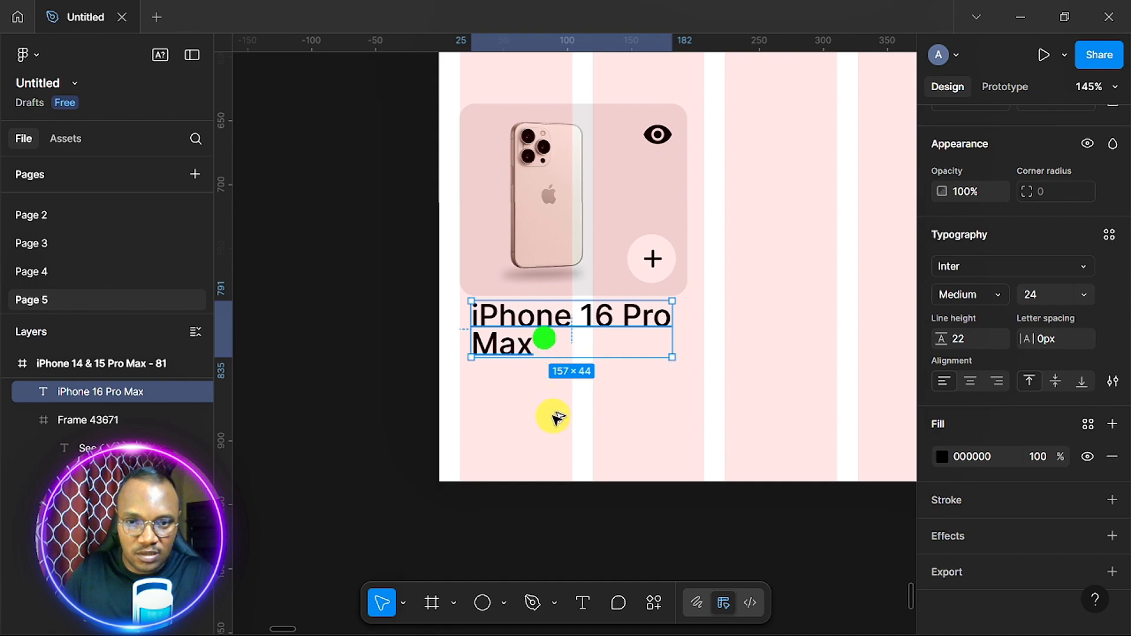
- Duplicate the iPhone 16 Pro Max text below itself and copy the iPhone's price, ₦1,558,700, from the product price list
drag(557, 418, 530, 425)
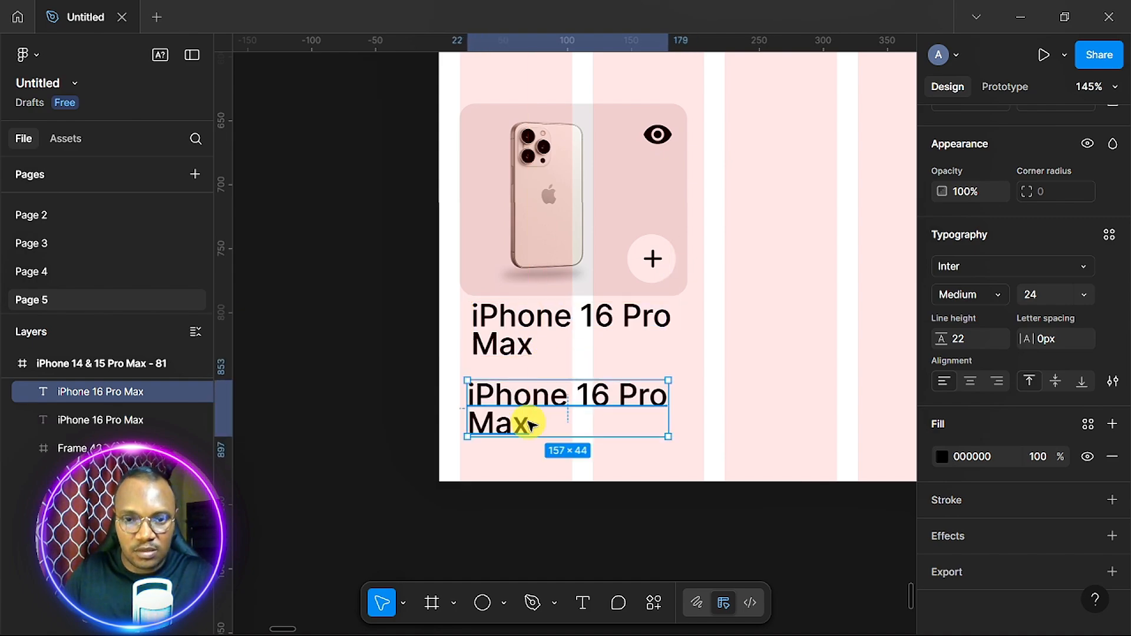
scroll(530, 425, down, 5)
scroll(530, 426, left, 10)
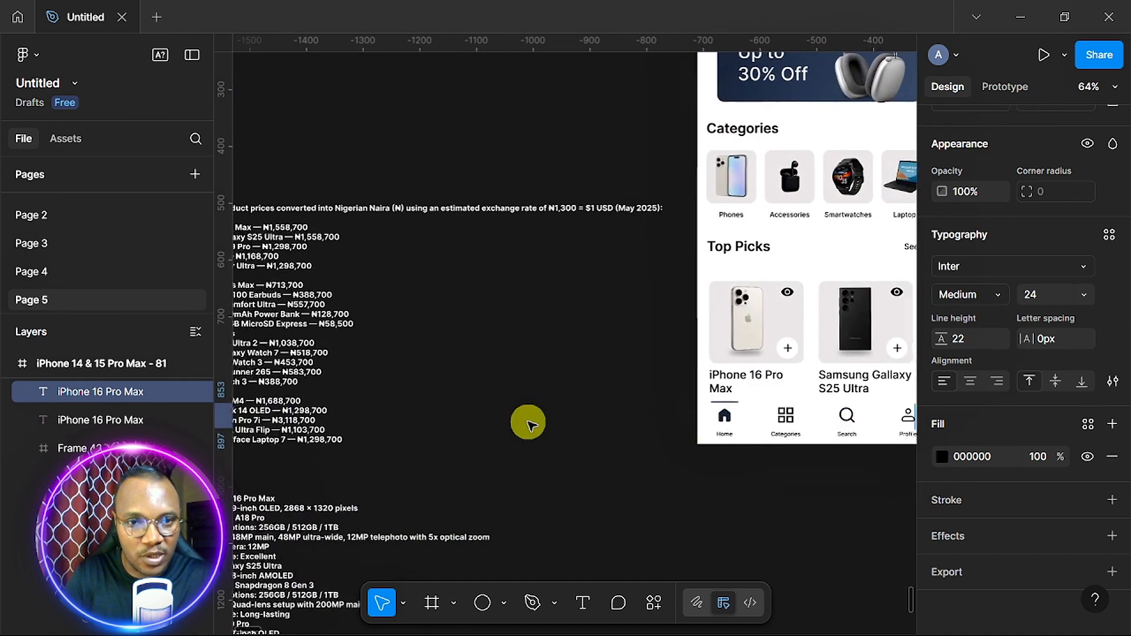
scroll(532, 425, left, 2)
scroll(532, 425, up, 5)
scroll(531, 425, up, 4)
scroll(532, 425, left, 4)
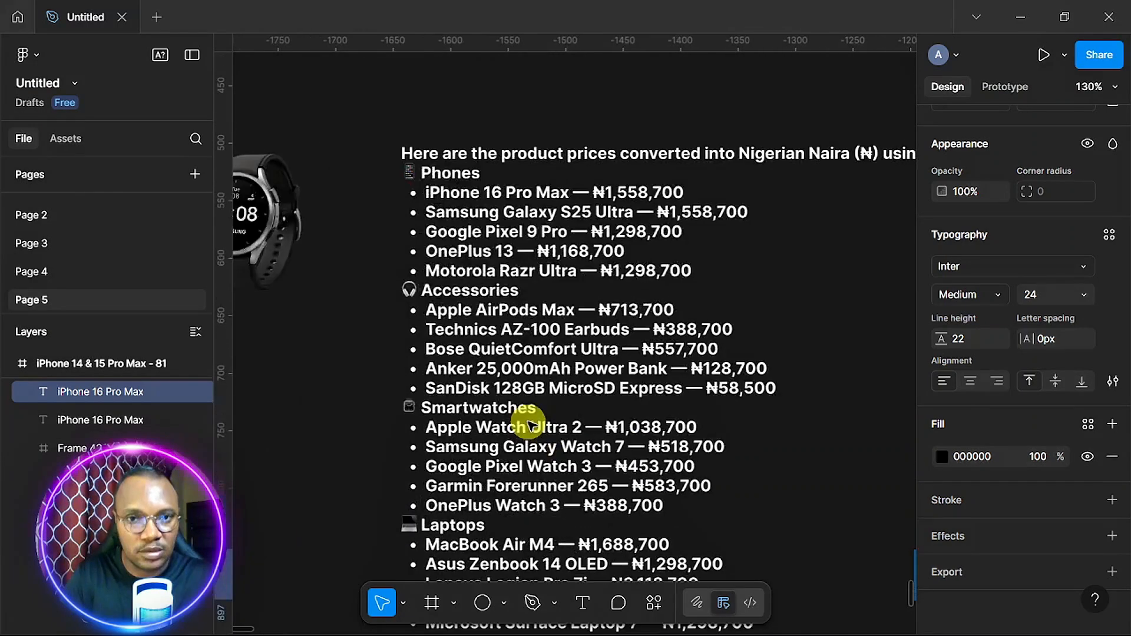
double_click(551, 235)
drag(551, 234, 652, 235)
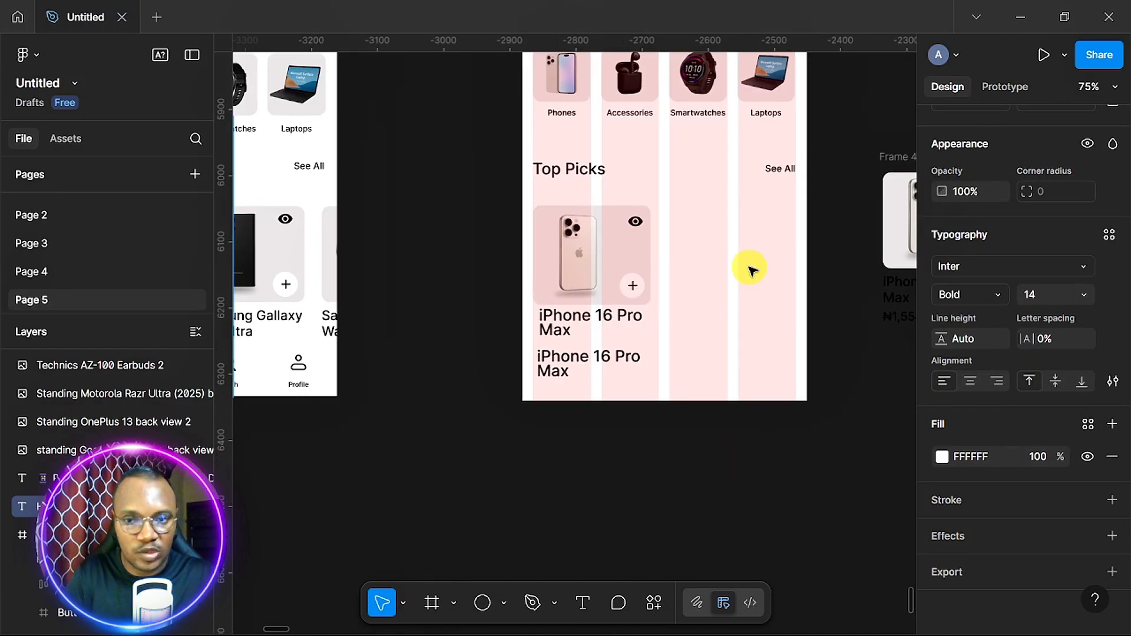
- Replace the duplicated name's text with the copied price ₦1,558,700, matching the existing style
scroll(751, 270, down, 1)
scroll(751, 270, up, 2)
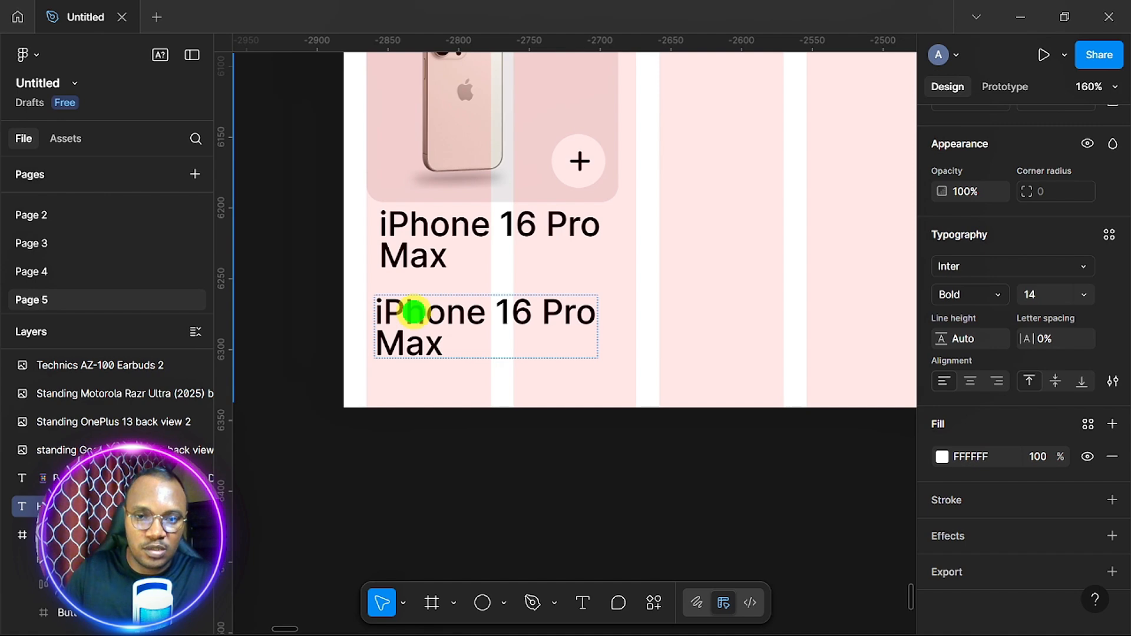
double_click(414, 312)
click(415, 321)
double_click(414, 321)
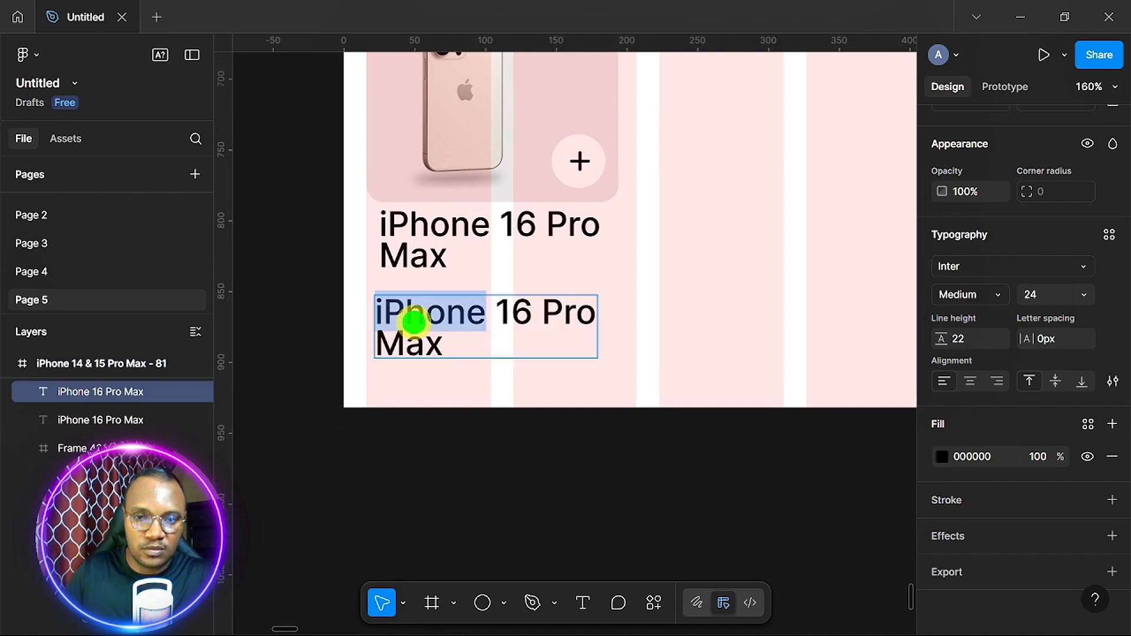
triple_click(415, 321)
right_click(414, 321)
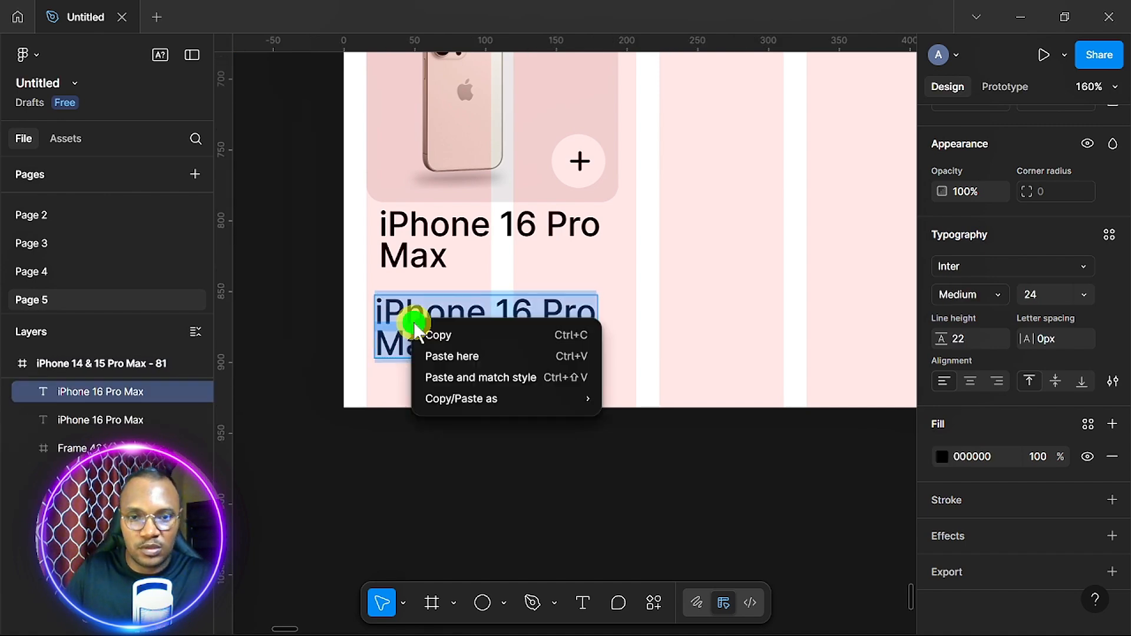
click(473, 383)
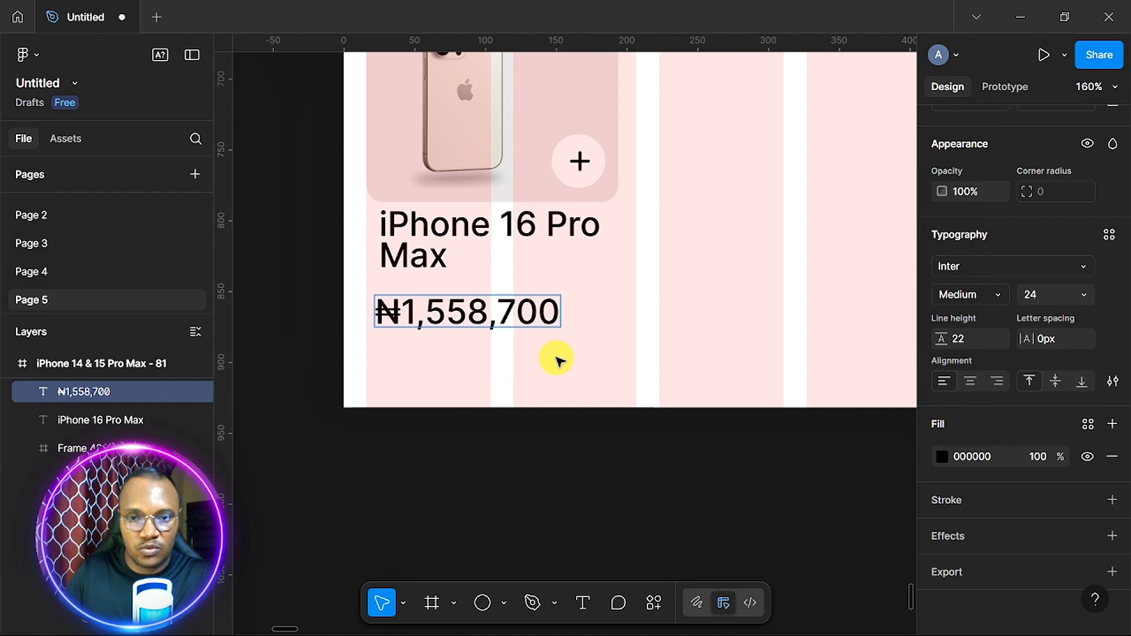
click(684, 344)
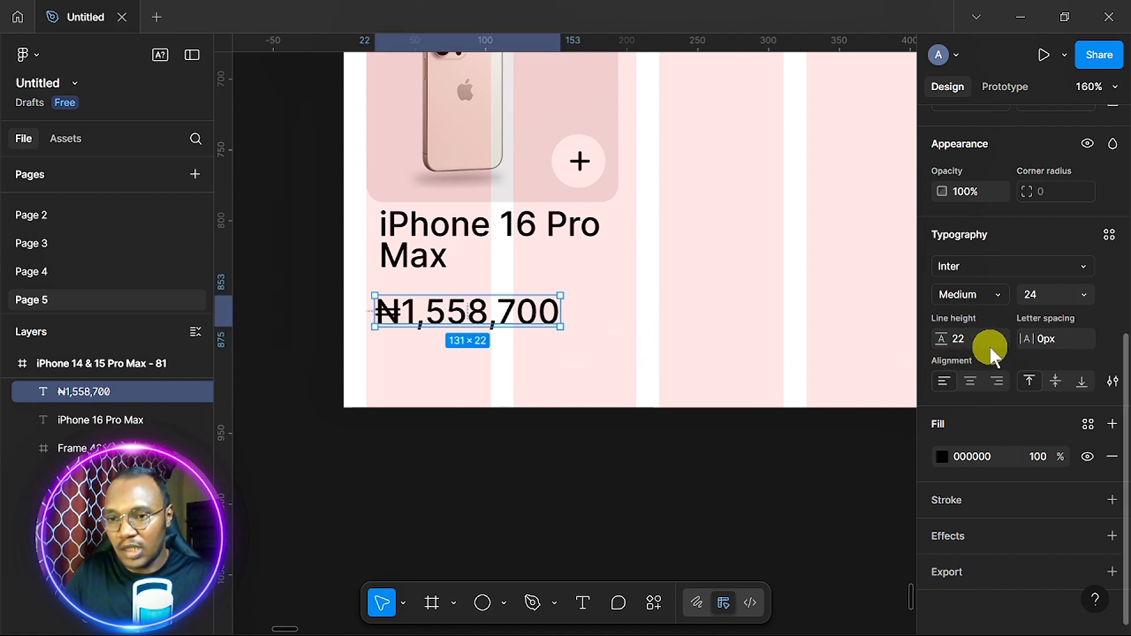
- Set the ₦1,558,700 price text to font size 16 and Bold weight
click(1081, 294)
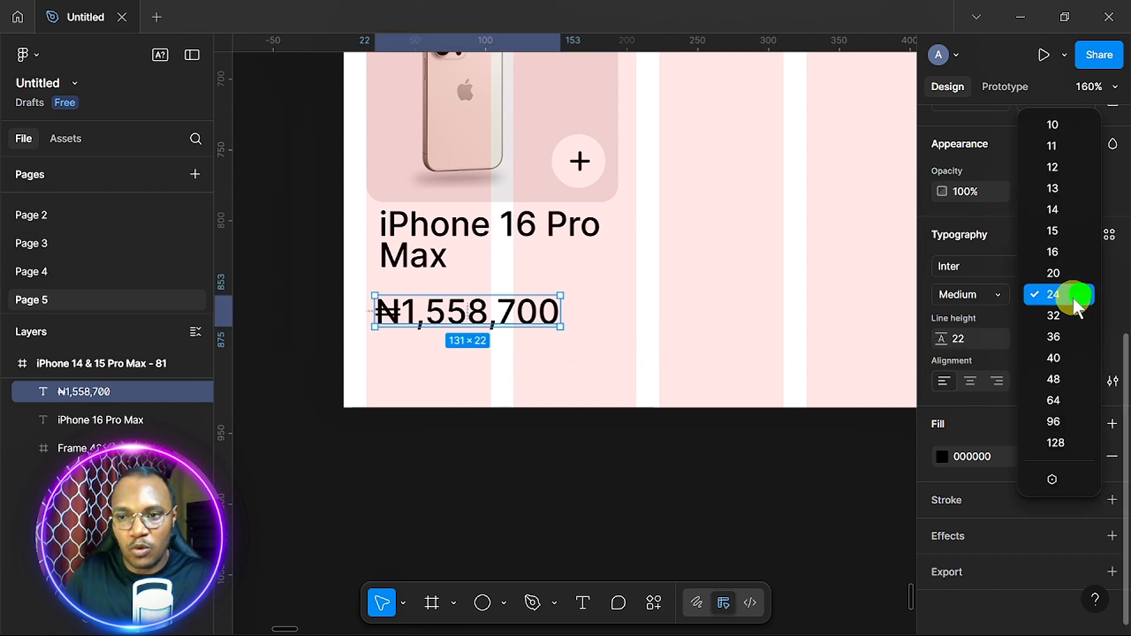
click(1066, 253)
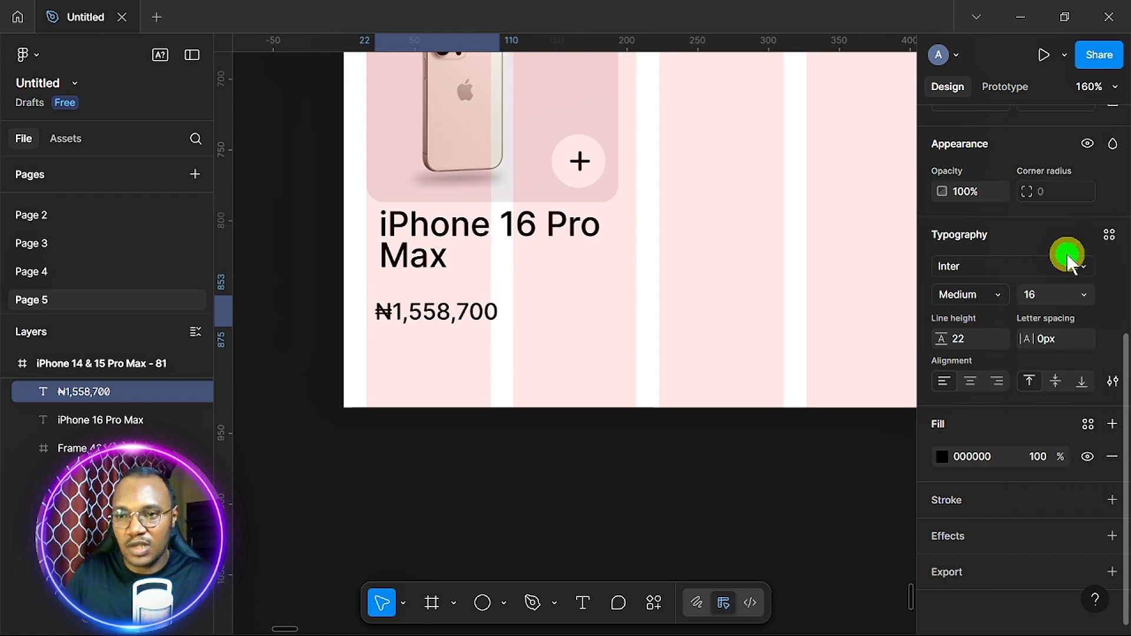
click(1002, 294)
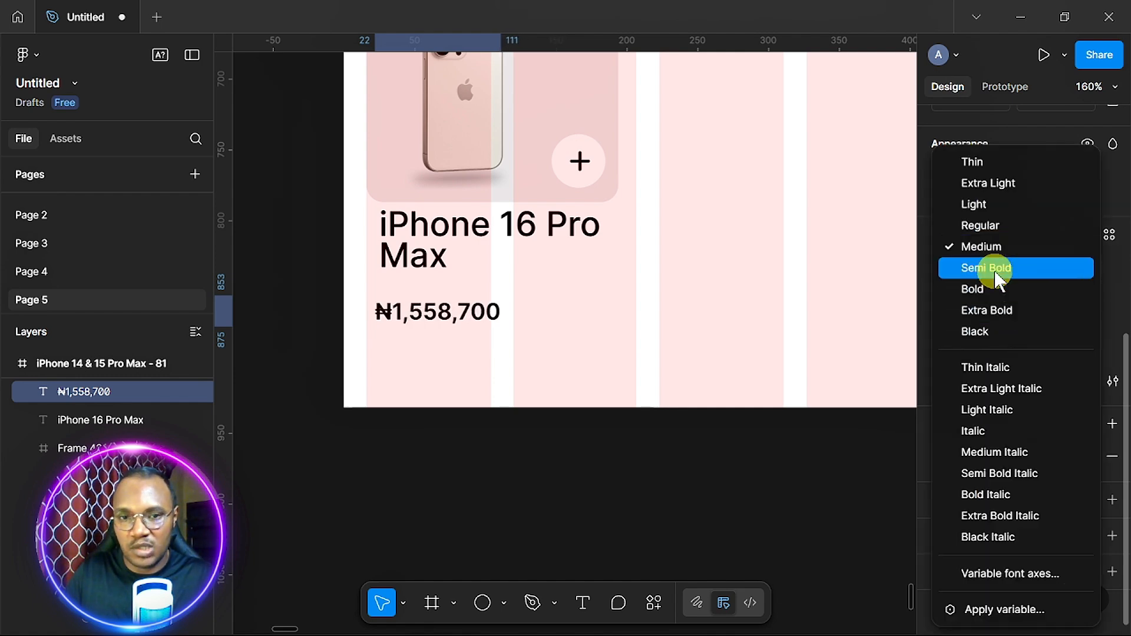
click(1000, 292)
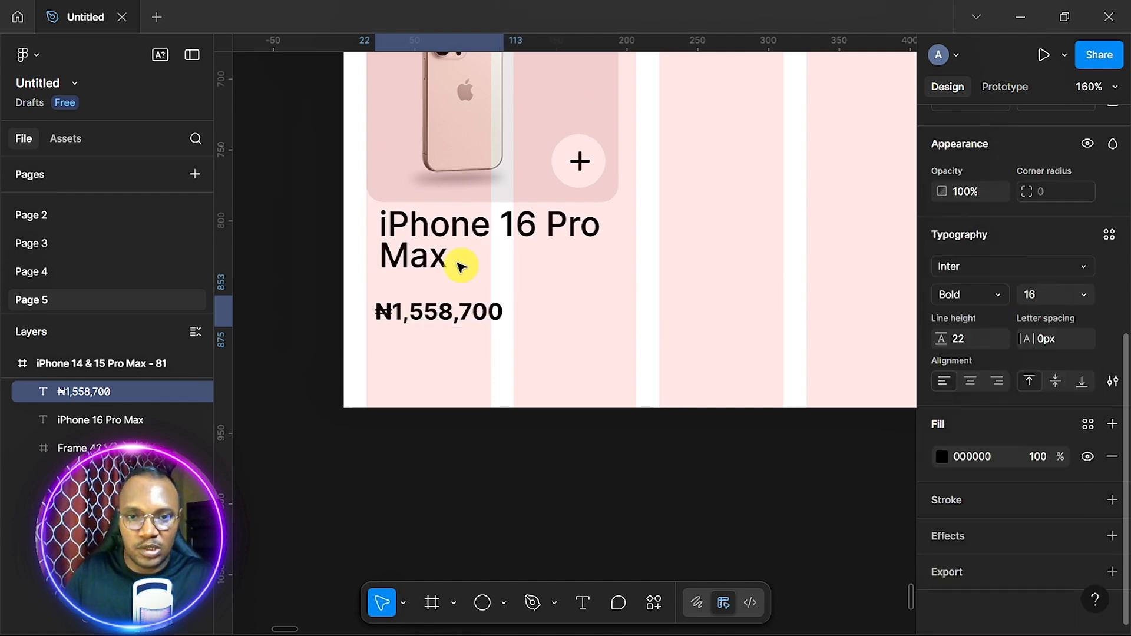
- Change the iPhone 16 Pro Max text fill to the page's dark gray 212121 and copy its hex code
click(434, 247)
double_click(437, 248)
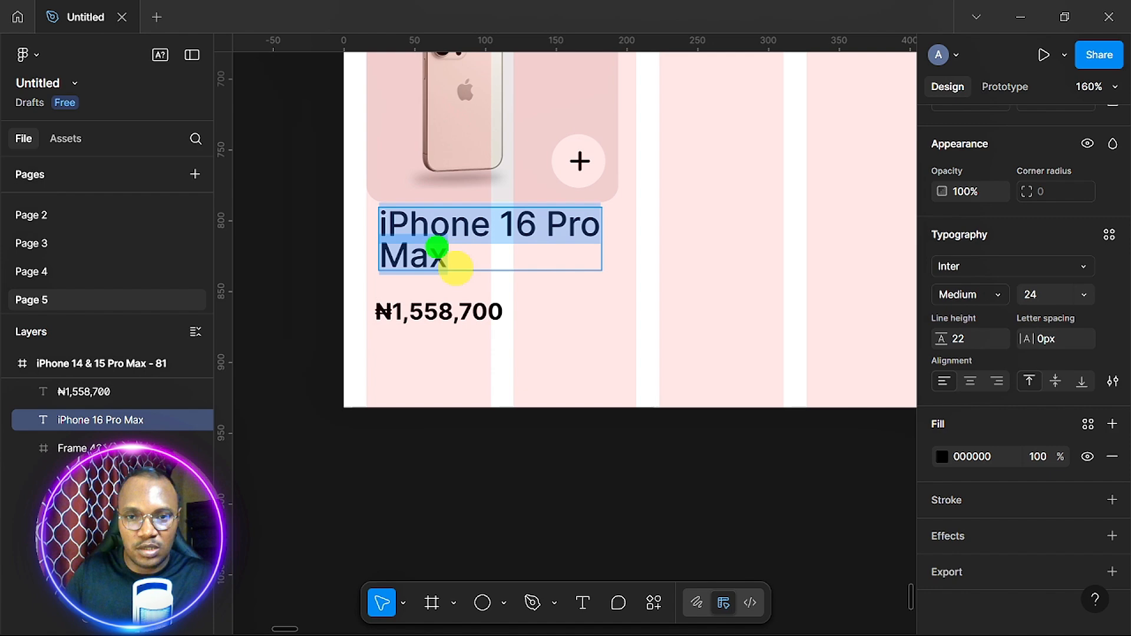
click(741, 277)
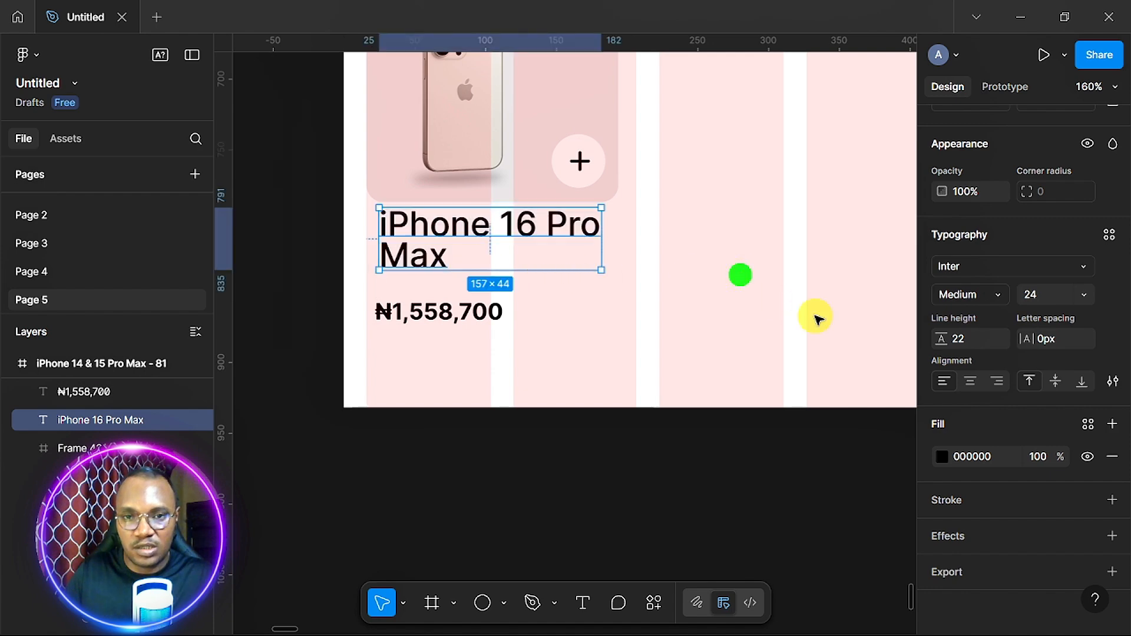
click(942, 456)
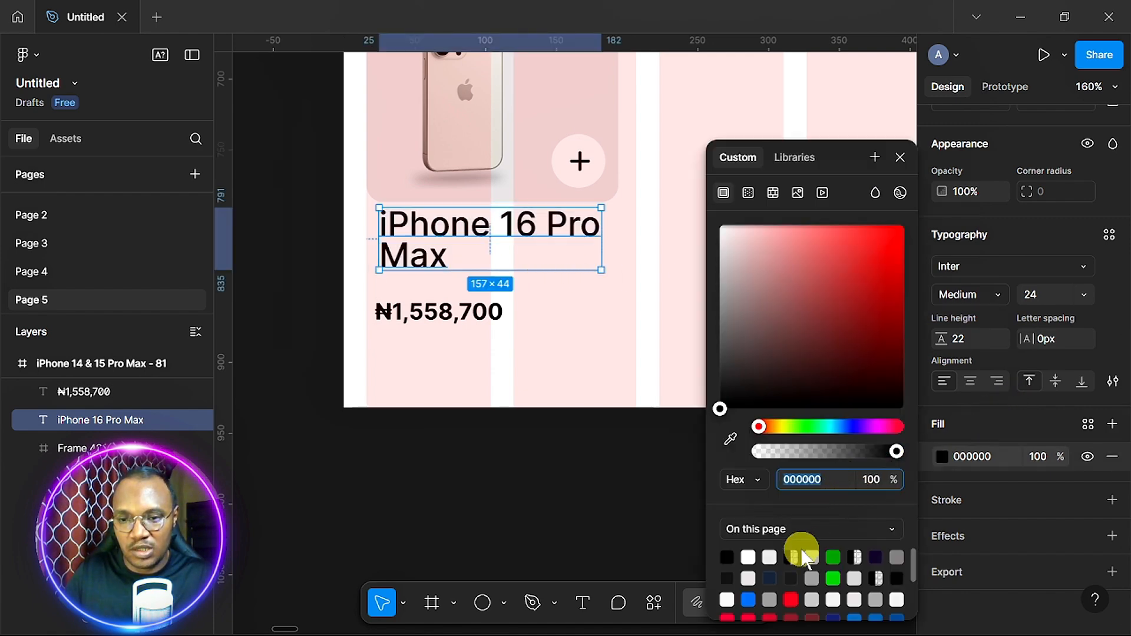
click(897, 558)
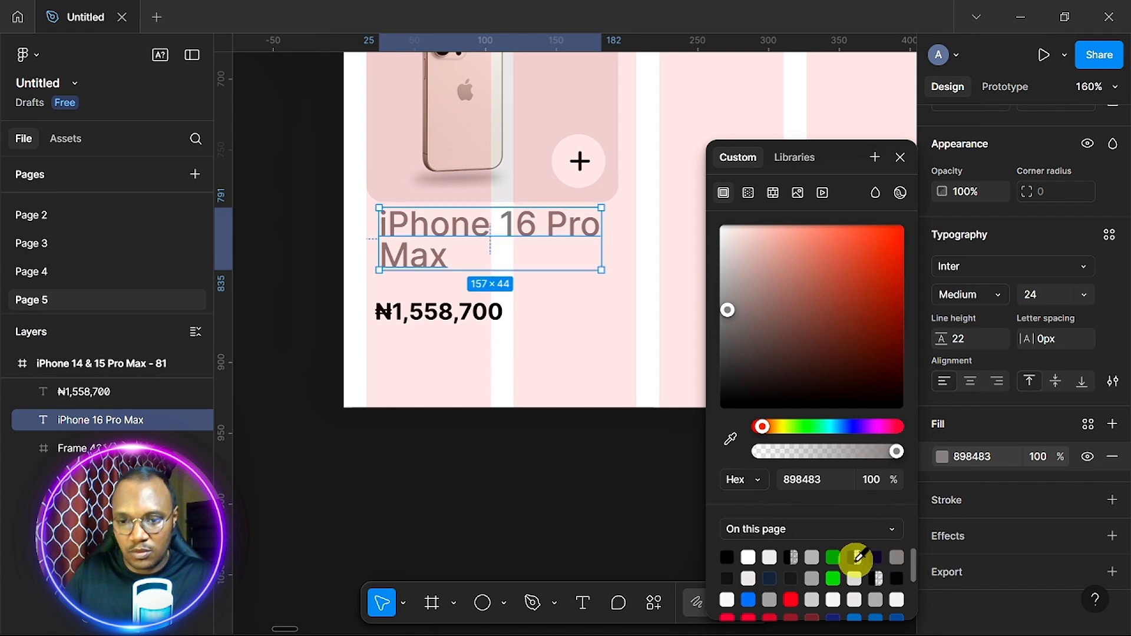
click(791, 578)
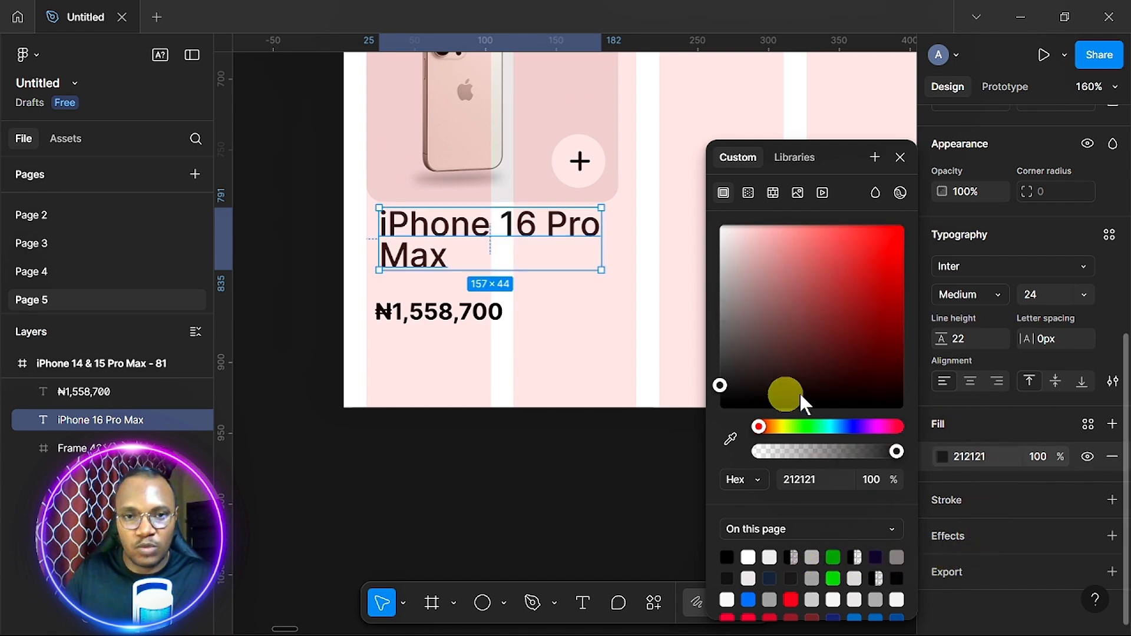
click(993, 455)
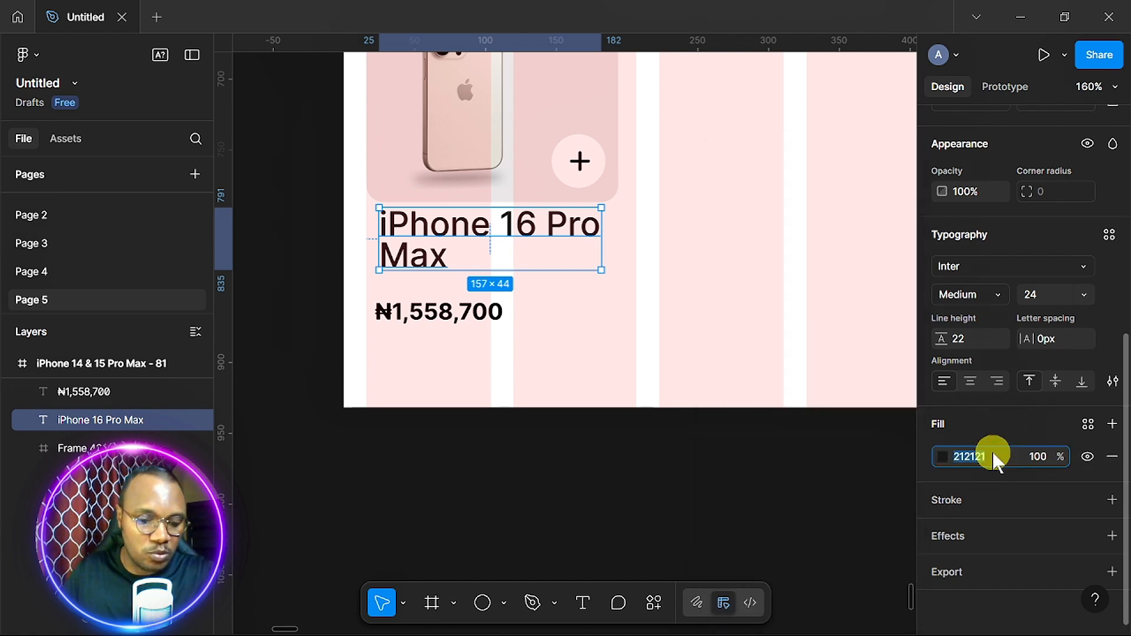
- Replace the black selection color of the Categories row with 212121
scroll(745, 386, up, 5)
scroll(744, 387, down, 3)
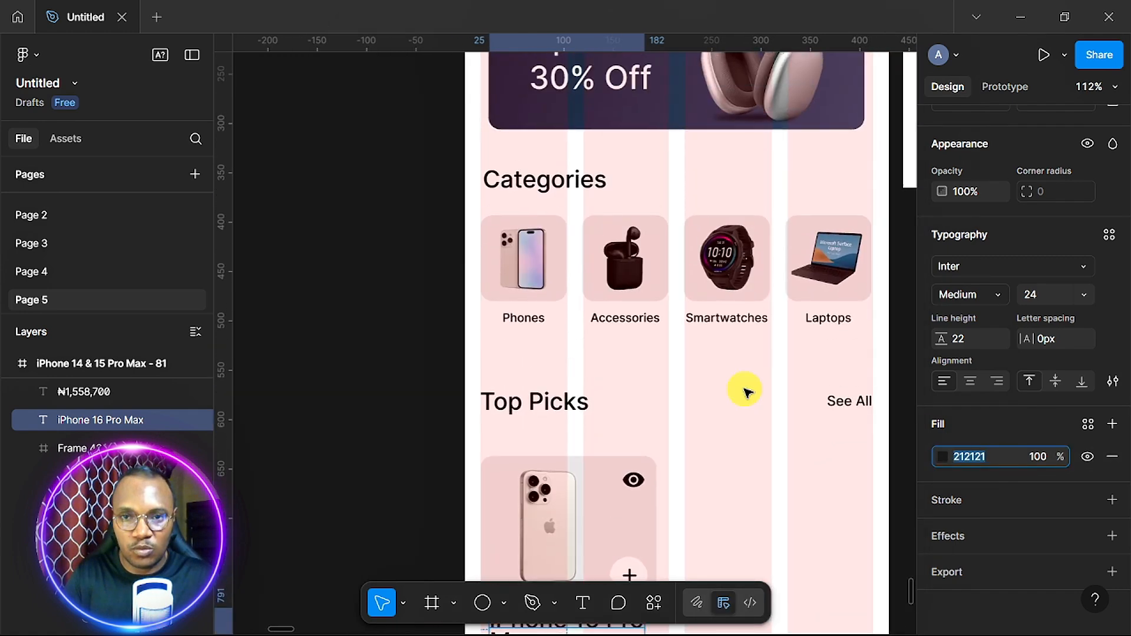
scroll(745, 389, up, 4)
click(371, 150)
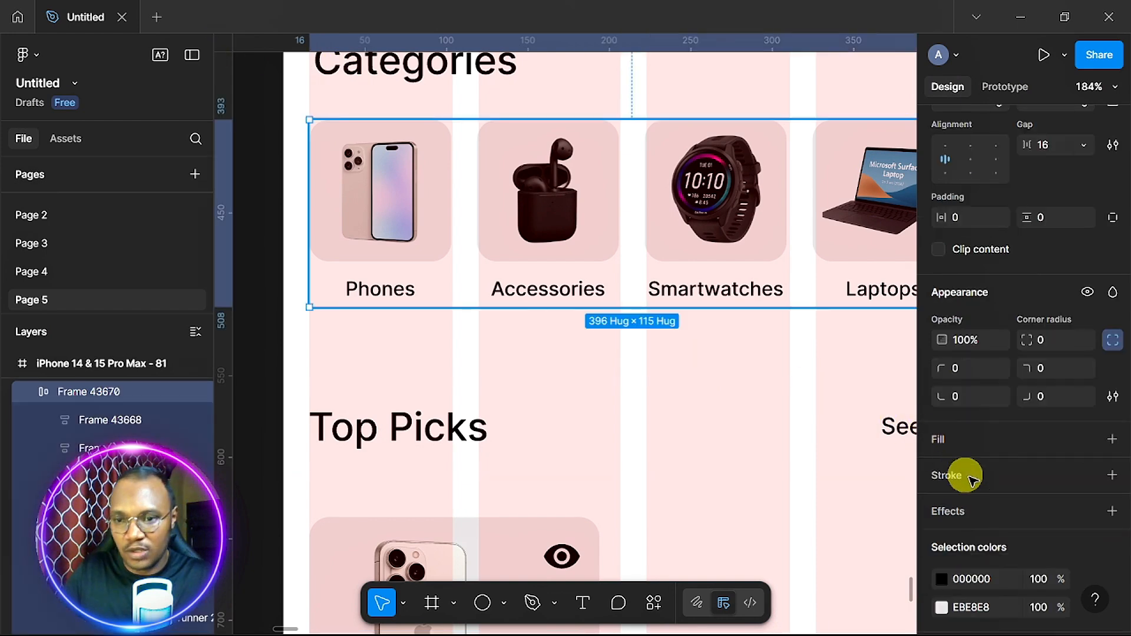
scroll(993, 583, down, 2)
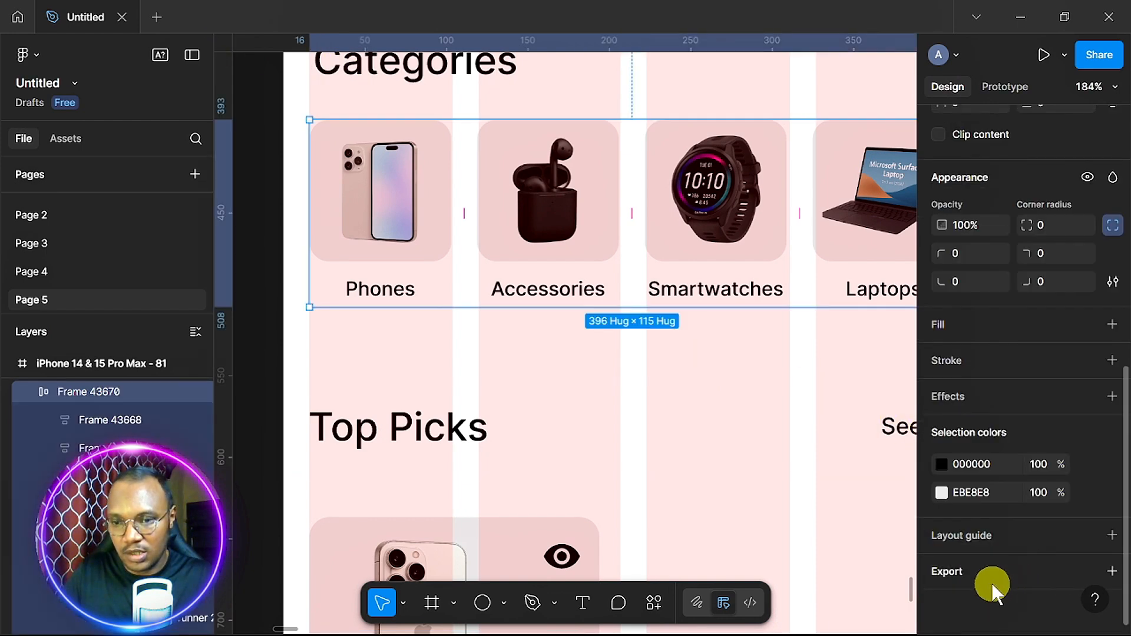
click(993, 463)
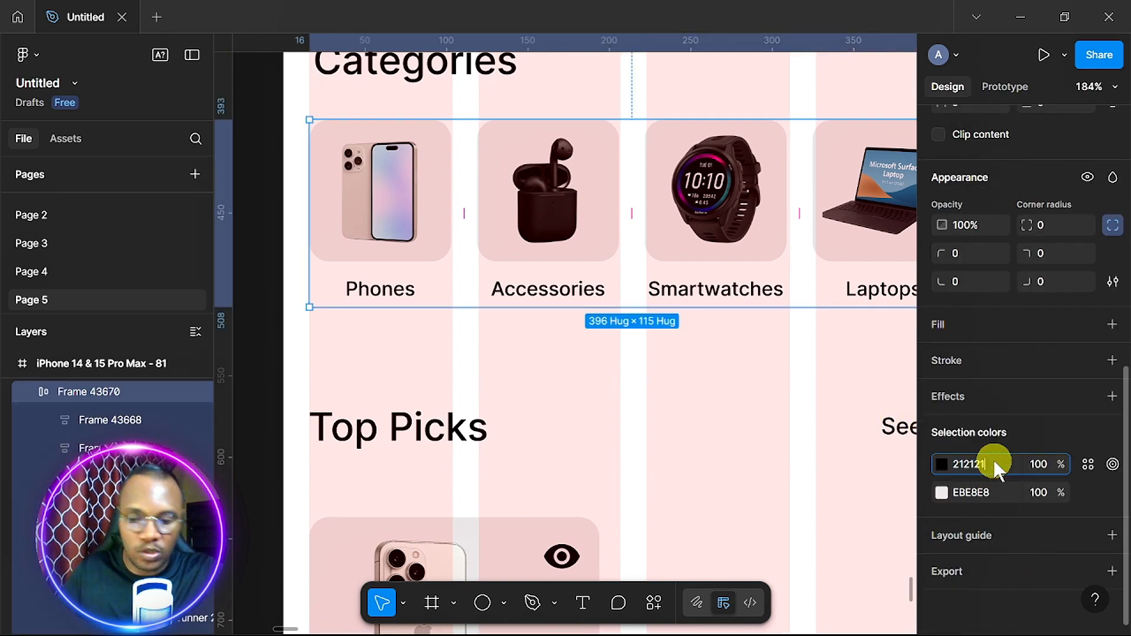
key(Return)
scroll(656, 422, down, 4)
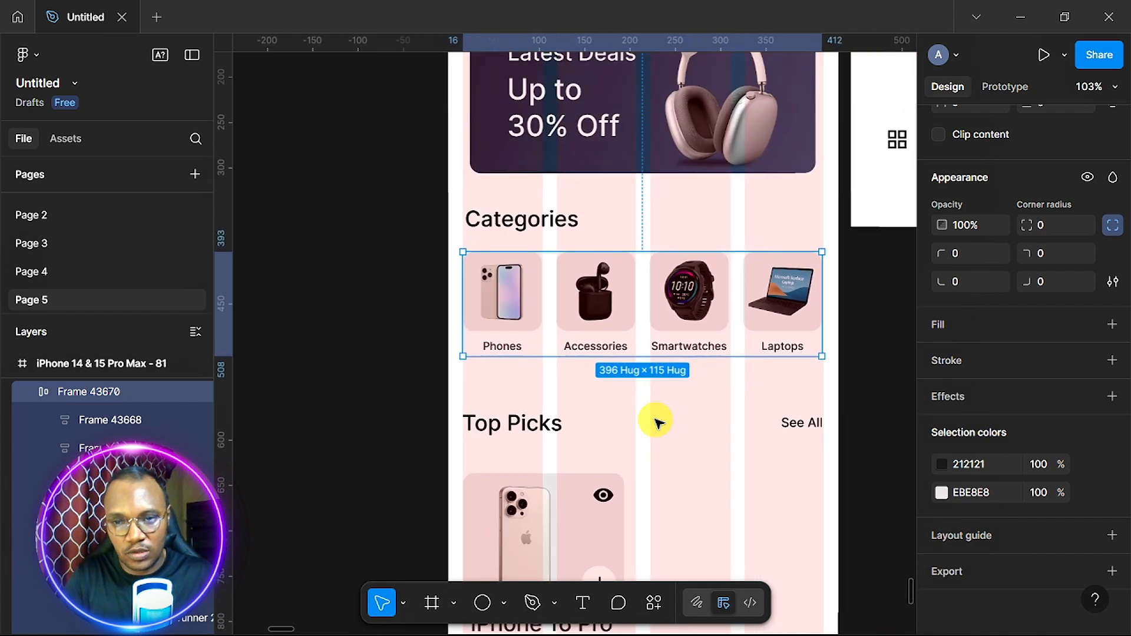
- Combine the iPhone 16 Pro Max name and its price into a vertical auto layout frame
scroll(657, 423, down, 2)
scroll(657, 422, up, 4)
scroll(657, 423, down, 1)
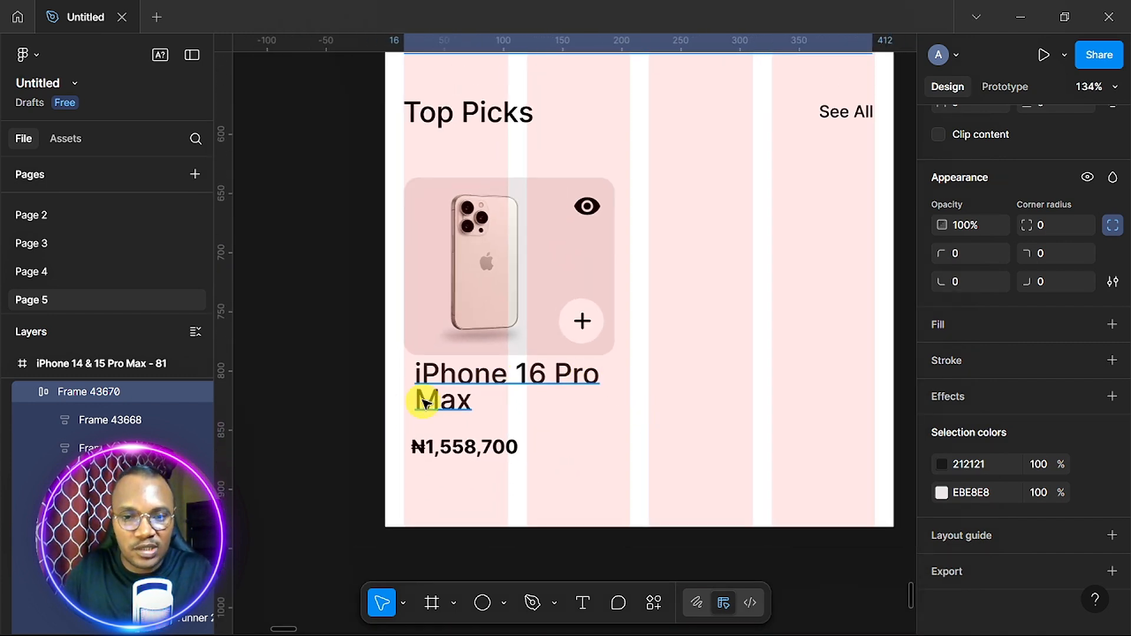
click(454, 389)
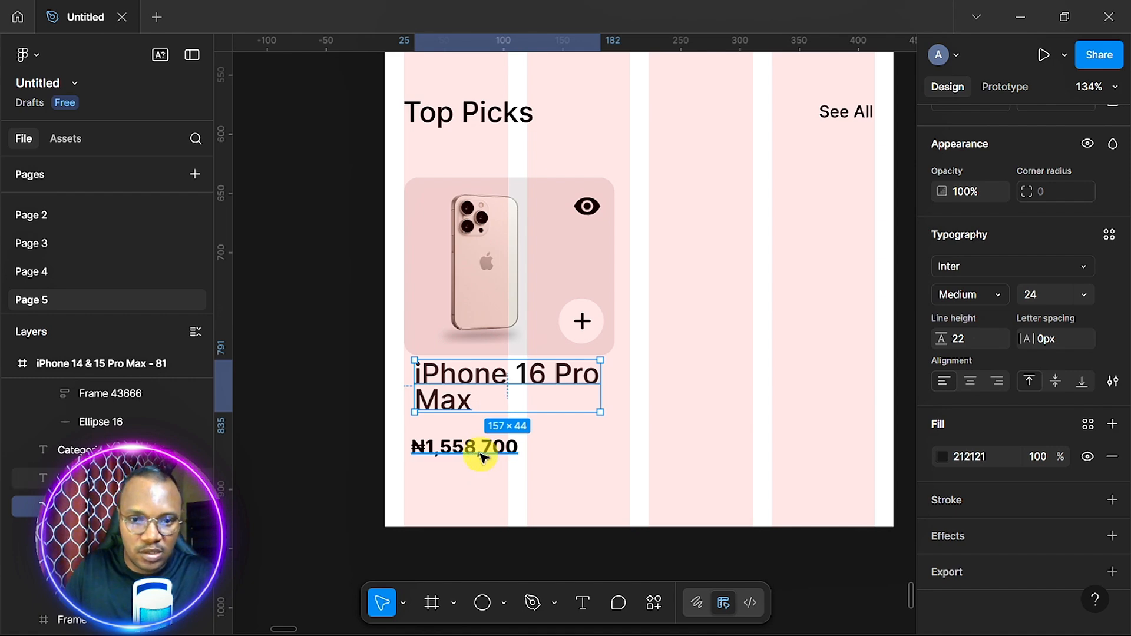
shift+click(480, 454)
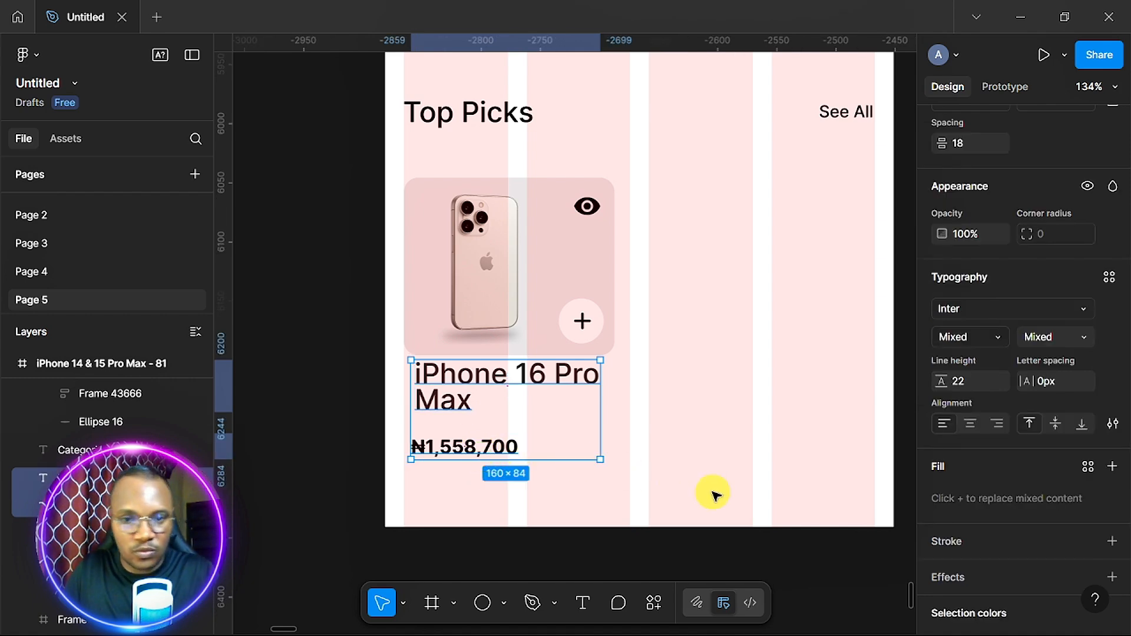
key(shift+a)
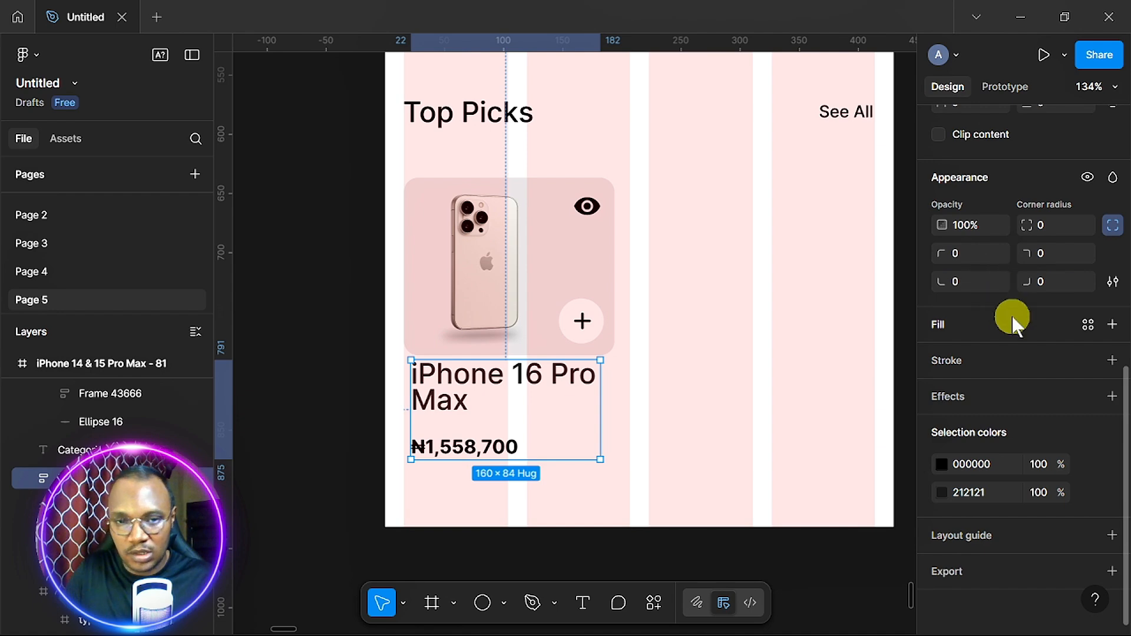
scroll(1008, 347, up, 8)
scroll(1037, 489, down, 4)
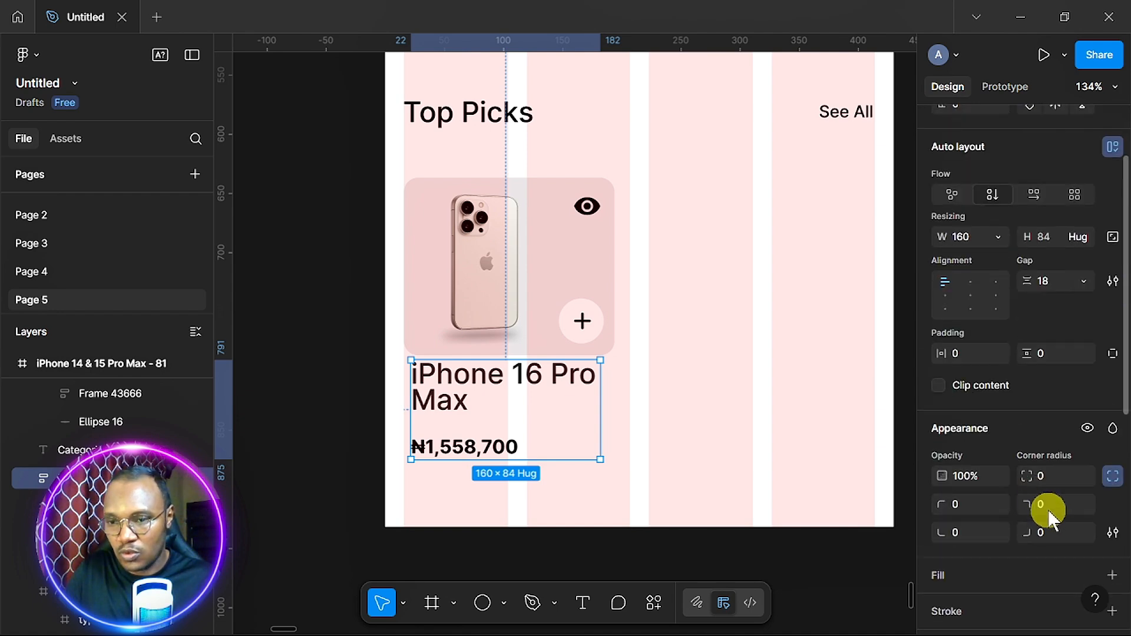
- Set the gap between the iPhone 16 Pro Max name and its price to 16
click(1058, 283)
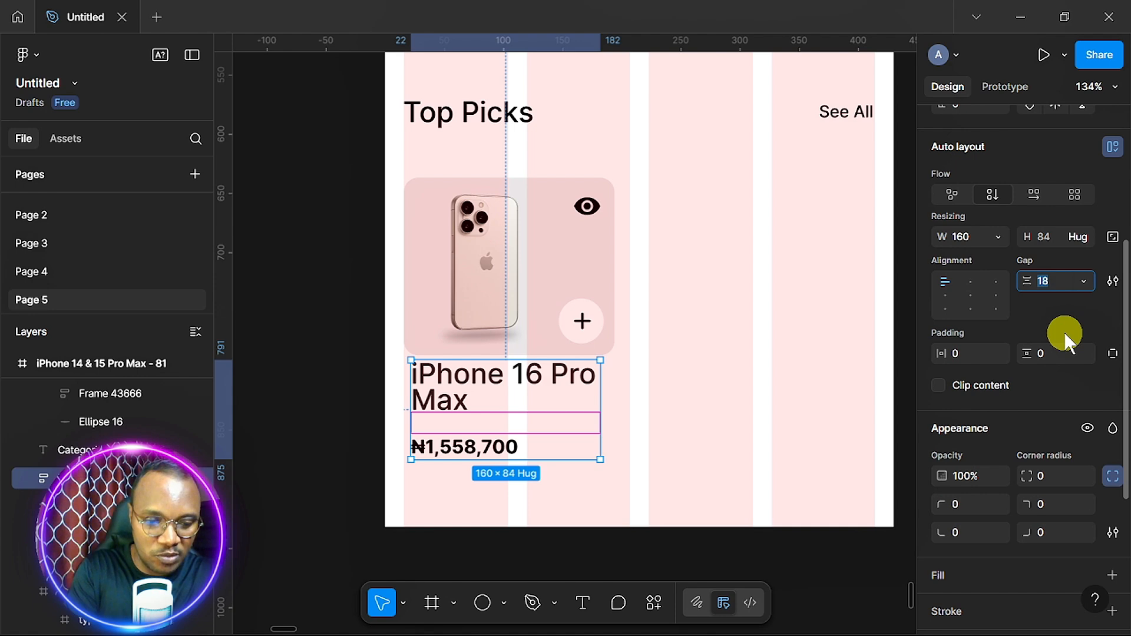
text(16)
key(Return)
- Combine the product image tile and the name-and-price frame into a vertical auto layout card with a gap of 12
click(502, 298)
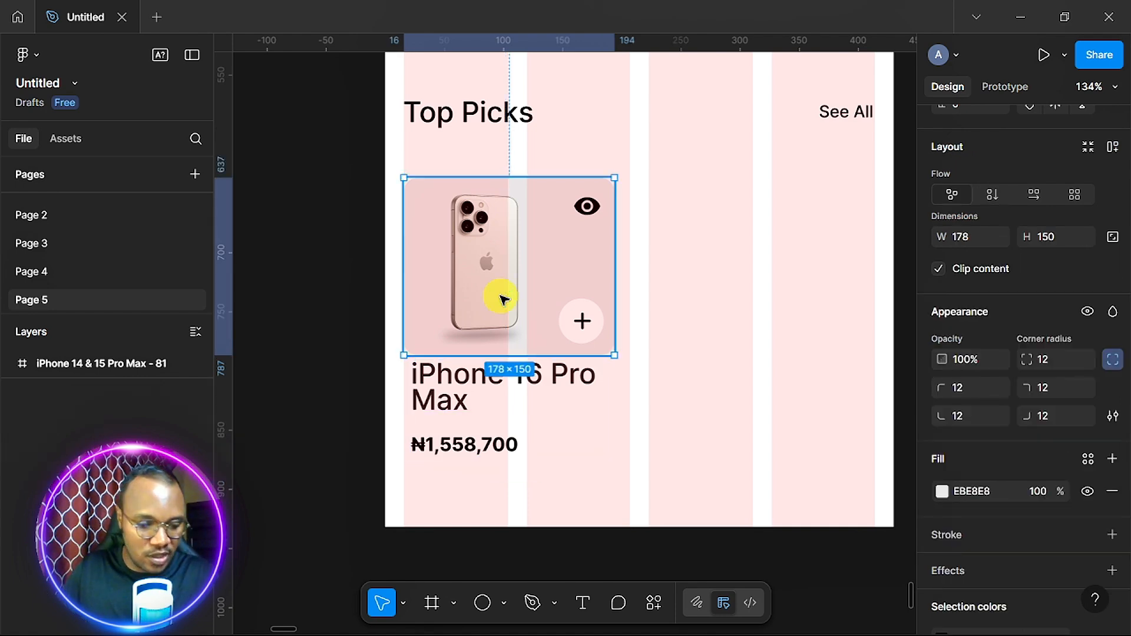
shift+click(489, 422)
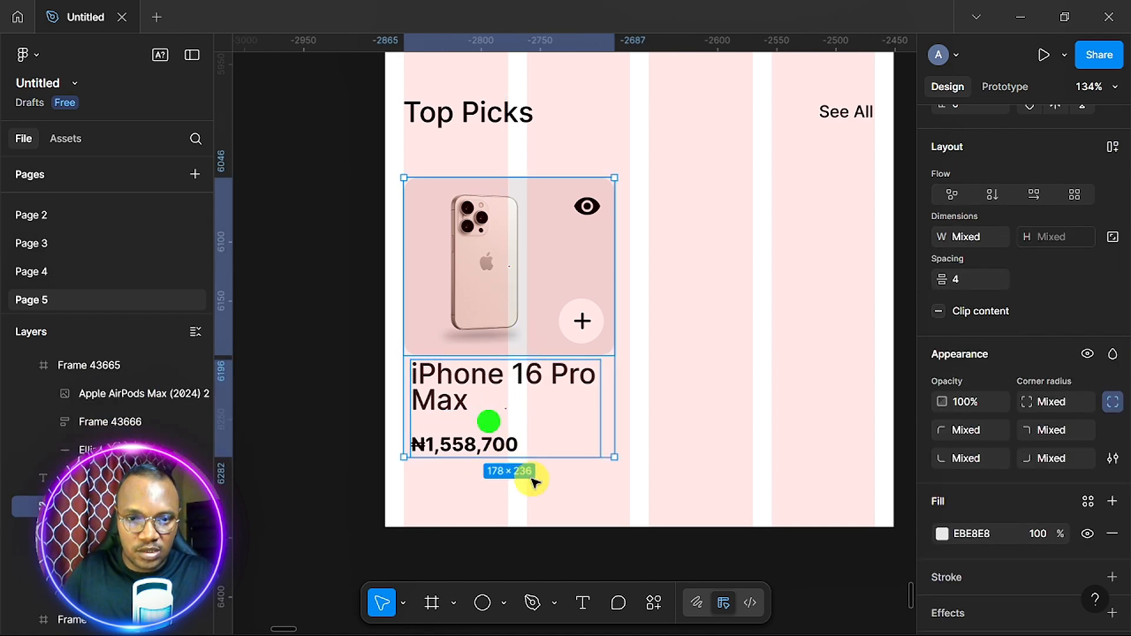
key(shift+a)
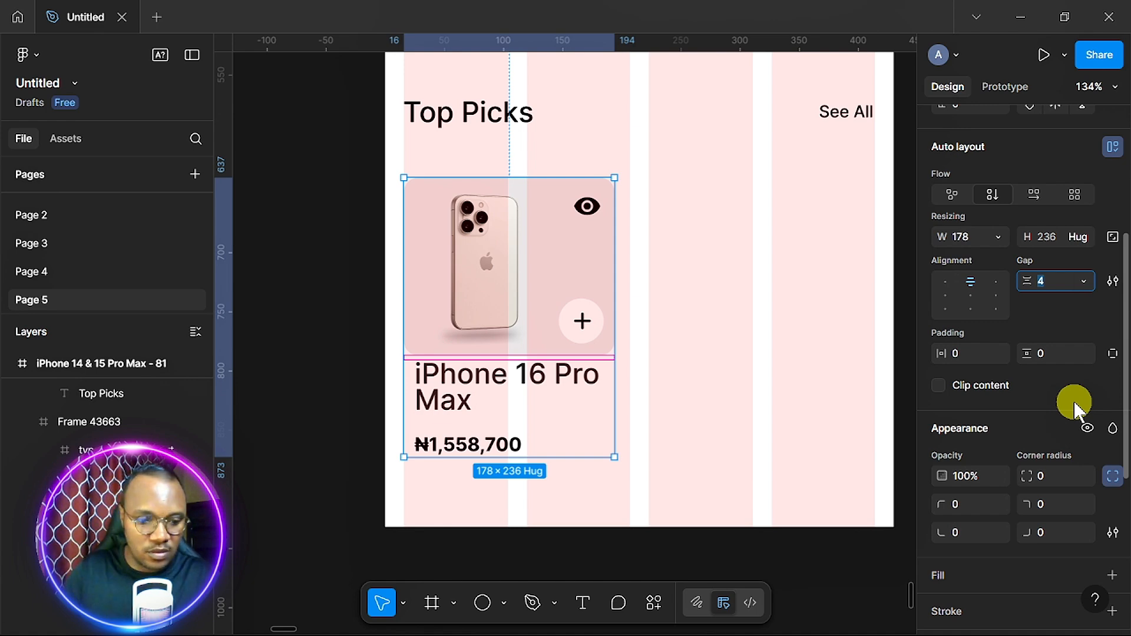
text(12)
key(Return)
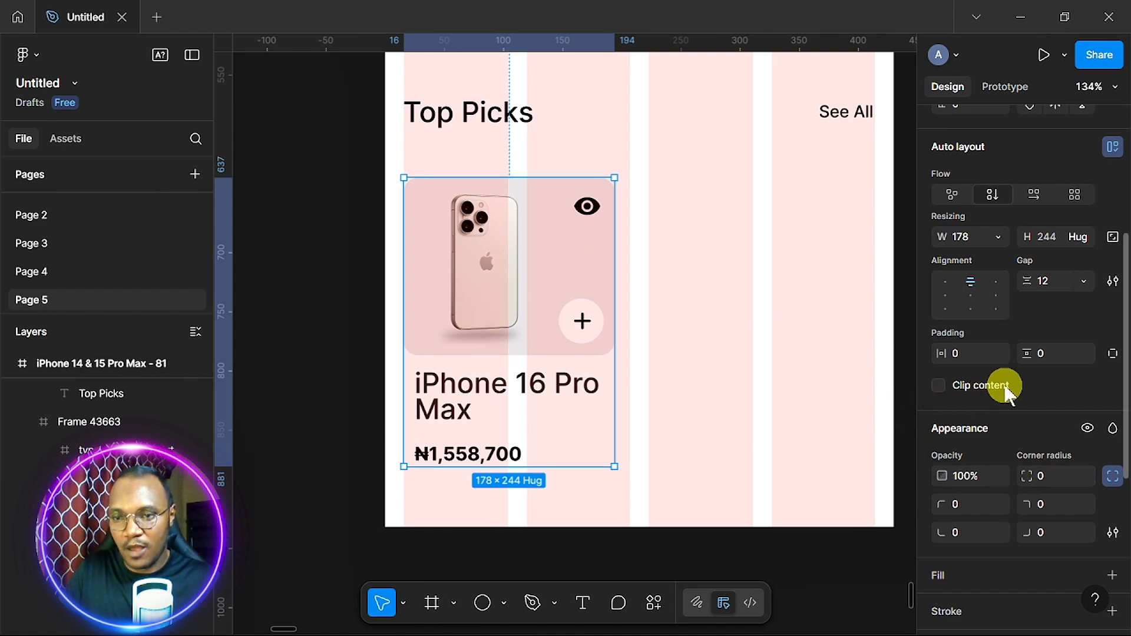
- Set the card's padding to 5 on the left, right and top and 10 at the bottom, and widen it to 191
click(965, 355)
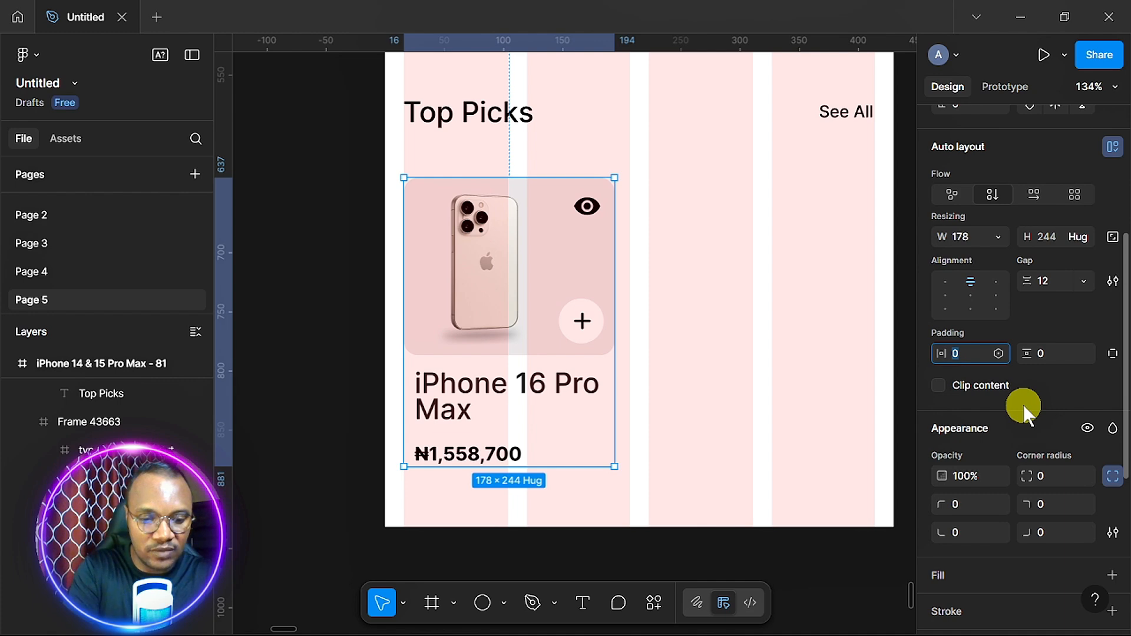
text(5)
key(Return)
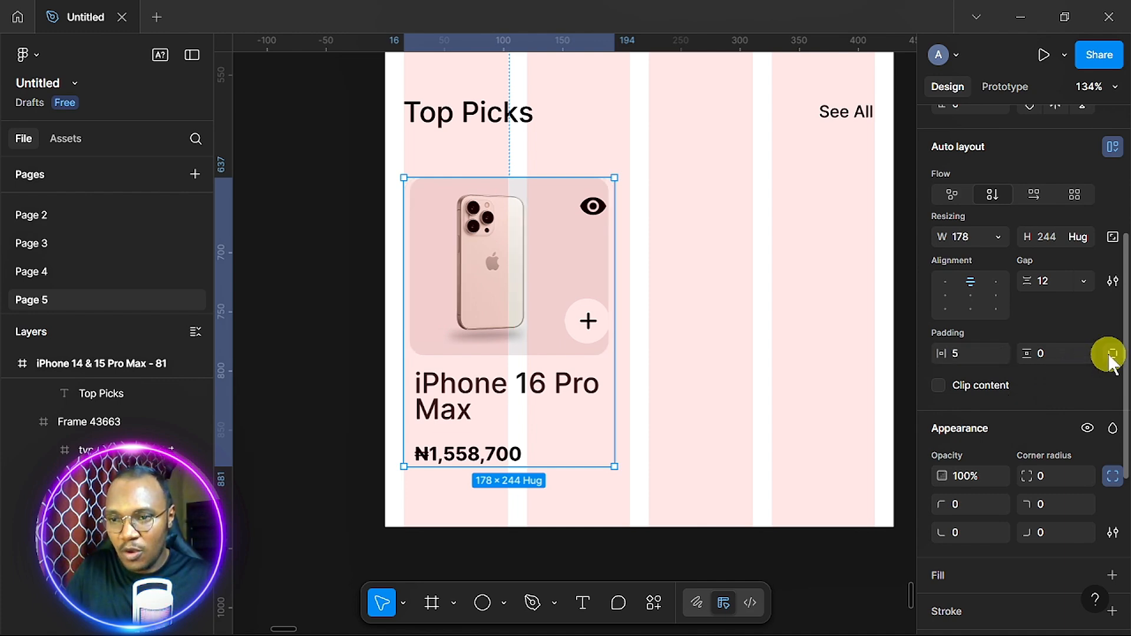
click(1112, 354)
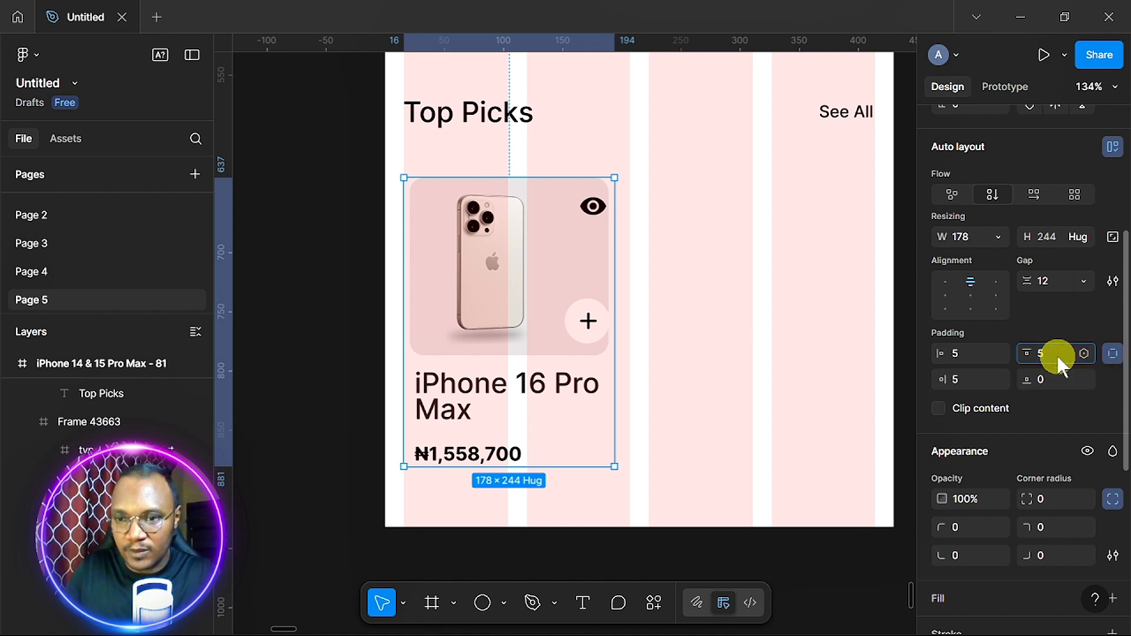
click(1048, 379)
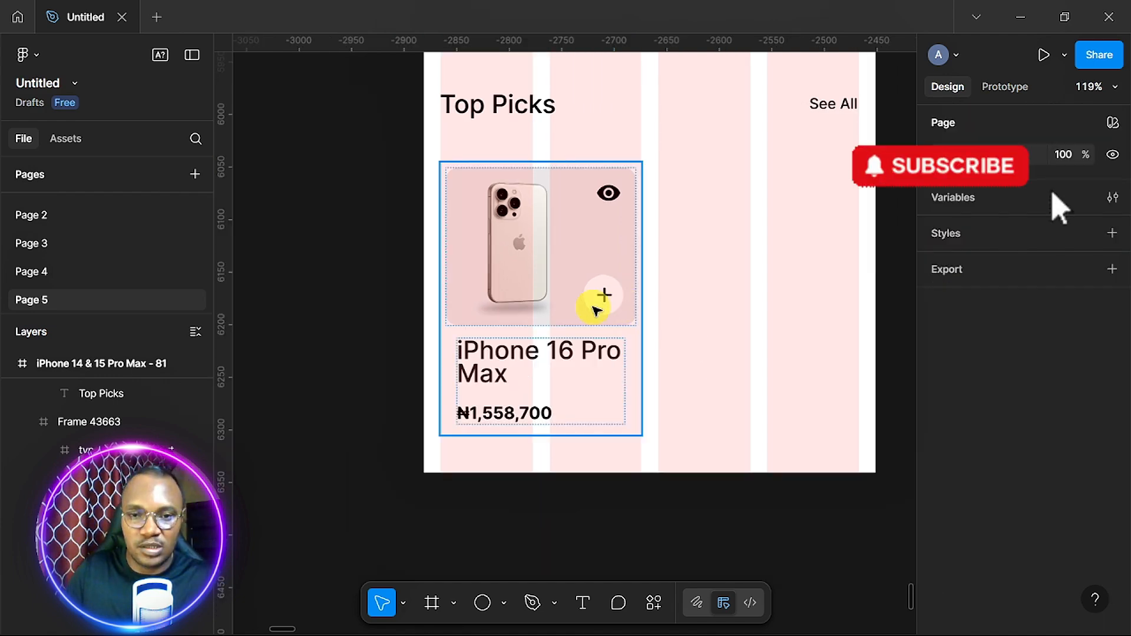
- Place a copy of the iPhone card on the empty canvas beside the product price list
click(552, 314)
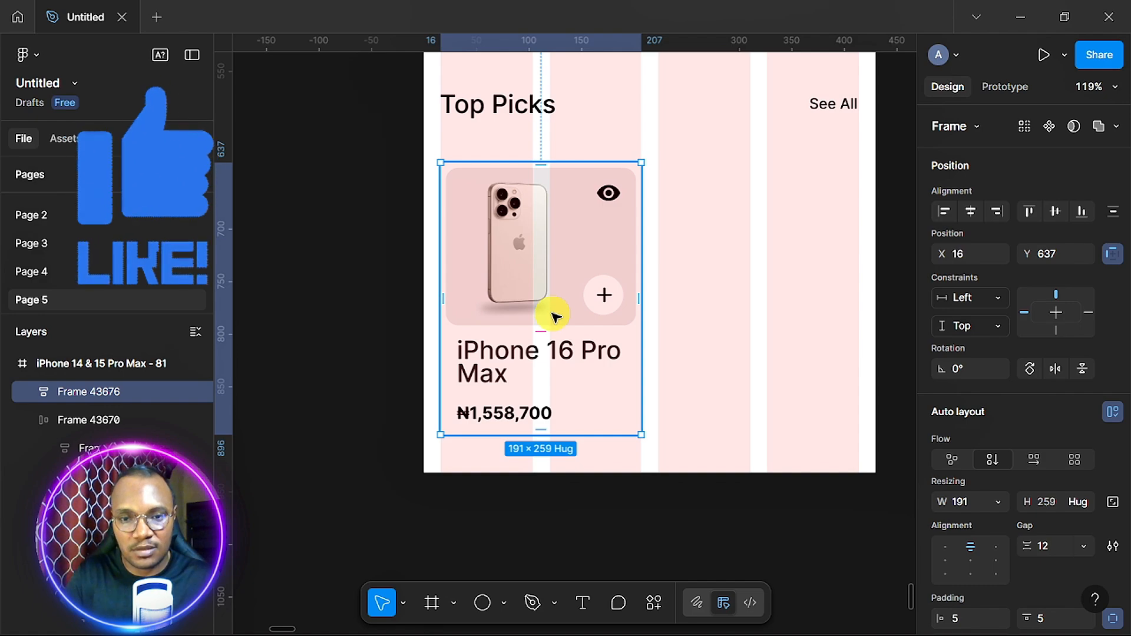
scroll(712, 327, down, 5)
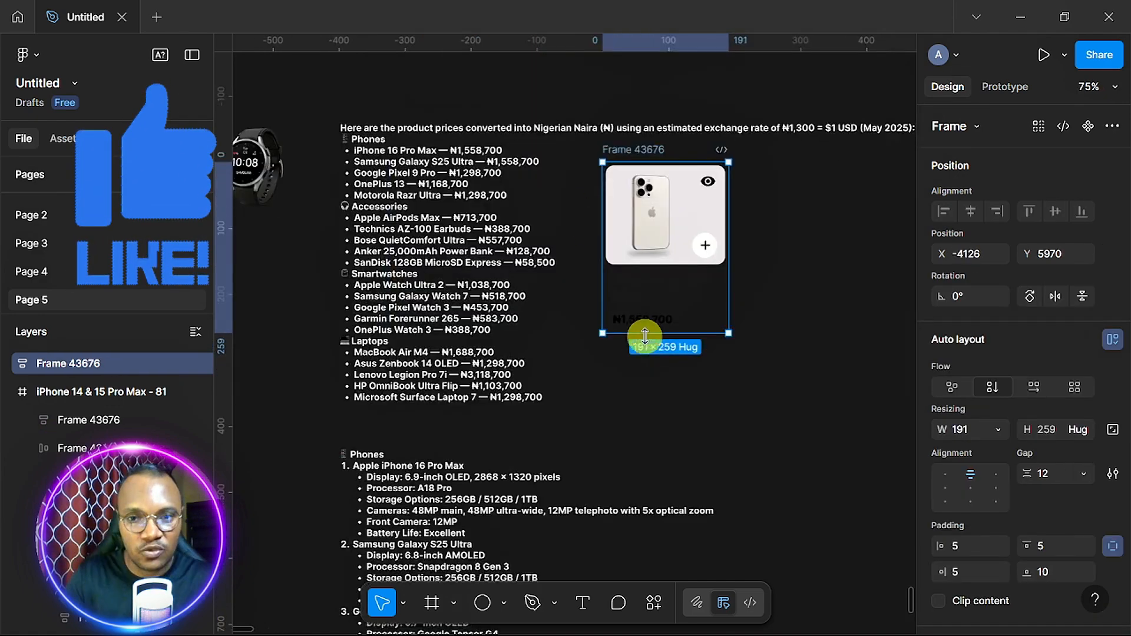
scroll(645, 328, up, 5)
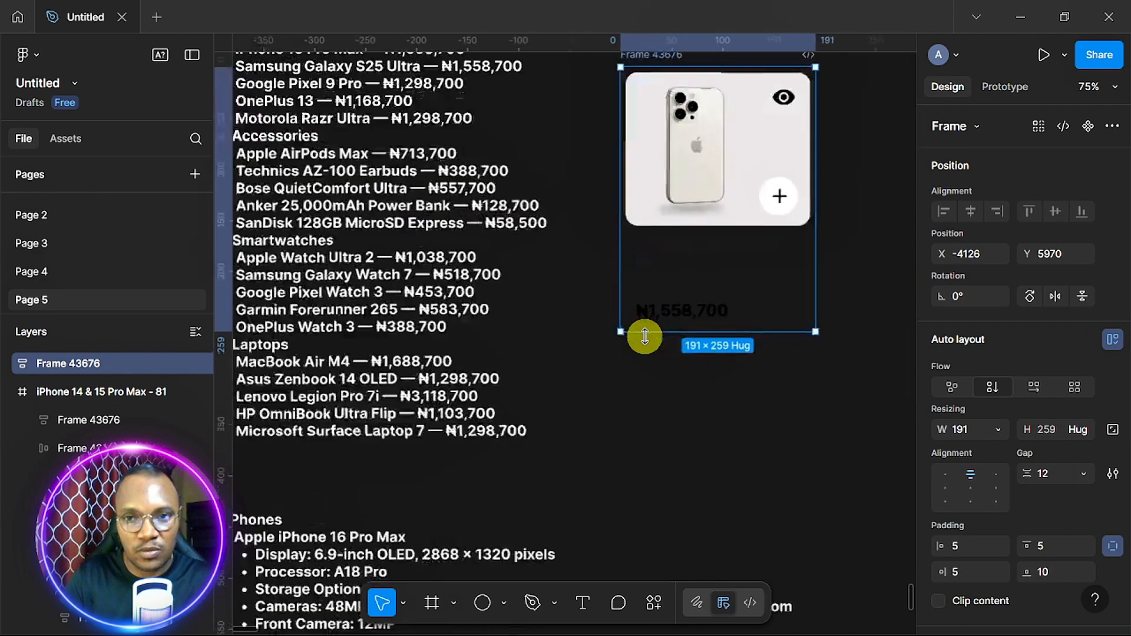
scroll(646, 330, down, 4)
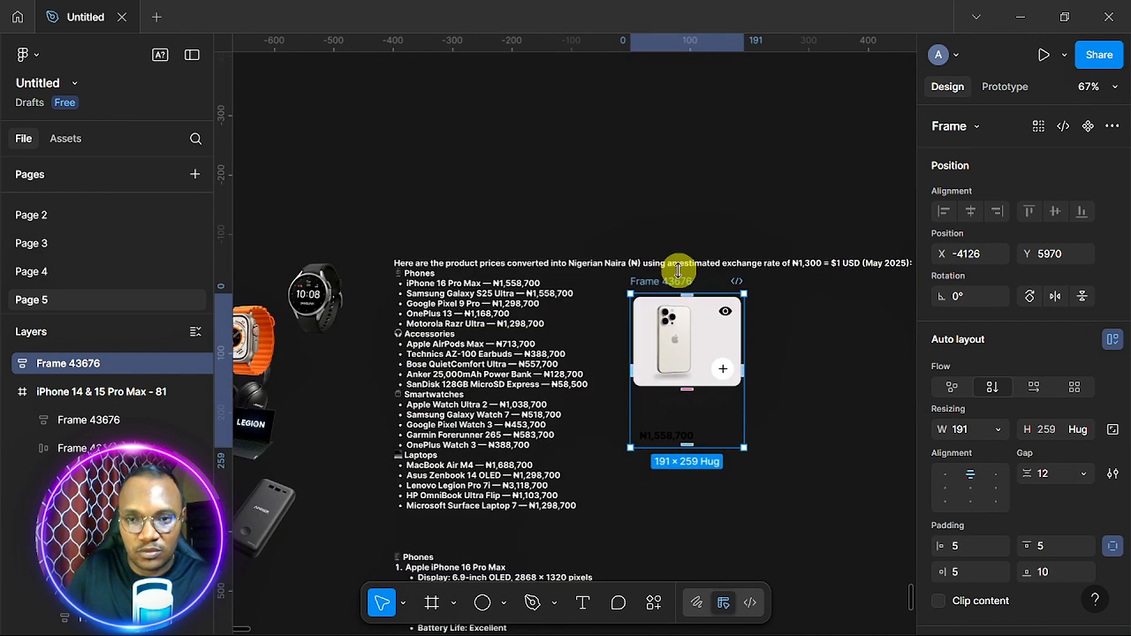